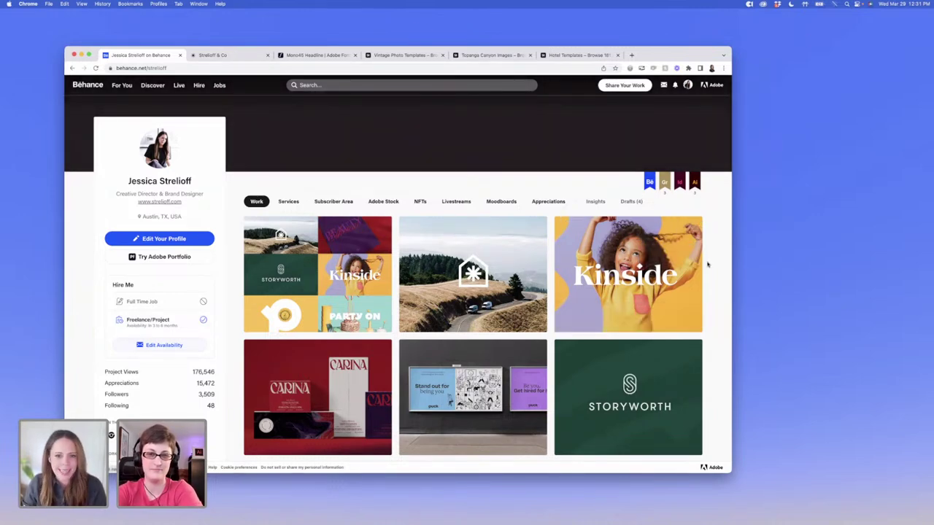
# Open the Kibbo project from the designer's Behance portfolio
pyautogui.scroll(-2, 708, 264)
pyautogui.scroll(-1, 708, 267)
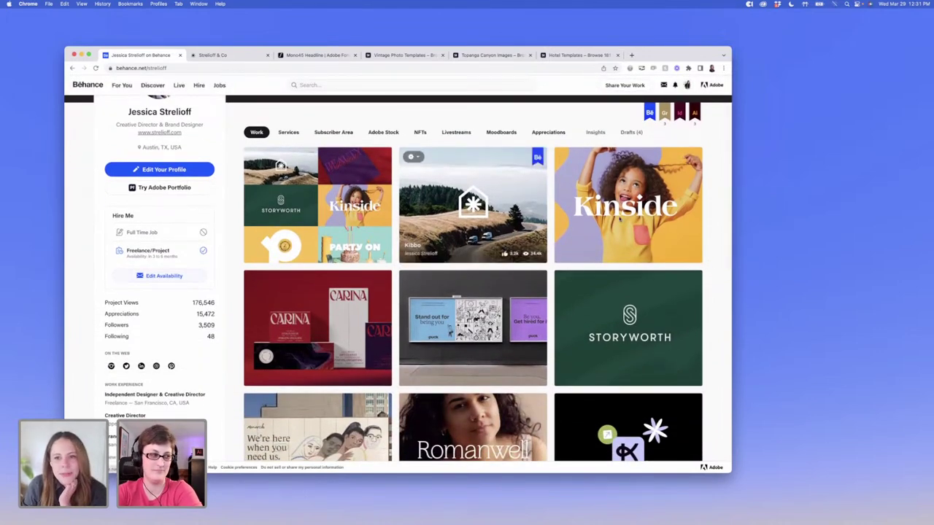
pyautogui.click(494, 180)
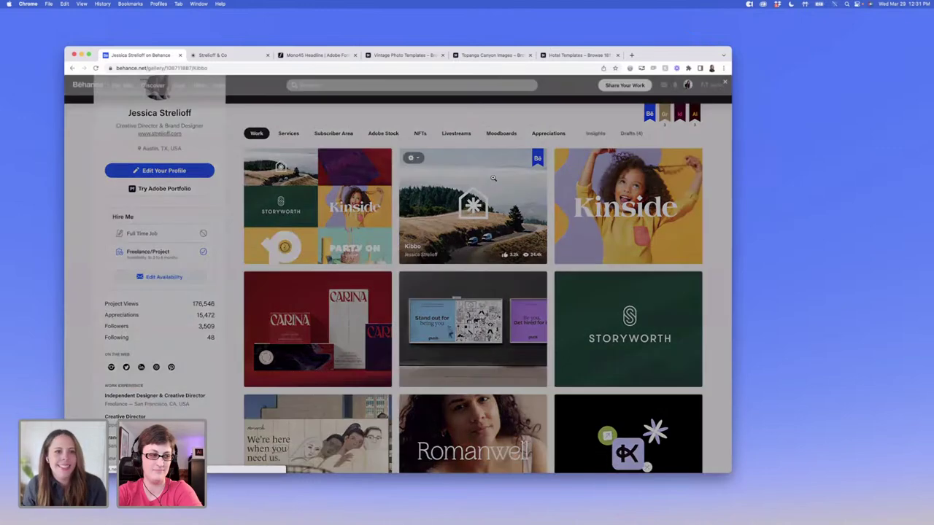
pyautogui.scroll(-1, 684, 351)
pyautogui.scroll(1, 684, 351)
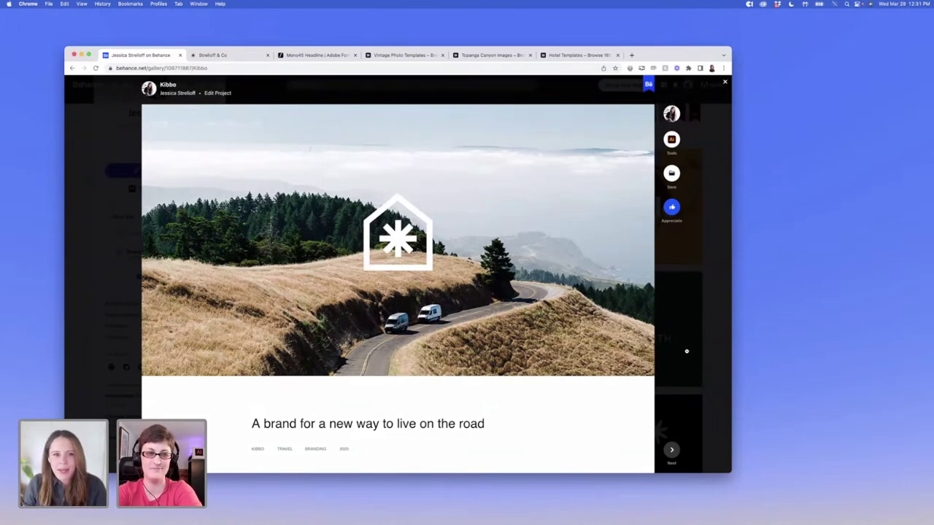
# Examine the Kibbo project's introduction, clubhouse graphics, logo and brand guideline boards
pyautogui.scroll(-4, 686, 351)
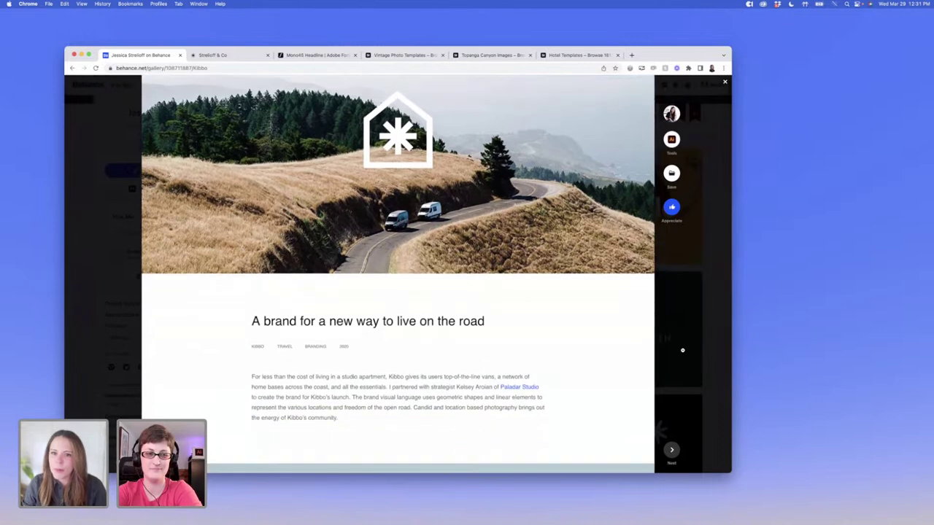
pyautogui.scroll(-6, 681, 350)
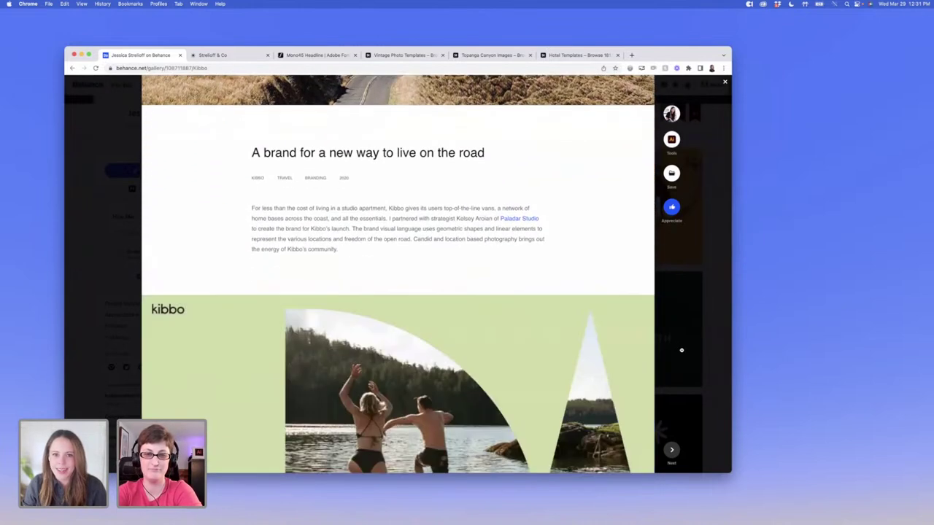
pyautogui.scroll(-5, 682, 350)
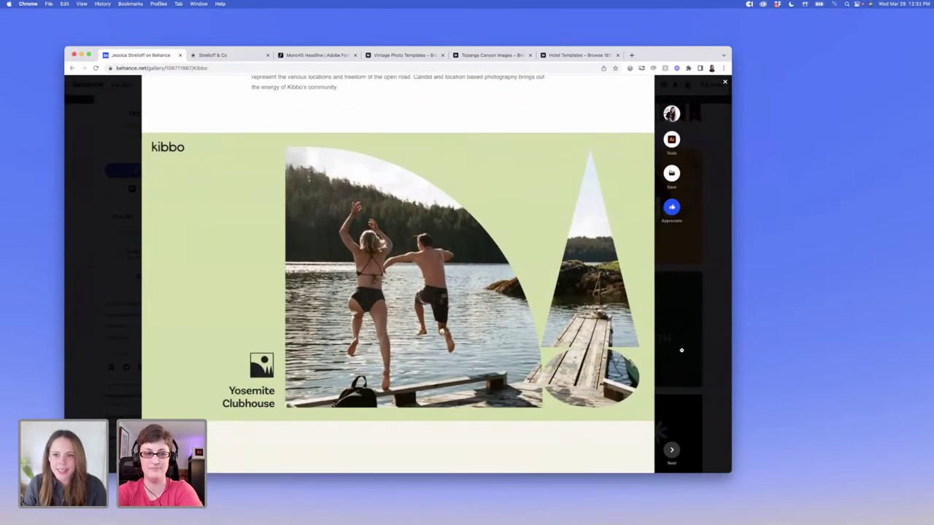
pyautogui.scroll(-10, 681, 350)
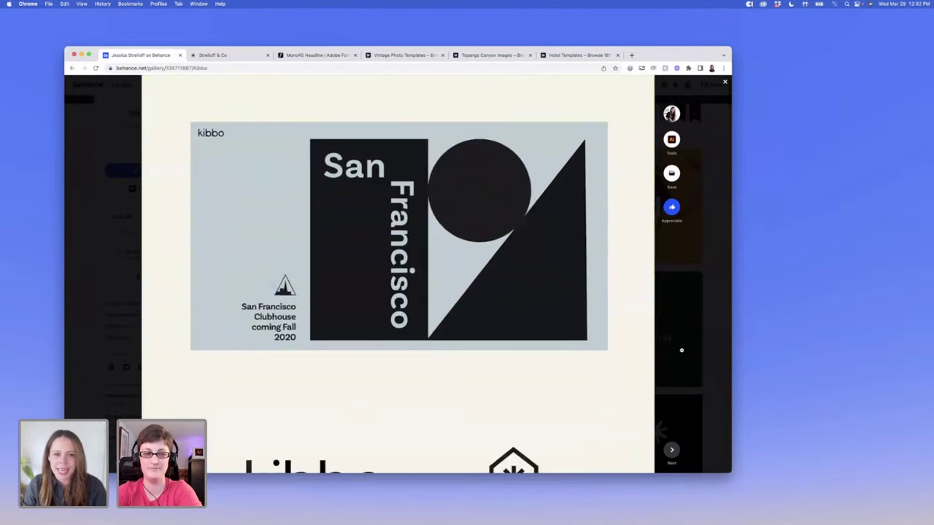
pyautogui.scroll(-6, 681, 350)
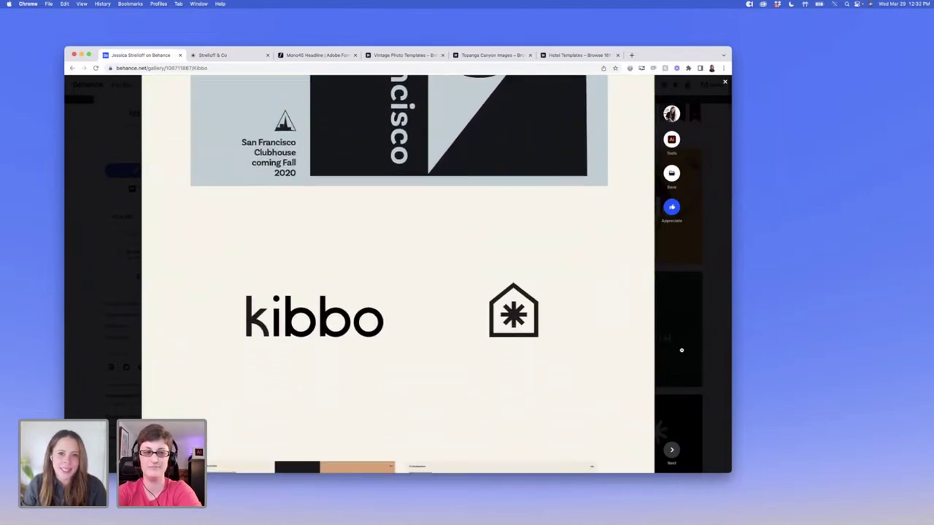
pyautogui.scroll(-2, 681, 350)
pyautogui.scroll(-8, 682, 350)
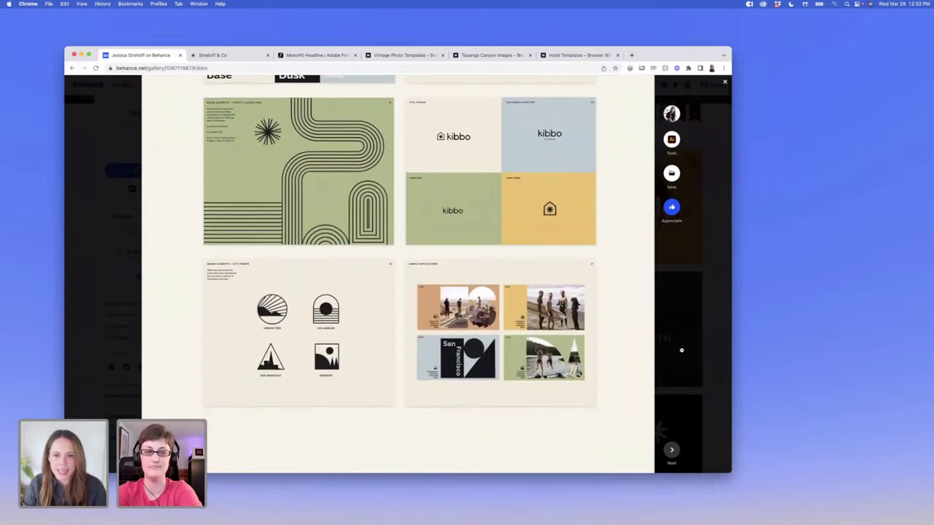
# Review the Kibbo photography, social posts and postcards, and close the project
pyautogui.scroll(-10, 681, 350)
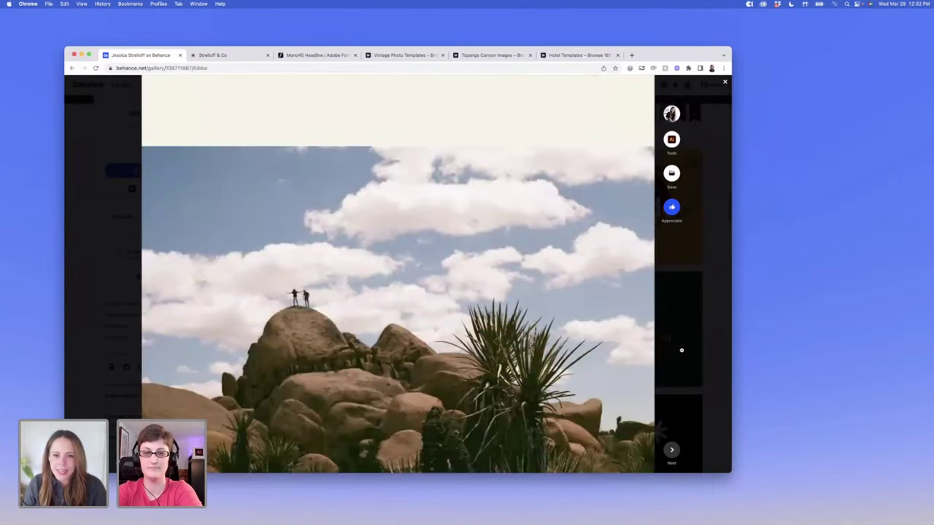
pyautogui.scroll(-20, 681, 350)
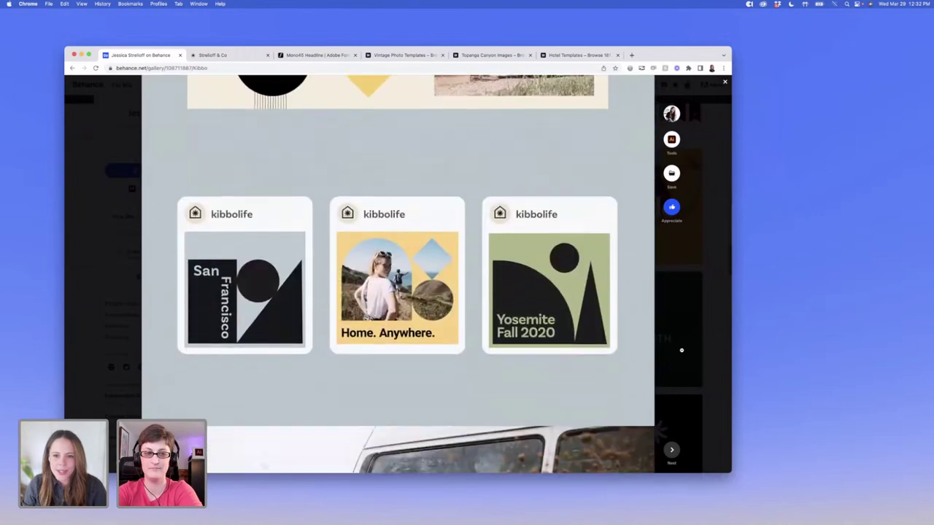
pyautogui.scroll(-18, 681, 350)
pyautogui.scroll(-5, 681, 350)
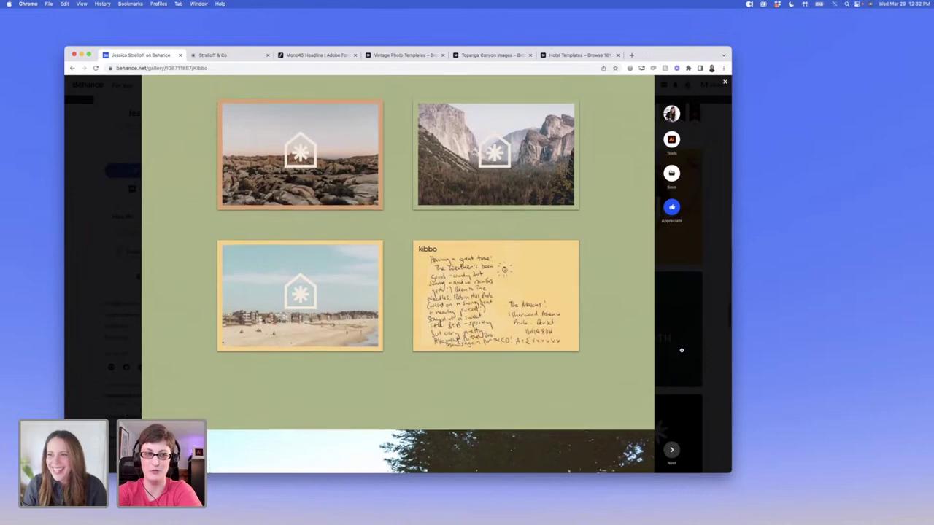
pyautogui.scroll(10, 681, 350)
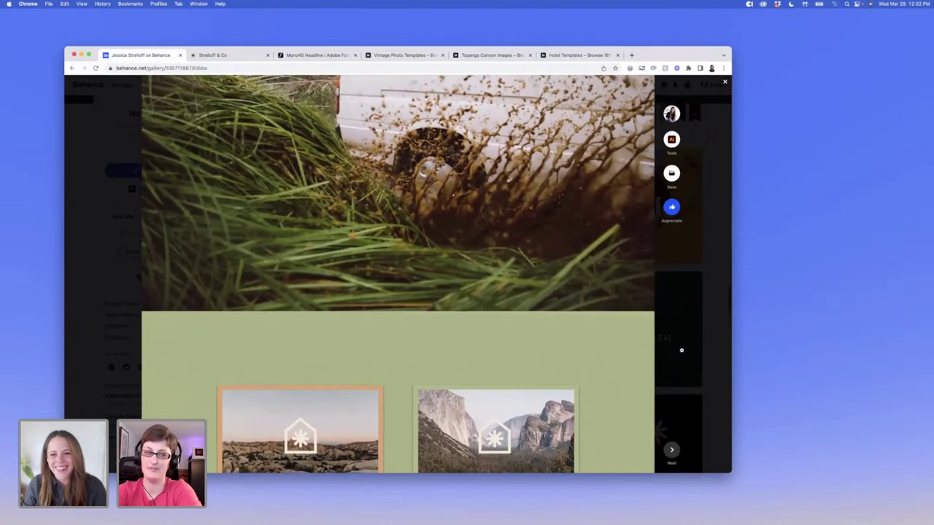
pyautogui.scroll(-8, 682, 350)
pyautogui.click(684, 357)
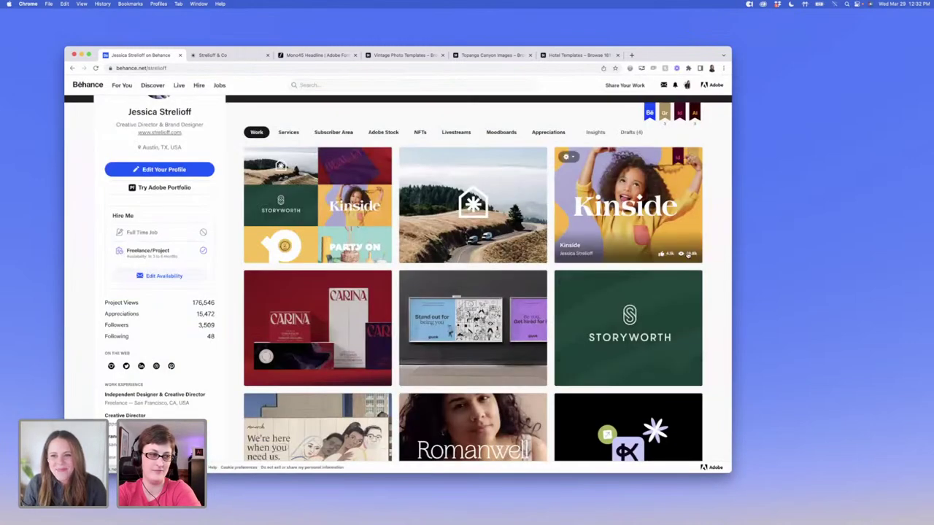
# Open the Kinside project and read its introduction on modernizing child care
pyautogui.click(634, 219)
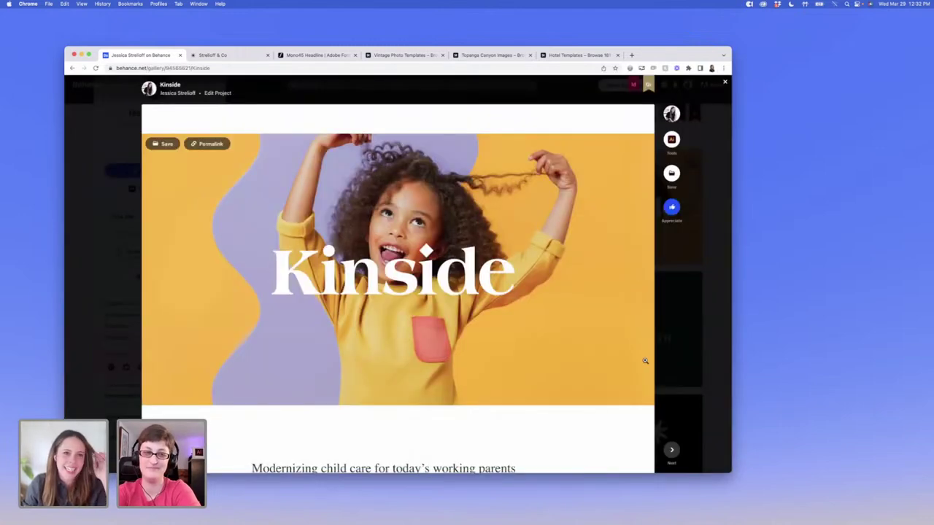
pyautogui.scroll(-3, 677, 359)
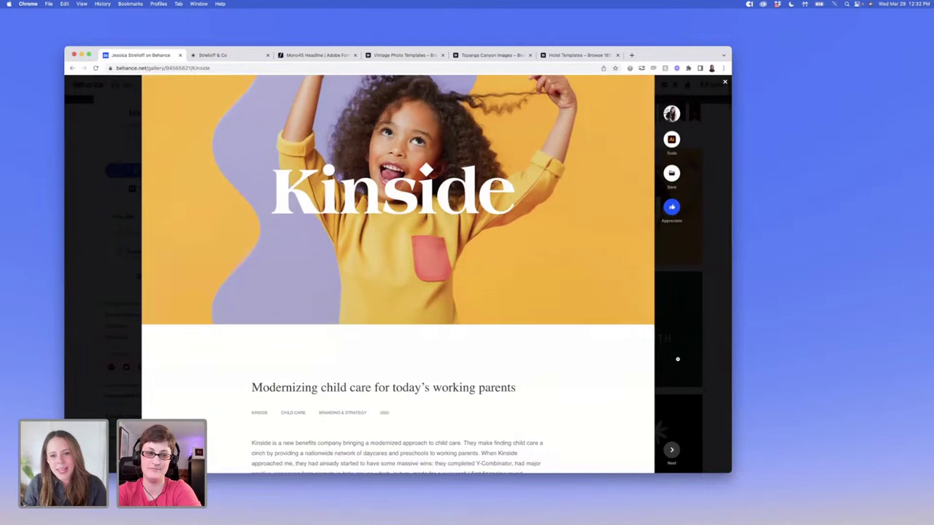
pyautogui.scroll(-3, 677, 359)
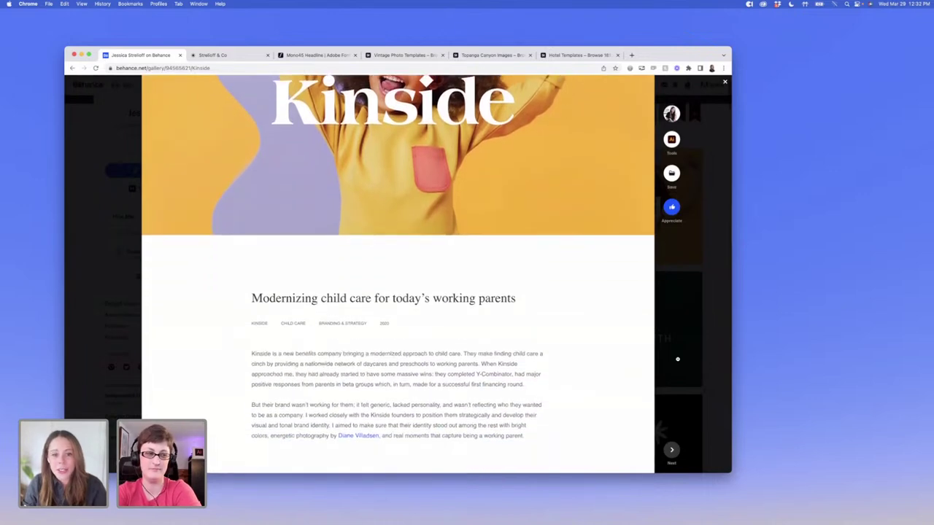
pyautogui.scroll(4, 671, 356)
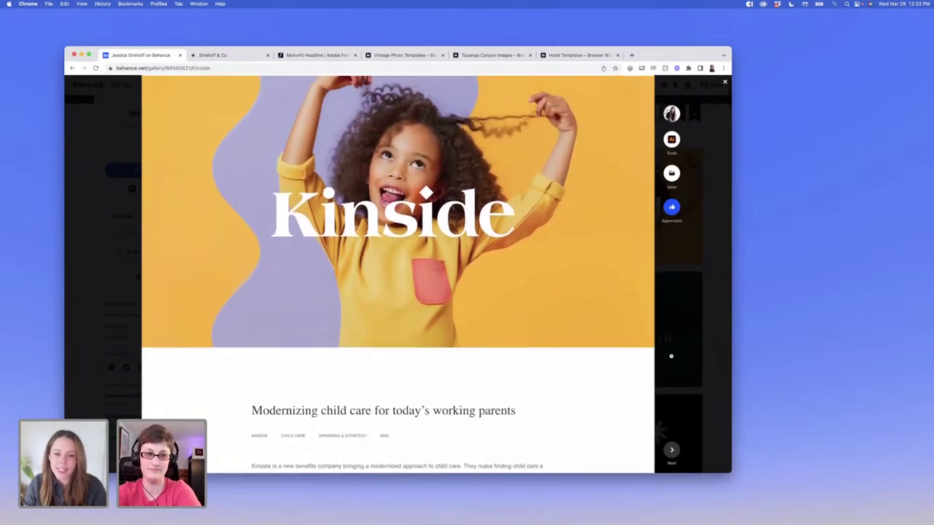
pyautogui.scroll(-1, 671, 356)
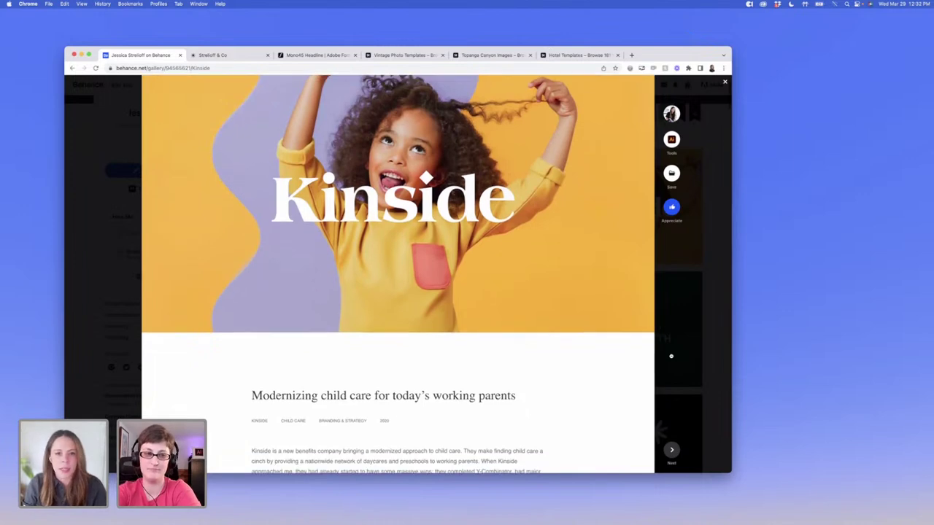
pyautogui.scroll(-8, 671, 356)
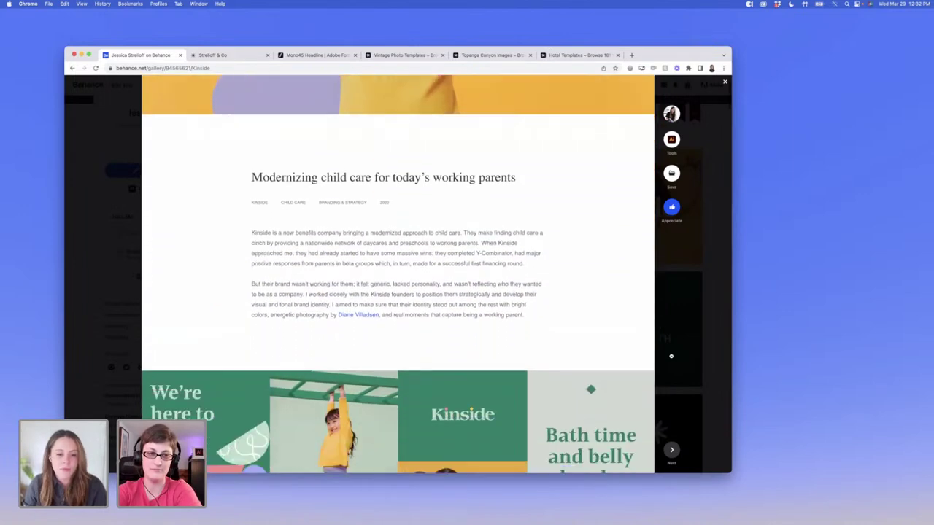
pyautogui.scroll(-8, 671, 356)
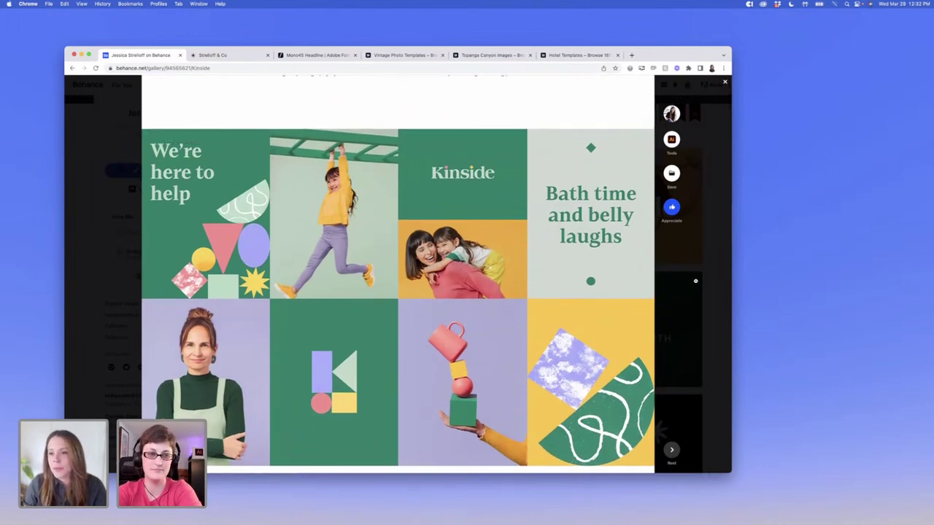
# Examine the Kinside image grid, logo variations, and color, typeface and shape guidelines
pyautogui.scroll(-8, 695, 281)
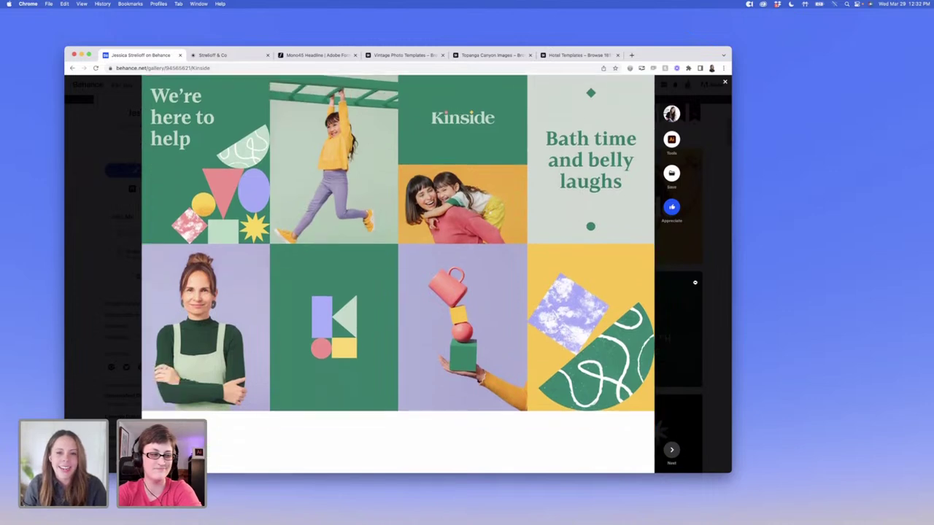
pyautogui.scroll(-12, 693, 284)
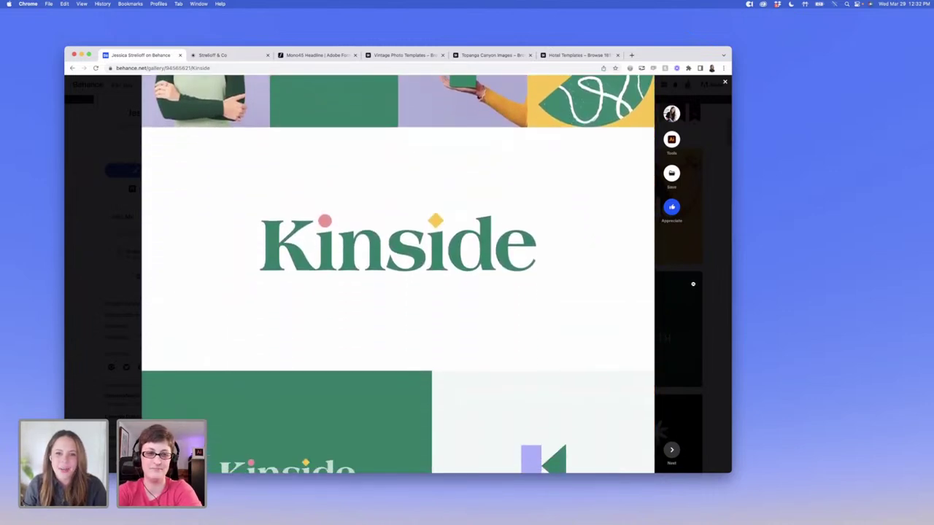
pyautogui.scroll(-10, 692, 284)
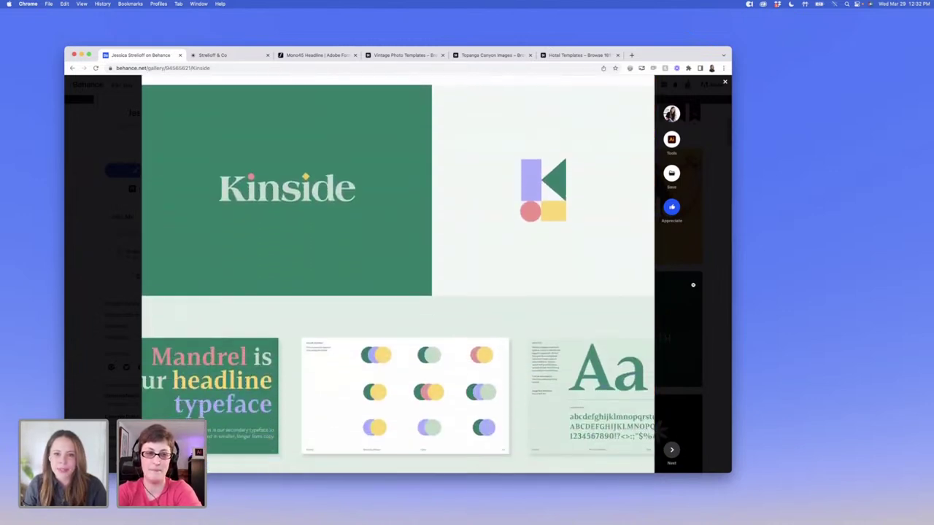
pyautogui.scroll(-8, 693, 286)
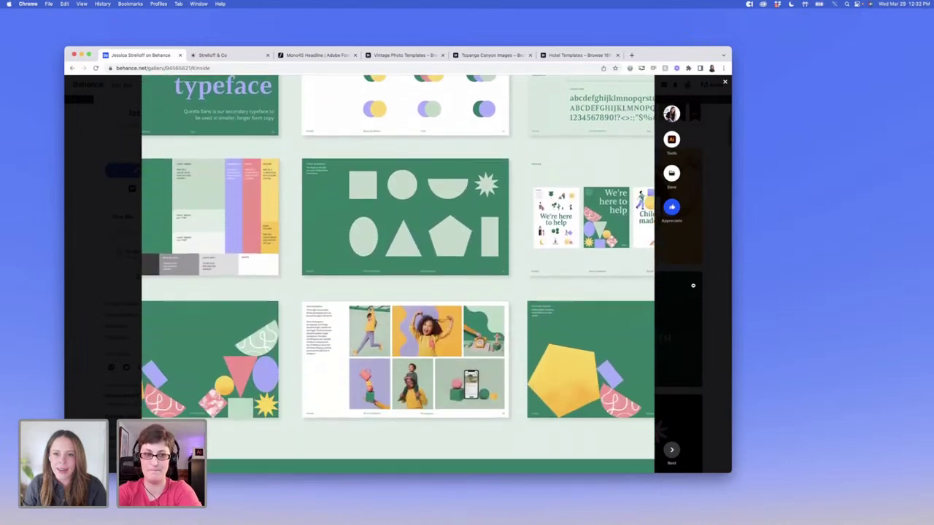
pyautogui.scroll(-20, 693, 285)
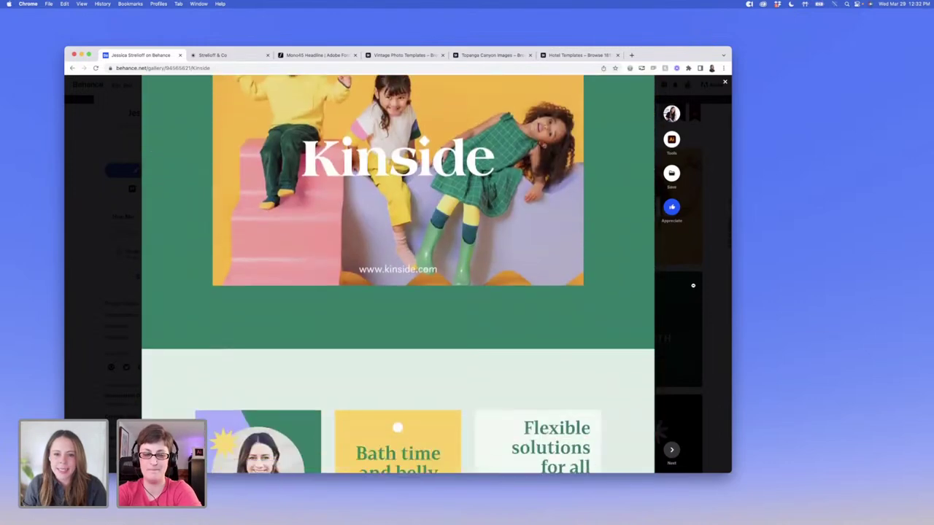
# Review the Kinside social tiles, website design, illustrations and app mockup, and close the project
pyautogui.scroll(-20, 693, 286)
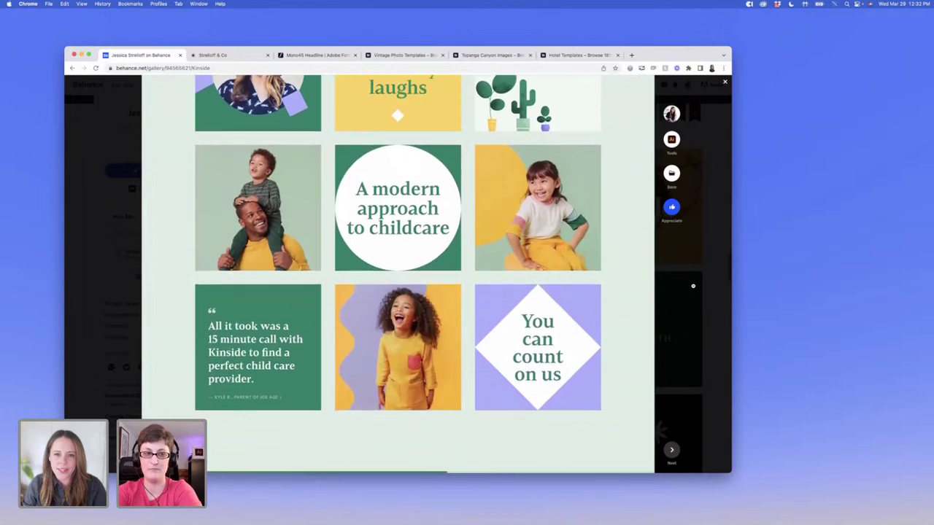
pyautogui.scroll(-2, 693, 285)
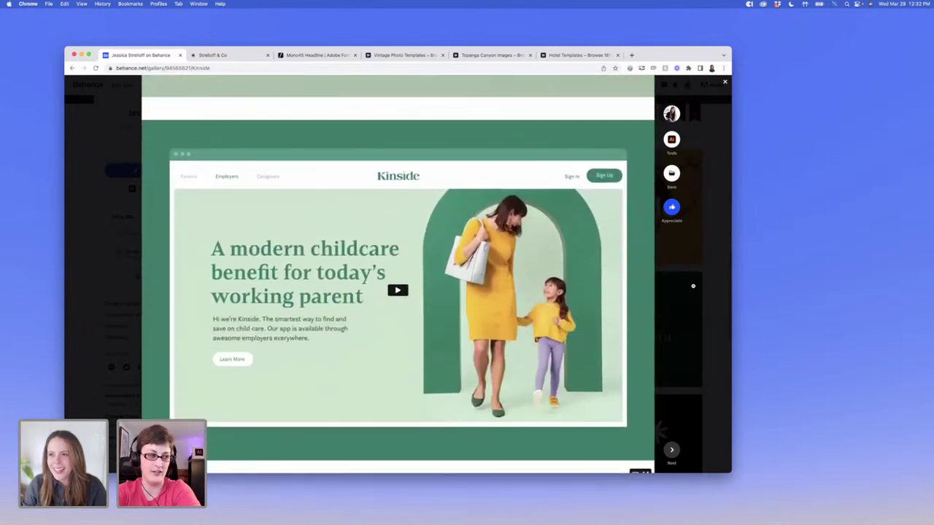
pyautogui.scroll(-12, 692, 285)
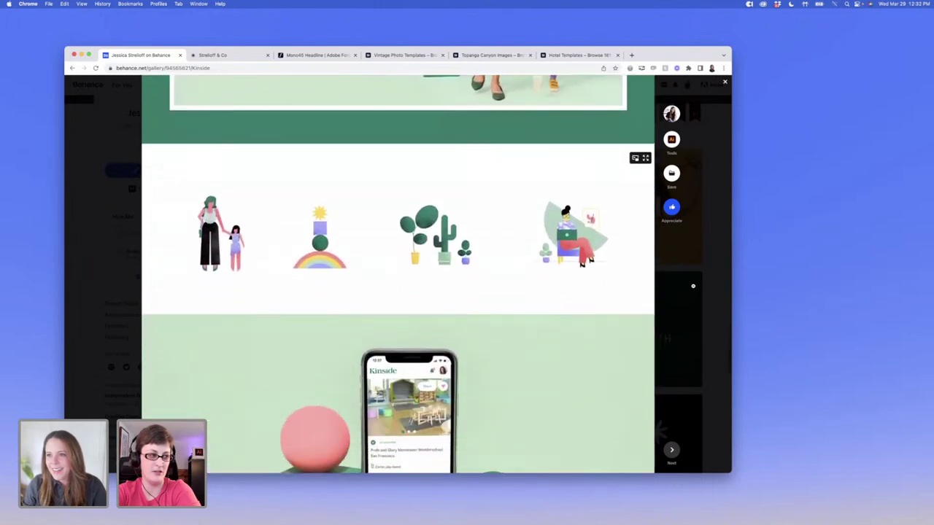
pyautogui.scroll(-5, 692, 285)
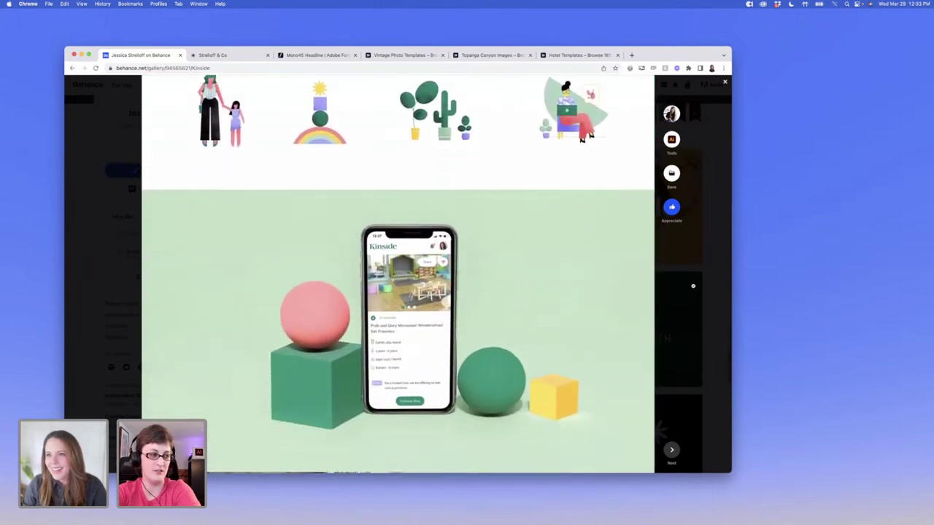
pyautogui.click(692, 285)
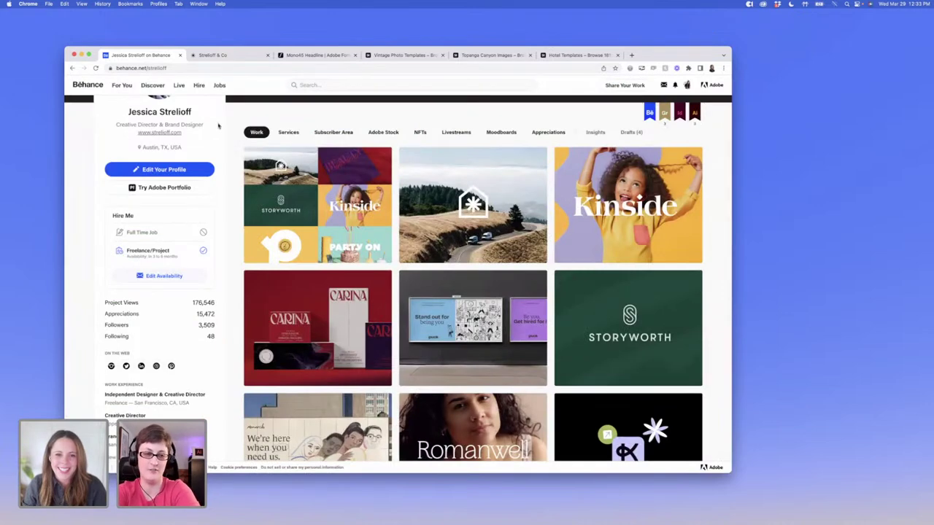
# View the design studio's website homepage and return to the Behance portfolio
pyautogui.click(227, 58)
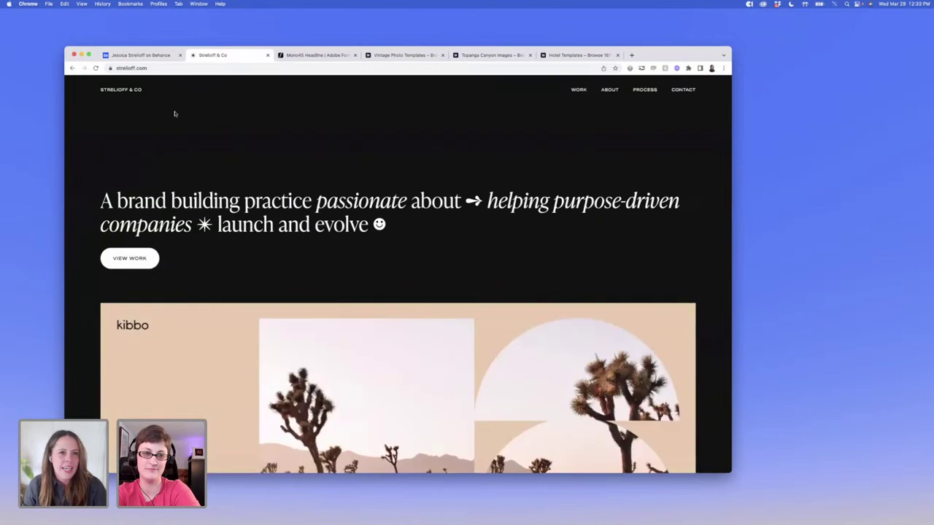
pyautogui.click(161, 56)
# Switch to Adobe Illustrator and bring up the hotel_topanga_adobe_live.ai document at its Introduction board
pyautogui.moveTo(469, 508)
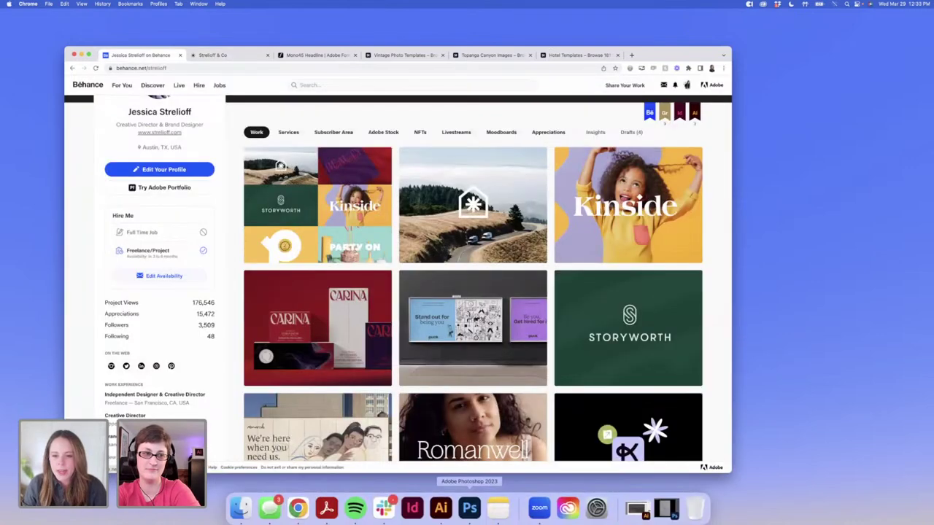
pyautogui.click(441, 511)
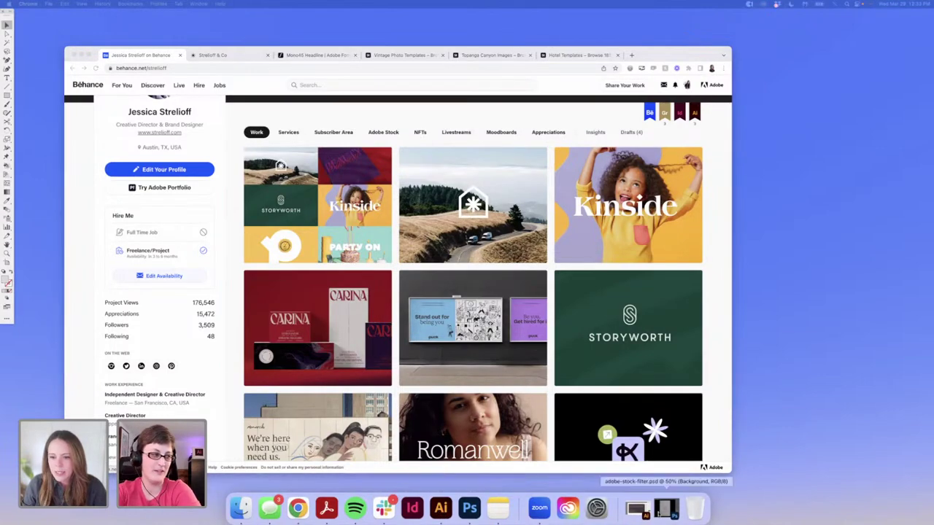
pyautogui.click(665, 509)
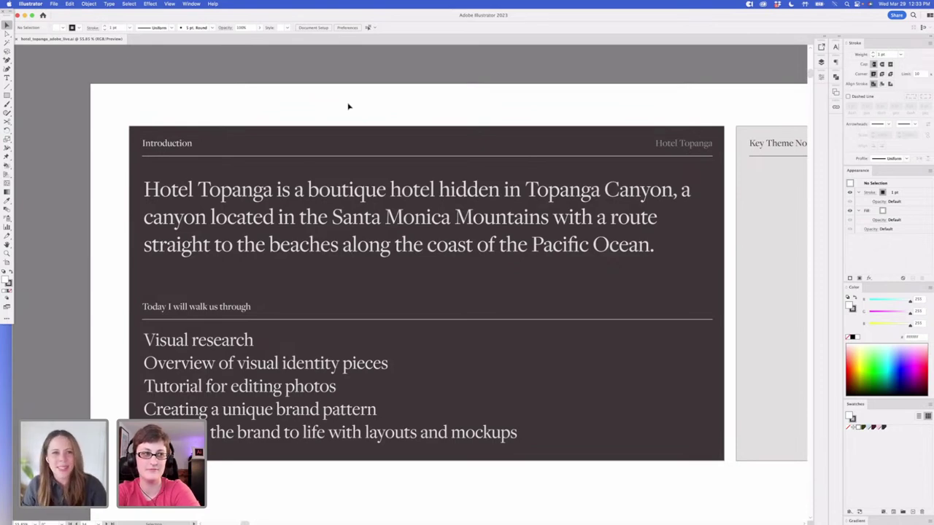
# Review the Introduction board and the Key Theme No. 1 board about the natural landscape
pyautogui.hscroll(2, 348, 106)
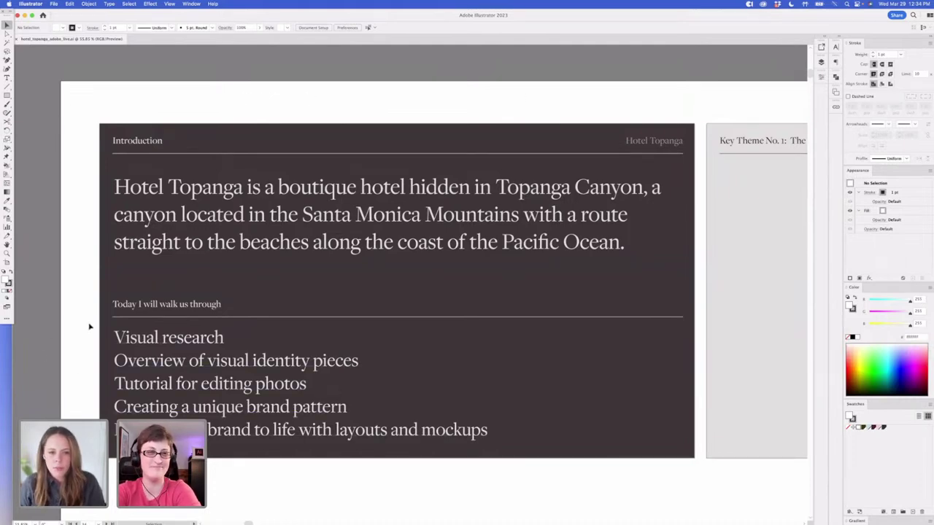
pyautogui.scroll(-2, 89, 326)
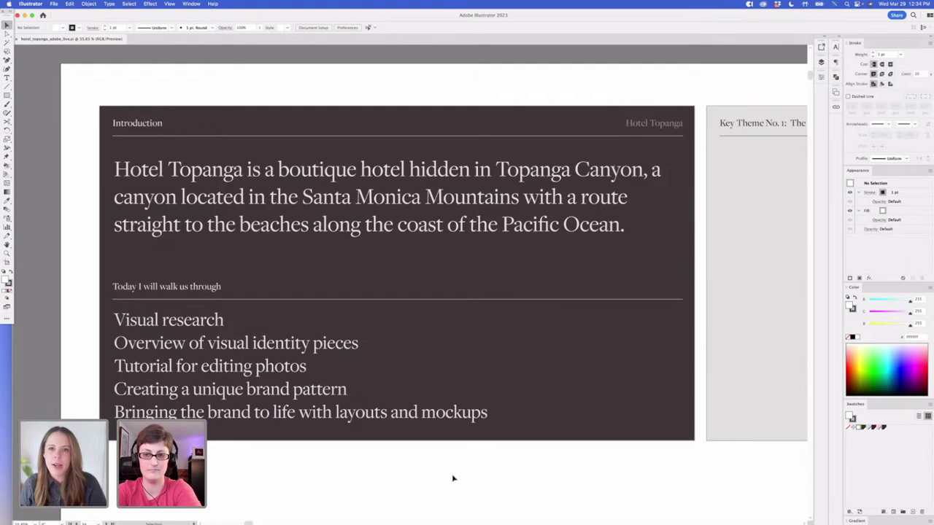
pyautogui.hscroll(3, 452, 478)
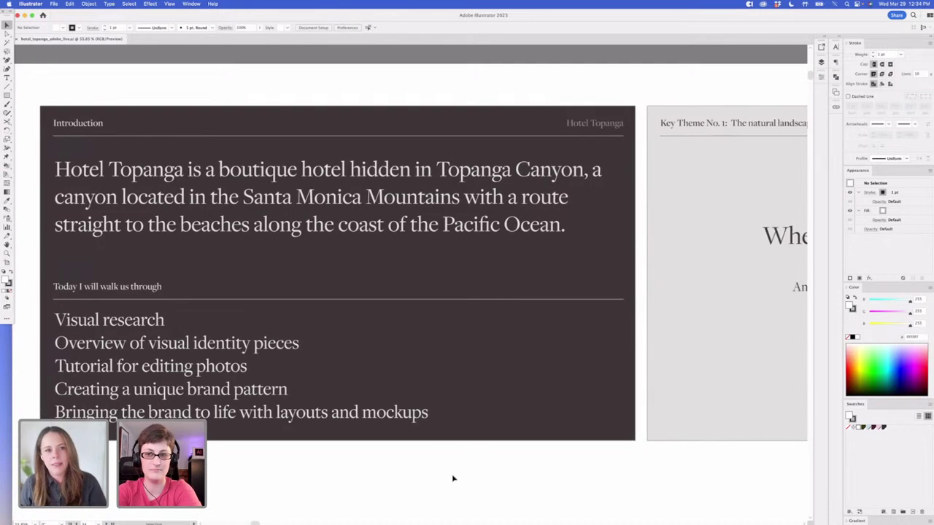
pyautogui.hscroll(10, 452, 478)
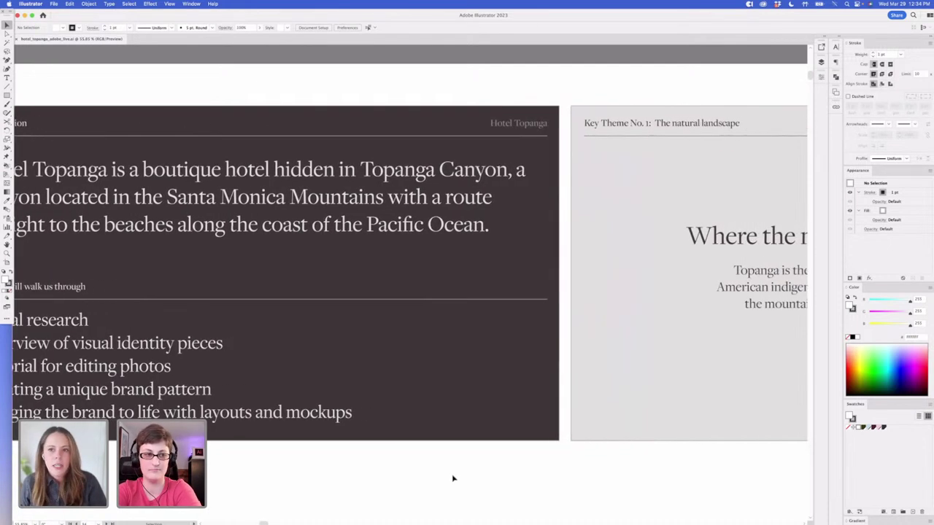
pyautogui.hscroll(15, 453, 478)
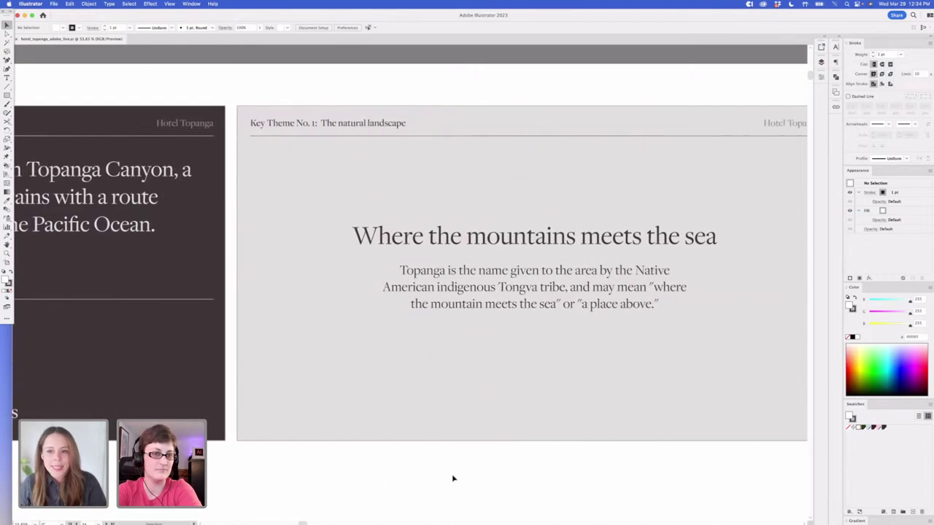
pyautogui.hscroll(1, 452, 478)
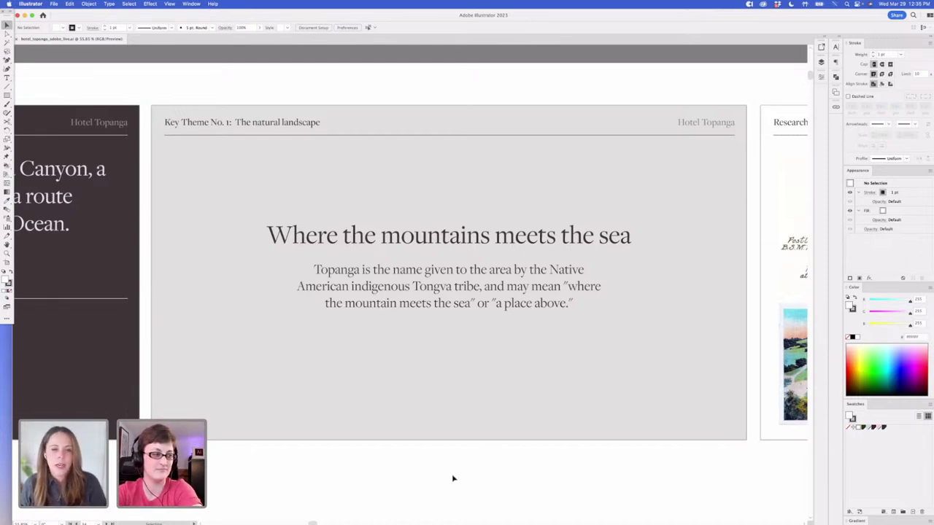
pyautogui.hscroll(2, 452, 478)
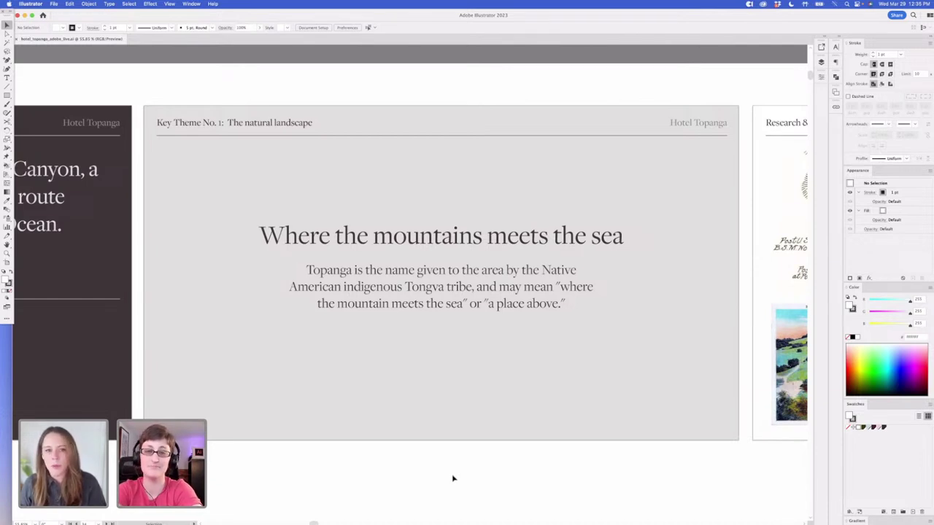
pyautogui.hscroll(2, 452, 479)
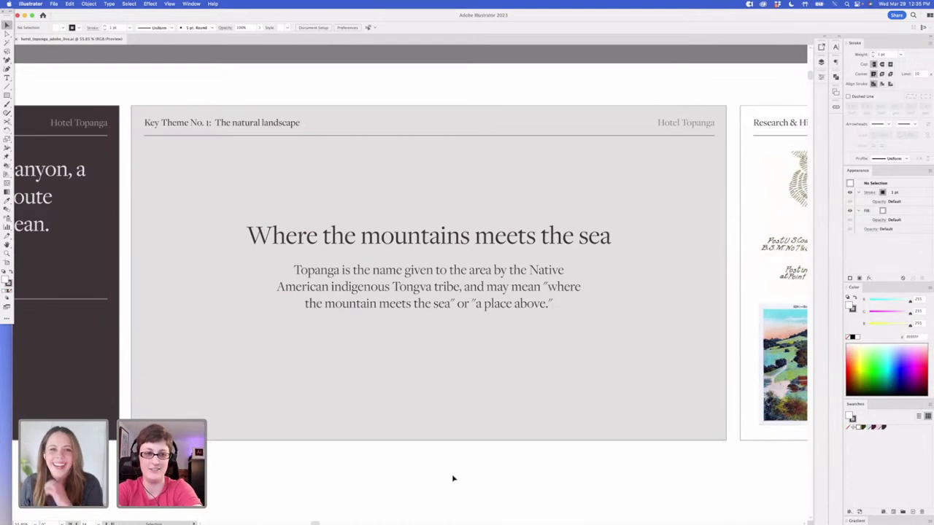
# Examine the historical maps and landscape images on the natural landscape research board
pyautogui.hscroll(10, 452, 479)
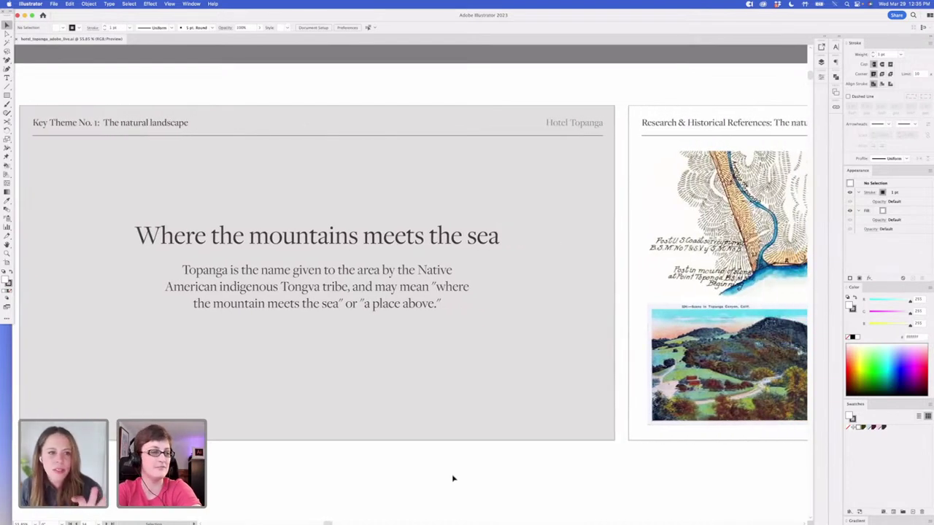
pyautogui.hscroll(20, 452, 478)
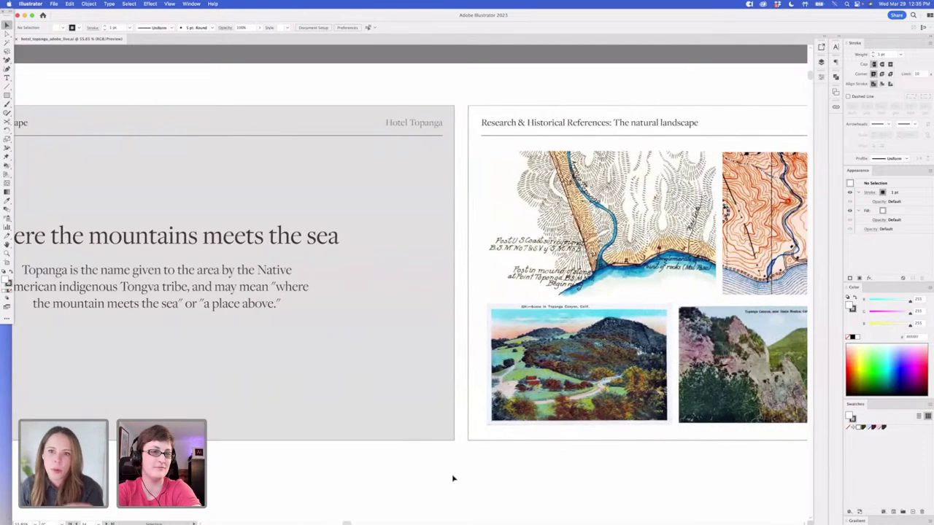
pyautogui.hscroll(20, 452, 479)
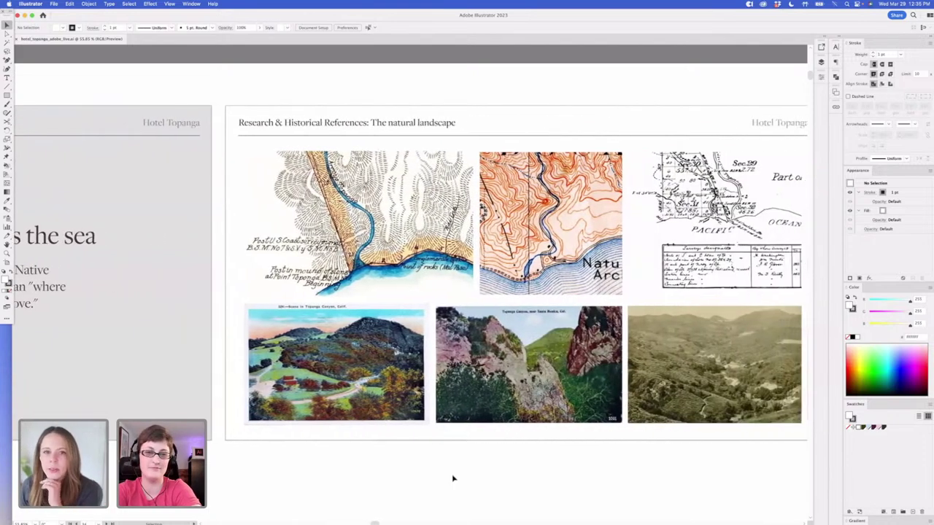
pyautogui.hscroll(3, 452, 479)
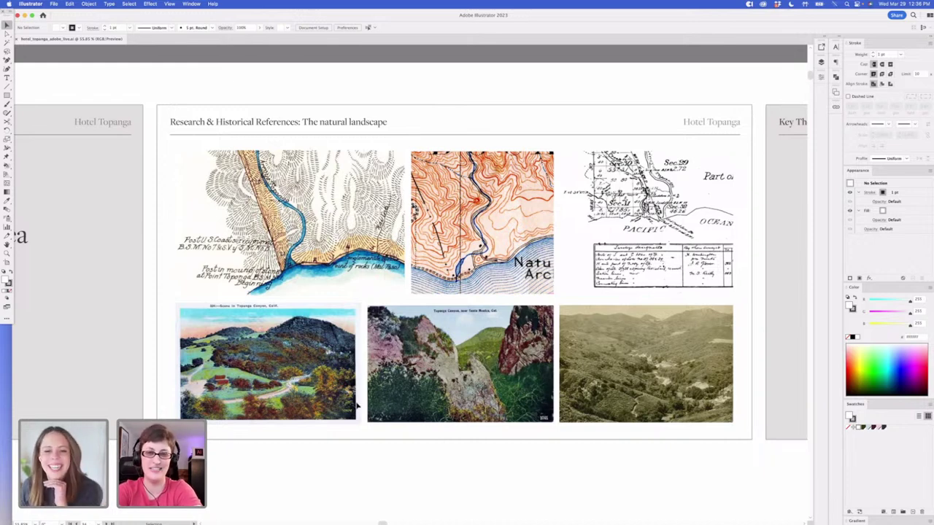
pyautogui.hscroll(2, 382, 410)
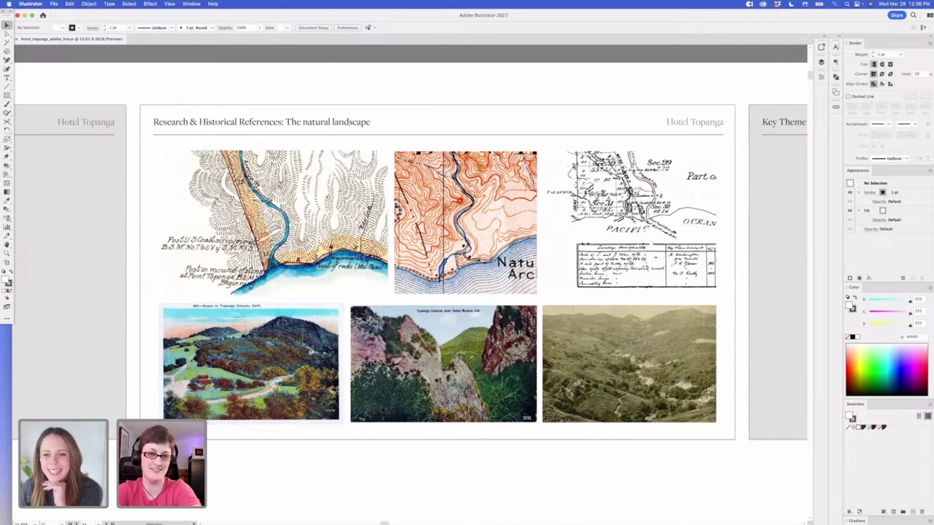
pyautogui.hscroll(10, 382, 410)
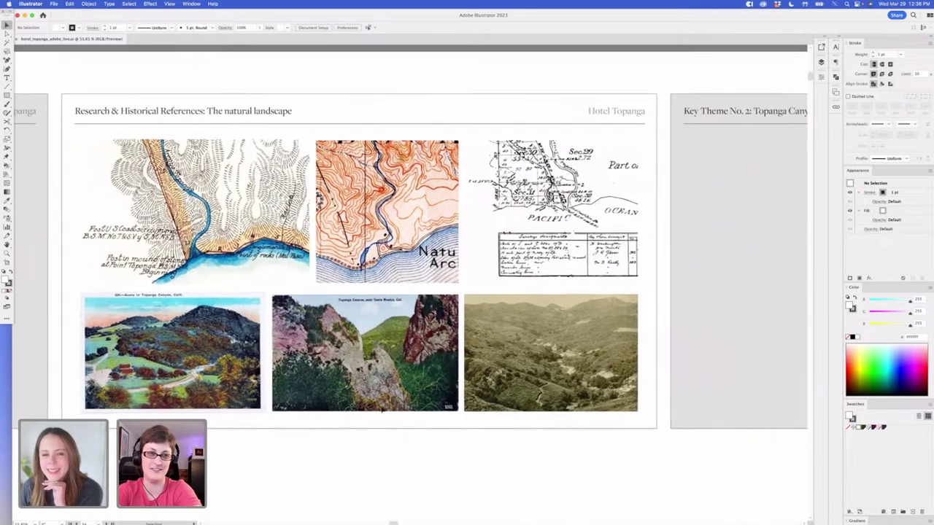
# Review the Key Theme No. 2 board on Topanga Canyon Boulevard and its historical sign and road photos
pyautogui.hscroll(20, 381, 410)
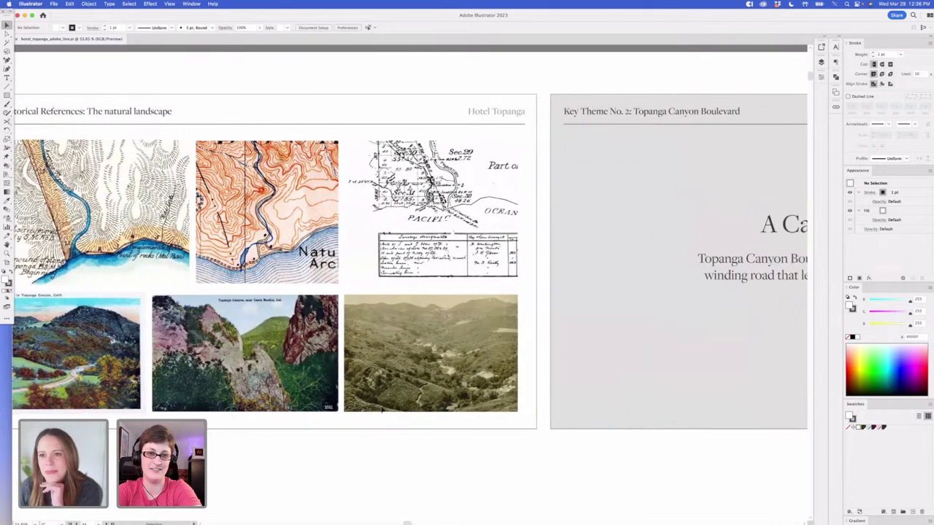
pyautogui.hscroll(9, 380, 410)
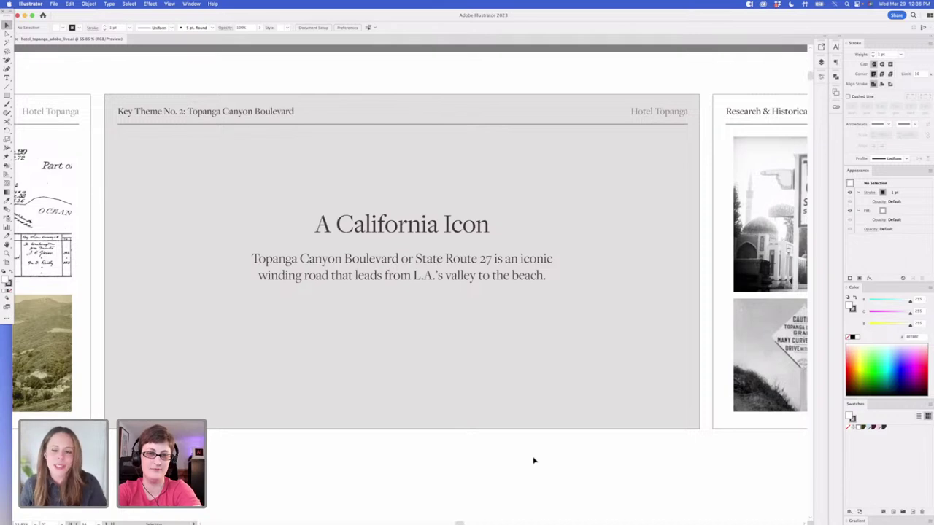
pyautogui.hscroll(10, 533, 461)
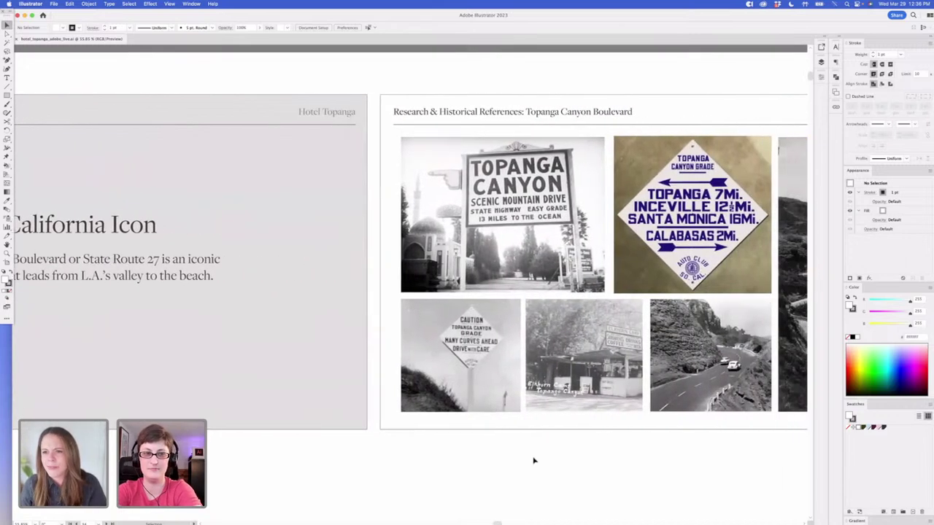
pyautogui.hscroll(6, 533, 461)
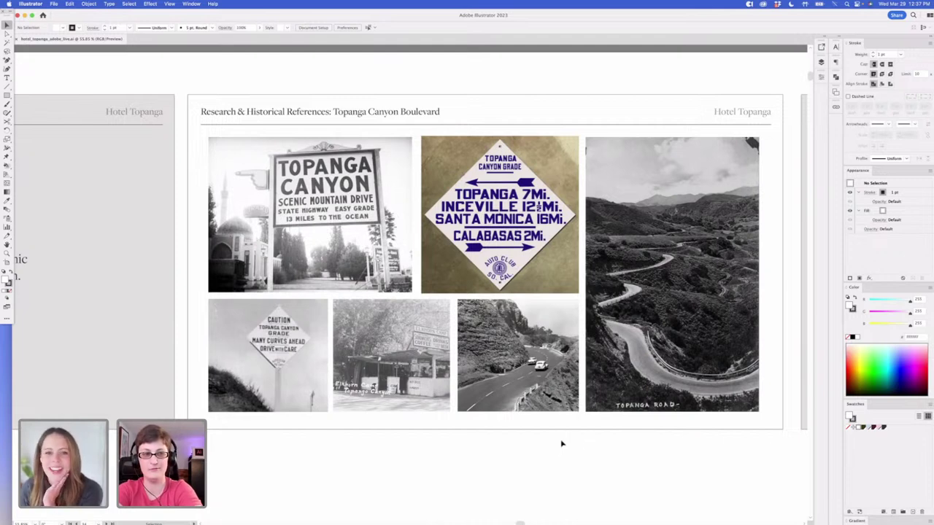
pyautogui.hscroll(2, 562, 442)
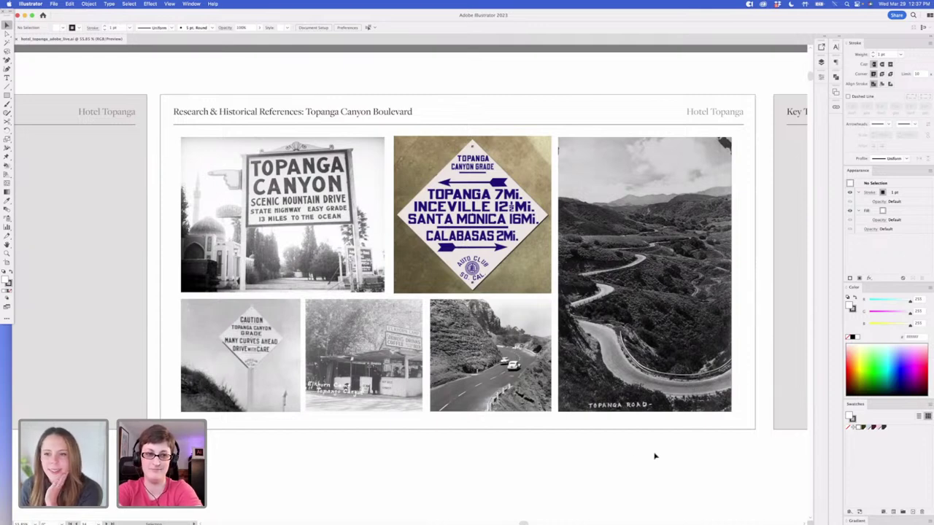
# Review the Key Theme No. 3 board on folk rock and counterculture and its historical reference images
pyautogui.hscroll(3, 654, 455)
pyautogui.hscroll(15, 654, 455)
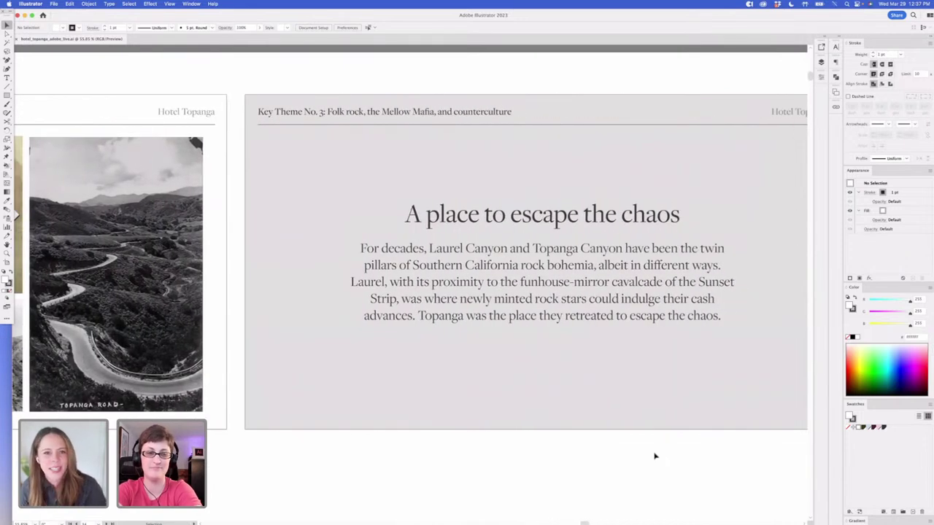
pyautogui.hscroll(3, 655, 456)
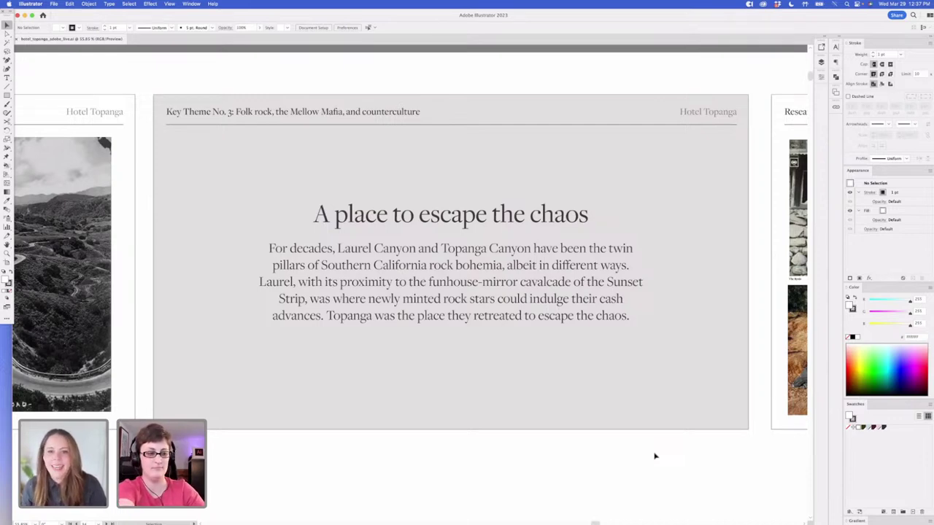
pyautogui.hscroll(10, 655, 455)
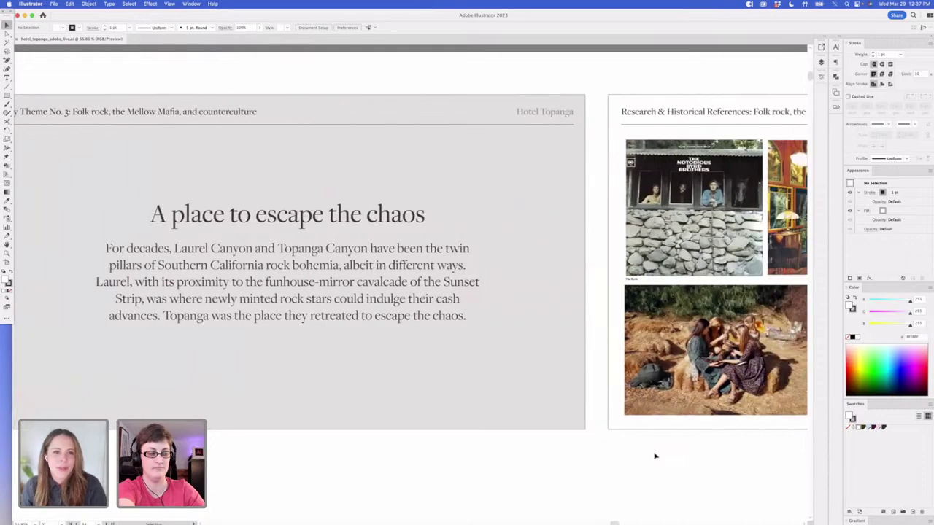
pyautogui.hscroll(10, 654, 455)
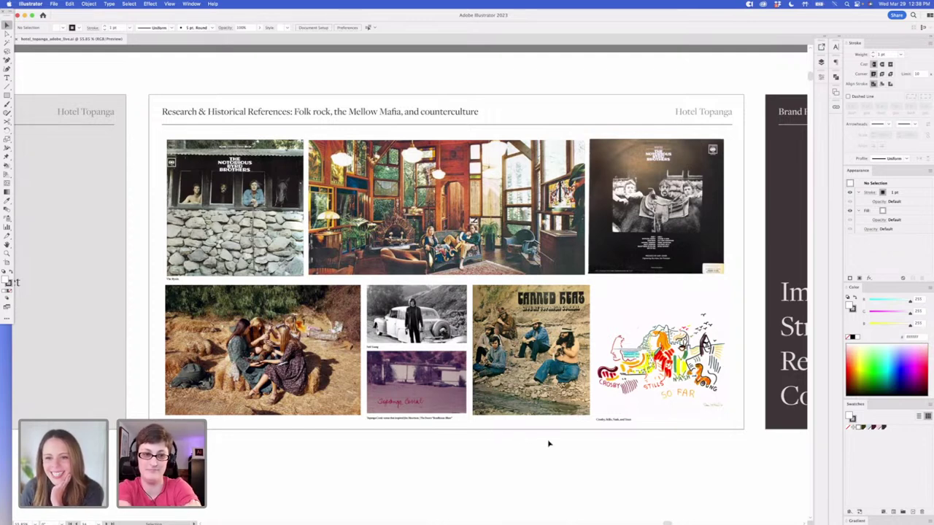
pyautogui.hscroll(3, 548, 443)
pyautogui.hscroll(5, 548, 444)
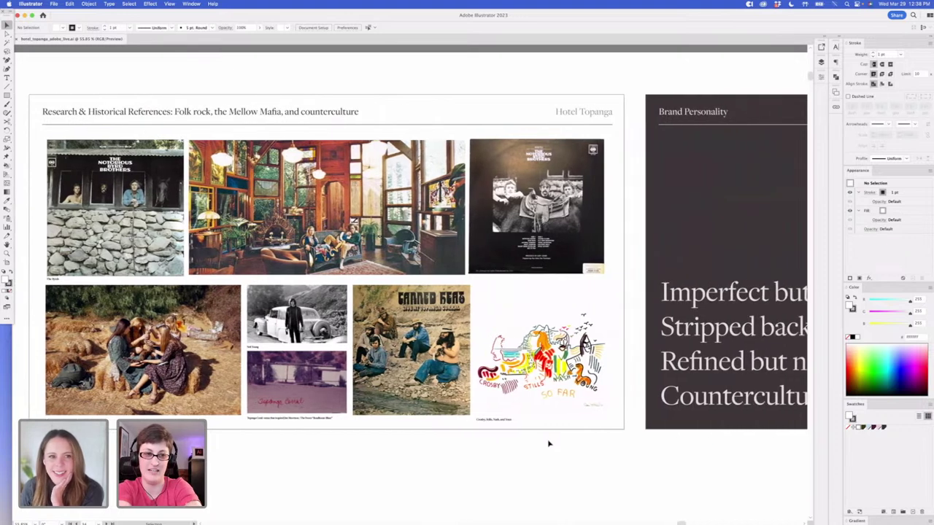
pyautogui.hscroll(-4, 548, 444)
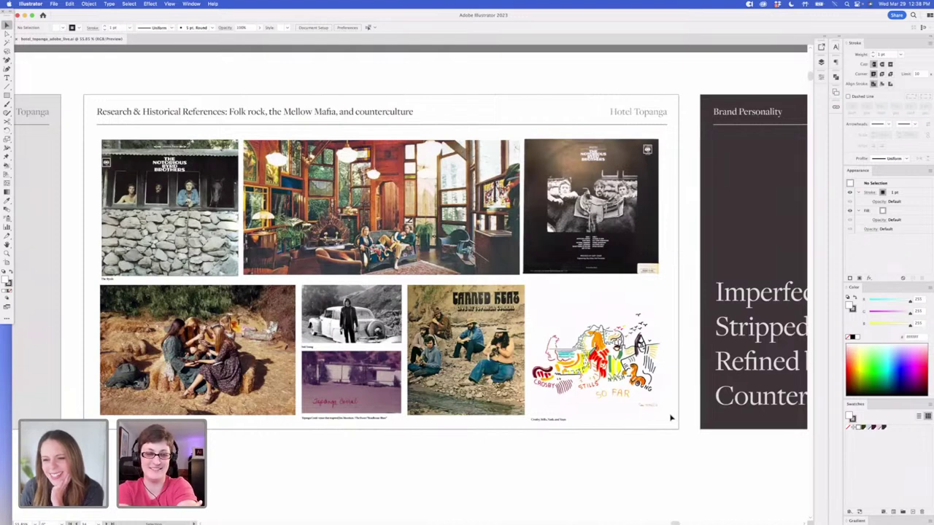
pyautogui.hscroll(2, 671, 418)
pyautogui.hscroll(1, 671, 417)
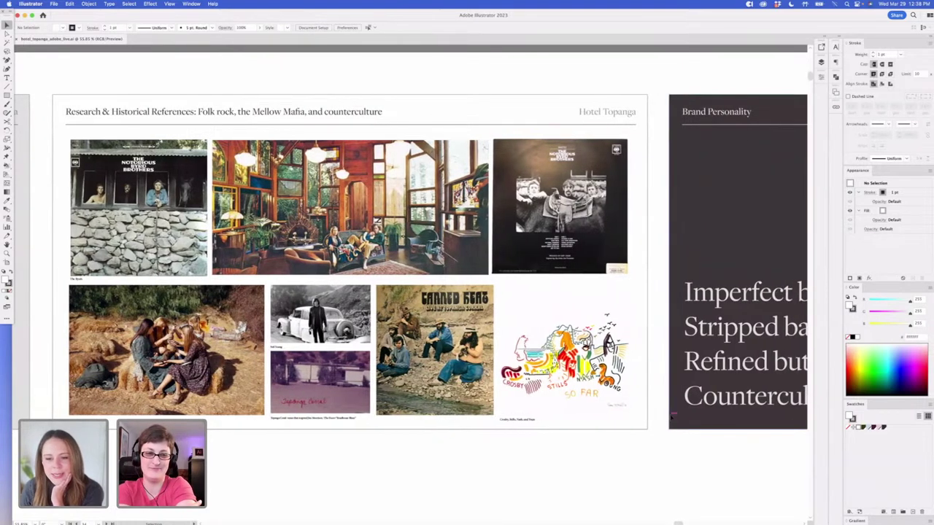
# Read the brand attributes on the Brand Personality board
pyautogui.hscroll(10, 671, 418)
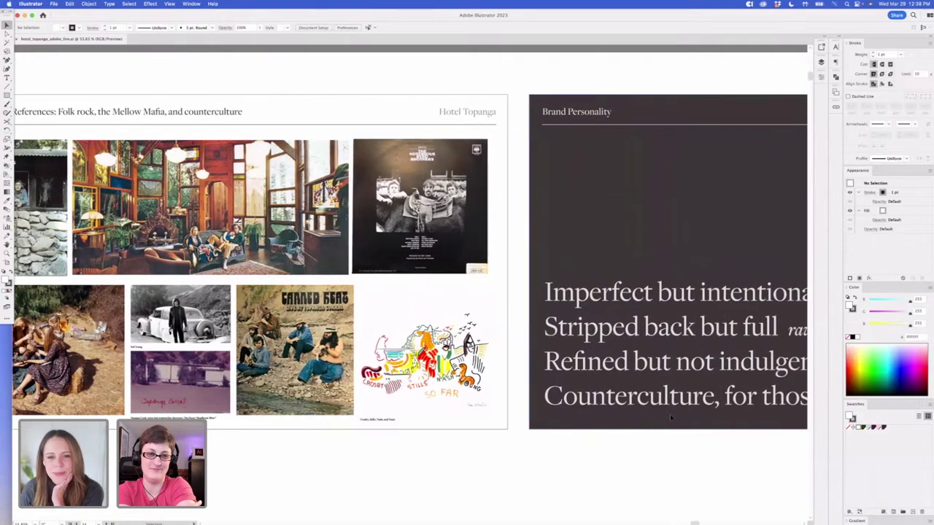
pyautogui.hscroll(20, 670, 415)
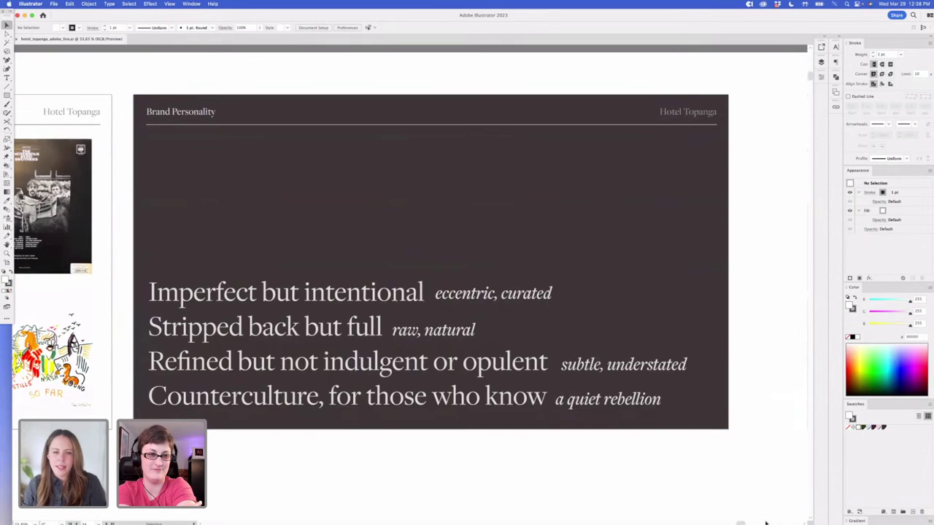
pyautogui.hscroll(1, 782, 359)
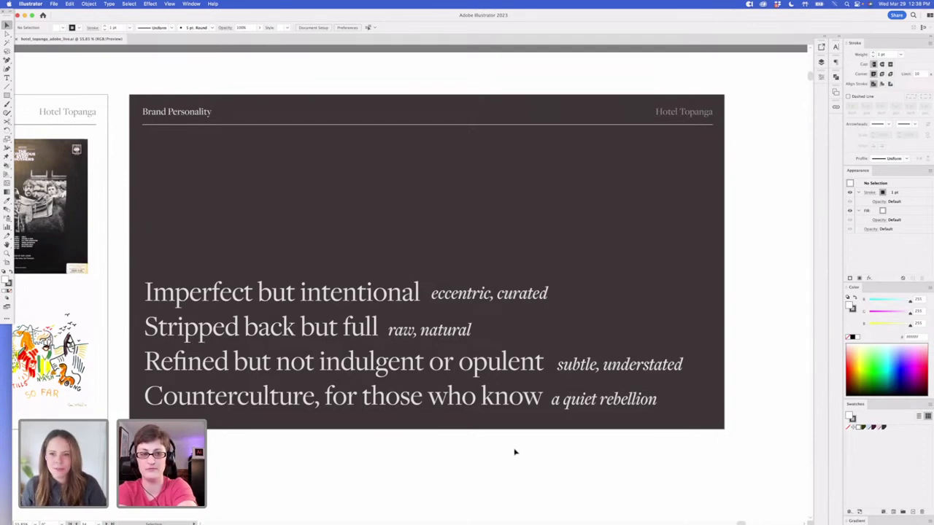
# Go back past the research boards and bring up the HOTEL TOPANGA wordmark artboard below them
pyautogui.hscroll(-20, 514, 452)
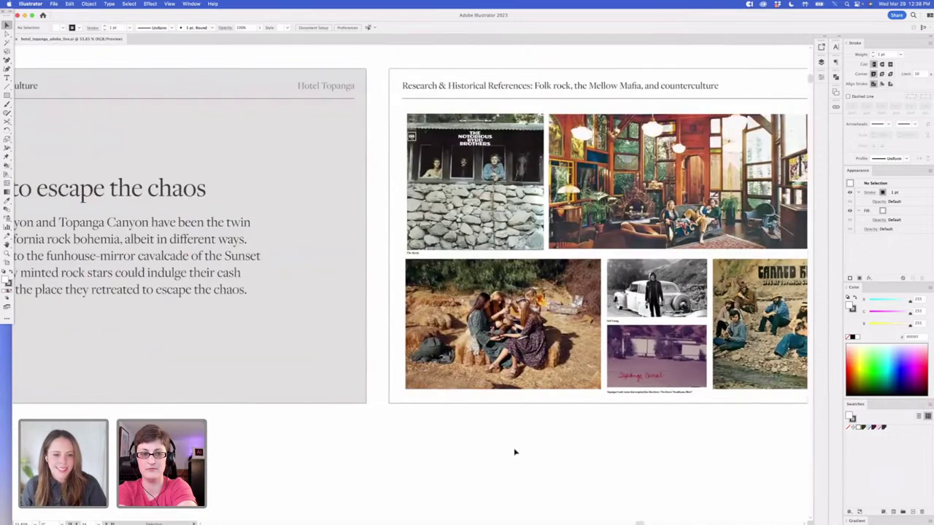
pyautogui.hscroll(-20, 514, 452)
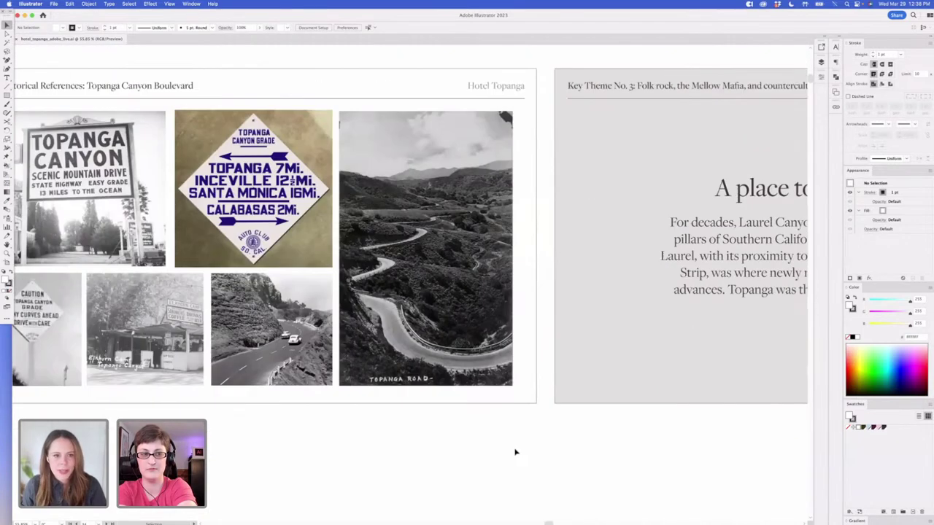
pyautogui.hscroll(-20, 514, 452)
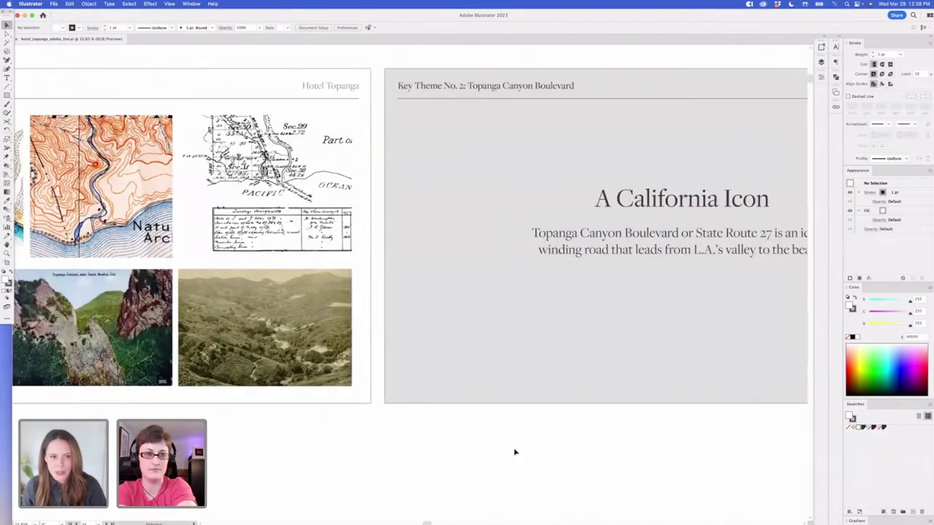
pyautogui.hscroll(-20, 514, 452)
pyautogui.scroll(-10, 515, 452)
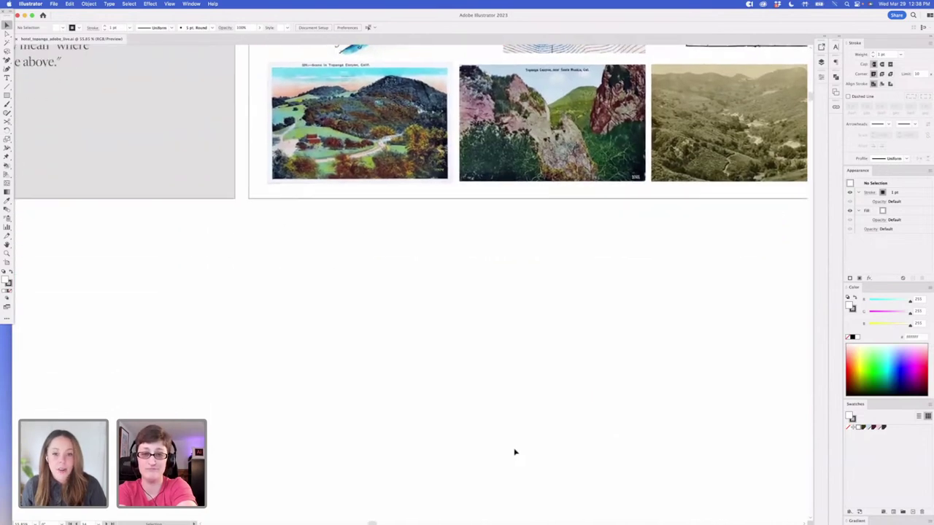
pyautogui.scroll(-15, 514, 452)
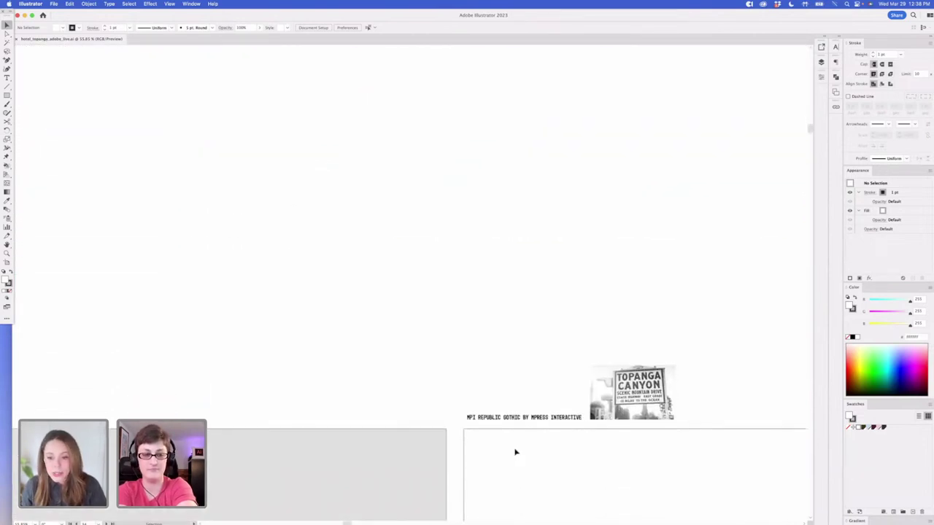
pyautogui.scroll(-10, 514, 452)
pyautogui.hscroll(15, 514, 452)
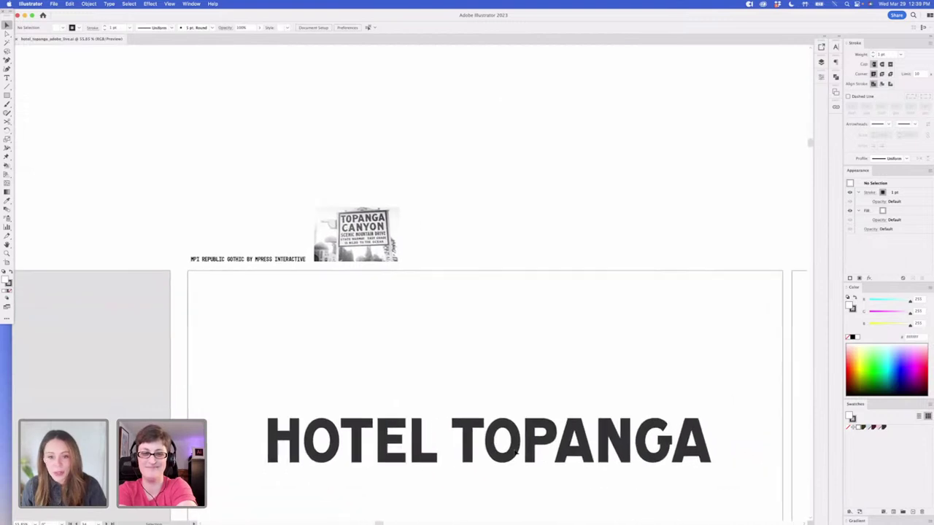
# Review the HOTEL TOPANGA wordmark artboard with its MPI Republic Gothic font note and Topanga Canyon sign reference photo
pyautogui.scroll(-2, 576, 197)
pyautogui.hscroll(3, 576, 197)
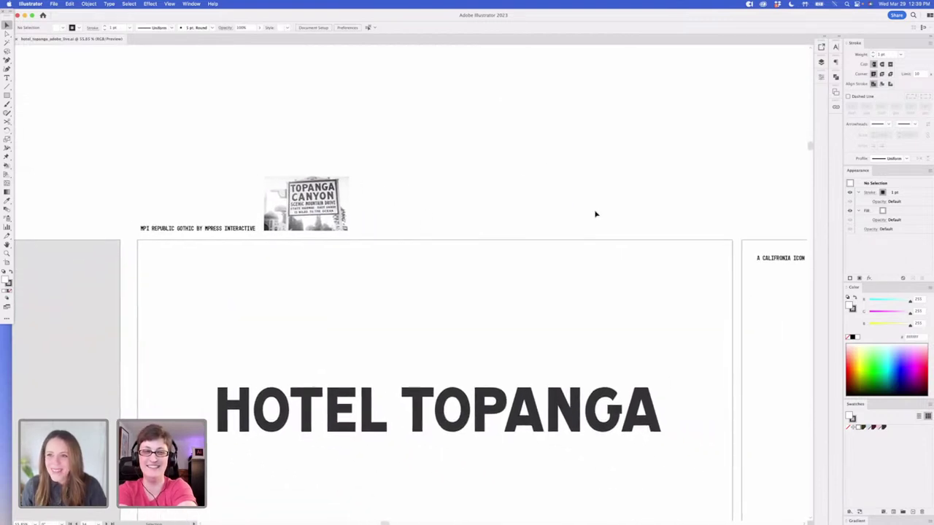
pyautogui.scroll(-2, 595, 215)
pyautogui.hscroll(1, 595, 214)
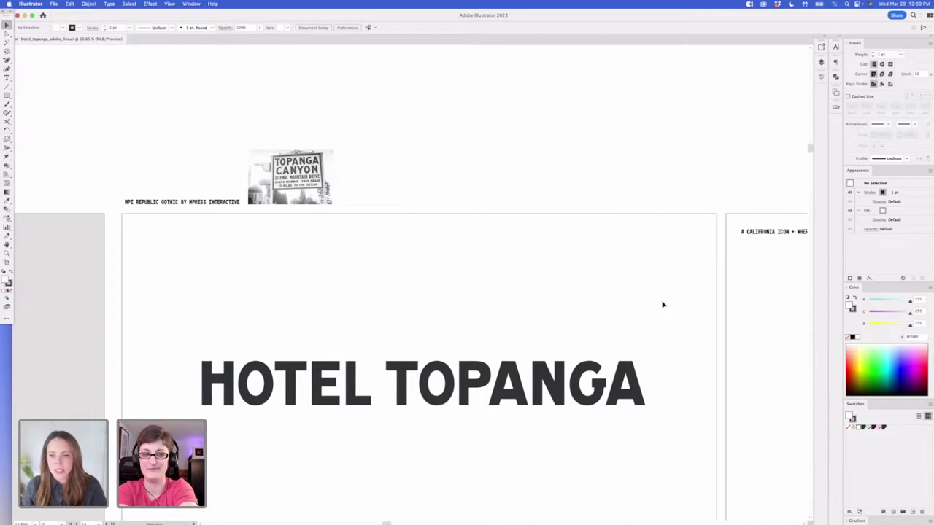
pyautogui.scroll(-3, 662, 305)
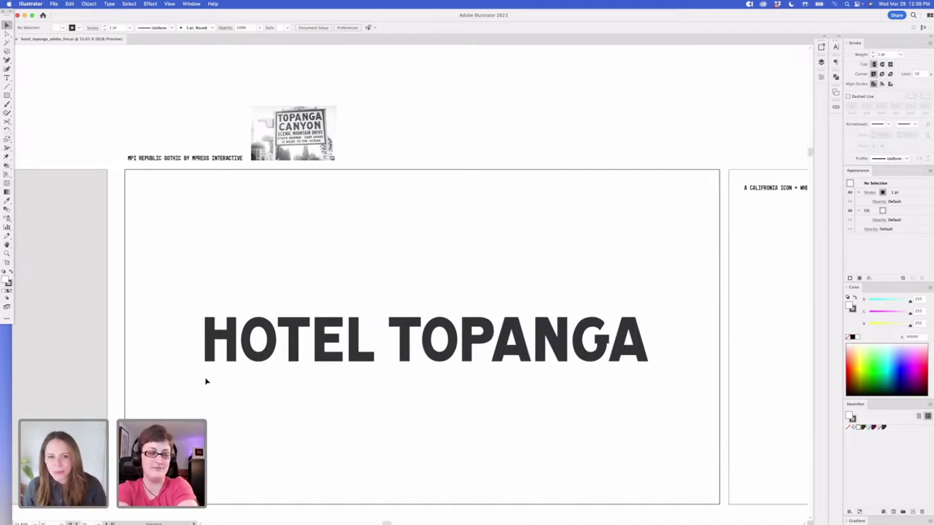
pyautogui.scroll(-2, 468, 306)
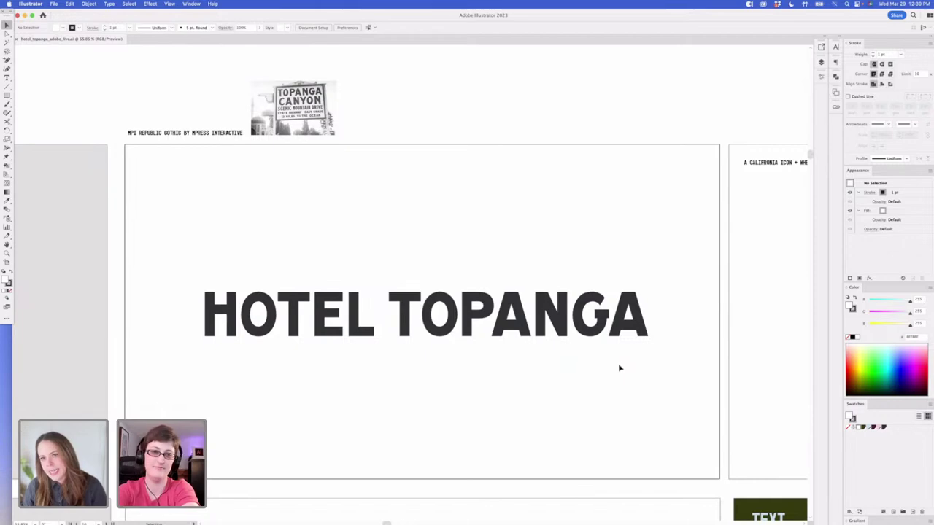
pyautogui.hscroll(3, 622, 367)
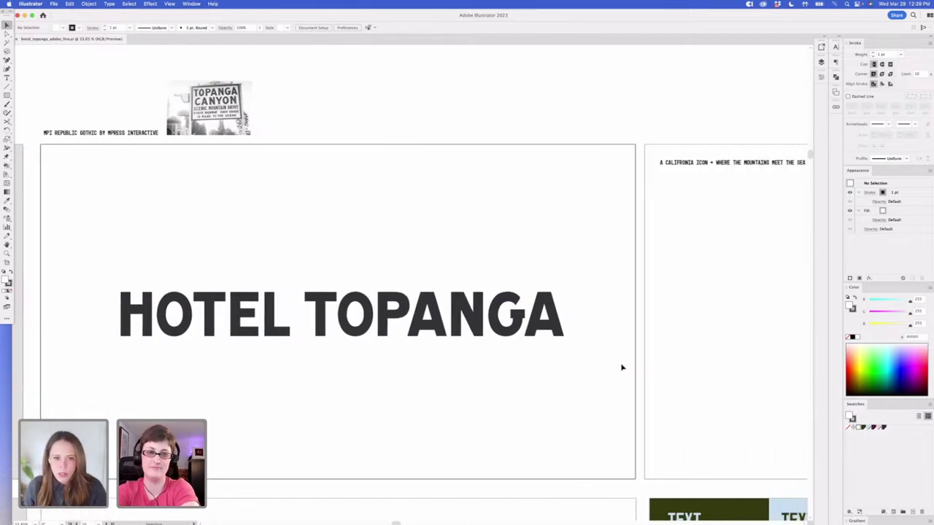
# Examine the scalloped sunburst icon on the artboard about a California icon where the mountains meet the sea
pyautogui.hscroll(10, 622, 367)
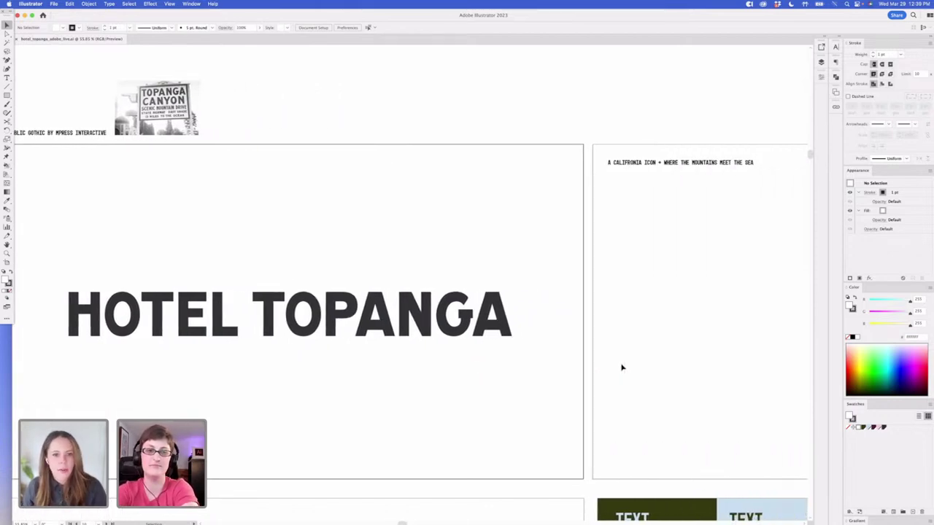
pyautogui.hscroll(2, 621, 367)
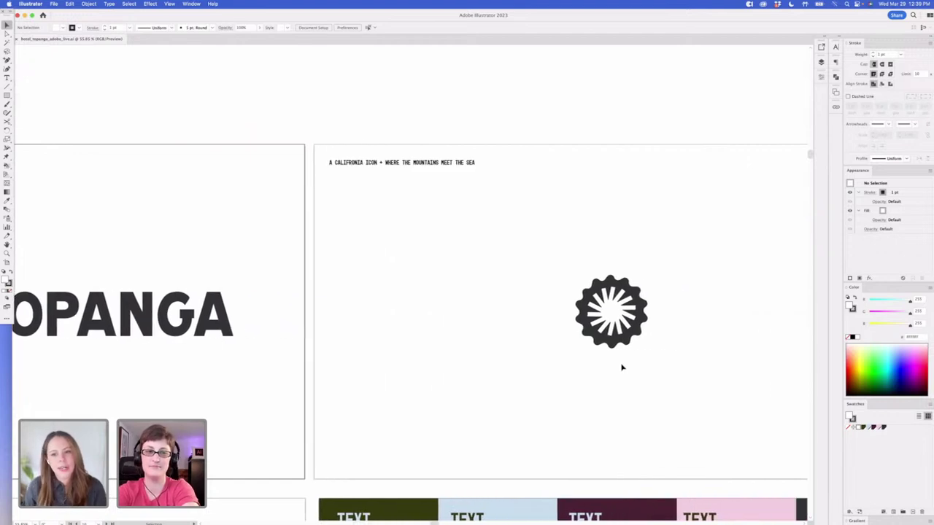
pyautogui.hscroll(6, 621, 367)
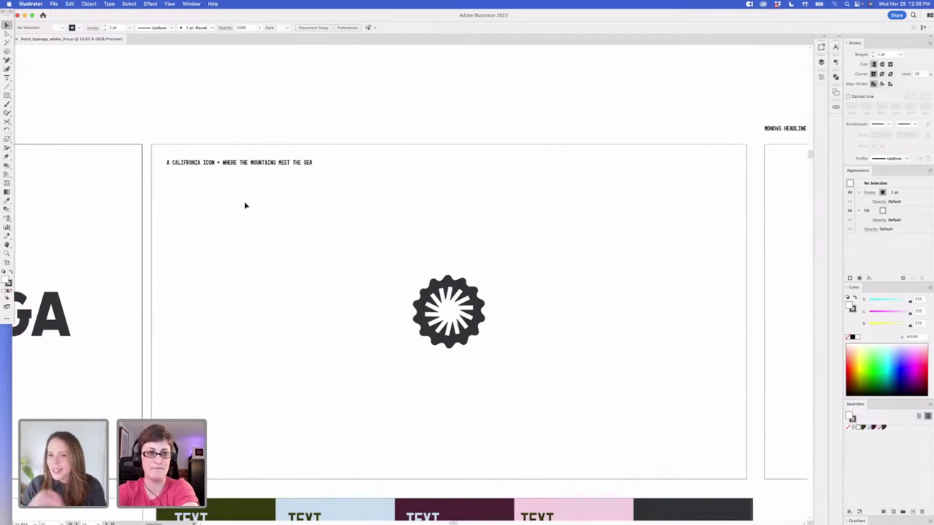
pyautogui.hscroll(6, 245, 206)
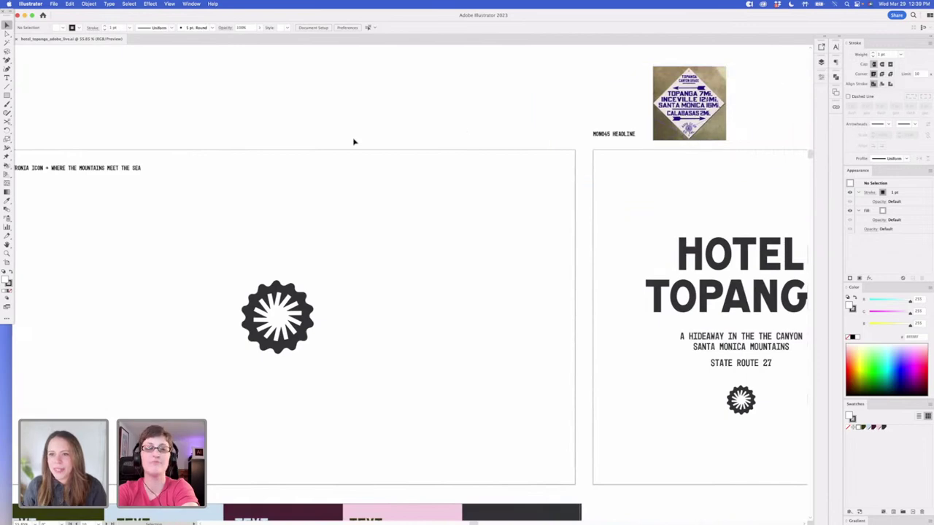
pyautogui.hscroll(-1, 354, 142)
pyautogui.hscroll(-3, 354, 142)
pyautogui.scroll(1, 354, 141)
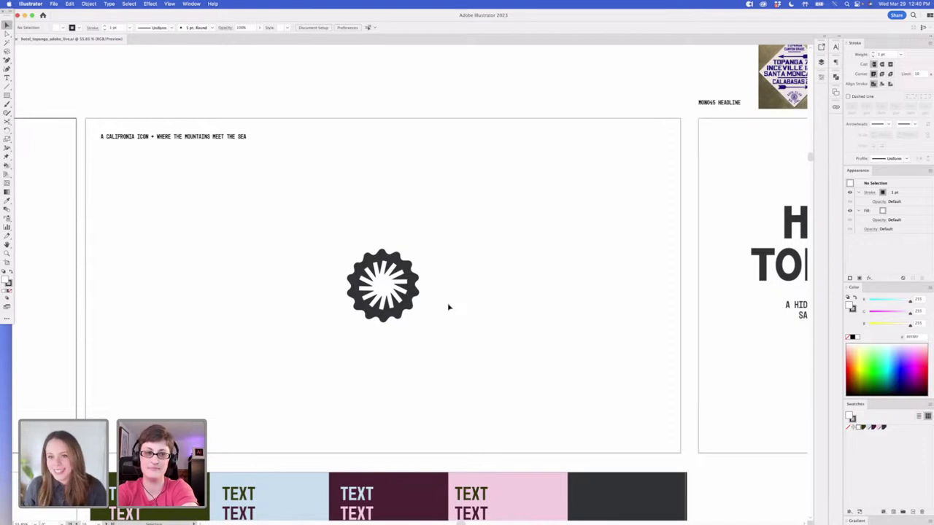
pyautogui.hscroll(3, 524, 270)
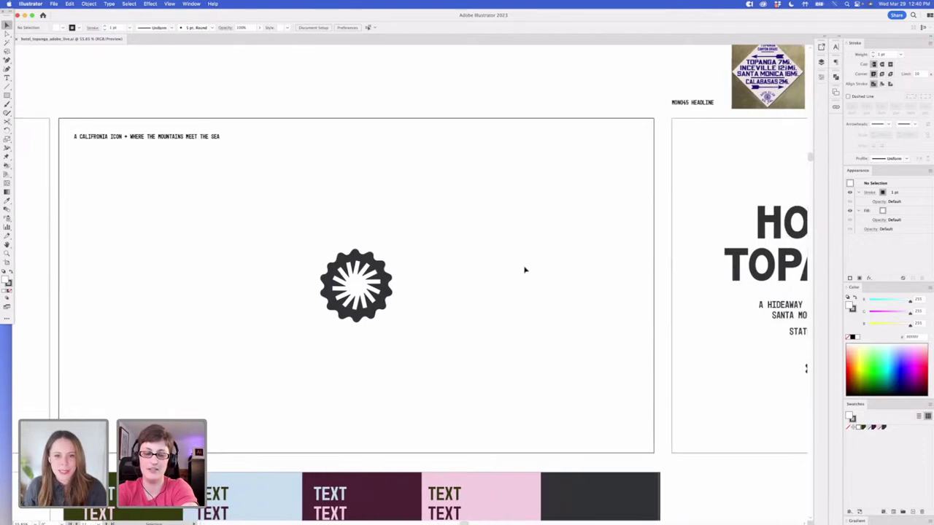
# Review the light and dark stacked HOTEL TOPANGA lockups with their Mono45 Headline note and diamond road sign reference
pyautogui.hscroll(20, 523, 269)
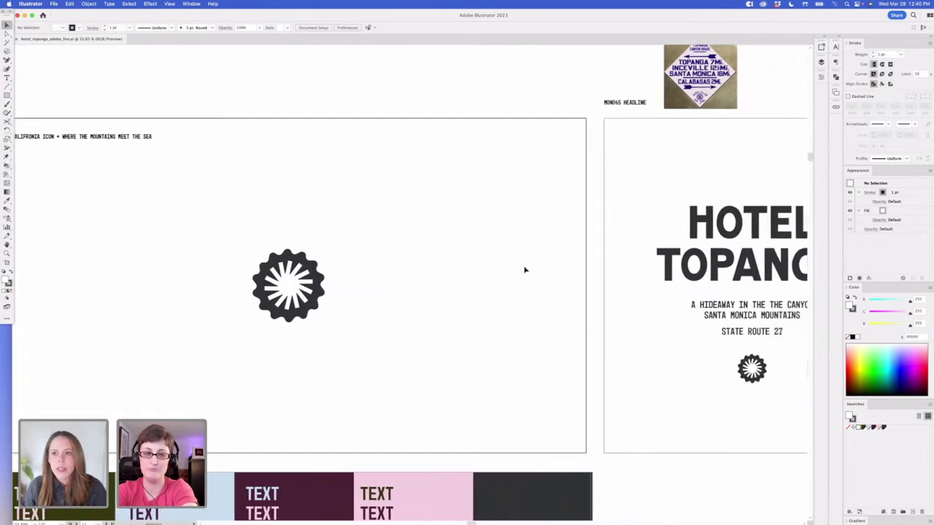
pyautogui.hscroll(6, 523, 270)
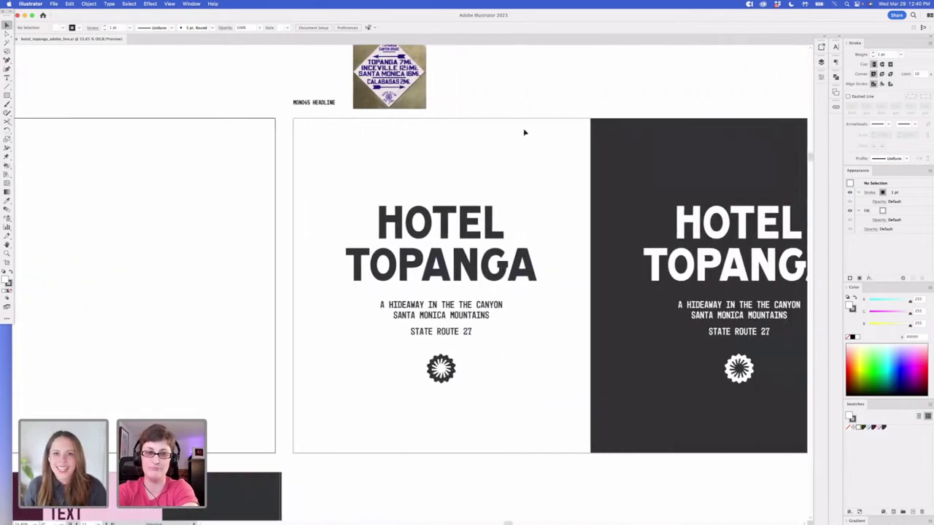
pyautogui.hscroll(7, 523, 131)
pyautogui.scroll(1, 523, 132)
pyautogui.hscroll(2, 523, 131)
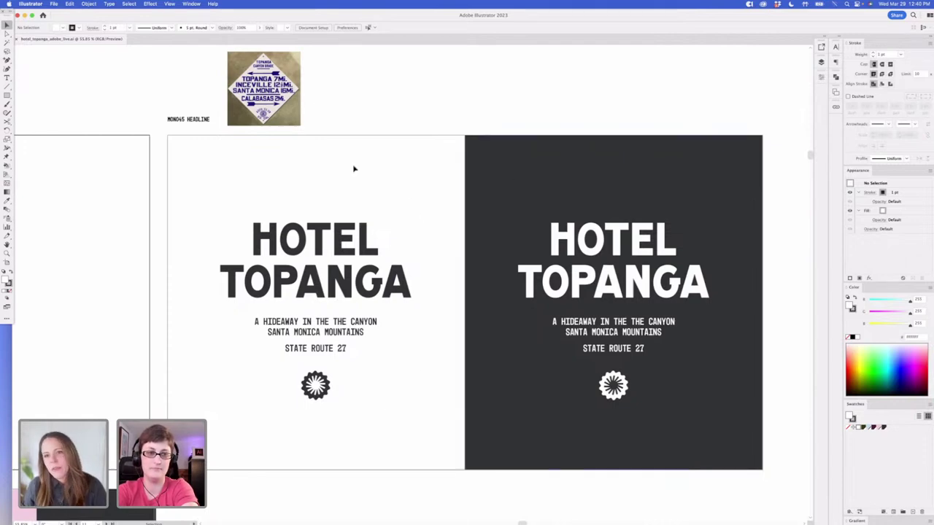
pyautogui.hscroll(-5, 353, 168)
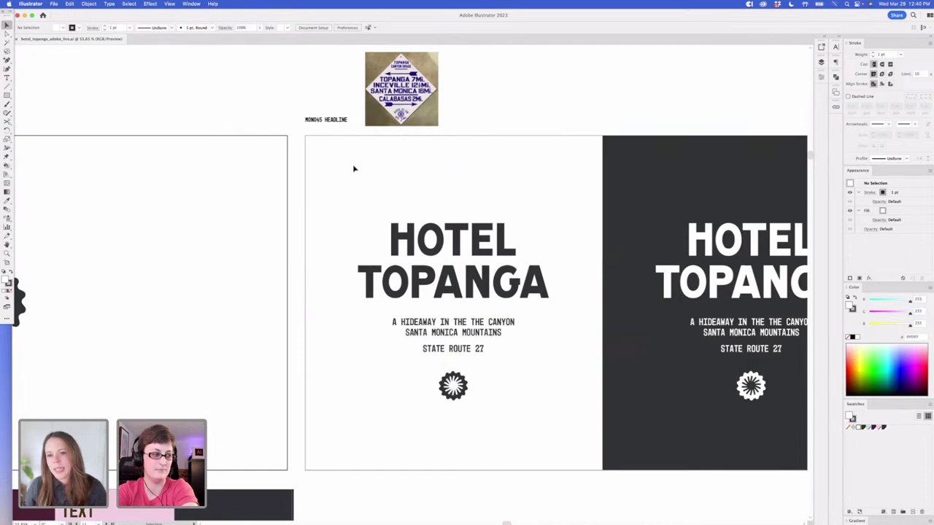
pyautogui.hscroll(4, 353, 169)
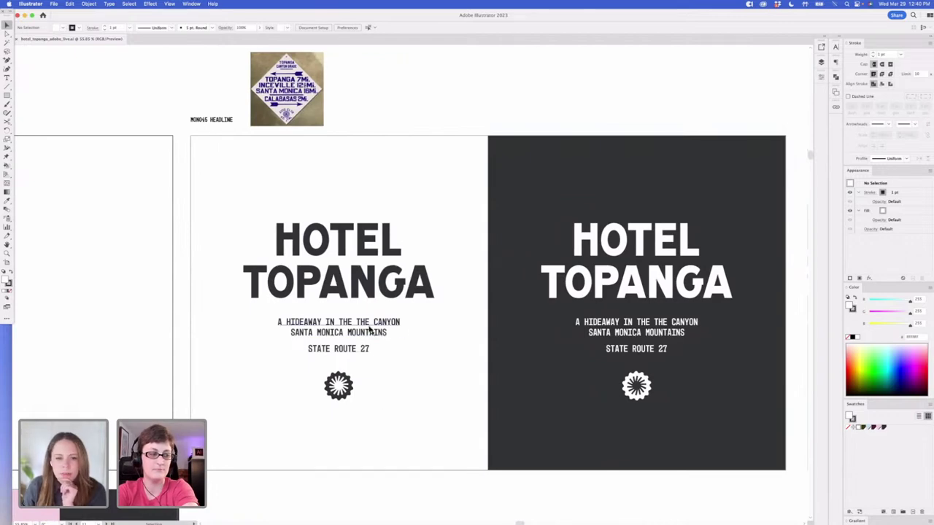
# Switch to Chrome, examine the Mono45 Headline font styles on Adobe Fonts, and return to the lockup artboard in Illustrator
pyautogui.click(310, 509)
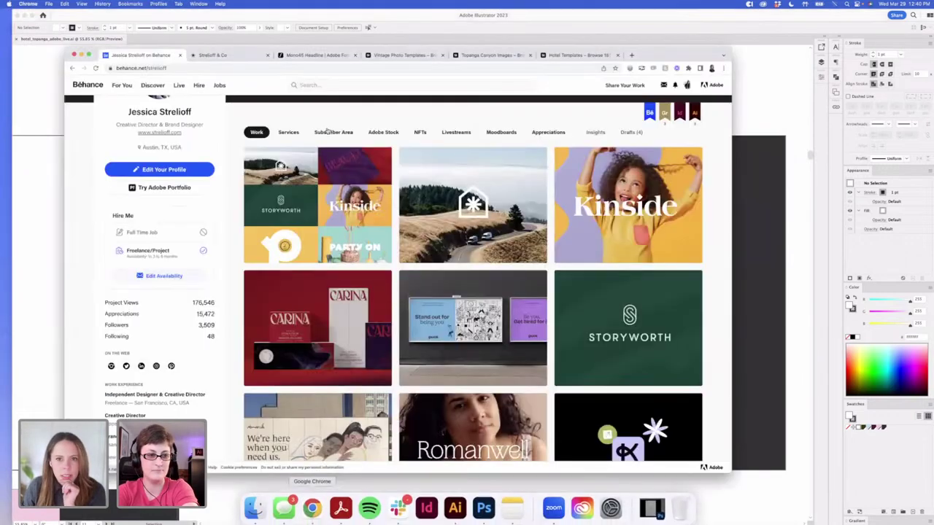
pyautogui.click(313, 54)
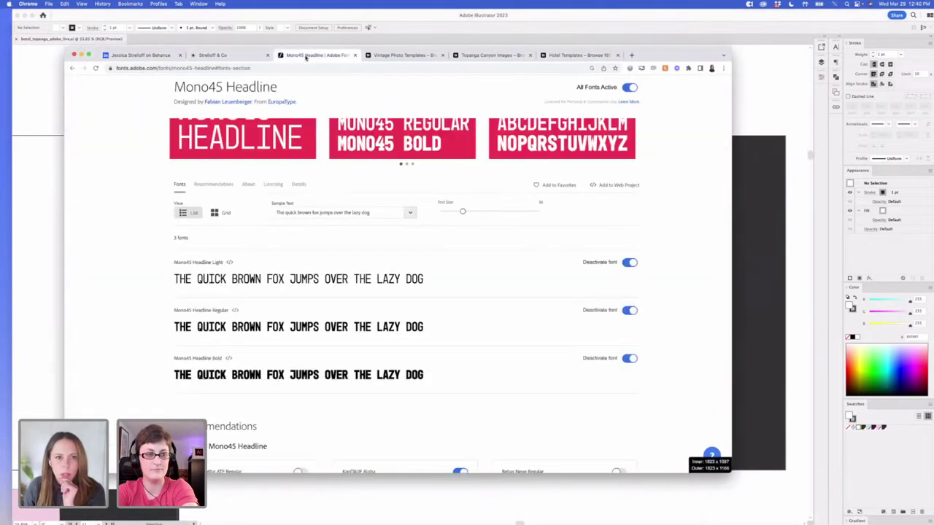
pyautogui.click(57, 97)
pyautogui.scroll(2, 383, 133)
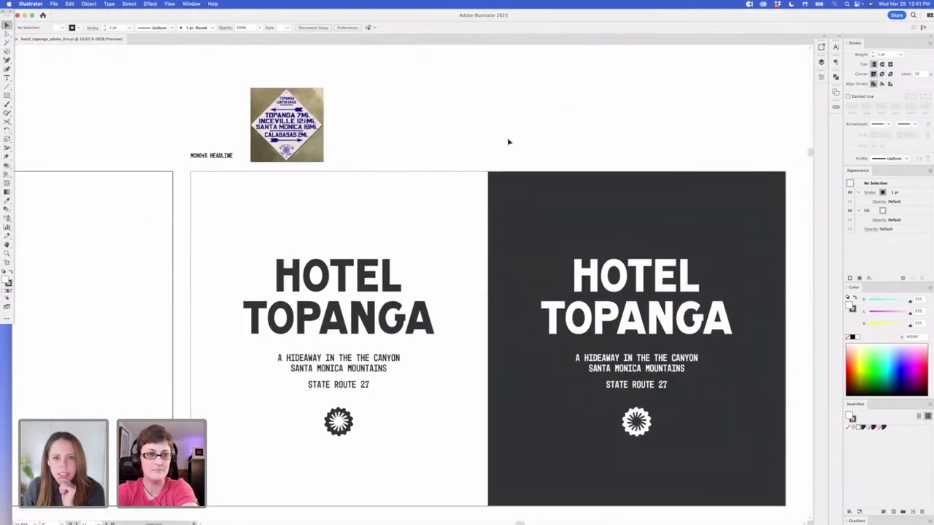
pyautogui.moveTo(355, 516)
pyautogui.click(312, 508)
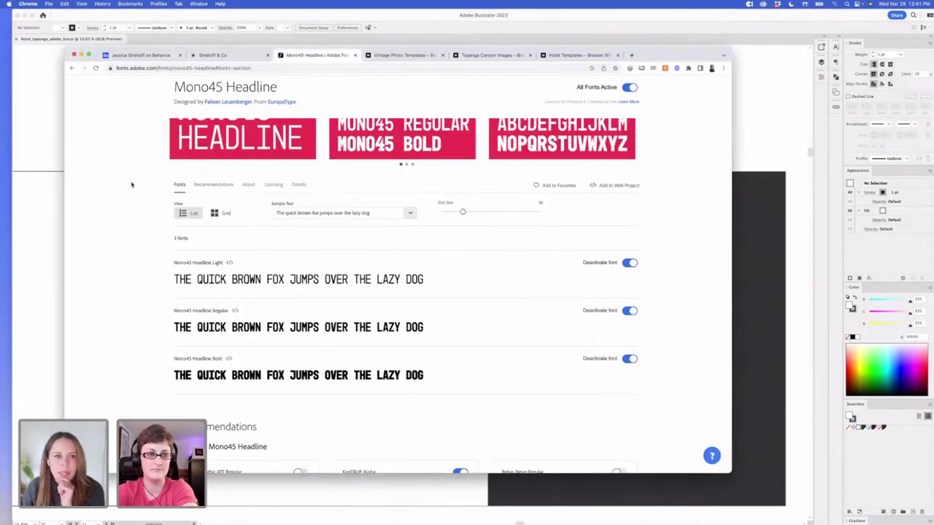
pyautogui.scroll(3, 132, 183)
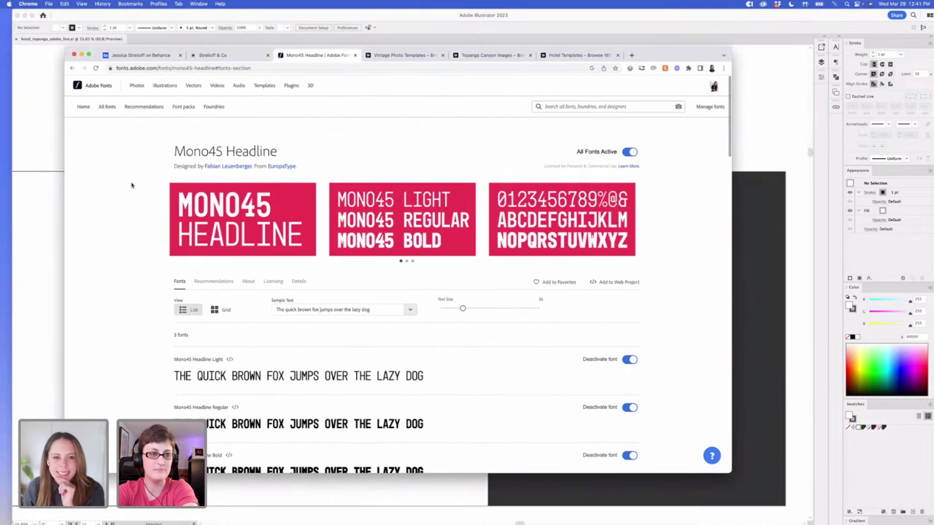
pyautogui.scroll(-2, 131, 186)
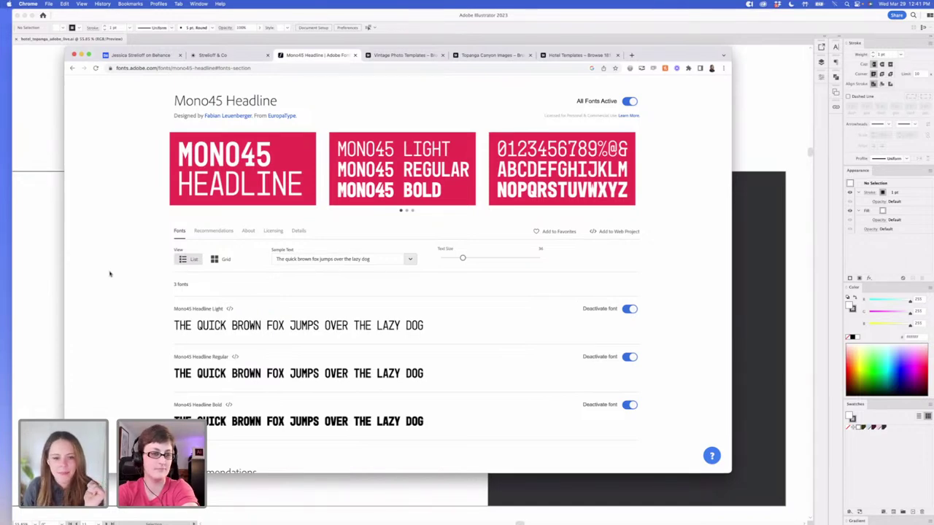
pyautogui.click(51, 152)
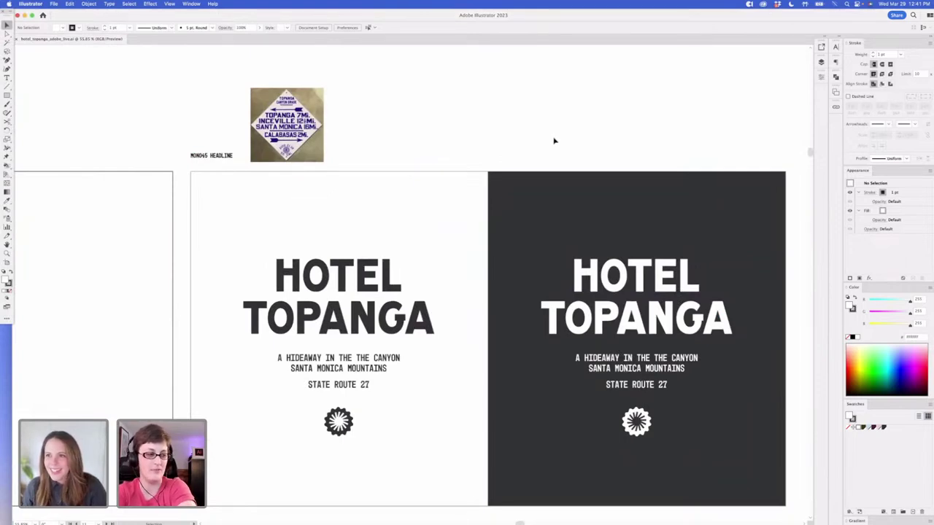
# Revisit the stacked lockups and the sunburst icon, and bring the single-line HOTEL TOPANGA wordmark artboard back into view
pyautogui.hscroll(5, 553, 141)
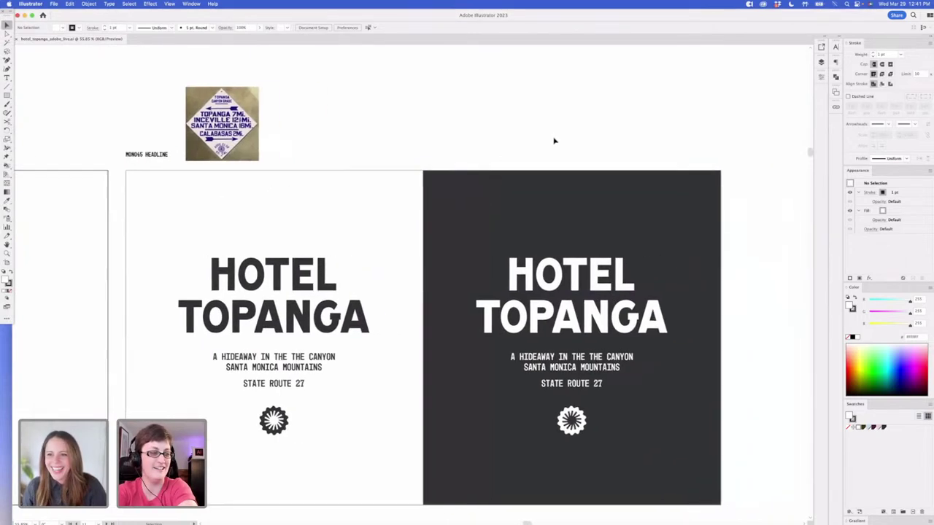
pyautogui.hscroll(-8, 554, 140)
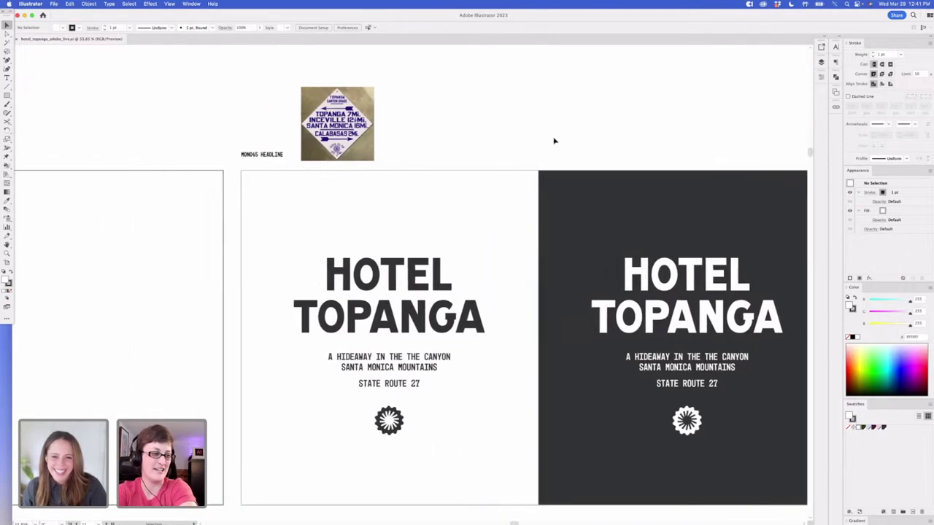
pyautogui.hscroll(2, 553, 141)
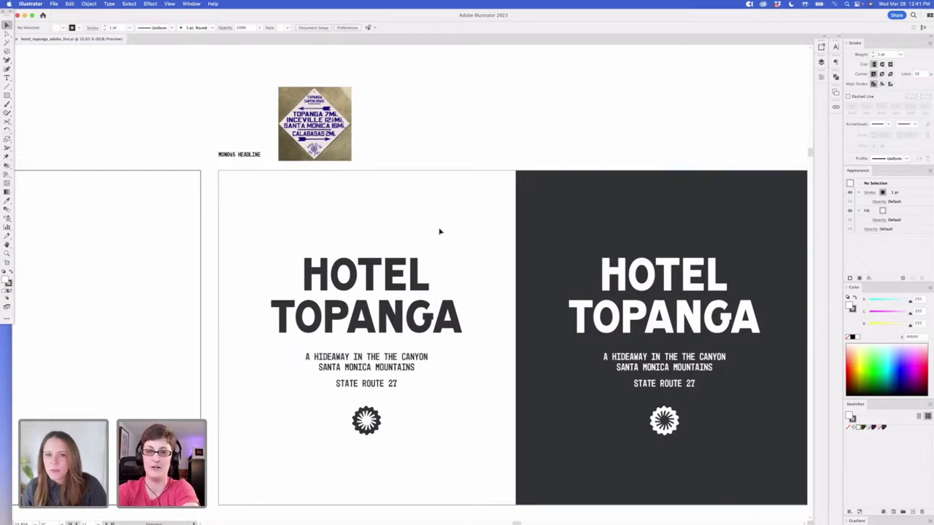
pyautogui.hscroll(-5, 439, 231)
pyautogui.hscroll(-15, 439, 232)
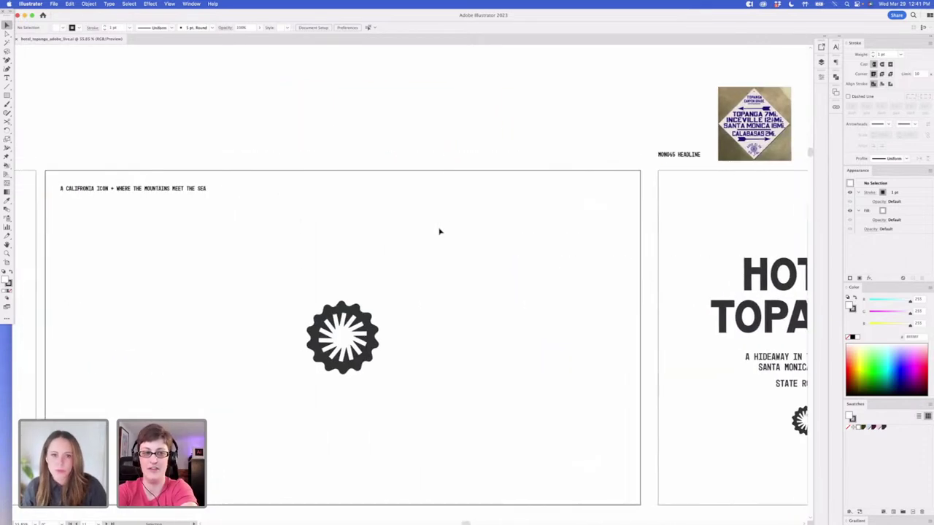
pyautogui.hscroll(-5, 439, 231)
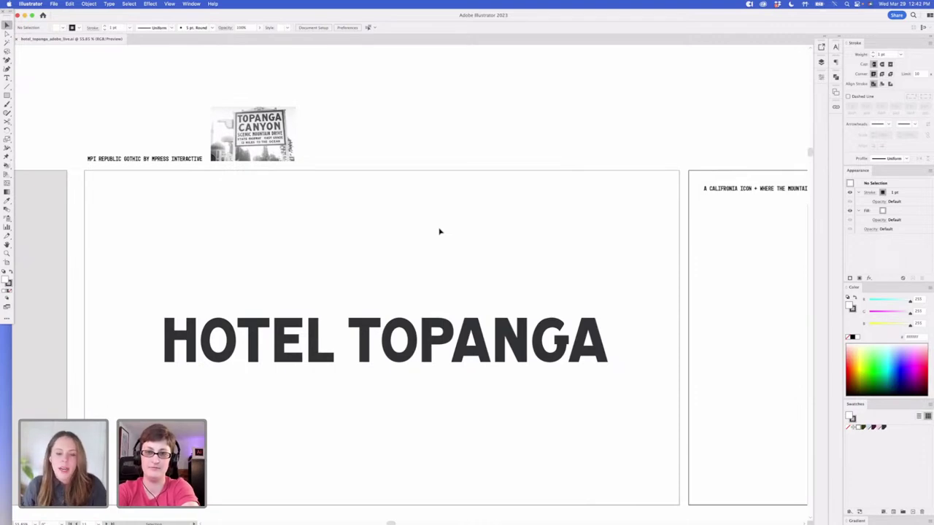
# Inspect the outlines of the letter H in the HOTEL TOPANGA wordmark with the Direct Selection tool
pyautogui.click(316, 265)
pyautogui.press('a')
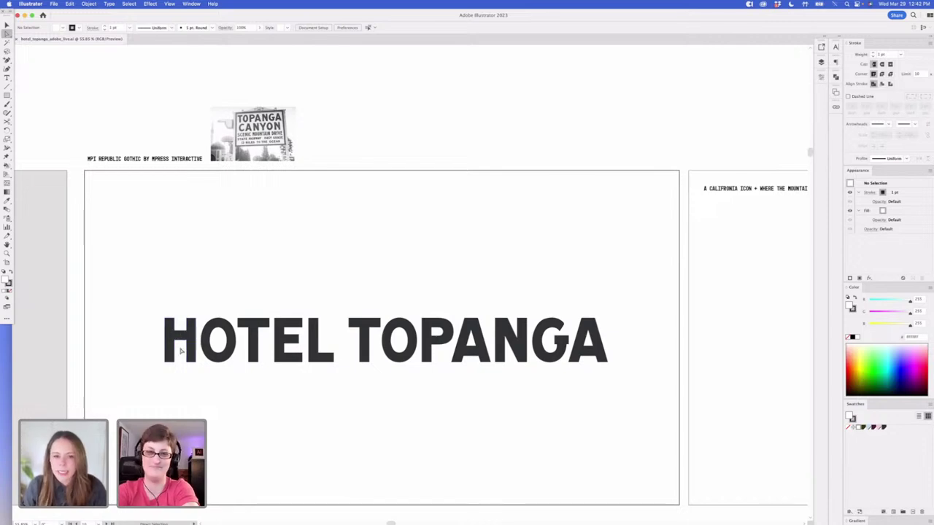
pyautogui.click(176, 338)
pyautogui.click(183, 321)
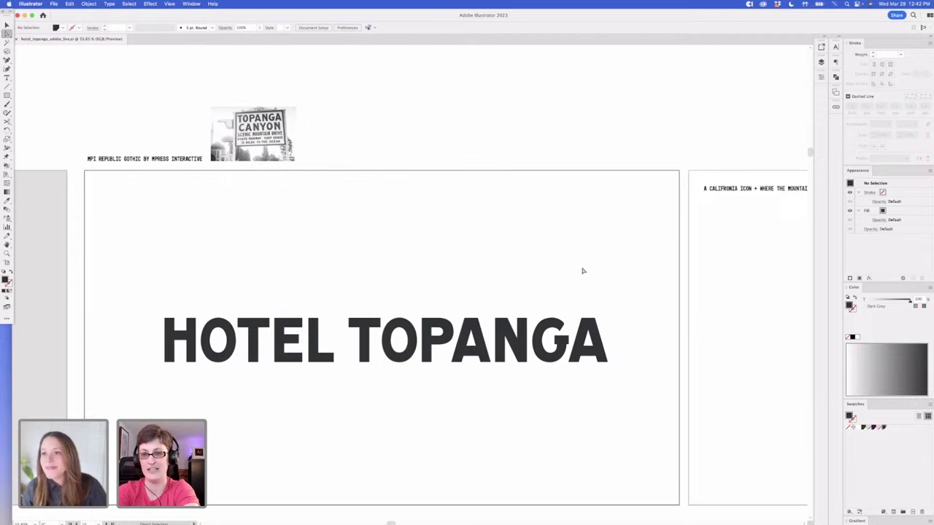
# Inspect the wordmark's grouping by isolating its HOTEL subgroup, and select the whole HOTEL TOPANGA group outside isolation mode
pyautogui.press('v')
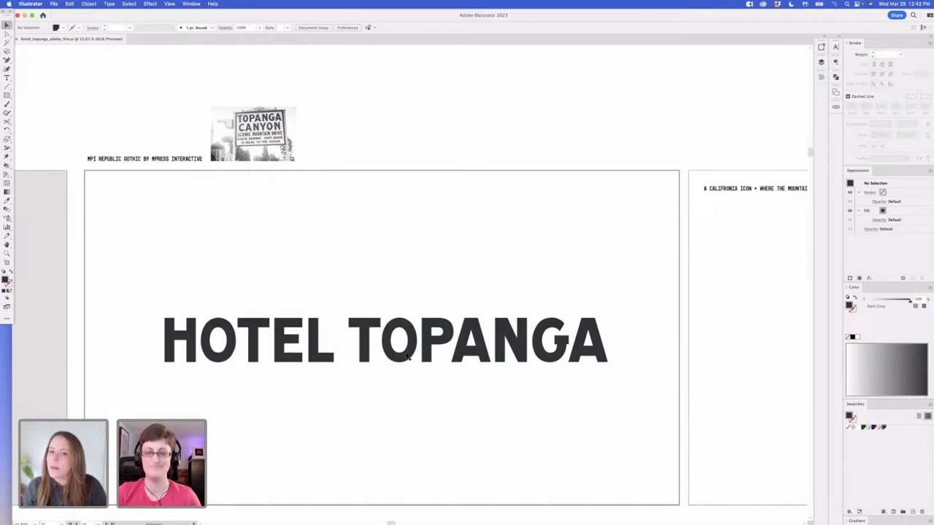
pyautogui.click(301, 351)
pyautogui.click(411, 284)
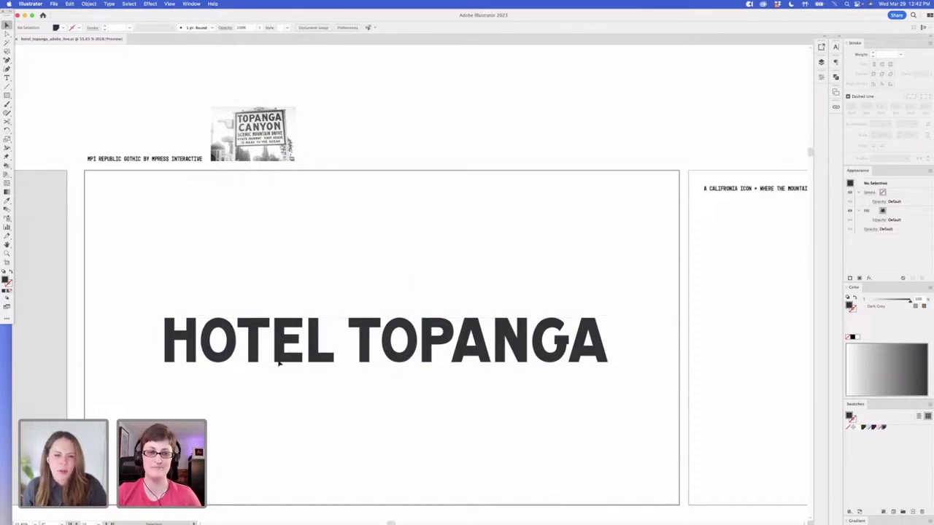
pyautogui.doubleClick(233, 354)
pyautogui.click(200, 342)
pyautogui.click(222, 303)
pyautogui.doubleClick(235, 345)
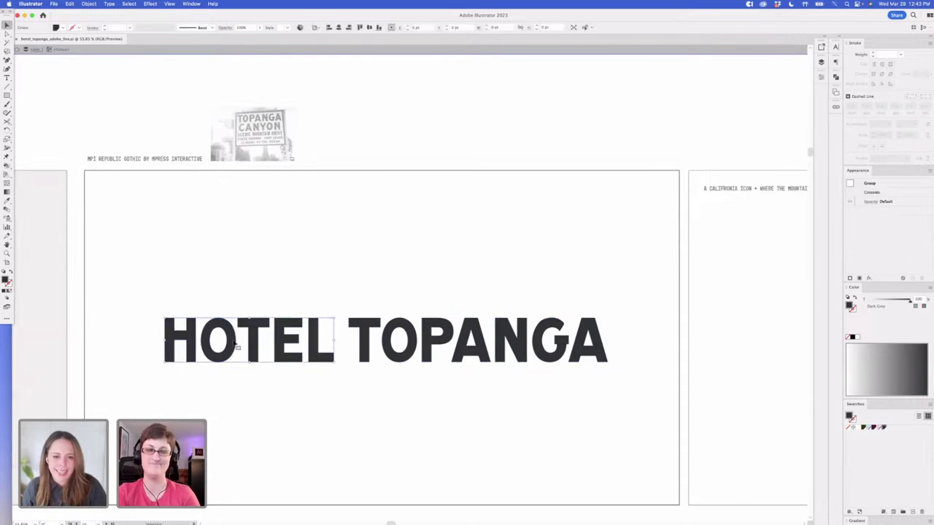
pyautogui.doubleClick(234, 295)
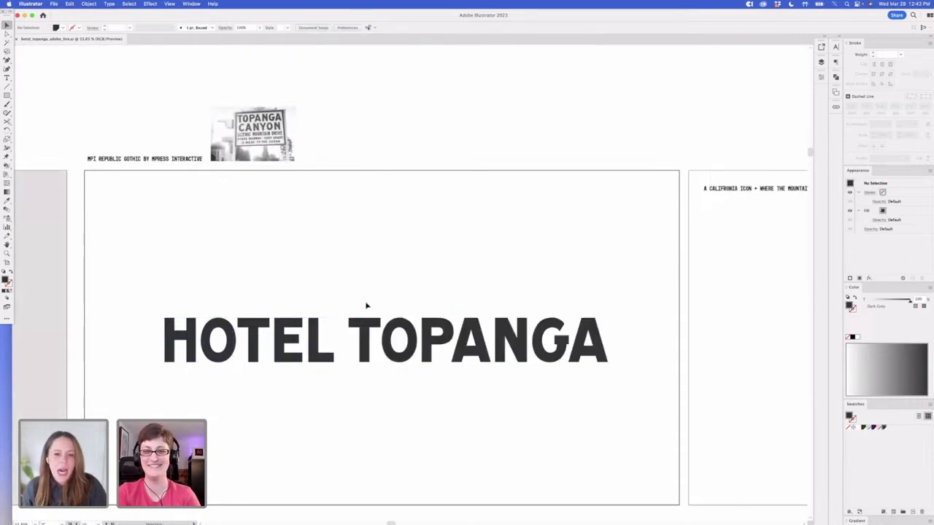
pyautogui.click(283, 344)
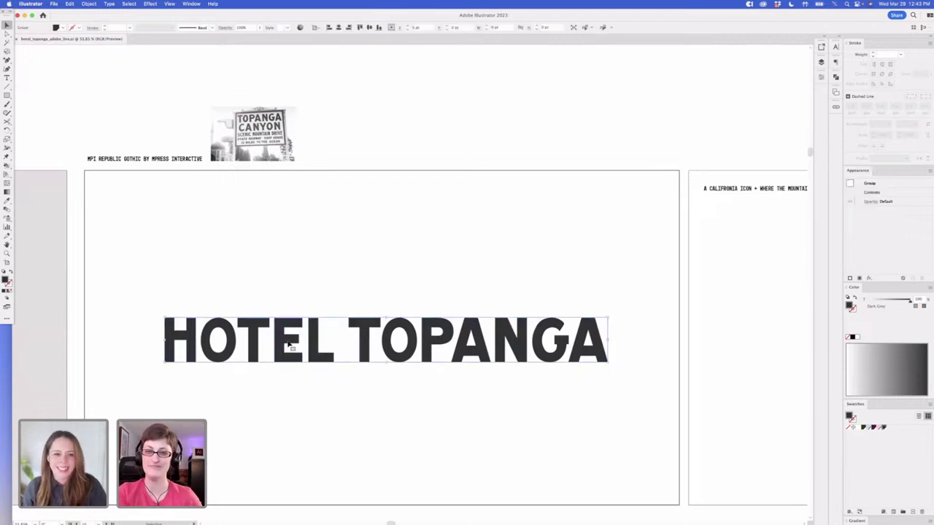
# Duplicate the HOTEL TOPANGA wordmark directly above the original and select the copy
pyautogui.moveTo(392, 346); pyautogui.dragTo(396, 264)
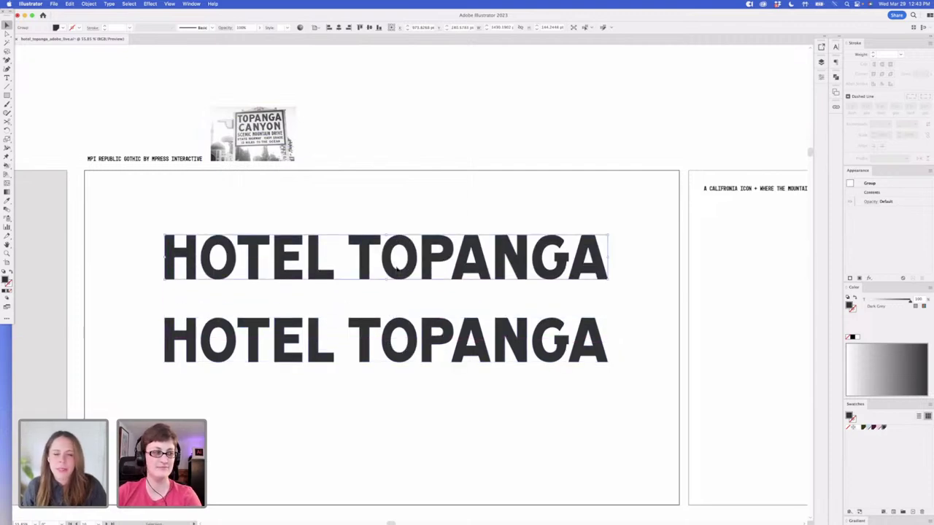
pyautogui.click(416, 217)
pyautogui.click(418, 259)
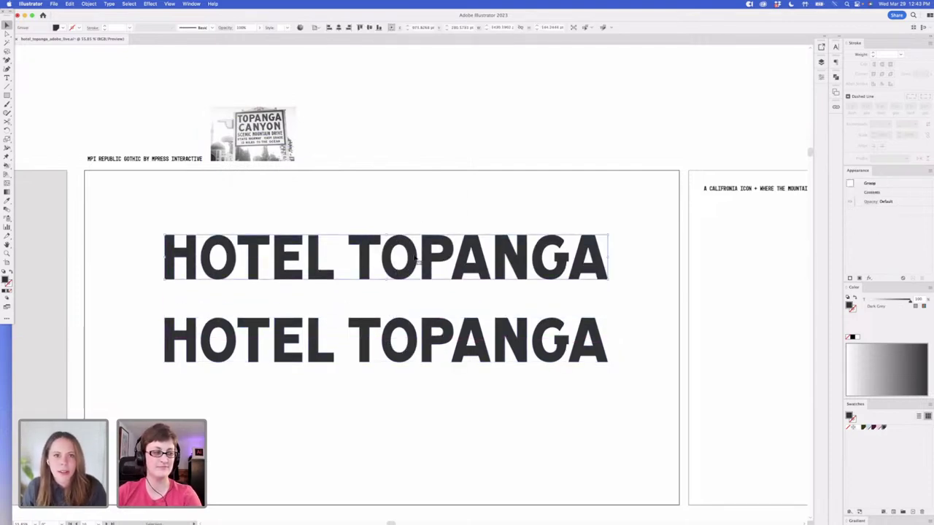
# Apply a Roughen effect to the upper wordmark with a relative size of 0.5%, detail of 44/in and corner points
pyautogui.click(150, 5)
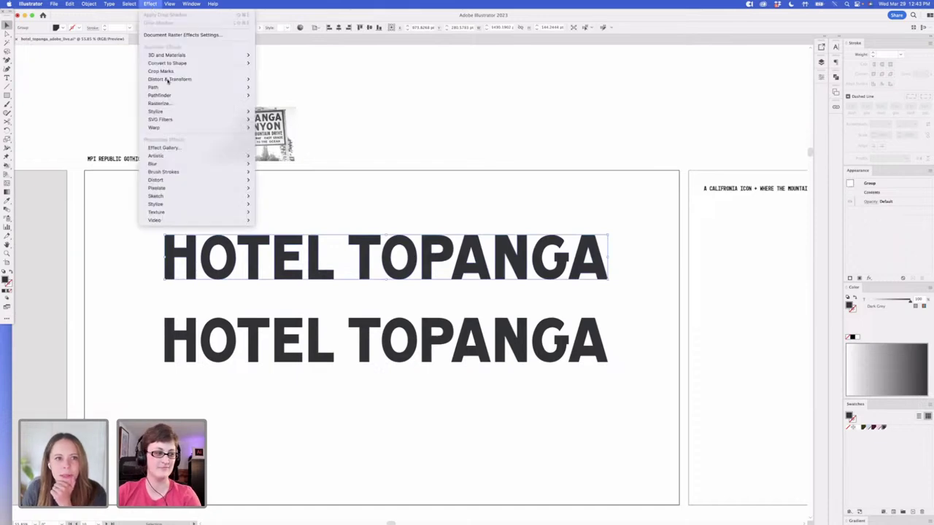
pyautogui.moveTo(176, 80)
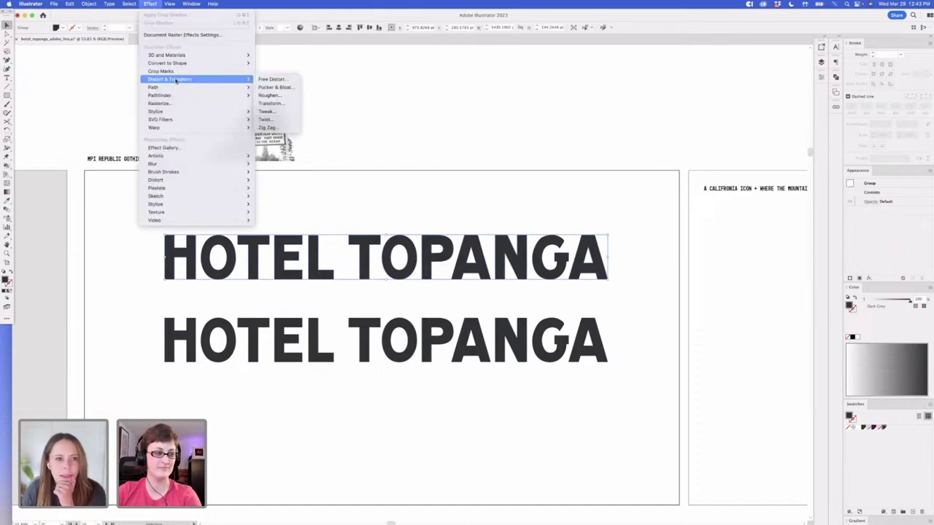
pyautogui.click(281, 96)
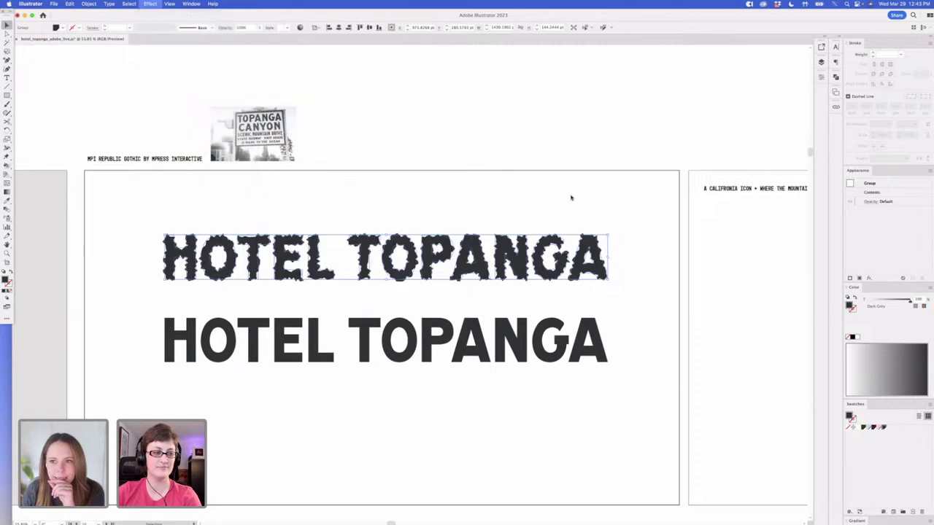
pyautogui.write('.5')
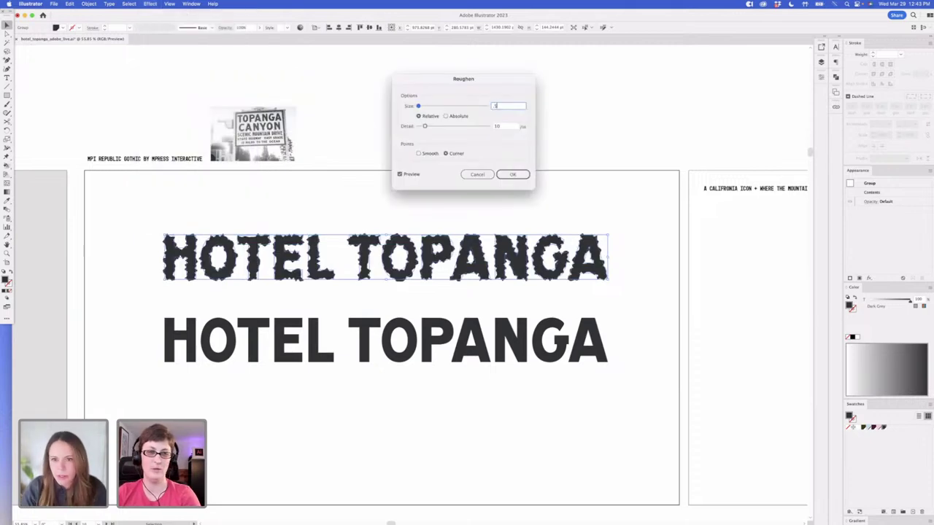
pyautogui.click(505, 128)
pyautogui.moveTo(425, 127); pyautogui.dragTo(448, 127)
pyautogui.click(499, 107)
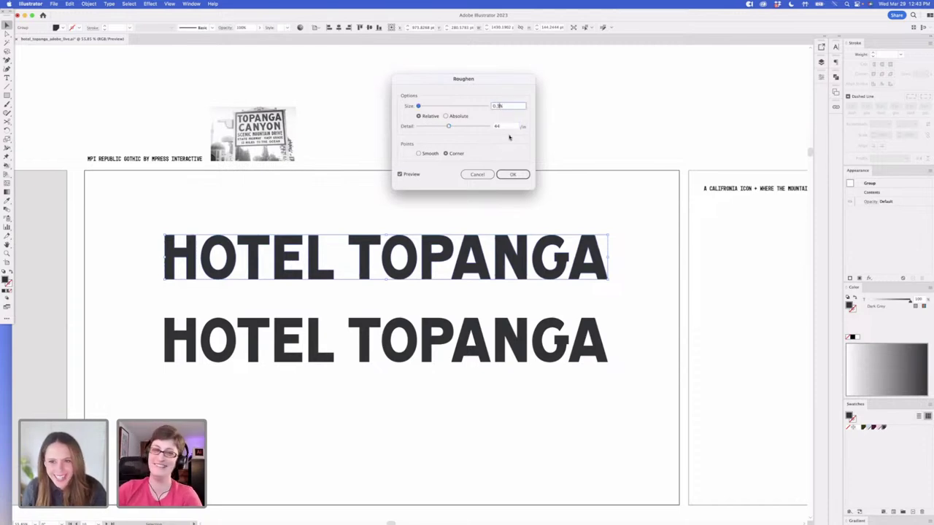
pyautogui.press('Tab')
pyautogui.click(512, 175)
# Edit the upper wordmark's Roughen effect, reduce its relative size to 0.2%, and deselect the artwork
pyautogui.rightClick(439, 242)
pyautogui.click(493, 232)
pyautogui.scroll(5, 492, 232)
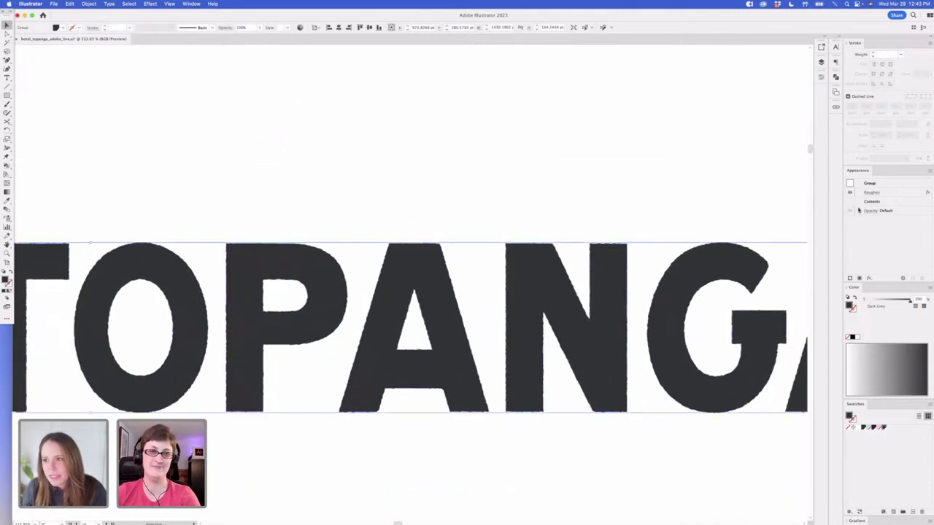
pyautogui.click(871, 192)
pyautogui.moveTo(496, 106); pyautogui.dragTo(501, 106)
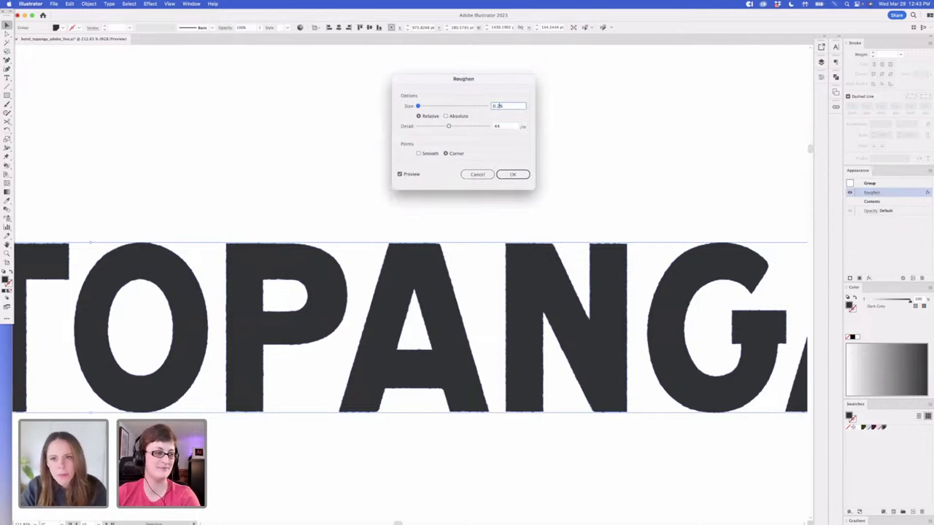
pyautogui.click(498, 170)
pyautogui.click(594, 167)
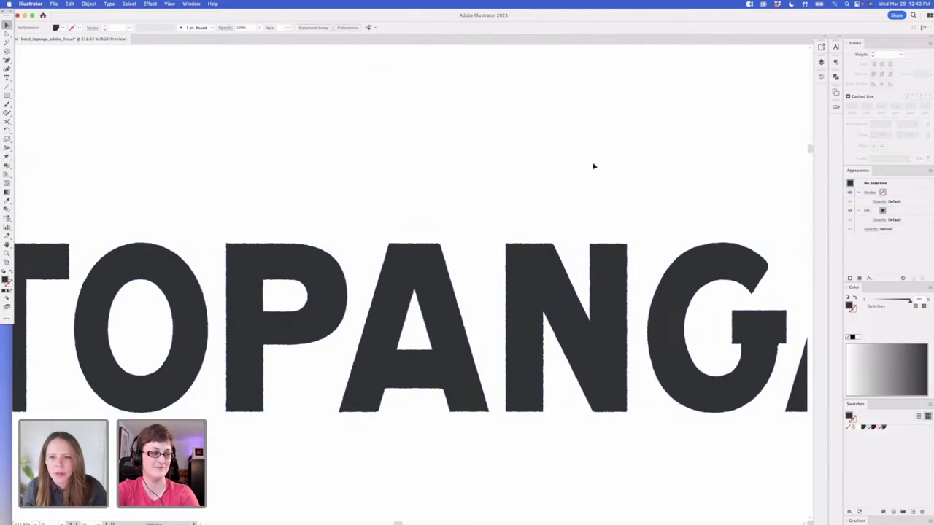
# Delete the roughened HOTEL TOPANGA copy above the original wordmark
pyautogui.scroll(-6, 516, 136)
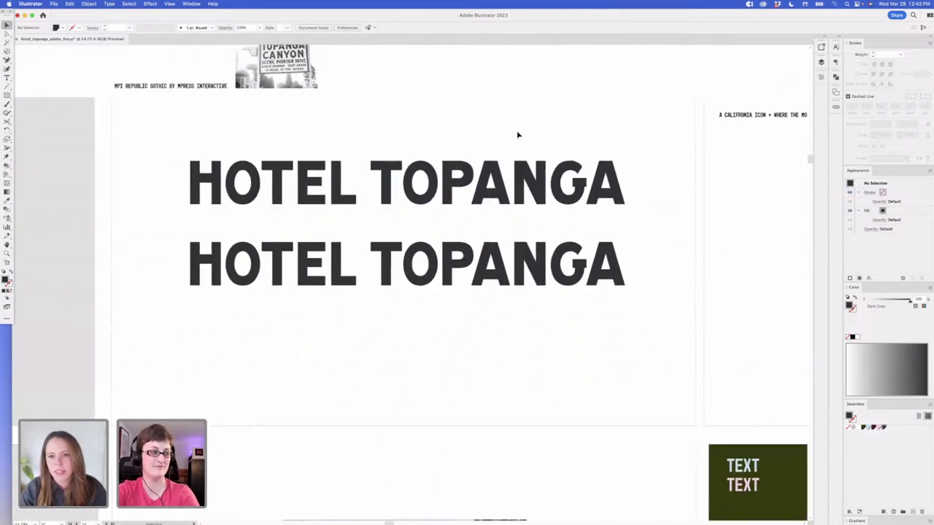
pyautogui.moveTo(531, 132); pyautogui.dragTo(531, 144)
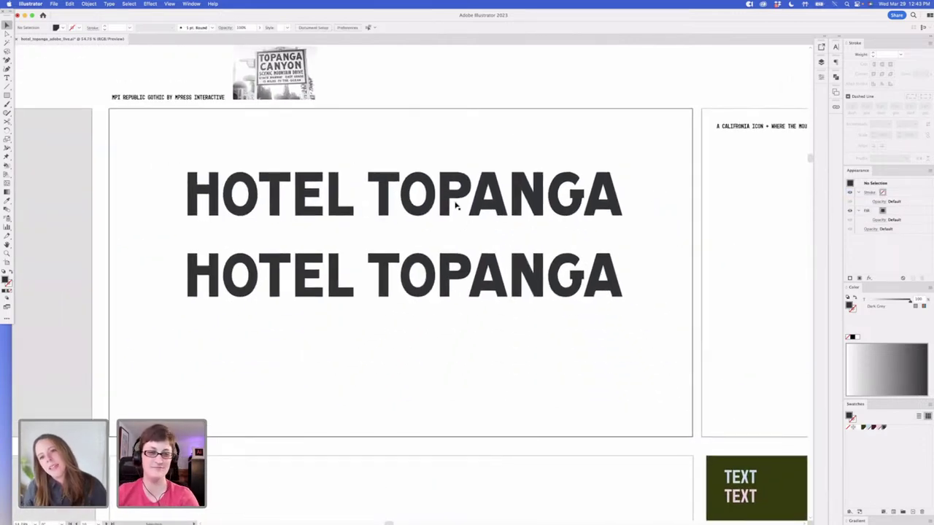
pyautogui.click(453, 196)
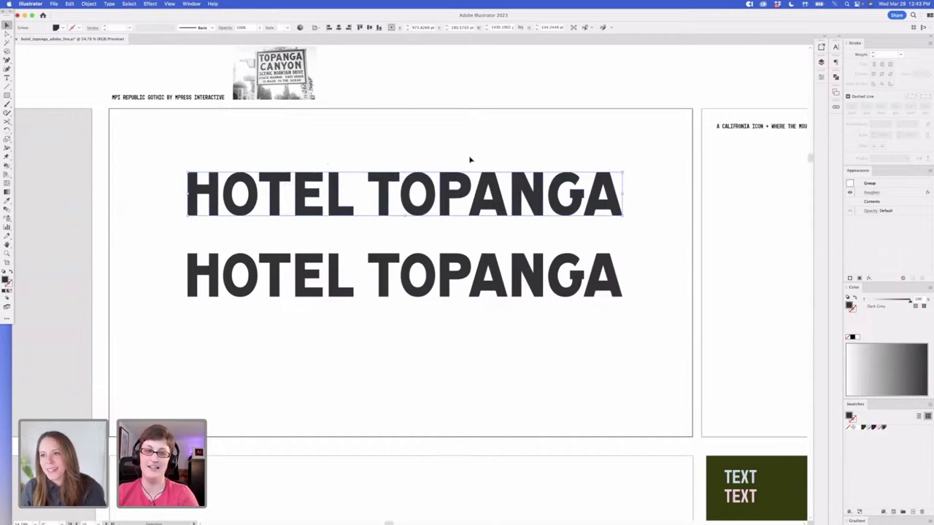
pyautogui.press('Delete')
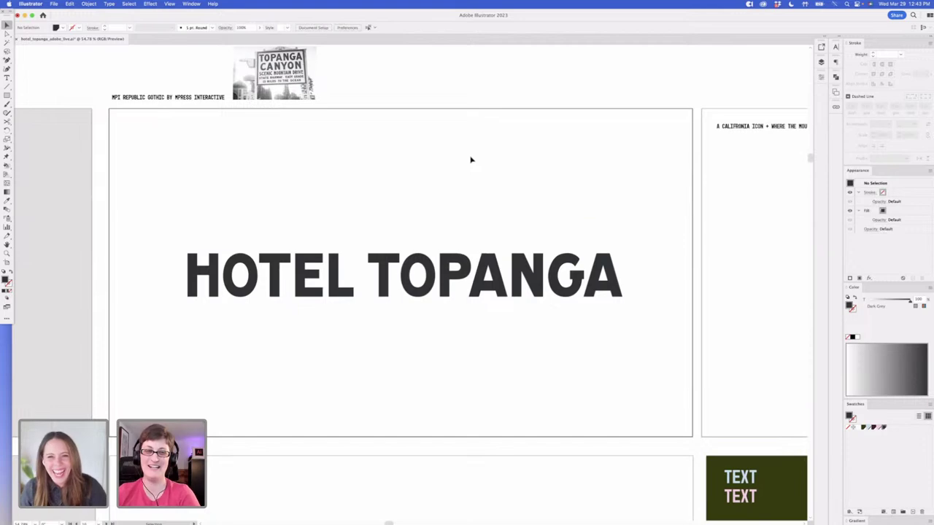
# Duplicate the sunburst icon beside the original on its artboard, and undo the duplication
pyautogui.moveTo(605, 209); pyautogui.dragTo(525, 208)
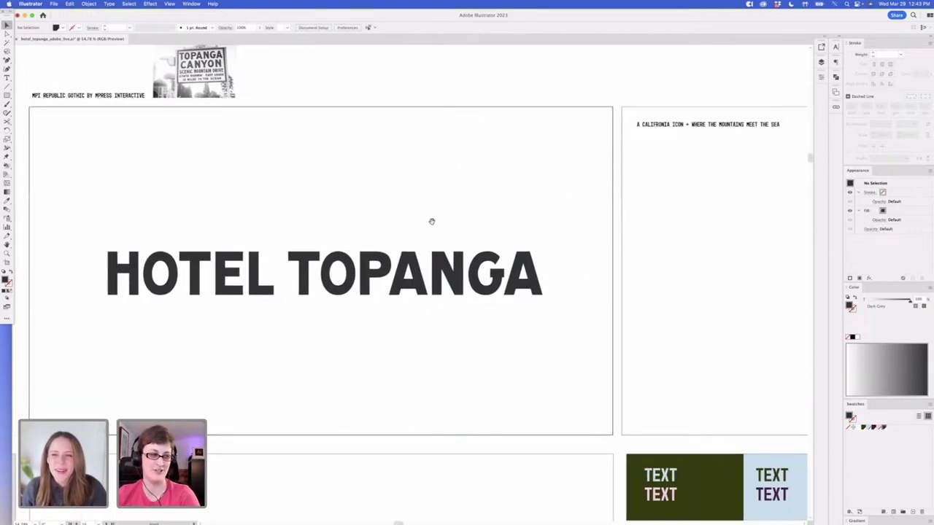
pyautogui.moveTo(434, 221); pyautogui.dragTo(483, 222)
pyautogui.hscroll(10, 486, 224)
pyautogui.click(669, 261)
pyautogui.moveTo(670, 260); pyautogui.dragTo(555, 260)
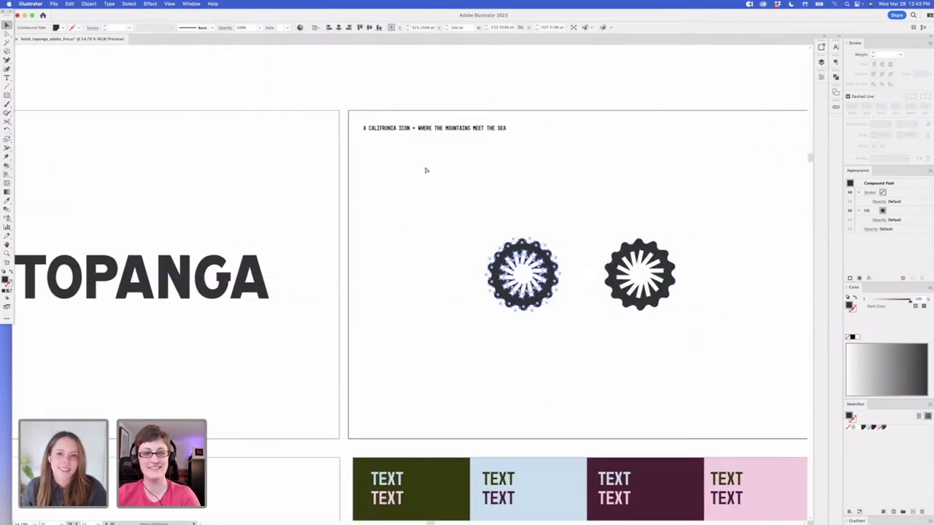
pyautogui.press('super+z')
pyautogui.click(326, 214)
# Review the wordmark artboard and the vintage Topanga Canyon postcard beside the Color section title
pyautogui.scroll(-2, 410, 231)
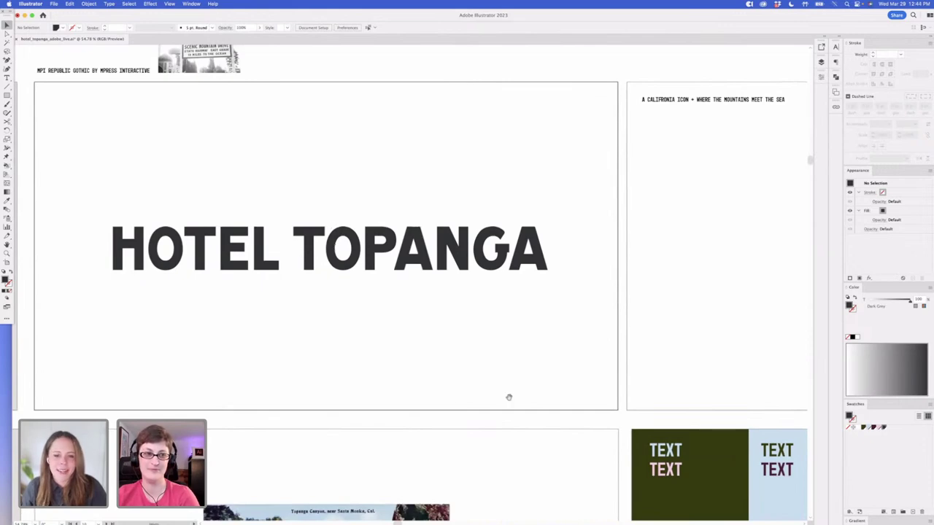
pyautogui.moveTo(216, 384); pyautogui.dragTo(386, 283)
pyautogui.scroll(4, 386, 282)
pyautogui.hscroll(2, 387, 282)
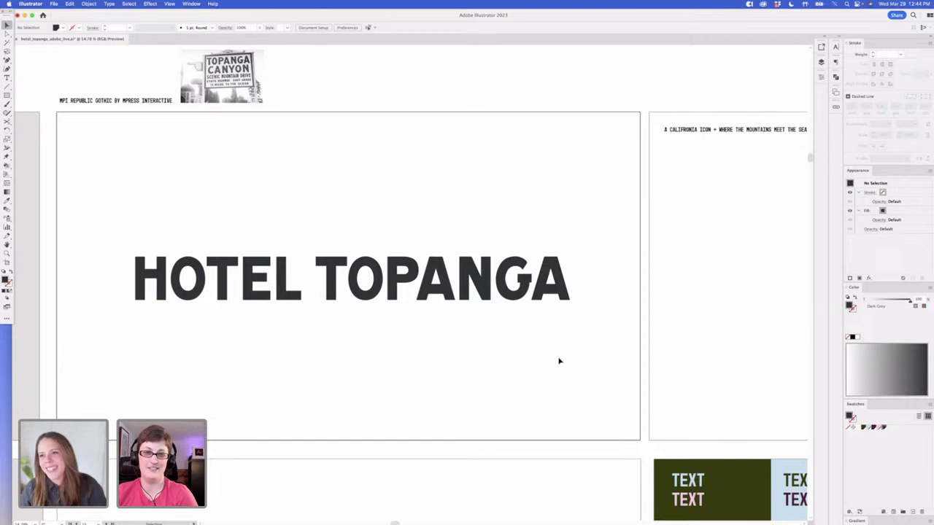
pyautogui.scroll(-1, 620, 367)
pyautogui.scroll(-5, 620, 367)
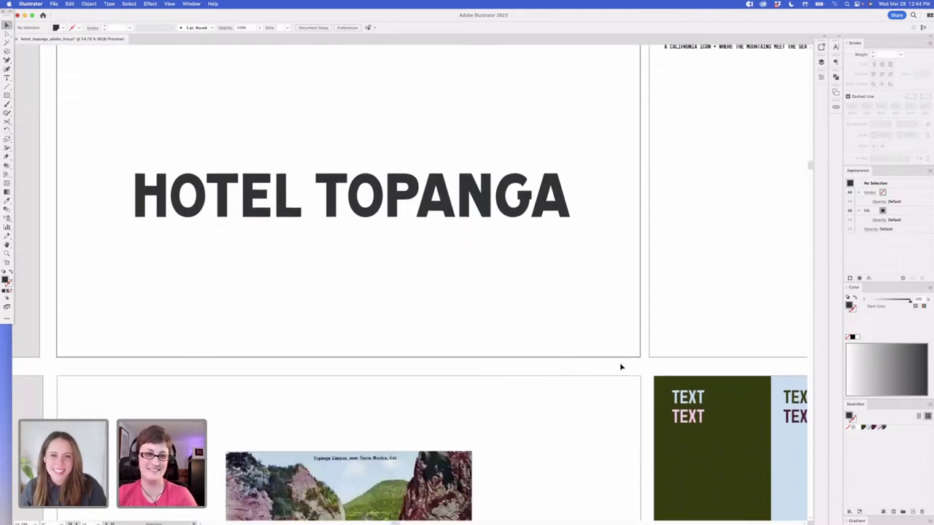
pyautogui.scroll(-4, 620, 366)
pyautogui.scroll(-10, 621, 367)
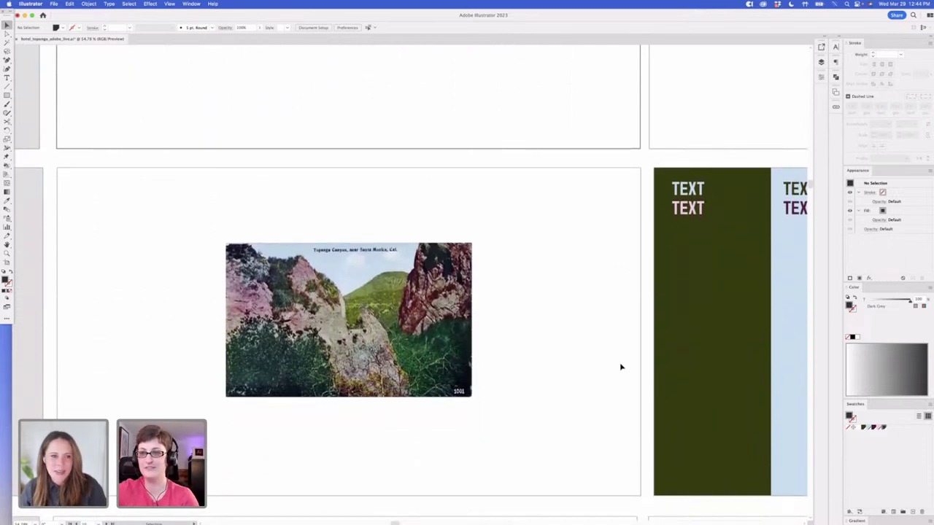
pyautogui.hscroll(-20, 621, 366)
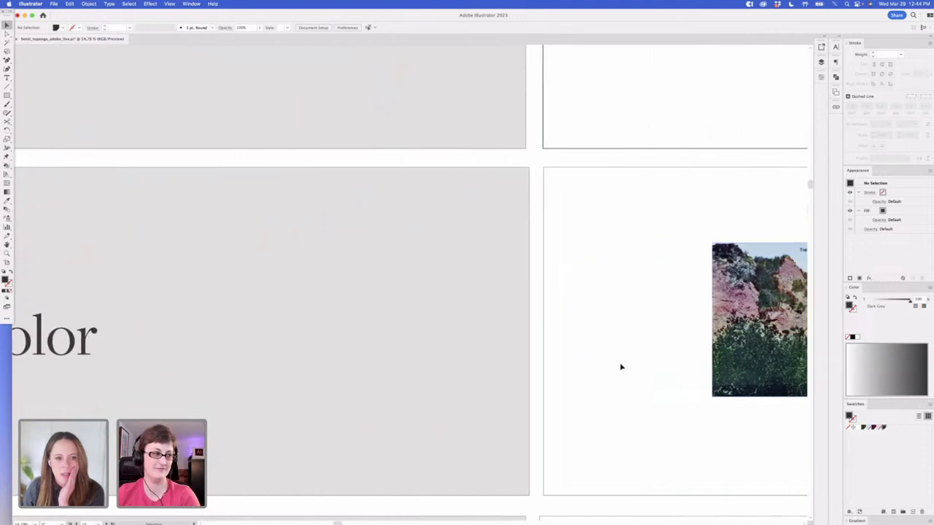
pyautogui.hscroll(20, 621, 367)
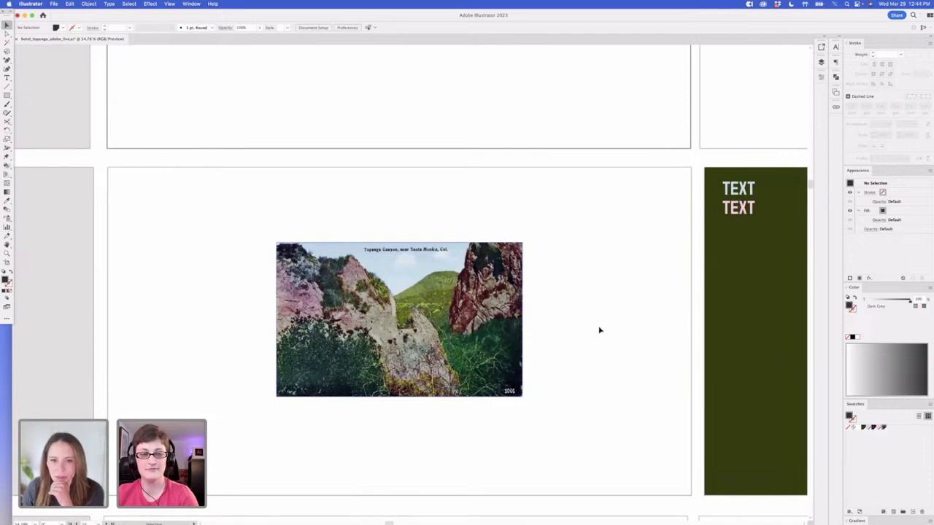
pyautogui.hscroll(2, 591, 324)
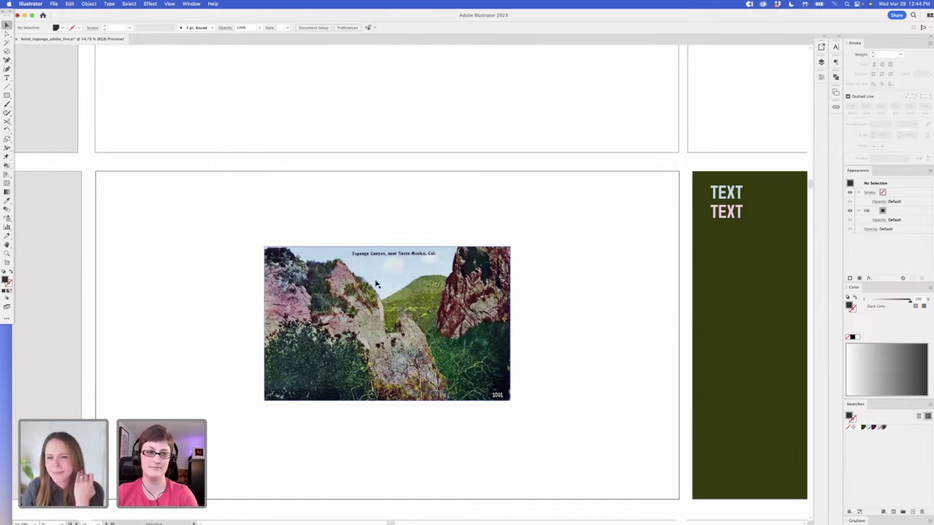
# Examine the colour palette artboard and the TEXT colour pairings on its green, blue, burgundy and pink stripes
pyautogui.hscroll(5, 625, 258)
pyautogui.hscroll(20, 625, 258)
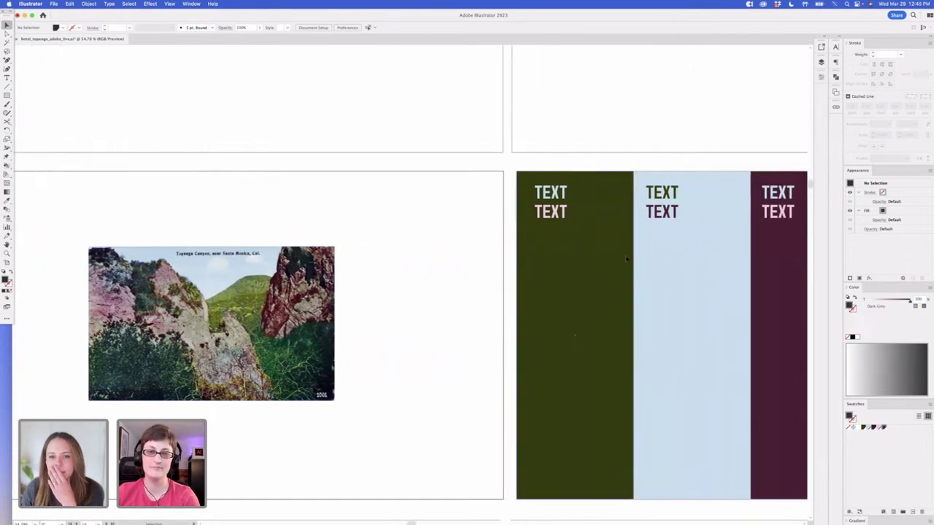
pyautogui.hscroll(1, 625, 258)
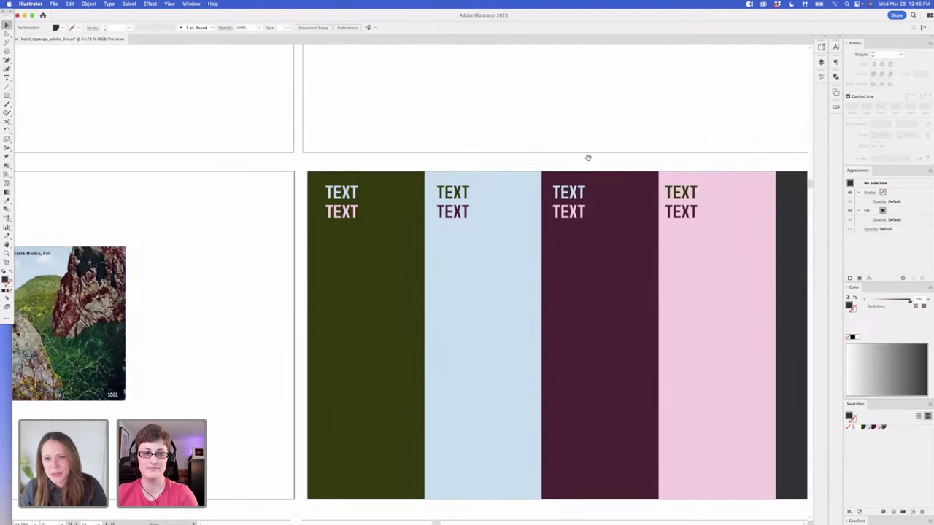
pyautogui.moveTo(577, 159); pyautogui.dragTo(436, 140)
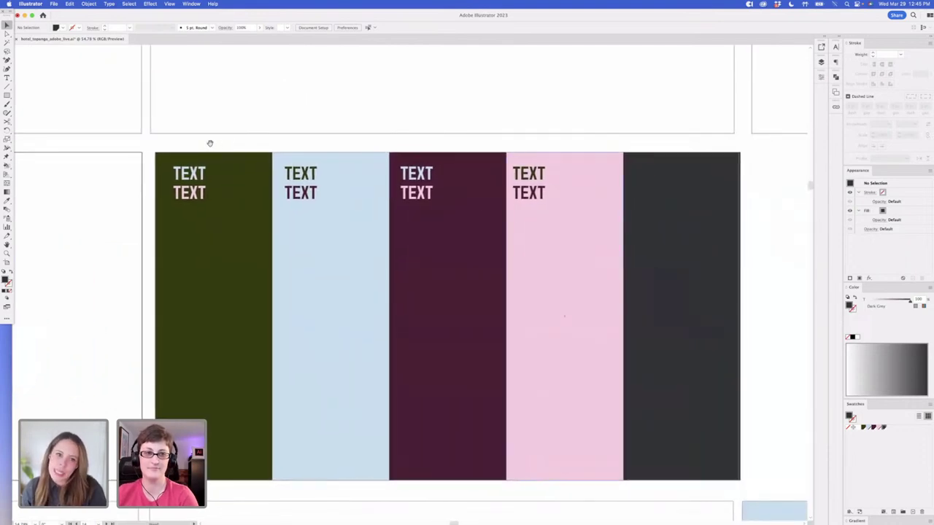
pyautogui.moveTo(226, 141); pyautogui.dragTo(363, 145)
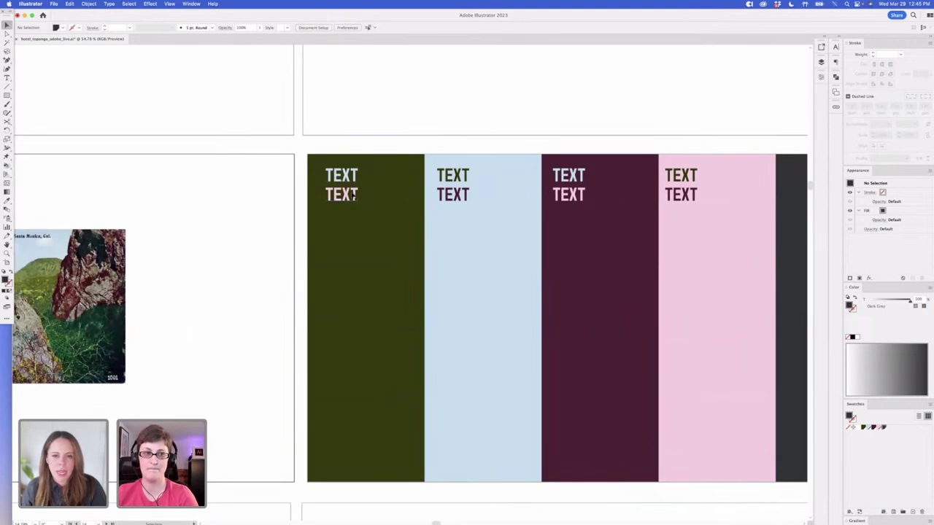
pyautogui.hscroll(2, 450, 138)
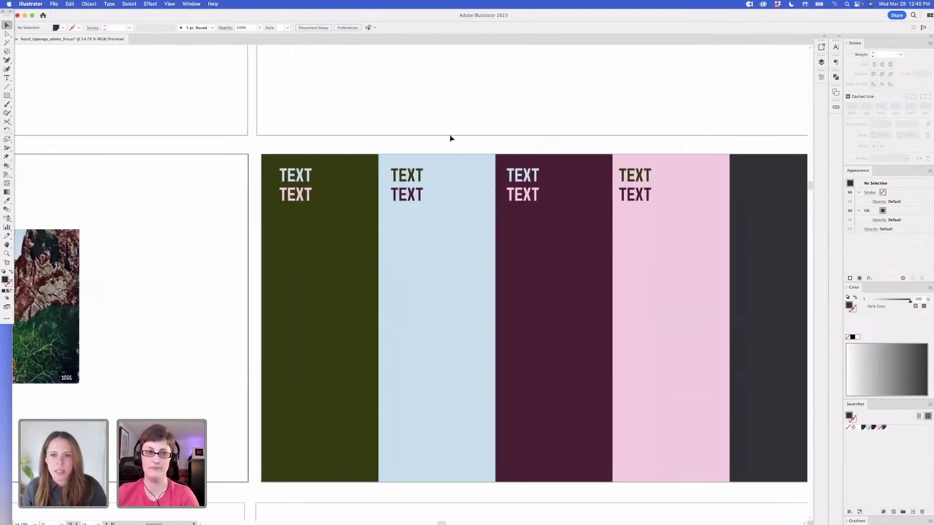
pyautogui.hscroll(4, 450, 138)
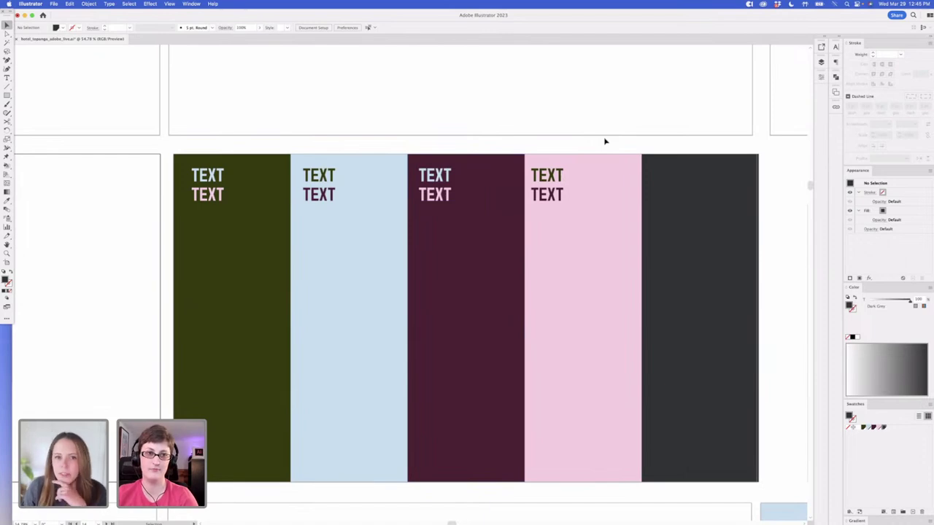
pyautogui.hscroll(-10, 605, 142)
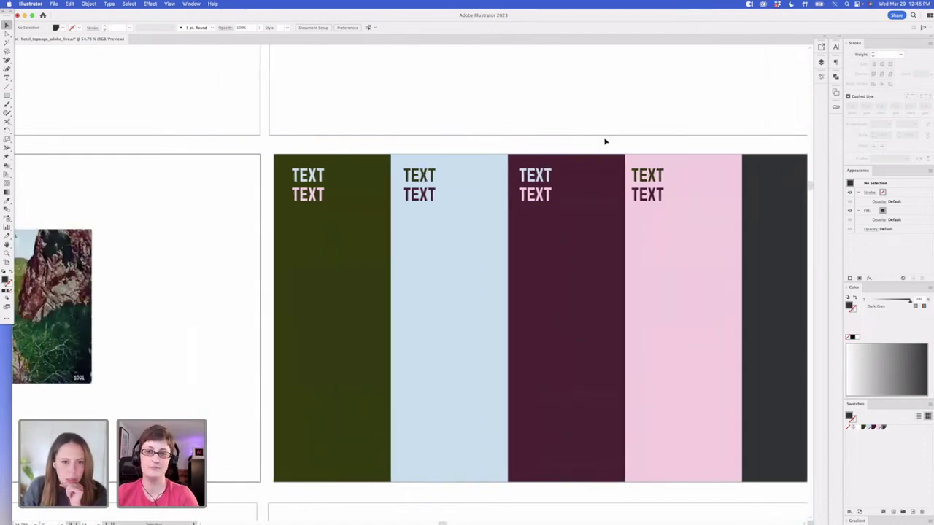
# Revisit the wordmark and postcard artboards, and read through the artboard of Topanga taglines and lyric quotes
pyautogui.scroll(2, 410, 207)
pyautogui.scroll(3, 410, 207)
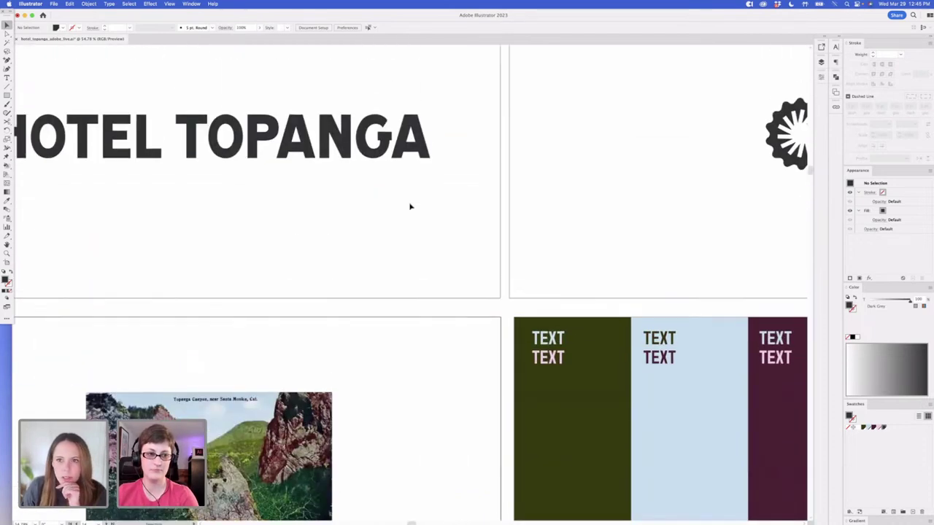
pyautogui.hscroll(1, 411, 206)
pyautogui.hscroll(-7, 411, 207)
pyautogui.scroll(-5, 410, 206)
pyautogui.scroll(-8, 411, 207)
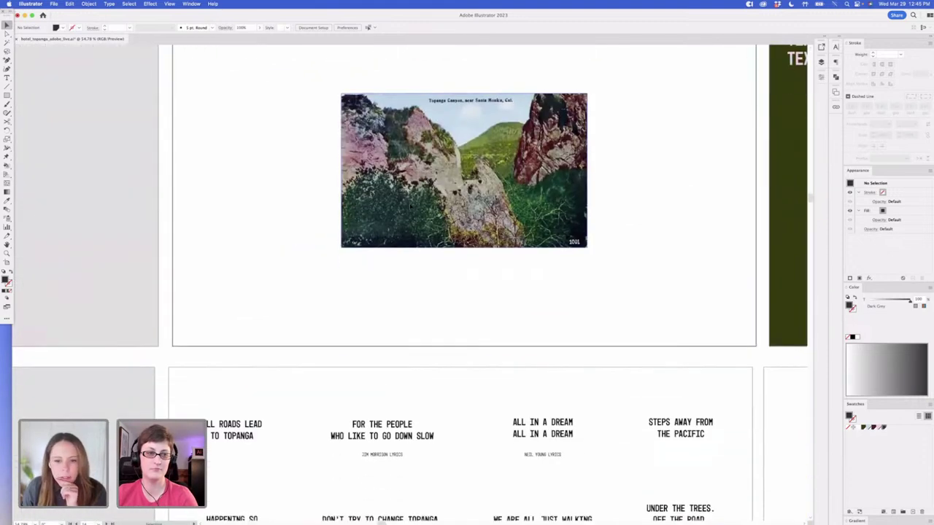
pyautogui.hscroll(2, 411, 206)
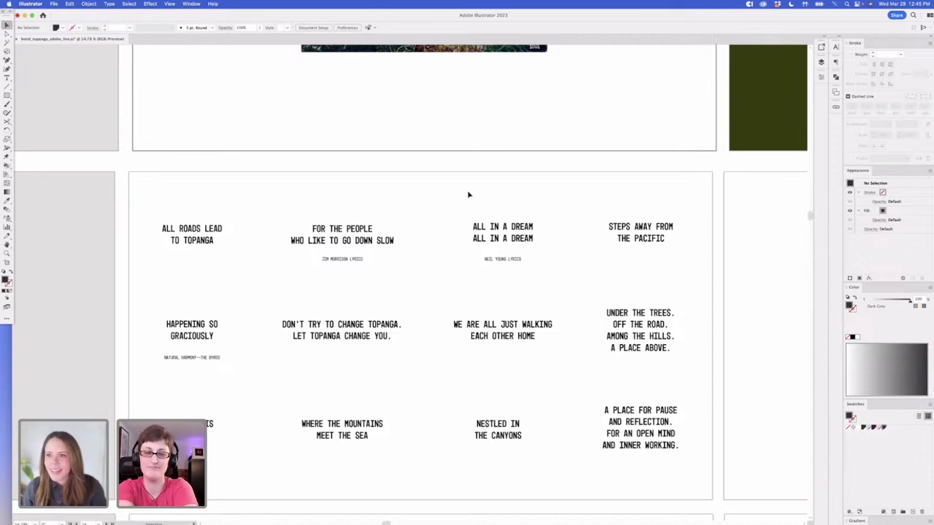
pyautogui.hscroll(2, 468, 194)
pyautogui.scroll(-1, 468, 194)
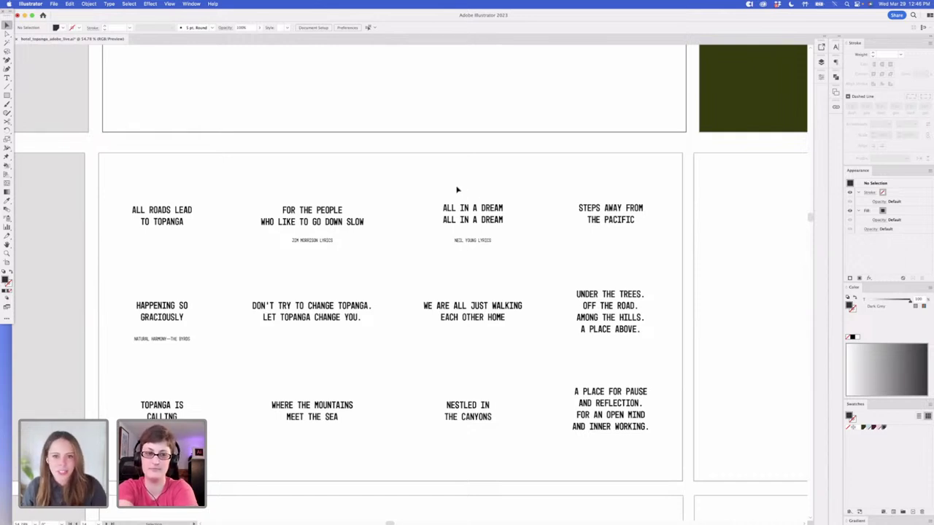
pyautogui.scroll(-3, 400, 245)
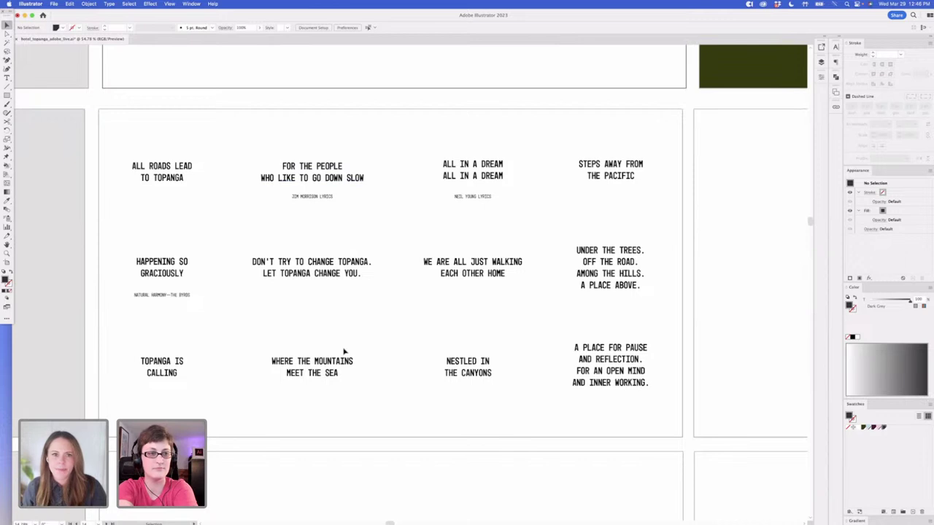
# Review the artboard of Topanga taglines and song lyrics once more, up to its edge with the neighbouring canyon photo artboard
pyautogui.hscroll(2, 344, 352)
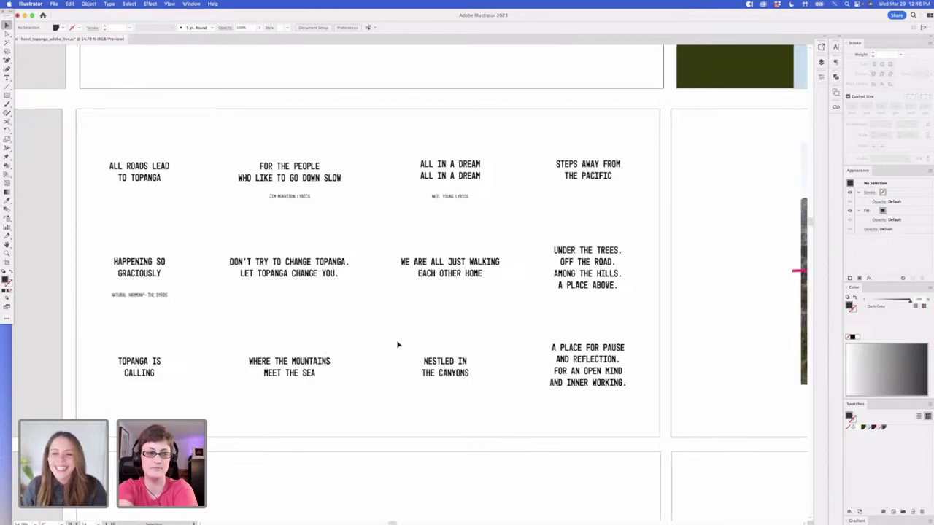
pyautogui.hscroll(3, 396, 343)
pyautogui.scroll(2, 396, 343)
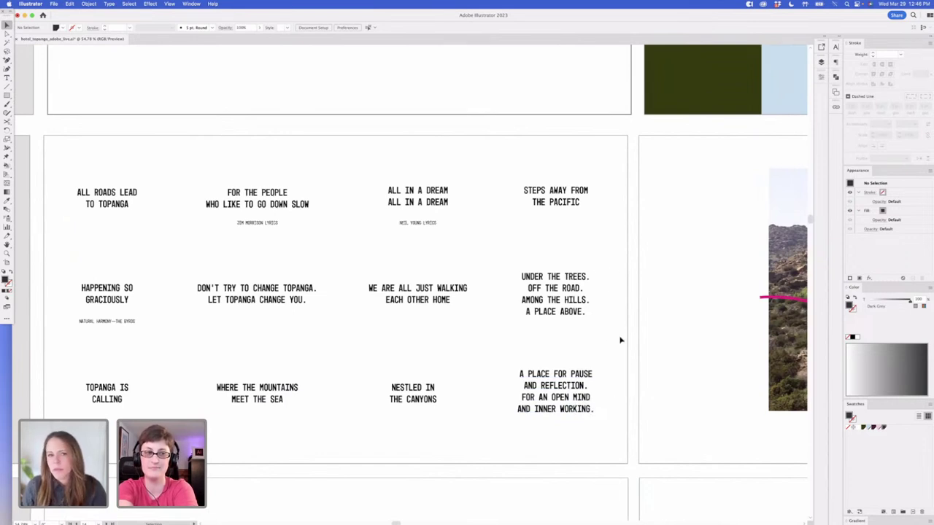
pyautogui.scroll(1, 638, 354)
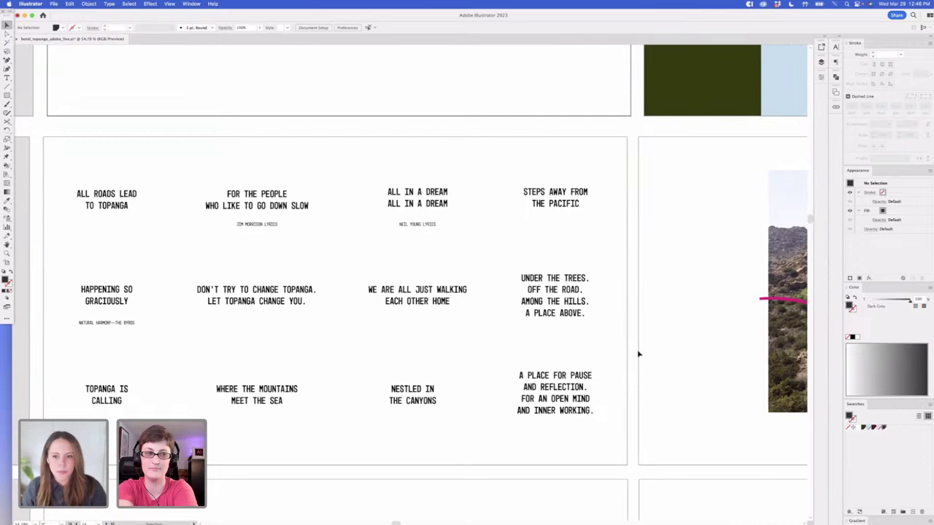
pyautogui.hscroll(3, 638, 354)
pyautogui.hscroll(-3, 638, 353)
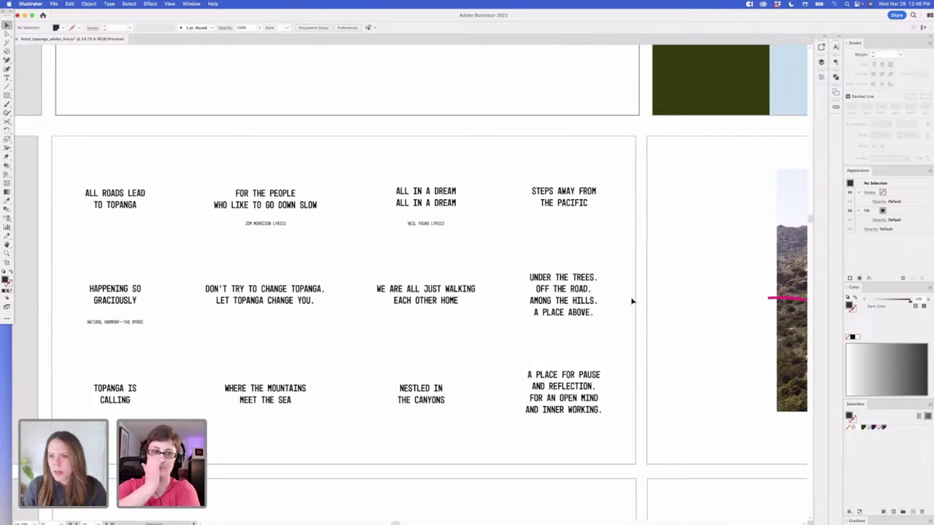
# Examine the canyon road photo traced with a magenta curve and the light blue artboard whose text follows the winding road
pyautogui.hscroll(10, 611, 240)
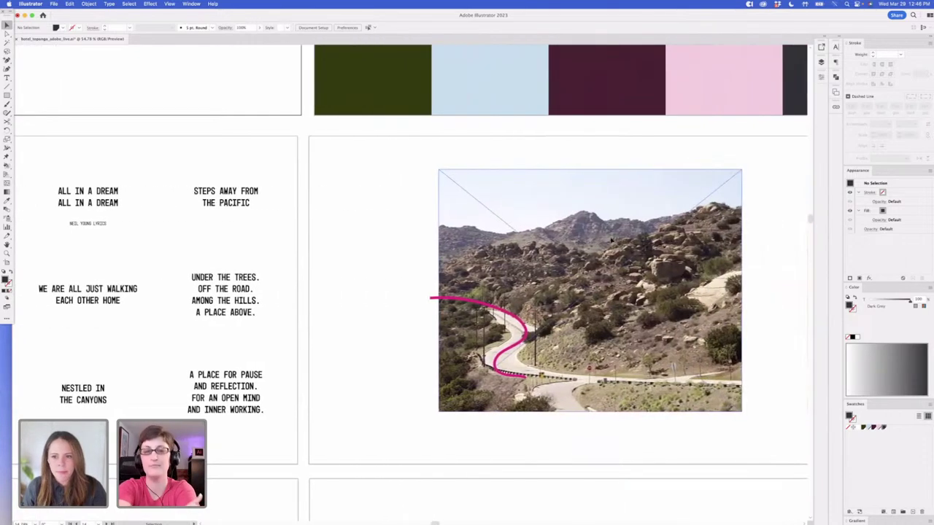
pyautogui.hscroll(1, 611, 241)
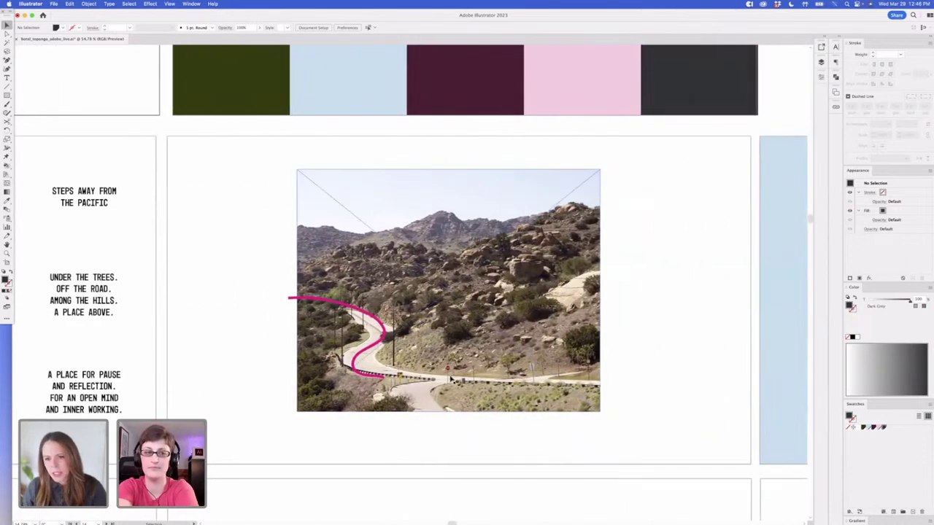
pyautogui.hscroll(1, 673, 281)
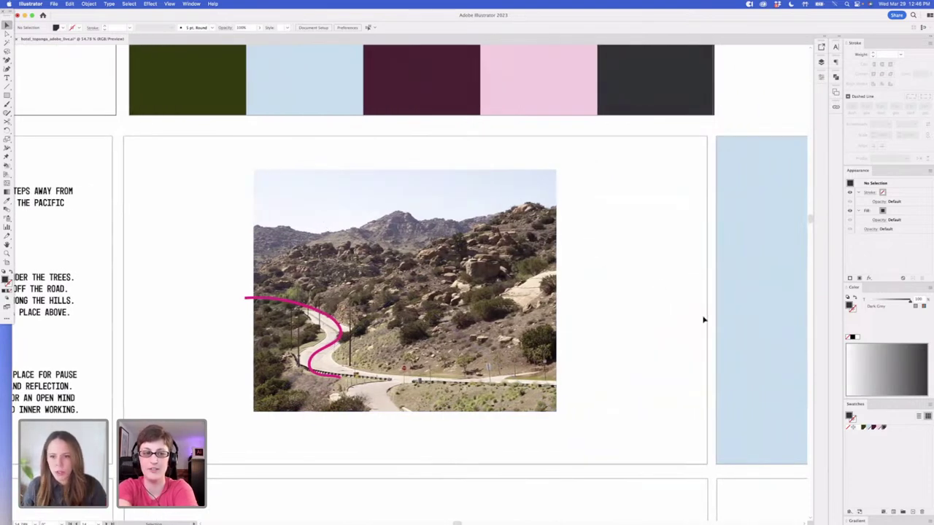
pyautogui.hscroll(2, 669, 292)
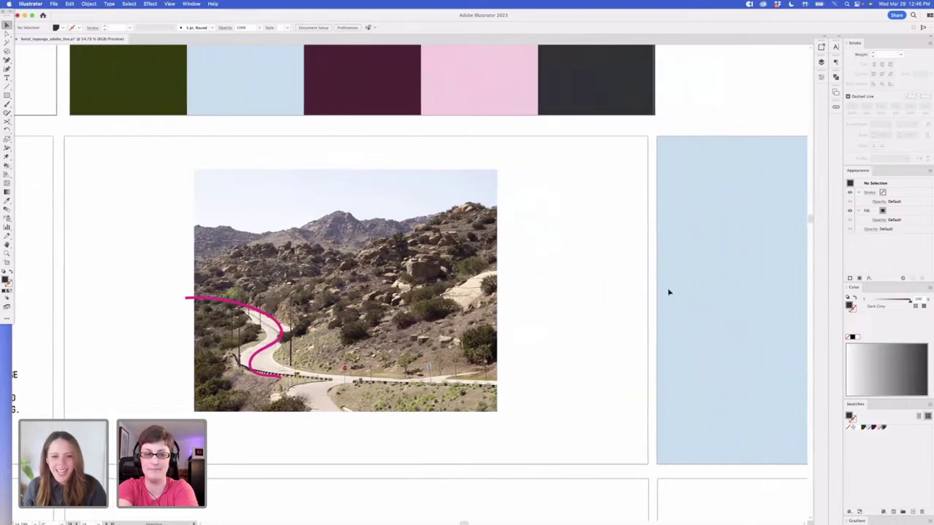
pyautogui.hscroll(10, 617, 299)
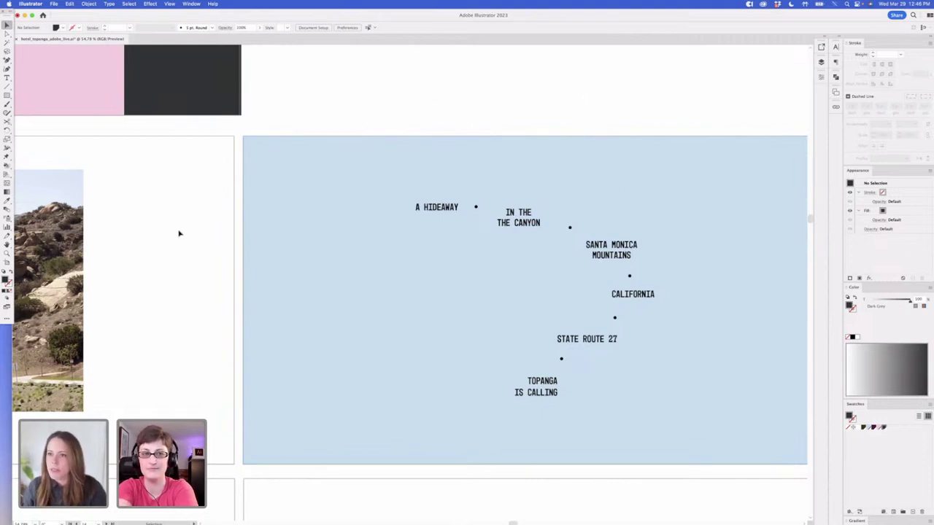
pyautogui.scroll(-4, 179, 233)
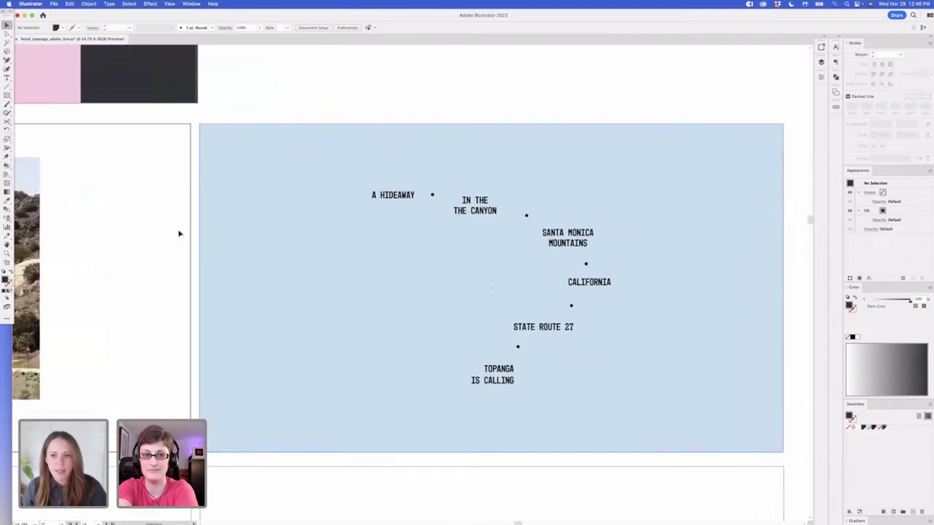
pyautogui.scroll(-5, 178, 233)
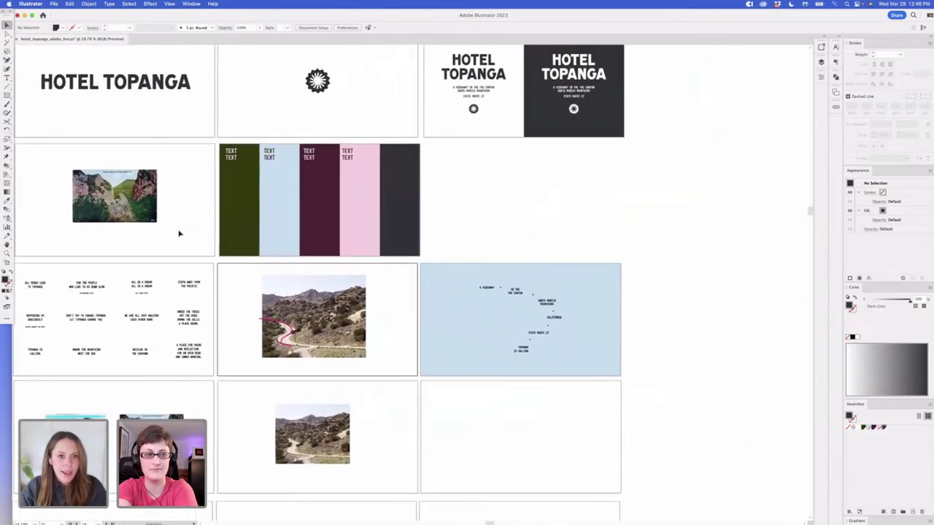
# Survey the artboard rows from the wordmark, icon and lockups through colour and typography to the photography and map artboards
pyautogui.scroll(3, 181, 233)
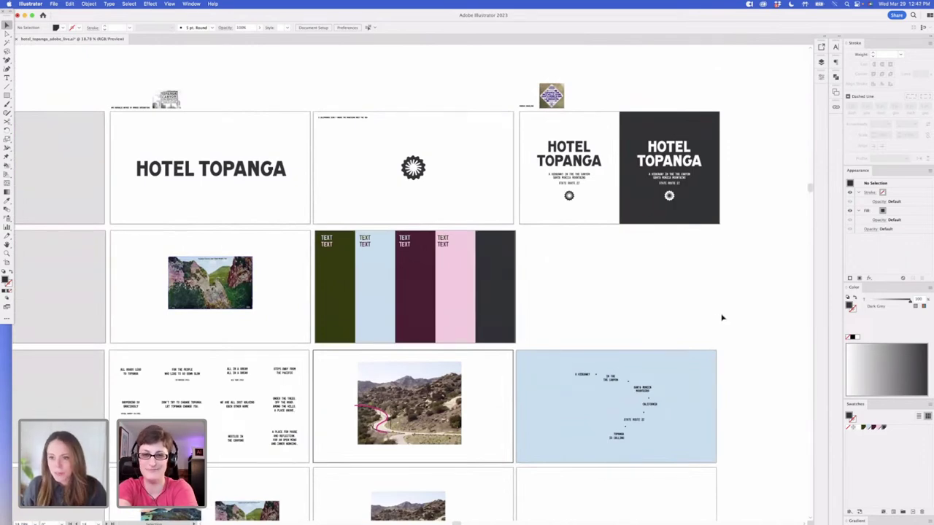
pyautogui.scroll(-2, 719, 317)
pyautogui.scroll(-3, 604, 285)
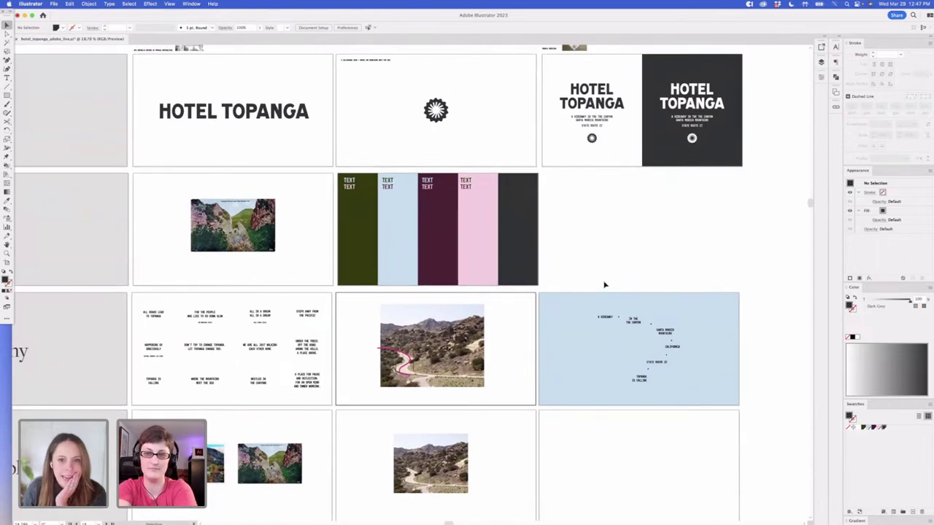
pyautogui.scroll(-3, 604, 284)
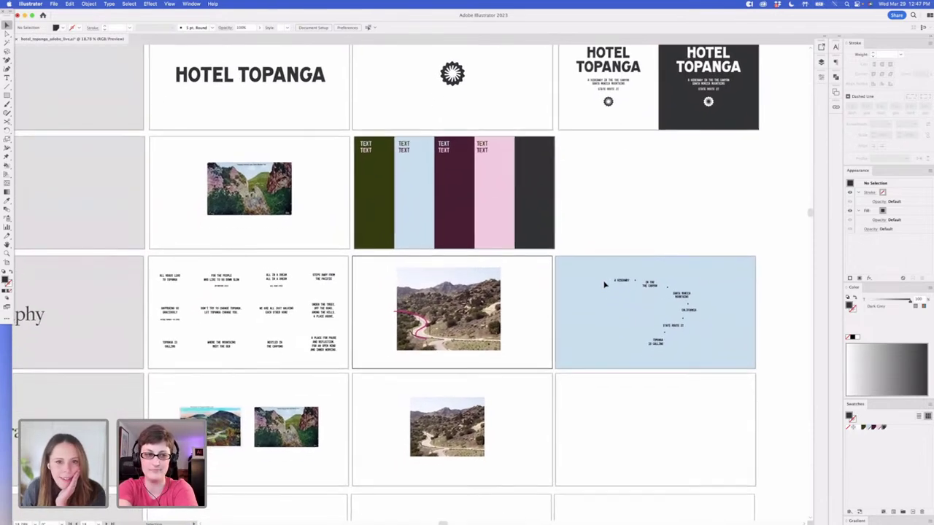
pyautogui.scroll(-3, 605, 284)
pyautogui.scroll(-6, 553, 356)
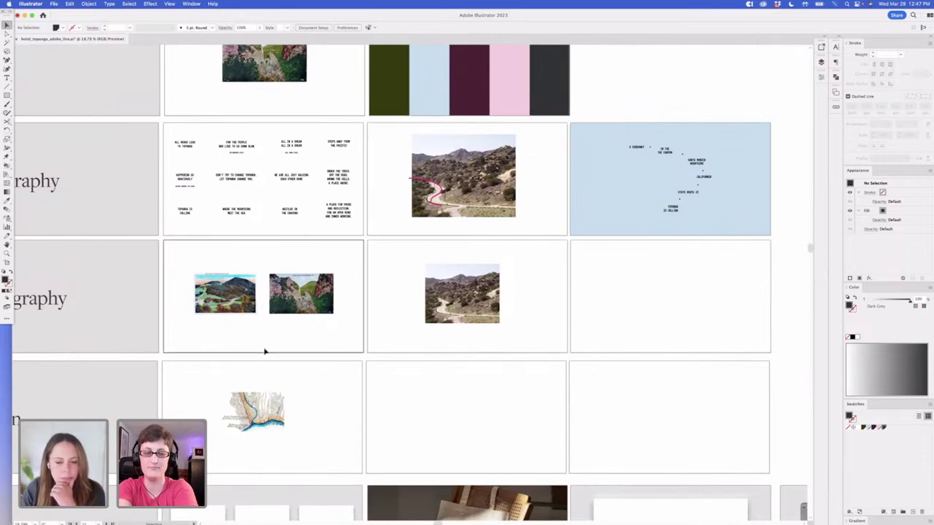
# Compare the two vintage Topanga Canyon postcards with the canyon road photo on the photography artboards, and select that photo
pyautogui.scroll(1, 264, 351)
pyautogui.scroll(5, 264, 351)
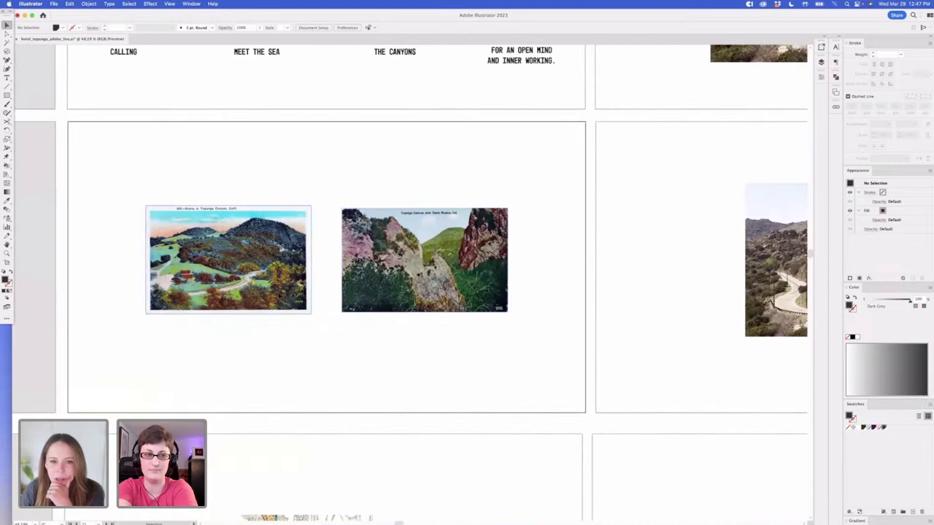
pyautogui.hscroll(5, 566, 350)
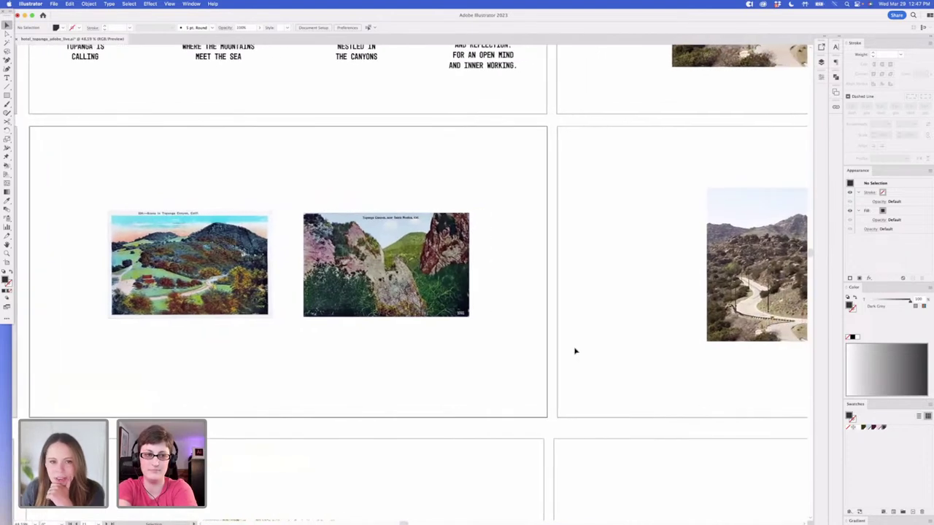
pyautogui.hscroll(1, 574, 351)
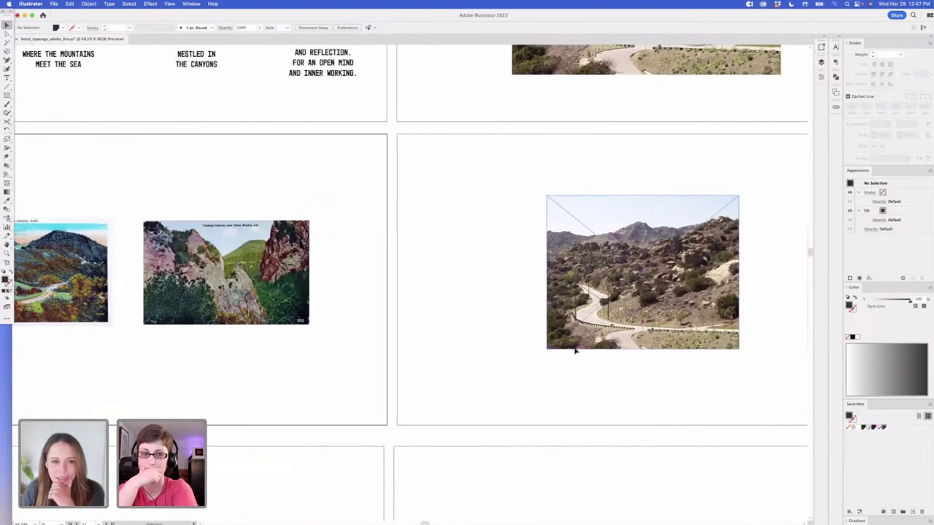
pyautogui.scroll(5, 283, 290)
pyautogui.hscroll(-2, 283, 291)
pyautogui.scroll(-5, 283, 291)
pyautogui.hscroll(3, 613, 270)
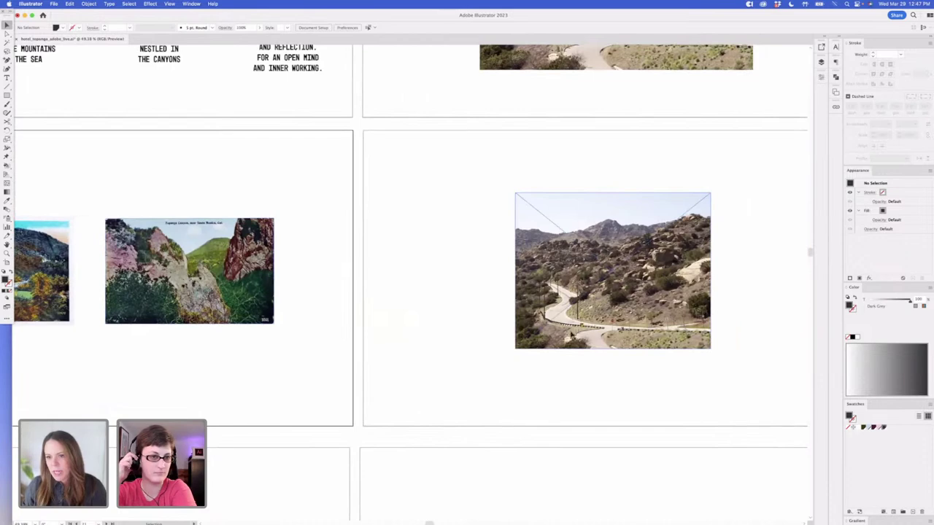
pyautogui.moveTo(763, 273); pyautogui.dragTo(702, 270)
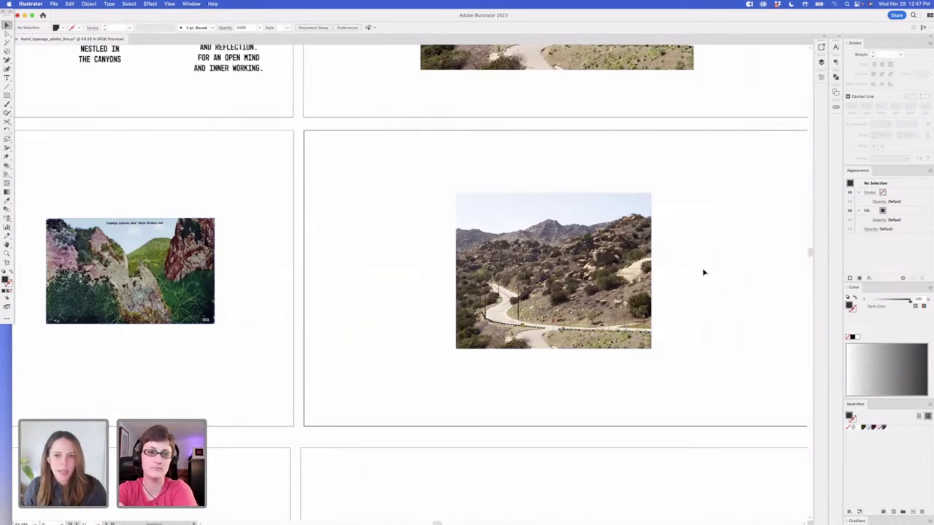
pyautogui.moveTo(298, 519)
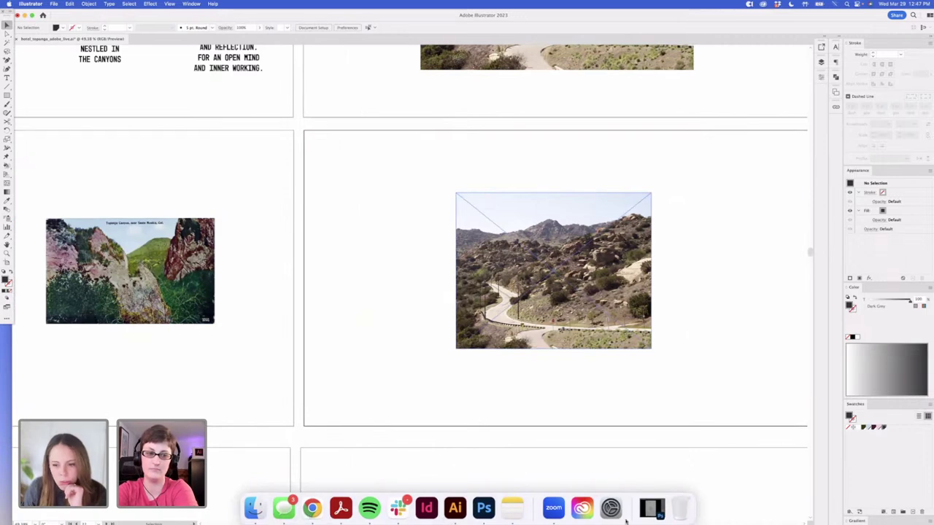
pyautogui.hscroll(-5, 202, 339)
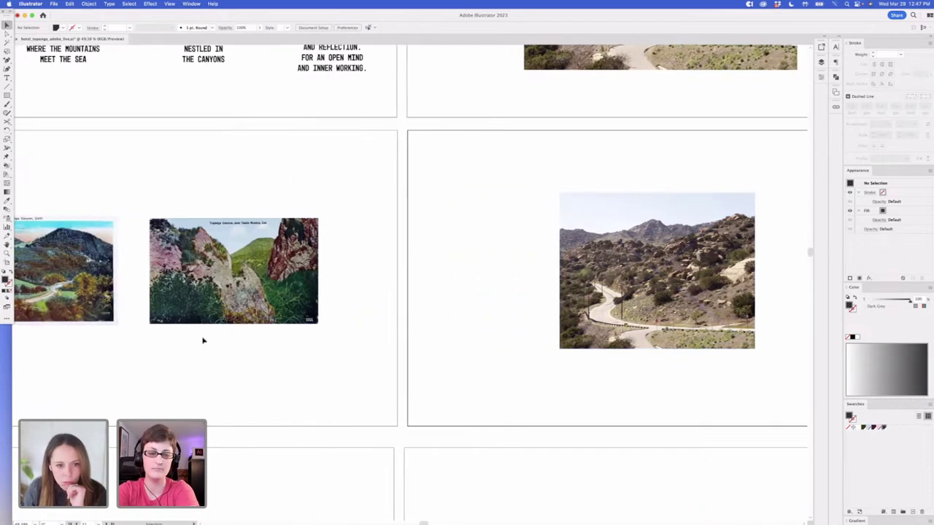
pyautogui.click(748, 347)
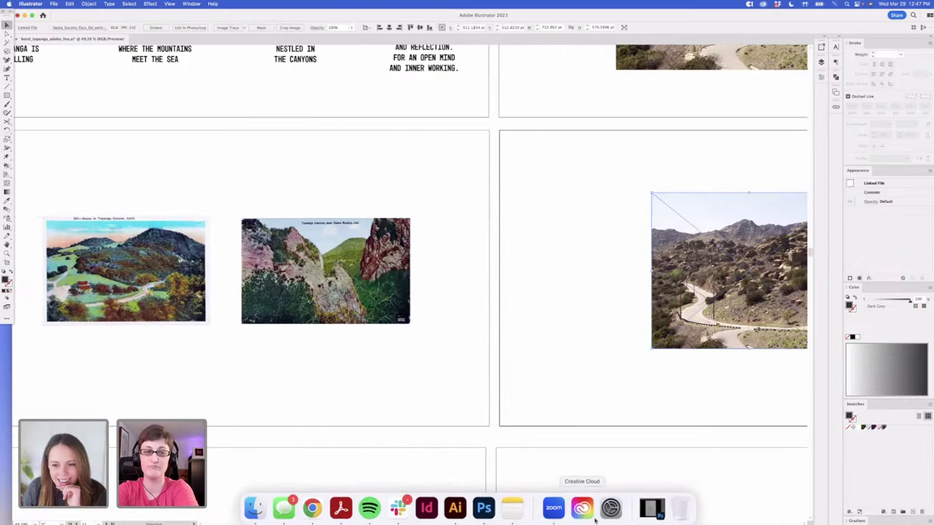
# Switch to Chrome and view the Vintage Book Poster Photo Effect Mockup among the Adobe Stock vintage photo templates
pyautogui.click(312, 509)
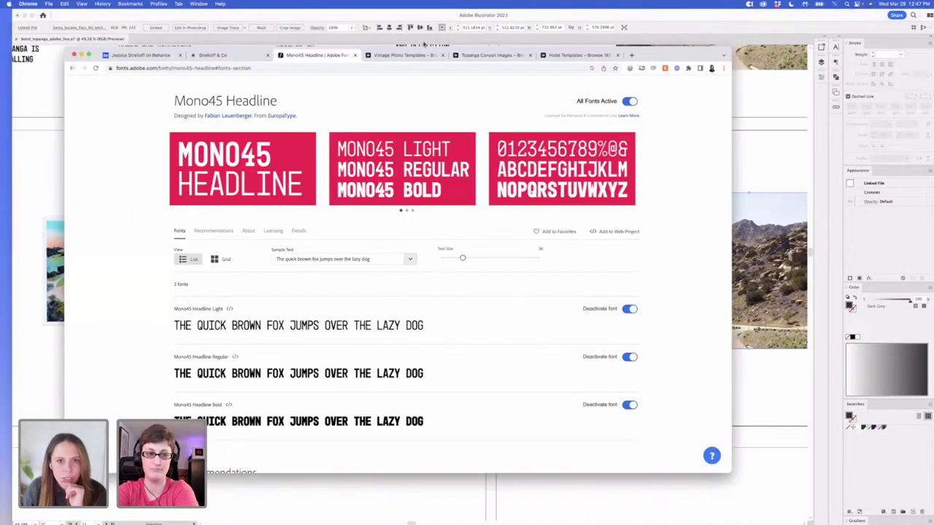
pyautogui.click(408, 57)
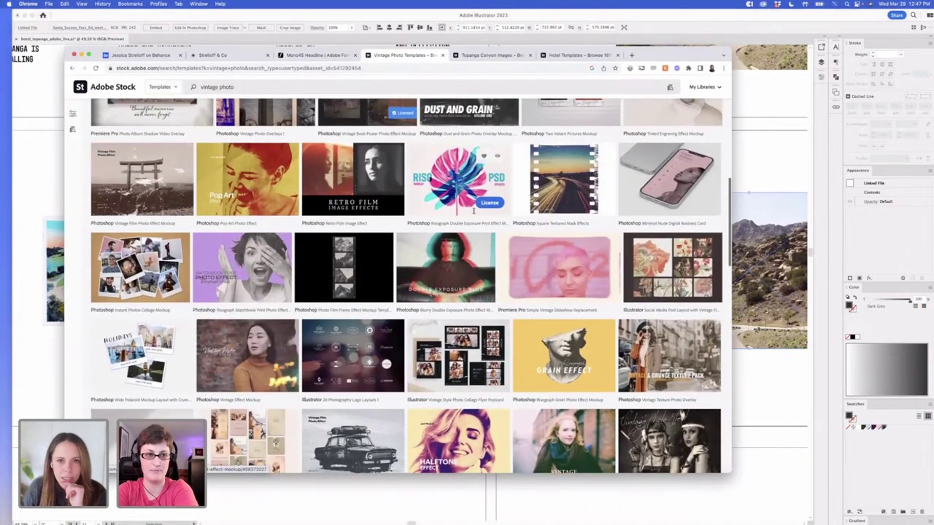
pyautogui.scroll(2, 491, 226)
pyautogui.scroll(-1, 612, 283)
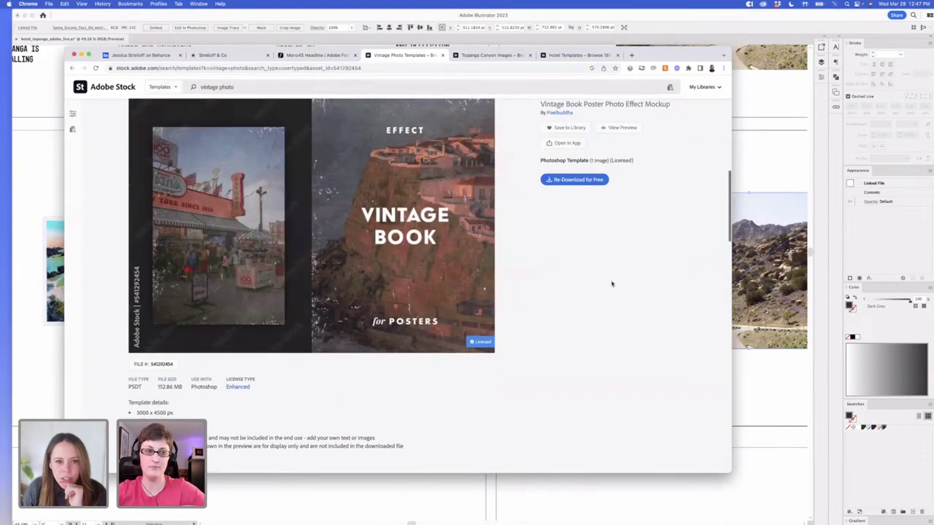
pyautogui.scroll(1, 612, 284)
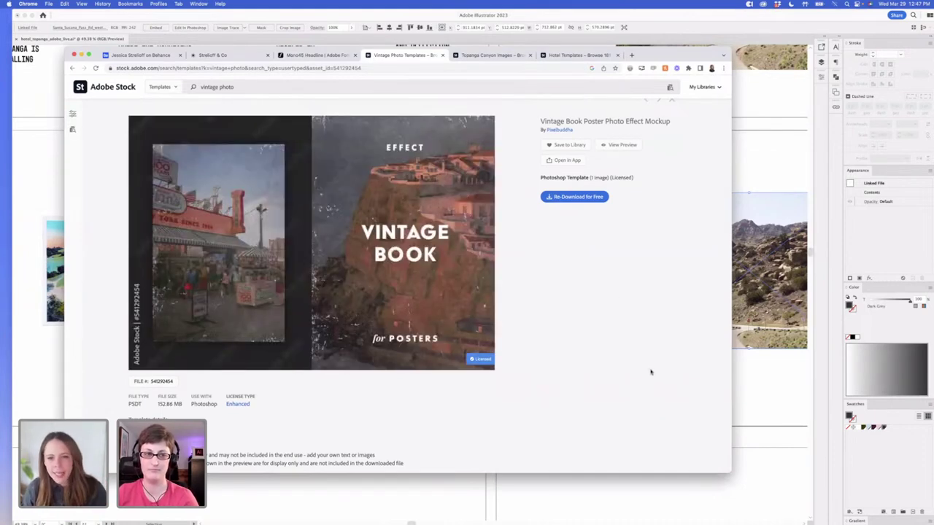
# Leave the browser and switch to Photoshop with the adobe-stock-filter.psd template
pyautogui.click(30, 344)
pyautogui.moveTo(339, 513)
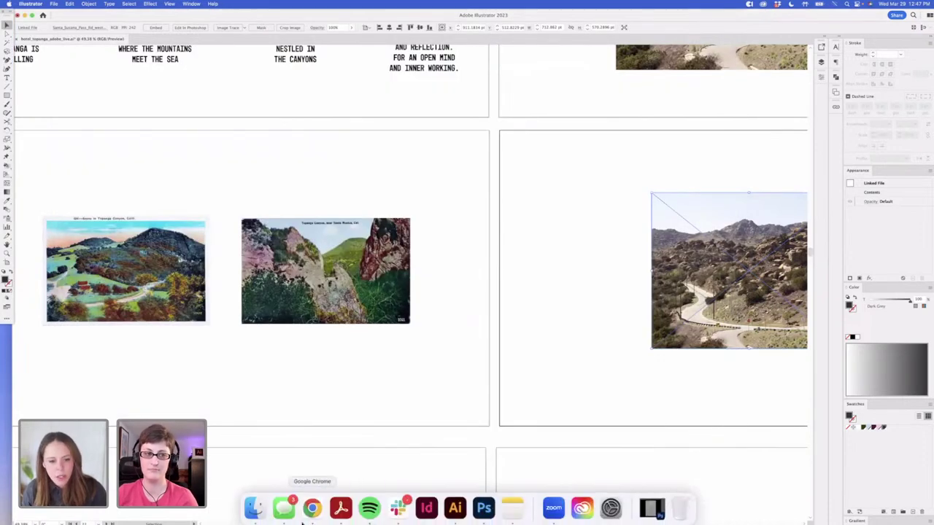
pyautogui.click(481, 509)
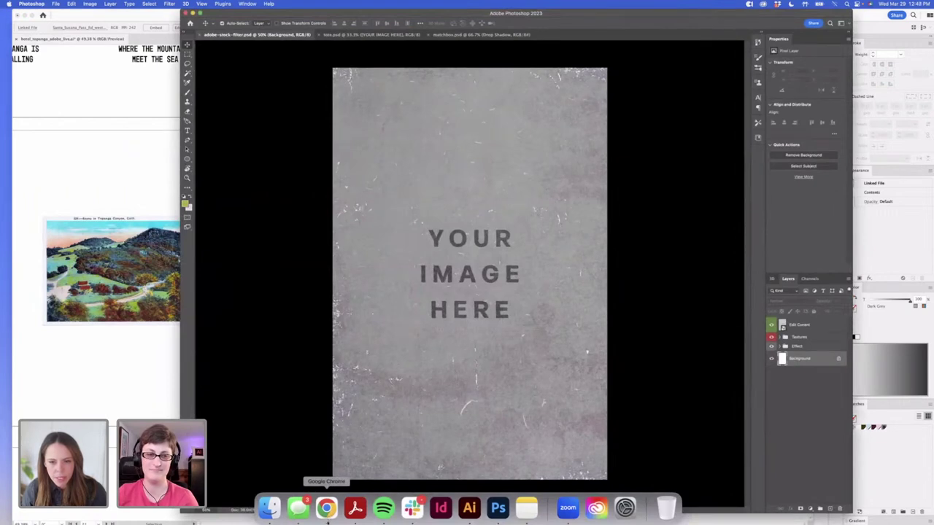
# Locate the Topanga JPG in Finder under 103_Hotel Topanga, in the Nature Photos folder of the raw photo assets
pyautogui.click(269, 508)
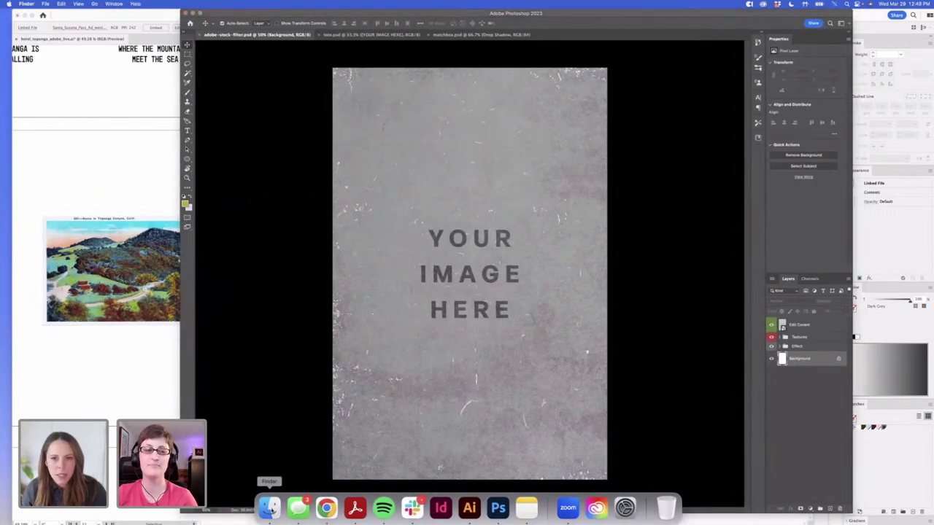
pyautogui.click(307, 157)
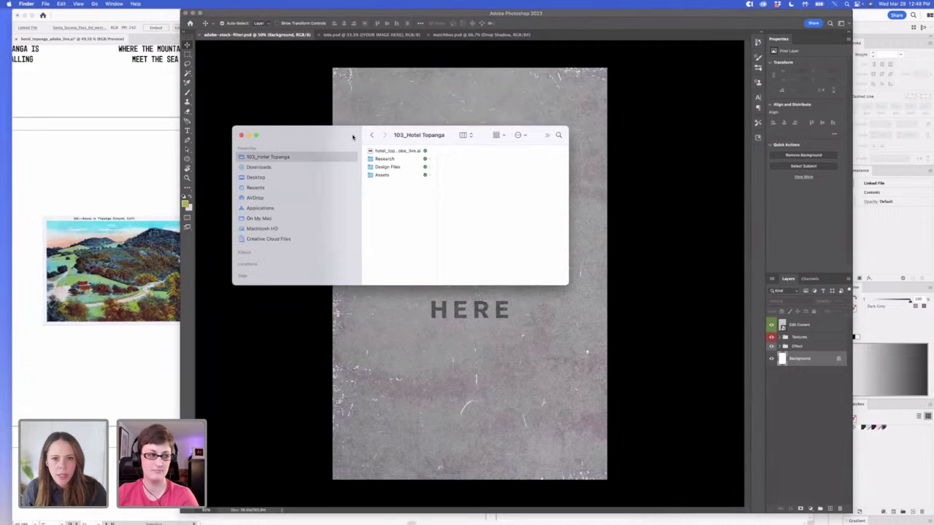
pyautogui.click(399, 175)
pyautogui.click(476, 167)
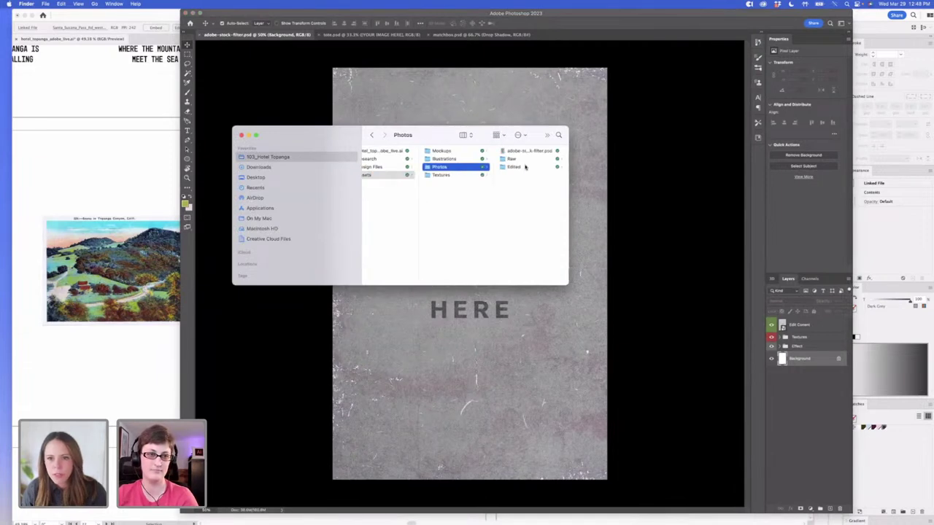
pyautogui.click(514, 159)
pyautogui.click(529, 153)
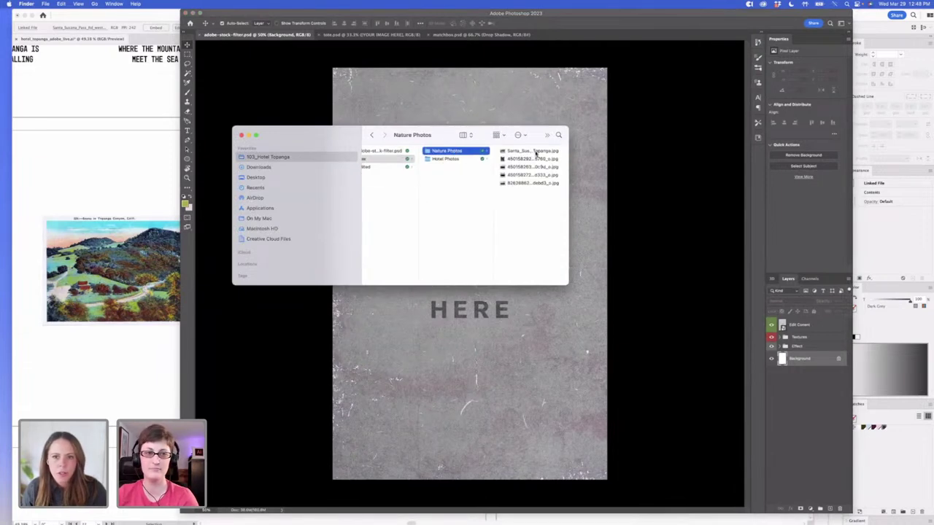
pyautogui.click(535, 153)
pyautogui.moveTo(514, 151); pyautogui.dragTo(269, 509)
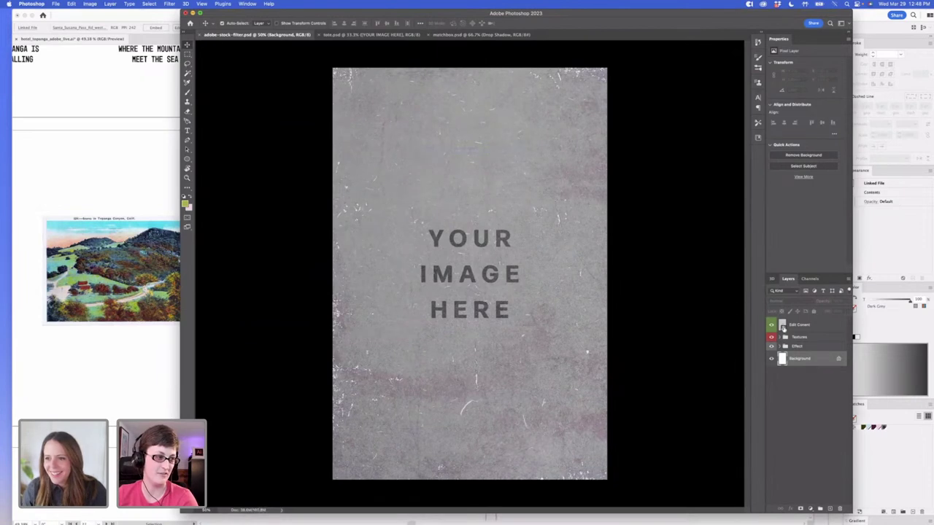
# Open the Edit Content smart object and place Santa_Susana_Pass_Rd_west_from_Topanga.jpg in it, scaled to the full canvas height
pyautogui.doubleClick(782, 324)
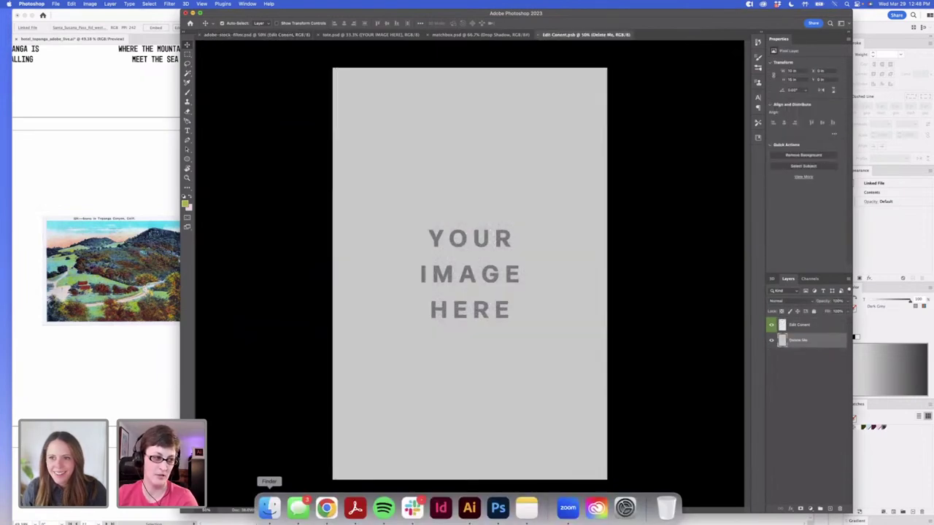
pyautogui.click(269, 508)
pyautogui.moveTo(452, 135); pyautogui.dragTo(283, 136)
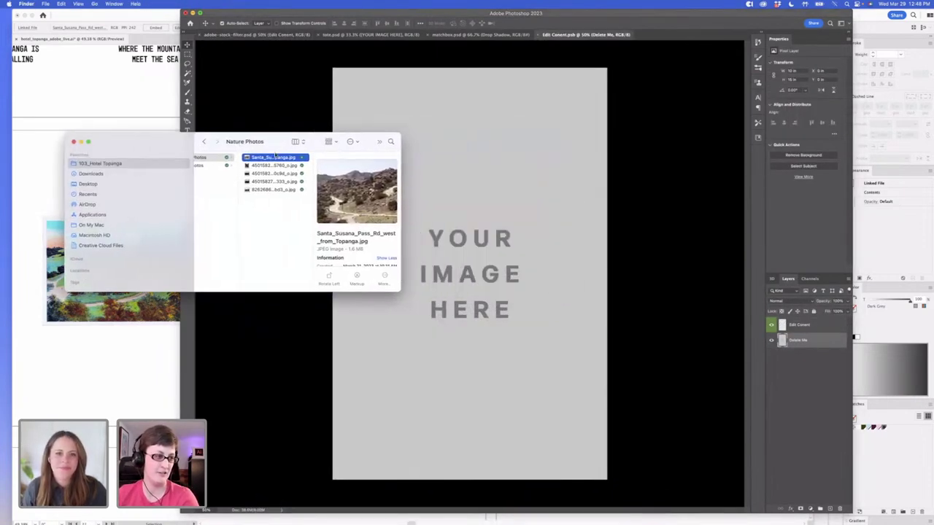
pyautogui.moveTo(428, 136); pyautogui.dragTo(517, 171)
pyautogui.moveTo(639, 144); pyautogui.dragTo(719, 62)
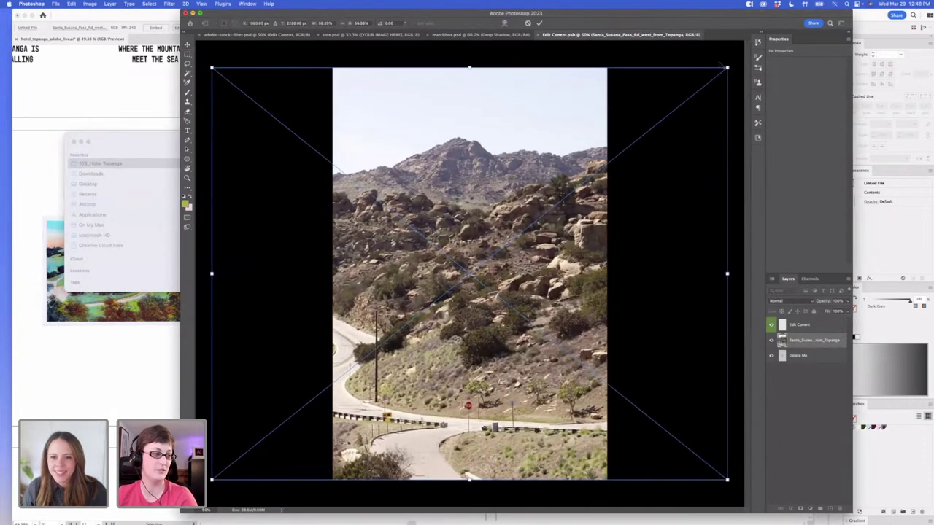
# Shift the placed photo so the winding road is in frame, save the smart object, and return to adobe-stock-filter.psd
pyautogui.moveTo(443, 285); pyautogui.dragTo(505, 281)
pyautogui.press('Return')
pyautogui.press('super+s')
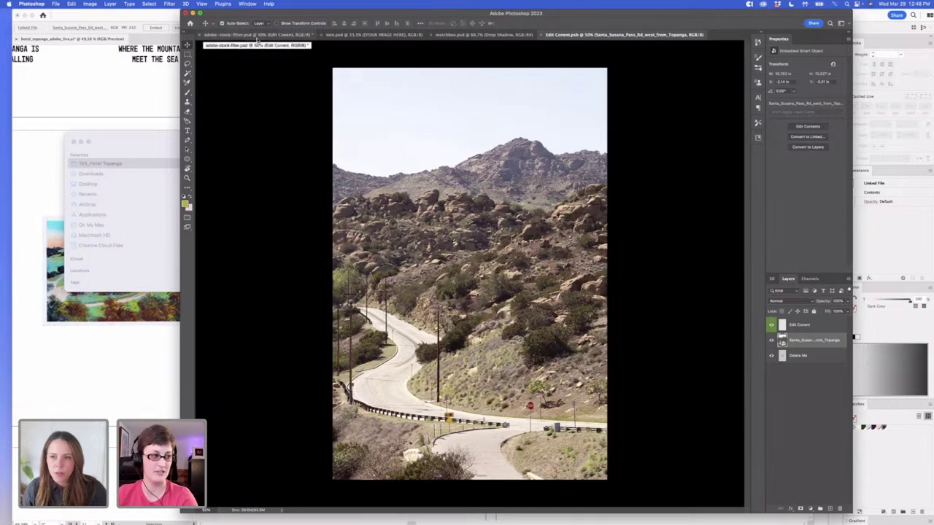
pyautogui.click(257, 36)
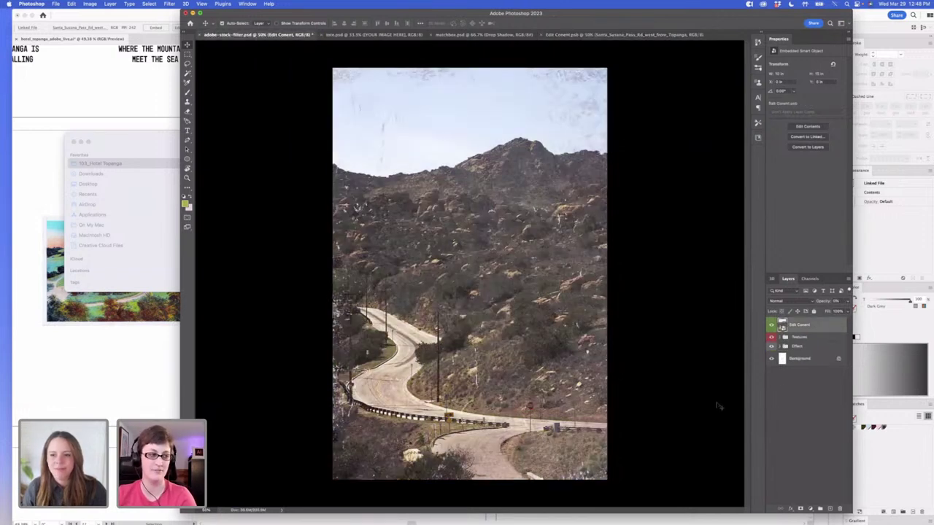
# Raise the midtones and highlights in the Curves smart filter of the Effect group's Image layer to brighten the photo
pyautogui.click(780, 348)
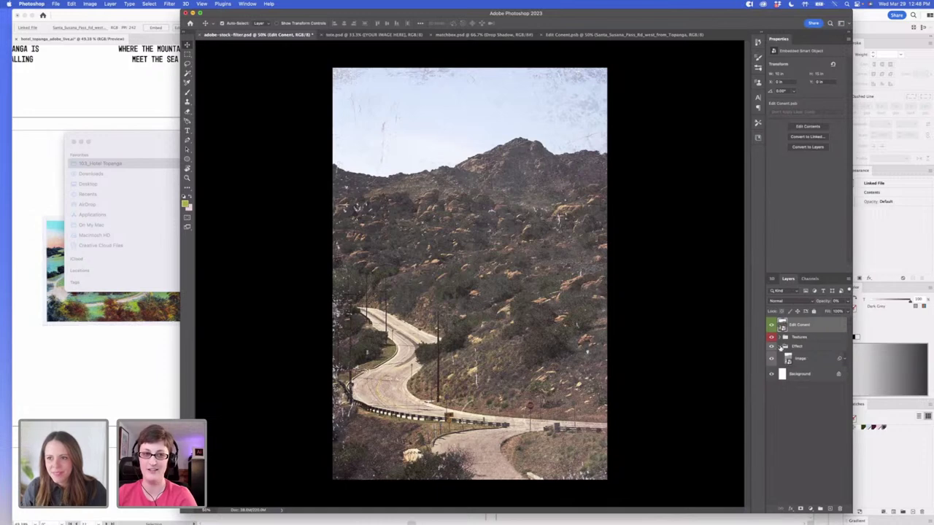
pyautogui.click(842, 358)
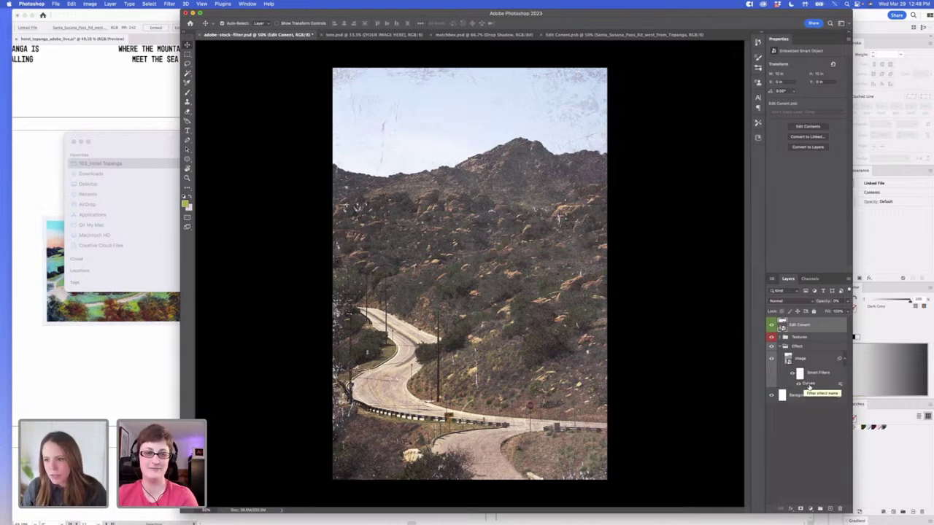
pyautogui.doubleClick(809, 385)
pyautogui.moveTo(648, 185); pyautogui.dragTo(645, 172)
pyautogui.moveTo(651, 121); pyautogui.dragTo(612, 137)
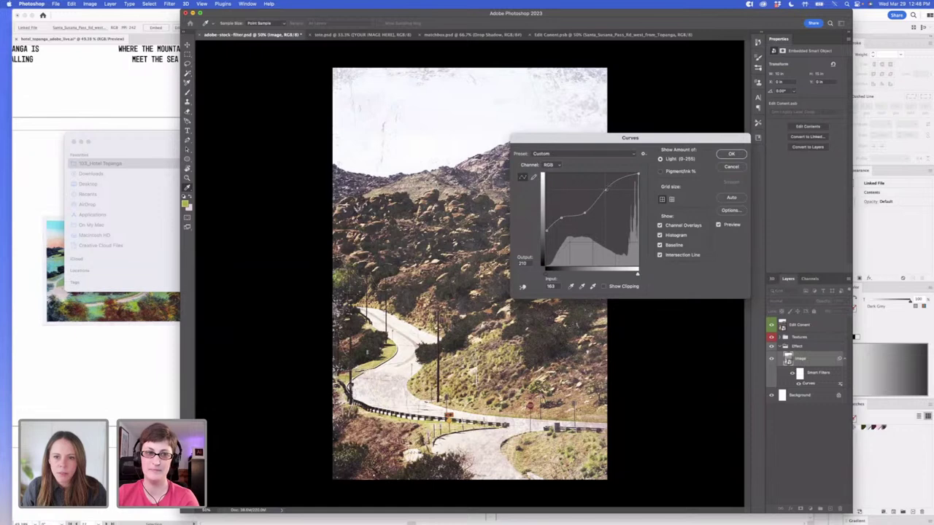
pyautogui.moveTo(584, 214); pyautogui.dragTo(584, 210)
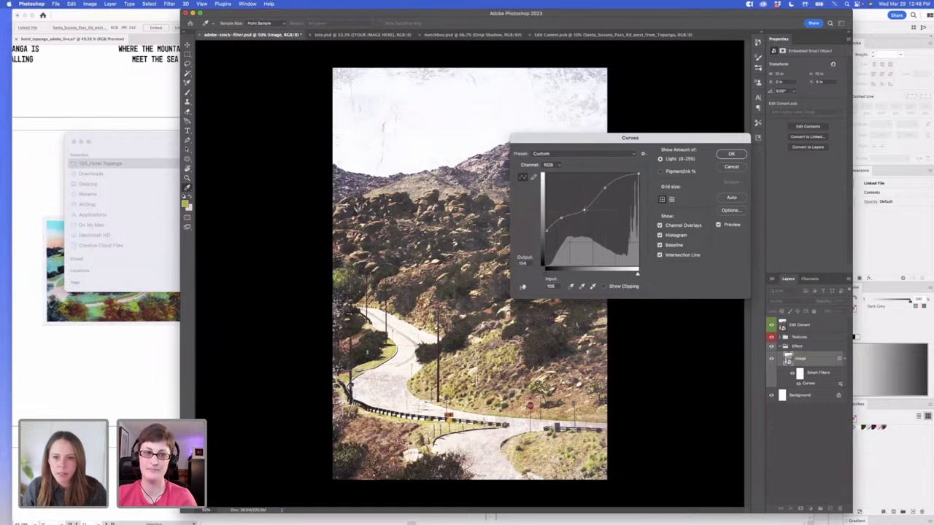
pyautogui.moveTo(704, 137); pyautogui.dragTo(648, 133)
pyautogui.click(682, 151)
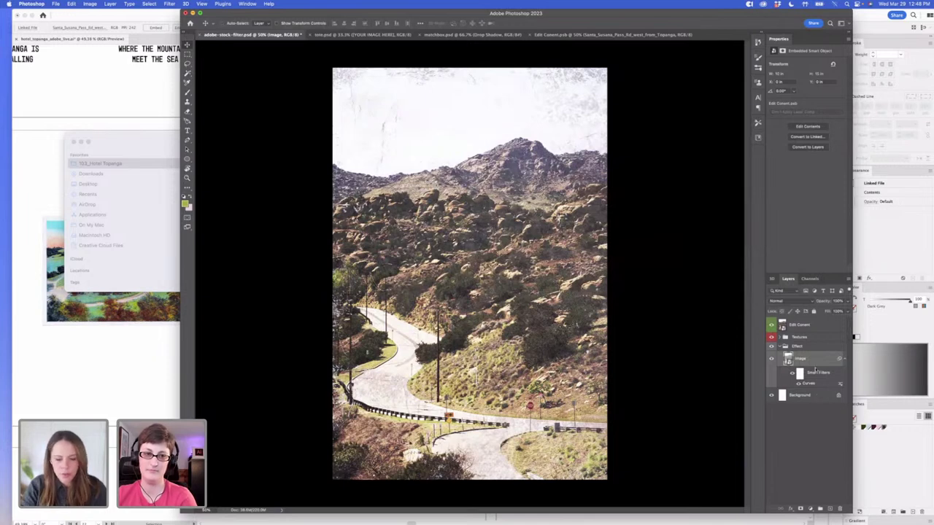
# Add a Hue/Saturation smart filter to the Image layer with saturation +26, and close the leftover Finder window
pyautogui.press('super+u')
pyautogui.moveTo(660, 180); pyautogui.dragTo(670, 181)
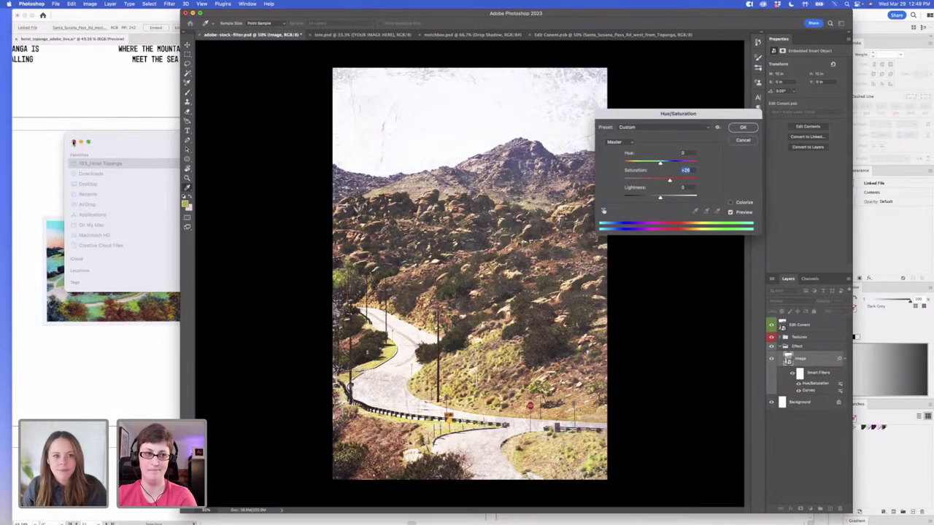
pyautogui.click(73, 142)
pyautogui.moveTo(662, 108); pyautogui.dragTo(595, 91)
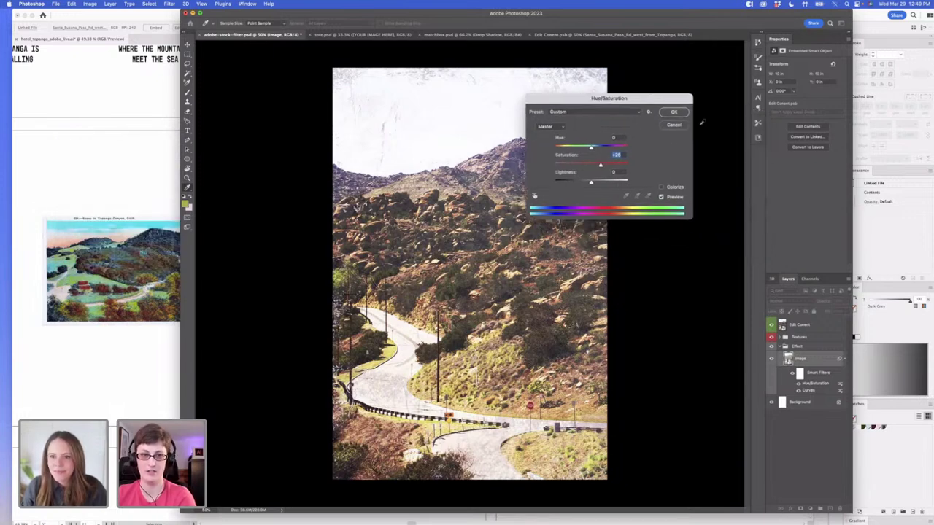
pyautogui.click(671, 112)
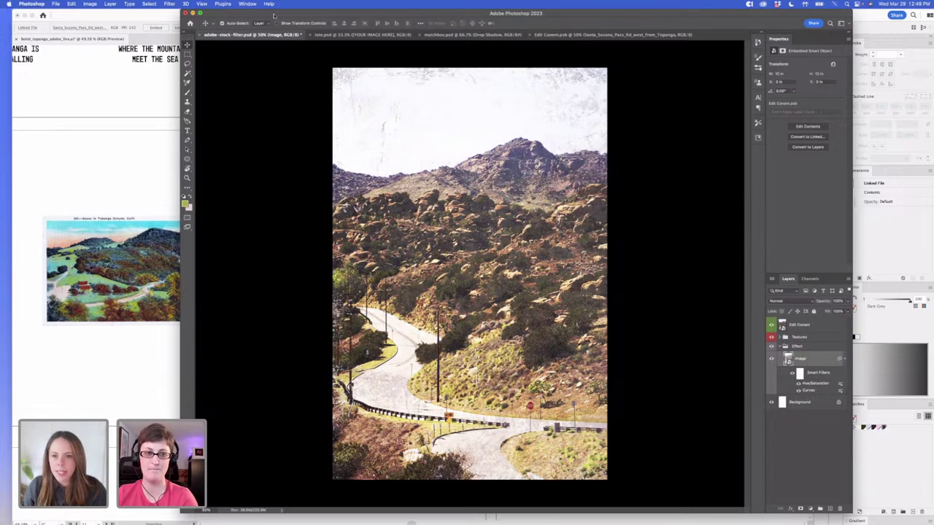
# Expand the Textures group and compare the photo with and without its lowest Texture layer, leaving that layer hidden
pyautogui.click(781, 338)
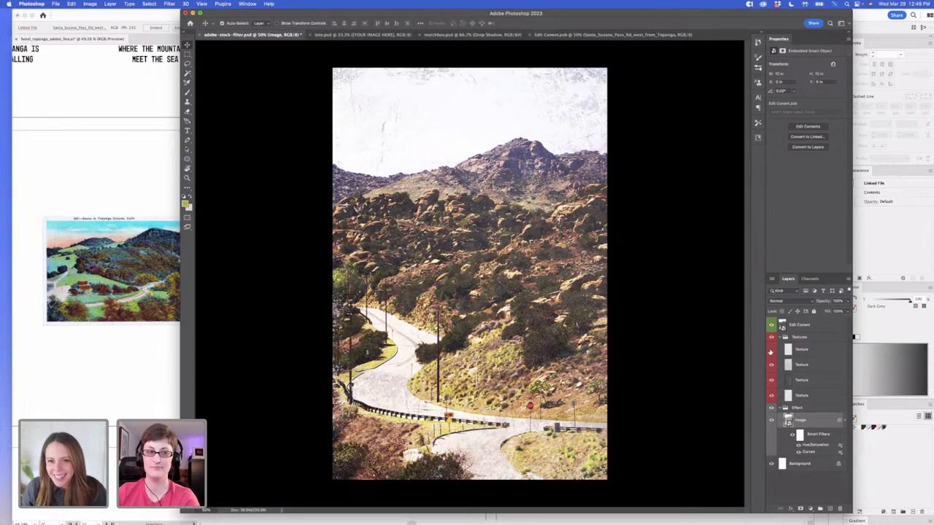
pyautogui.click(771, 398)
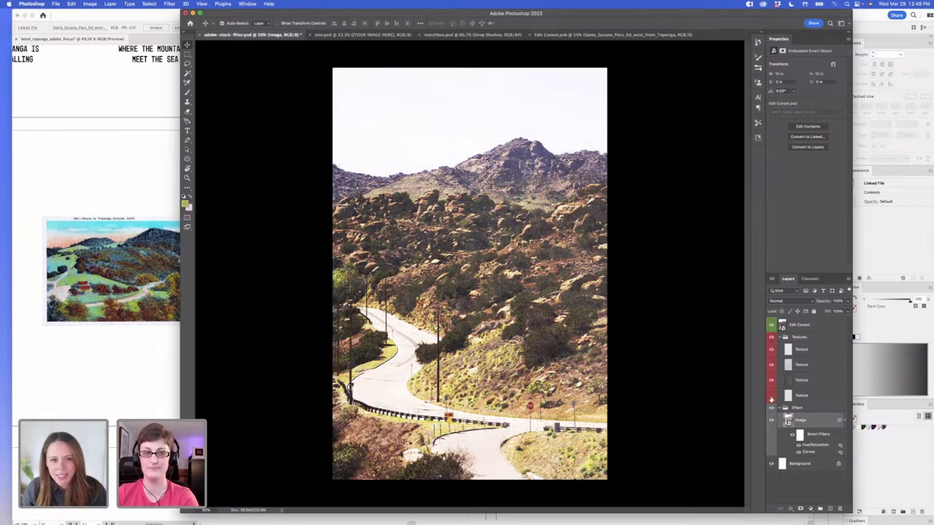
pyautogui.click(771, 398)
pyautogui.click(771, 398)
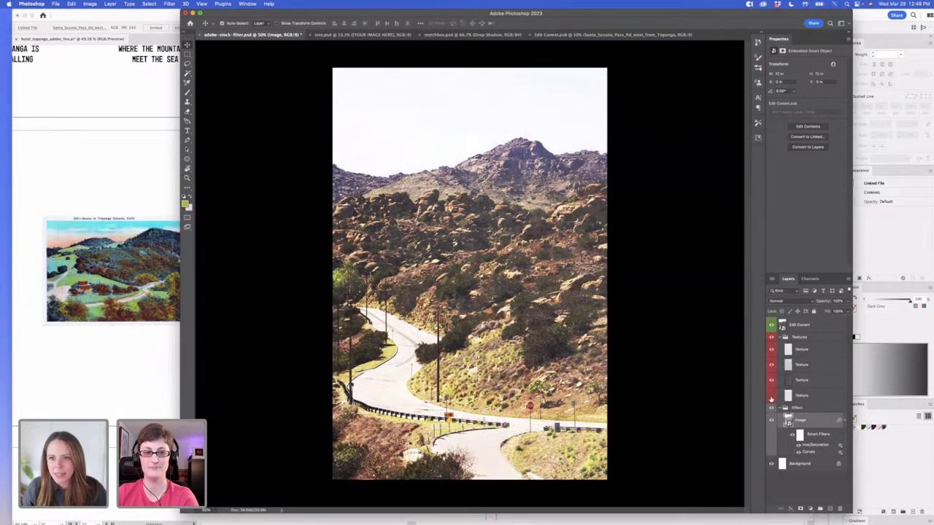
# Add a new layer above Edit Content and brush the pale pink color over the distant mountains
pyautogui.click(799, 329)
pyautogui.moveTo(344, 13); pyautogui.dragTo(293, 14)
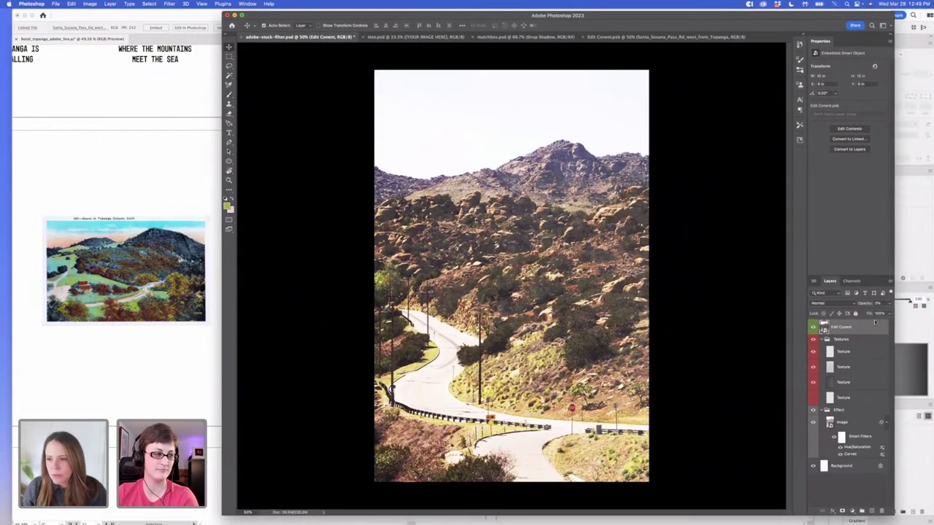
pyautogui.click(869, 511)
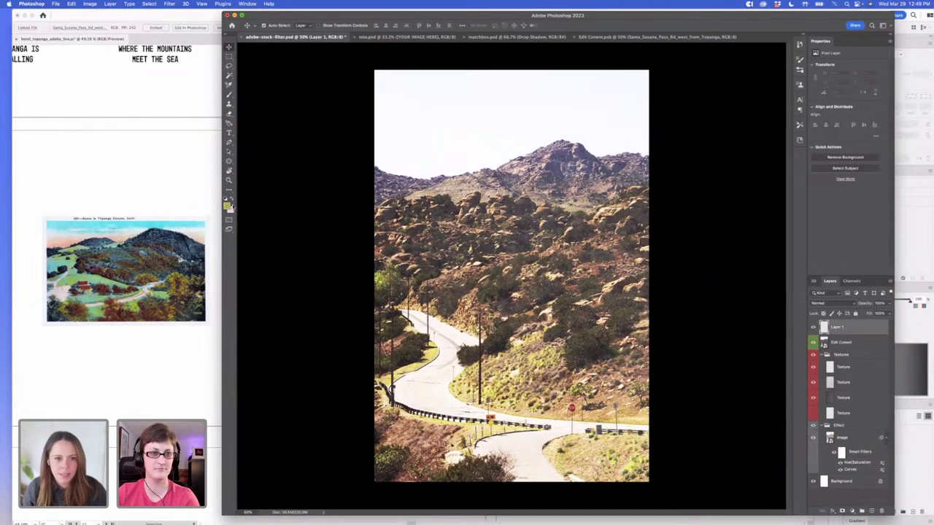
pyautogui.press('b')
pyautogui.moveTo(567, 166)
pyautogui.mouseDown()
pyautogui.moveTo(559, 177)
pyautogui.moveTo(632, 175)
pyautogui.mouseUp()
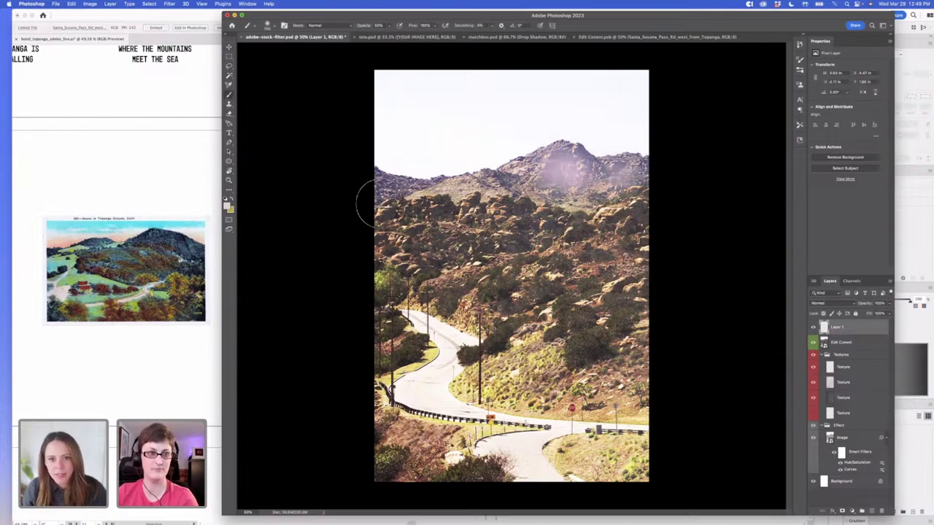
# Set the new paint layer to Linear Burn and brush more pink over the rocky hillside below the peak
pyautogui.click(828, 303)
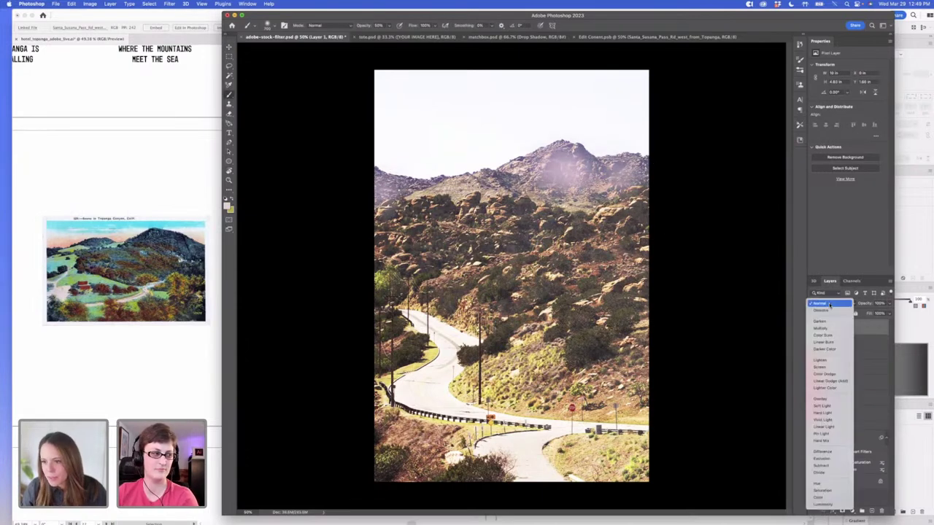
pyautogui.click(825, 342)
pyautogui.moveTo(619, 248)
pyautogui.mouseDown()
pyautogui.moveTo(663, 246)
pyautogui.moveTo(650, 263)
pyautogui.moveTo(605, 248)
pyautogui.mouseUp()
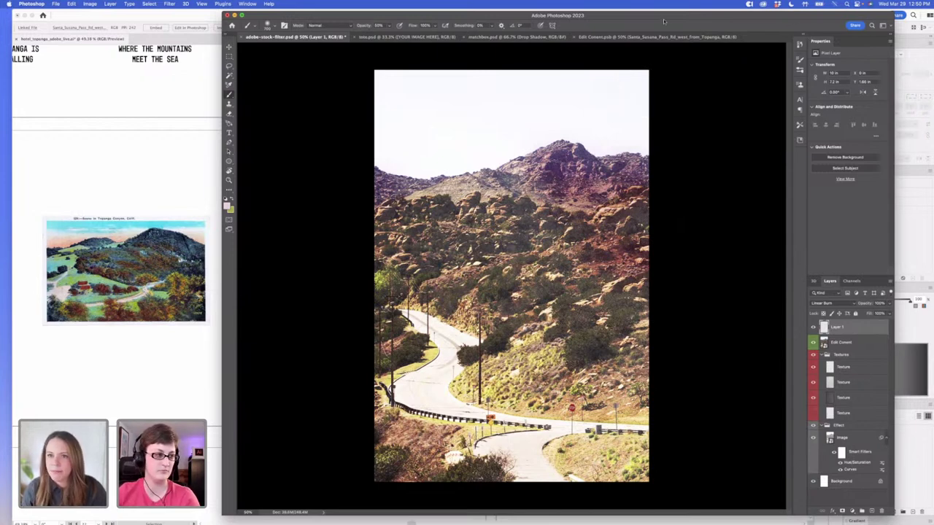
# Switch the brush color to the yellow-green and dab it over the grassy slope beside the road
pyautogui.moveTo(672, 17); pyautogui.dragTo(544, 14)
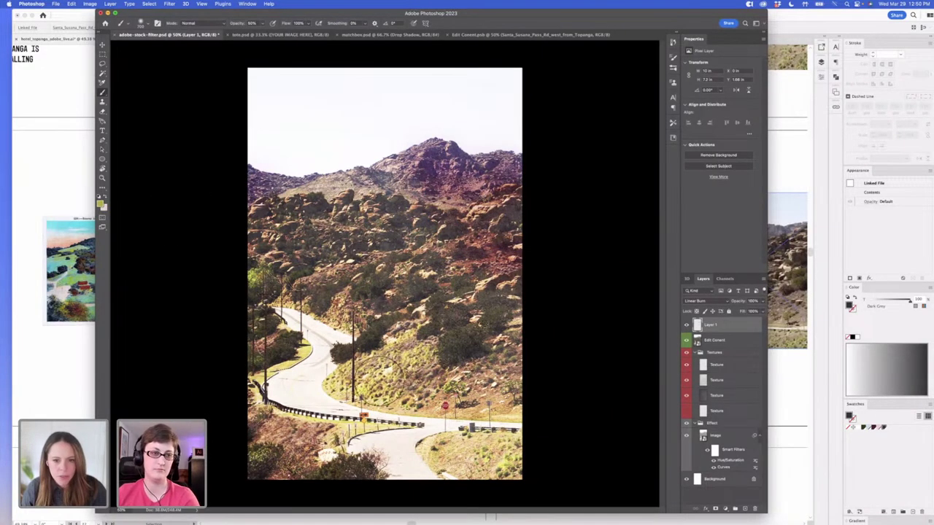
pyautogui.click(364, 382)
pyautogui.click(368, 384)
pyautogui.click(393, 386)
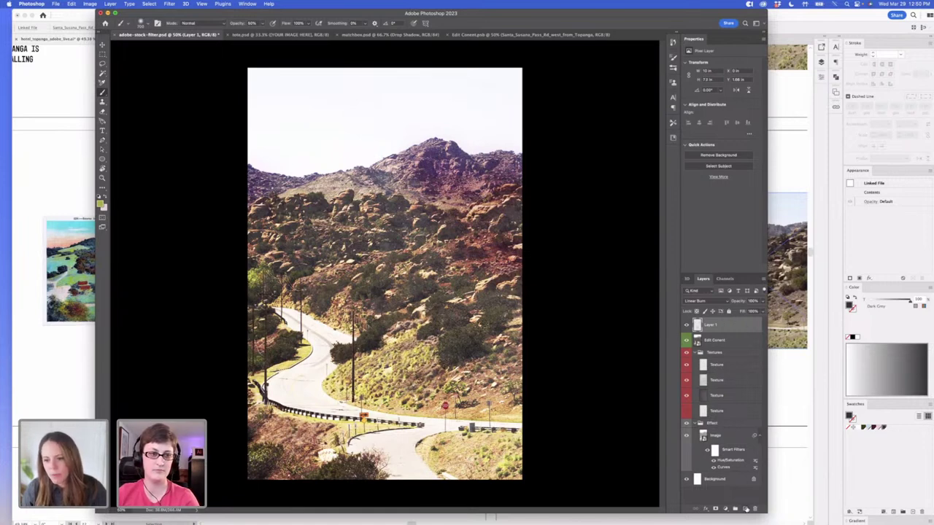
# Add another layer, brush yellow-green over the grass, set it to Overlay, and extend the green to the roadside shrubs
pyautogui.press('super+alt+shift+n')
pyautogui.moveTo(372, 379)
pyautogui.mouseDown()
pyautogui.moveTo(364, 382)
pyautogui.moveTo(408, 364)
pyautogui.moveTo(434, 376)
pyautogui.mouseUp()
pyautogui.click(697, 301)
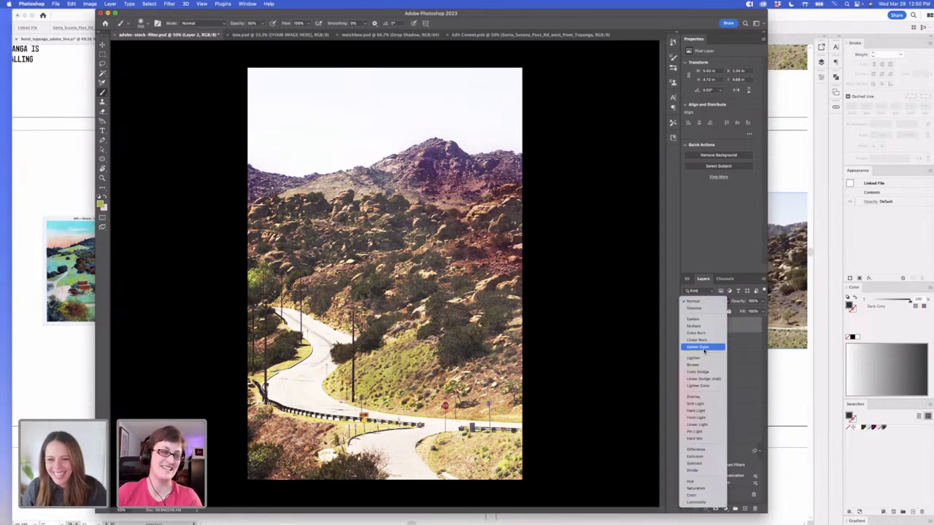
pyautogui.click(706, 397)
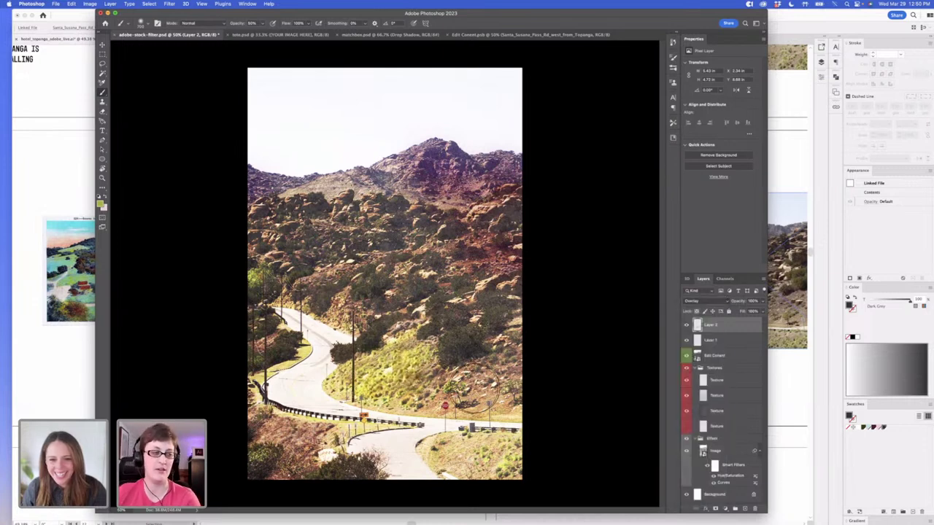
pyautogui.moveTo(257, 446)
pyautogui.mouseDown()
pyautogui.moveTo(287, 436)
pyautogui.moveTo(253, 407)
pyautogui.mouseUp()
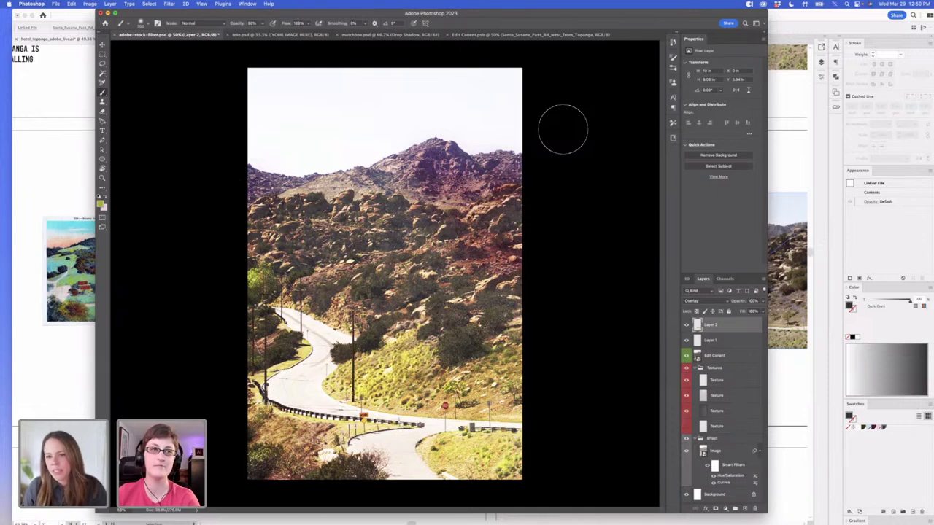
# Compare the tinted photo with the vintage postcards, viewing it with and without the green Overlay layer
pyautogui.moveTo(291, 13); pyautogui.dragTo(553, 20)
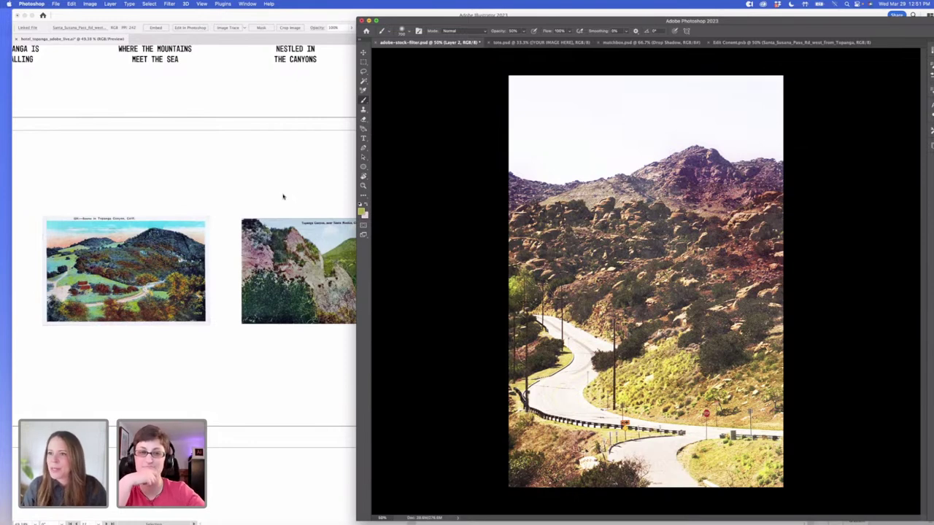
pyautogui.moveTo(583, 21)
pyautogui.mouseDown()
pyautogui.moveTo(342, 34)
pyautogui.moveTo(642, 13)
pyautogui.moveTo(534, 13)
pyautogui.moveTo(729, 13)
pyautogui.moveTo(276, 11)
pyautogui.mouseUp()
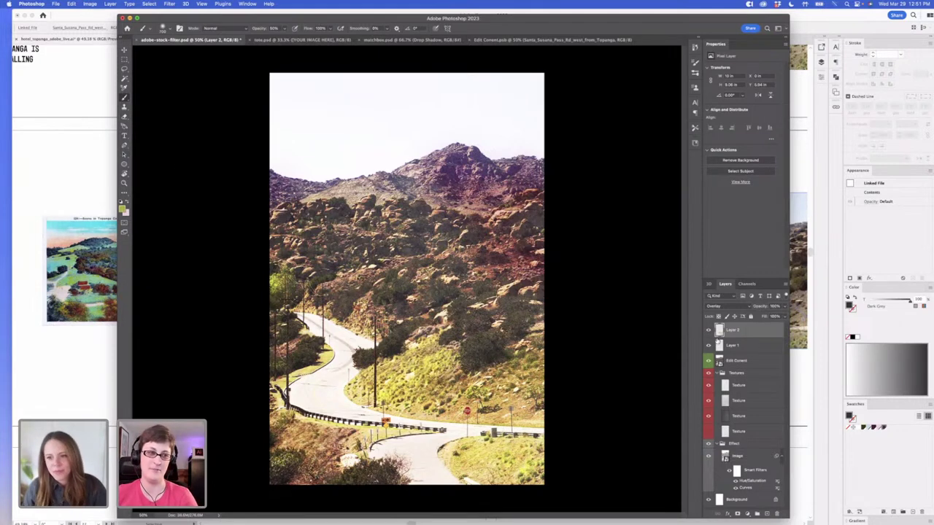
pyautogui.click(708, 330)
pyautogui.click(708, 330)
pyautogui.click(708, 330)
pyautogui.click(708, 330)
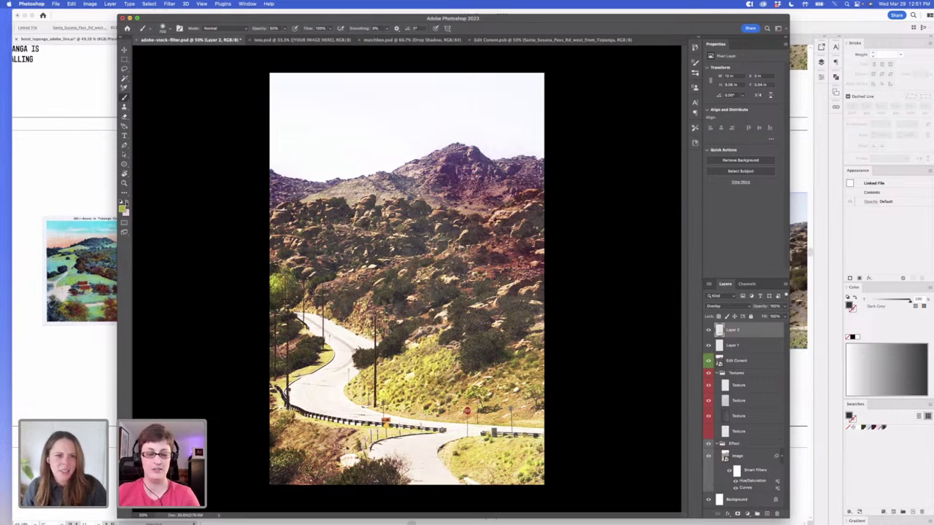
pyautogui.click(128, 200)
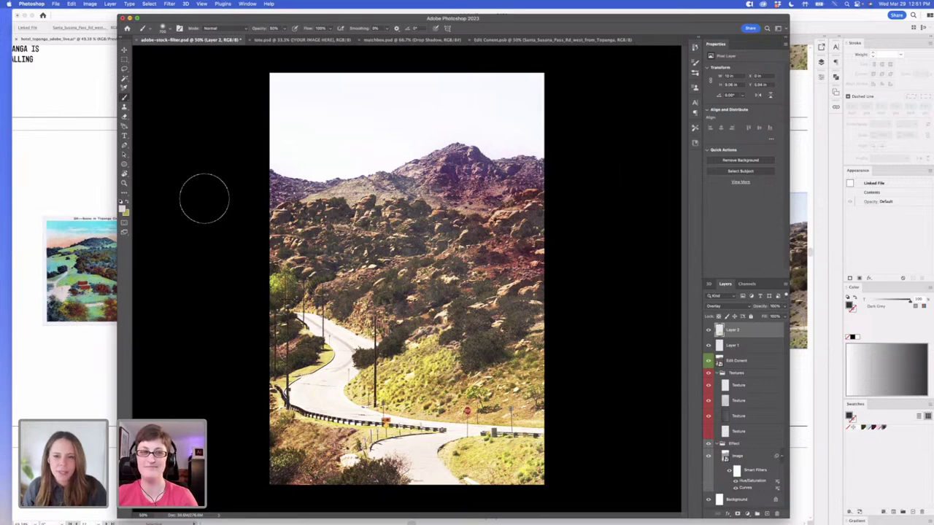
pyautogui.moveTo(186, 21); pyautogui.dragTo(331, 24)
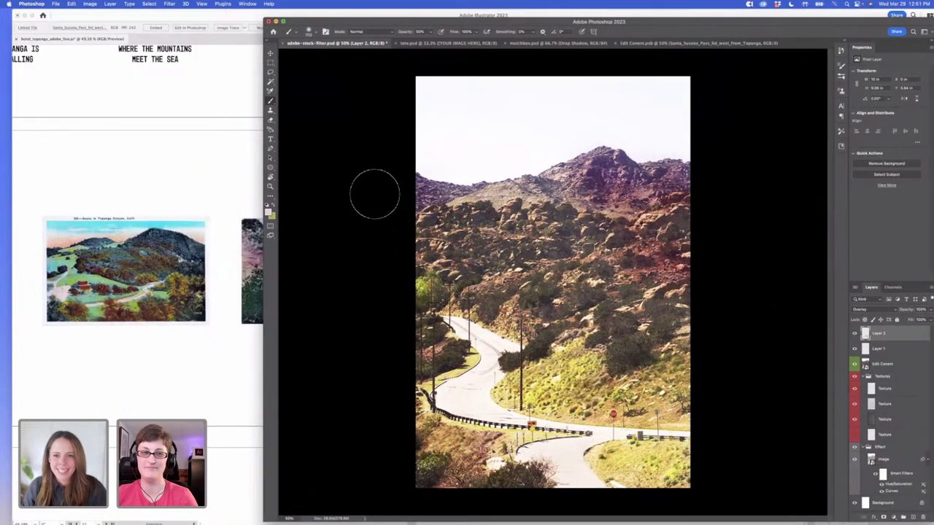
# Switch to Illustrator and deselect the canyon road photo beside the empty artboard
pyautogui.click(226, 181)
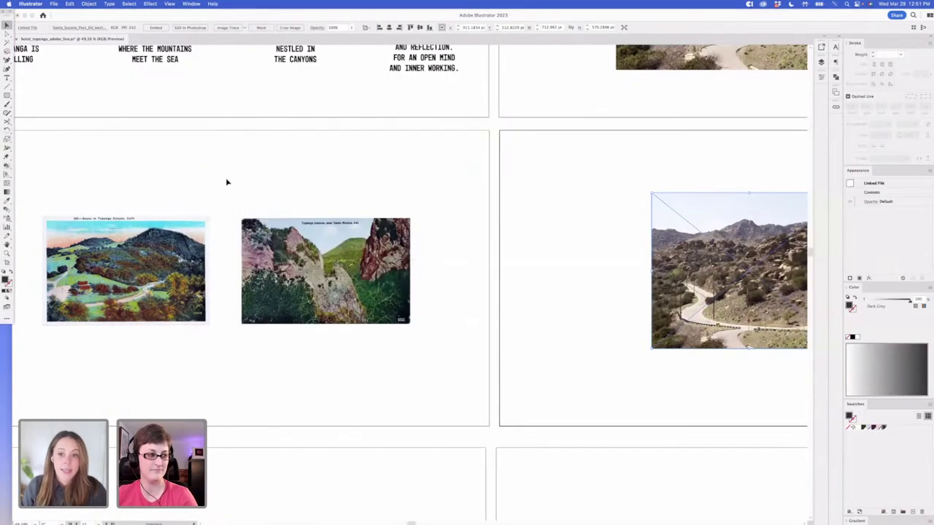
pyautogui.hscroll(10, 226, 181)
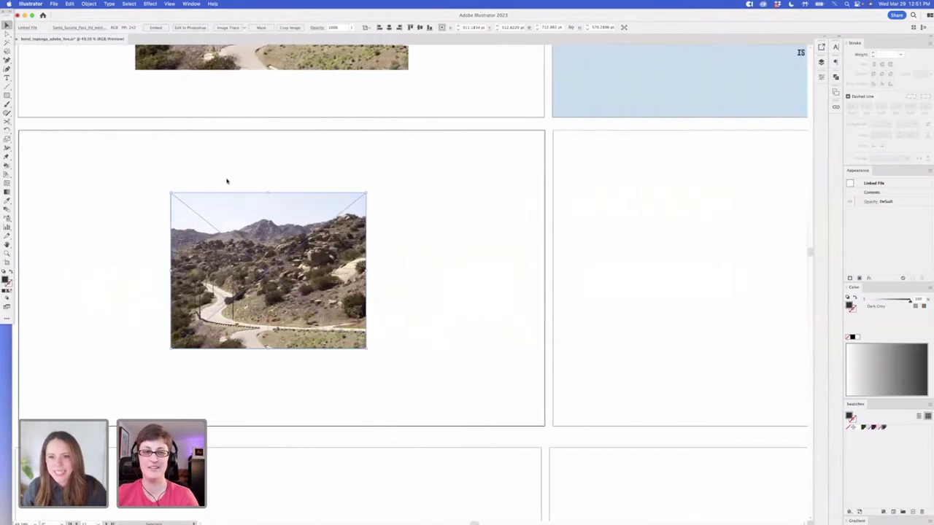
pyautogui.hscroll(2, 523, 222)
pyautogui.click(527, 221)
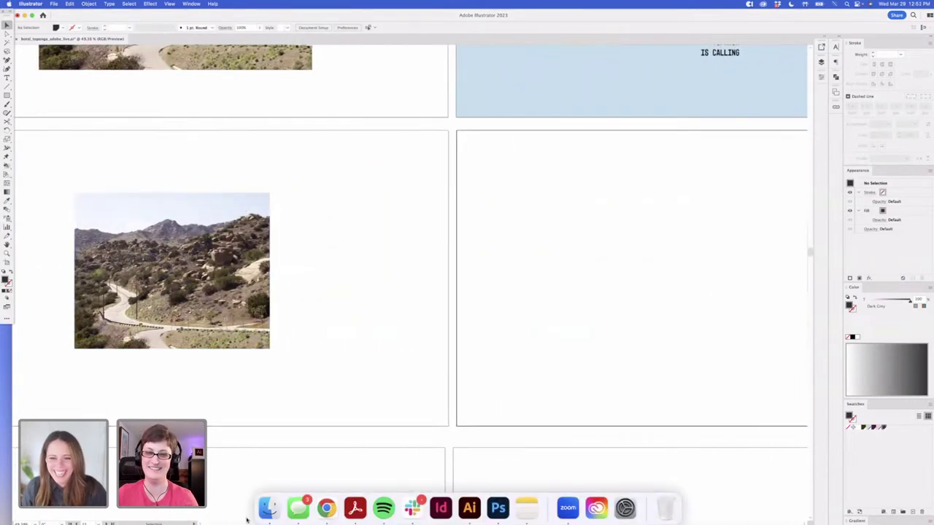
# Switch to Finder and open the Edited folder within Photos in the Assets of the 103_Hotel Topanga folder
pyautogui.click(268, 509)
pyautogui.click(268, 157)
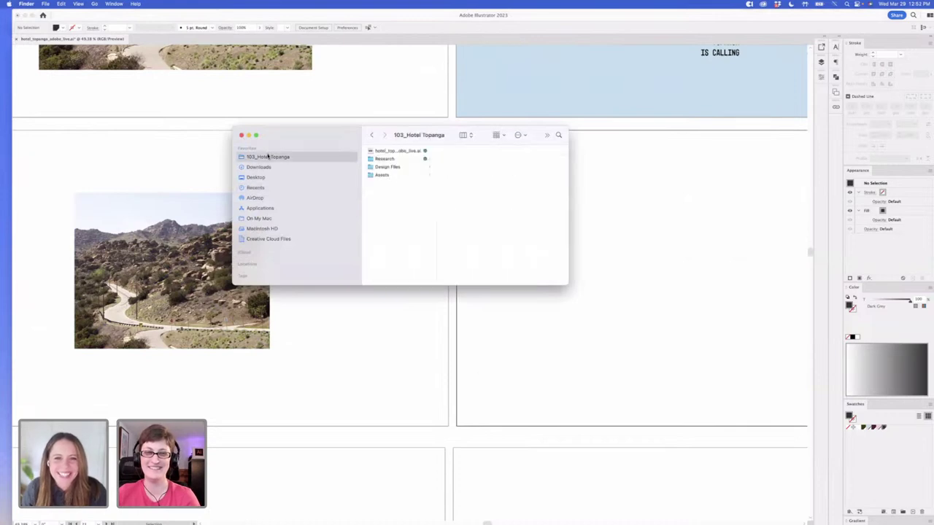
pyautogui.click(399, 167)
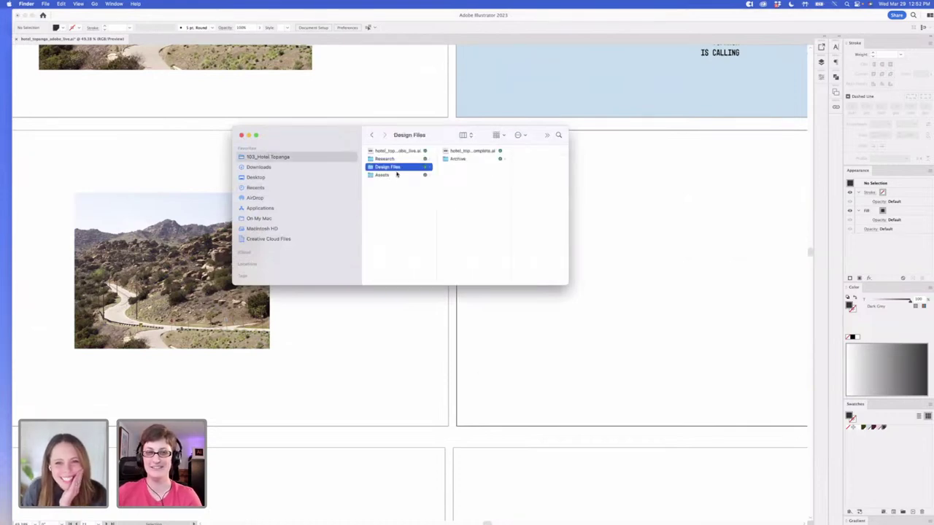
pyautogui.click(397, 175)
pyautogui.click(470, 169)
pyautogui.click(518, 166)
pyautogui.click(522, 151)
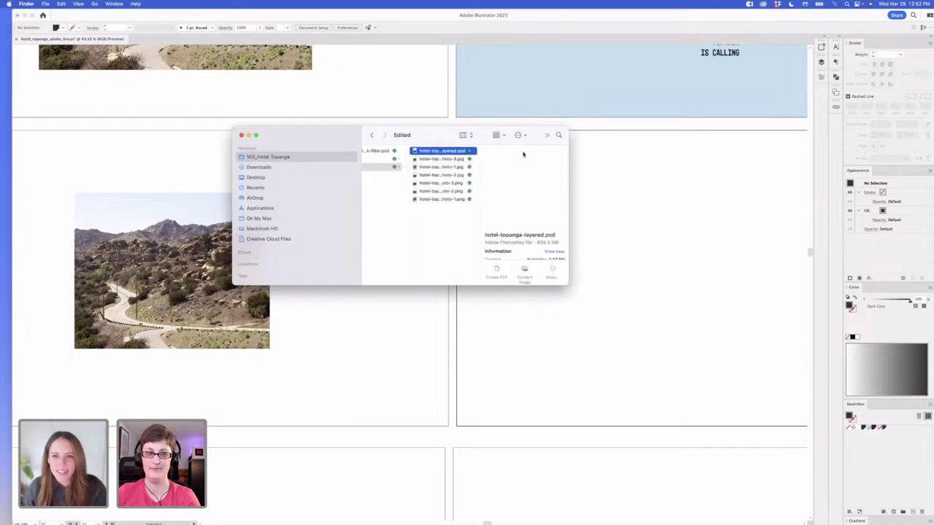
# Place hotel-topanga-photo-1.jpg from the Edited folder onto the Illustrator artboard holding the original canyon road photo
pyautogui.click(468, 159)
pyautogui.moveTo(449, 134); pyautogui.dragTo(532, 130)
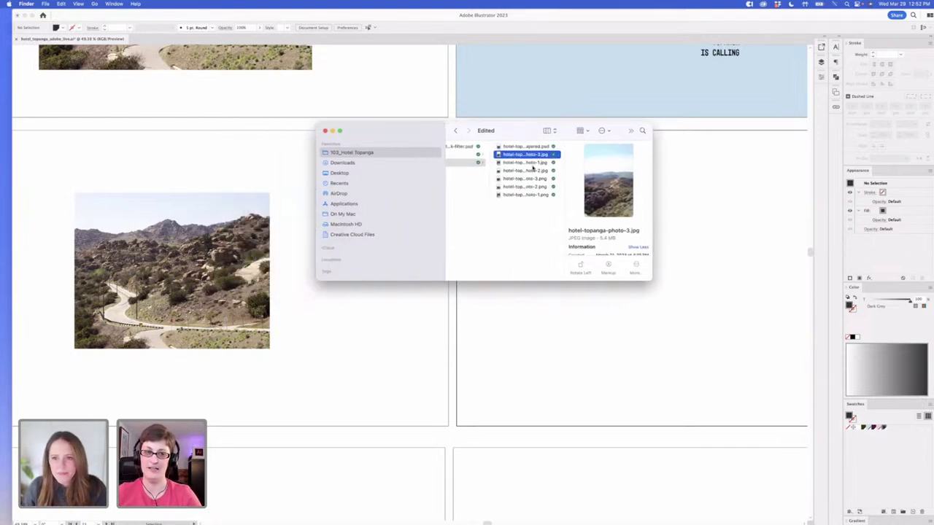
pyautogui.click(531, 163)
pyautogui.moveTo(351, 362); pyautogui.dragTo(351, 362)
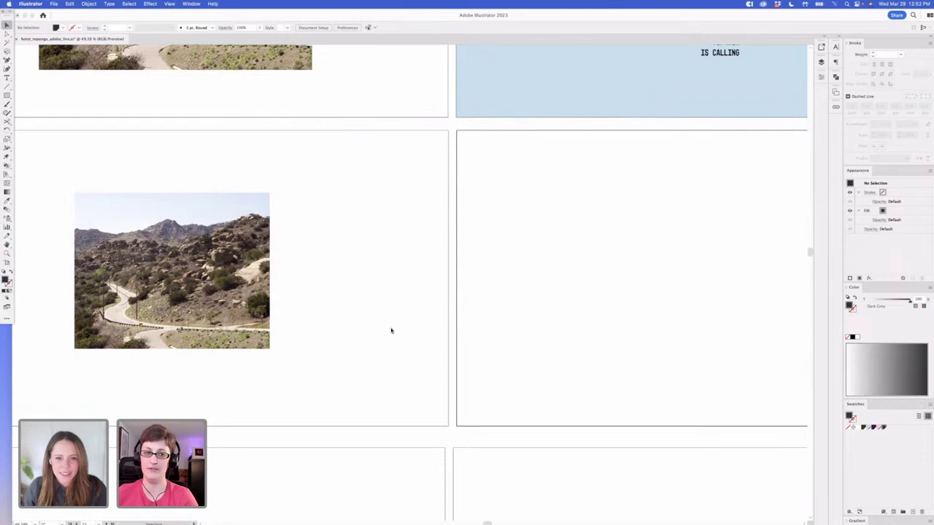
pyautogui.moveTo(392, 340); pyautogui.dragTo(340, 318)
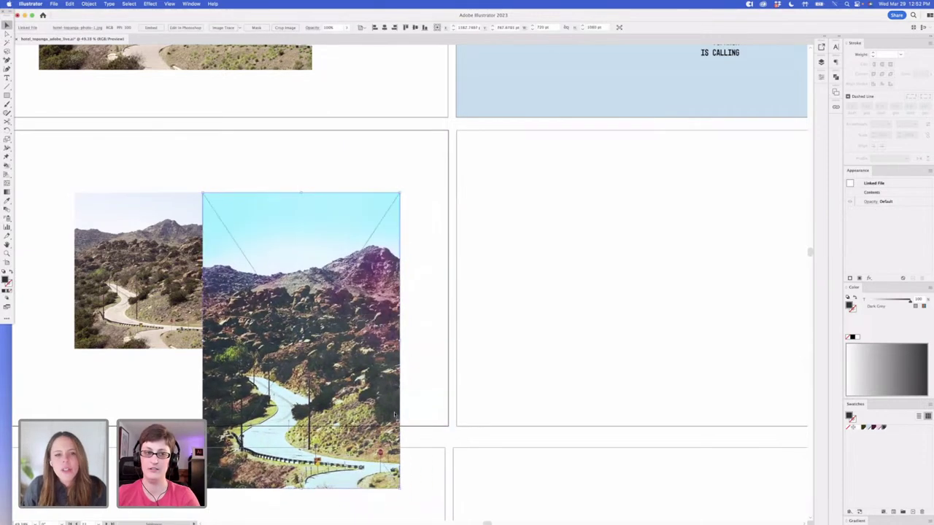
# Scale the edited road photo to the original's height and overlay it flush with the original's right edge as a before-and-after
pyautogui.moveTo(401, 487); pyautogui.dragTo(307, 349)
pyautogui.click(340, 383)
pyautogui.moveTo(340, 388); pyautogui.dragTo(531, 393)
pyautogui.moveTo(482, 335); pyautogui.dragTo(414, 321)
pyautogui.click(619, 368)
pyautogui.moveTo(641, 370); pyautogui.dragTo(431, 365)
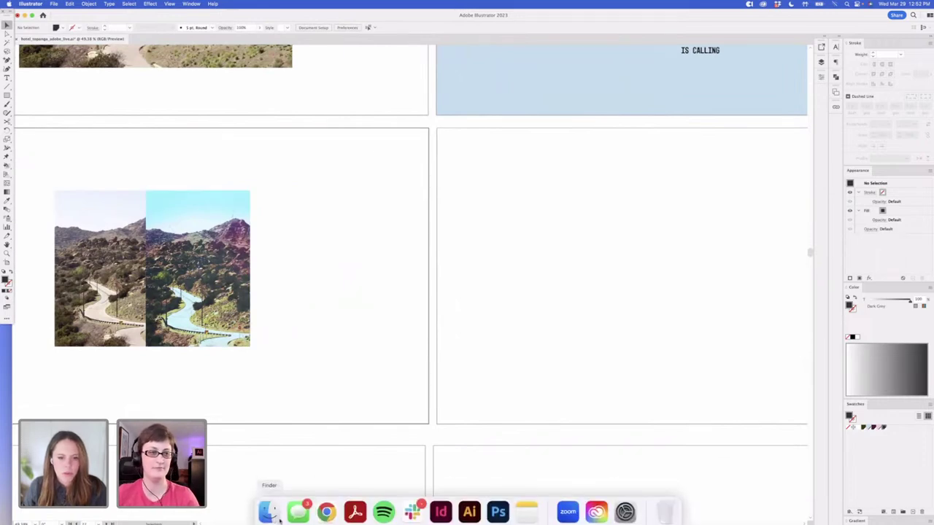
# Place hotel-topanga-photo-1.jpg, hotel-topanga-photo-2.jpg and hotel-topanga-photo-3.jpg from the Edited folder onto the neighbouring empty artboard
pyautogui.click(267, 512)
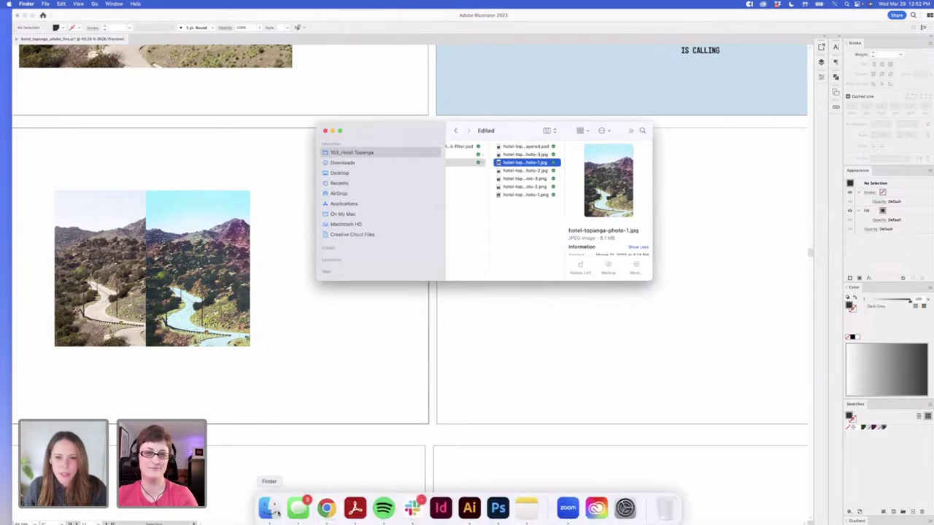
pyautogui.click(524, 171)
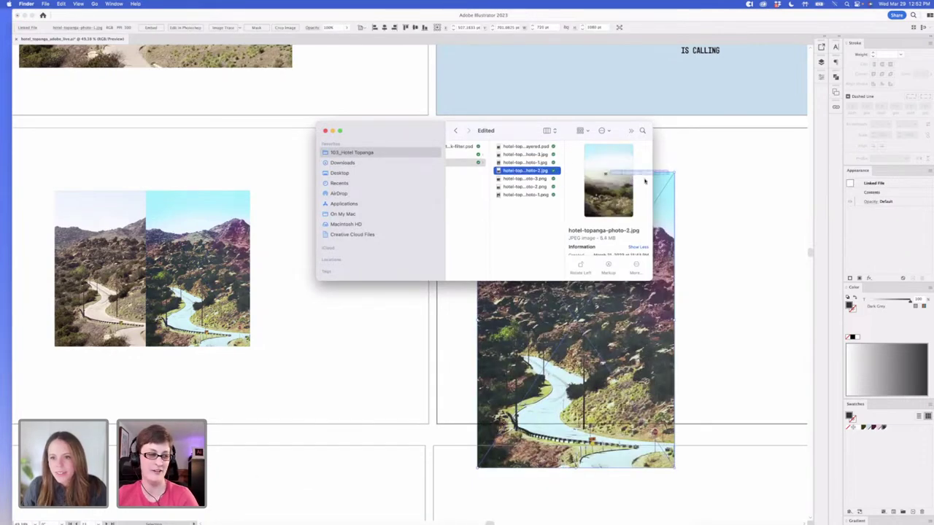
pyautogui.moveTo(711, 249); pyautogui.dragTo(710, 251)
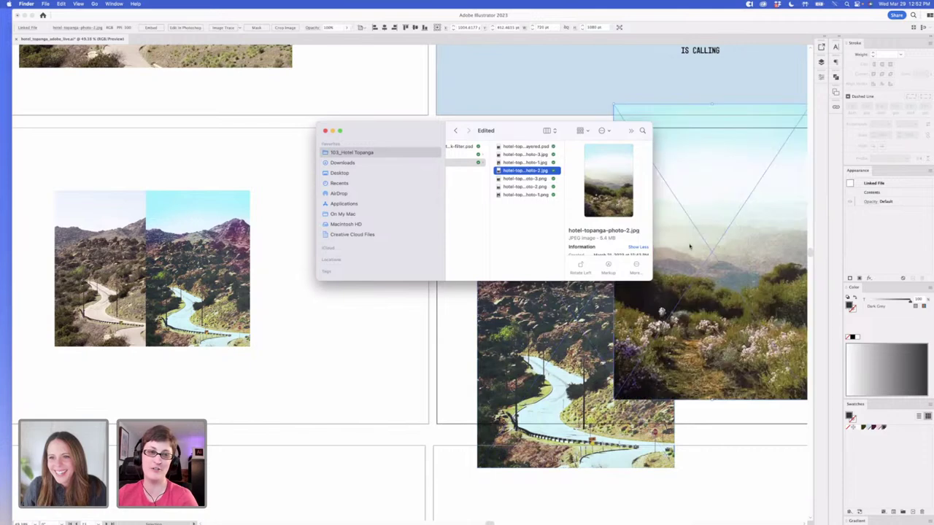
pyautogui.moveTo(530, 136); pyautogui.dragTo(692, 289)
pyautogui.click(381, 128)
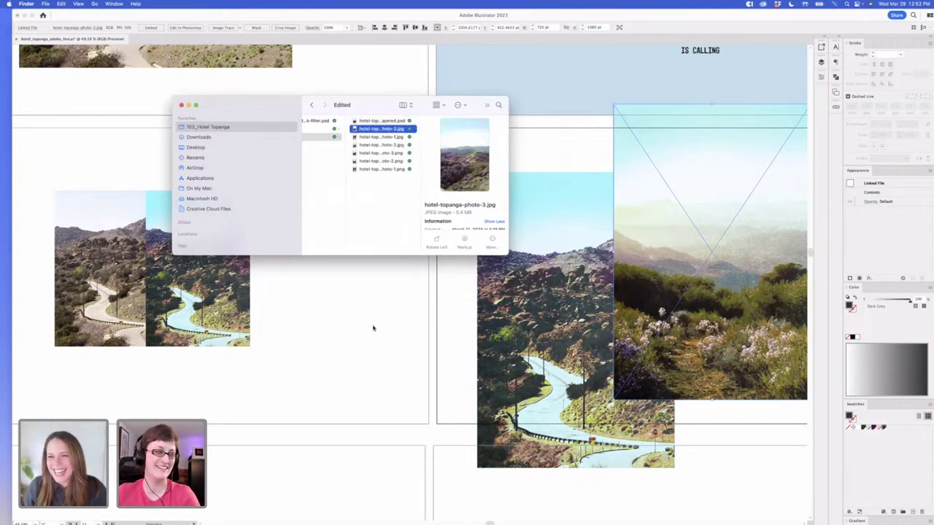
pyautogui.hscroll(5, 437, 324)
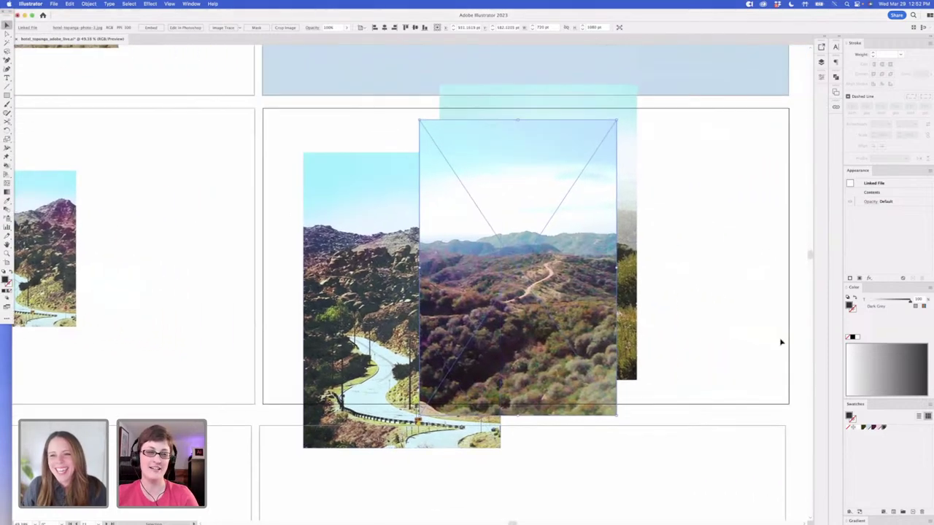
# Arrange the three edited photos side by side, scale them down together and center the row on the artboard
pyautogui.moveTo(534, 298); pyautogui.dragTo(762, 266)
pyautogui.moveTo(386, 308); pyautogui.dragTo(310, 241)
pyautogui.keyDown('shift'); pyautogui.click(546, 259); pyautogui.keyUp('shift')
pyautogui.keyDown('shift'); pyautogui.click(662, 259); pyautogui.keyUp('shift')
pyautogui.moveTo(229, 87); pyautogui.dragTo(340, 138)
pyautogui.moveTo(579, 194); pyautogui.dragTo(594, 219)
pyautogui.click(674, 153)
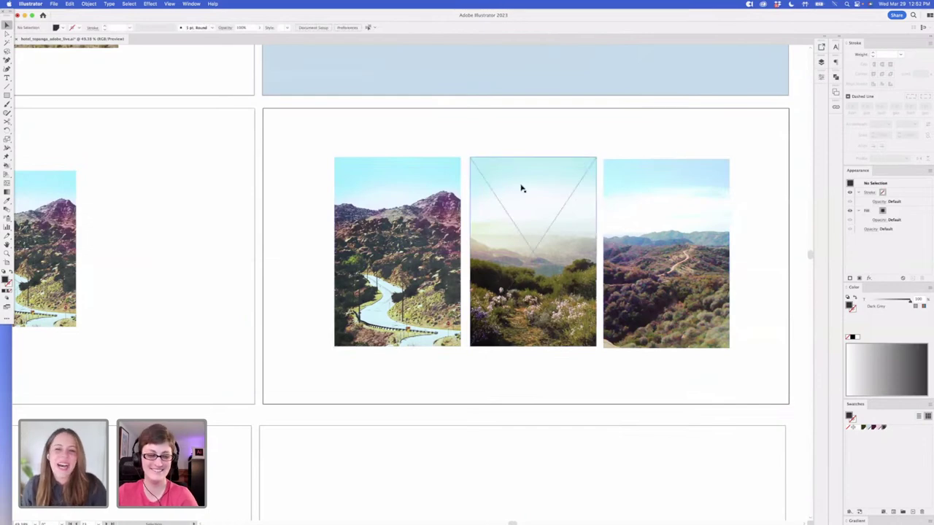
pyautogui.moveTo(521, 185); pyautogui.dragTo(522, 185)
pyautogui.click(689, 136)
pyautogui.click(692, 194)
pyautogui.click(673, 140)
# Review the photography artboards, comparing the vintage postcards with the before-and-after pair and the three edited photos
pyautogui.scroll(-2, 672, 139)
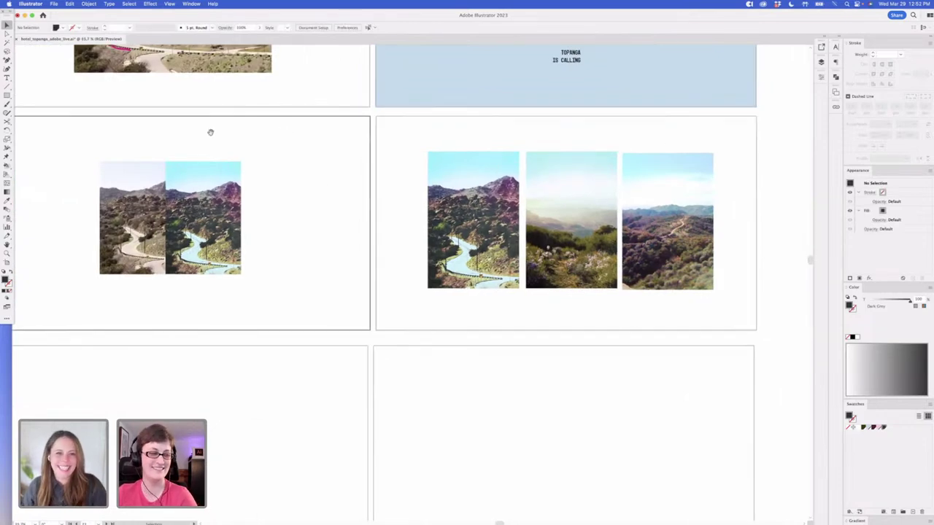
pyautogui.moveTo(203, 134); pyautogui.dragTo(336, 149)
pyautogui.moveTo(167, 174); pyautogui.dragTo(352, 164)
pyautogui.moveTo(331, 225); pyautogui.dragTo(373, 224)
pyautogui.moveTo(570, 147); pyautogui.dragTo(318, 224)
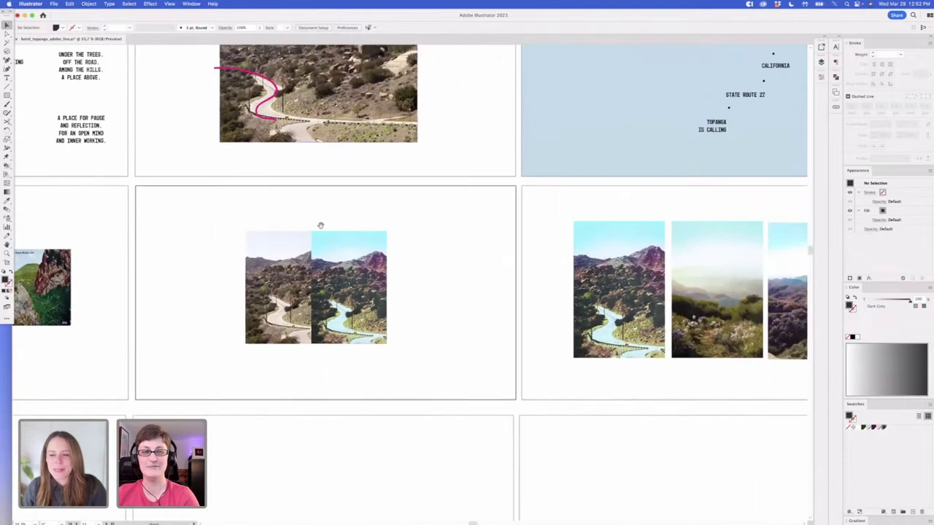
pyautogui.moveTo(197, 256); pyautogui.dragTo(450, 195)
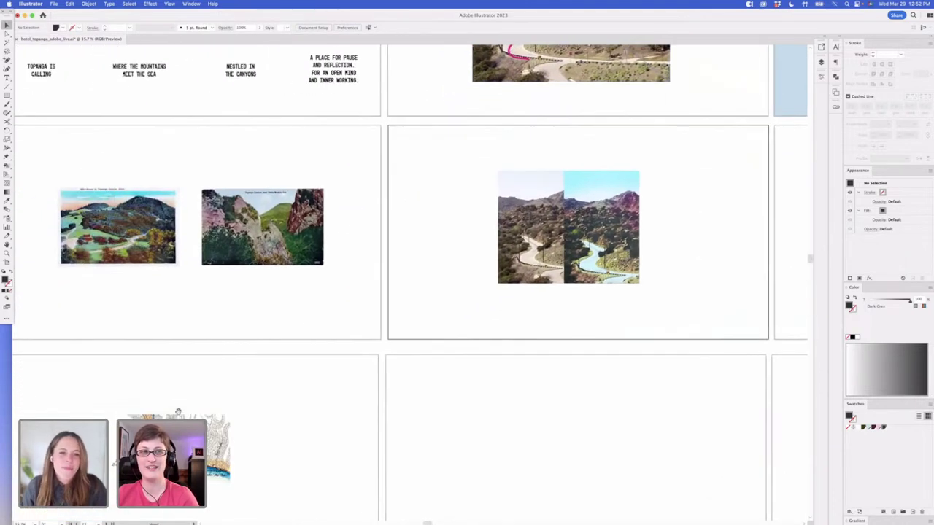
pyautogui.moveTo(190, 382); pyautogui.dragTo(218, 372)
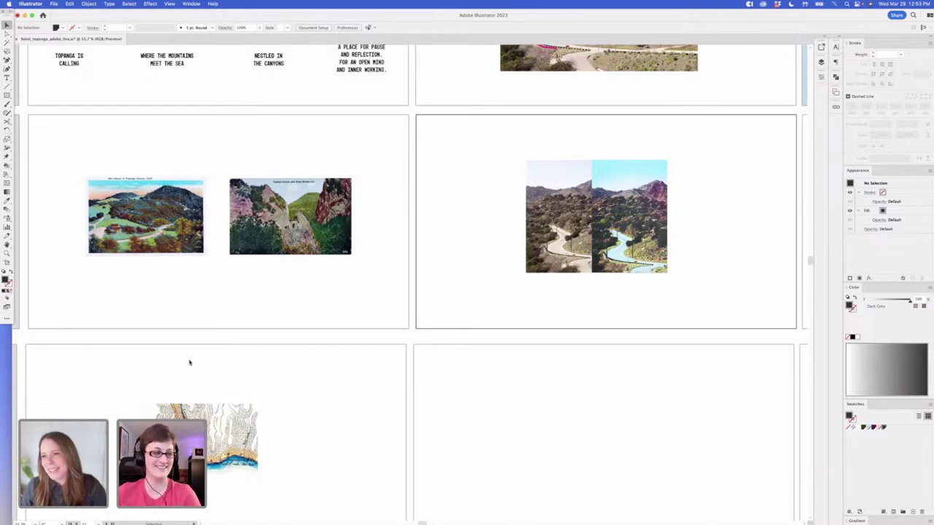
pyautogui.moveTo(209, 362); pyautogui.dragTo(356, 335)
pyautogui.hscroll(-2, 356, 335)
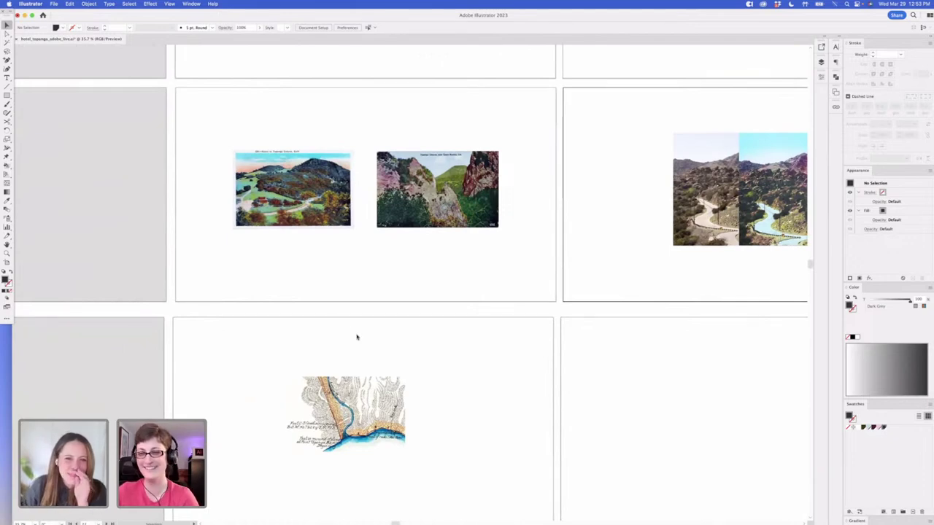
pyautogui.hscroll(1, 357, 337)
pyautogui.hscroll(-5, 357, 337)
pyautogui.scroll(-2, 357, 337)
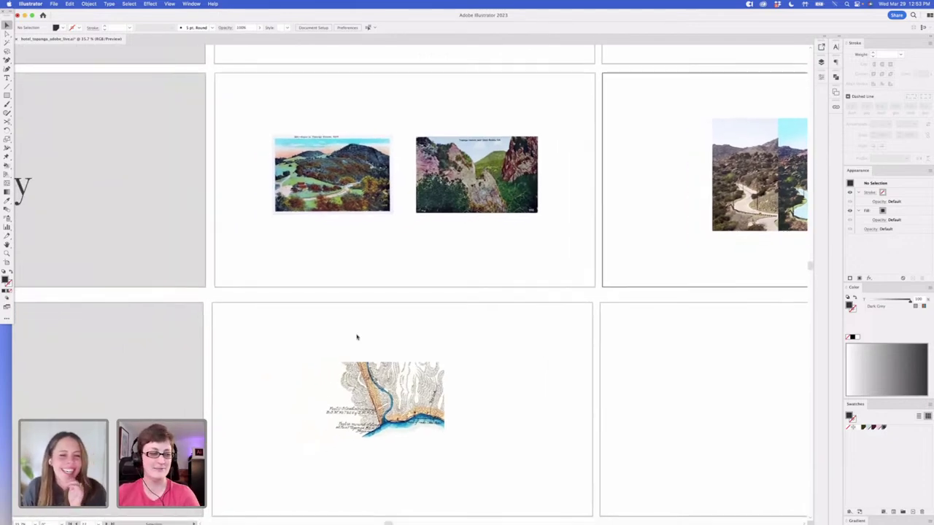
pyautogui.hscroll(4, 356, 337)
pyautogui.scroll(2, 357, 337)
pyautogui.hscroll(15, 356, 337)
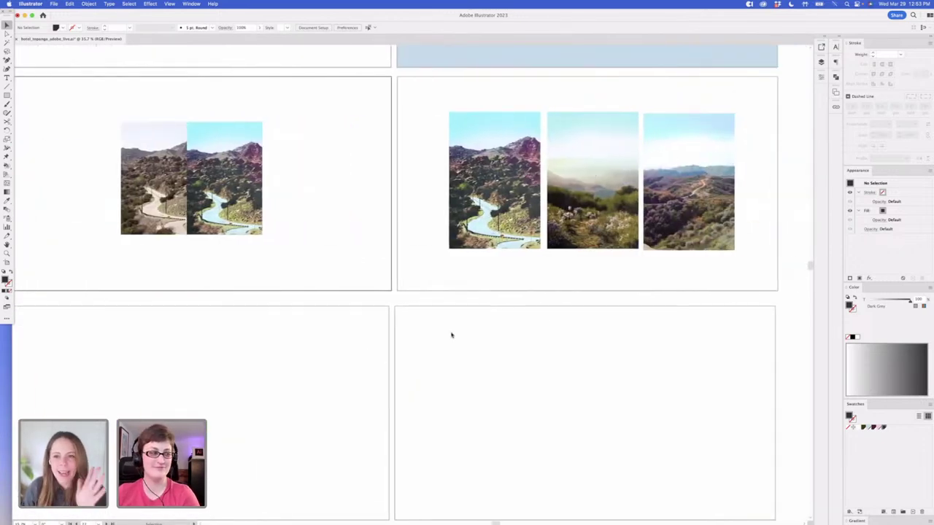
pyautogui.scroll(3, 450, 334)
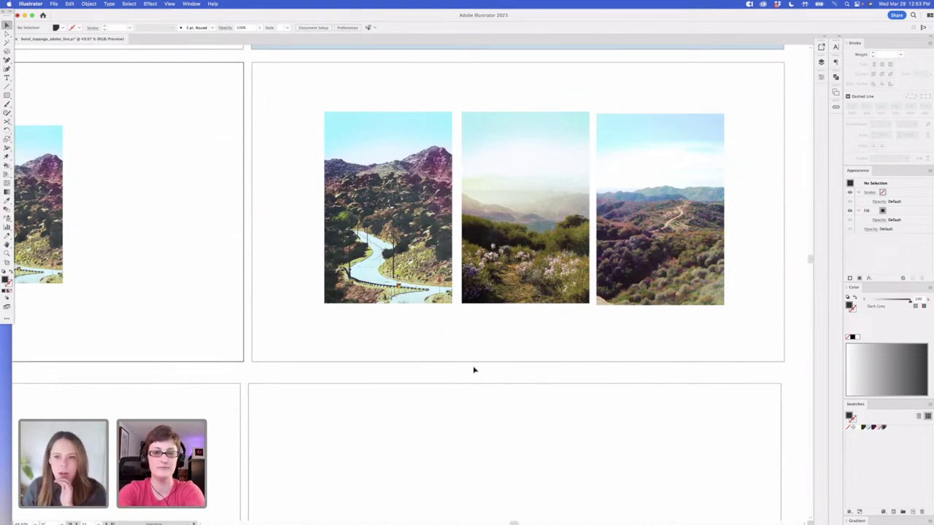
# Look over the brand artboards from the logos and color palette down to the vintage Topanga map reference
pyautogui.hscroll(-15, 474, 370)
pyautogui.scroll(-4, 473, 369)
pyautogui.hscroll(-15, 473, 370)
pyautogui.hscroll(2, 562, 271)
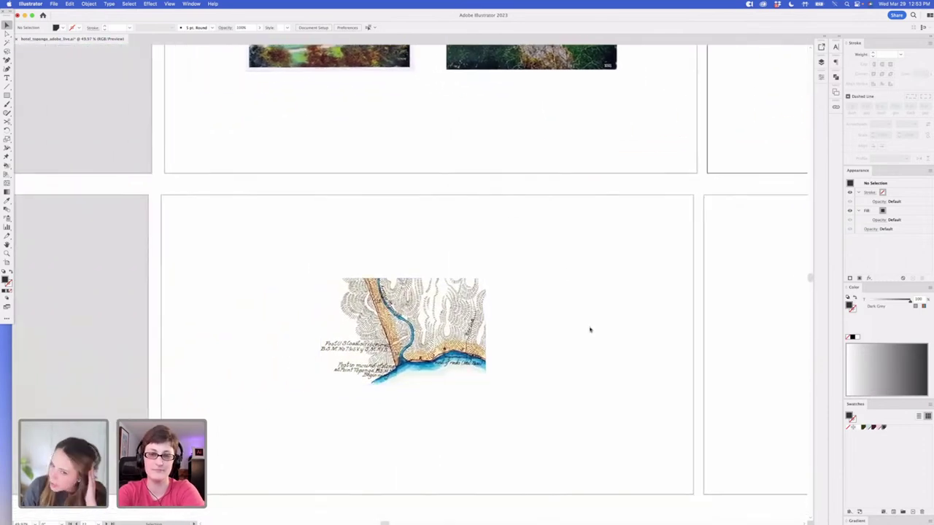
pyautogui.keyDown('alt'); pyautogui.scroll(-8, 590, 330); pyautogui.keyUp('alt')
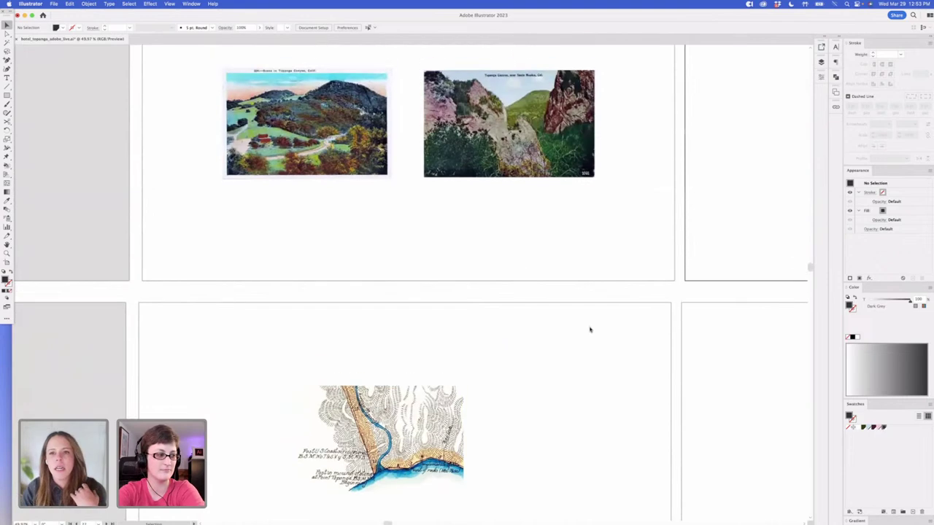
pyautogui.hscroll(4, 590, 329)
pyautogui.scroll(2, 590, 329)
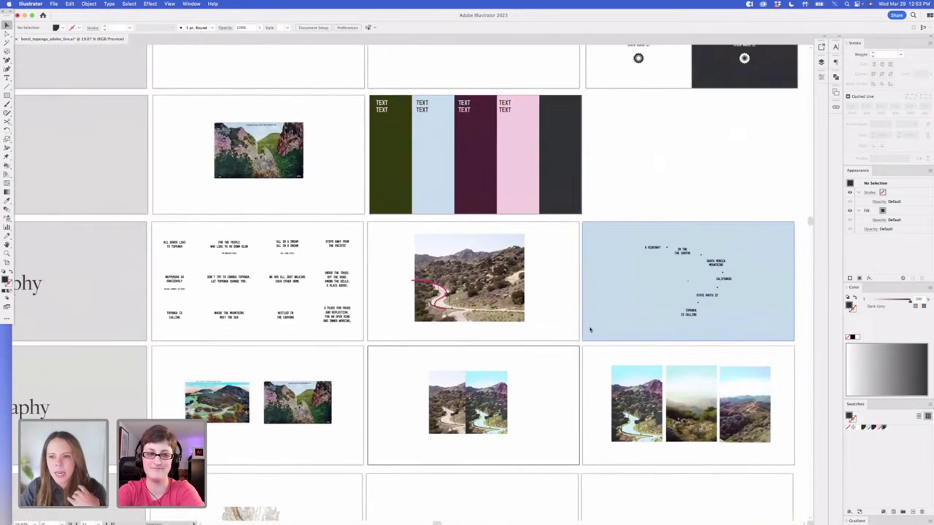
pyautogui.scroll(2, 660, 167)
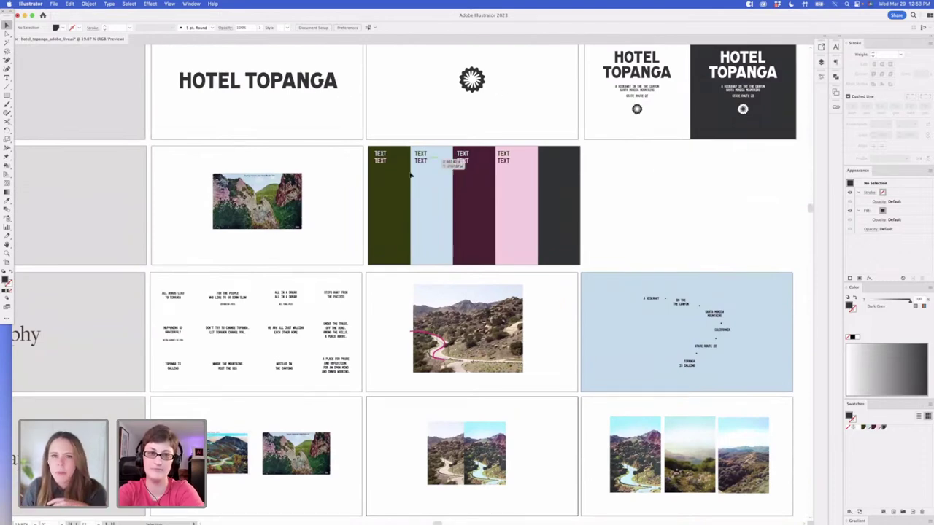
pyautogui.scroll(-6, 358, 206)
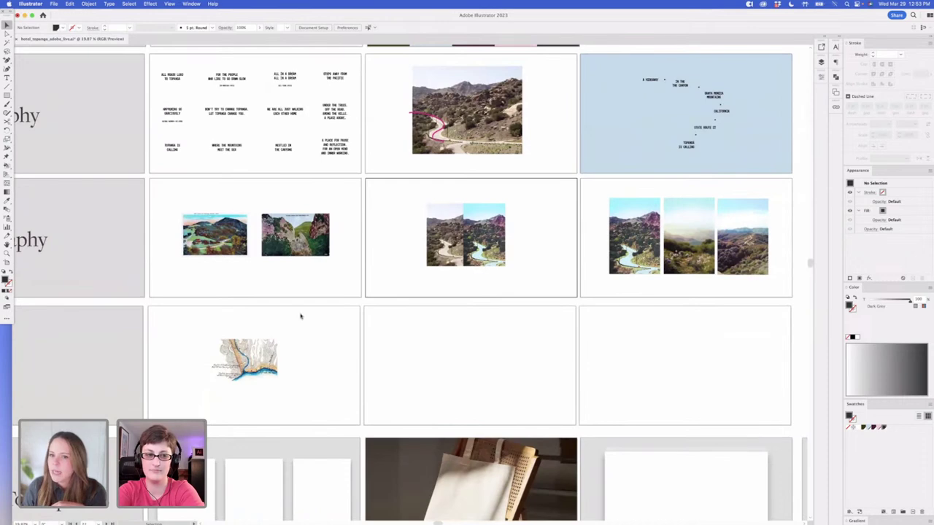
pyautogui.scroll(-2, 308, 304)
pyautogui.scroll(3, 300, 315)
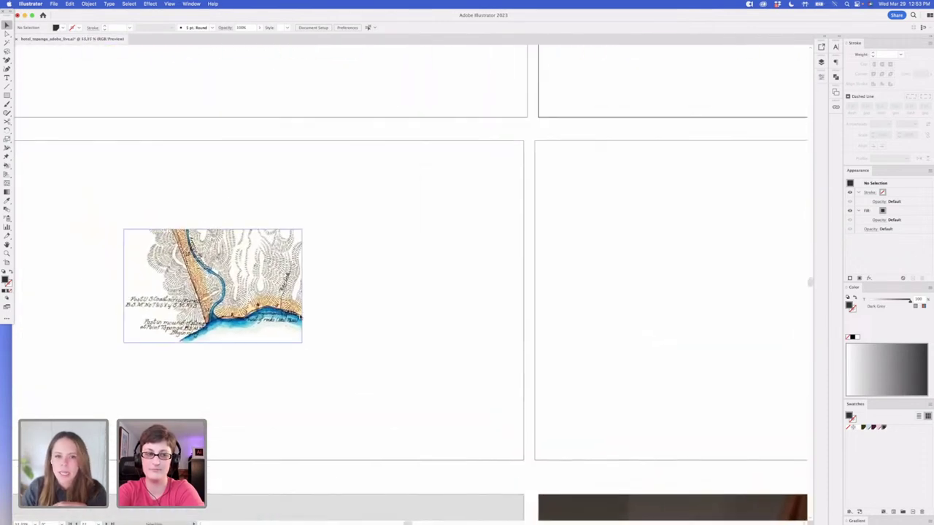
pyautogui.hscroll(-4, 379, 292)
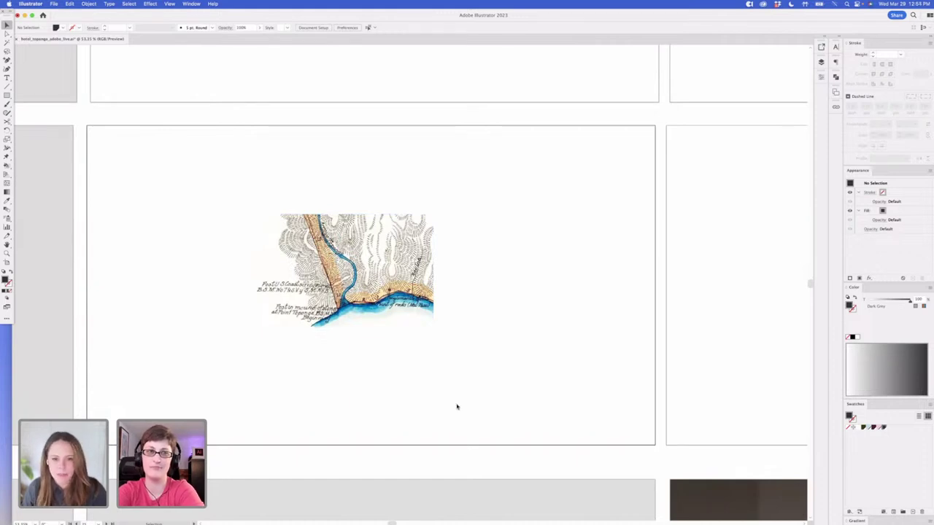
# Find AdobeStock_119879564.ai in the Illustrations folder in Finder and open it in Illustrator
pyautogui.click(268, 520)
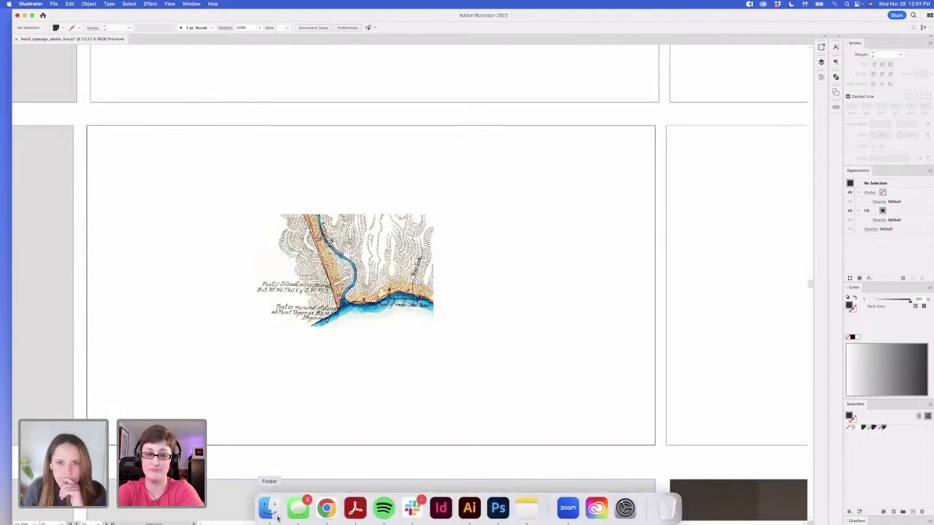
pyautogui.hscroll(-5, 360, 161)
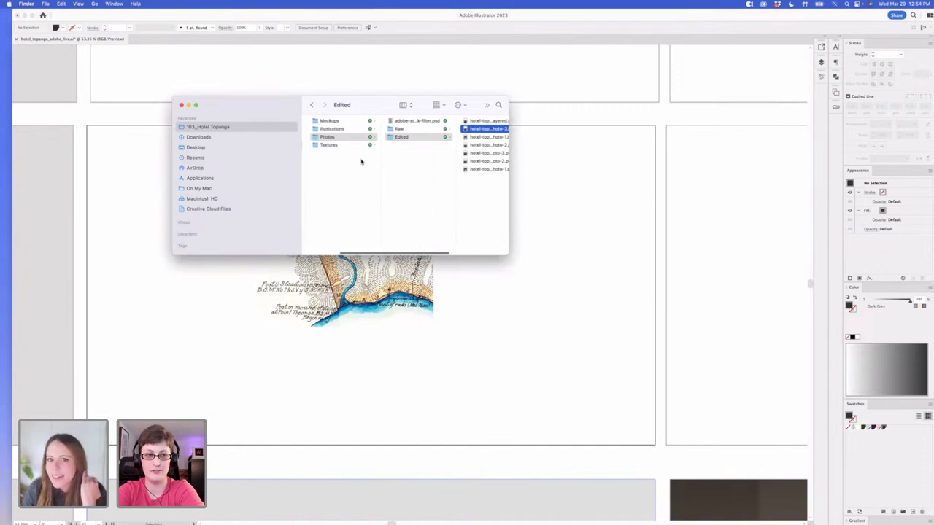
pyautogui.click(340, 129)
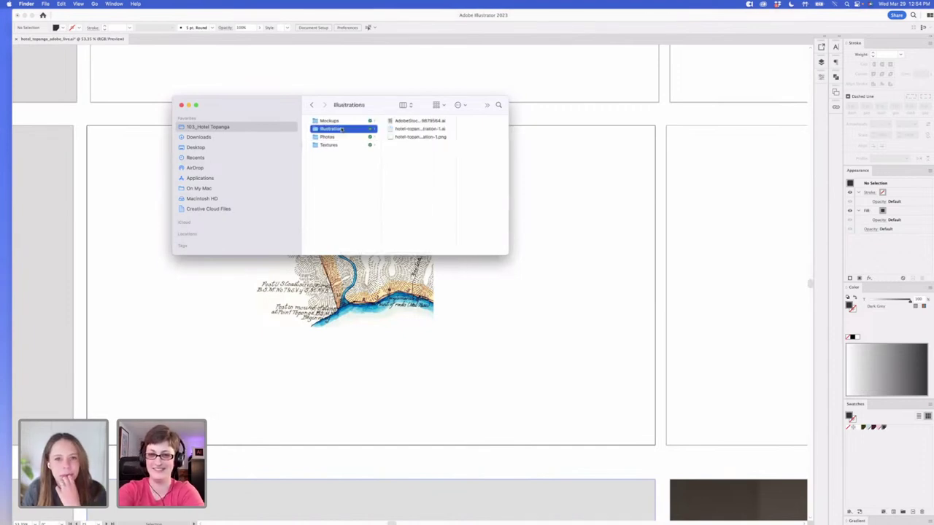
pyautogui.click(407, 122)
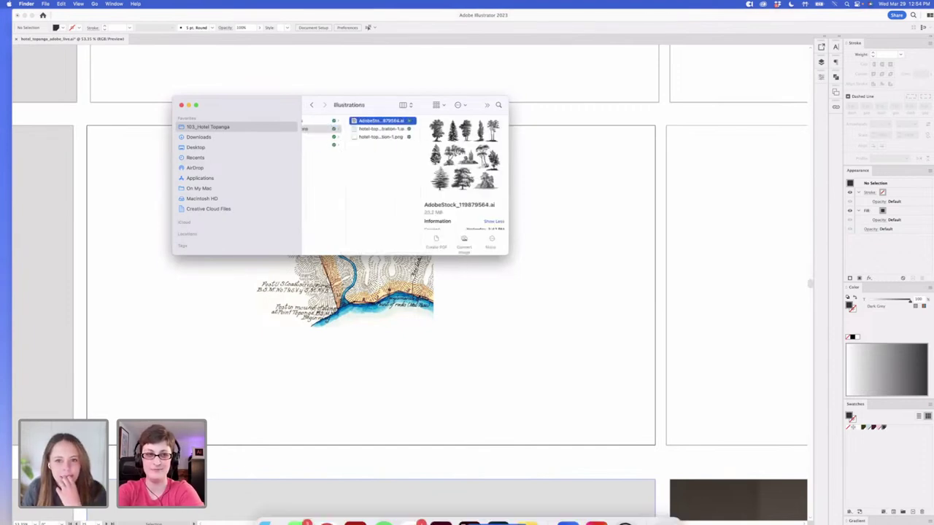
pyautogui.click(471, 507)
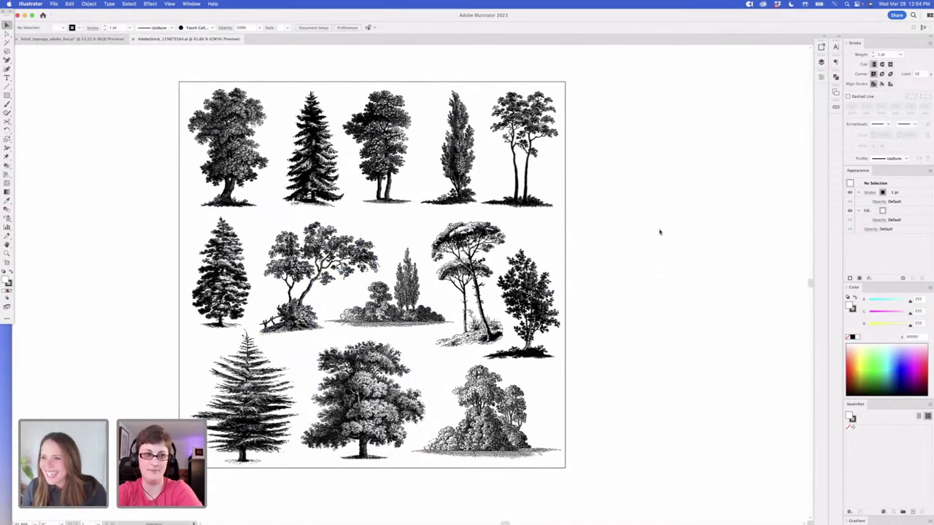
# Copy the engraved leaning tree with the small fence out of the stock sheet onto the empty canvas beside it
pyautogui.hscroll(2, 660, 232)
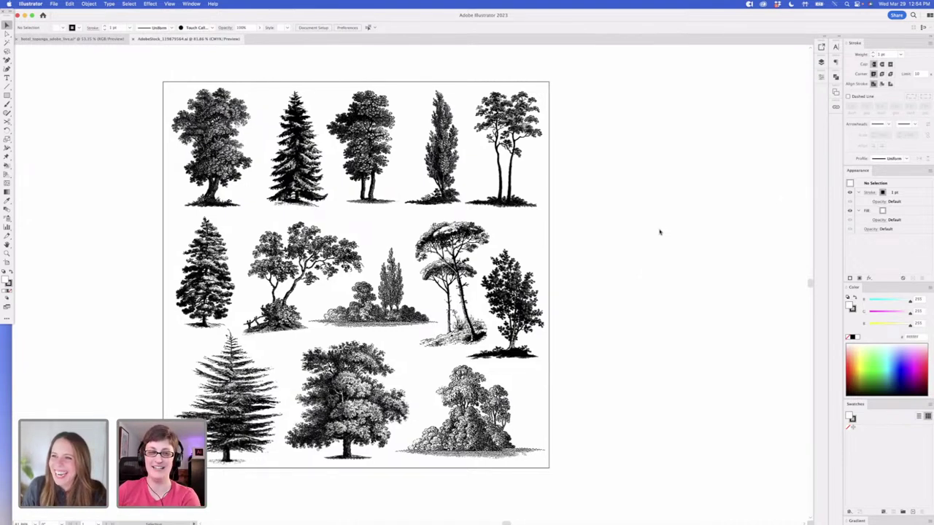
pyautogui.hscroll(5, 659, 232)
pyautogui.click(248, 255)
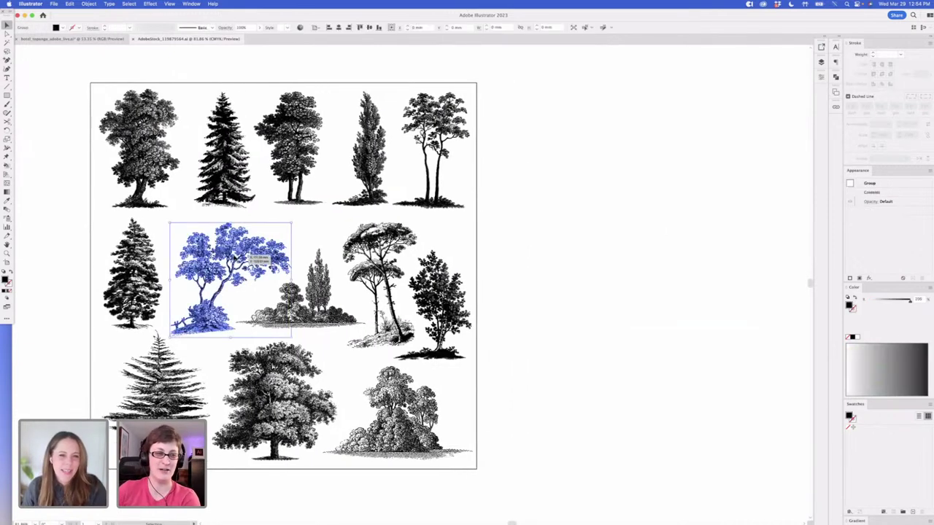
pyautogui.click(601, 230)
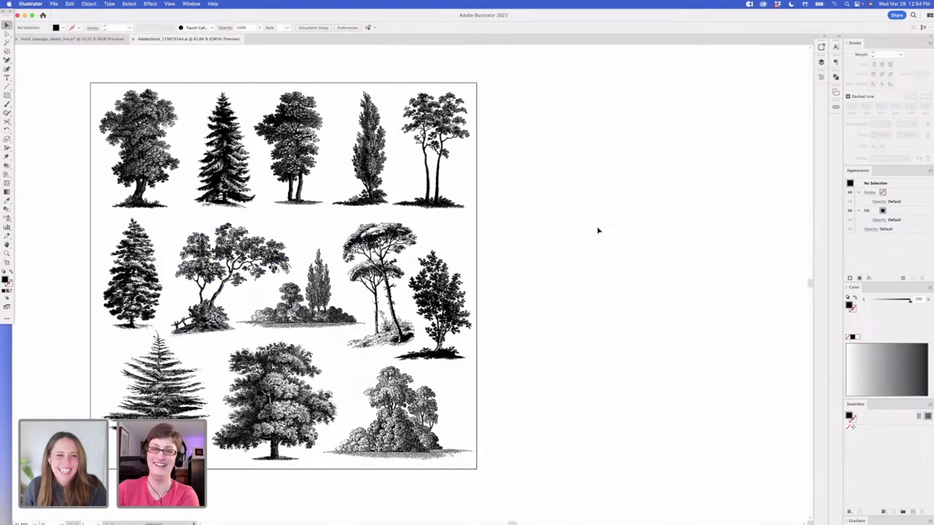
pyautogui.click(219, 271)
pyautogui.click(577, 238)
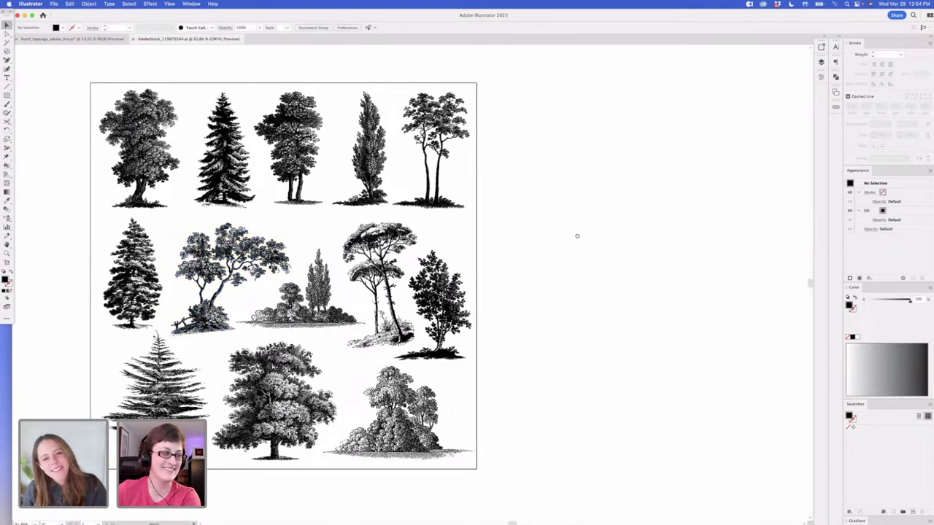
pyautogui.scroll(-2, 573, 240)
pyautogui.scroll(1, 438, 244)
pyautogui.click(195, 268)
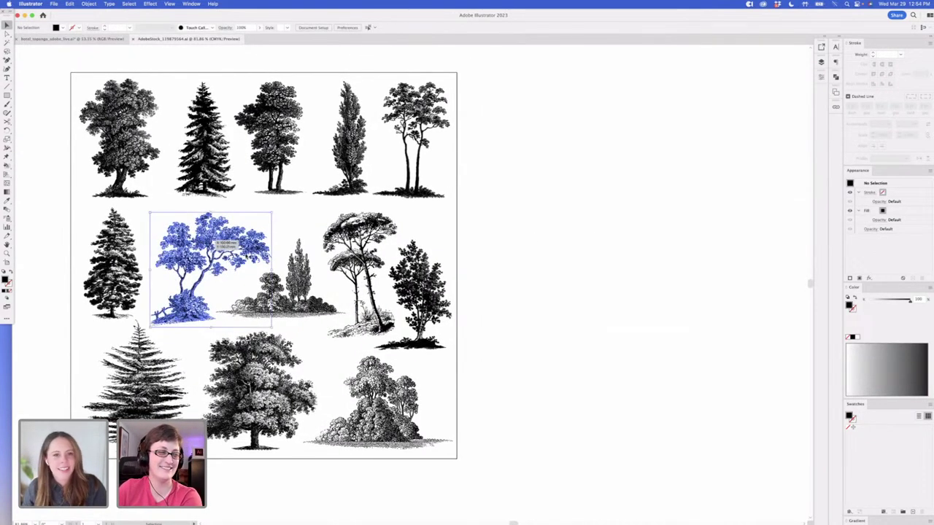
pyautogui.click(467, 222)
pyautogui.moveTo(198, 264); pyautogui.dragTo(542, 256)
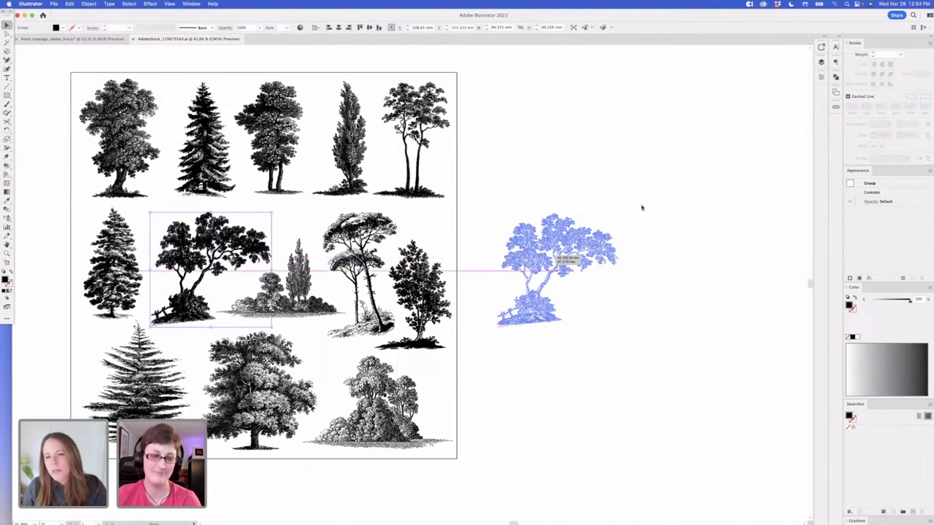
# Enlarge the copied tree to about 292 by 276 mm and reposition it beside the stock sheet
pyautogui.moveTo(660, 219); pyautogui.dragTo(471, 242)
pyautogui.moveTo(465, 210); pyautogui.dragTo(699, 101)
pyautogui.moveTo(624, 352); pyautogui.dragTo(685, 417)
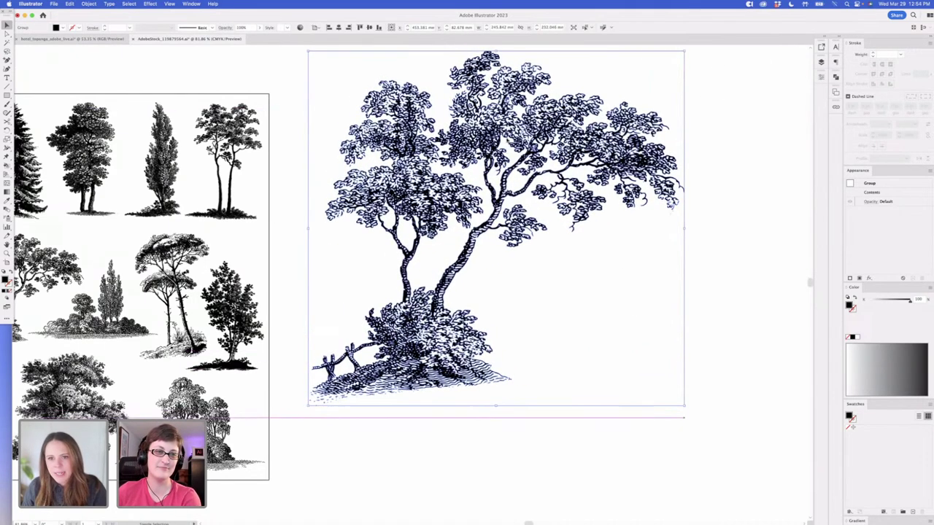
pyautogui.moveTo(502, 138); pyautogui.dragTo(512, 180)
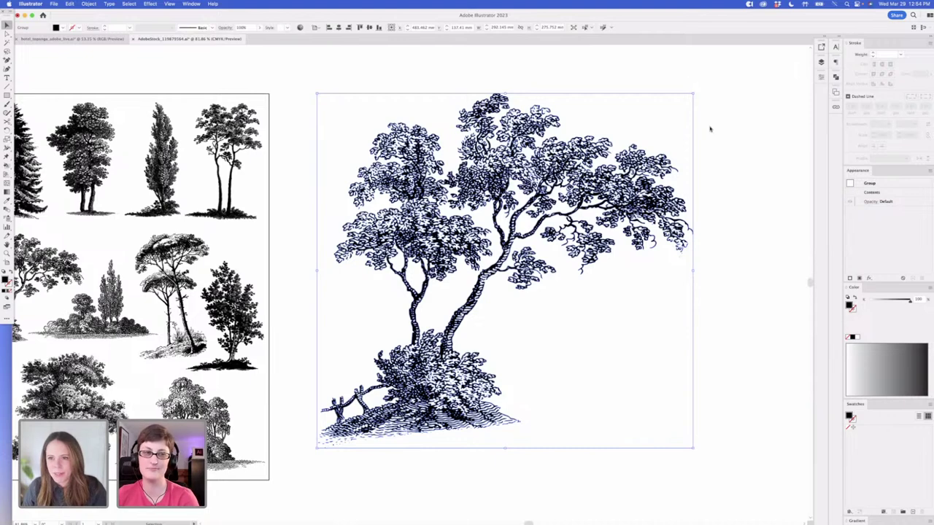
pyautogui.click(733, 137)
pyautogui.moveTo(495, 177); pyautogui.dragTo(395, 193)
# Swap the enlarged tree's fill and stroke so it is drawn as outlines, and set the stroke weight to 0.5 pt
pyautogui.click(391, 193)
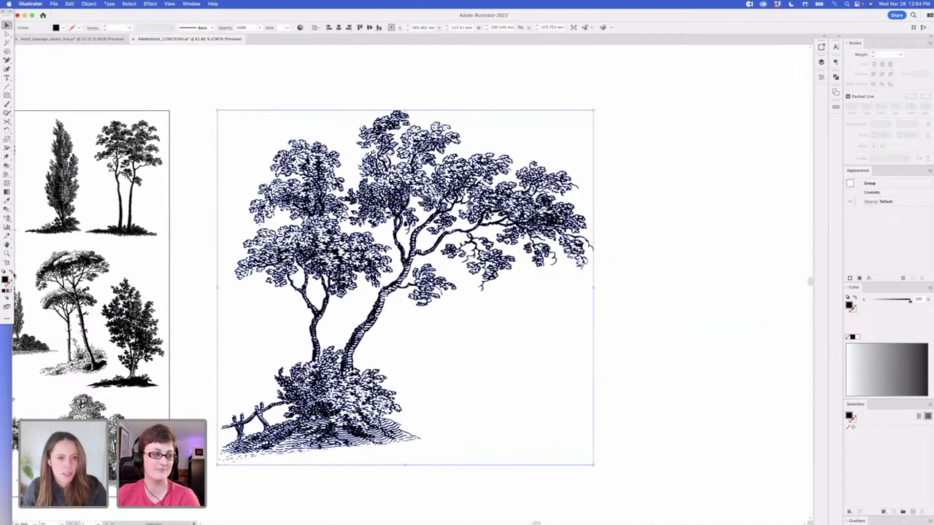
pyautogui.hotkey('shift', 'x')
pyautogui.click(538, 91)
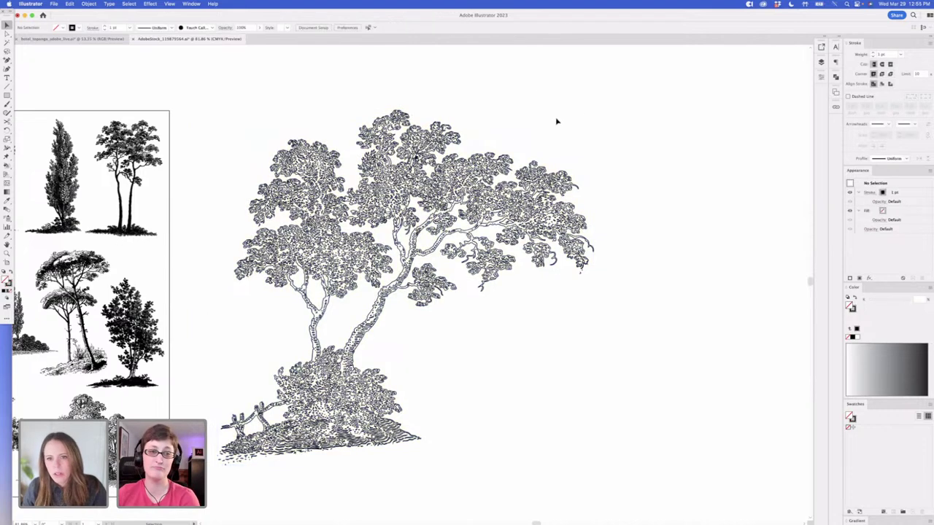
pyautogui.click(438, 178)
pyautogui.doubleClick(120, 28)
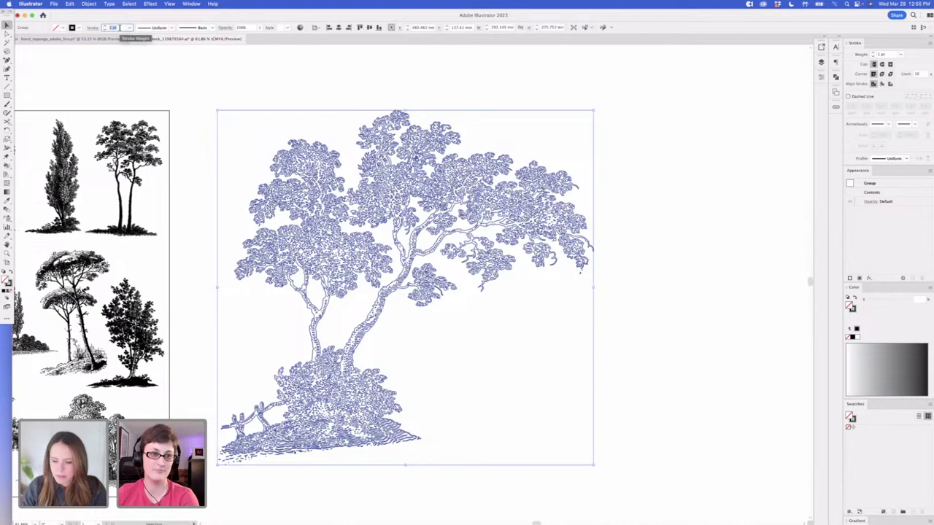
pyautogui.write('0.5')
pyautogui.press('Return')
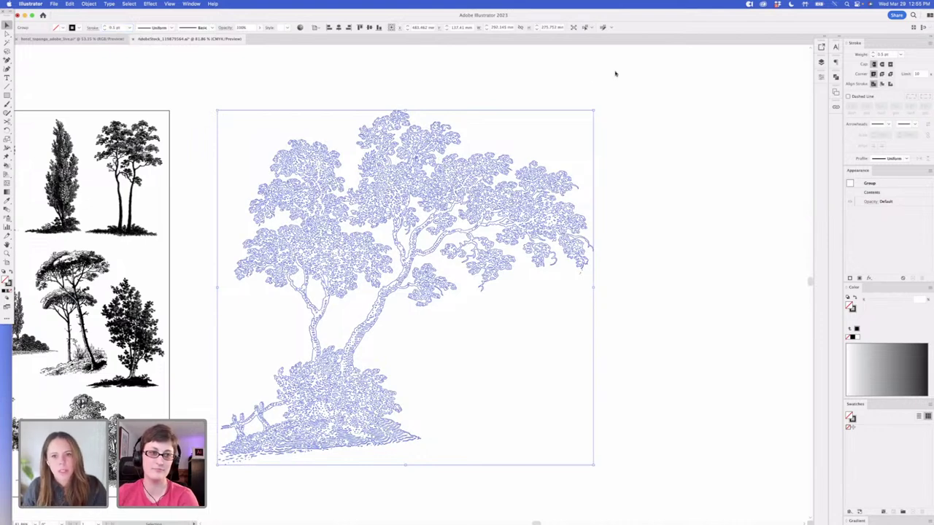
pyautogui.click(639, 80)
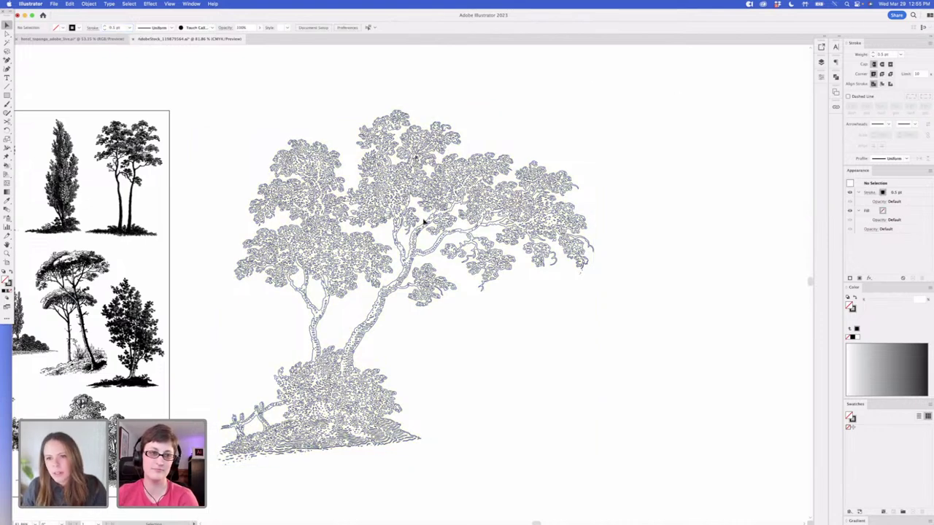
# Turn the tree's outline into a dashed line and set the dash length to 2 pt
pyautogui.click(458, 196)
pyautogui.click(848, 96)
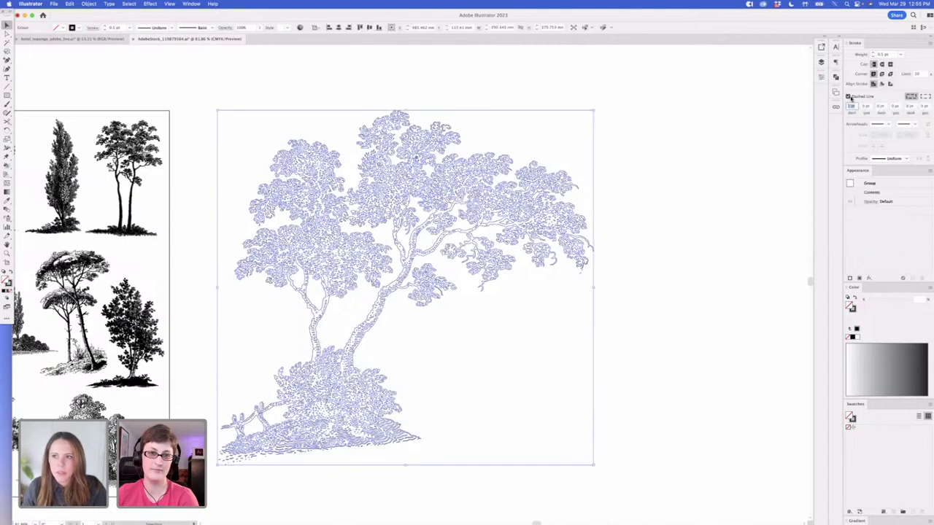
pyautogui.click(574, 93)
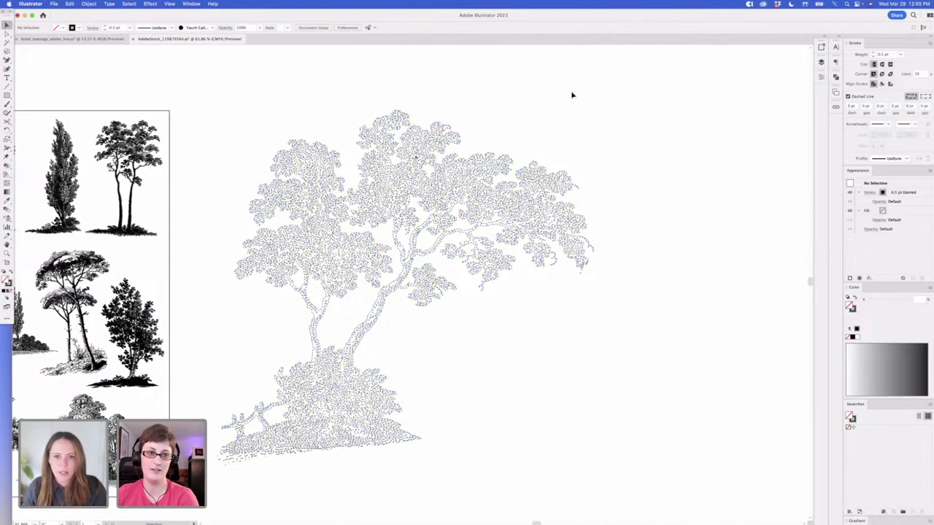
pyautogui.scroll(6, 560, 160)
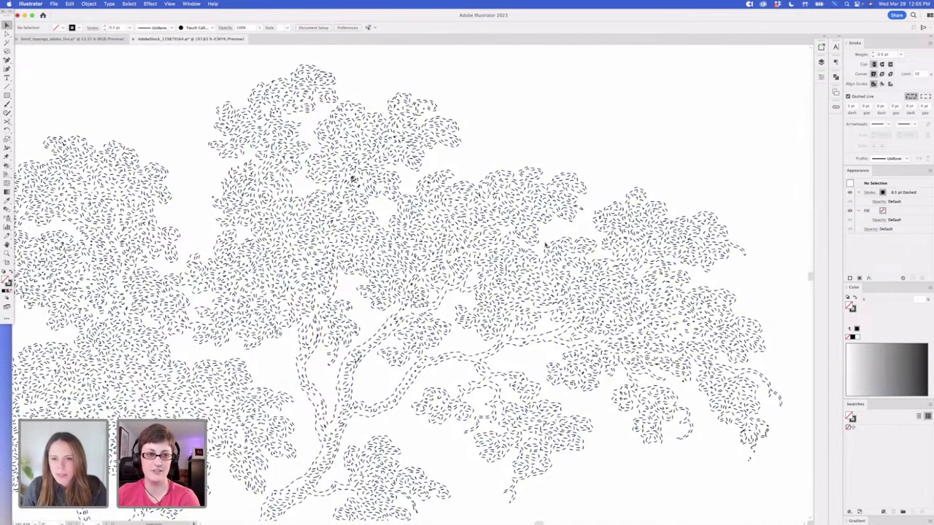
pyautogui.click(535, 229)
pyautogui.moveTo(848, 107); pyautogui.dragTo(844, 108)
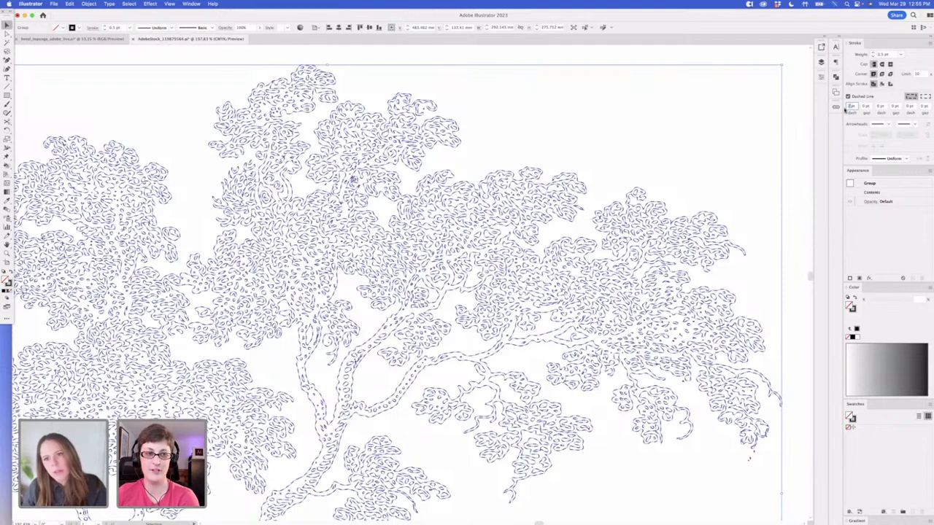
pyautogui.write('2')
pyautogui.click(639, 58)
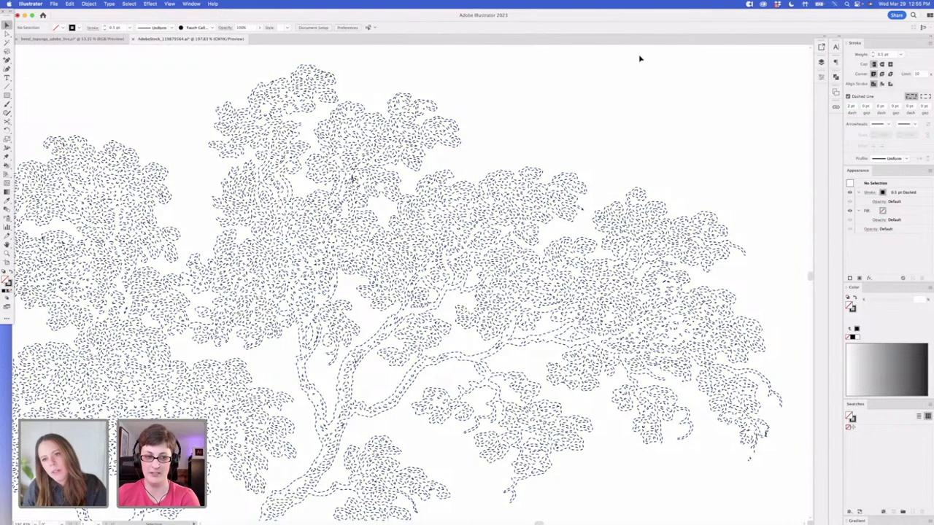
# Check the dashed linework up close and give the tree's stroke round caps
pyautogui.click(368, 157)
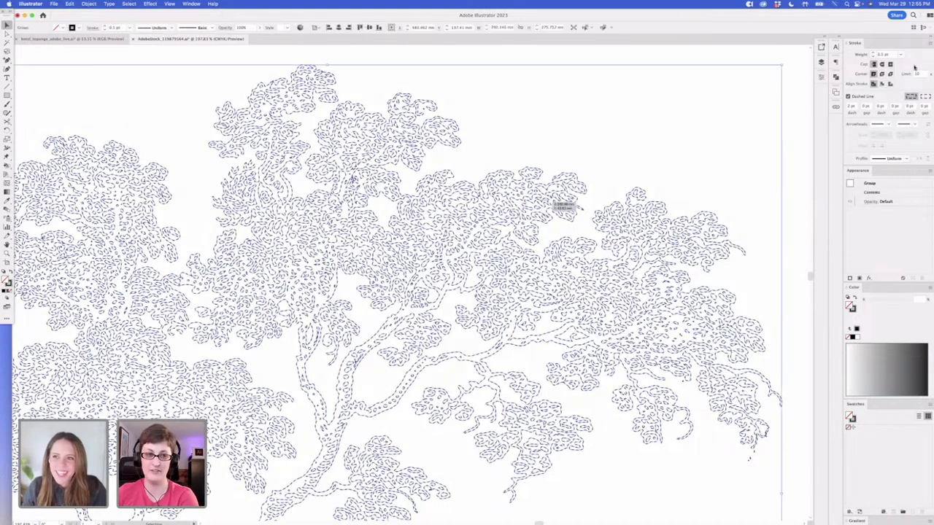
pyautogui.click(537, 63)
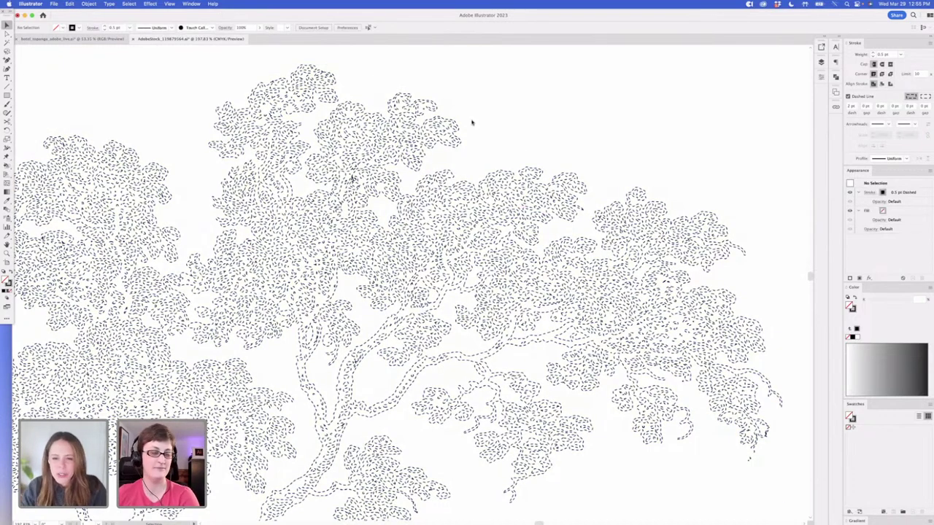
pyautogui.scroll(-3, 472, 123)
pyautogui.scroll(5, 471, 122)
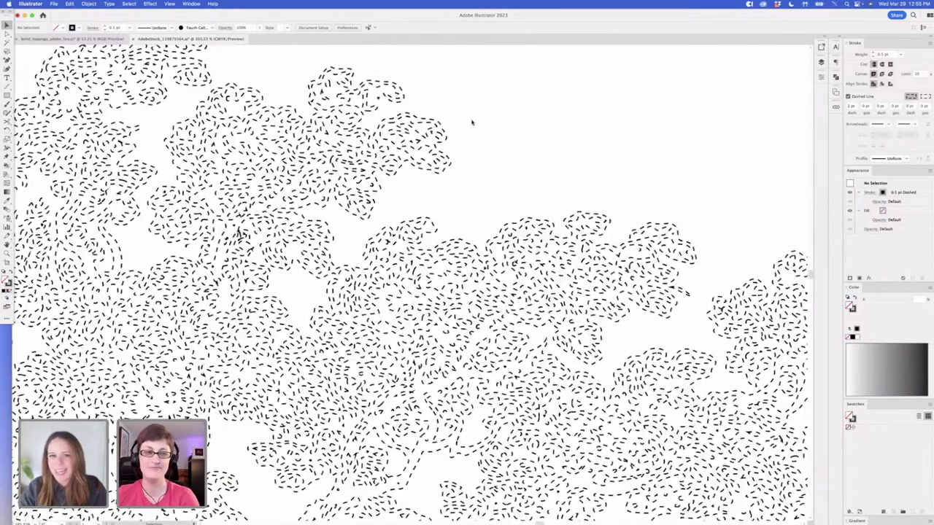
pyautogui.scroll(-5, 471, 123)
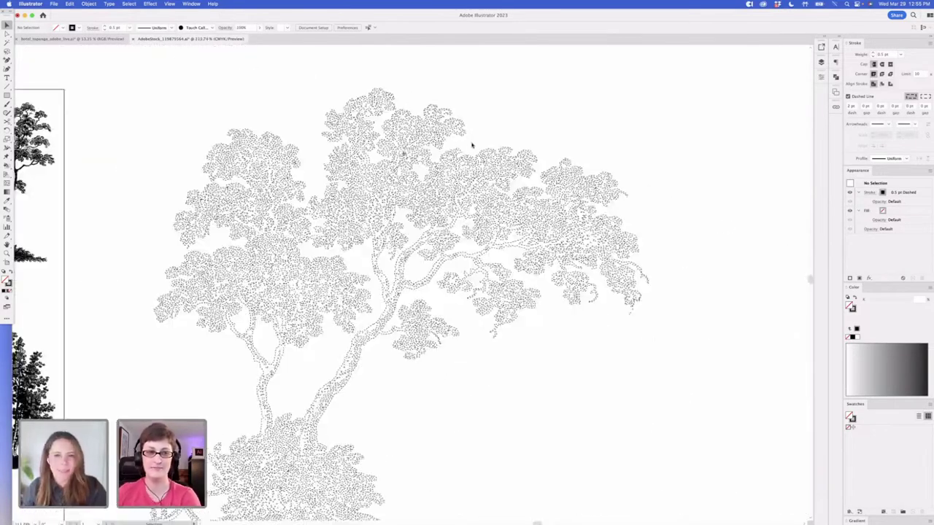
pyautogui.click(469, 163)
pyautogui.click(881, 64)
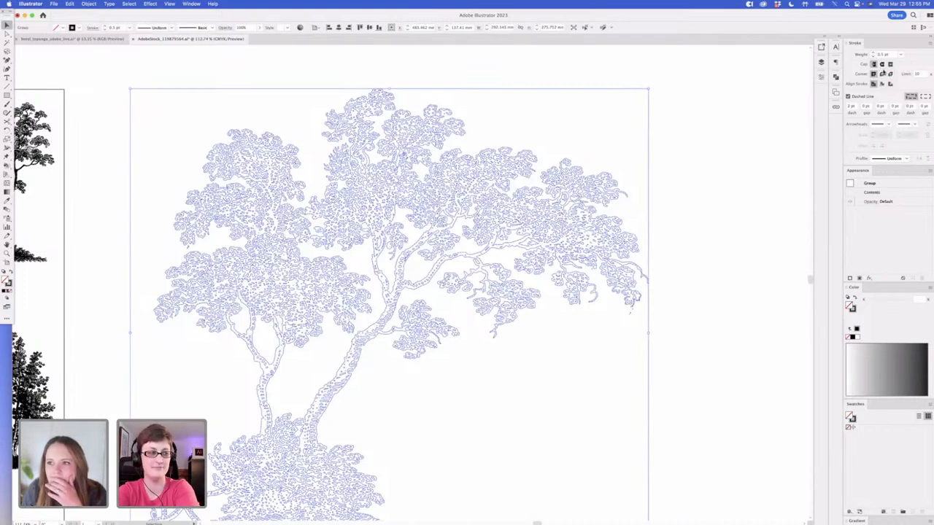
pyautogui.click(481, 74)
pyautogui.scroll(-2, 481, 75)
pyautogui.hscroll(-2, 481, 75)
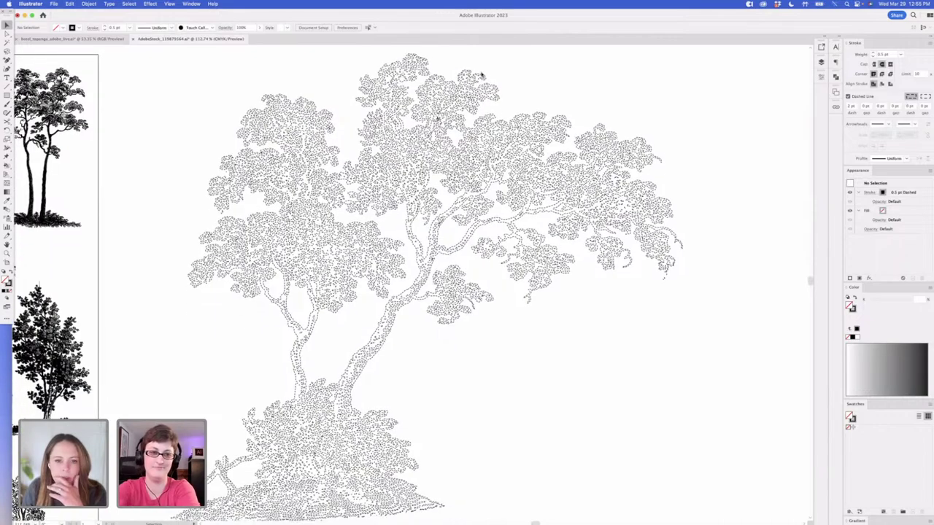
# Expand the tree's dashed outline into shapes, with both Fill and Stroke included
pyautogui.scroll(3, 480, 74)
pyautogui.scroll(5, 424, 188)
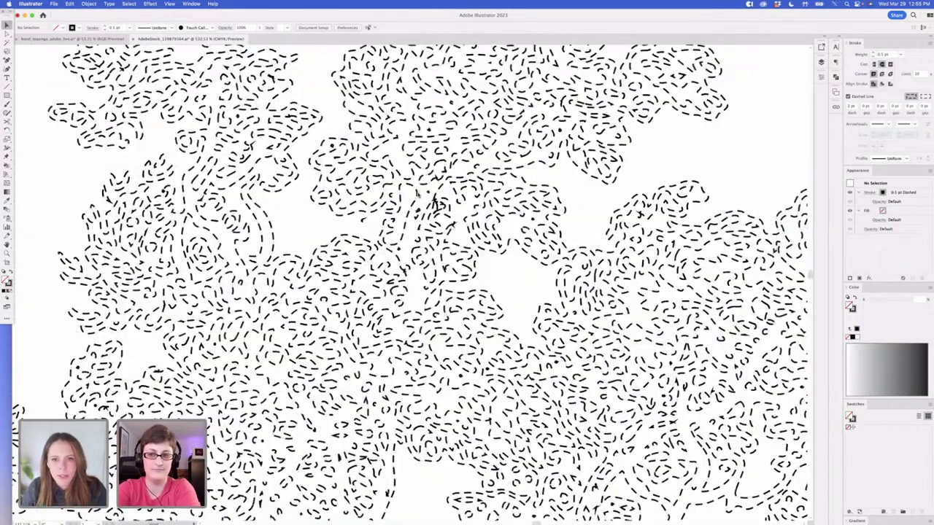
pyautogui.click(435, 205)
pyautogui.click(88, 4)
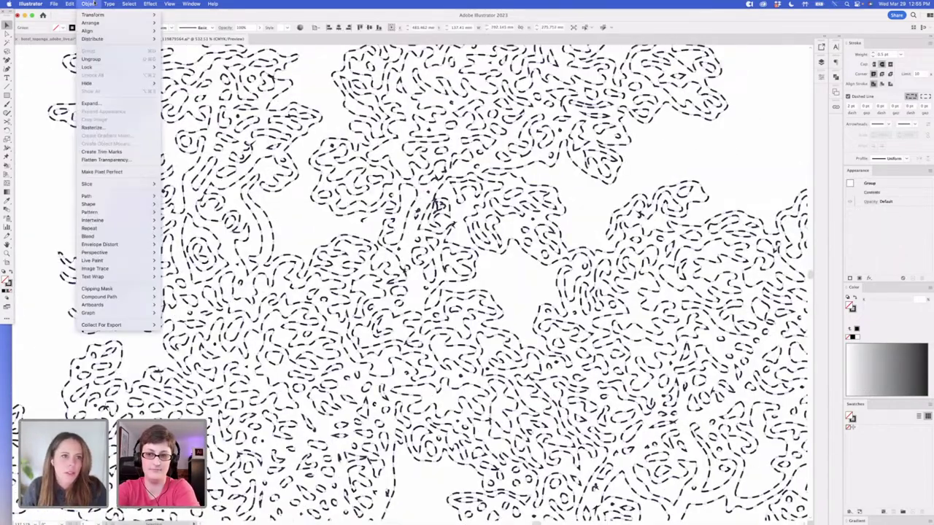
pyautogui.click(90, 103)
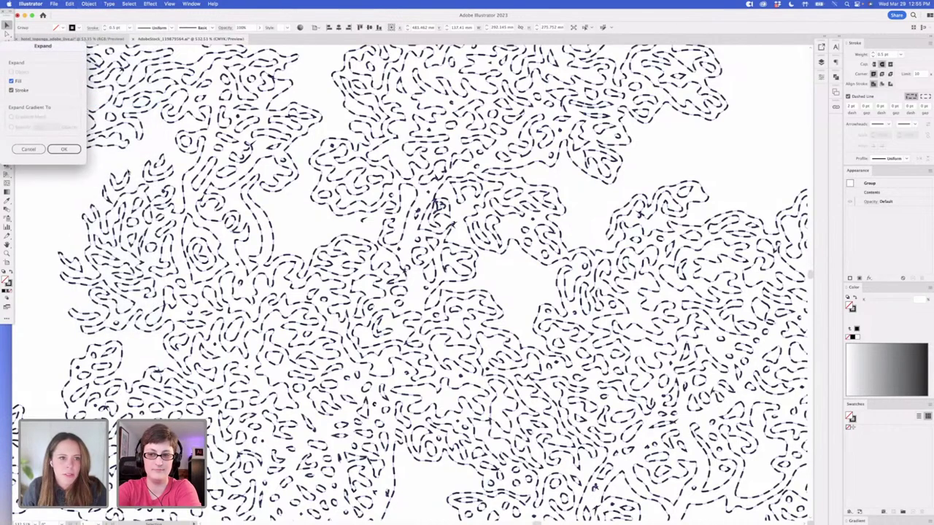
pyautogui.click(64, 149)
pyautogui.moveTo(68, 186); pyautogui.dragTo(442, 187)
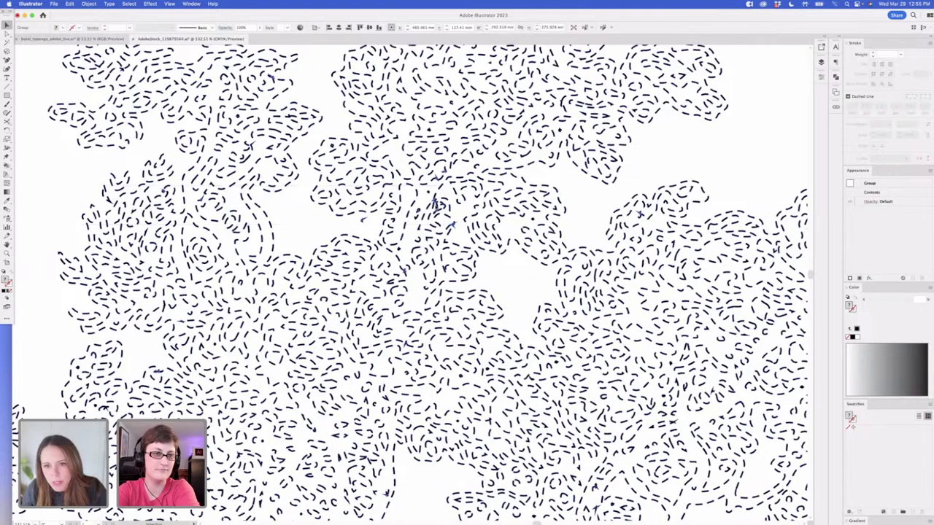
# Try removing stray marks from the expanded foliage with the Direct Selection tool and select a cluster of neighbouring dashes
pyautogui.press('a')
pyautogui.click(447, 216)
pyautogui.rightClick(439, 202)
pyautogui.press('Escape')
pyautogui.scroll(3, 447, 219)
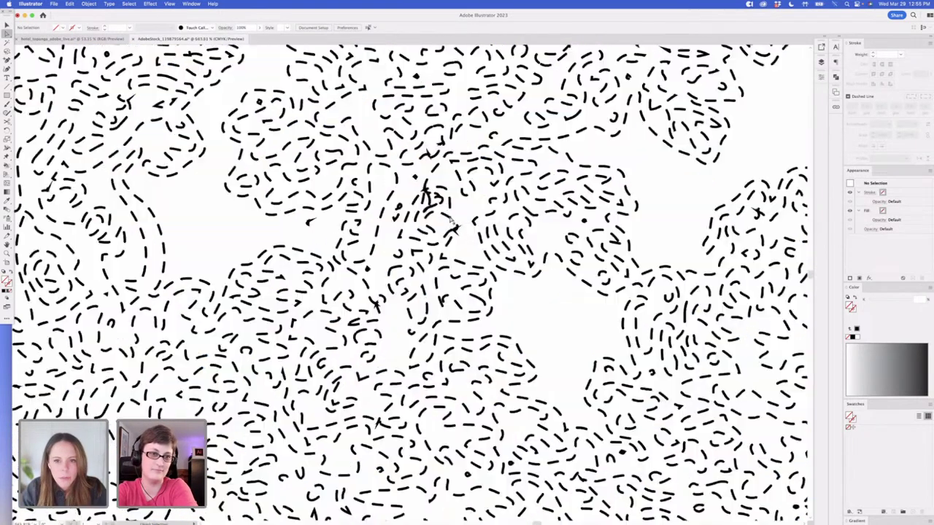
pyautogui.press('super+equal')
pyautogui.click(409, 175)
pyautogui.press('Delete')
pyautogui.click(411, 105)
pyautogui.moveTo(411, 106); pyautogui.dragTo(130, 41)
# Close AdobeStock_119879564.ai without saving the changes
pyautogui.click(133, 39)
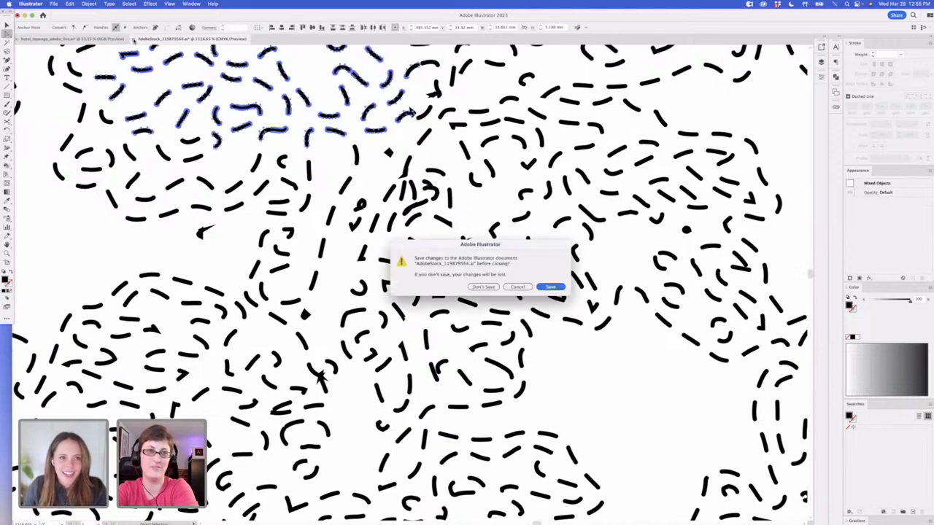
pyautogui.click(487, 288)
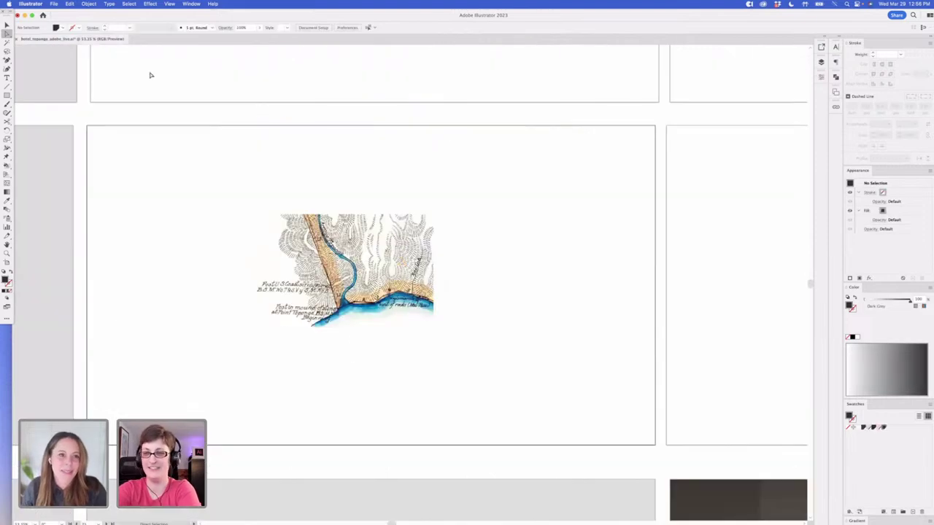
# Cover the blank artboard beside the vintage Topanga map with a rectangle in the brand's Maroon, sampled with the Eyedropper
pyautogui.scroll(-5, 488, 181)
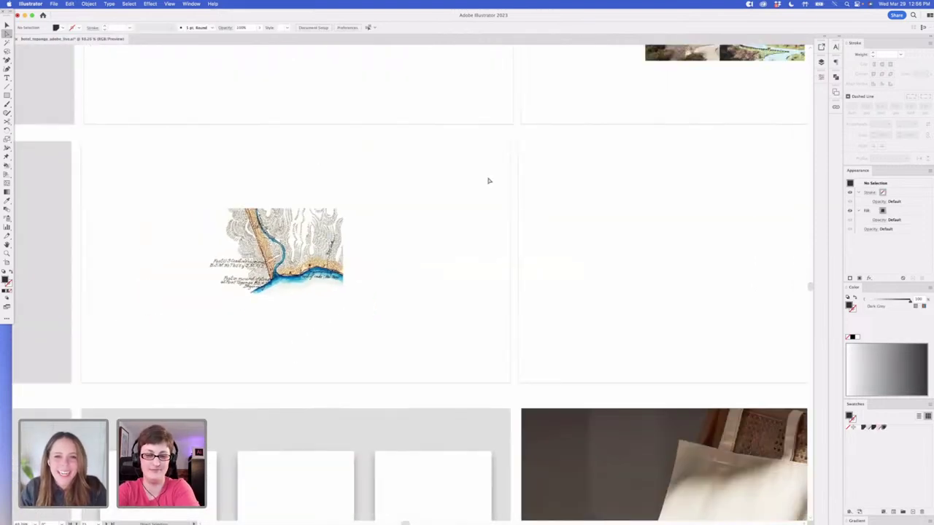
pyautogui.scroll(3, 515, 149)
pyautogui.hscroll(3, 515, 149)
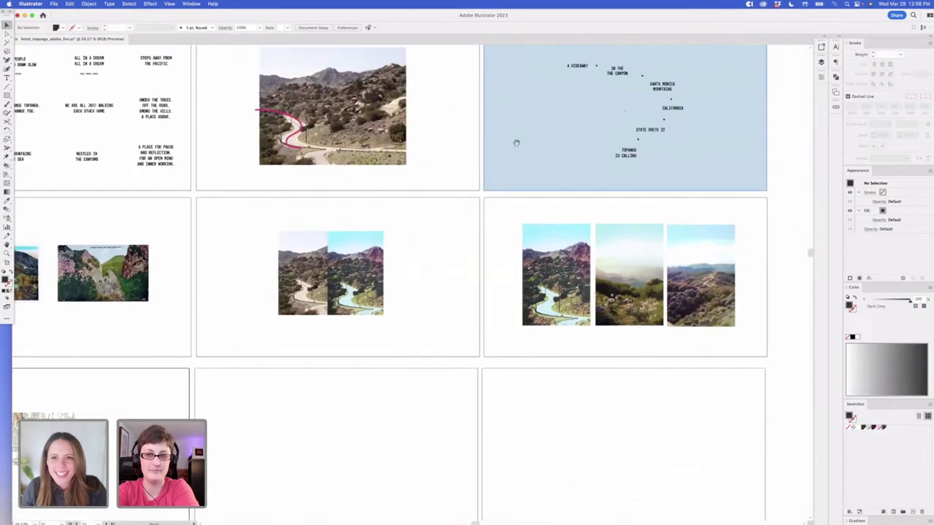
pyautogui.moveTo(525, 125); pyautogui.dragTo(236, 452)
pyautogui.scroll(5, 477, 292)
pyautogui.hscroll(2, 477, 292)
pyautogui.press('i')
pyautogui.click(264, 215)
pyautogui.press('v')
pyautogui.scroll(-6, 423, 214)
pyautogui.hscroll(-2, 423, 214)
pyautogui.click(576, 368)
pyautogui.scroll(-3, 587, 357)
pyautogui.hscroll(-1, 587, 357)
# Find the tree illustration PNG in the Illustrations folder in Finder and place it on the maroon artboard in Illustrator
pyautogui.moveTo(288, 519)
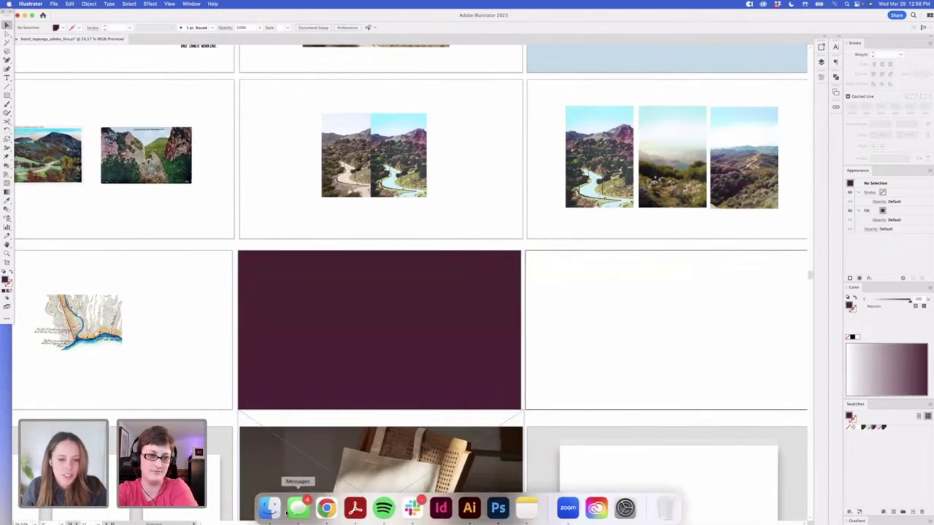
pyautogui.click(269, 507)
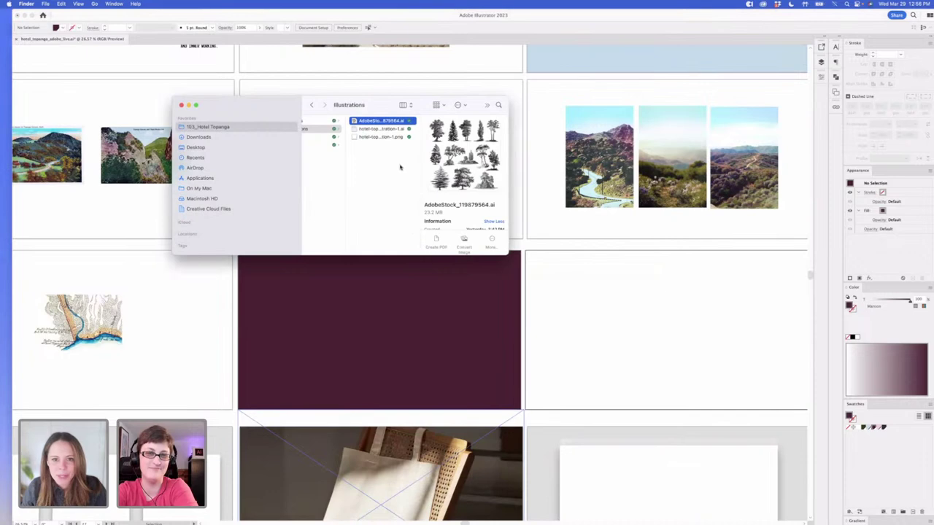
pyautogui.hscroll(-3, 400, 167)
pyautogui.moveTo(417, 105); pyautogui.dragTo(390, 99)
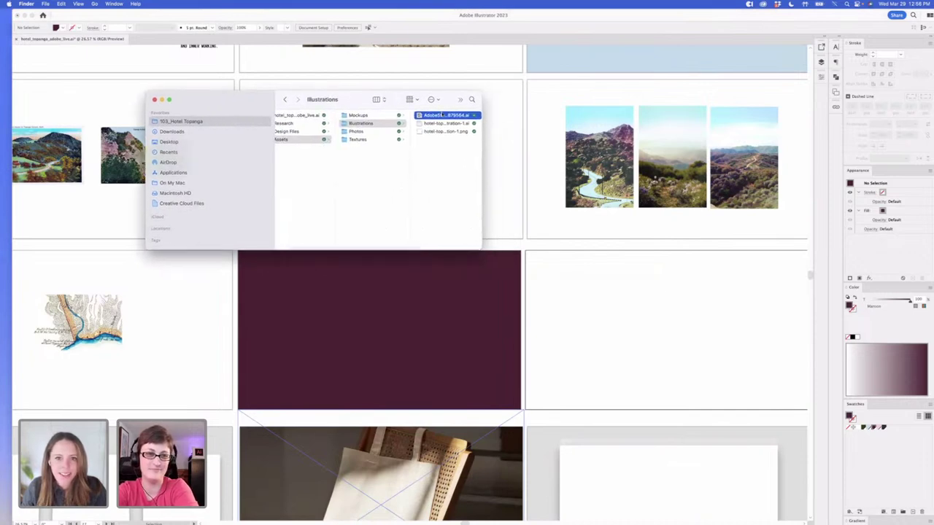
pyautogui.moveTo(479, 249); pyautogui.dragTo(633, 326)
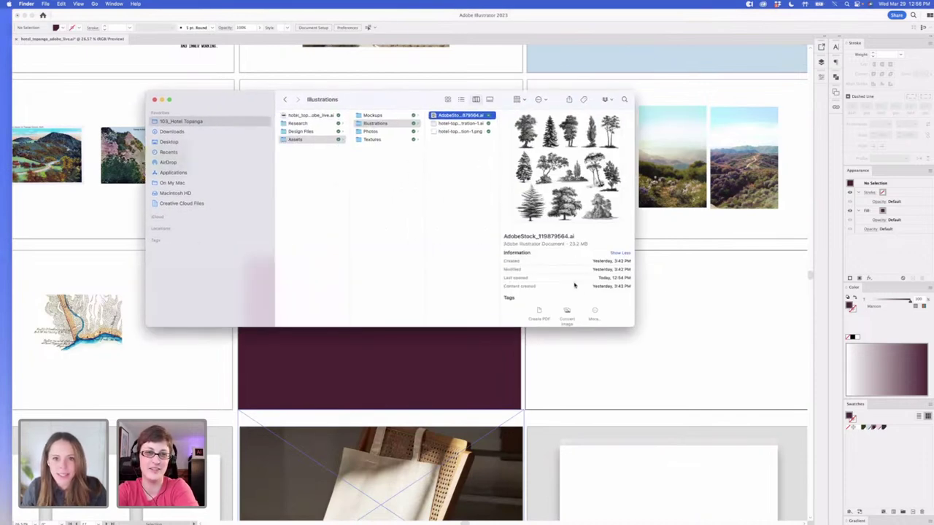
pyautogui.click(372, 139)
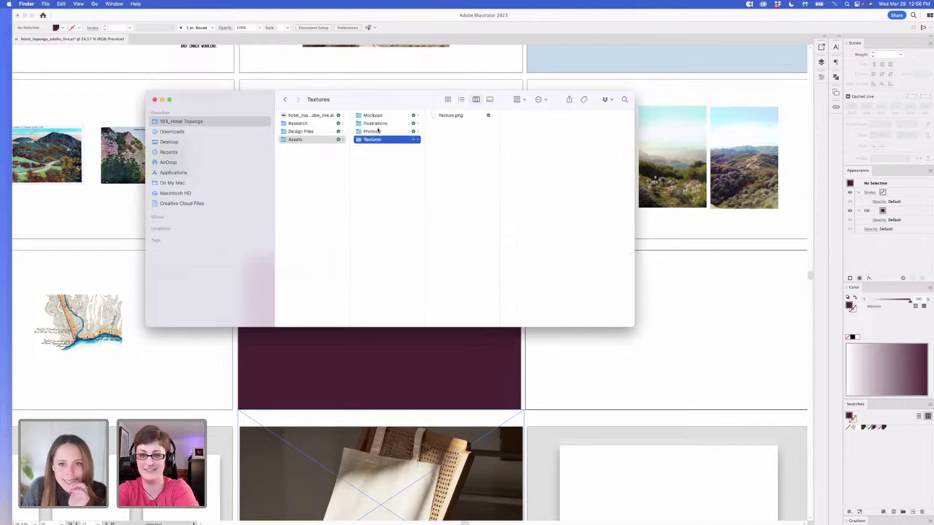
pyautogui.click(377, 124)
pyautogui.click(465, 132)
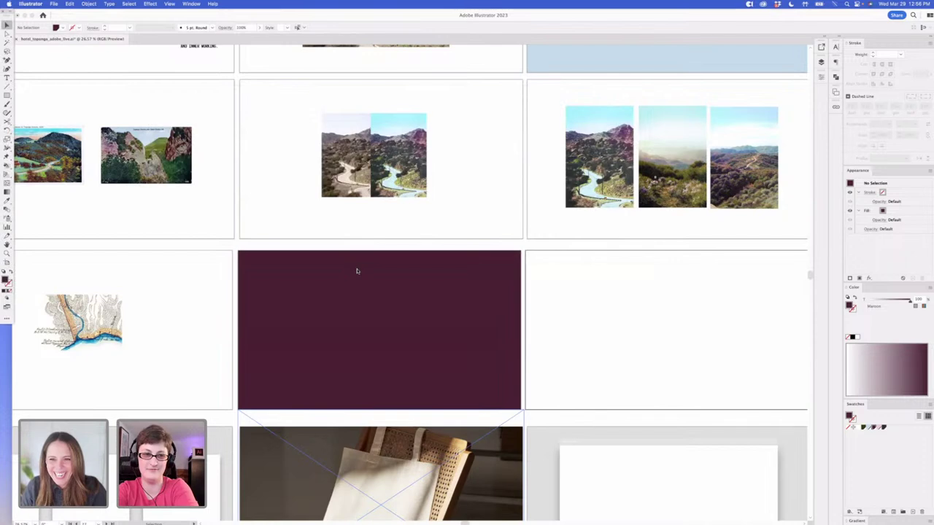
pyautogui.moveTo(538, 319); pyautogui.dragTo(341, 312)
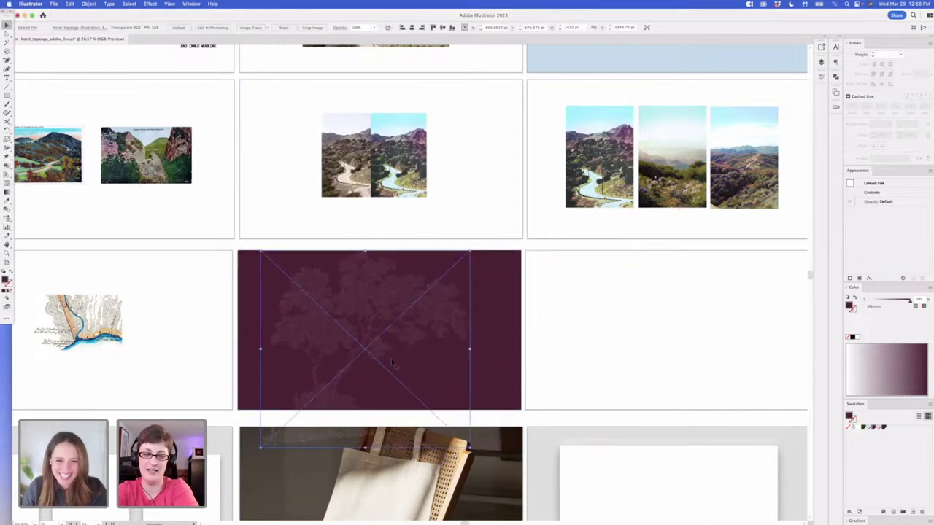
# Scale the tree image down to the maroon artboard's height and mask it, extending the mask to the artboard's full width
pyautogui.moveTo(467, 409); pyautogui.dragTo(428, 409)
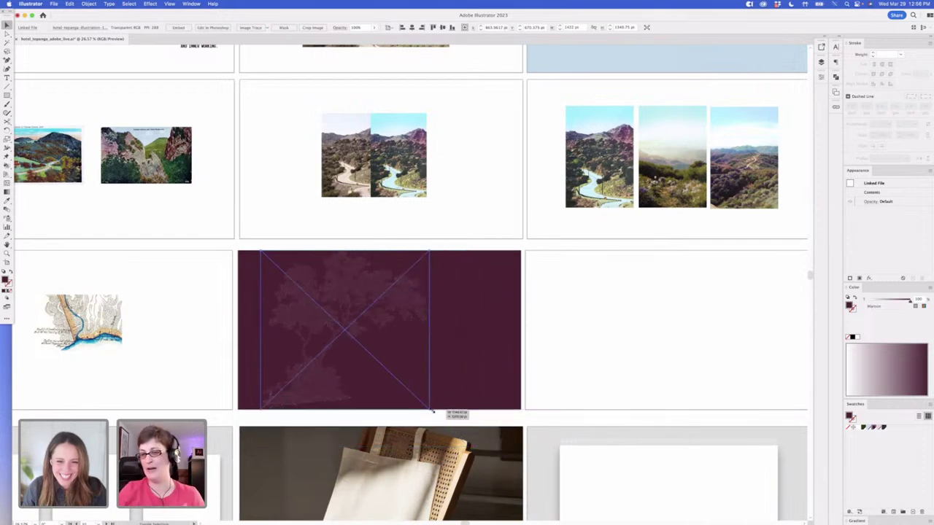
pyautogui.click(284, 27)
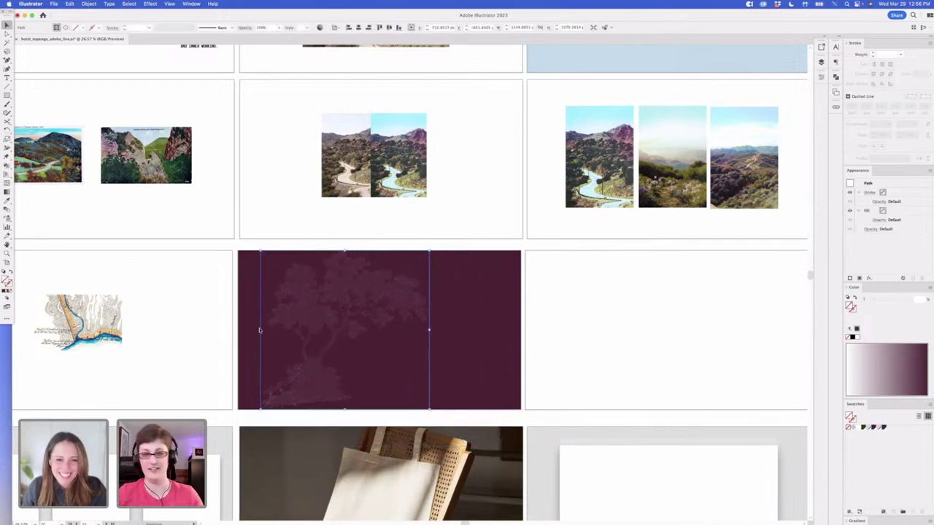
pyautogui.moveTo(260, 330); pyautogui.dragTo(237, 330)
pyautogui.moveTo(428, 330); pyautogui.dragTo(520, 331)
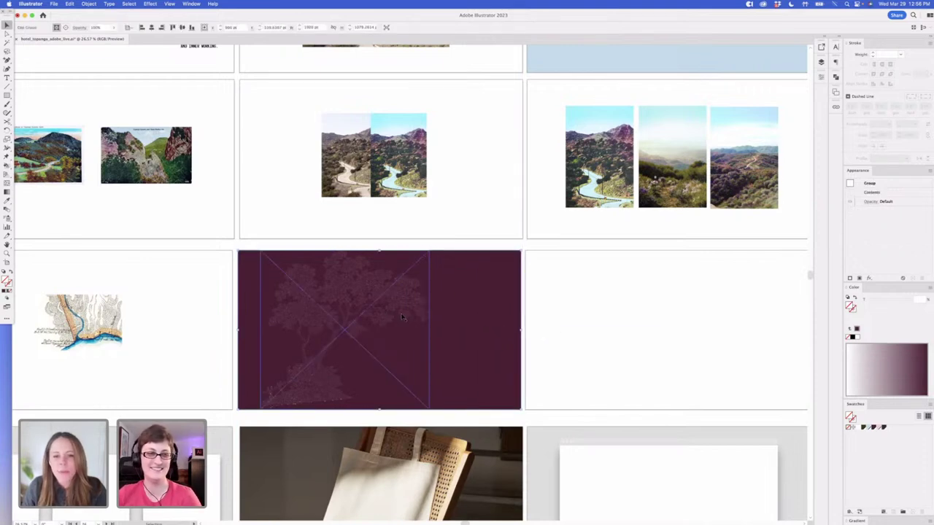
# Enlarge the tree inside its mask and reposition it so the foliage spans the maroon artboard
pyautogui.doubleClick(403, 315)
pyautogui.moveTo(432, 251); pyautogui.dragTo(549, 135)
pyautogui.moveTo(412, 208); pyautogui.dragTo(402, 319)
pyautogui.doubleClick(592, 304)
pyautogui.moveTo(578, 313); pyautogui.dragTo(421, 314)
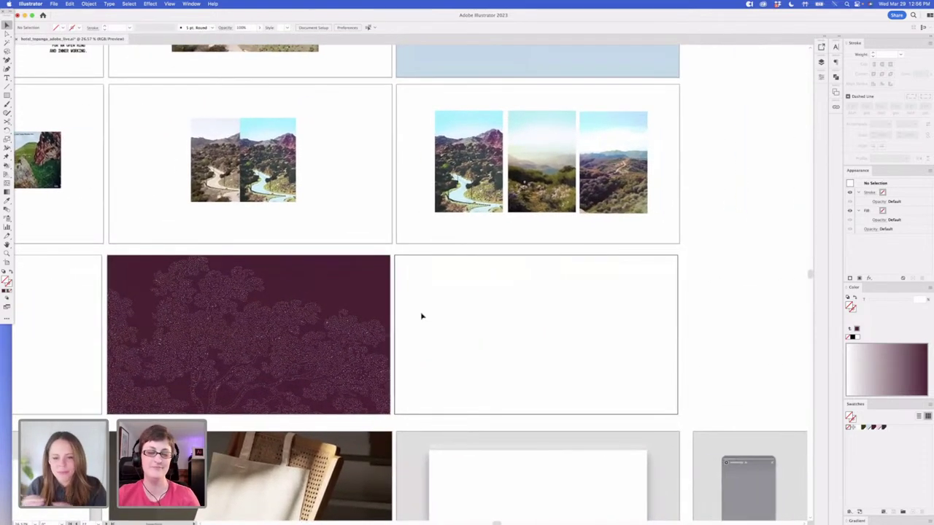
pyautogui.moveTo(439, 346); pyautogui.dragTo(516, 308)
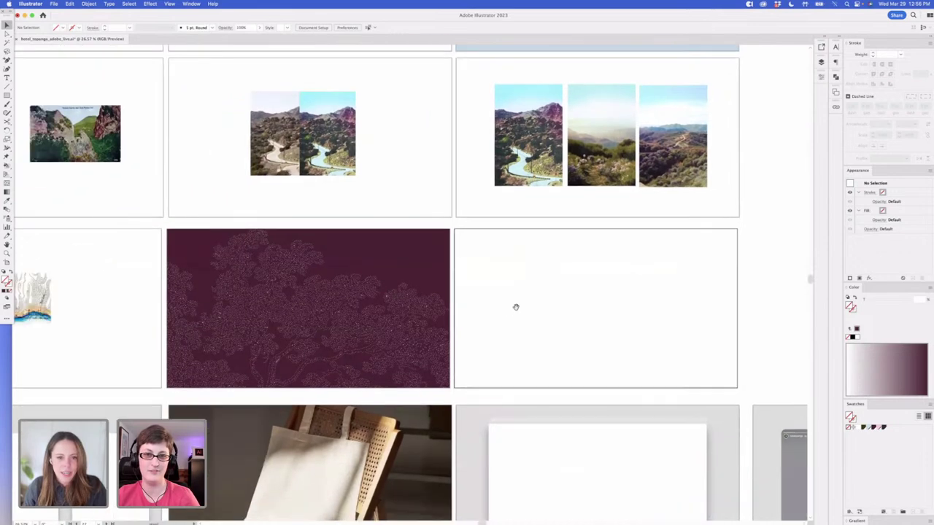
# Shift the masked tree sideways within the maroon artboard using the Direct Selection tool
pyautogui.press('a')
pyautogui.moveTo(410, 300); pyautogui.dragTo(386, 299)
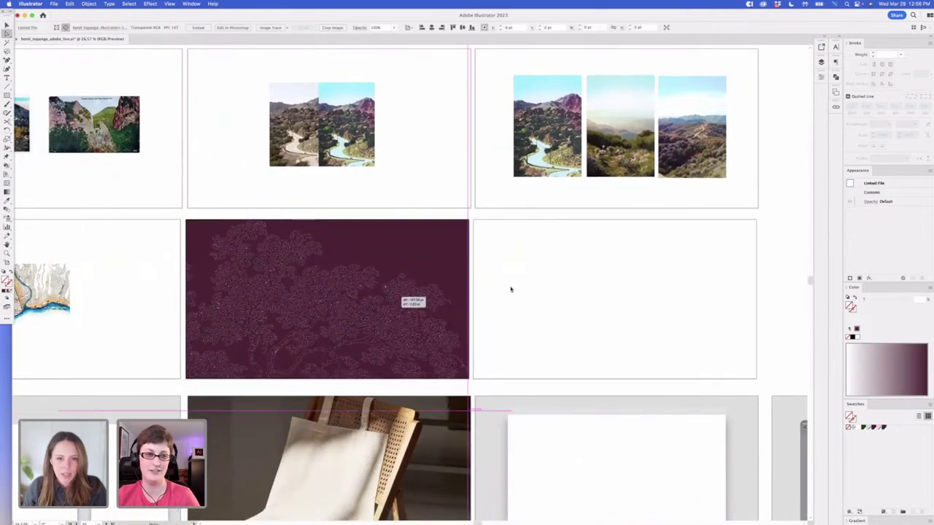
pyautogui.click(579, 282)
pyautogui.moveTo(583, 279); pyautogui.dragTo(548, 285)
pyautogui.press('v')
pyautogui.click(408, 255)
# Enlarge the masked tree further and move it down so its foliage bleeds off the maroon artboard's edges
pyautogui.press('a')
pyautogui.click(438, 227)
pyautogui.click(327, 333)
pyautogui.press('v')
pyautogui.moveTo(434, 222); pyautogui.dragTo(496, 163)
pyautogui.moveTo(383, 278); pyautogui.dragTo(381, 341)
pyautogui.click(532, 306)
pyautogui.press('v')
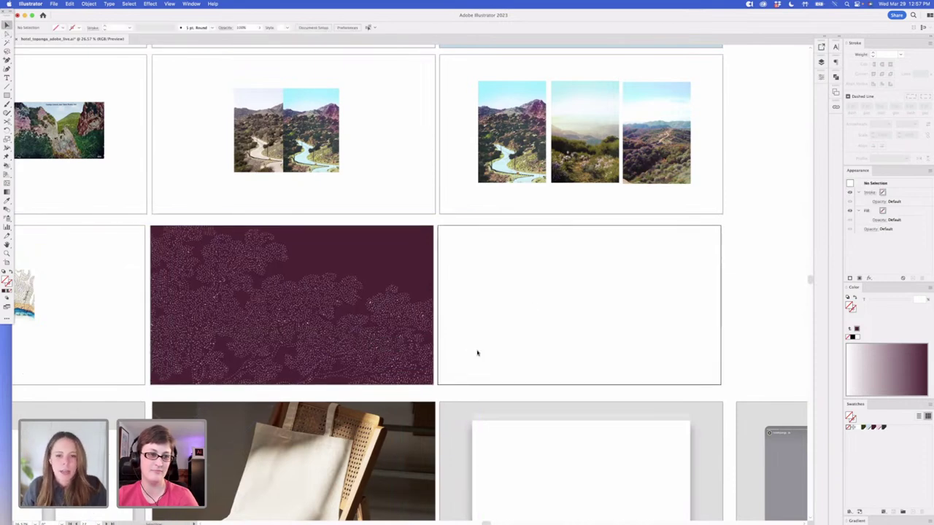
# Duplicate the maroon tree panel onto the blank artboard beside it and shift the copy's tree within its mask
pyautogui.moveTo(478, 353); pyautogui.dragTo(361, 313)
pyautogui.moveTo(235, 299); pyautogui.dragTo(517, 299)
pyautogui.click(743, 302)
pyautogui.moveTo(744, 302); pyautogui.dragTo(644, 308)
pyautogui.press('a')
pyautogui.click(587, 269)
pyautogui.moveTo(587, 269); pyautogui.dragTo(574, 298)
# Fill the copied panel's background with Dark Green, then scale down its tree and move it toward the artboard's left side
pyautogui.click(604, 237)
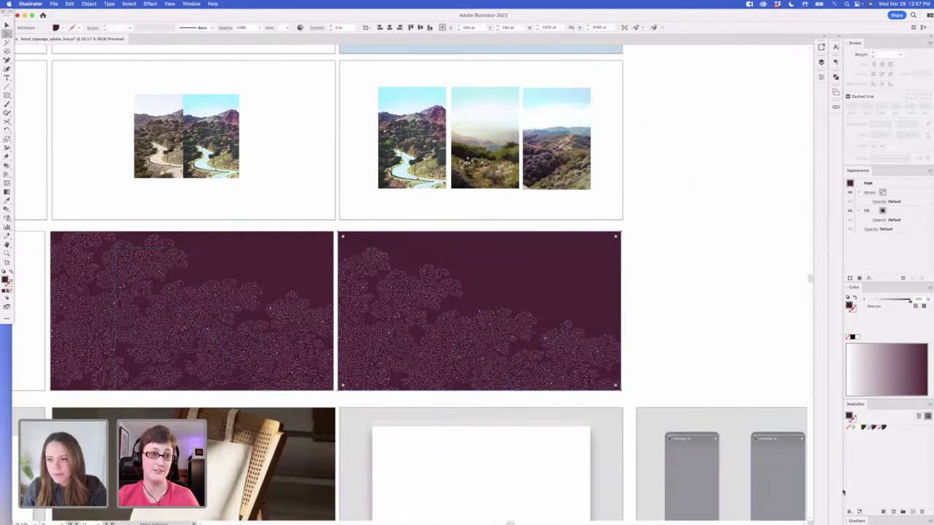
pyautogui.click(863, 427)
pyautogui.click(461, 350)
pyautogui.moveTo(399, 350); pyautogui.dragTo(423, 327)
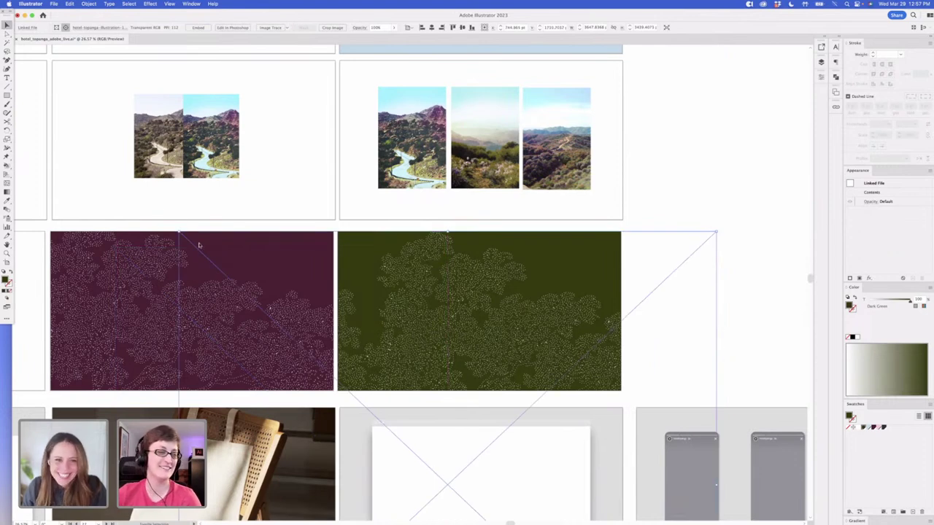
pyautogui.moveTo(446, 232); pyautogui.dragTo(375, 317)
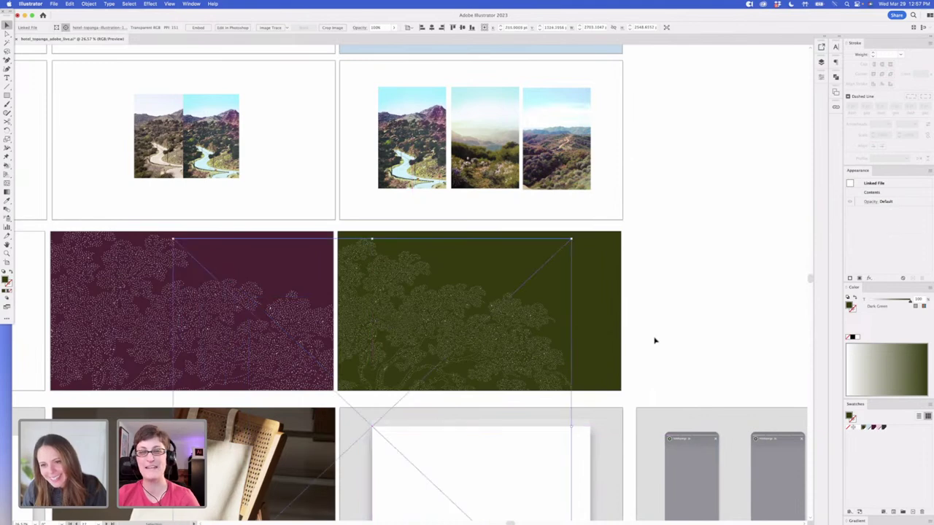
pyautogui.click(646, 270)
# Group the winding route text and dots on the light blue Typography artboard and place a copy on the green artboard
pyautogui.scroll(2, 629, 304)
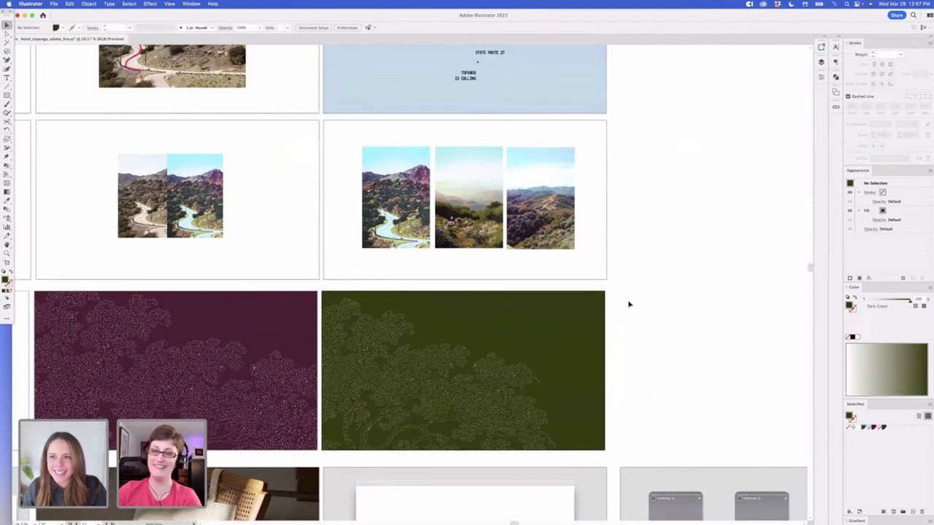
pyautogui.click(471, 79)
pyautogui.scroll(1, 572, 234)
pyautogui.scroll(3, 572, 235)
pyautogui.moveTo(608, 264); pyautogui.dragTo(325, 134)
pyautogui.keyDown('shift'); pyautogui.click(333, 146); pyautogui.keyUp('shift')
pyautogui.scroll(-4, 343, 157)
pyautogui.press('super+g')
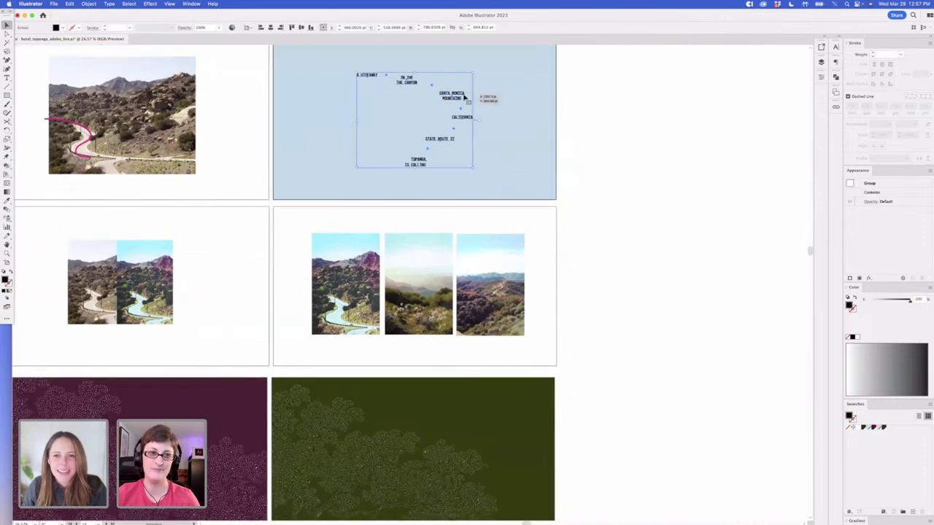
pyautogui.moveTo(505, 439); pyautogui.dragTo(506, 440)
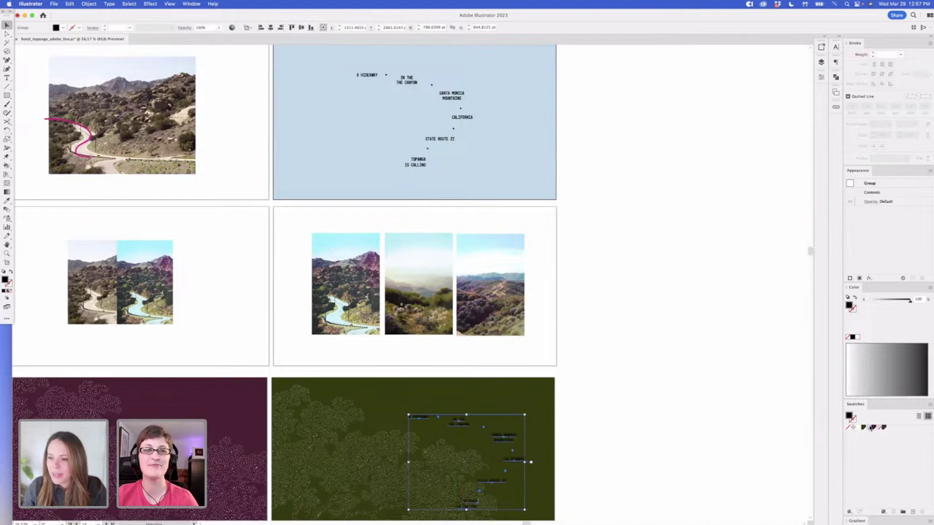
# Recolor the copied route text and dots Sky Blue and reposition them beside the tree on the green artboard
pyautogui.click(869, 427)
pyautogui.click(609, 413)
pyautogui.scroll(-3, 608, 413)
pyautogui.click(422, 372)
pyautogui.click(593, 387)
pyautogui.press('v')
pyautogui.click(522, 391)
pyautogui.moveTo(411, 463); pyautogui.dragTo(434, 445)
pyautogui.moveTo(516, 388); pyautogui.dragTo(501, 375)
# Move the green artboard's tree up and slightly left within its mask
pyautogui.click(565, 392)
pyautogui.moveTo(645, 374); pyautogui.dragTo(653, 361)
pyautogui.scroll(-3, 653, 361)
pyautogui.moveTo(452, 423); pyautogui.dragTo(443, 390)
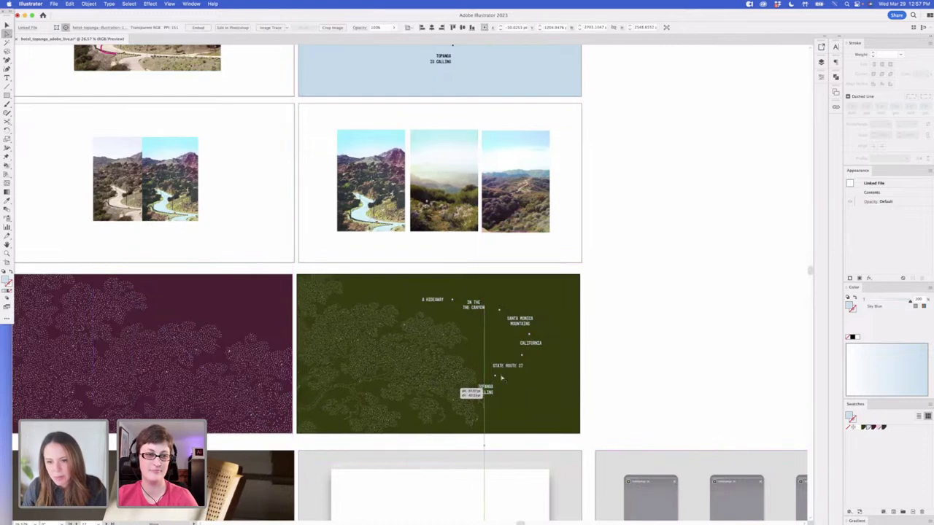
pyautogui.click(652, 387)
# Nudge the masked tree on the green artboard left to give the route text more clearance
pyautogui.scroll(-2, 660, 379)
pyautogui.scroll(3, 659, 371)
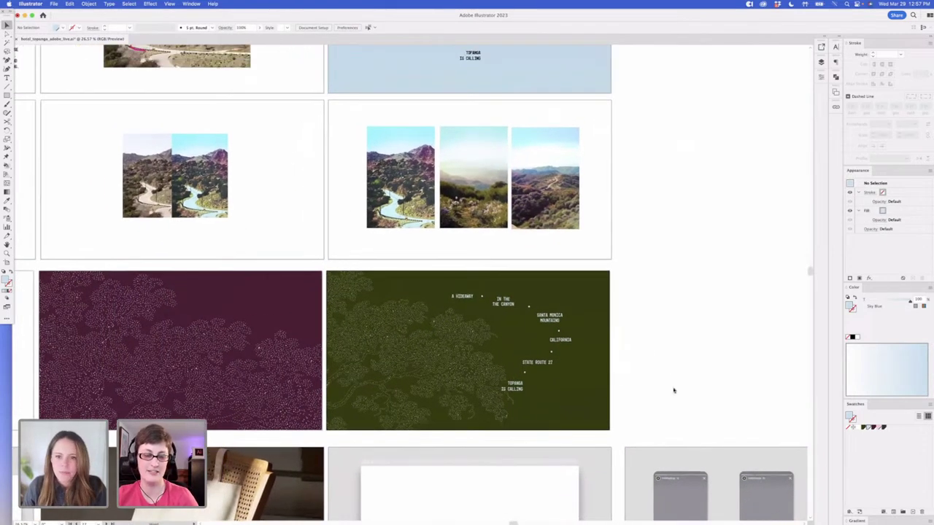
pyautogui.scroll(-2, 658, 370)
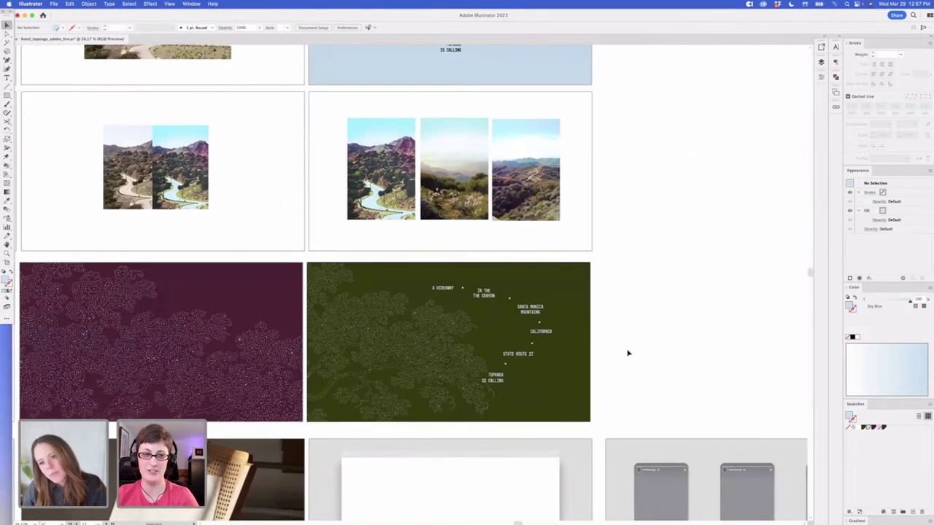
pyautogui.scroll(3, 627, 353)
pyautogui.hscroll(-3, 679, 338)
pyautogui.scroll(-2, 679, 338)
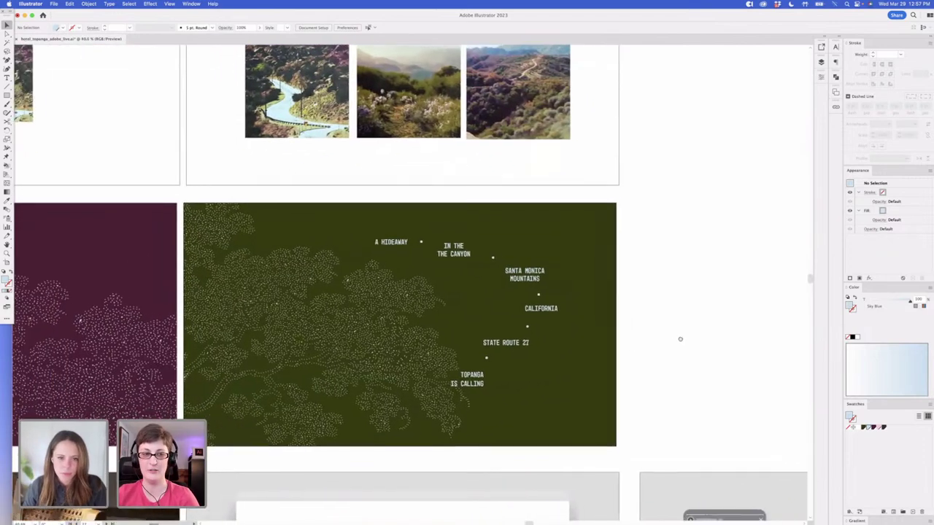
pyautogui.scroll(-1, 684, 318)
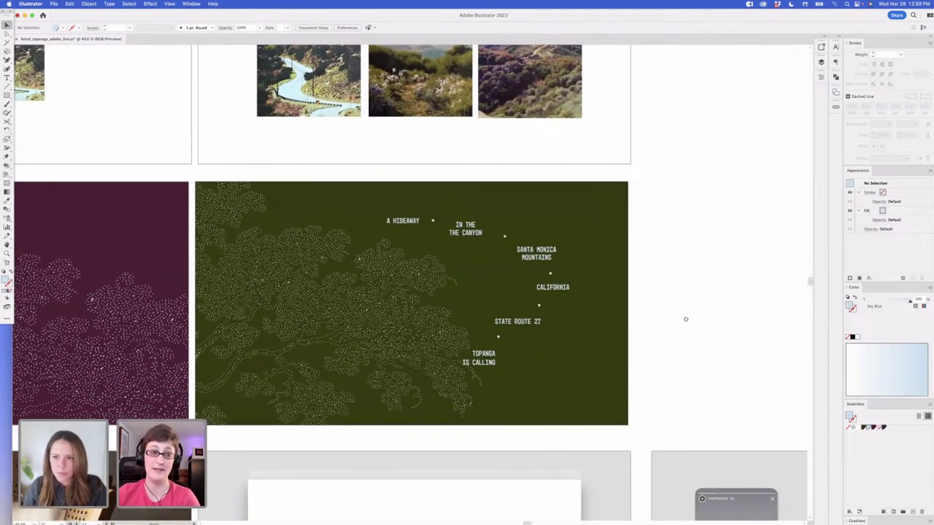
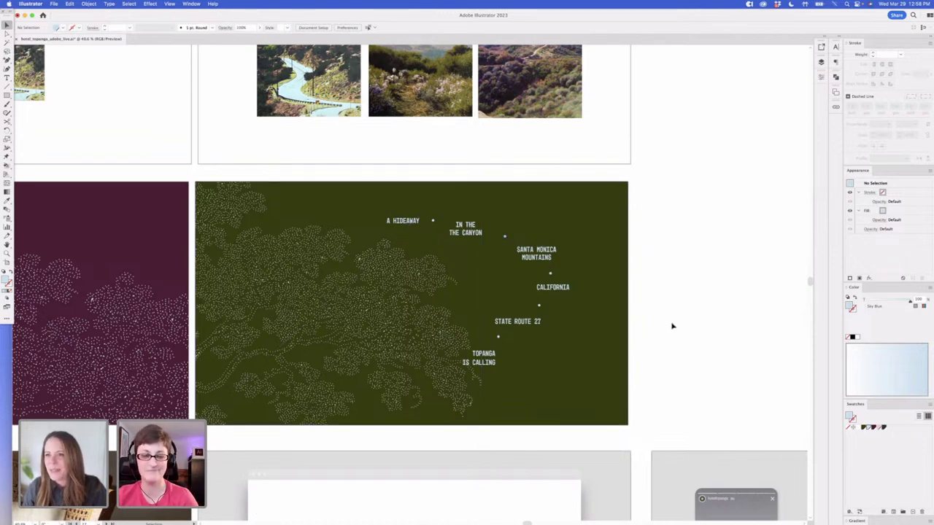
pyautogui.moveTo(392, 320); pyautogui.dragTo(373, 319)
pyautogui.click(742, 384)
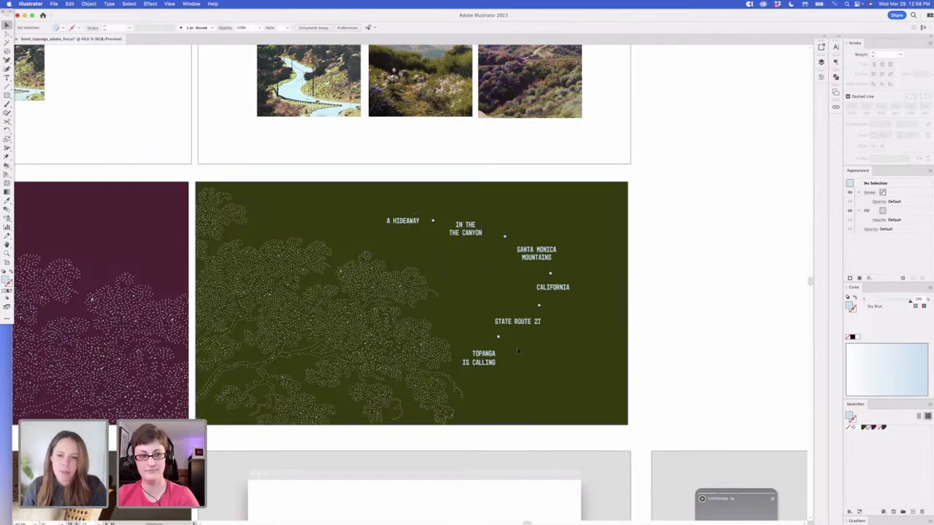
# Review the presentation's artboards from the Logo row down to the Touchpoints mockups
pyautogui.keyDown('alt'); pyautogui.scroll(-10, 268, 291); pyautogui.keyUp('alt')
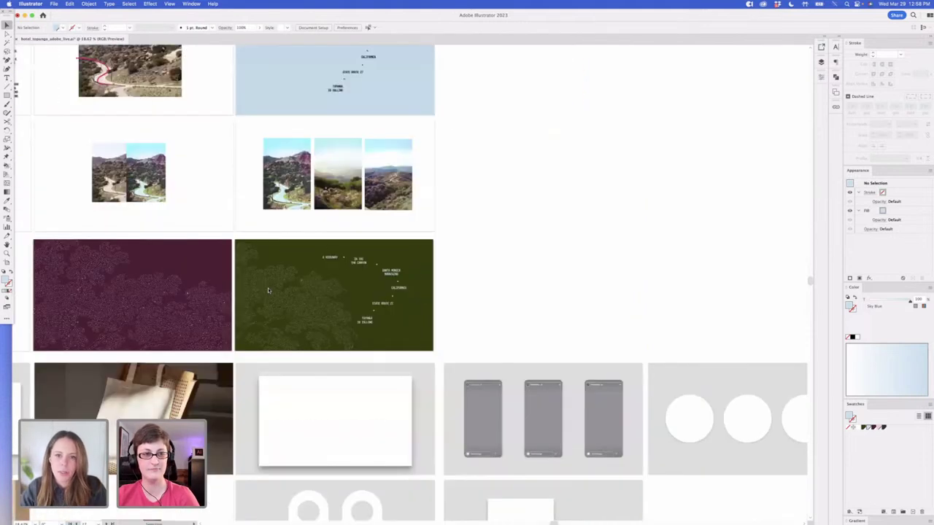
pyautogui.hscroll(-2, 268, 291)
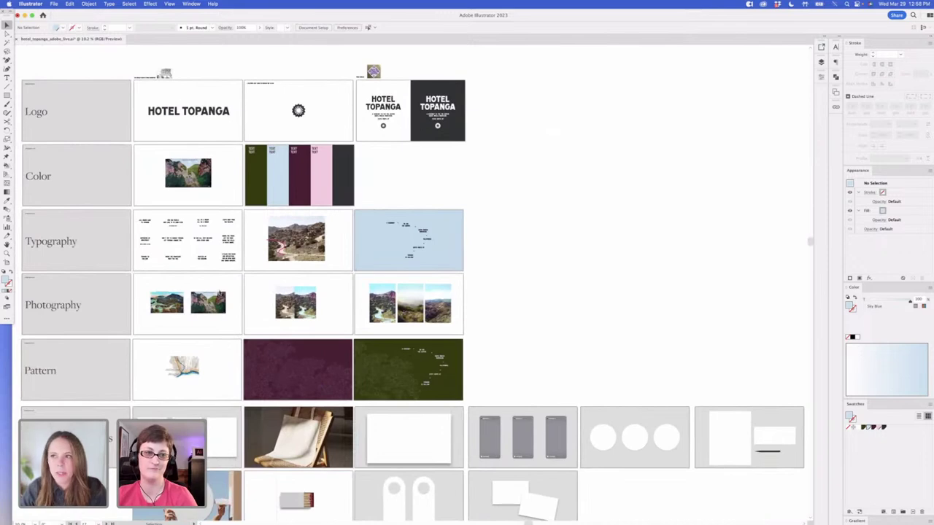
pyautogui.keyDown('alt'); pyautogui.scroll(4, 134, 315); pyautogui.keyUp('alt')
pyautogui.scroll(-5, 134, 315)
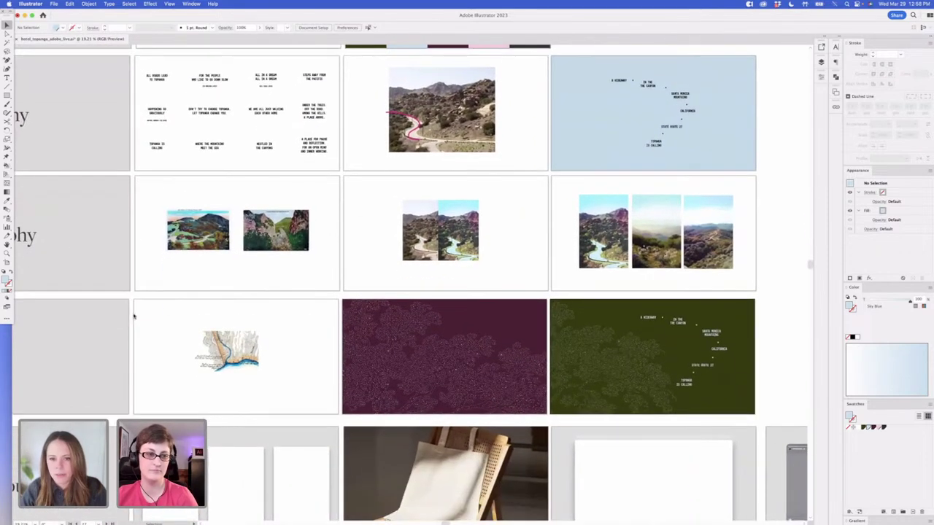
pyautogui.scroll(-5, 134, 315)
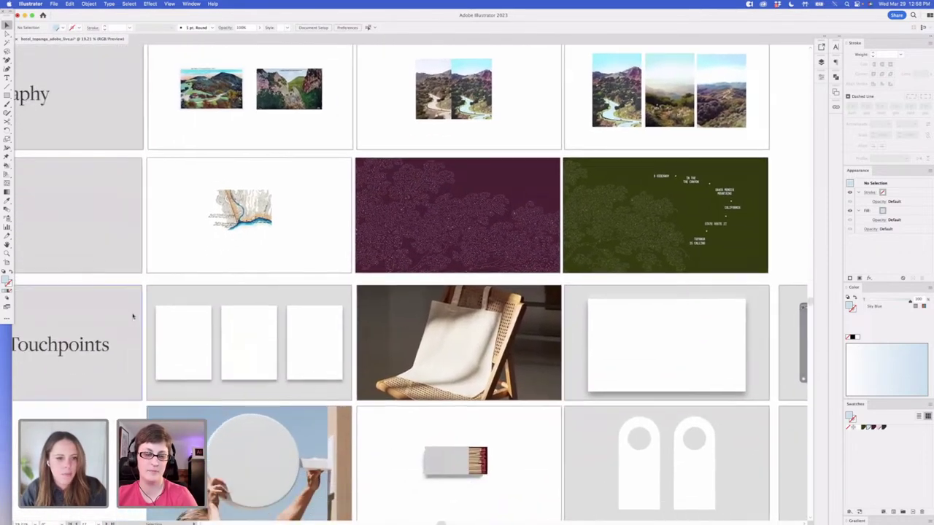
pyautogui.scroll(10, 133, 315)
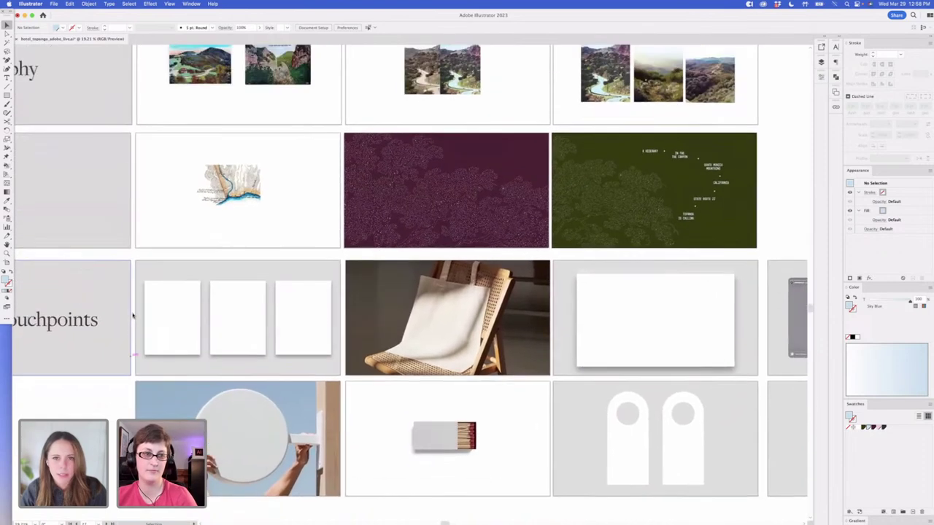
pyautogui.scroll(2, 133, 315)
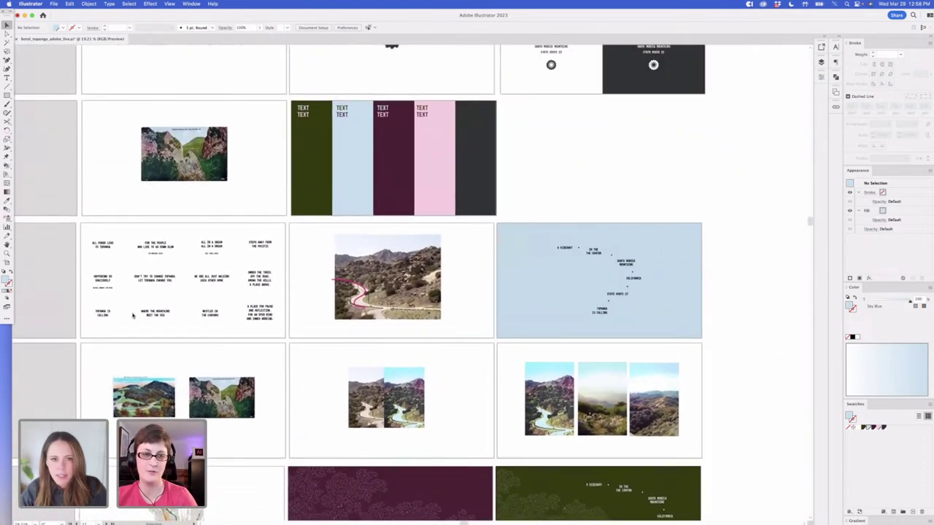
pyautogui.scroll(-6, 133, 315)
pyautogui.scroll(-5, 133, 315)
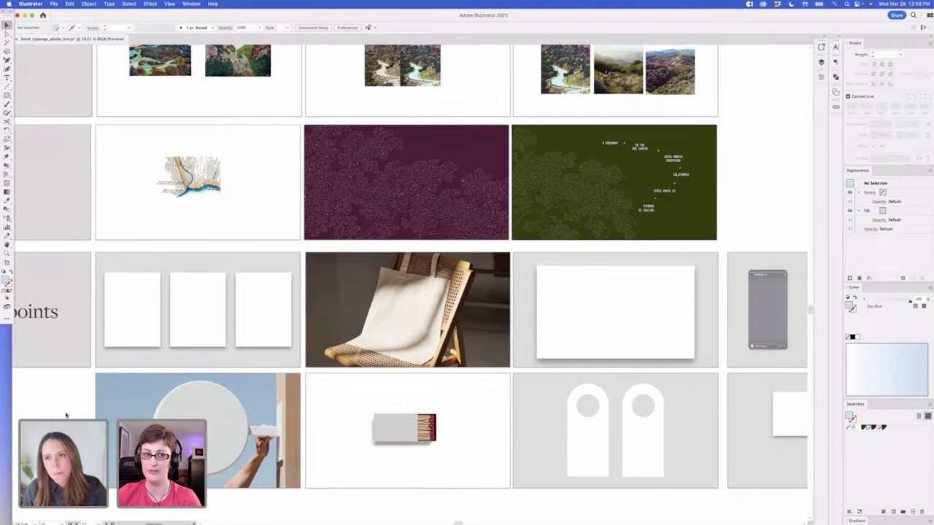
pyautogui.hscroll(-3, 65, 415)
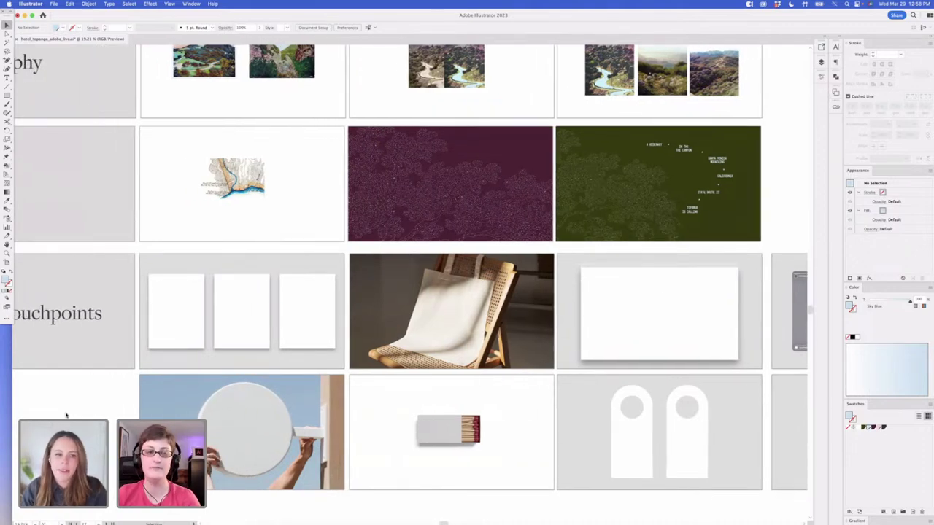
# Fill the three blank posters on the first Touchpoints artboard with Sky Blue, Dark Green and Pink, in that order
pyautogui.scroll(5, 66, 414)
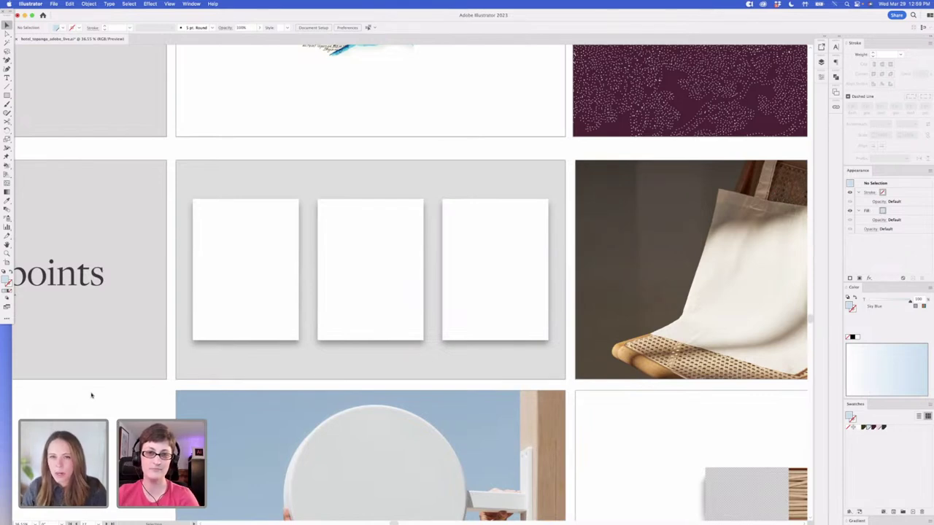
pyautogui.scroll(2, 91, 396)
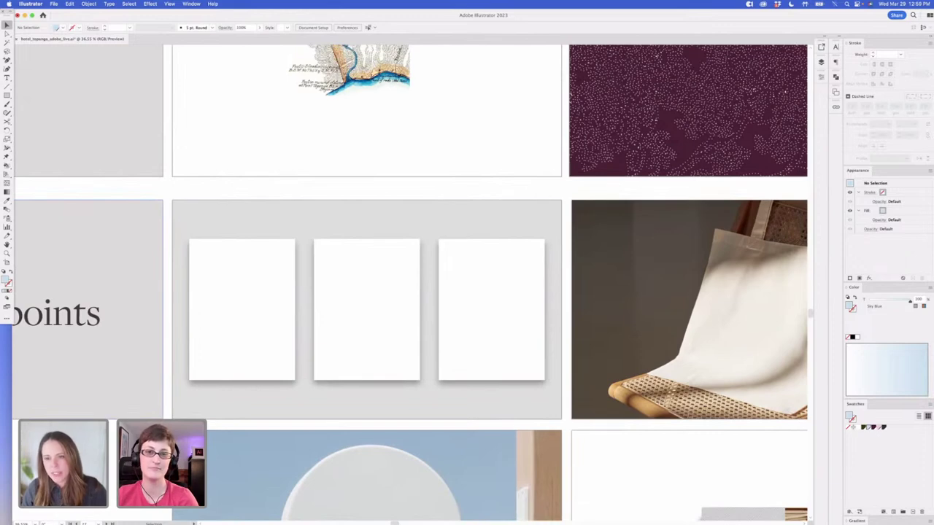
pyautogui.moveTo(372, 183); pyautogui.dragTo(336, 173)
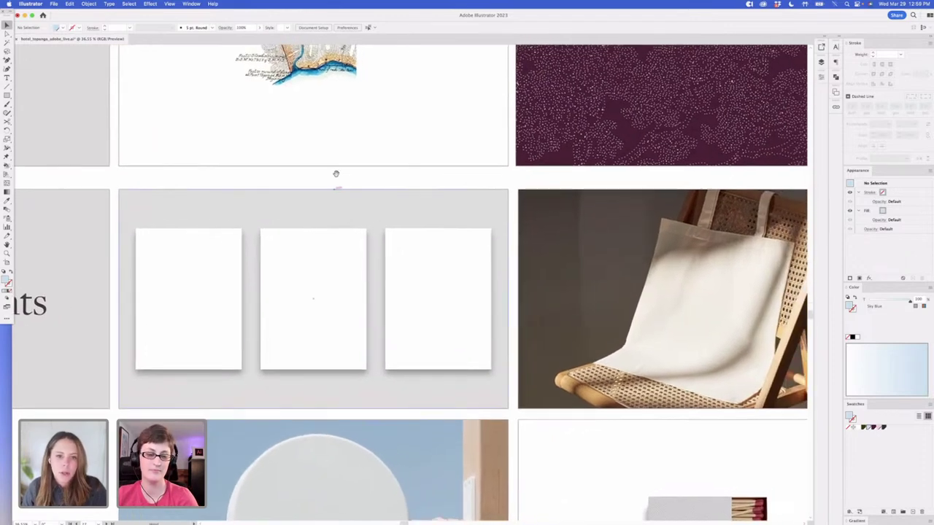
pyautogui.click(197, 324)
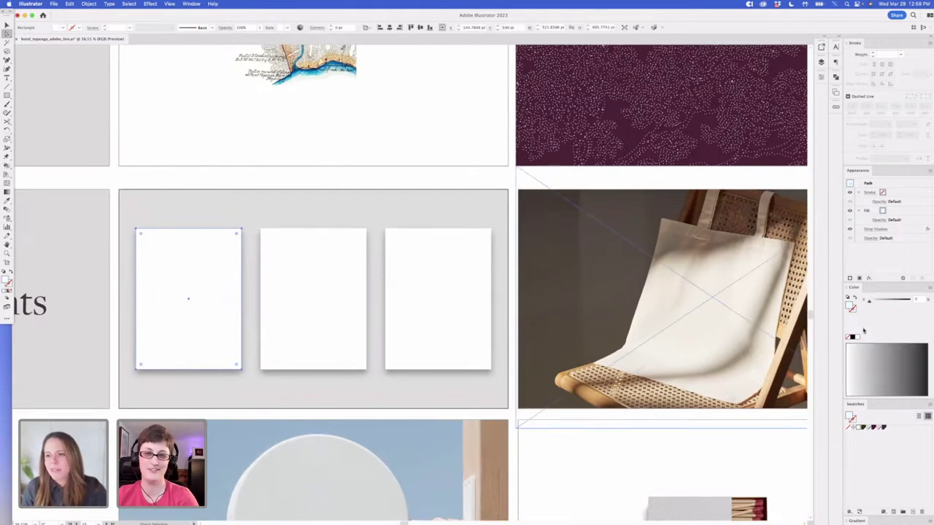
pyautogui.click(867, 429)
pyautogui.click(342, 272)
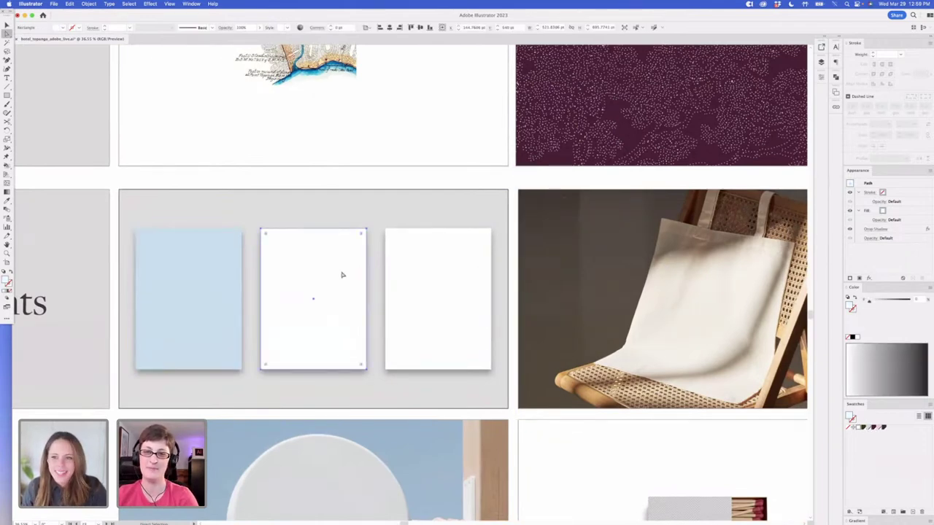
pyautogui.click(862, 429)
pyautogui.click(488, 285)
pyautogui.click(464, 281)
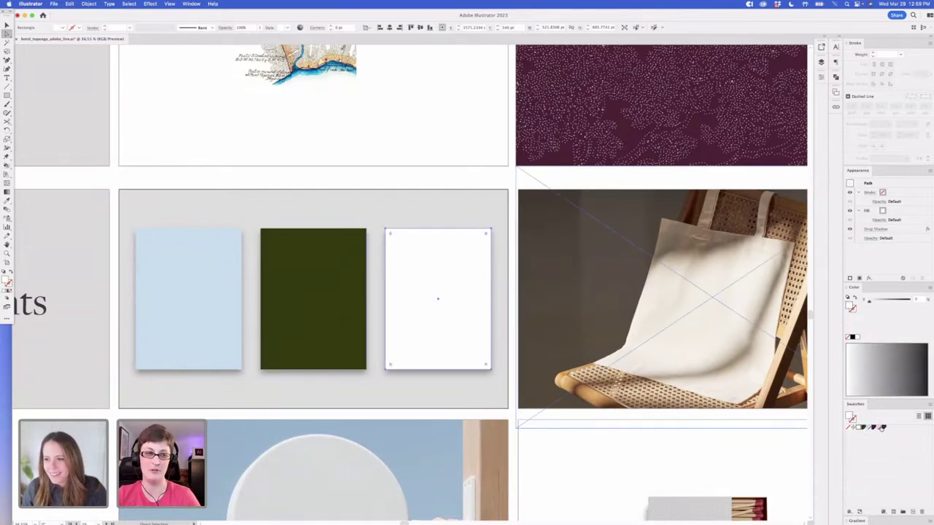
pyautogui.click(858, 428)
pyautogui.click(473, 175)
# Copy the color-edited winding road photo from the Photography section and paste it onto the poster mockup artboard
pyautogui.moveTo(459, 176); pyautogui.dragTo(502, 170)
pyautogui.press('v')
pyautogui.moveTo(692, 49); pyautogui.dragTo(532, 193)
pyautogui.scroll(5, 532, 192)
pyautogui.hscroll(5, 532, 192)
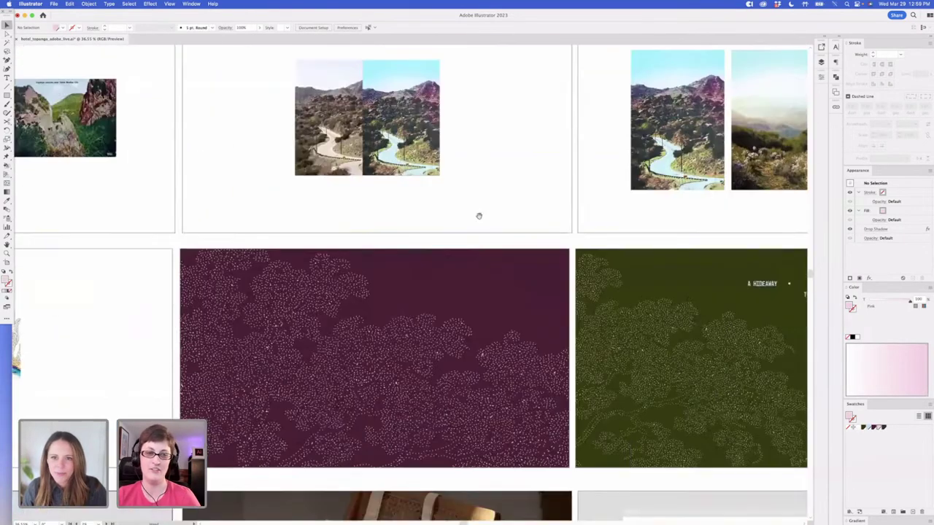
pyautogui.click(376, 120)
pyautogui.scroll(-10, 525, 188)
pyautogui.hscroll(-10, 525, 188)
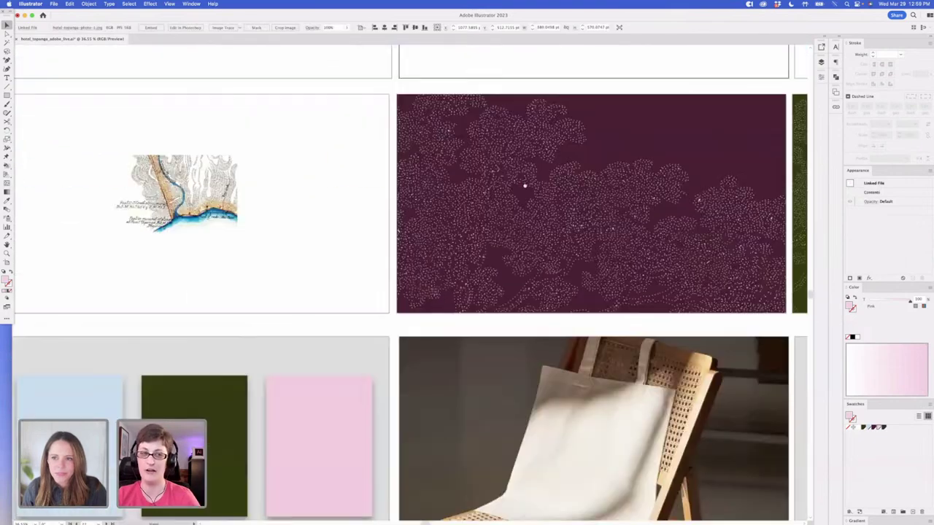
pyautogui.click(522, 145)
pyautogui.press('cmd+v')
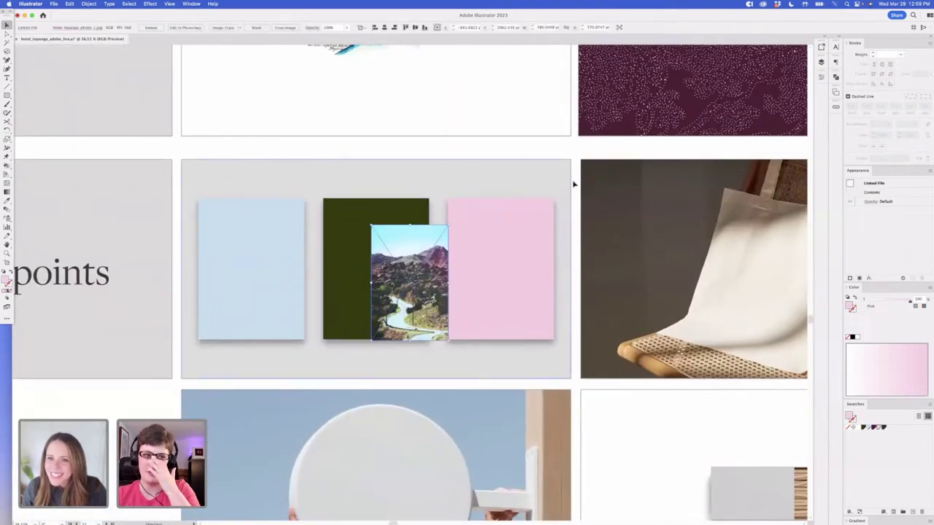
# Scale the road photo onto the pink poster and mask it to leave a thin pink border on all sides
pyautogui.moveTo(425, 263); pyautogui.dragTo(503, 243)
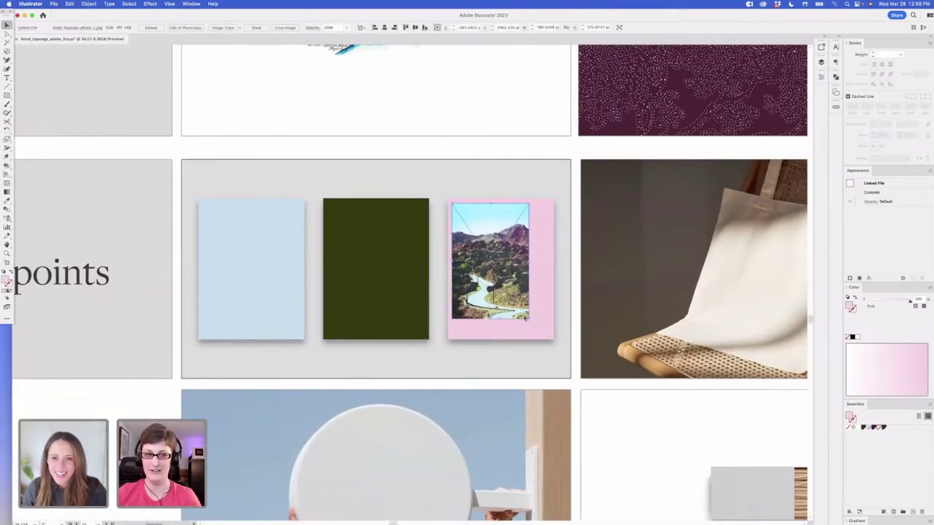
pyautogui.moveTo(527, 318); pyautogui.dragTo(559, 350)
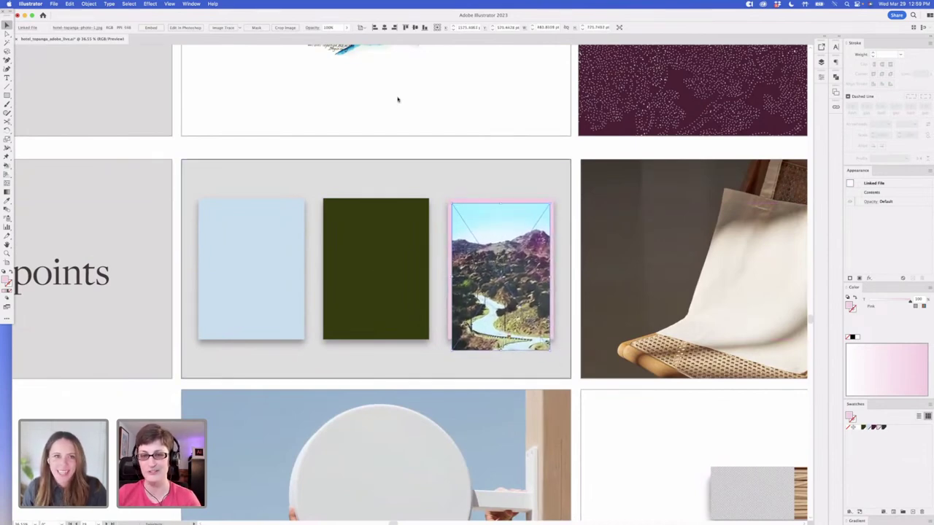
pyautogui.click(256, 29)
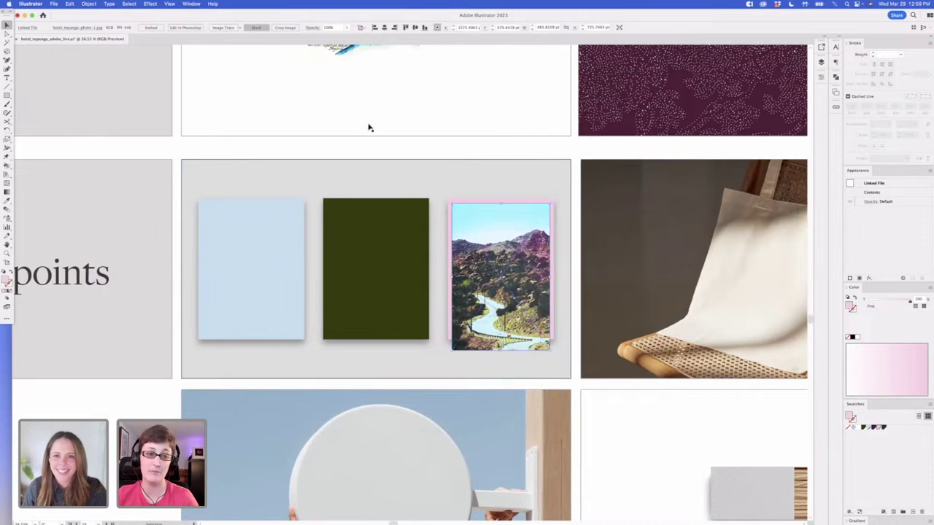
pyautogui.moveTo(501, 351); pyautogui.dragTo(501, 336)
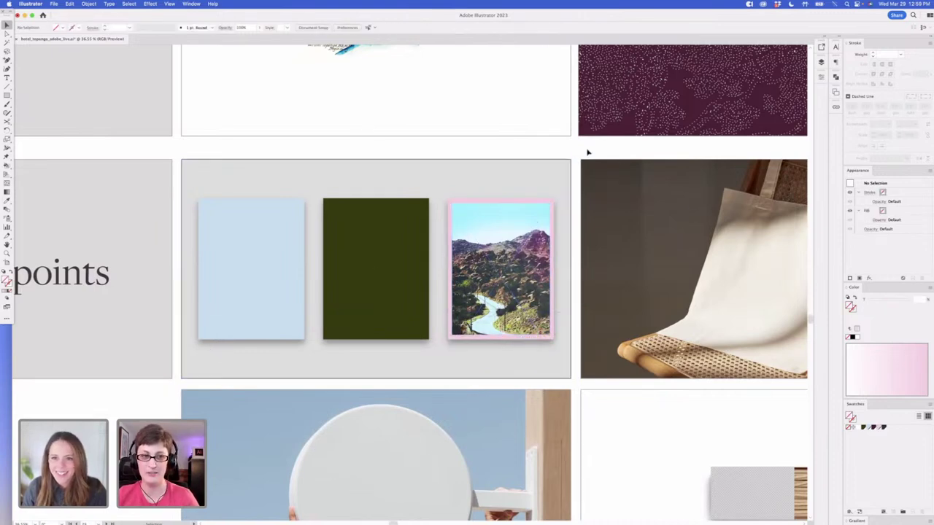
# Reposition the road photo within its mask on the pink poster
pyautogui.click(549, 215)
pyautogui.moveTo(549, 215); pyautogui.dragTo(528, 264)
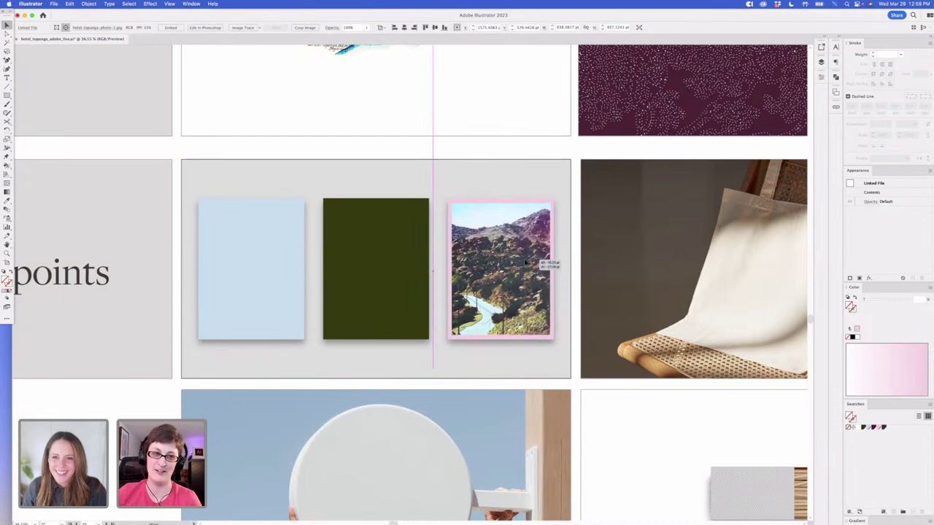
pyautogui.click(567, 153)
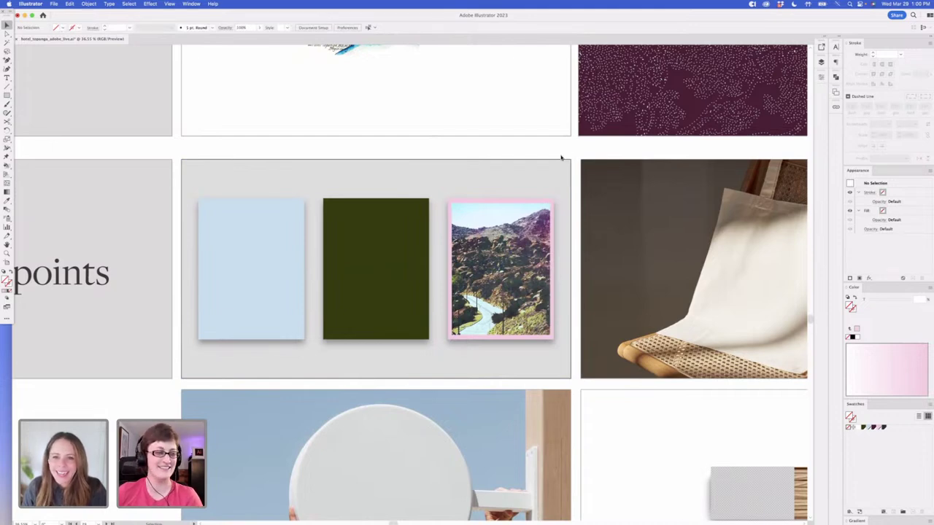
pyautogui.press('a')
pyautogui.moveTo(505, 320); pyautogui.dragTo(515, 313)
pyautogui.press('v')
pyautogui.moveTo(568, 165); pyautogui.dragTo(559, 177)
pyautogui.press('a')
pyautogui.moveTo(521, 257); pyautogui.dragTo(521, 259)
pyautogui.click(565, 153)
# Copy the white Hotel Topanga logo lockup from the dark logo artboard and paste it onto the poster mockup artboard
pyautogui.moveTo(678, 60); pyautogui.dragTo(508, 199)
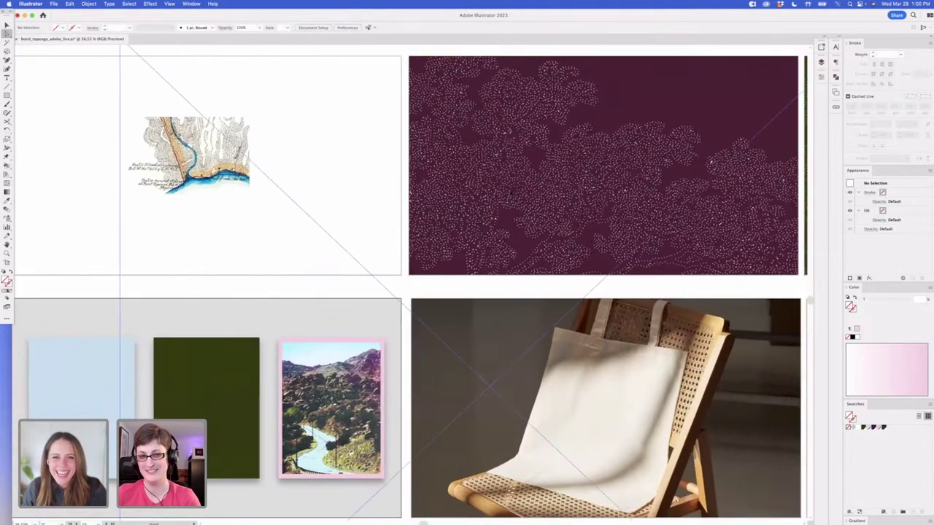
pyautogui.scroll(10, 496, 217)
pyautogui.hscroll(5, 496, 216)
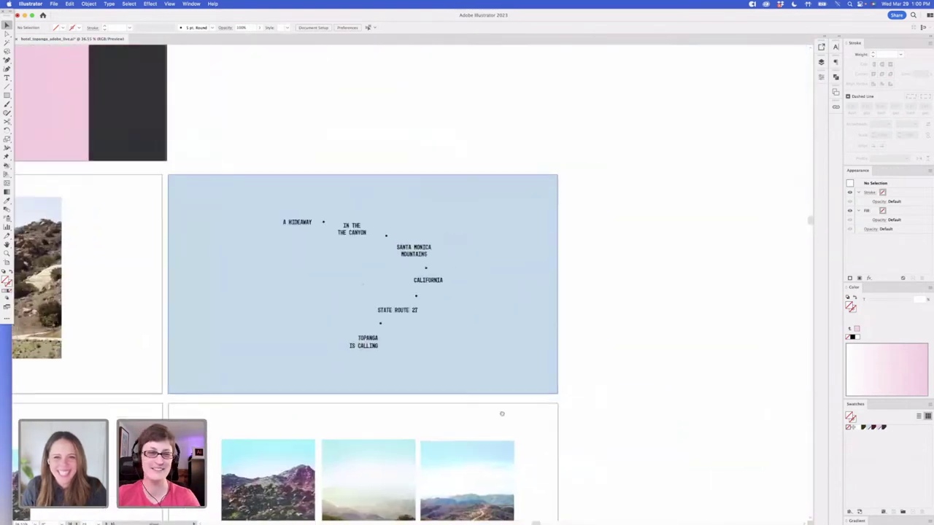
pyautogui.scroll(10, 370, 259)
pyautogui.hscroll(-4, 371, 259)
pyautogui.click(600, 274)
pyautogui.moveTo(631, 352); pyautogui.dragTo(567, 109)
pyautogui.press('super+g')
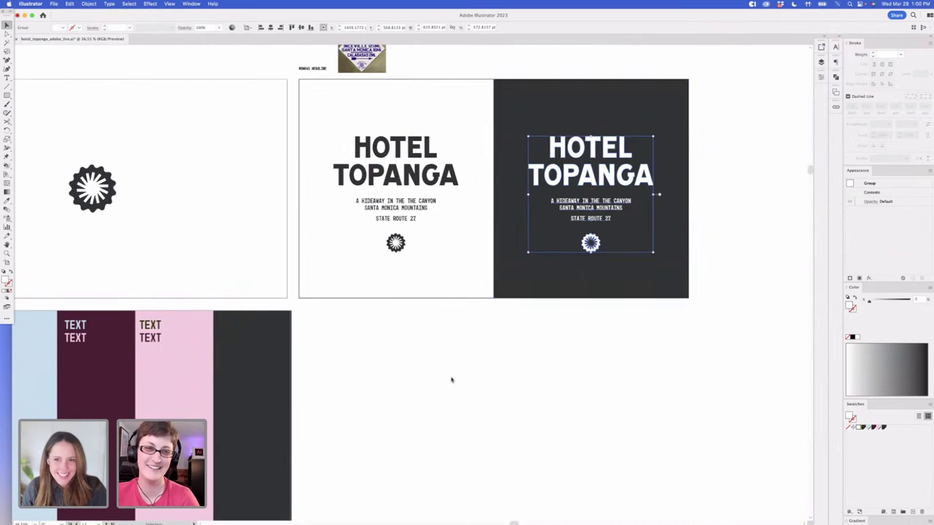
pyautogui.click(466, 382)
pyautogui.scroll(-15, 466, 382)
pyautogui.hscroll(-3, 467, 382)
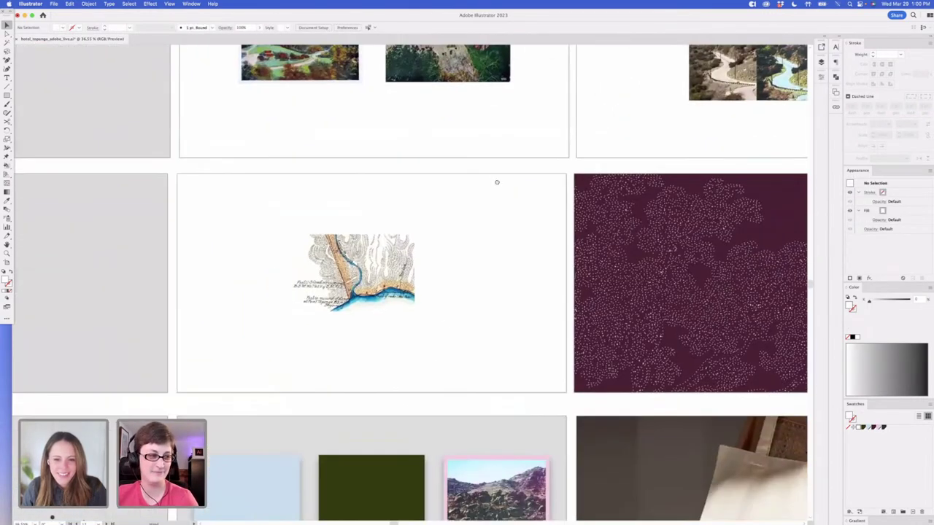
pyautogui.scroll(-5, 497, 182)
pyautogui.hotkey('ctrl', 'v')
# Scale the logo lockup down over the pink poster's photo and recolor it Pink
pyautogui.moveTo(472, 225); pyautogui.dragTo(538, 332)
pyautogui.moveTo(502, 378); pyautogui.dragTo(496, 372)
pyautogui.moveTo(538, 299); pyautogui.dragTo(540, 303)
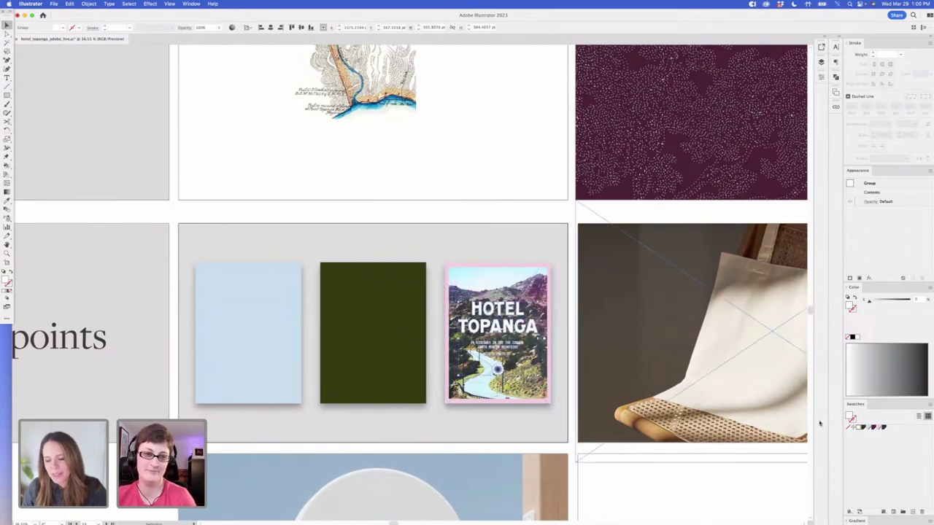
pyautogui.click(879, 427)
pyautogui.click(451, 211)
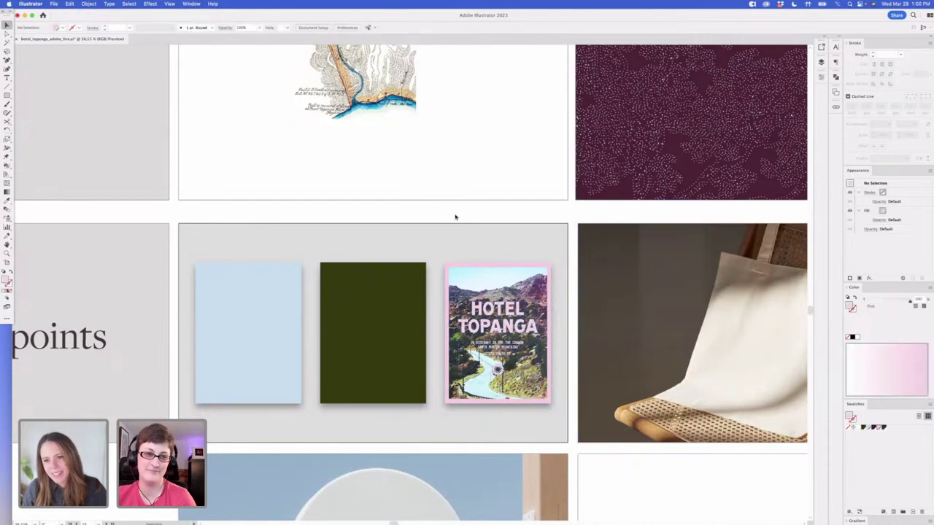
# Lower the road photo within its mask and fine-tune the logo lockup's size and position on the pink poster
pyautogui.click(534, 290)
pyautogui.press('a')
pyautogui.moveTo(534, 287); pyautogui.dragTo(531, 318)
pyautogui.press('v')
pyautogui.click(512, 331)
pyautogui.click(511, 333)
pyautogui.scroll(-1, 435, 205)
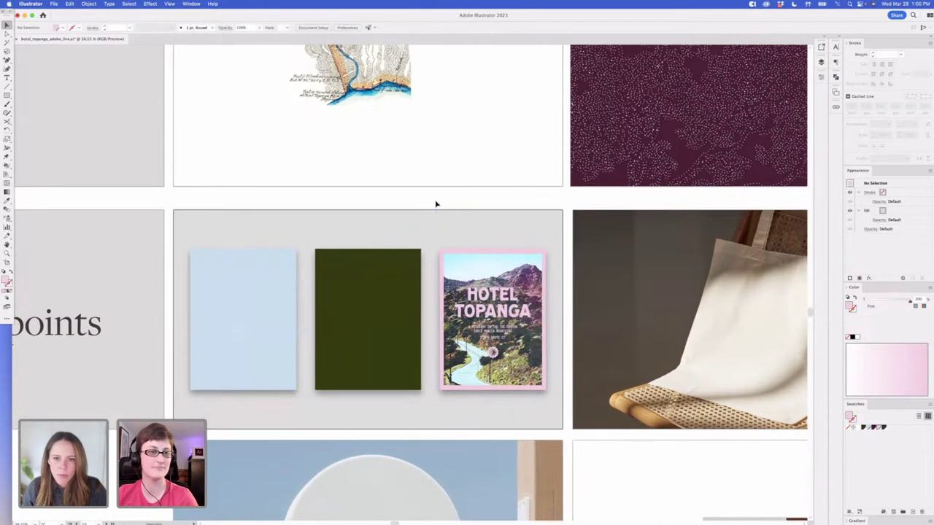
pyautogui.moveTo(559, 445); pyautogui.dragTo(552, 433)
pyautogui.click(710, 292)
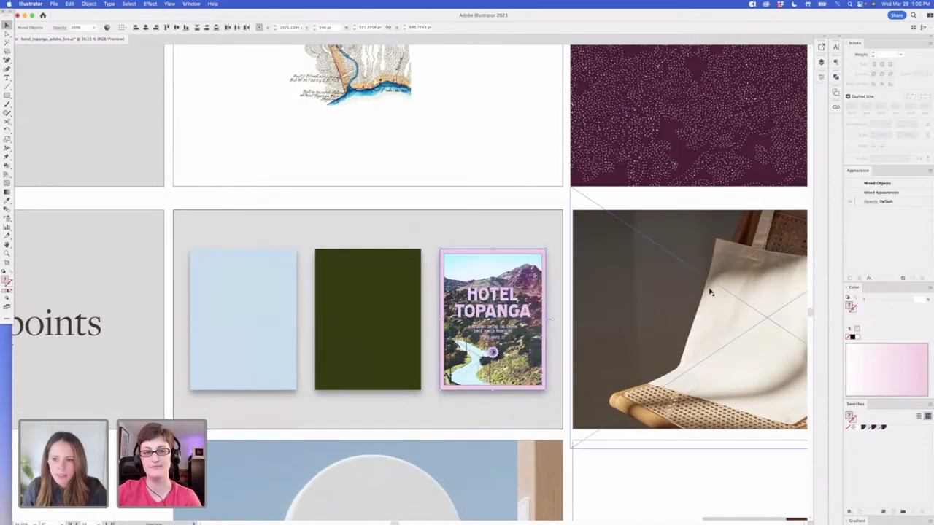
pyautogui.click(476, 206)
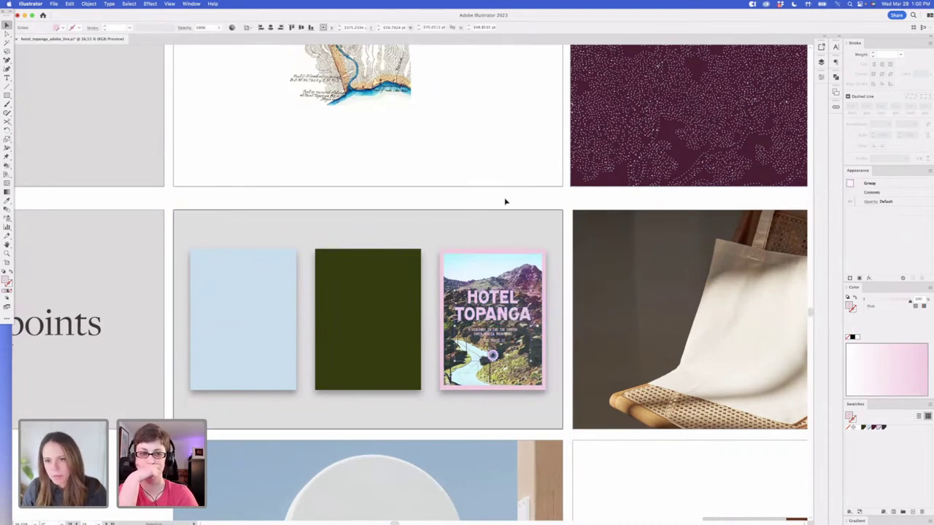
# Duplicate the pink poster's masked road photo onto the light blue poster
pyautogui.scroll(-1, 454, 180)
pyautogui.scroll(-2, 454, 180)
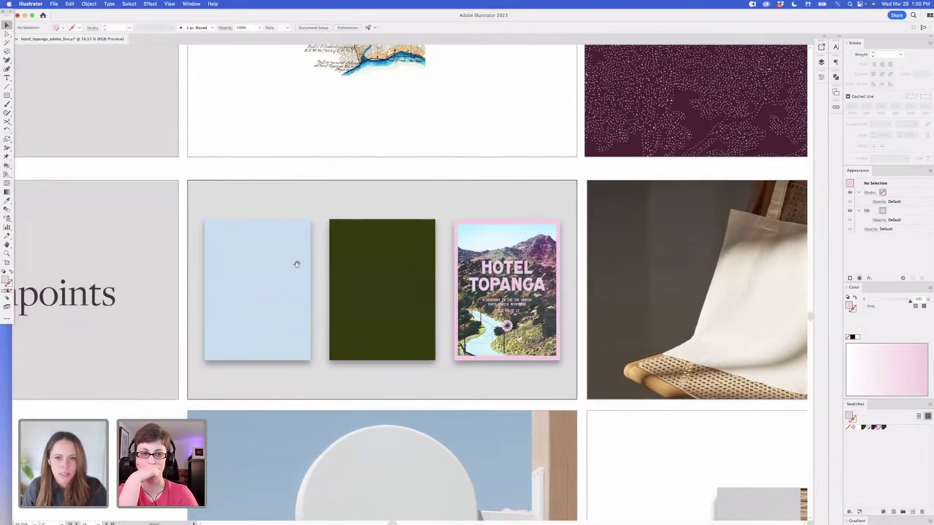
pyautogui.doubleClick(516, 248)
pyautogui.doubleClick(517, 182)
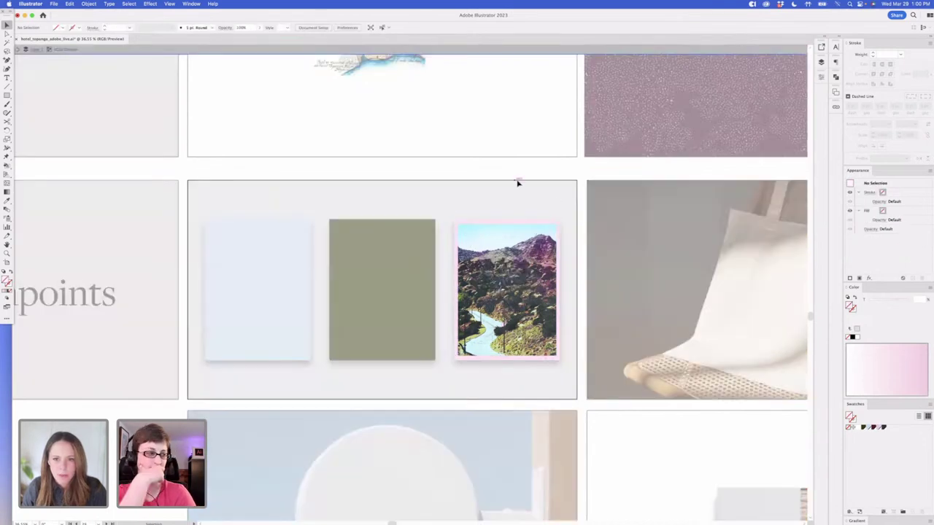
pyautogui.click(540, 258)
pyautogui.moveTo(541, 258); pyautogui.dragTo(294, 246)
# Shorten the light blue poster's photo mask from below so it covers only the poster's upper half
pyautogui.press('a')
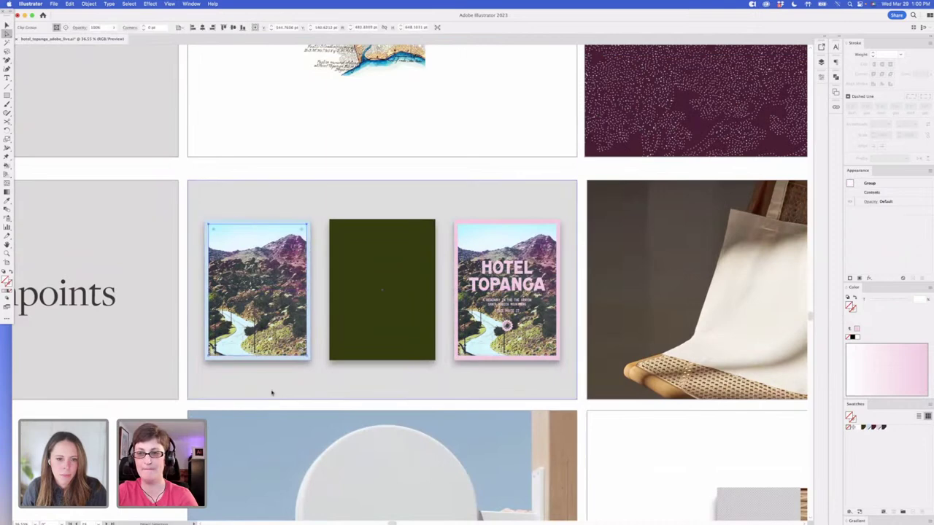
pyautogui.click(210, 356)
pyautogui.moveTo(309, 358); pyautogui.dragTo(305, 293)
pyautogui.click(340, 187)
# Replace the light blue poster's linked photo with hotel-topanga-photo-2.jpg
pyautogui.click(283, 255)
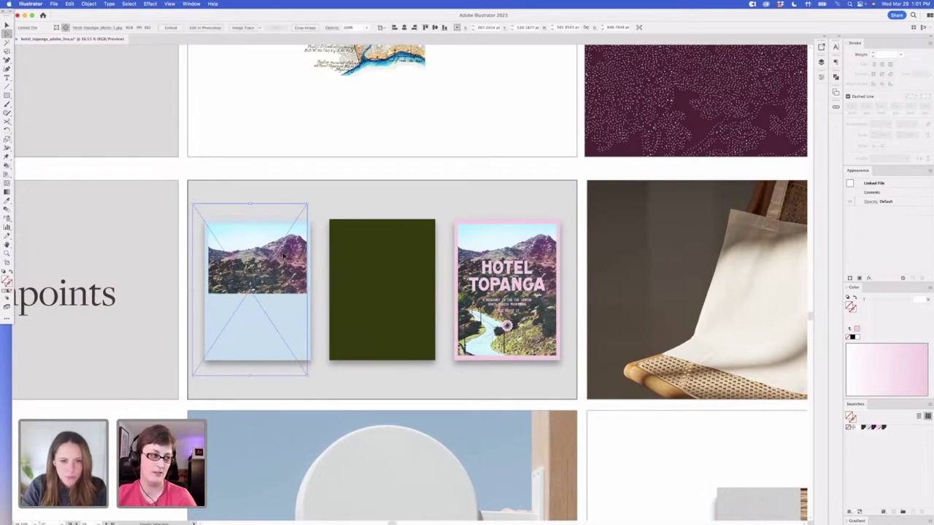
pyautogui.press('super+shift+p')
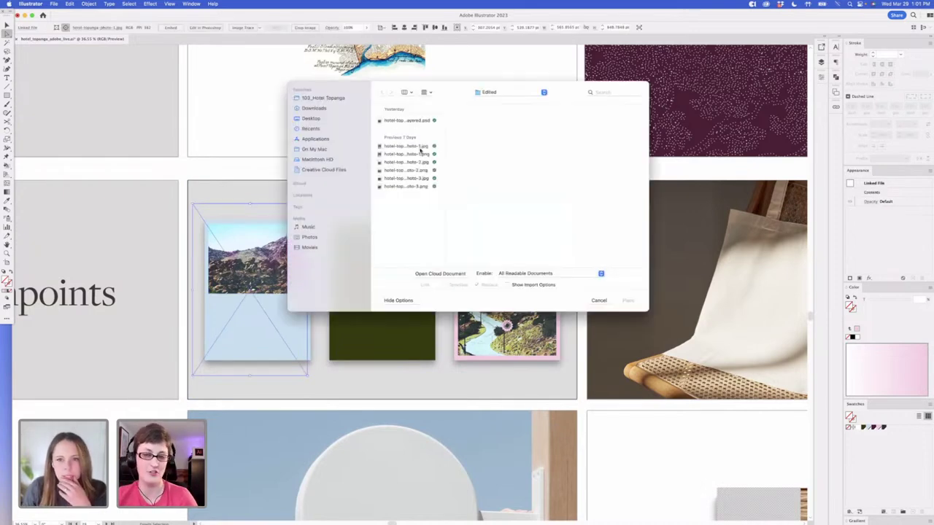
pyautogui.click(420, 148)
pyautogui.click(427, 164)
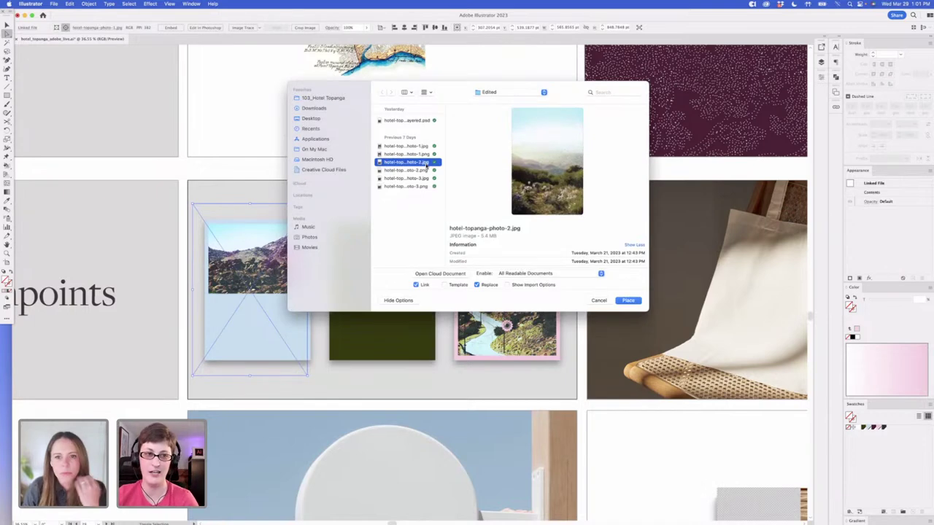
pyautogui.doubleClick(426, 164)
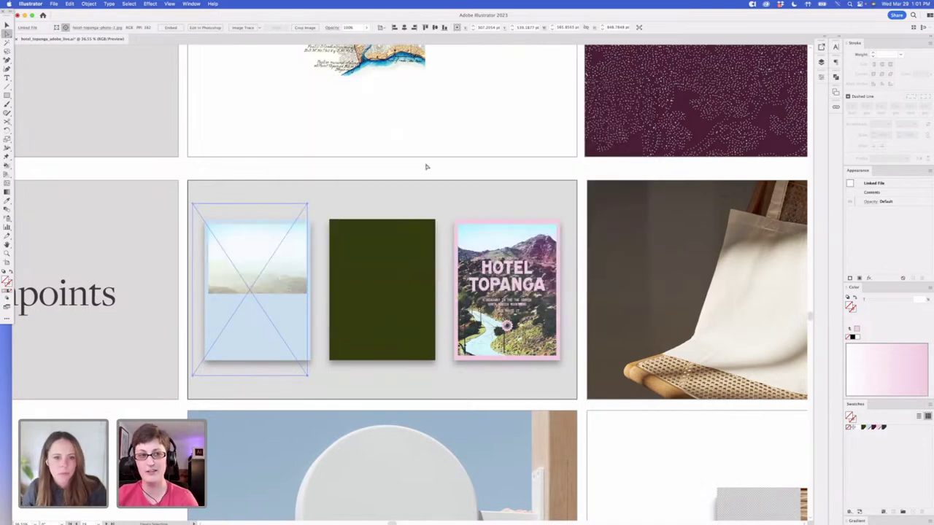
# Move the new landscape photo up and scale it down slightly within the light blue poster's mask
pyautogui.moveTo(287, 254); pyautogui.dragTo(289, 229)
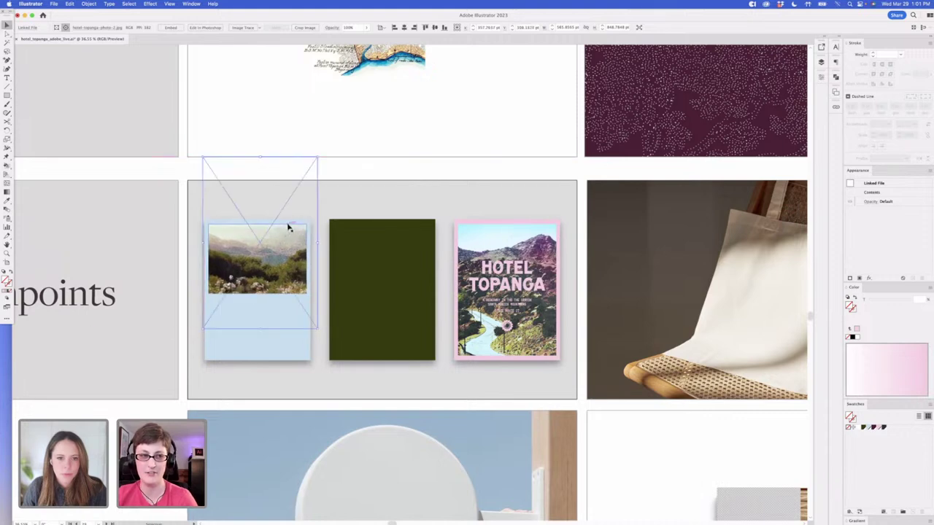
pyautogui.moveTo(316, 157); pyautogui.dragTo(310, 167)
pyautogui.moveTo(292, 276); pyautogui.dragTo(292, 267)
pyautogui.click(399, 171)
# Copy the HOTEL TOPANGA wordmark from the pink poster and place it enlarged below the light blue poster's photo
pyautogui.press('v')
pyautogui.doubleClick(518, 286)
pyautogui.click(487, 268)
pyautogui.press('super+c')
pyautogui.doubleClick(550, 178)
pyautogui.press('super+v')
pyautogui.moveTo(410, 292); pyautogui.dragTo(302, 312)
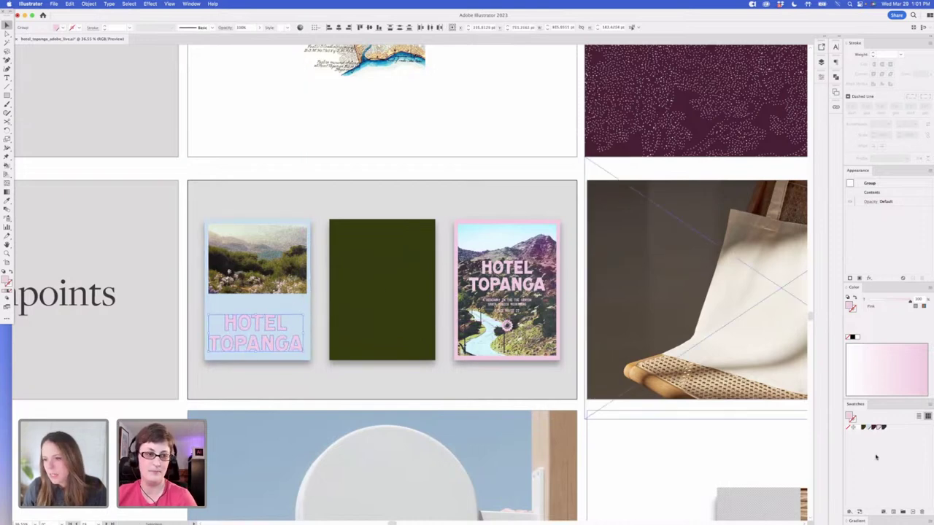
# Recolor the light blue poster's wordmark Dark Green and nudge it toward the poster's lower edge
pyautogui.click(863, 428)
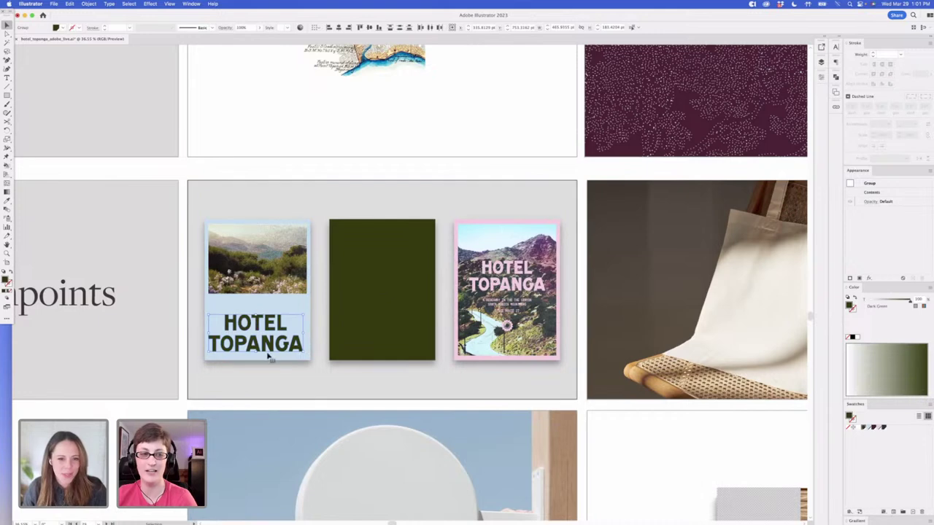
pyautogui.moveTo(272, 349); pyautogui.dragTo(273, 350)
pyautogui.moveTo(304, 317); pyautogui.dragTo(284, 309)
# Extend the light blue poster's photo mask down toward the wordmark and reposition the photo inside it
pyautogui.press('a')
pyautogui.click(266, 270)
pyautogui.hotkey('shift', 'Down')
pyautogui.hotkey('shift', 'Down')
pyautogui.hotkey('shift', 'Down')
pyautogui.hotkey('shift', 'Down')
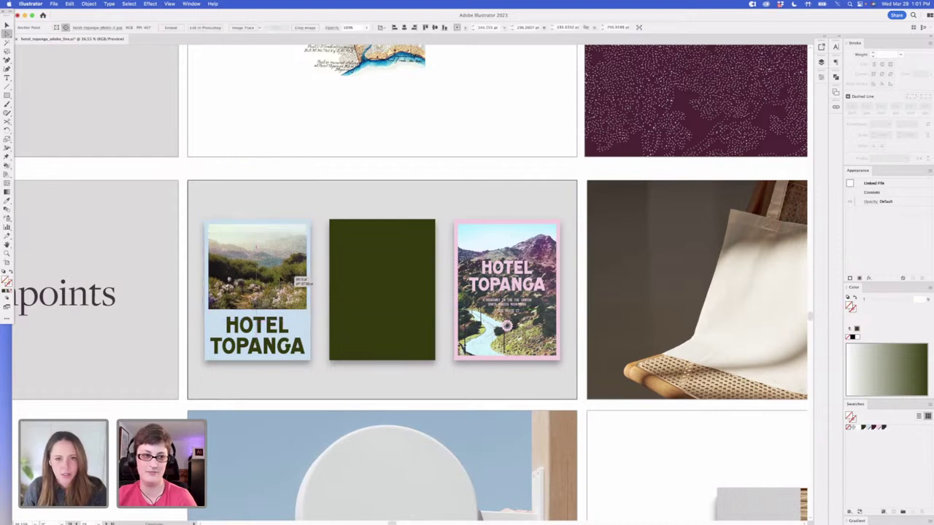
# Lower the upper edge of the light blue poster's photo mask to widen the blue margin above it
pyautogui.click(359, 173)
pyautogui.click(307, 227)
pyautogui.moveTo(307, 227); pyautogui.dragTo(307, 234)
pyautogui.click(407, 167)
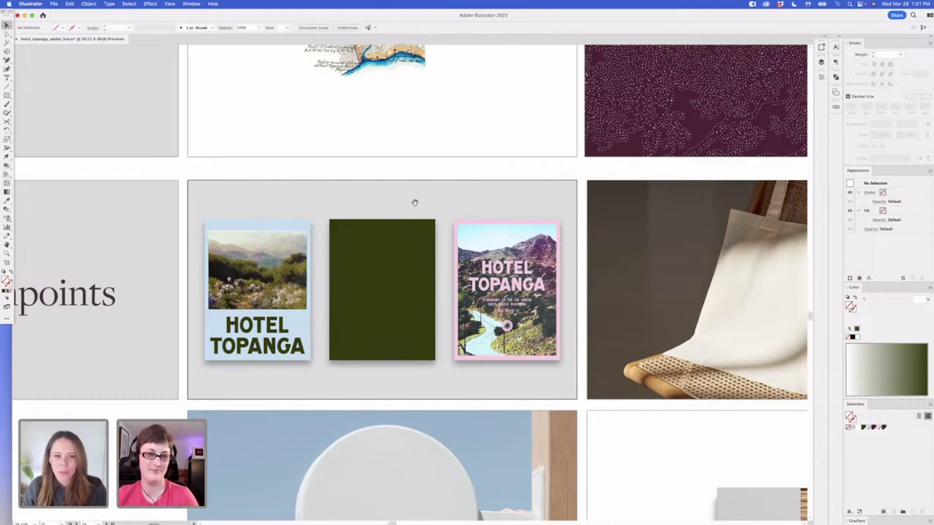
# Copy the tagline "Under the trees. Off the road. Among the hills. A place above." and return to the poster mockups
pyautogui.moveTo(527, 162); pyautogui.dragTo(488, 206)
pyautogui.moveTo(547, 146); pyautogui.dragTo(401, 292)
pyautogui.moveTo(527, 160); pyautogui.dragTo(276, 358)
pyautogui.scroll(10, 277, 359)
pyautogui.hscroll(5, 276, 359)
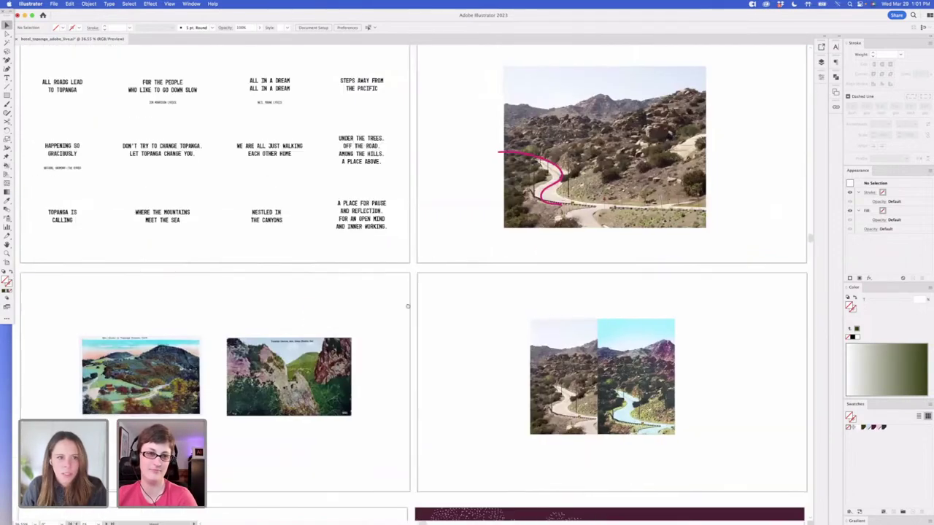
pyautogui.hscroll(-3, 408, 306)
pyautogui.click(514, 196)
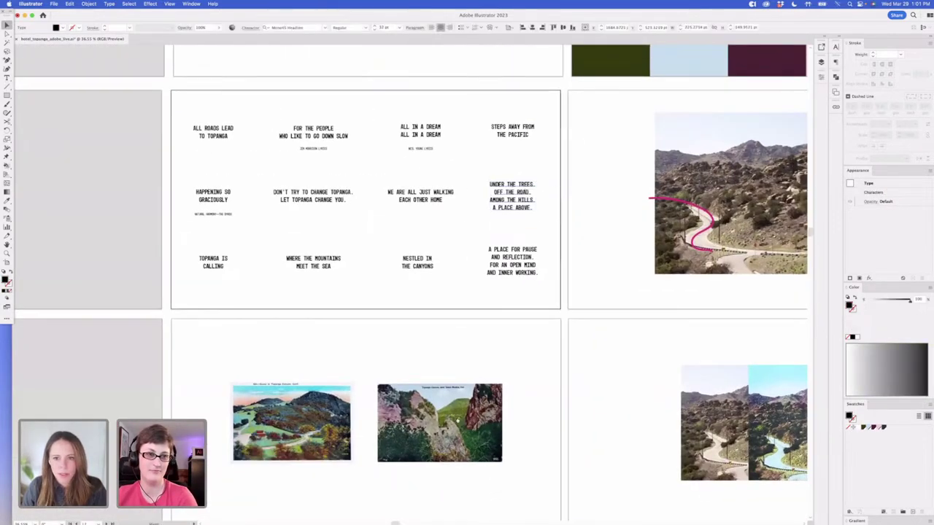
pyautogui.scroll(-15, 451, 146)
pyautogui.hscroll(-2, 451, 145)
pyautogui.scroll(1, 452, 145)
pyautogui.click(279, 125)
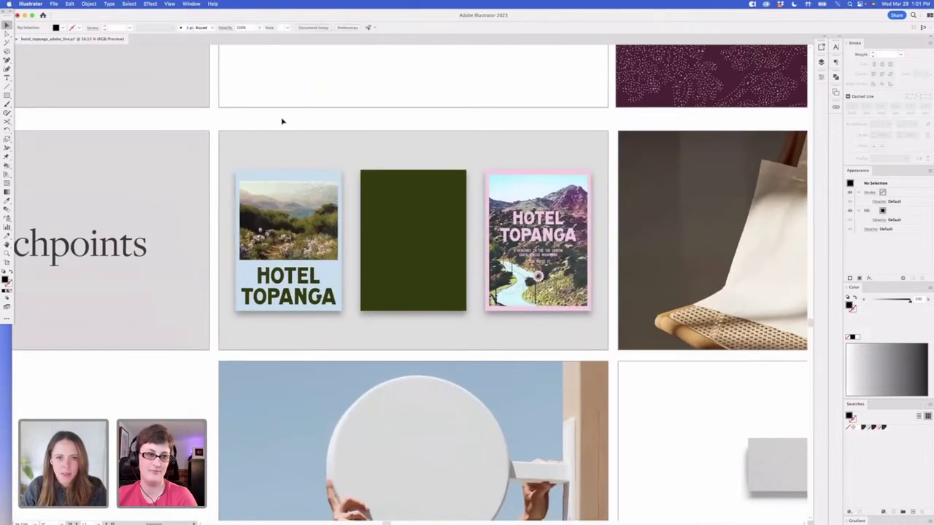
# Paste the four-line tagline text and place it scaled down just above the poster artboard
pyautogui.scroll(3, 282, 121)
pyautogui.press('super+v')
pyautogui.moveTo(448, 311); pyautogui.dragTo(353, 139)
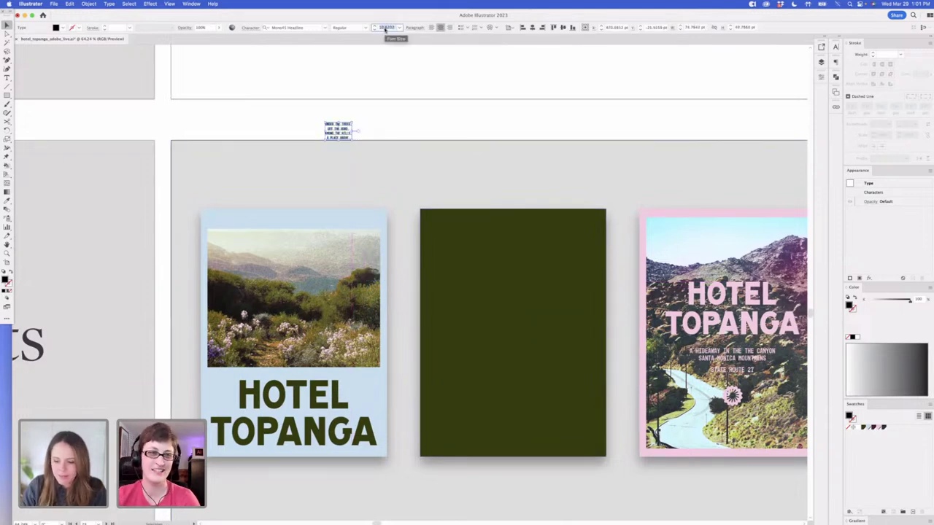
pyautogui.doubleClick(332, 133)
pyautogui.press('super+shift+a')
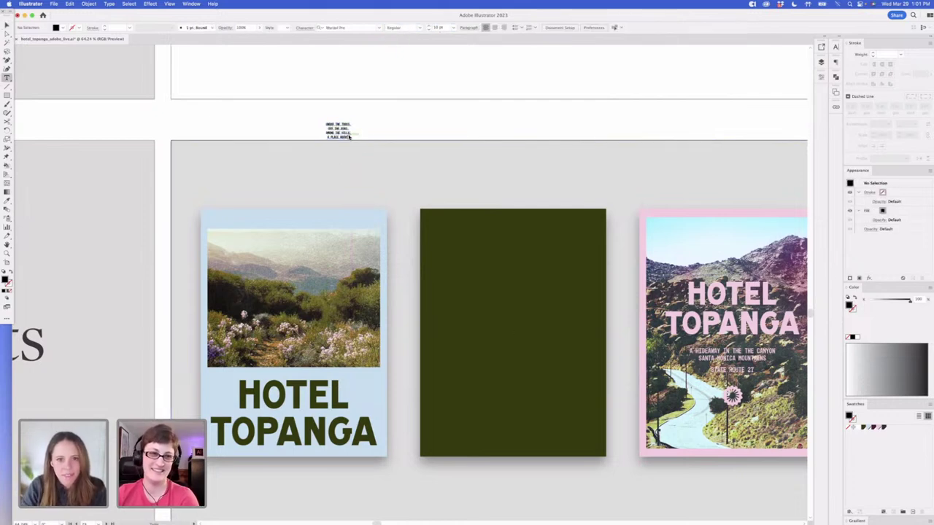
# Join the tagline into a single line of four widely spaced phrases, without the periods between them
pyautogui.scroll(3, 200, 148)
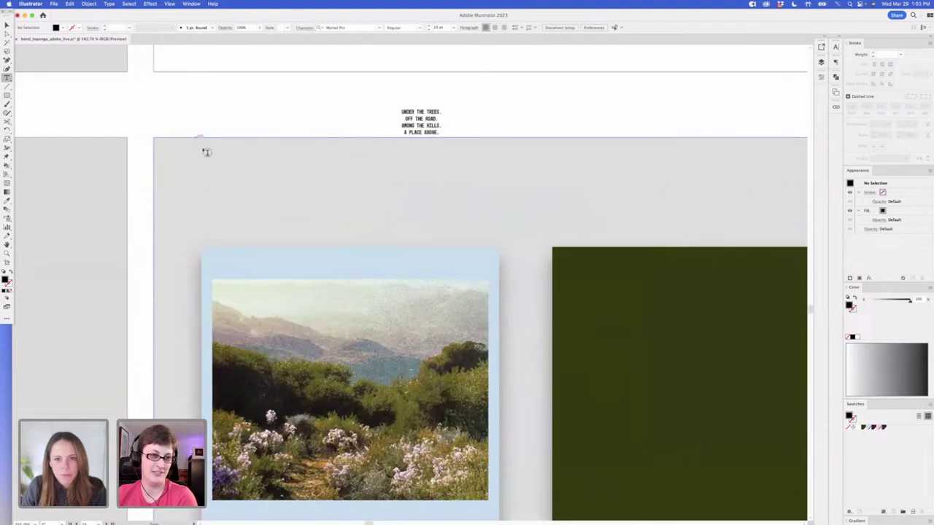
pyautogui.moveTo(424, 119); pyautogui.dragTo(399, 119)
pyautogui.press('BackSpace')
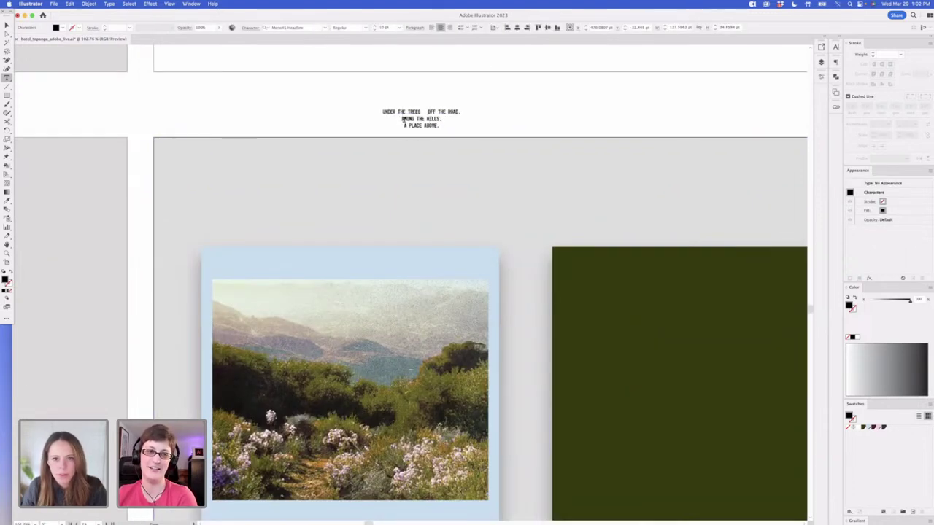
pyautogui.press('BackSpace')
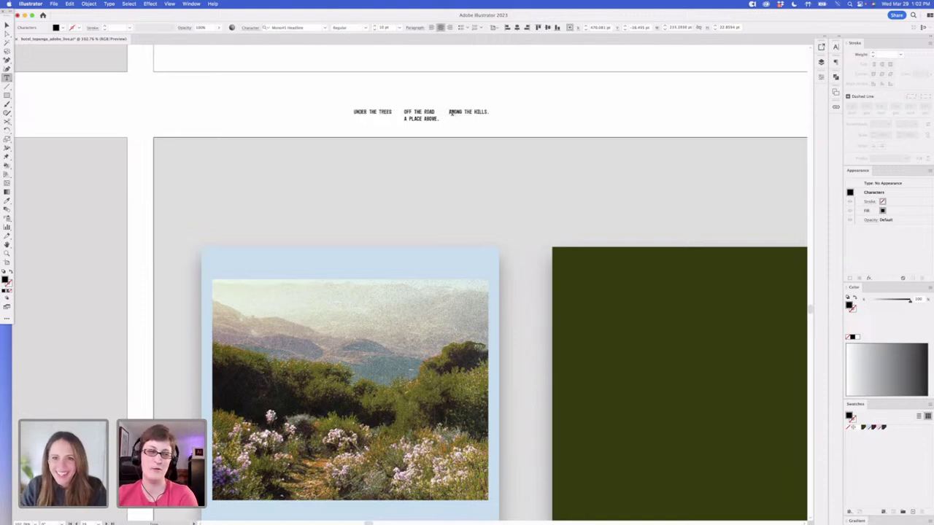
pyautogui.press('BackSpace')
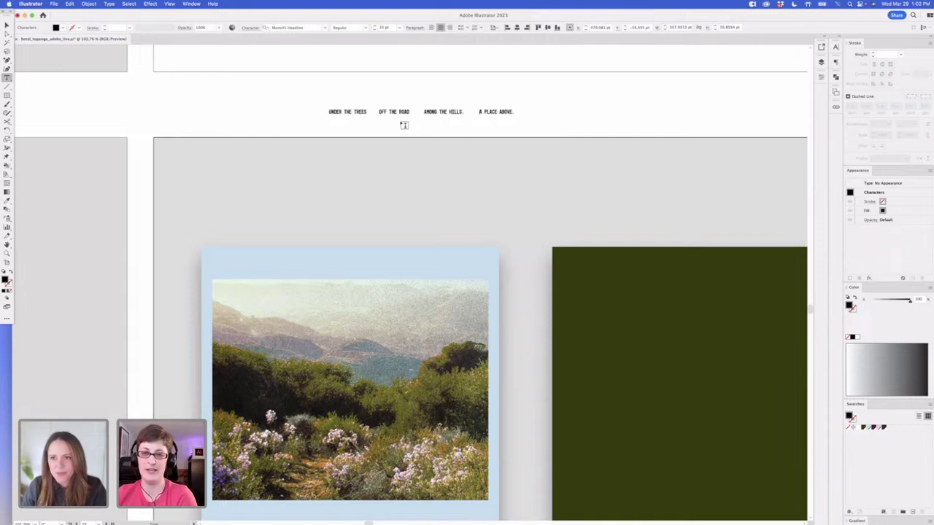
pyautogui.press('BackSpace')
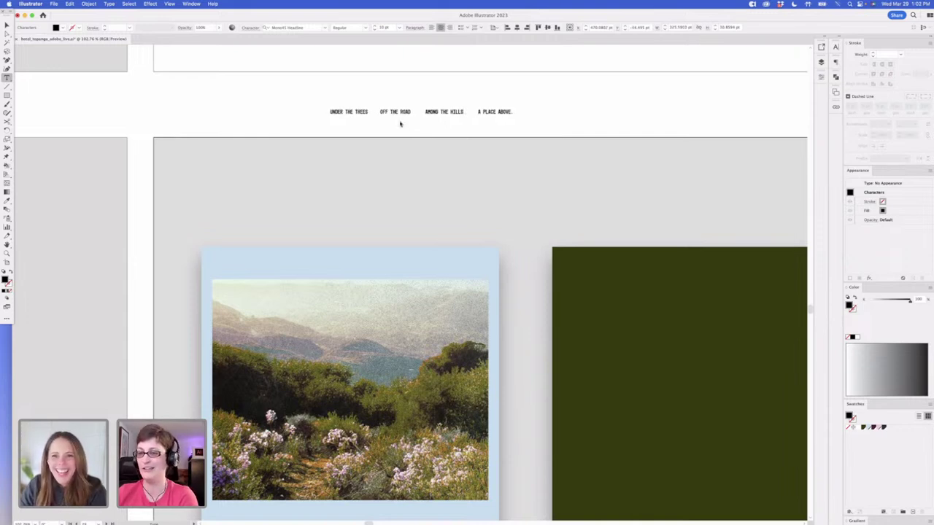
# Place the tagline above the photo on the light blue poster and scale it to the photo's width
pyautogui.press('Escape')
pyautogui.click(208, 90)
pyautogui.scroll(-1, 207, 85)
pyautogui.moveTo(432, 106); pyautogui.dragTo(312, 257)
pyautogui.moveTo(455, 269); pyautogui.dragTo(485, 271)
pyautogui.click(547, 93)
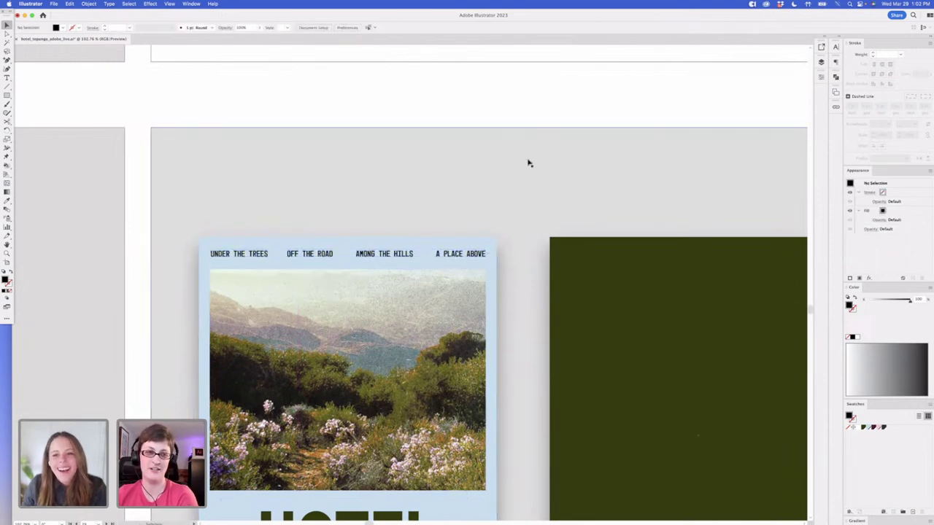
# Recolour the tagline on the light blue poster Dark Green
pyautogui.click(403, 257)
pyautogui.press('o')
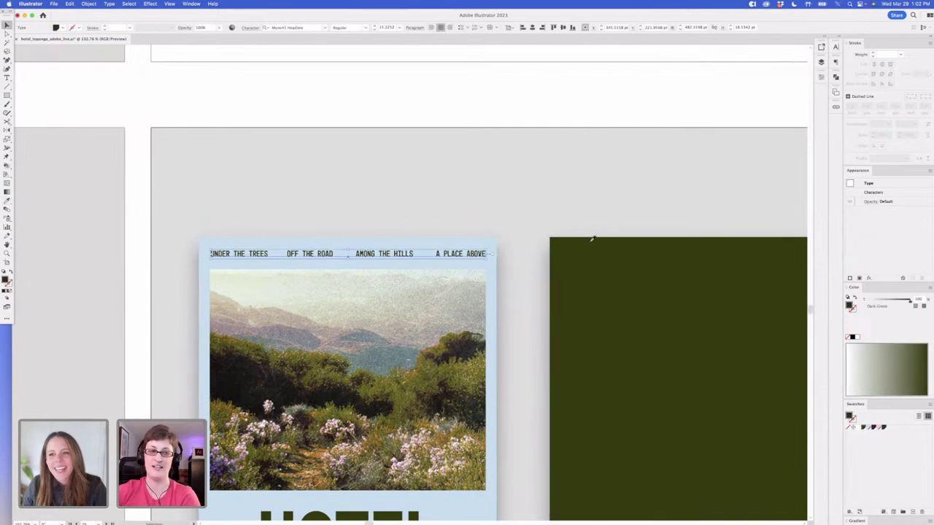
pyautogui.click(563, 100)
# Raise the top edge of the light blue poster's photo mask slightly towards the tagline
pyautogui.click(210, 270)
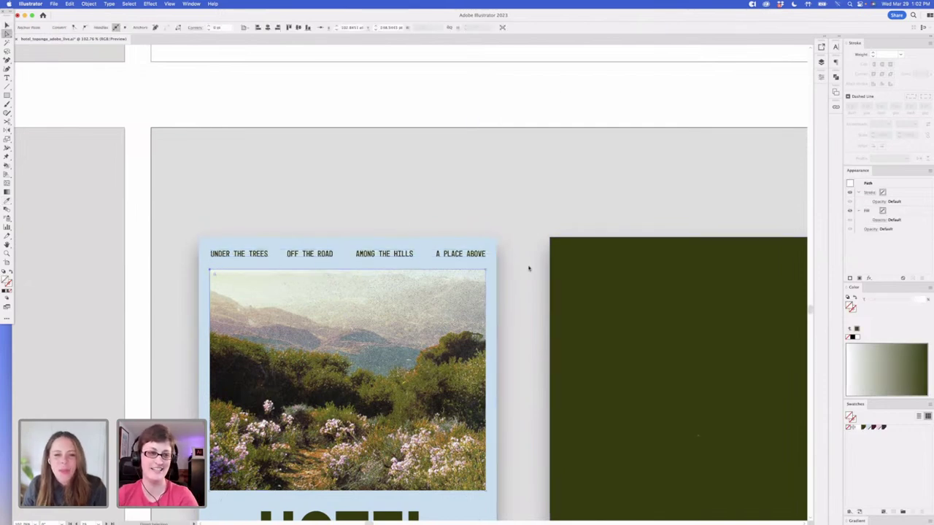
pyautogui.keyDown('shift'); pyautogui.click(485, 270); pyautogui.keyUp('shift')
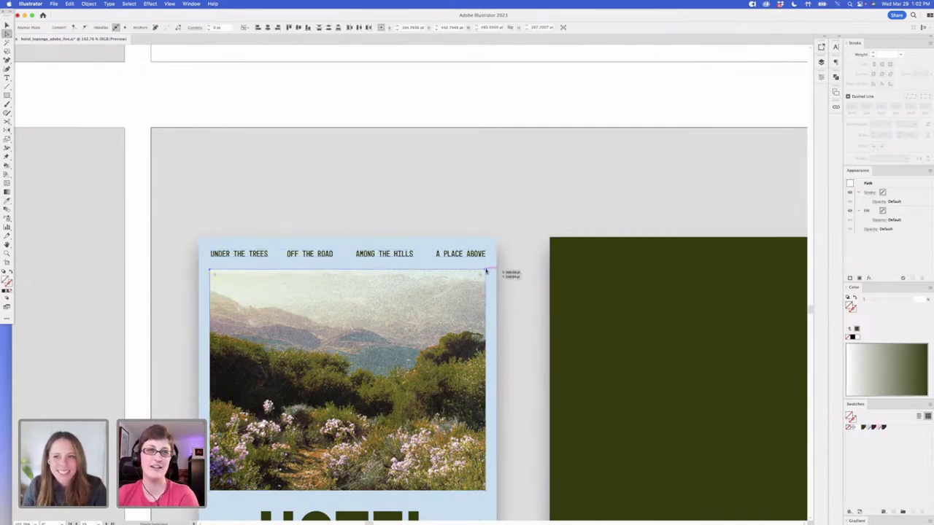
pyautogui.moveTo(487, 272); pyautogui.dragTo(487, 265)
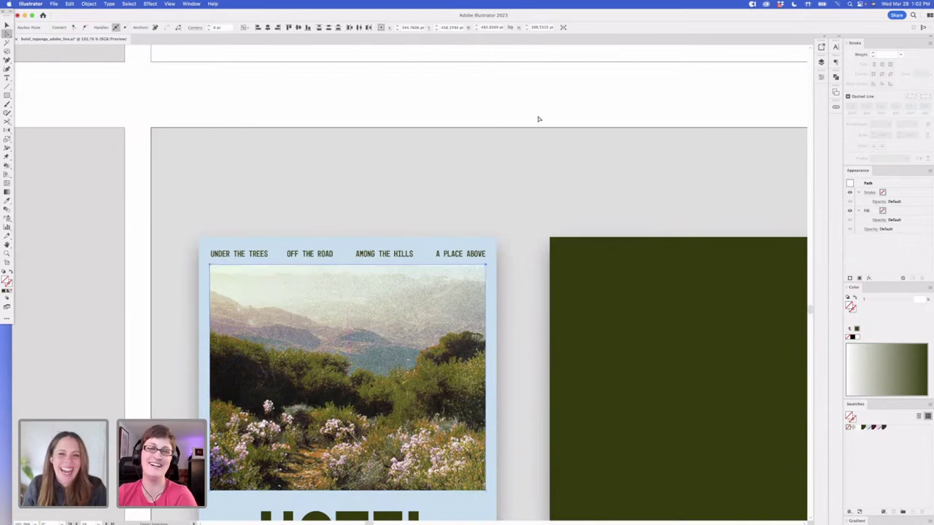
pyautogui.click(537, 117)
# Create a dark green dot about 4.2 pt wide and place it between UNDER THE TREES and OFF THE ROAD
pyautogui.moveTo(535, 109); pyautogui.dragTo(521, 70)
pyautogui.scroll(-4, 523, 73)
pyautogui.hscroll(5, 521, 72)
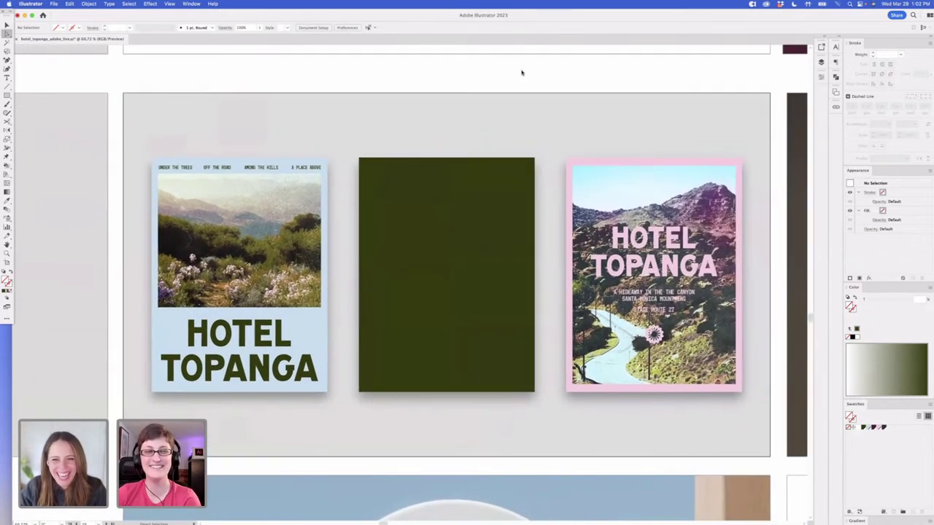
pyautogui.scroll(2, 91, 264)
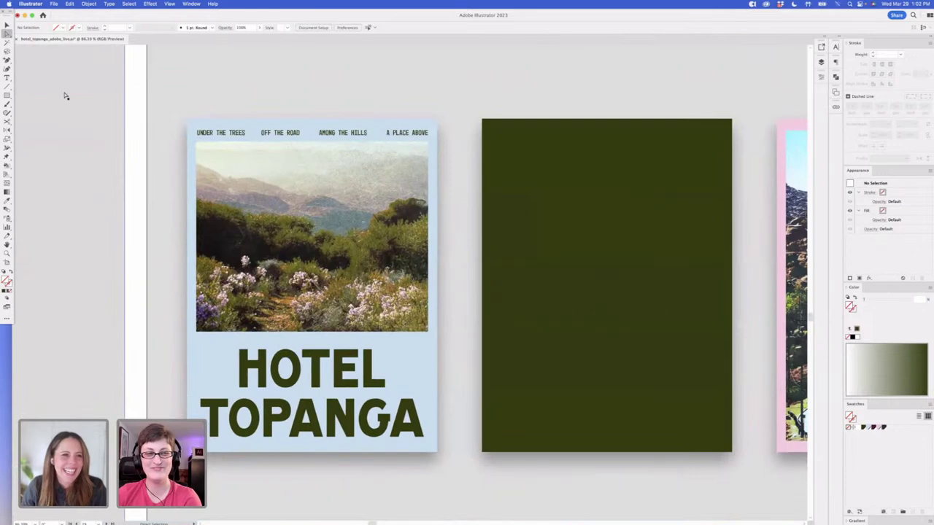
pyautogui.moveTo(7, 95); pyautogui.dragTo(47, 143)
pyautogui.moveTo(169, 94); pyautogui.dragTo(168, 92)
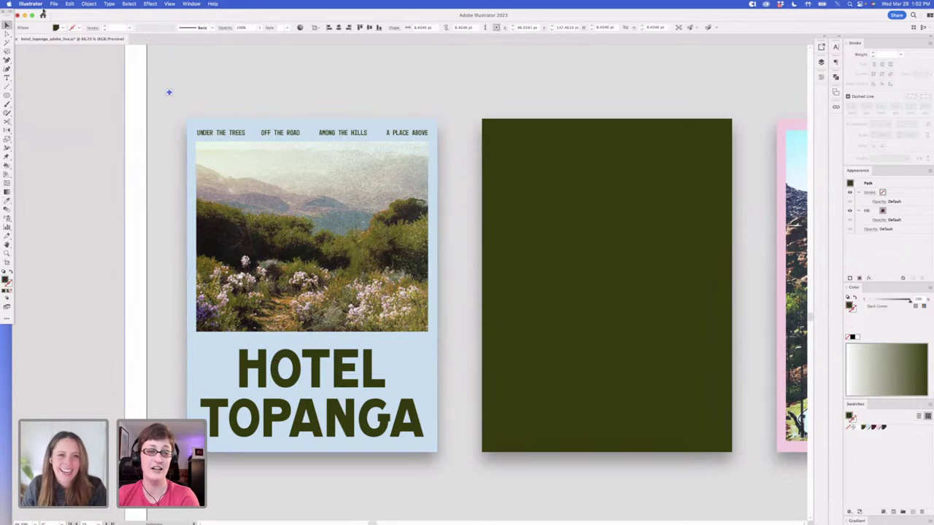
pyautogui.click(144, 100)
pyautogui.moveTo(170, 92); pyautogui.dragTo(253, 134)
pyautogui.click(191, 96)
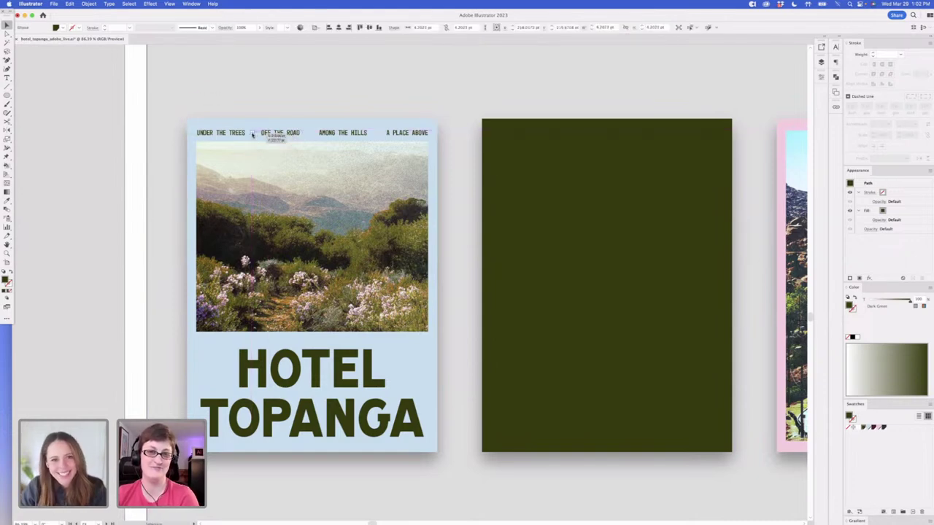
pyautogui.click(150, 92)
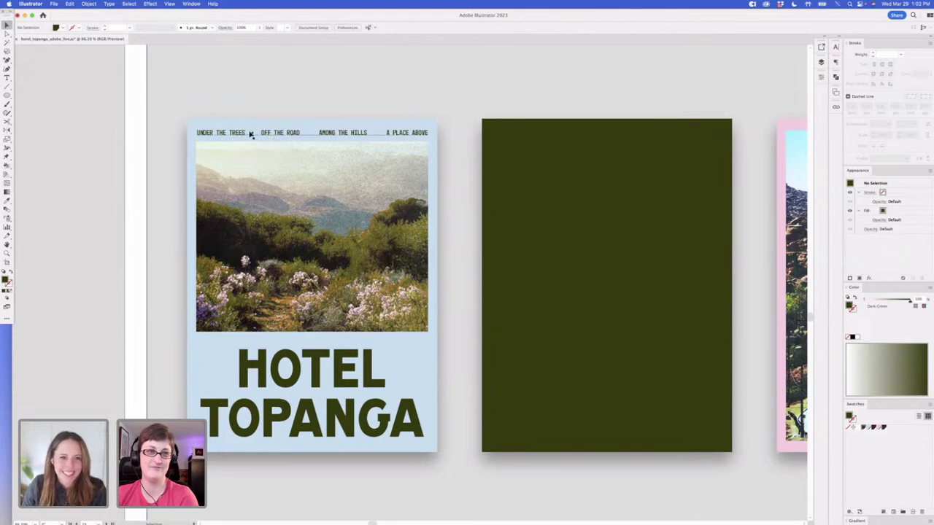
# Duplicate the dot into the gaps on both sides of AMONG THE HILLS
pyautogui.click(251, 134)
pyautogui.click(144, 89)
pyautogui.moveTo(253, 133); pyautogui.dragTo(378, 135)
pyautogui.click(128, 81)
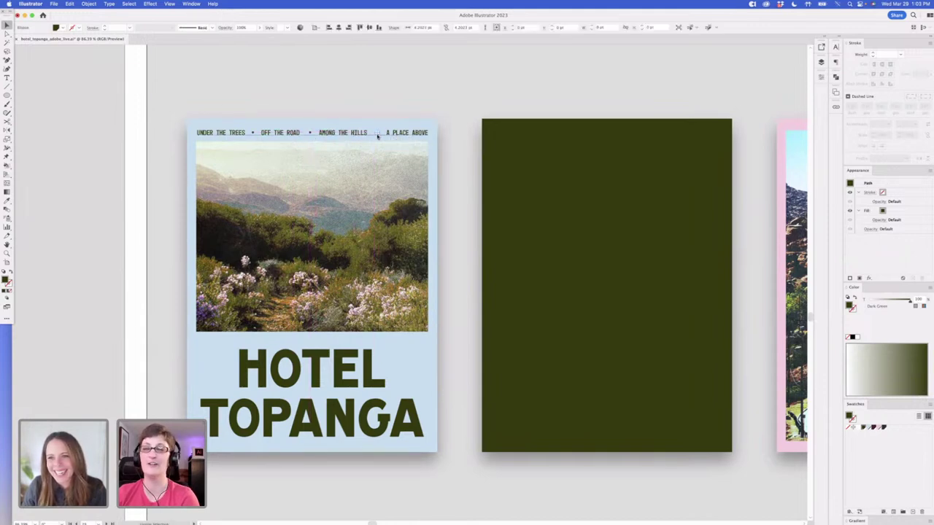
pyautogui.click(140, 80)
# Copy the curved group of phrases and dots from the light blue board
pyautogui.scroll(-5, 140, 80)
pyautogui.scroll(2, 140, 80)
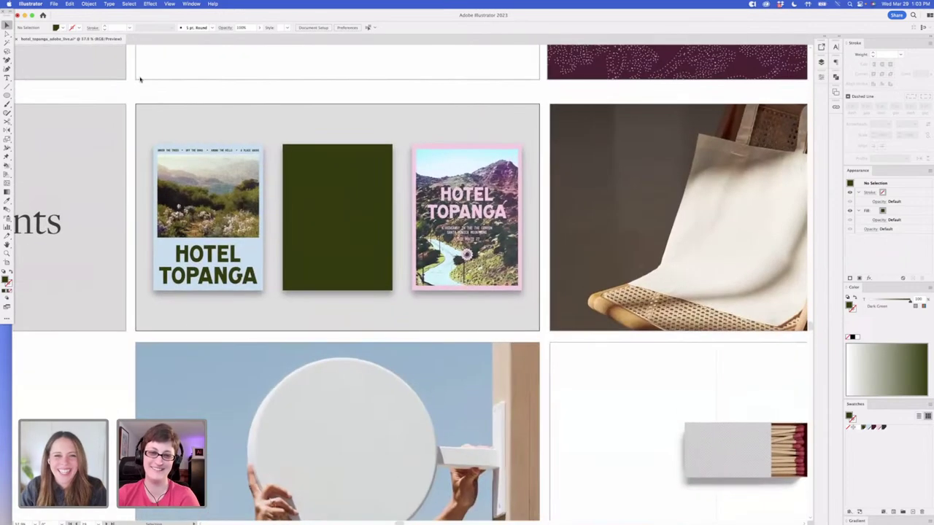
pyautogui.click(283, 104)
pyautogui.click(391, 76)
pyautogui.moveTo(479, 102); pyautogui.dragTo(404, 260)
pyautogui.moveTo(547, 157); pyautogui.dragTo(377, 425)
pyautogui.moveTo(744, 49); pyautogui.dragTo(324, 415)
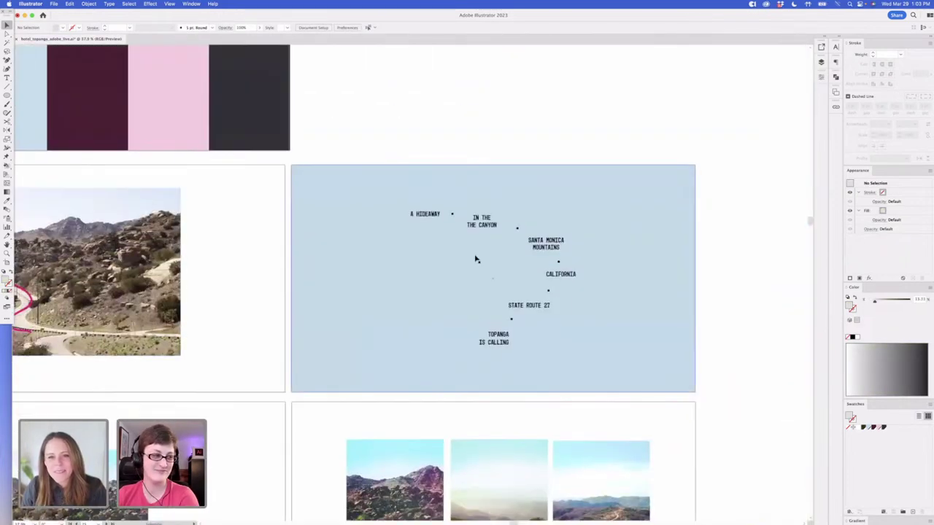
pyautogui.click(510, 228)
# Place the copied phrase group scaled down on the upper part of the dark green poster and recolour it Sky Blue
pyautogui.scroll(-5, 459, 89)
pyautogui.hscroll(-5, 459, 88)
pyautogui.scroll(-10, 459, 88)
pyautogui.hscroll(-3, 458, 88)
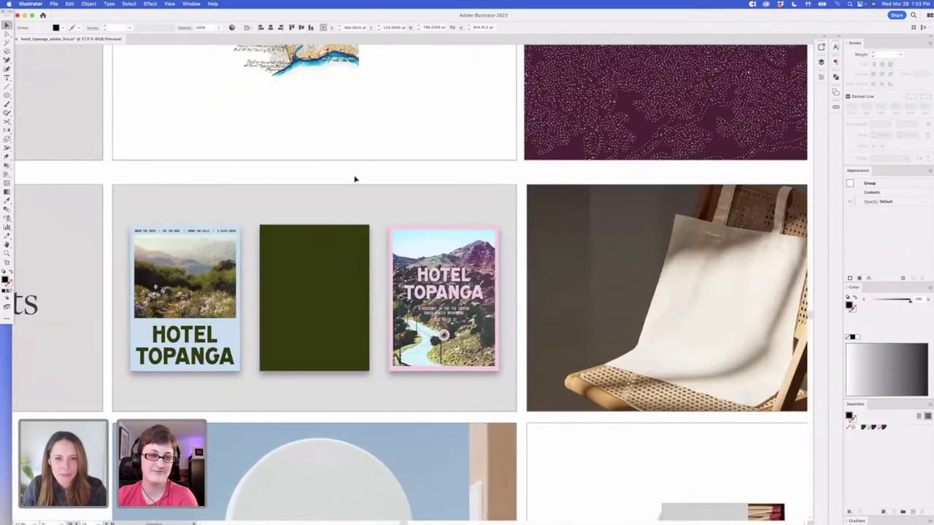
pyautogui.click(355, 179)
pyautogui.moveTo(355, 179); pyautogui.dragTo(334, 250)
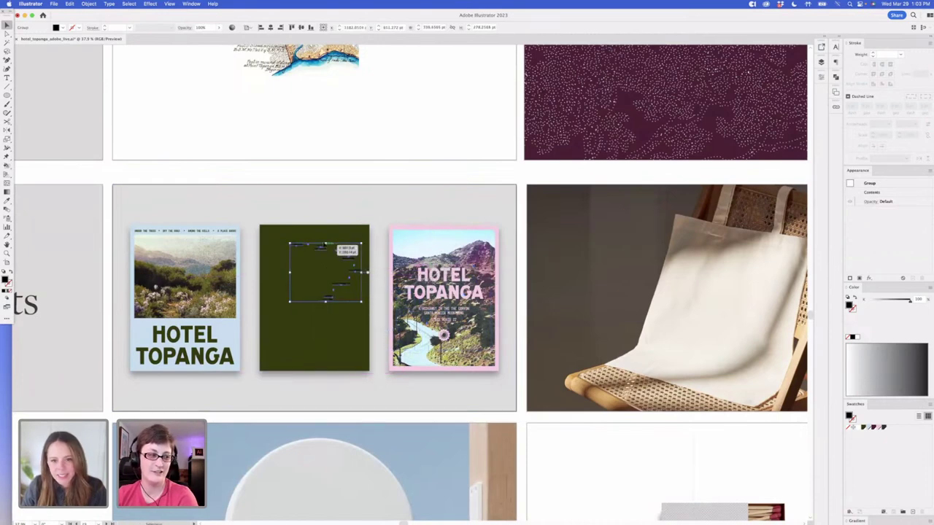
pyautogui.click(868, 428)
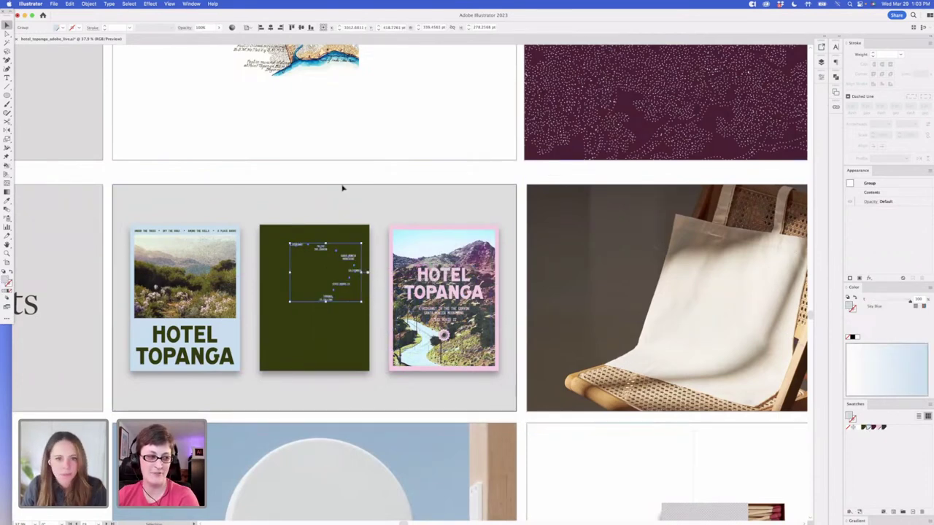
pyautogui.click(454, 148)
pyautogui.hscroll(-3, 455, 148)
pyautogui.moveTo(429, 253); pyautogui.dragTo(427, 259)
pyautogui.click(461, 158)
# Copy the one-line HOTEL TOPANGA wordmark from the logo board
pyautogui.scroll(15, 452, 190)
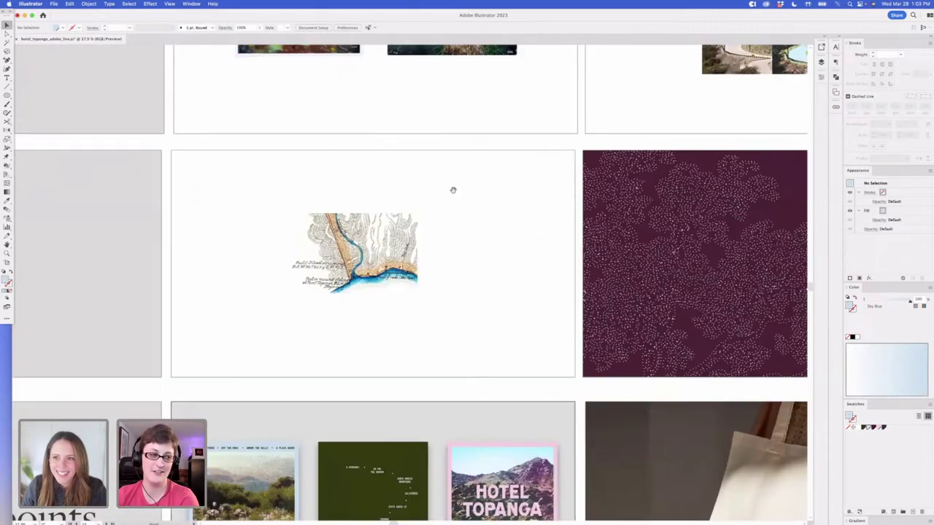
pyautogui.scroll(5, 374, 214)
pyautogui.scroll(-10, 394, 241)
pyautogui.scroll(-6, 446, 301)
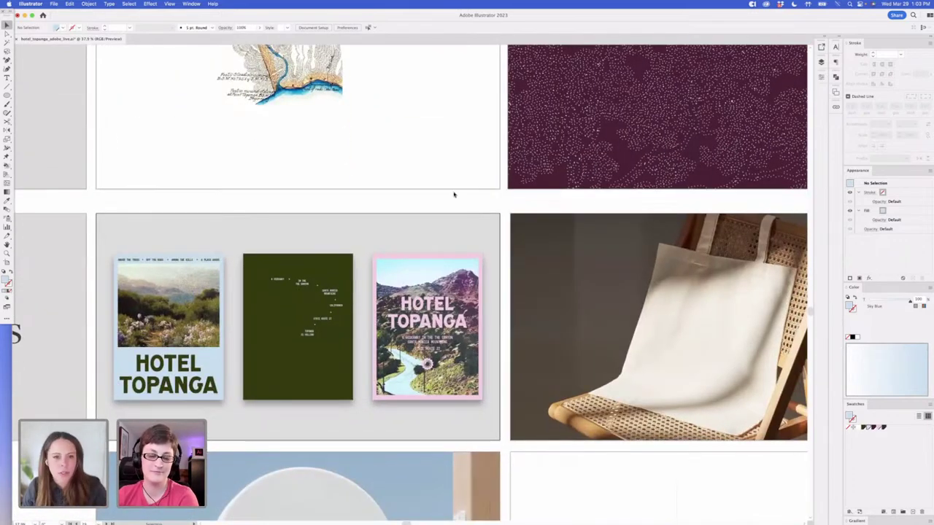
pyautogui.scroll(2, 453, 195)
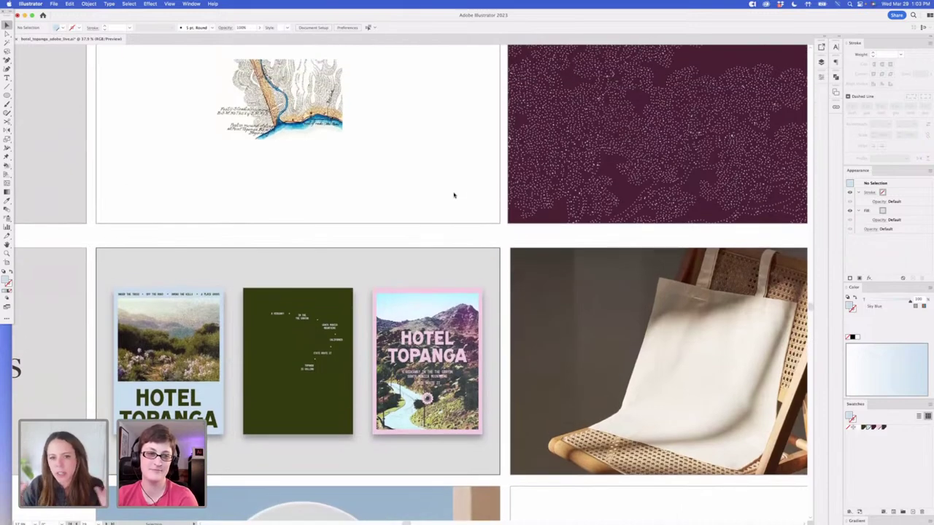
pyautogui.scroll(20, 453, 195)
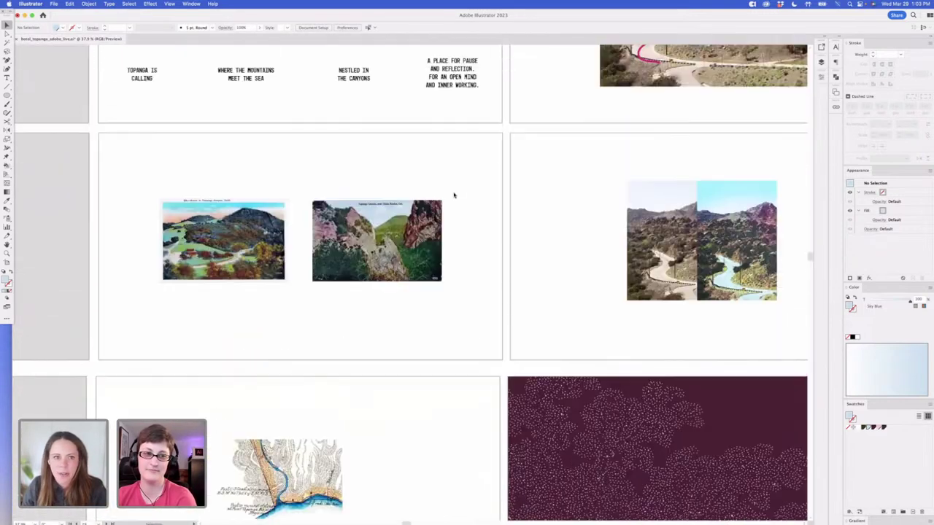
pyautogui.scroll(5, 453, 195)
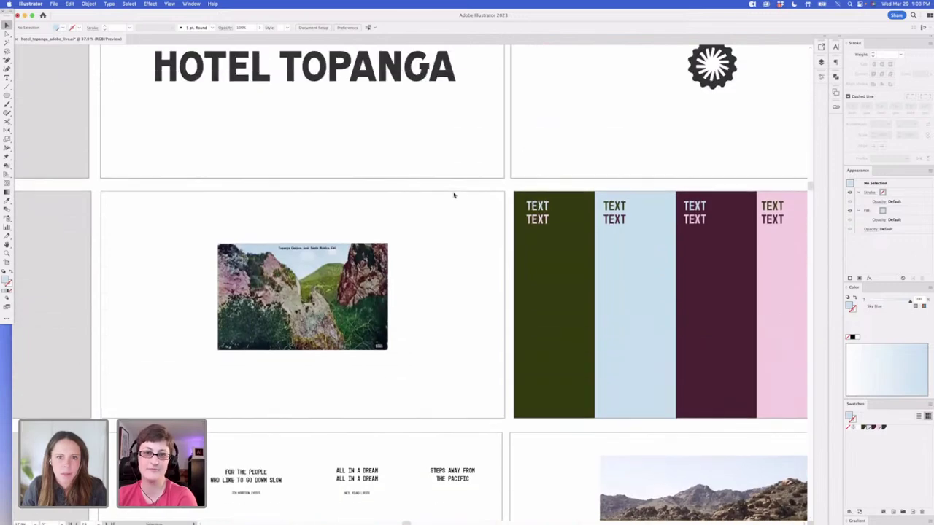
pyautogui.click(362, 78)
# Fit the HOTEL TOPANGA wordmark across the top of the dark green poster and give it the phrases' light blue colour
pyautogui.scroll(-20, 420, 287)
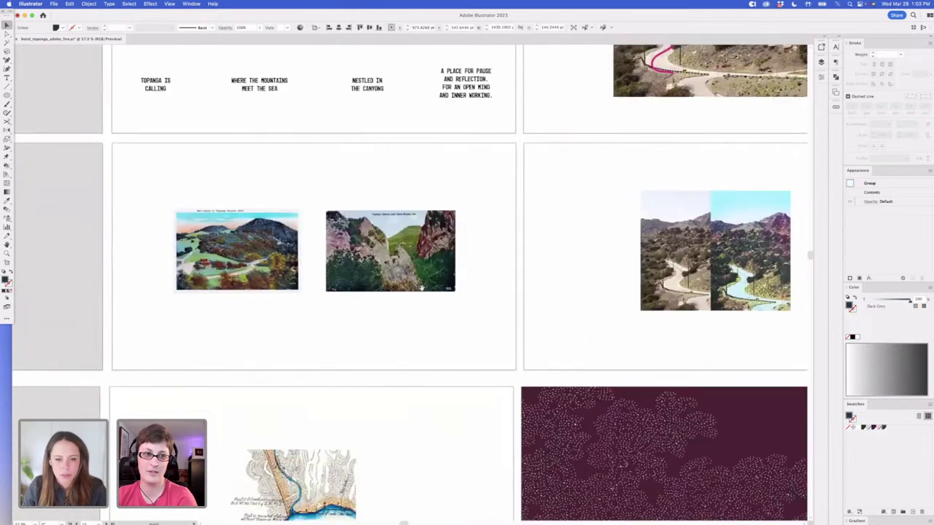
pyautogui.scroll(-4, 408, 175)
pyautogui.write('HOTEL TOPANGA')
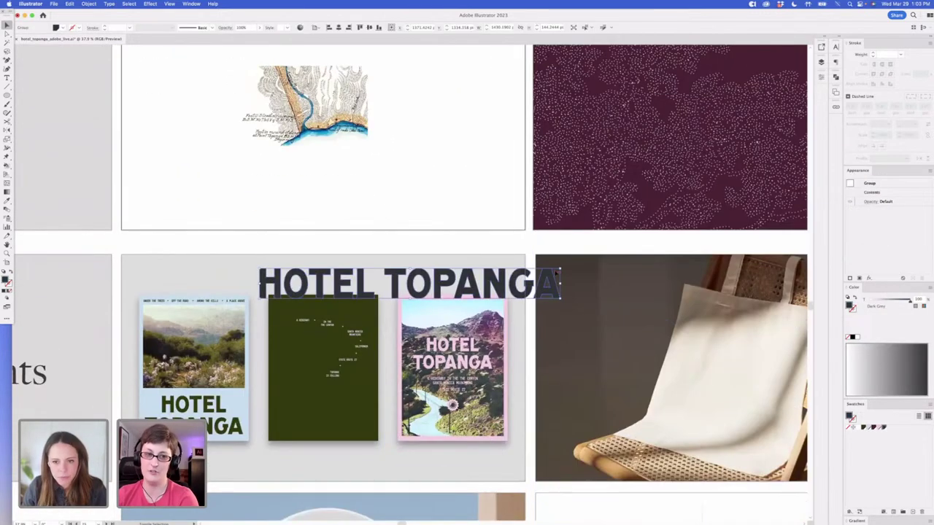
pyautogui.moveTo(559, 271); pyautogui.dragTo(377, 304)
pyautogui.press('i')
pyautogui.click(321, 326)
pyautogui.press('v')
# Scale the curved phrase group on the dark green poster down slightly, away from the wordmark
pyautogui.click(354, 336)
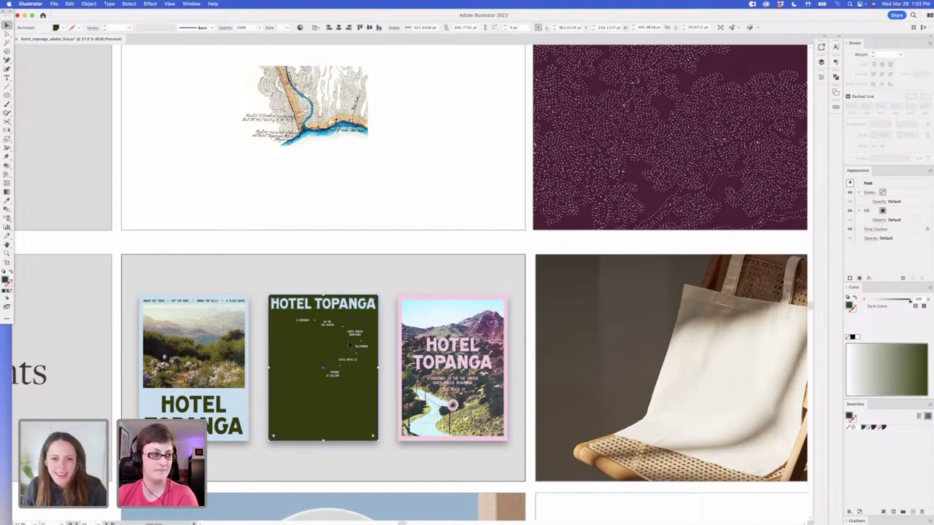
pyautogui.click(353, 334)
pyautogui.moveTo(295, 317); pyautogui.dragTo(298, 320)
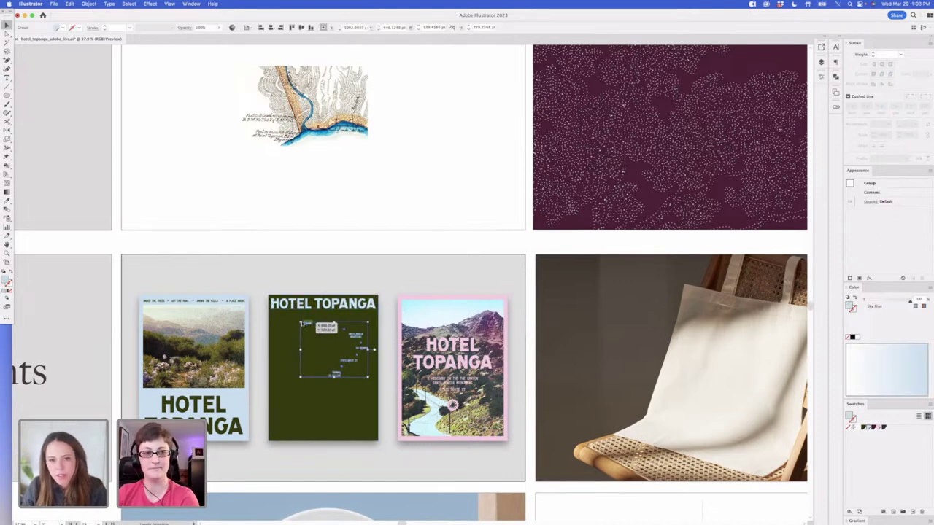
pyautogui.click(440, 240)
# Duplicate the dotted foliage pattern from the plum board onto the dark green poster
pyautogui.hscroll(5, 363, 243)
pyautogui.moveTo(543, 204); pyautogui.dragTo(235, 424)
pyautogui.moveTo(235, 425); pyautogui.dragTo(235, 425)
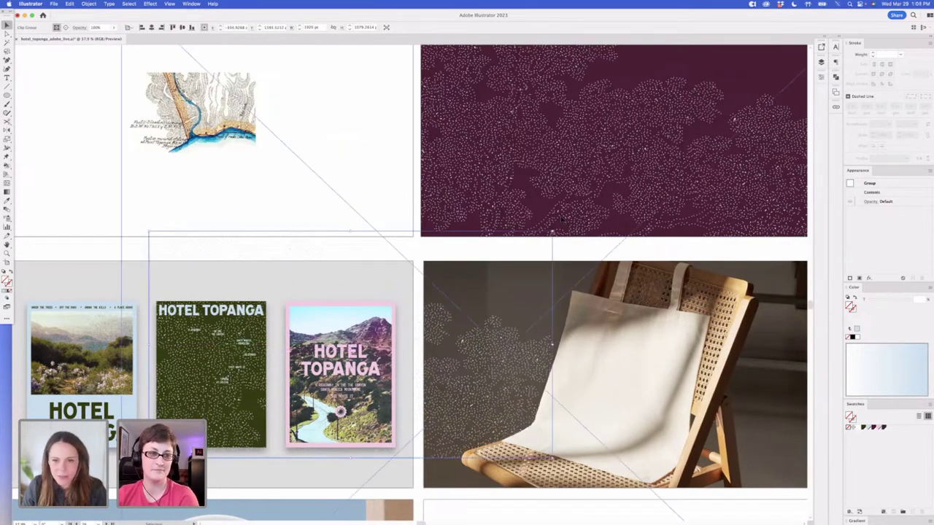
# Scale the dotted pattern down to about 713 pt wide and align it with the dark green poster's lower-left corner
pyautogui.moveTo(550, 232); pyautogui.dragTo(428, 297)
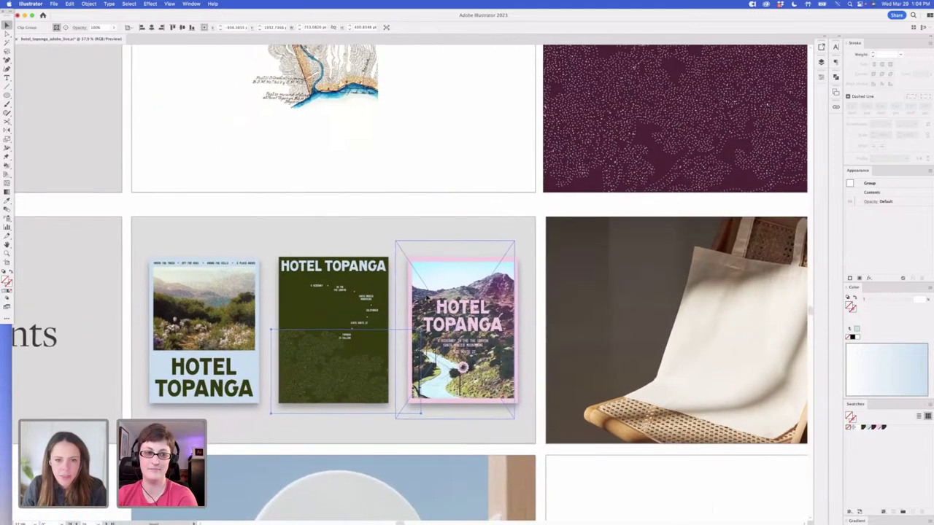
pyautogui.moveTo(339, 382); pyautogui.dragTo(346, 365)
pyautogui.click(347, 364)
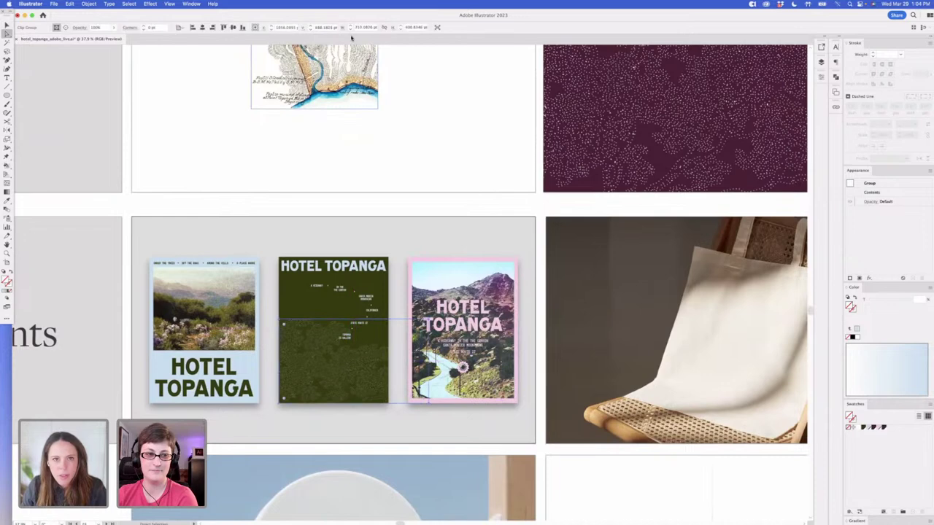
# Resize the dotted pattern's clipping mask to the dark green poster's width and extend it up to just below the wordmark
pyautogui.click(429, 320)
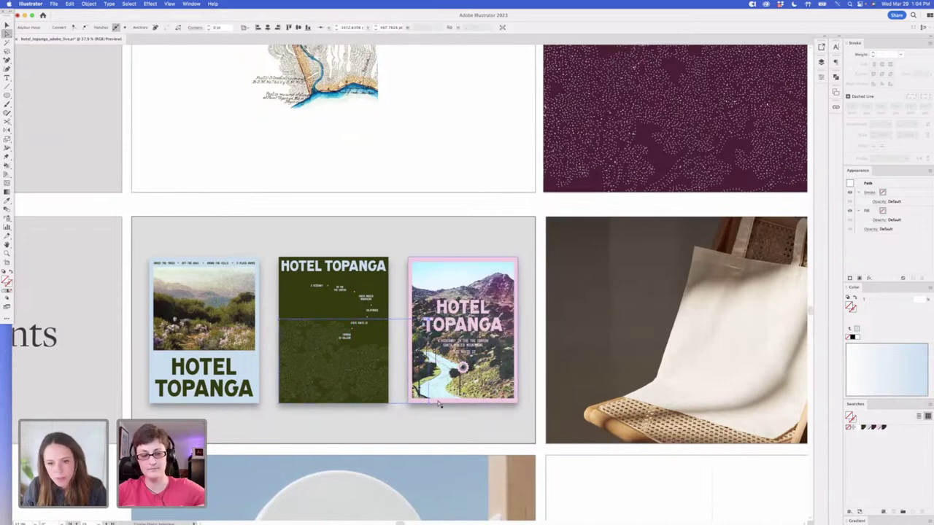
pyautogui.moveTo(429, 403); pyautogui.dragTo(388, 404)
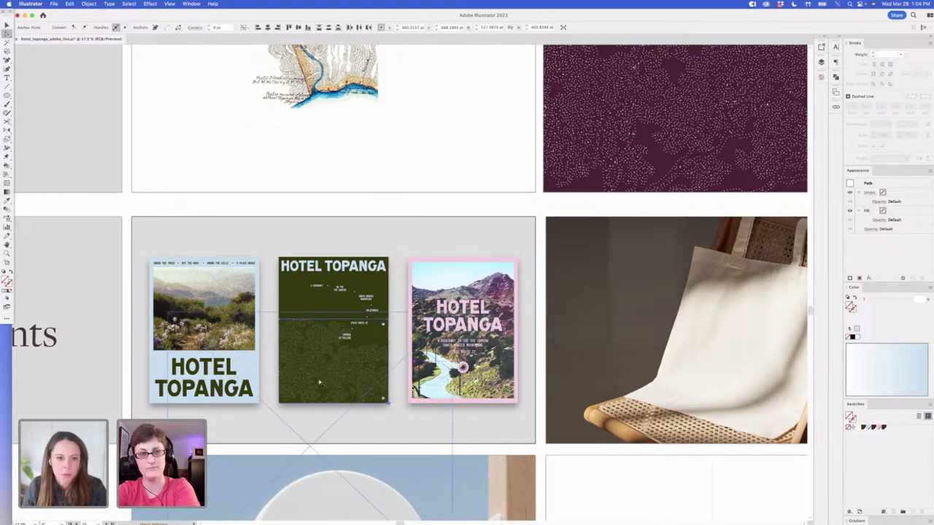
pyautogui.click(344, 386)
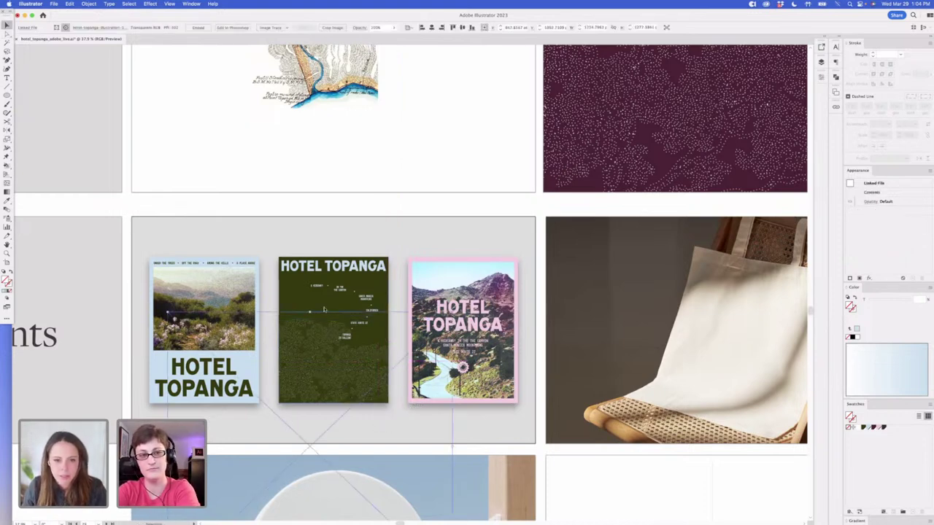
pyautogui.click(279, 321)
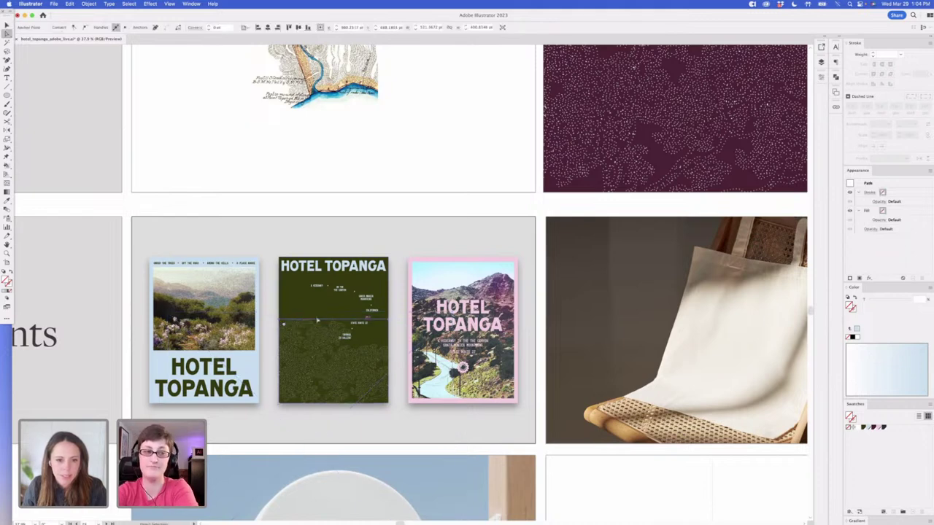
pyautogui.moveTo(389, 320); pyautogui.dragTo(389, 278)
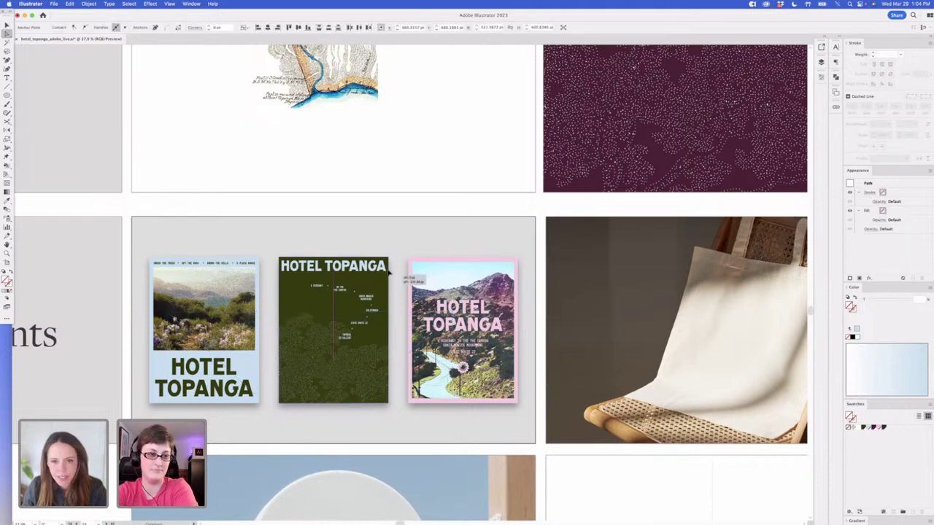
# Enlarge the dotted pattern image inside its mask and position it to fill the dark green poster below the wordmark
pyautogui.click(339, 357)
pyautogui.moveTo(339, 358); pyautogui.dragTo(350, 366)
pyautogui.press('v')
pyautogui.moveTo(436, 280); pyautogui.dragTo(478, 238)
pyautogui.press('a')
pyautogui.moveTo(369, 366); pyautogui.dragTo(353, 401)
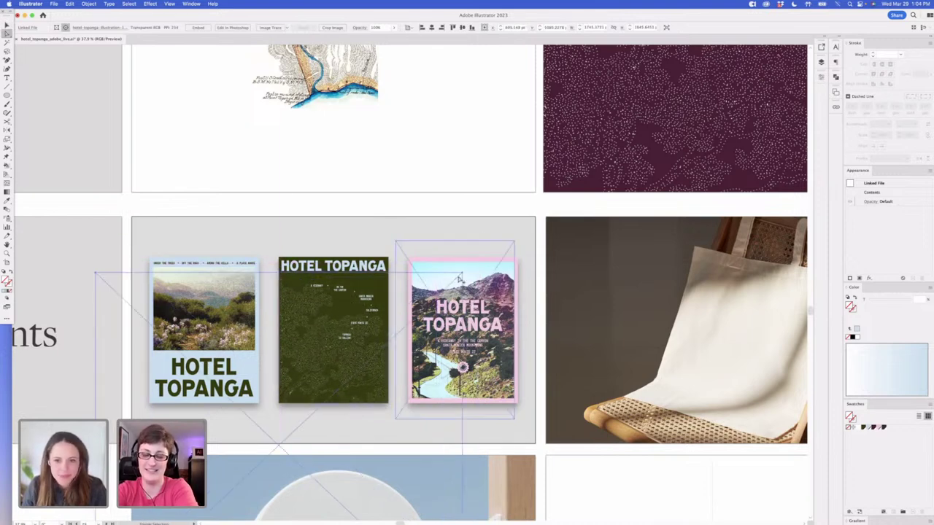
pyautogui.moveTo(464, 274); pyautogui.dragTo(444, 283)
pyautogui.press('a')
pyautogui.moveTo(350, 372); pyautogui.dragTo(355, 370)
# Set the opacity of the dotted pattern group on the dark green poster to 70%
pyautogui.press('v')
pyautogui.click(438, 214)
pyautogui.click(319, 394)
pyautogui.doubleClick(99, 28)
pyautogui.write('50')
pyautogui.press('Return')
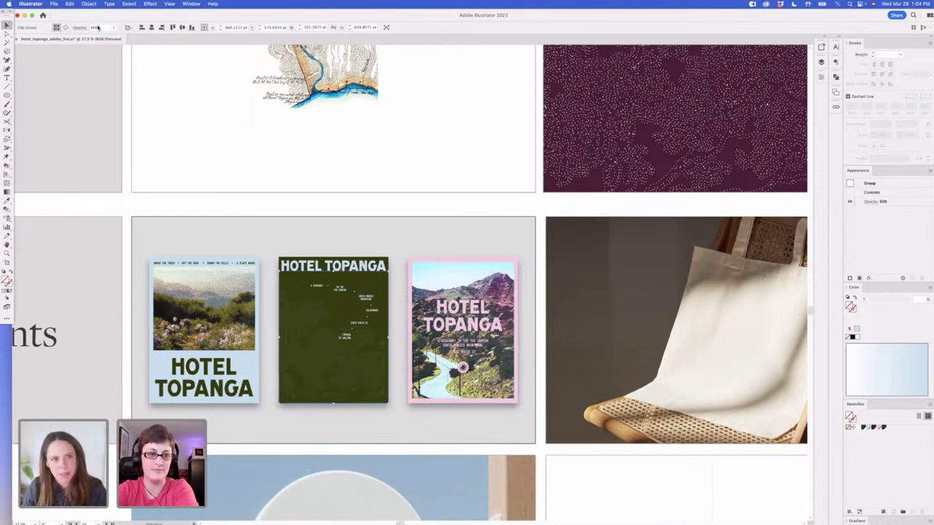
pyautogui.click(102, 28)
pyautogui.write('70')
pyautogui.press('Return')
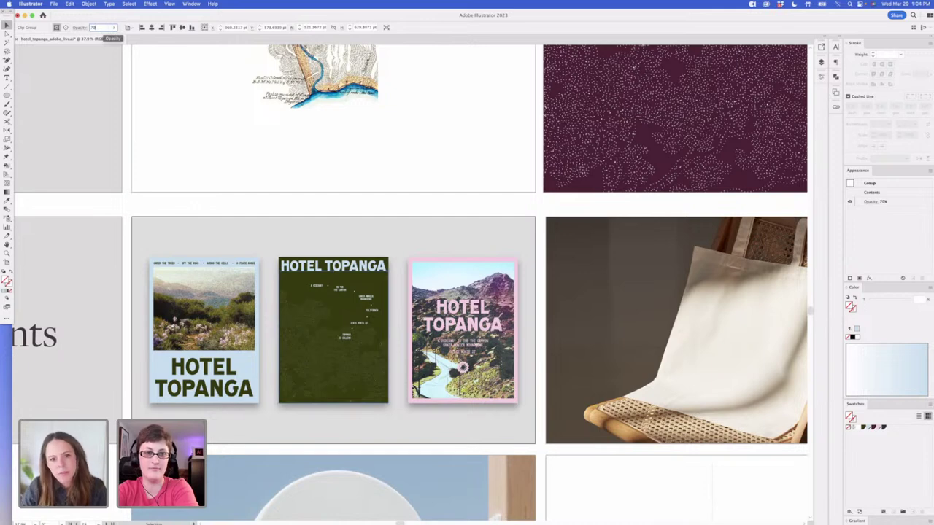
# Reposition the dotted pattern inside its mask so the foliage rises along the dark green poster's left side, clear of the curved phrases
pyautogui.click(418, 200)
pyautogui.press('a')
pyautogui.moveTo(330, 375); pyautogui.dragTo(327, 380)
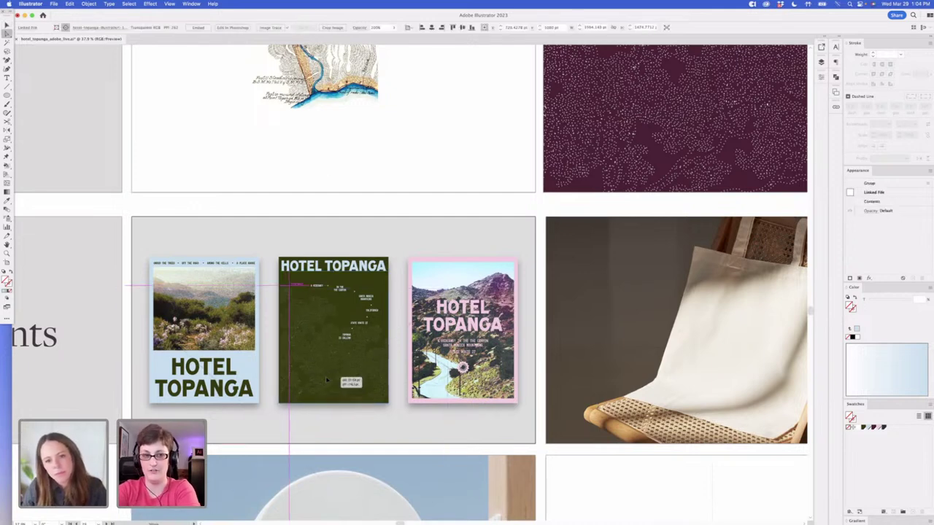
pyautogui.click(463, 202)
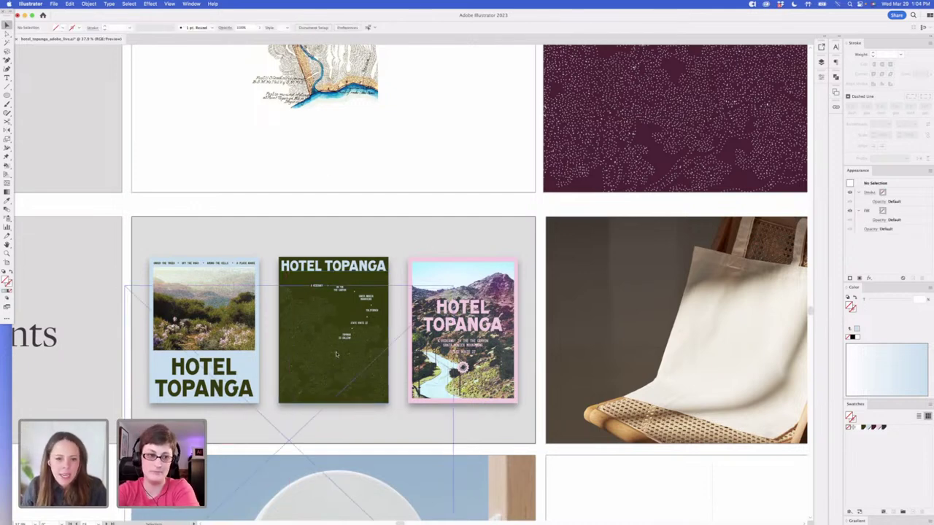
pyautogui.scroll(3, 336, 354)
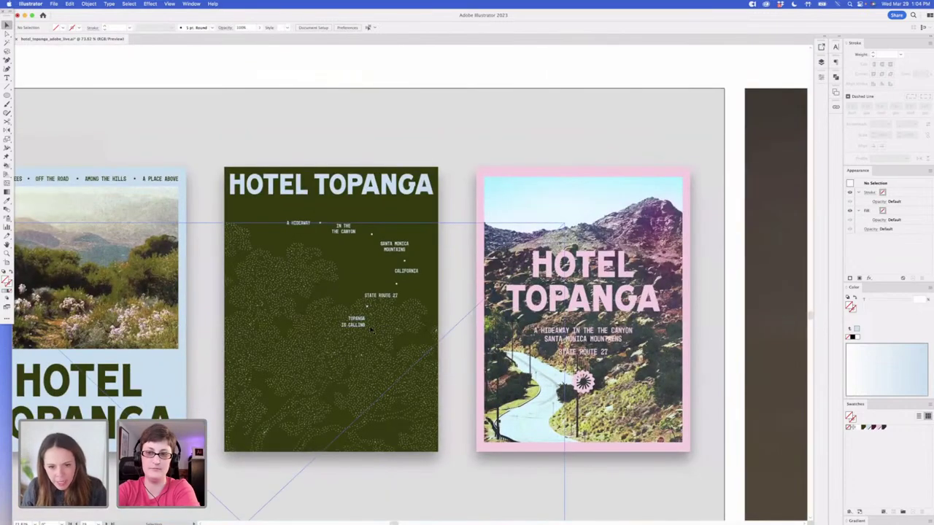
pyautogui.moveTo(389, 377); pyautogui.dragTo(336, 377)
pyautogui.click(503, 210)
pyautogui.click(363, 427)
pyautogui.moveTo(369, 413); pyautogui.dragTo(353, 394)
pyautogui.press('v')
pyautogui.click(494, 75)
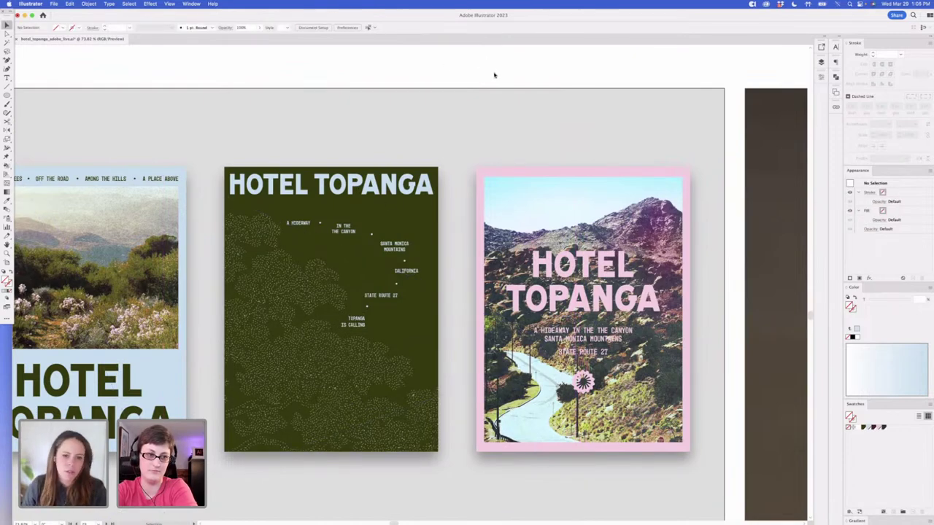
# Copy the flower icon from the pink poster to the dark green poster's lower-right corner and colour it Sky Blue
pyautogui.scroll(-5, 503, 82)
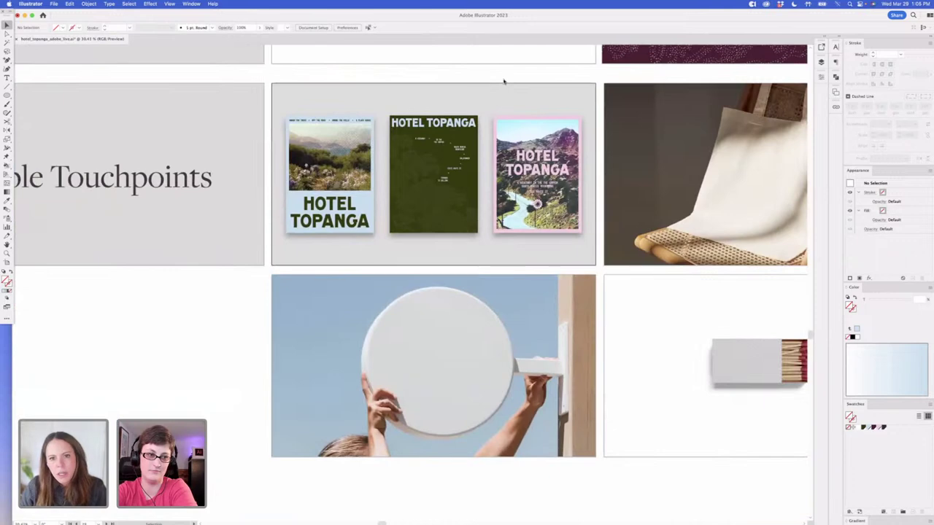
pyautogui.scroll(2, 503, 82)
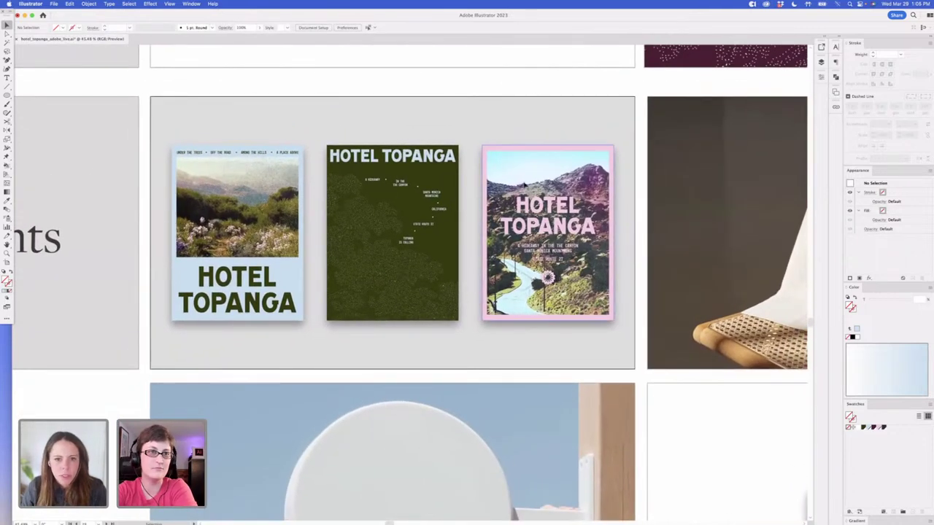
pyautogui.doubleClick(548, 278)
pyautogui.doubleClick(494, 82)
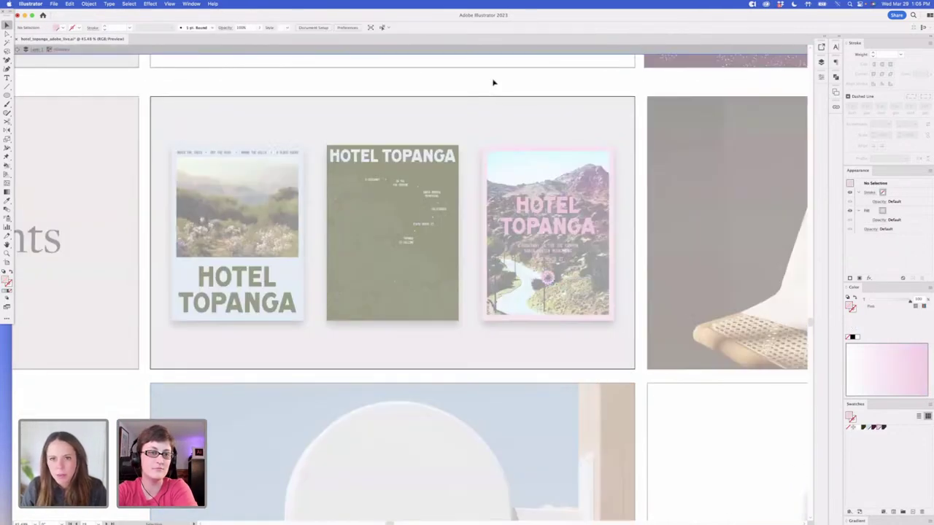
pyautogui.press('super+v')
pyautogui.moveTo(411, 283); pyautogui.dragTo(446, 305)
pyautogui.press('i')
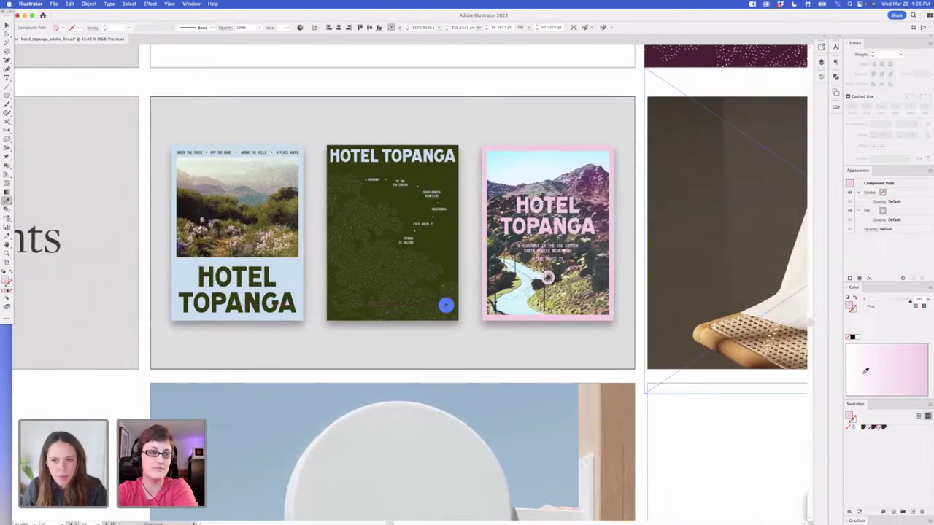
pyautogui.press('v')
pyautogui.click(465, 103)
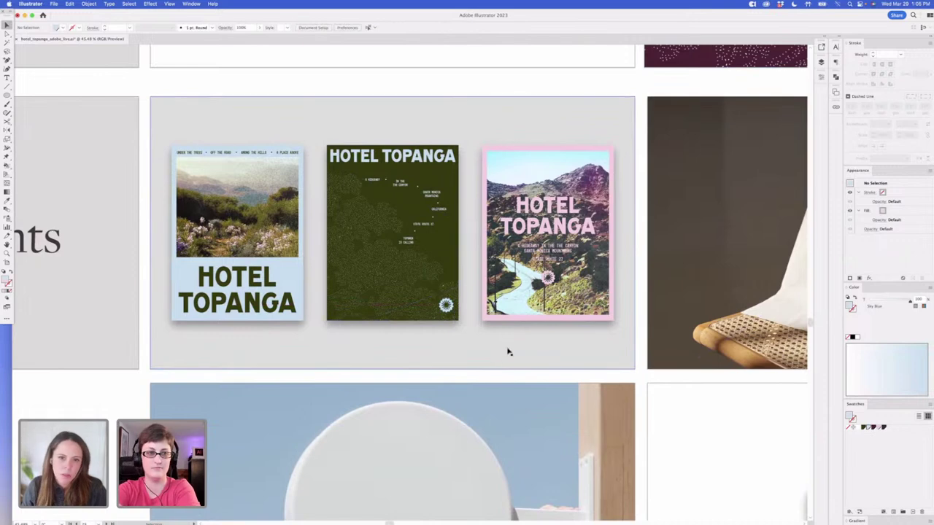
# Move the flower icon to the dark green poster's lower-left corner and add a Dark Green copy over the light blue poster's photo
pyautogui.moveTo(451, 306); pyautogui.dragTo(245, 188)
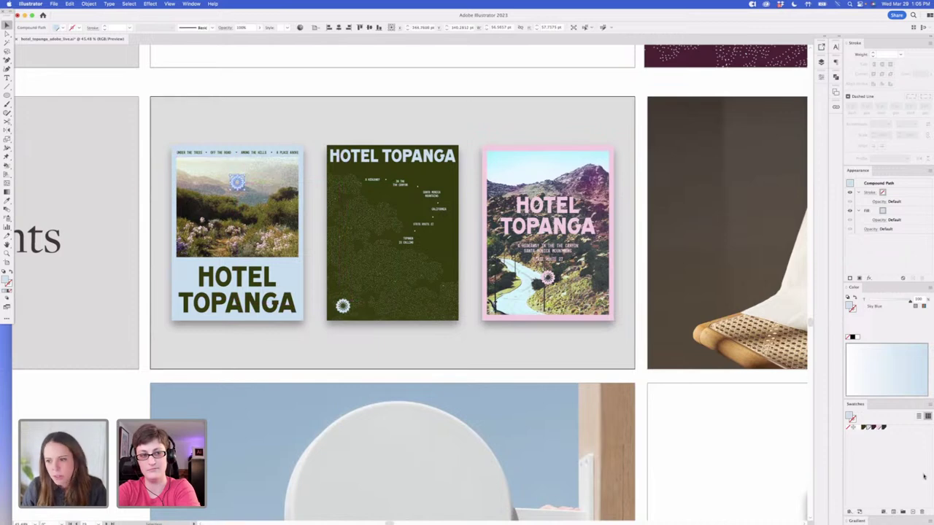
pyautogui.click(862, 428)
pyautogui.click(105, 400)
pyautogui.scroll(1, 102, 408)
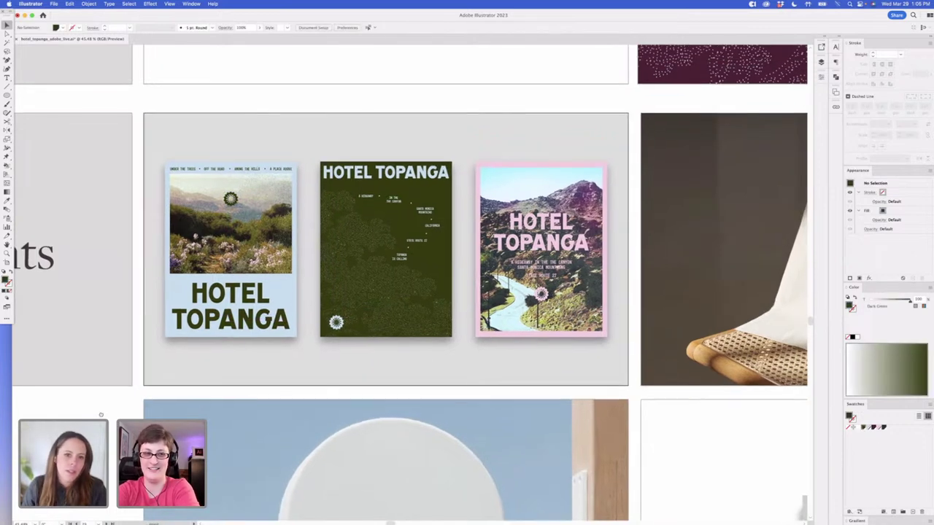
# Shift the landscape photo down slightly inside its frame on the light blue poster
pyautogui.press('a')
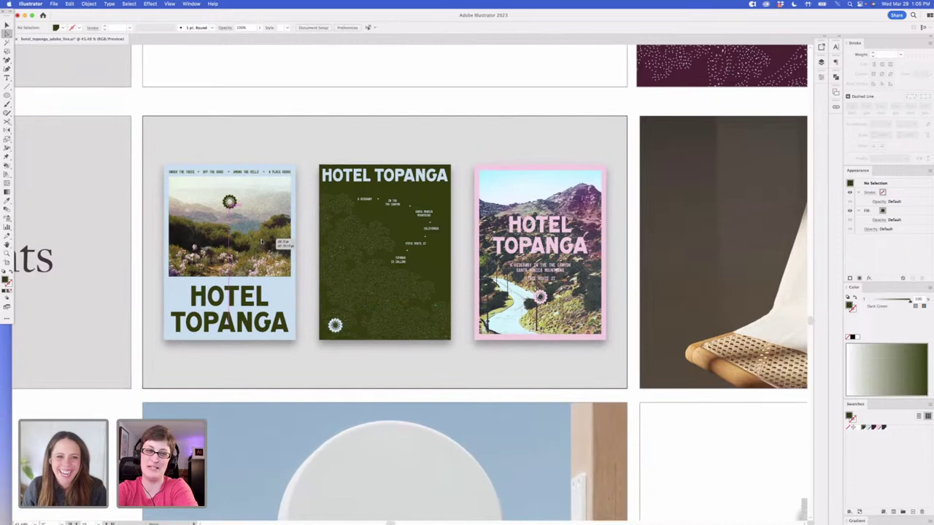
pyautogui.click(261, 243)
pyautogui.click(113, 402)
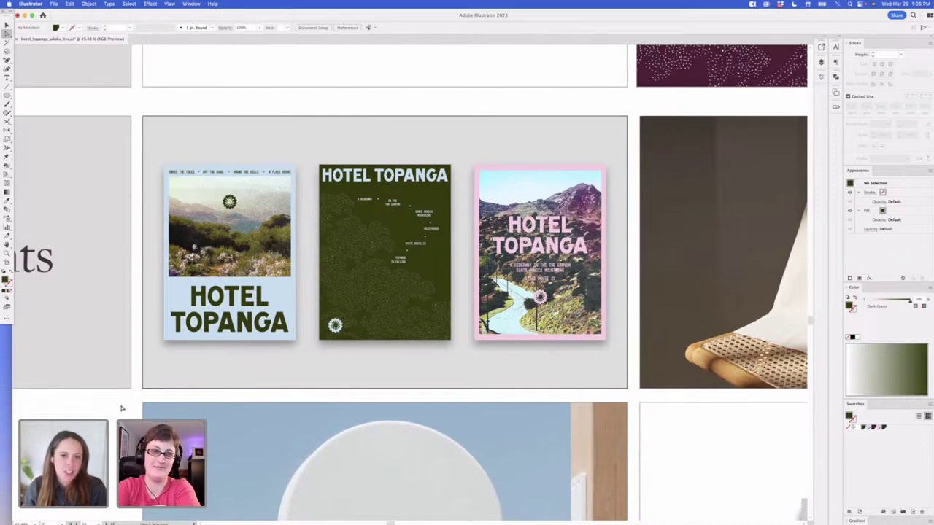
# Duplicate the pink poster's mountain photo to the artboard's upper-left corner behind all posters and delete the grey background
pyautogui.click(342, 117)
pyautogui.click(350, 105)
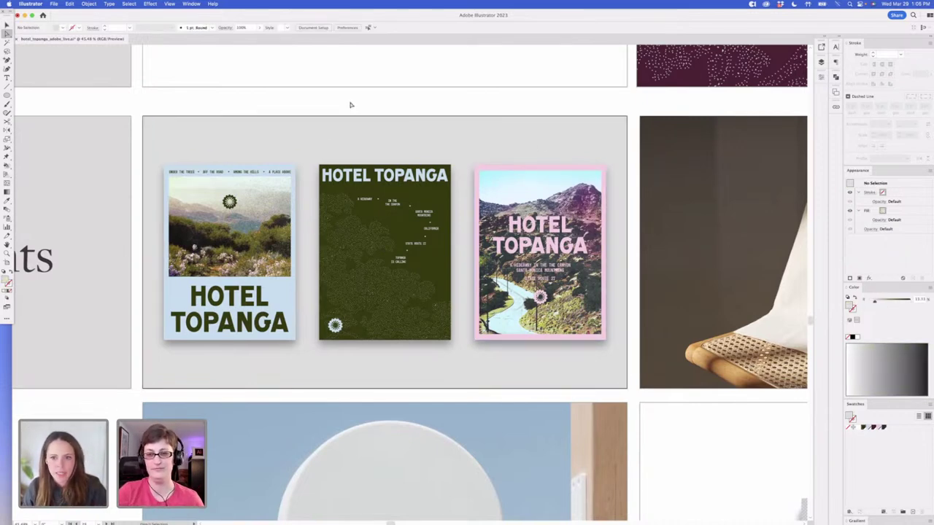
pyautogui.click(583, 196)
pyautogui.moveTo(584, 196); pyautogui.dragTo(245, 141)
pyautogui.press('shift+super+[')
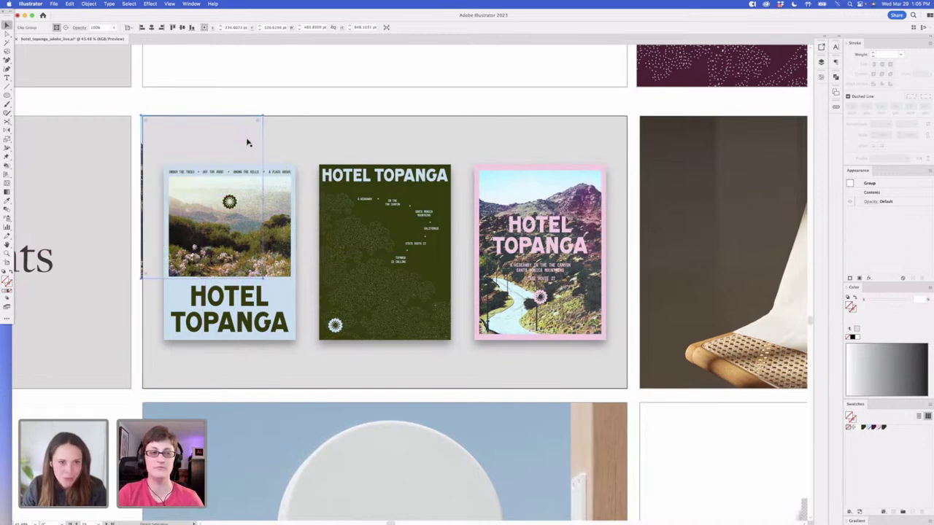
pyautogui.click(346, 145)
pyautogui.press('Delete')
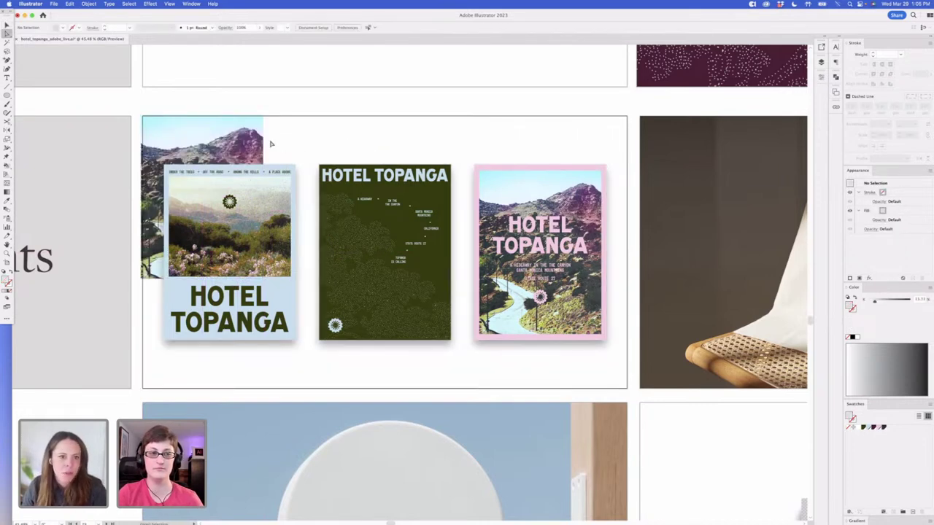
# Stretch the duplicated mountain photo's clipping mask to cover the whole poster artboard
pyautogui.moveTo(264, 149); pyautogui.dragTo(627, 153)
pyautogui.click(157, 357)
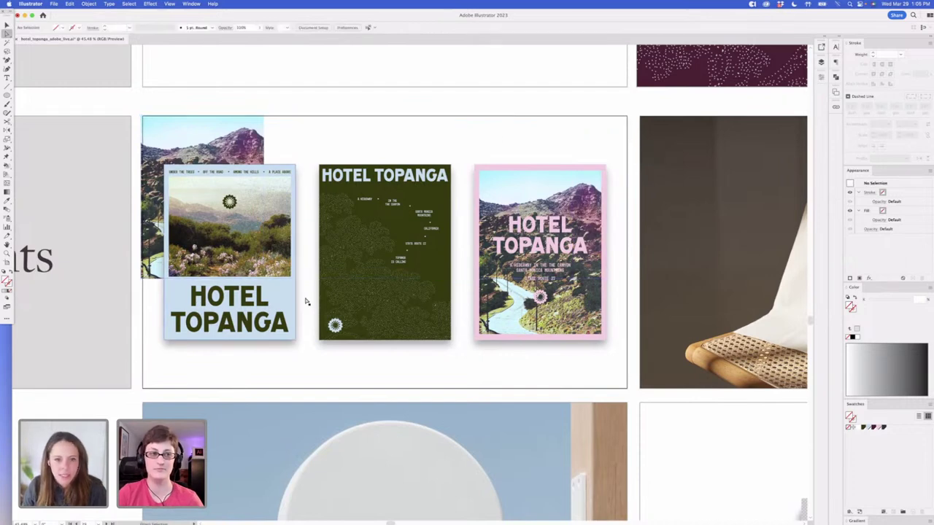
pyautogui.click(146, 280)
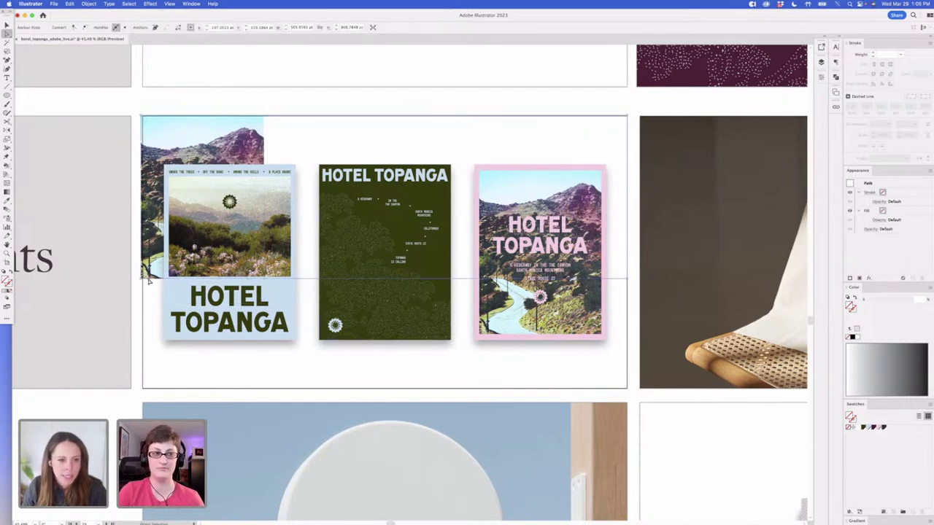
pyautogui.moveTo(153, 347); pyautogui.dragTo(156, 392)
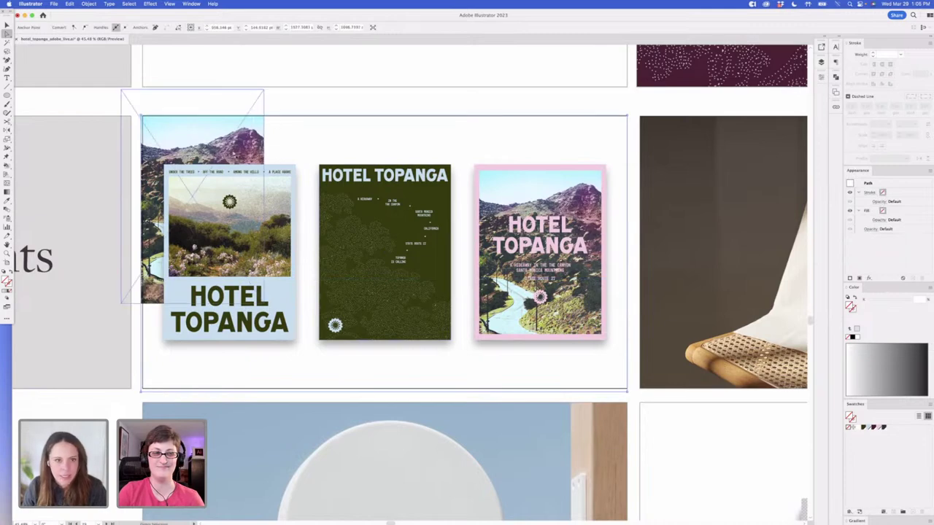
pyautogui.click(262, 197)
pyautogui.moveTo(264, 197); pyautogui.dragTo(634, 199)
# Scale the mountain photo up inside its mask so it fills the entire artboard behind the posters
pyautogui.press('a')
pyautogui.moveTo(585, 127); pyautogui.dragTo(585, 274)
pyautogui.moveTo(546, 124); pyautogui.dragTo(561, 208)
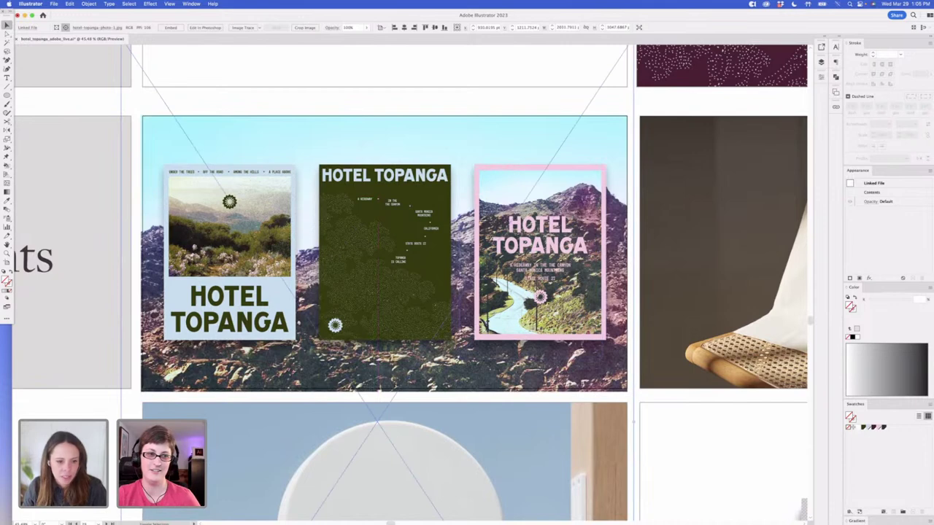
pyautogui.moveTo(121, 420); pyautogui.dragTo(137, 412)
pyautogui.moveTo(619, 62)
pyautogui.mouseDown()
pyautogui.moveTo(629, 48)
pyautogui.moveTo(629, 64)
pyautogui.mouseUp()
# Fine-tune the position of the enlarged mountain photo inside the artboard's mask
pyautogui.click(652, 132)
pyautogui.press('a')
pyautogui.moveTo(613, 160); pyautogui.dragTo(599, 180)
pyautogui.click(650, 124)
pyautogui.scroll(-1, 650, 122)
pyautogui.press('v')
pyautogui.scroll(-1, 631, 121)
pyautogui.hscroll(1, 630, 120)
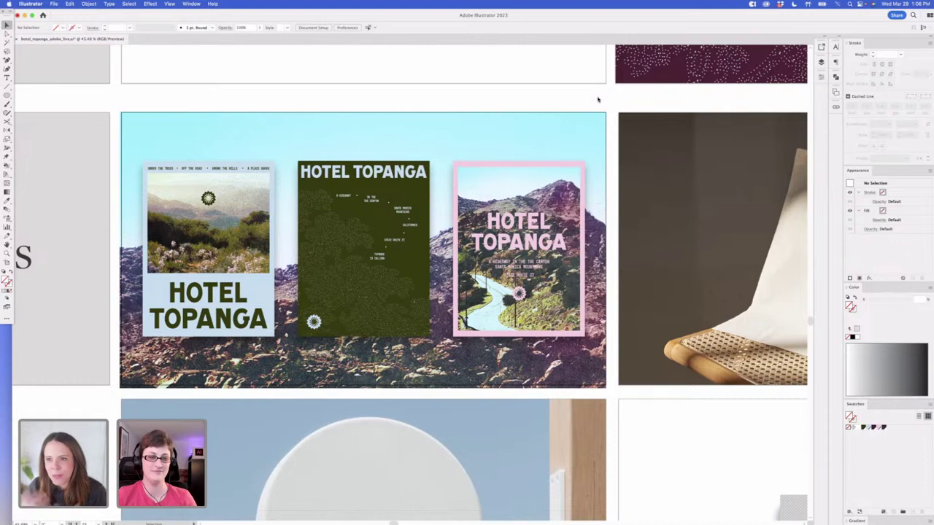
pyautogui.moveTo(602, 100)
pyautogui.mouseDown()
pyautogui.moveTo(523, 102)
pyautogui.moveTo(618, 100)
pyautogui.mouseUp()
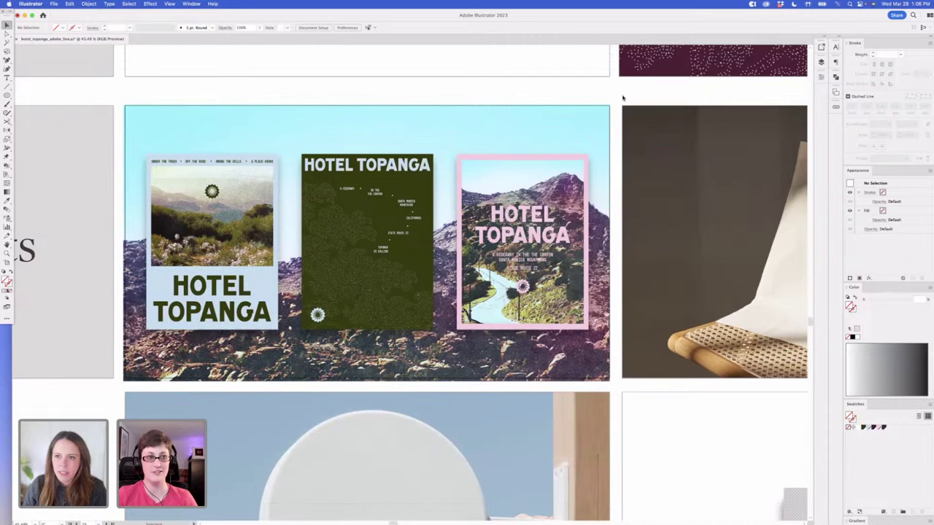
# Open the linked tote bag mockup in Photoshop for editing and switch back to the Illustrator document
pyautogui.moveTo(623, 95); pyautogui.dragTo(258, 112)
pyautogui.click(464, 252)
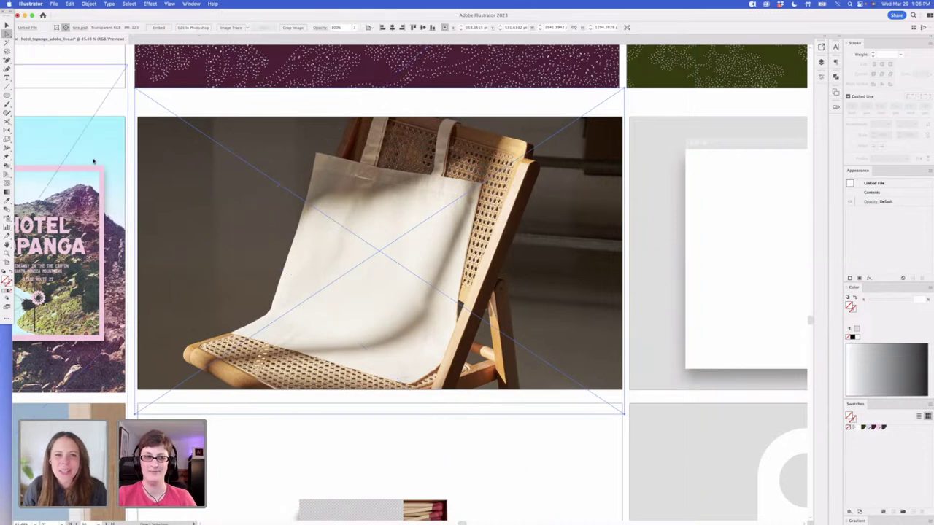
pyautogui.click(132, 83)
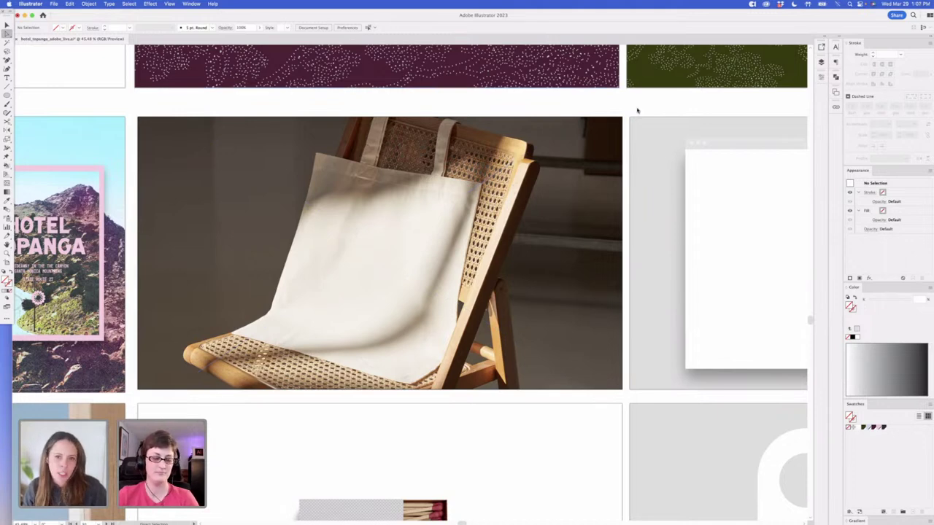
pyautogui.click(341, 149)
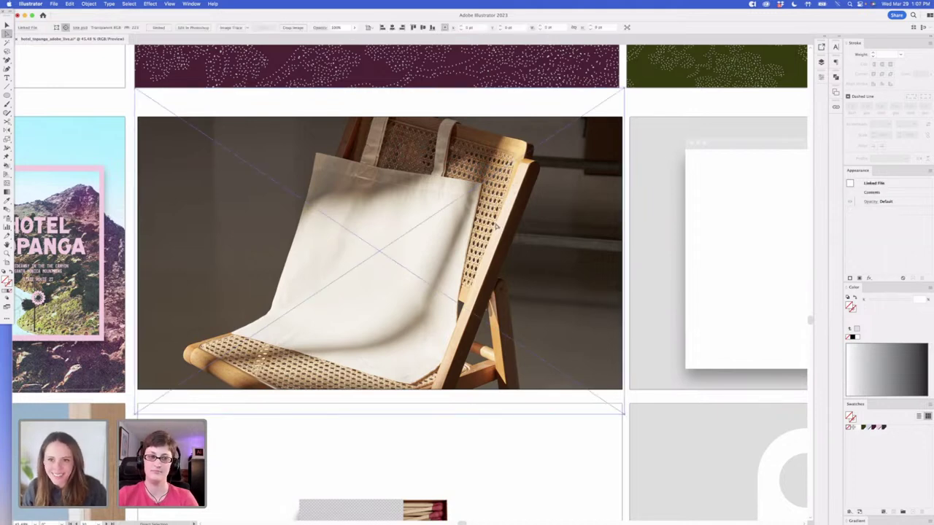
pyautogui.click(190, 27)
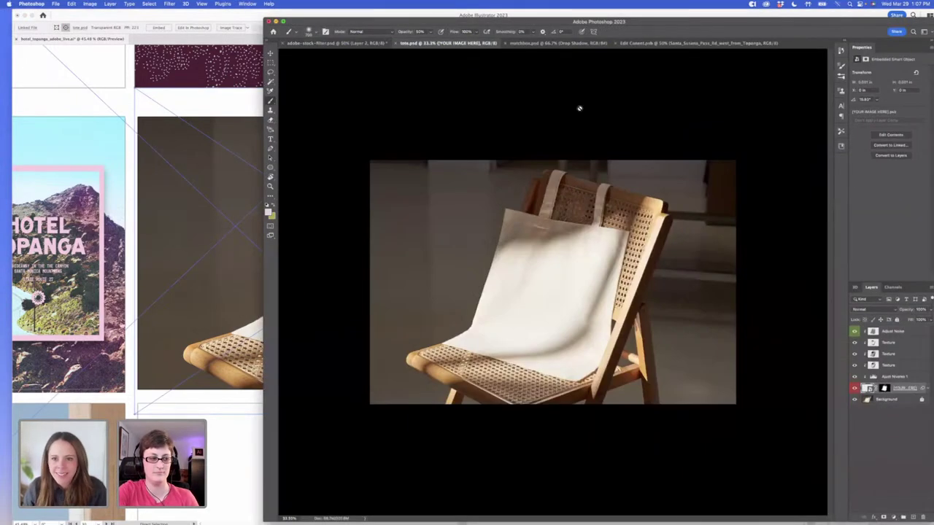
pyautogui.click(122, 108)
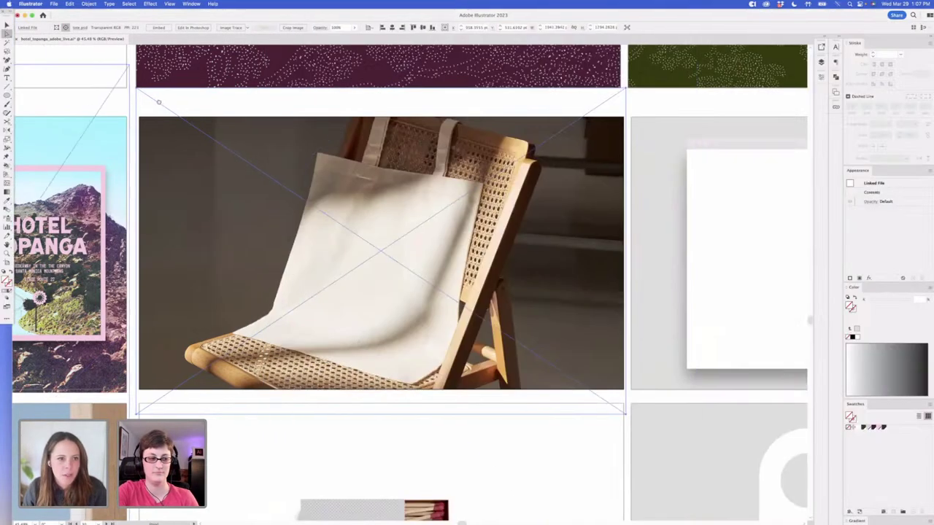
# Copy the pink Hotel Topanga lockup from the third poster onto the tote artboard, enlarge it and recolour it Dark Green
pyautogui.hscroll(-5, 122, 107)
pyautogui.click(195, 239)
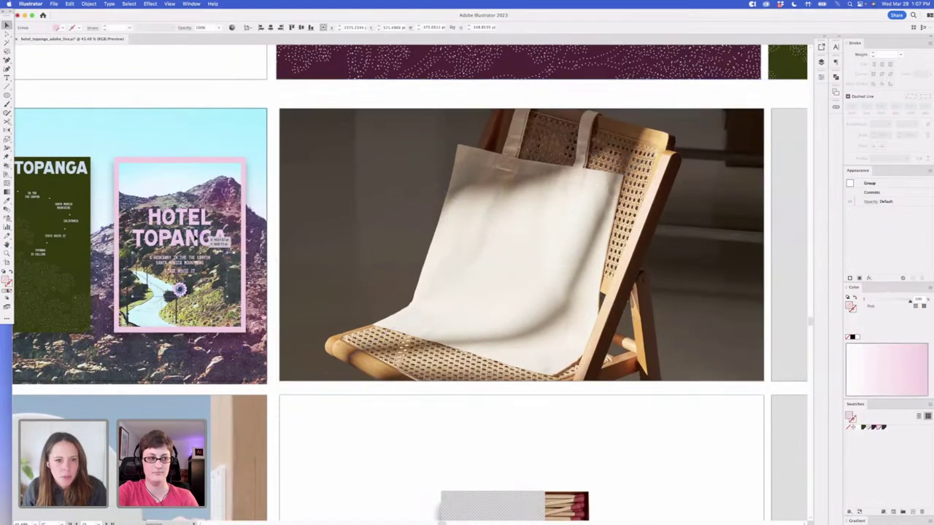
pyautogui.click(393, 87)
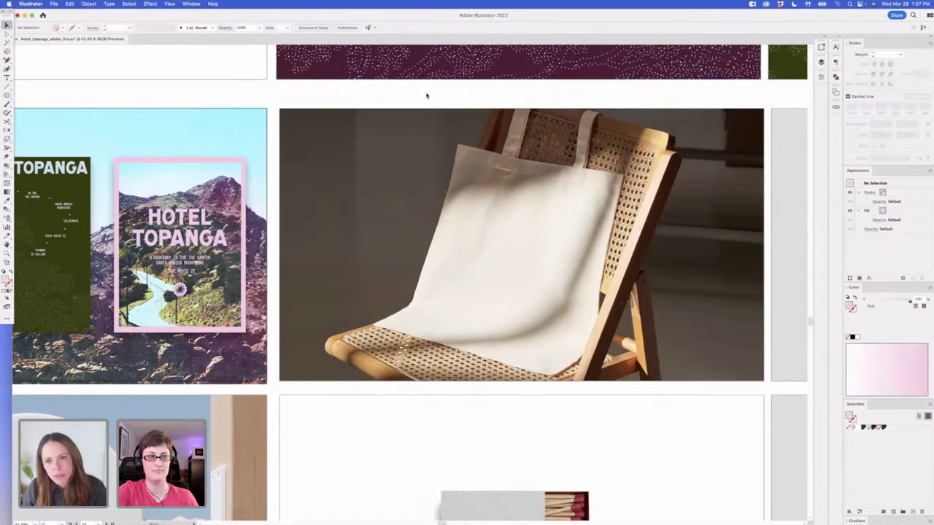
pyautogui.hscroll(3, 398, 91)
pyautogui.press('super+v')
pyautogui.moveTo(458, 239); pyautogui.dragTo(533, 168)
pyautogui.rightClick(428, 243)
pyautogui.press('Escape')
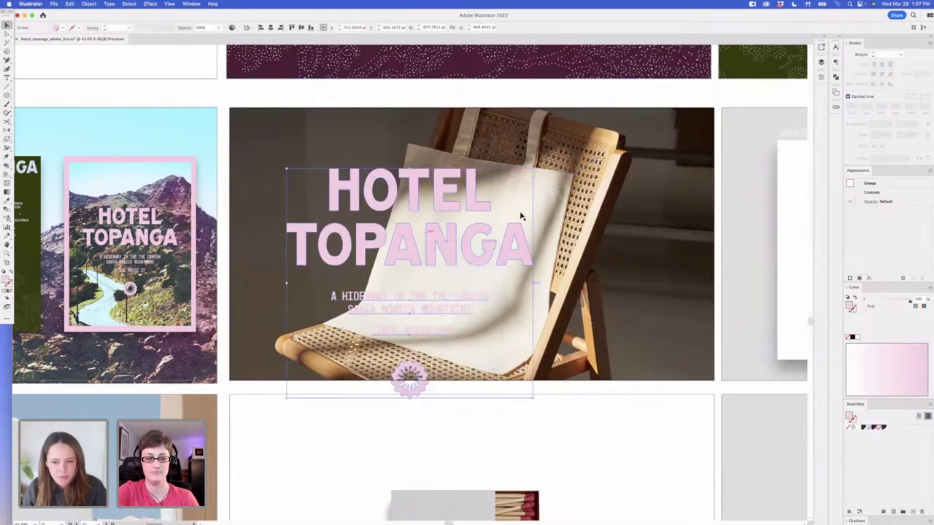
pyautogui.click(864, 428)
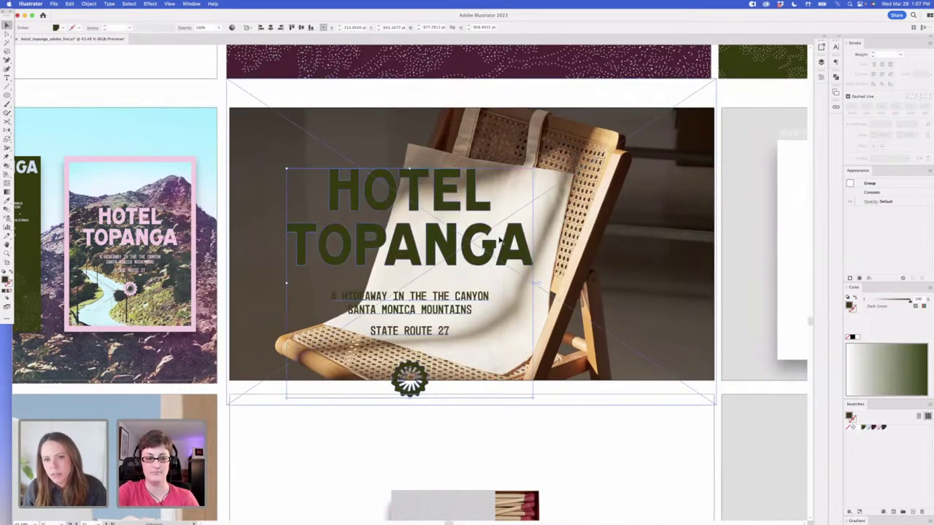
pyautogui.rightClick(457, 247)
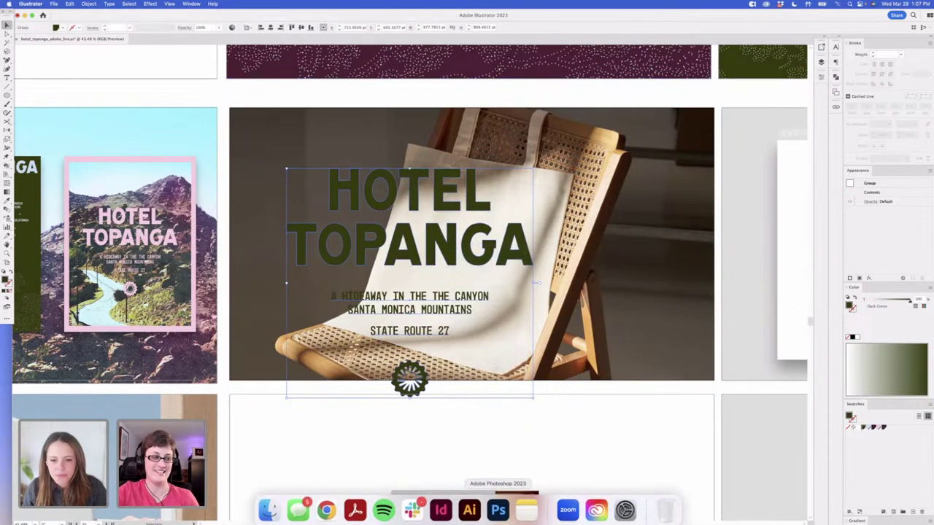
# Switch to Photoshop, open the tote's [YOUR IMAGE HERE] smart object and paste the green lockup as pixels
pyautogui.click(497, 507)
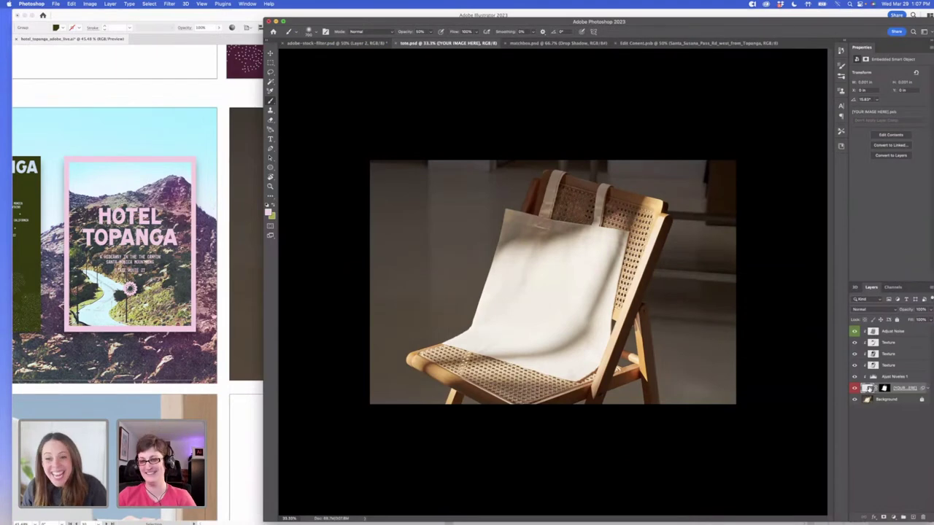
pyautogui.doubleClick(867, 388)
pyautogui.press('super+v')
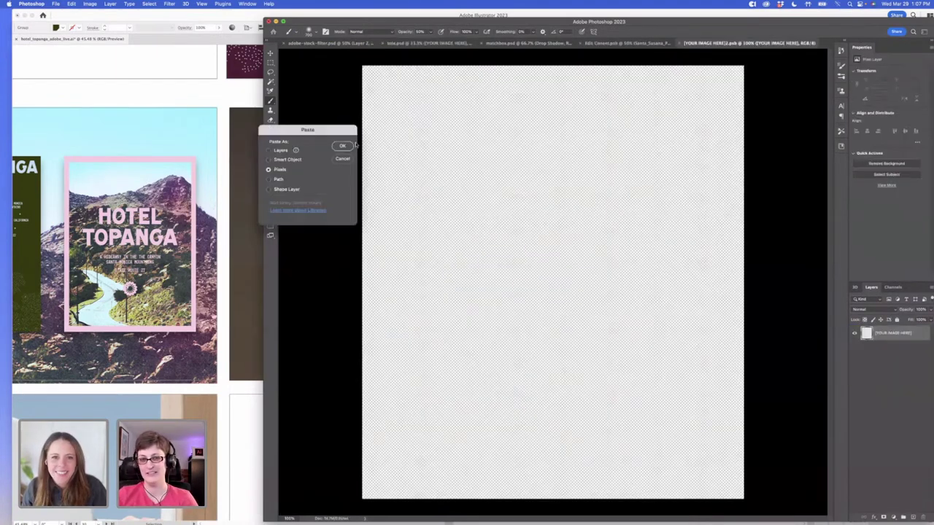
pyautogui.click(342, 145)
# Scale the pasted lockup down around its centre with margins inside the smart object and save it
pyautogui.moveTo(367, 104); pyautogui.dragTo(444, 180)
pyautogui.press('Return')
pyautogui.press('super+t')
pyautogui.press('Return')
pyautogui.press('super+s')
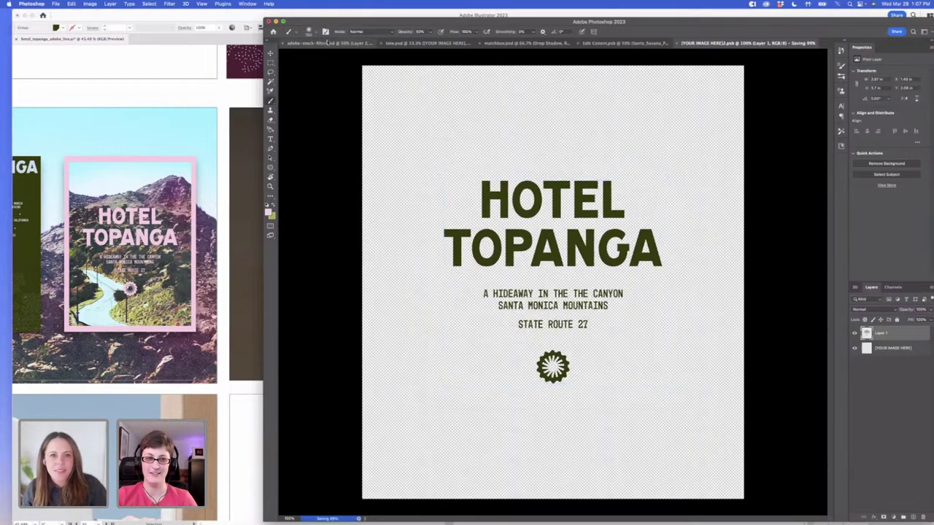
# In tote.psd, hide the Levels adjustment layer above the artwork and save the mockup
pyautogui.click(419, 44)
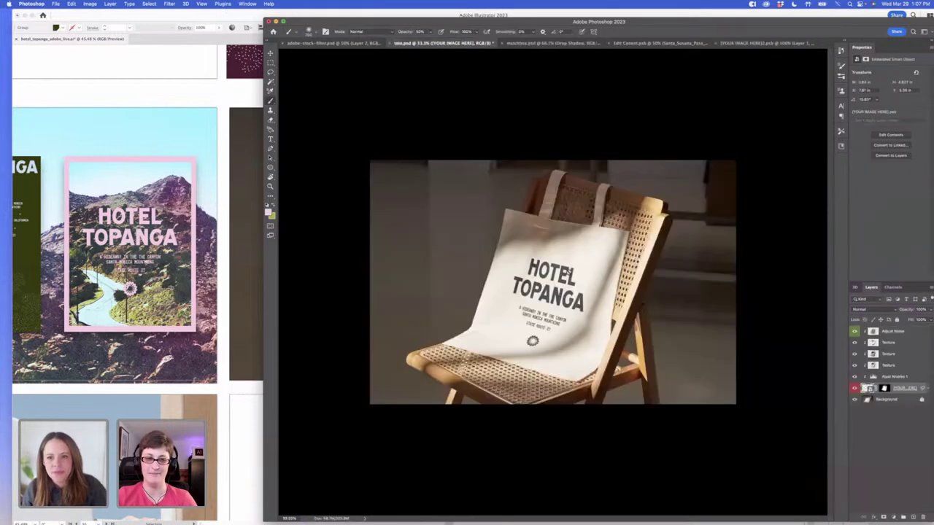
pyautogui.click(854, 376)
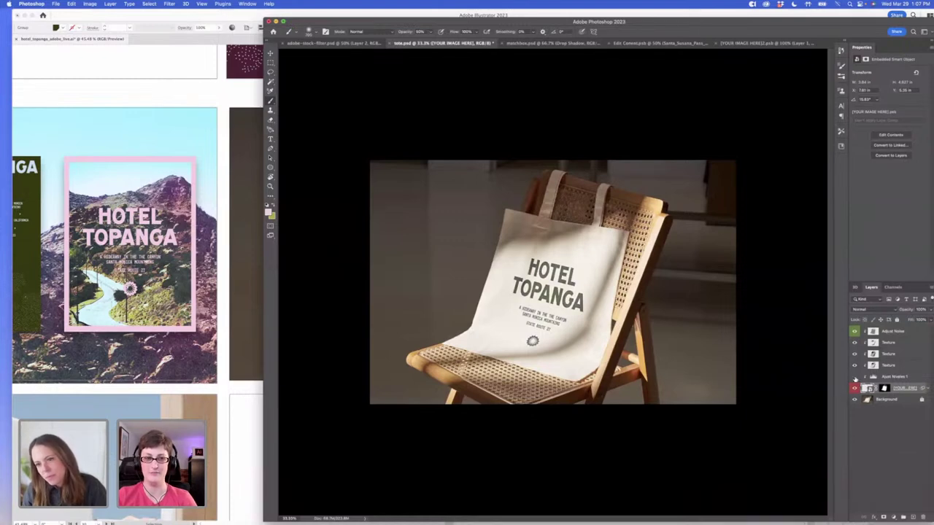
pyautogui.click(854, 377)
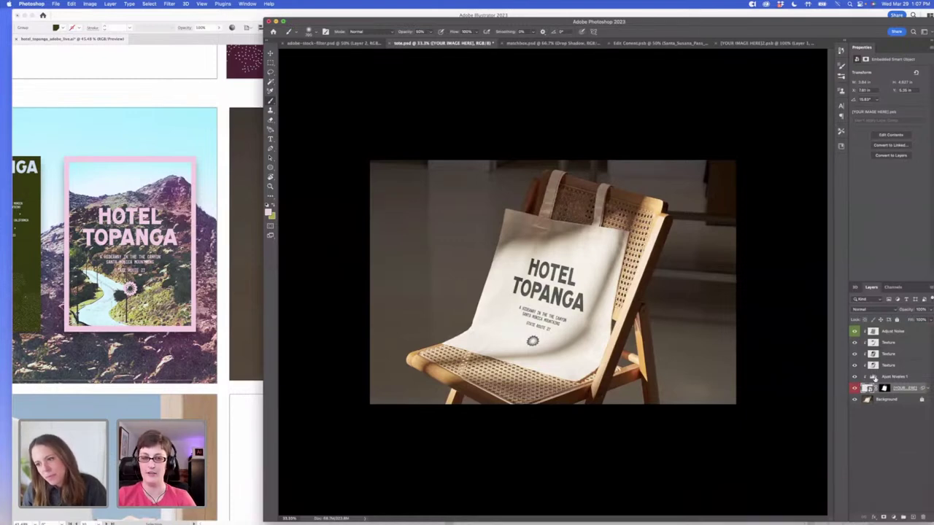
pyautogui.click(872, 377)
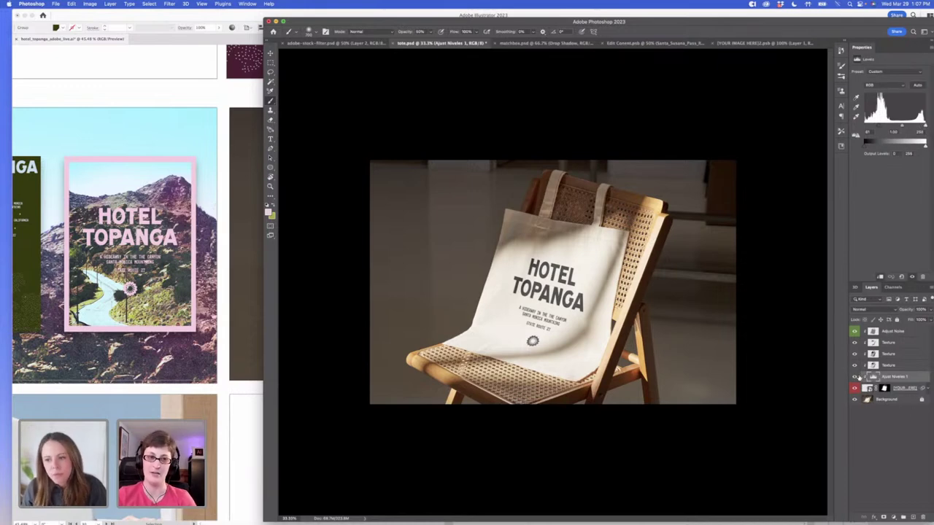
pyautogui.click(855, 376)
pyautogui.click(270, 53)
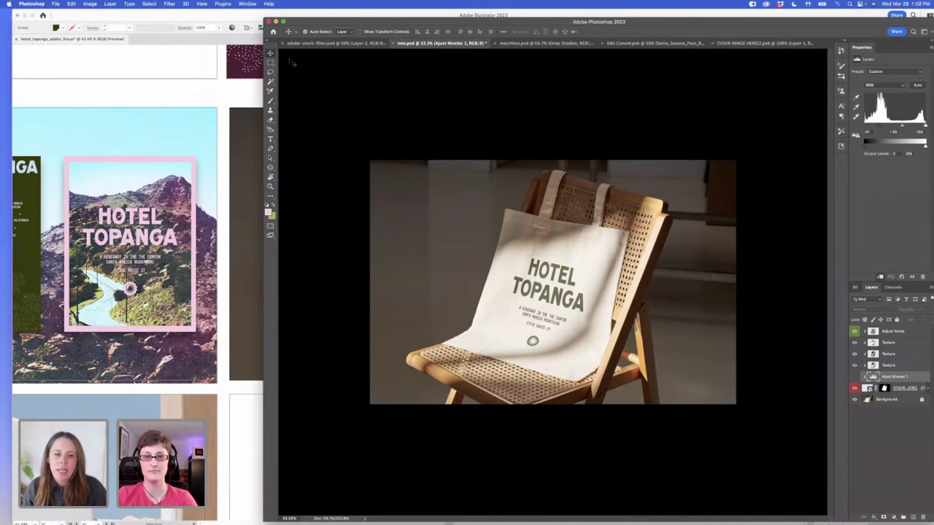
pyautogui.press('super+s')
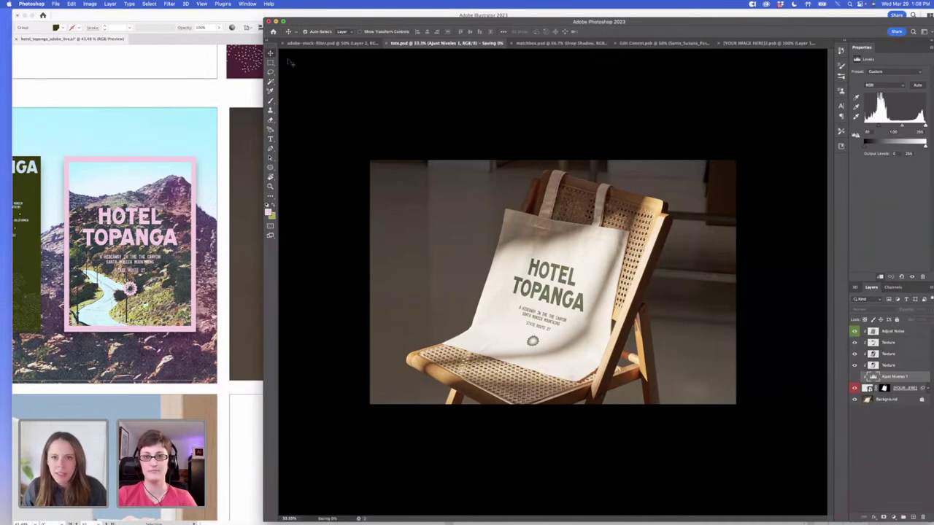
# Return to Illustrator, update the modified tote link and remove the leftover green lockup from the tote artboard
pyautogui.click(224, 107)
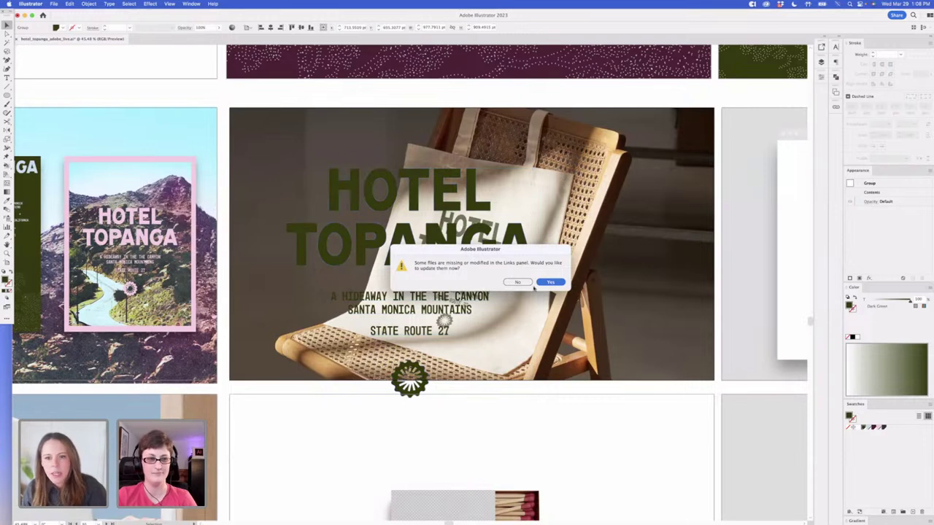
pyautogui.click(537, 285)
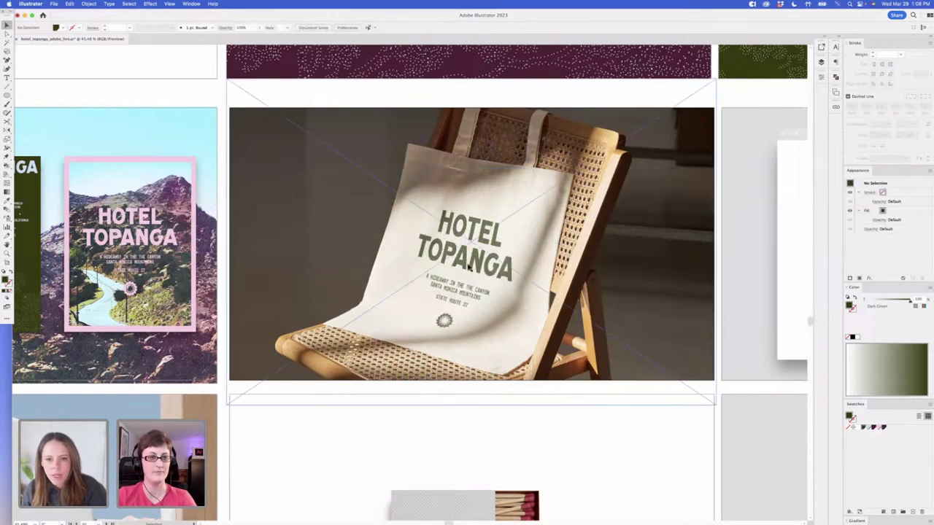
pyautogui.hscroll(-5, 299, 396)
pyautogui.hscroll(2, 380, 399)
pyautogui.moveTo(251, 393); pyautogui.dragTo(244, 370)
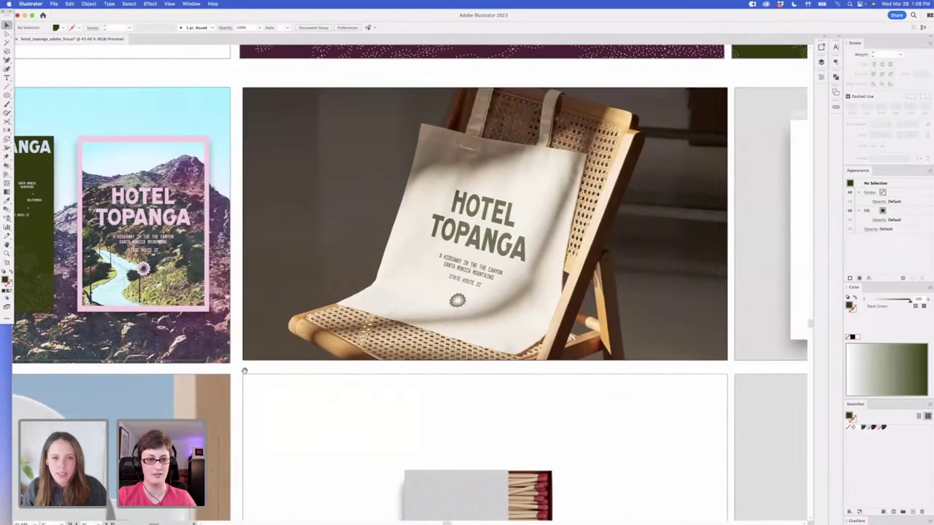
pyautogui.hscroll(-2, 244, 371)
# Fill the white drop-shadowed rectangle on the artboard beside the tote with Dark Green
pyautogui.hscroll(8, 321, 379)
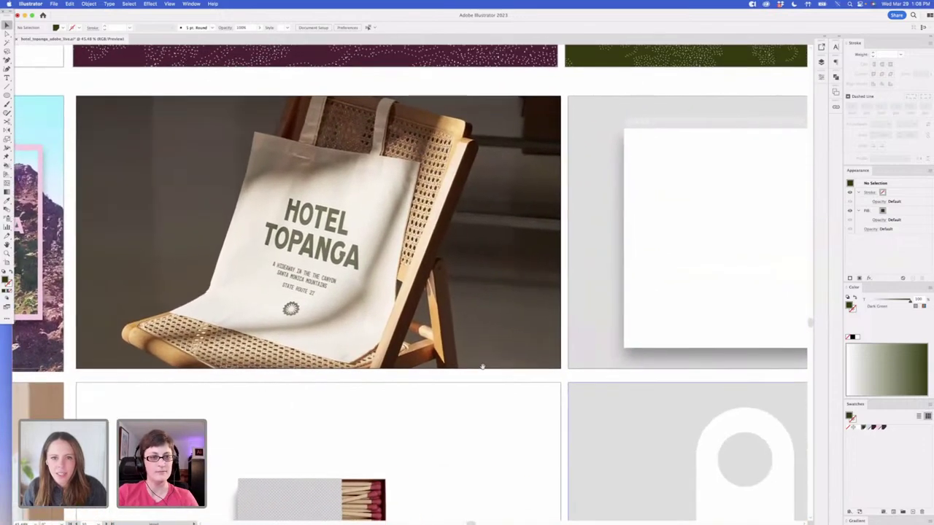
pyautogui.hscroll(12, 481, 367)
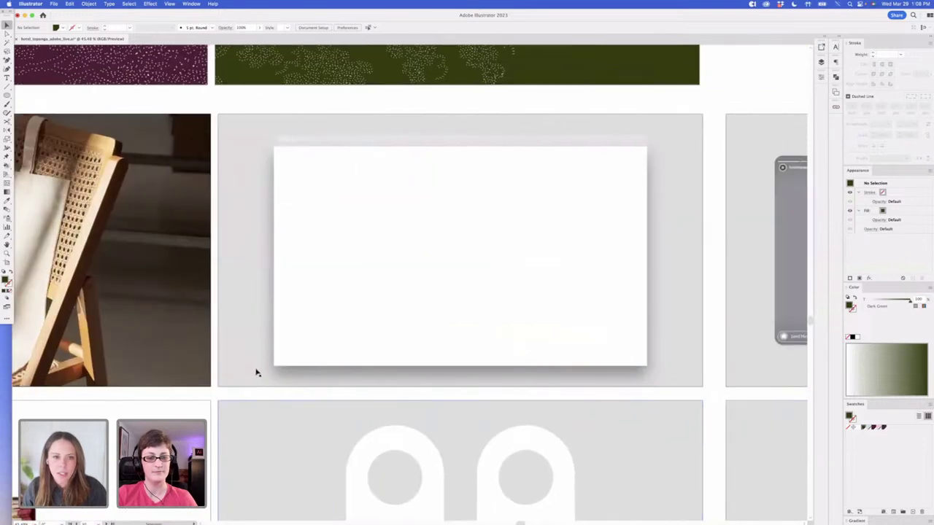
pyautogui.click(492, 275)
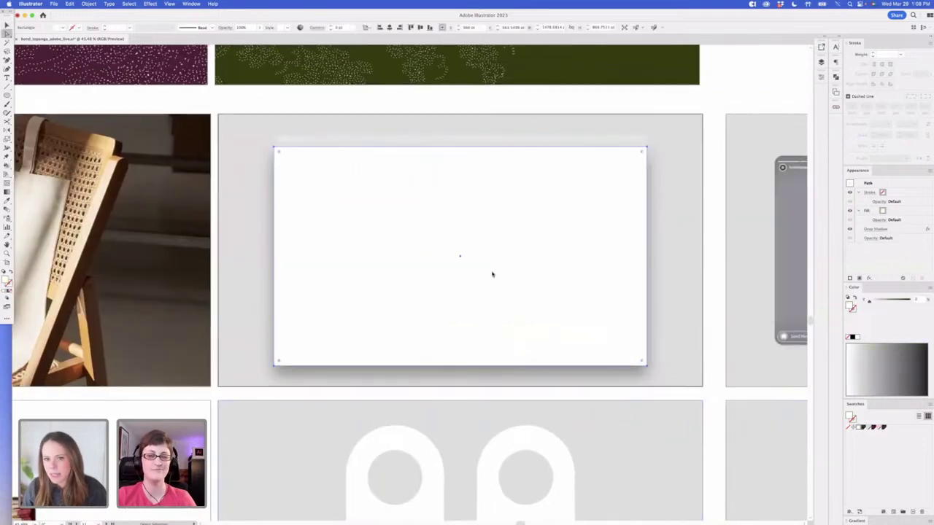
pyautogui.click(292, 97)
pyautogui.click(485, 262)
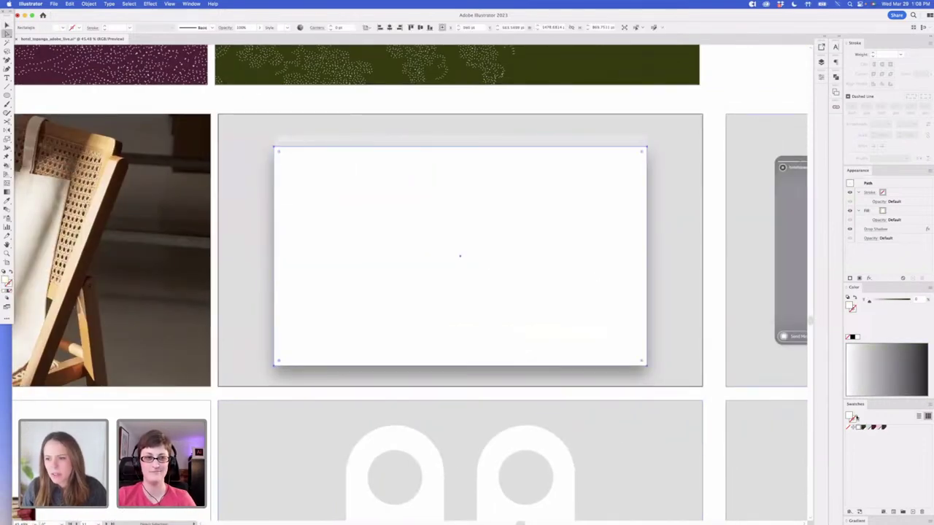
pyautogui.click(861, 429)
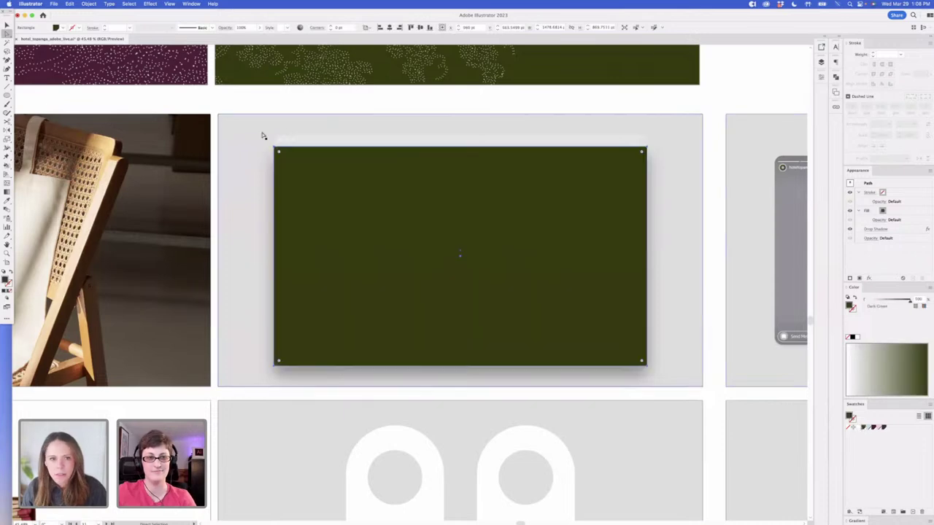
pyautogui.click(355, 96)
# Copy the Sky Blue HOTEL TOPANGA title from the green poster and enlarge it across the green rectangle's lower edge
pyautogui.hscroll(-10, 417, 177)
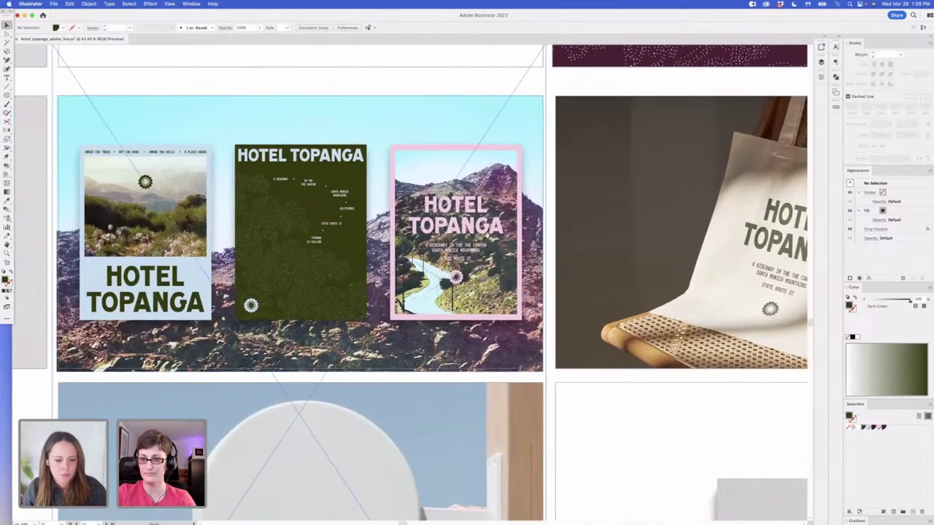
pyautogui.click(263, 155)
pyautogui.click(623, 85)
pyautogui.hscroll(15, 622, 85)
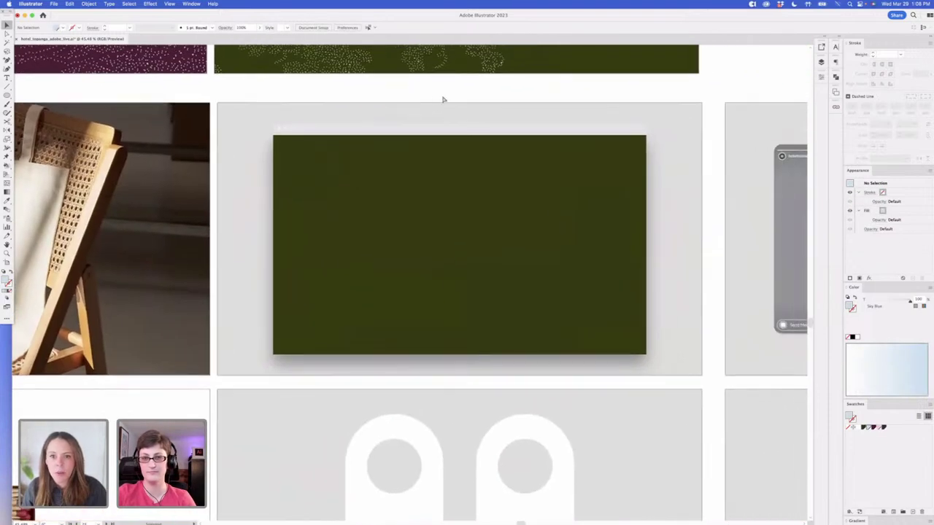
pyautogui.write('HOTEL TOPANGA')
pyautogui.moveTo(473, 278); pyautogui.dragTo(640, 329)
pyautogui.click(509, 84)
pyautogui.hscroll(3, 533, 88)
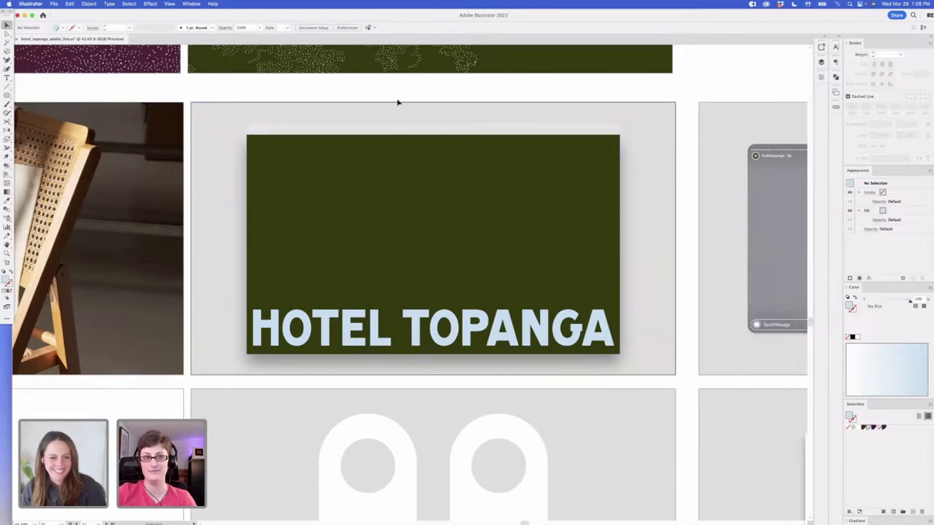
pyautogui.hscroll(-3, 208, 91)
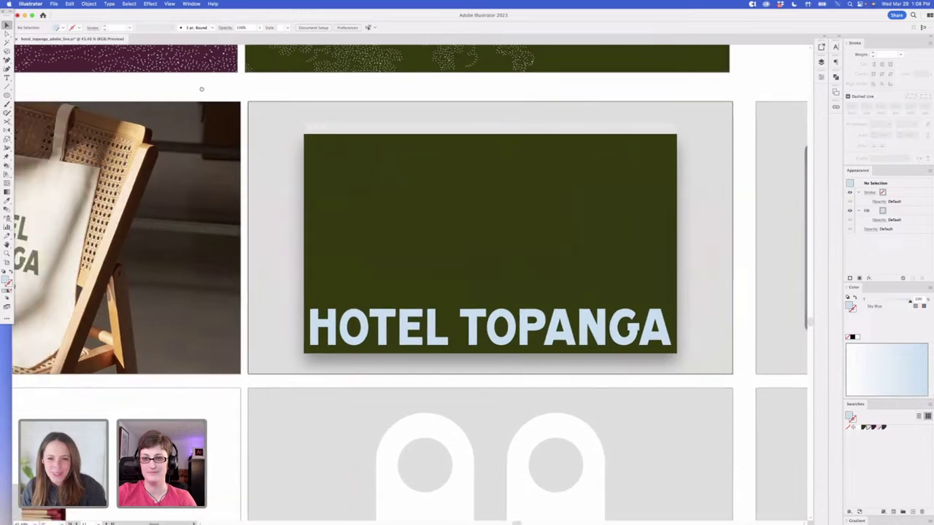
pyautogui.hscroll(2, 190, 90)
# Switch to Finder and open the Hotel Photos folder inside the project's Assets, Photos and Raw folders
pyautogui.click(269, 508)
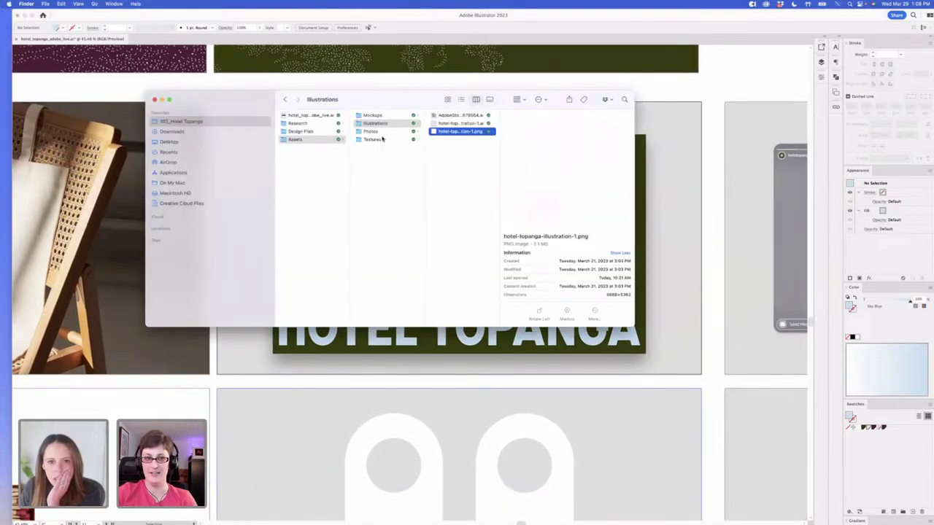
pyautogui.click(380, 132)
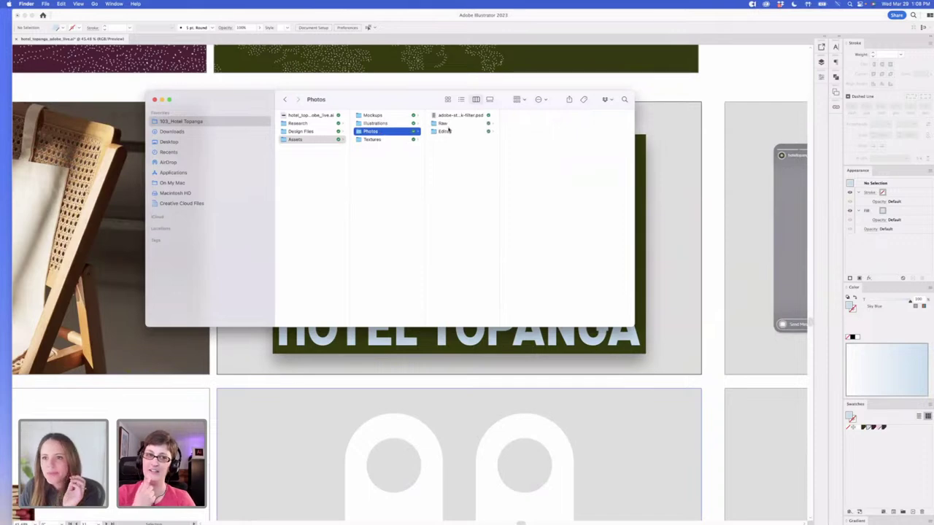
pyautogui.click(446, 131)
pyautogui.click(475, 124)
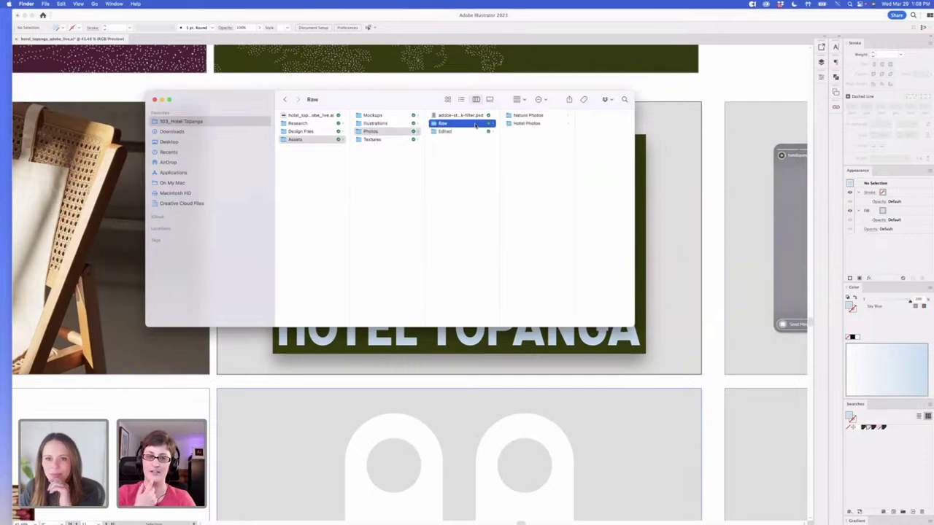
pyautogui.click(511, 124)
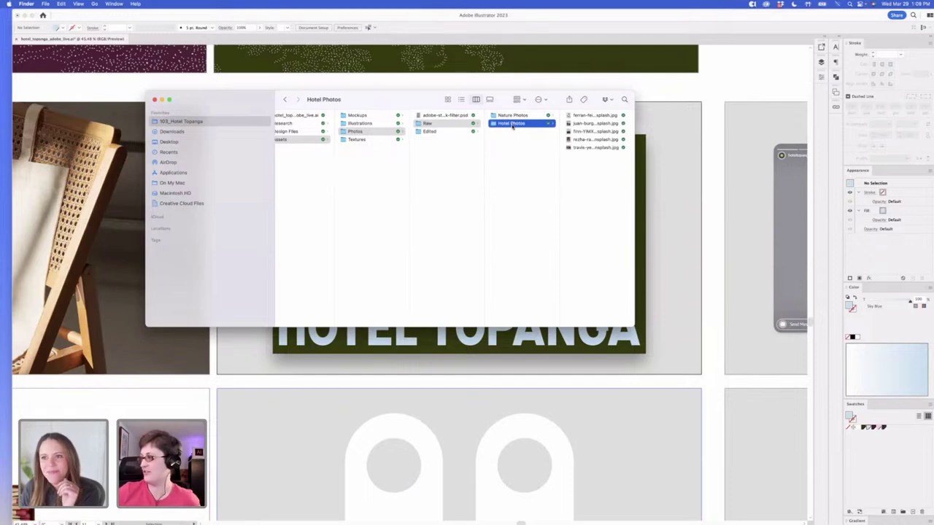
# Place the photo of the modern house with boulders from Hotel Photos into the Illustrator document over the green rectangle's artboard
pyautogui.moveTo(498, 97); pyautogui.dragTo(380, 84)
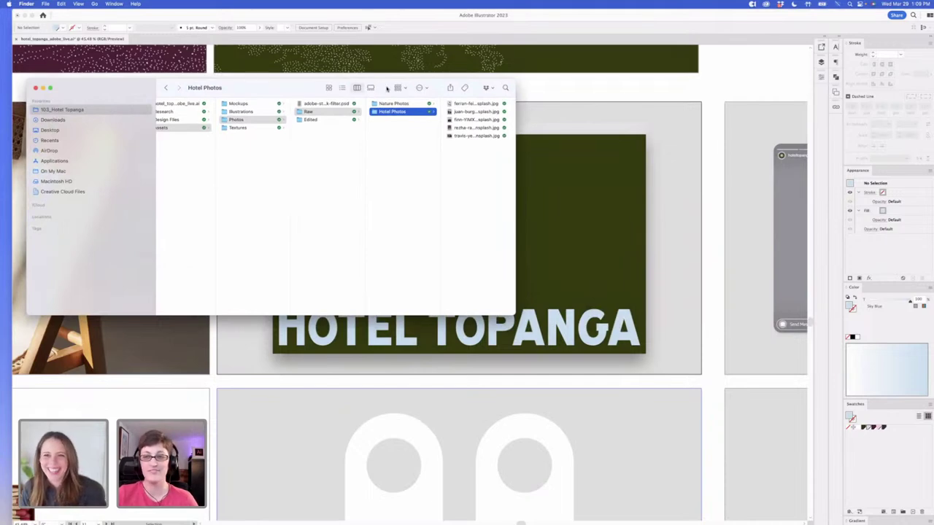
pyautogui.click(478, 103)
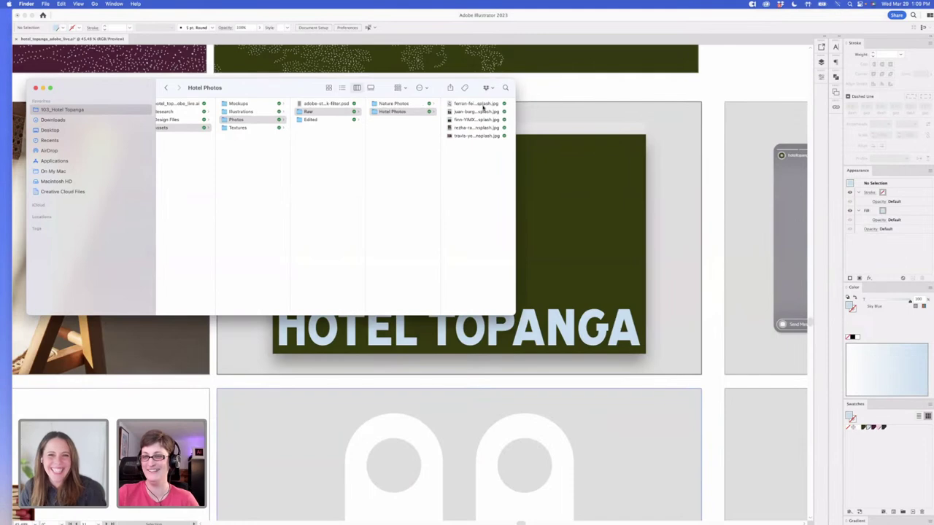
pyautogui.click(391, 119)
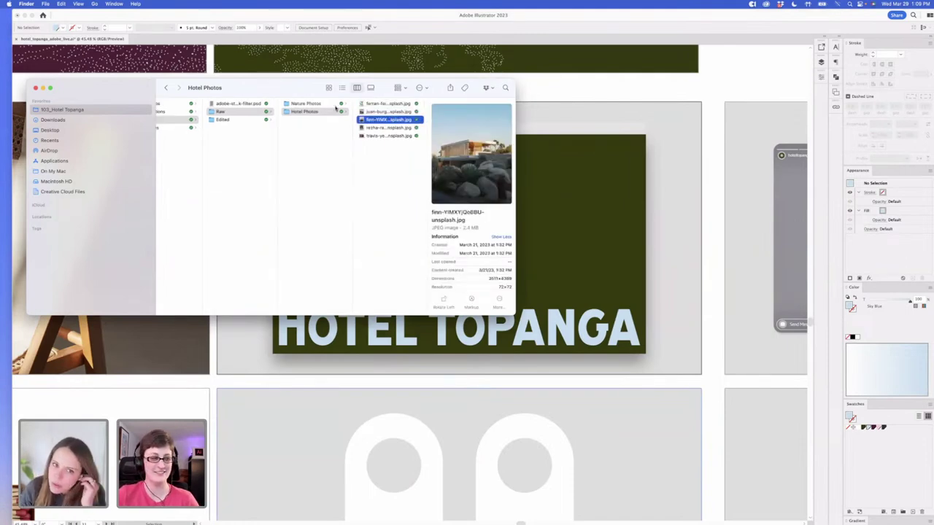
pyautogui.click(376, 119)
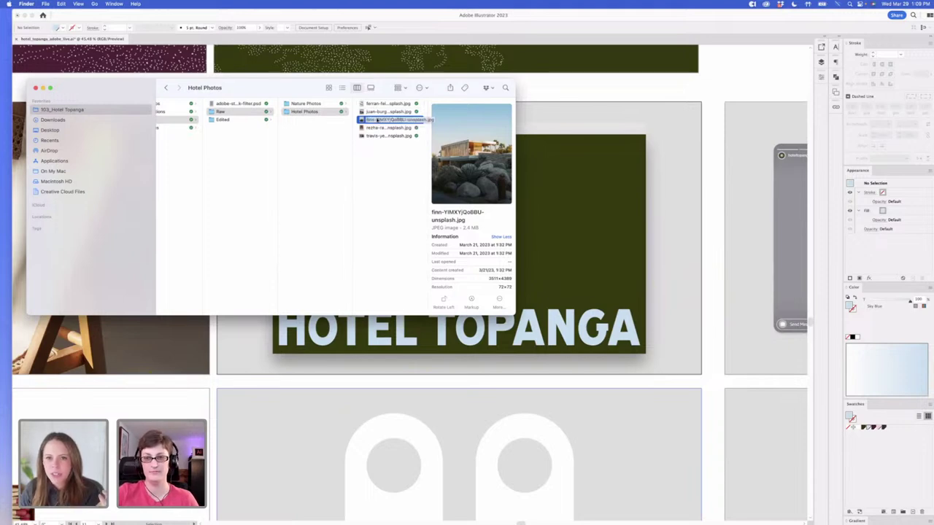
pyautogui.moveTo(376, 119); pyautogui.dragTo(563, 115)
pyautogui.moveTo(485, 106); pyautogui.dragTo(480, 97)
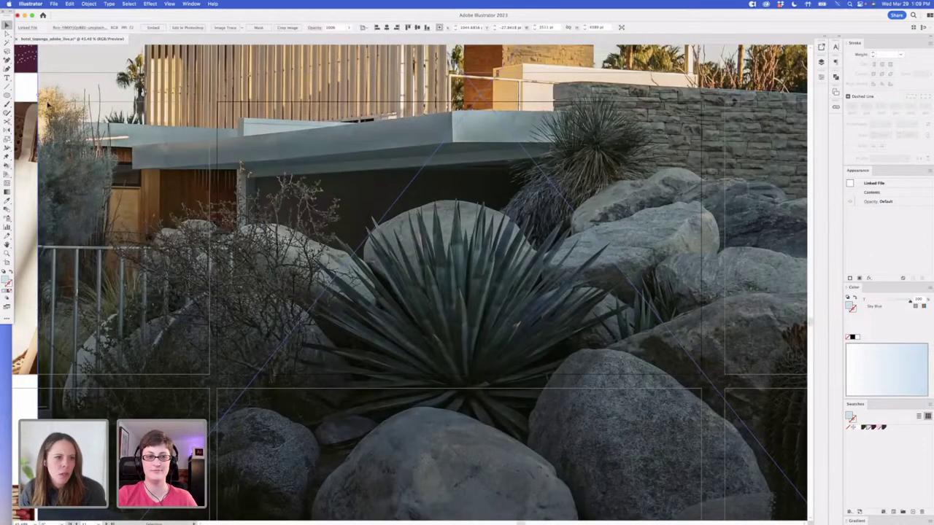
# Scale down the house photo and position it from the green rectangle's upper-left corner, covering over half of its width
pyautogui.moveTo(117, 97); pyautogui.dragTo(401, 116)
pyautogui.moveTo(492, 149); pyautogui.dragTo(380, 245)
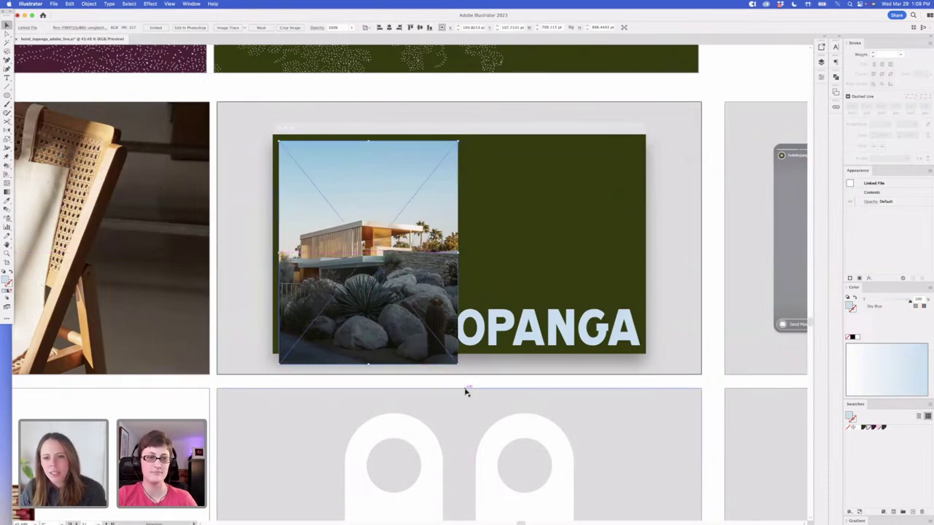
pyautogui.moveTo(460, 366); pyautogui.dragTo(514, 413)
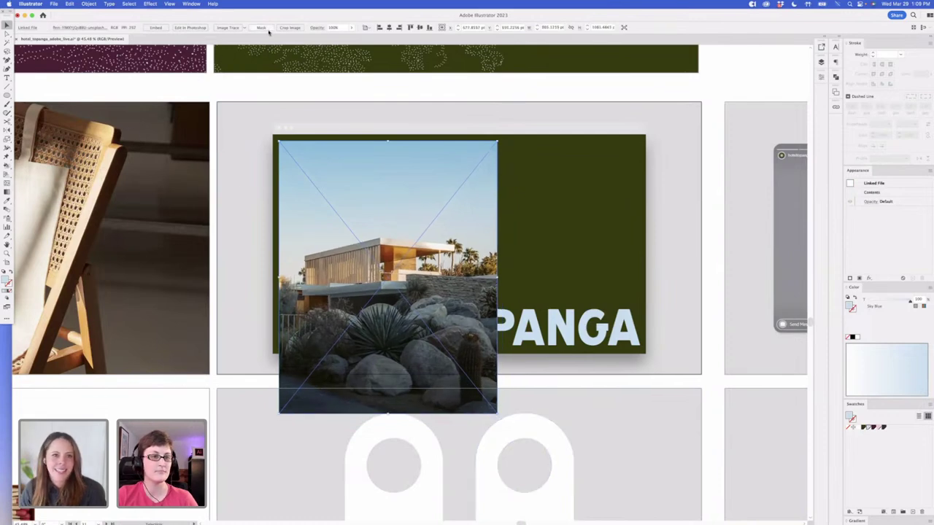
# Mask the house photo, crop its lower edge to just above the HOTEL TOPANGA title, and shift the image up inside the mask
pyautogui.click(387, 346)
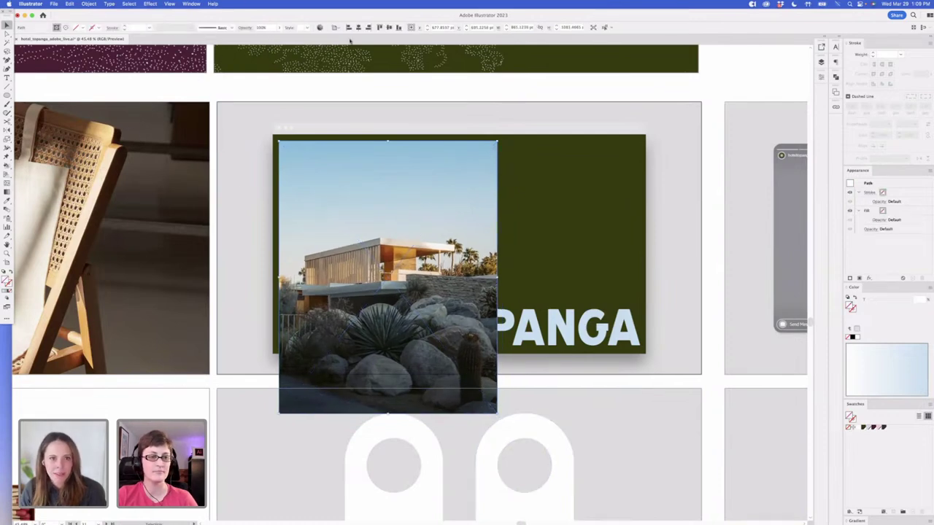
pyautogui.moveTo(387, 413); pyautogui.dragTo(388, 301)
pyautogui.press('a')
pyautogui.click(450, 275)
pyautogui.moveTo(450, 274); pyautogui.dragTo(458, 224)
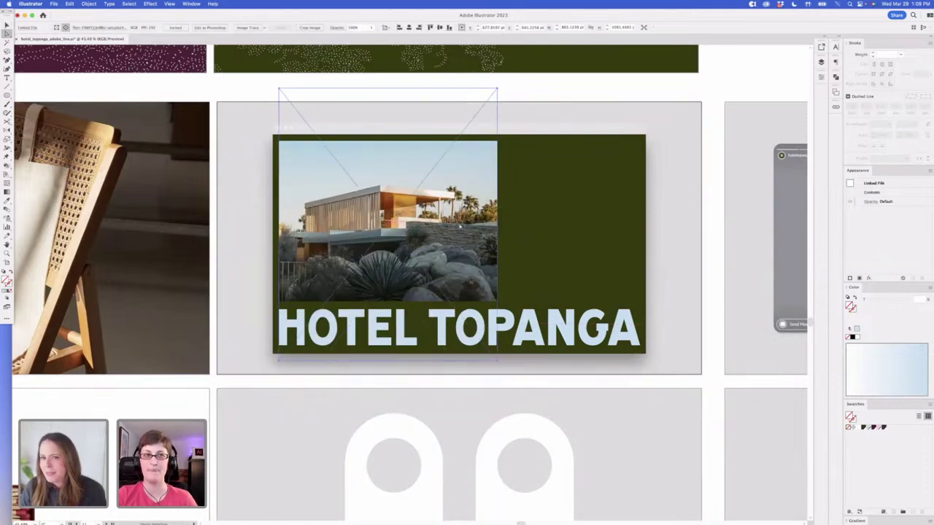
pyautogui.click(418, 81)
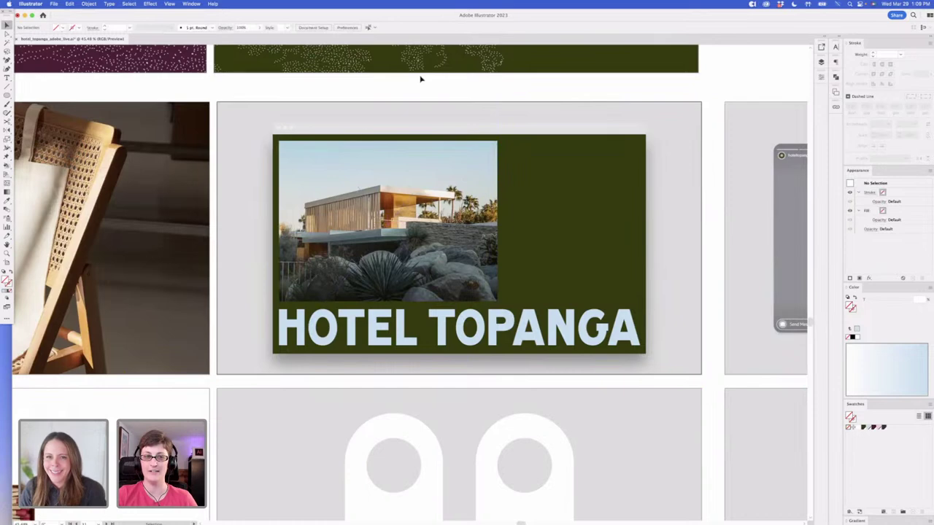
# Lower the upper edge of the house photo's mask to leave a green strip above it for navigation
pyautogui.click(280, 142)
pyautogui.moveTo(514, 134); pyautogui.dragTo(499, 153)
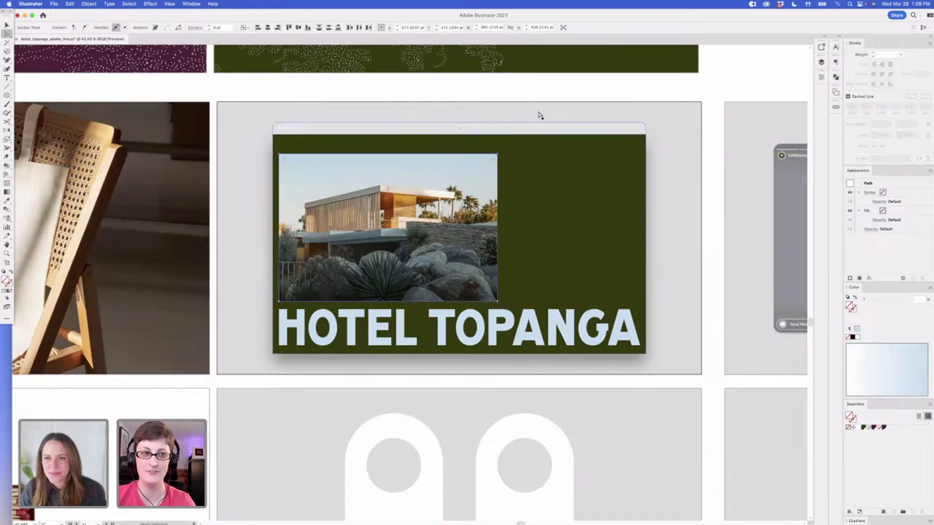
pyautogui.click(555, 91)
# Switch to Finder and place the dusk swimming pool photo from Hotel Photos into the Illustrator document
pyautogui.moveTo(520, 523)
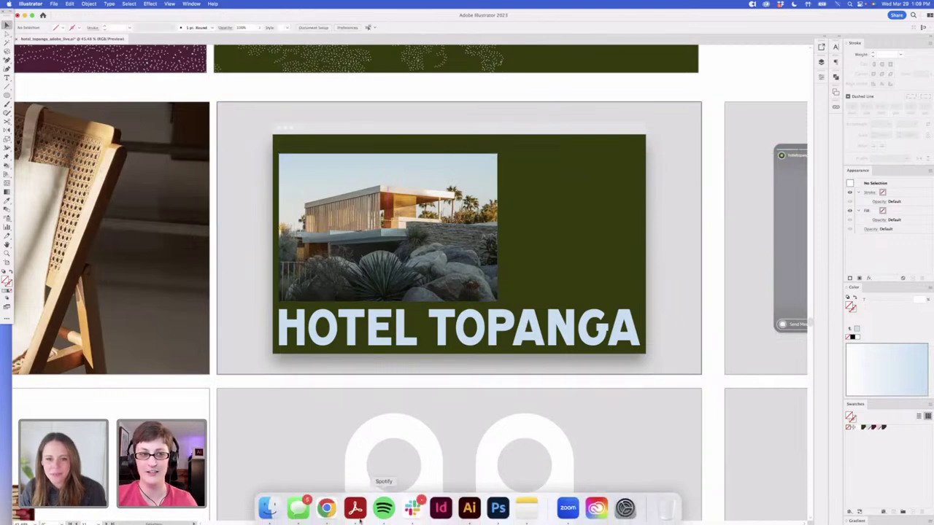
pyautogui.click(272, 509)
pyautogui.click(409, 129)
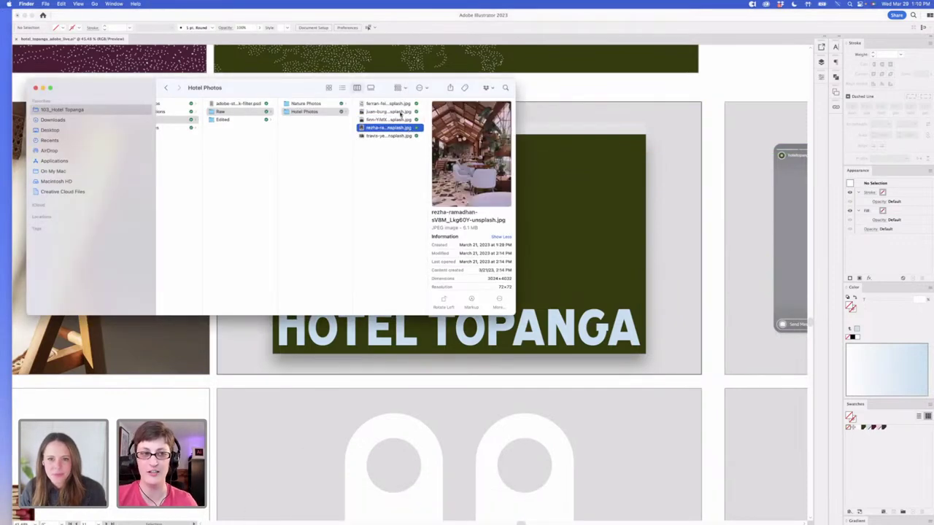
pyautogui.click(400, 111)
pyautogui.moveTo(394, 111); pyautogui.dragTo(592, 85)
# Scale the pool photo to the house photo's height and position it in the green area beside it
pyautogui.moveTo(320, 417); pyautogui.dragTo(541, 257)
pyautogui.moveTo(589, 87); pyautogui.dragTo(551, 224)
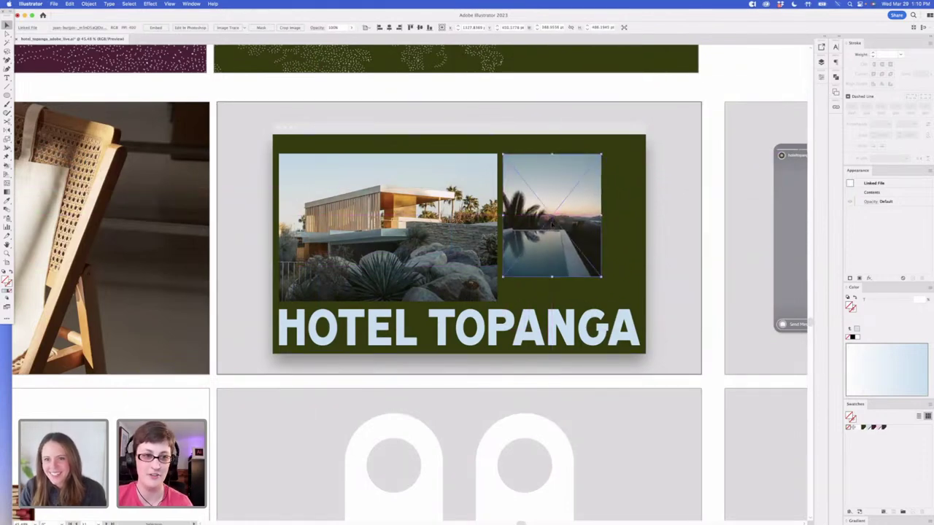
pyautogui.moveTo(601, 277)
pyautogui.mouseDown()
pyautogui.moveTo(620, 300)
pyautogui.moveTo(602, 272)
pyautogui.mouseUp()
pyautogui.click(576, 119)
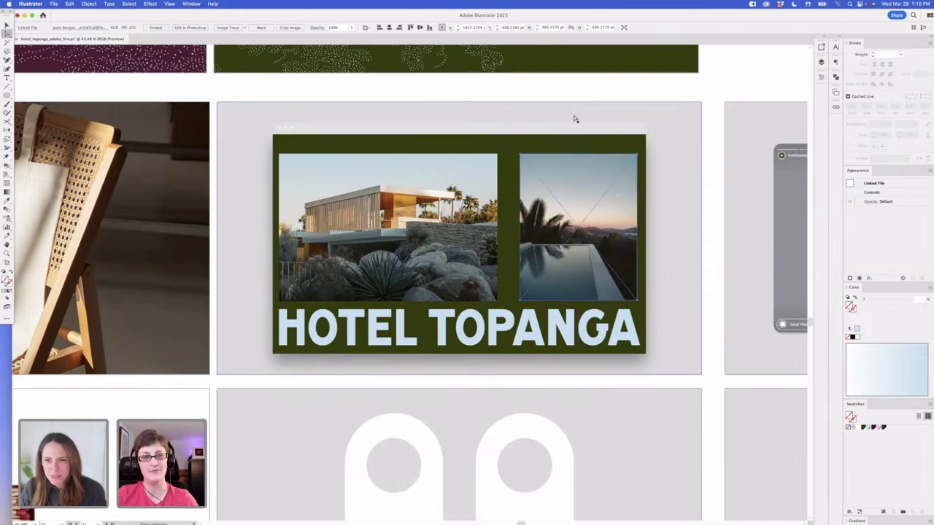
# Widen the house photo's mask toward the pool photo and enlarge and reposition the image to fill it
pyautogui.click(501, 155)
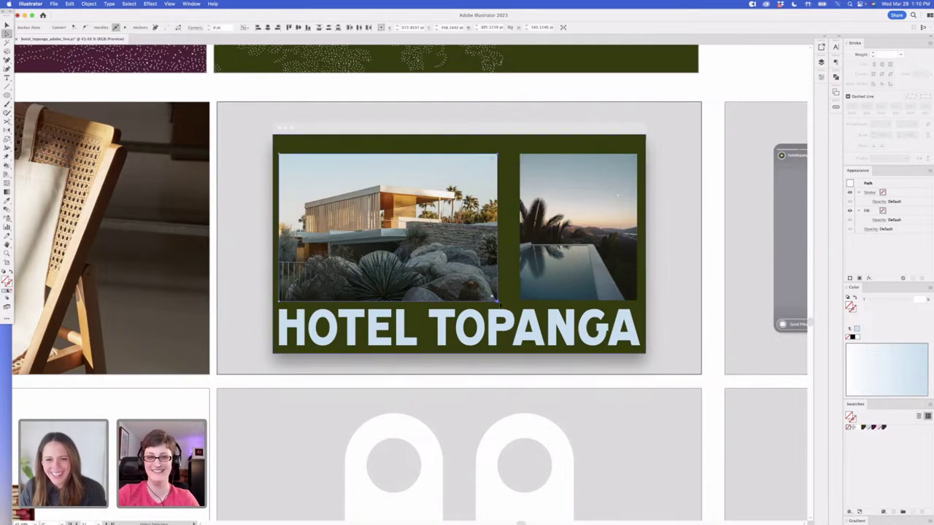
pyautogui.moveTo(517, 304); pyautogui.dragTo(514, 304)
pyautogui.click(484, 279)
pyautogui.press('v')
pyautogui.moveTo(498, 90); pyautogui.dragTo(515, 67)
pyautogui.moveTo(458, 211); pyautogui.dragTo(460, 228)
pyautogui.click(619, 92)
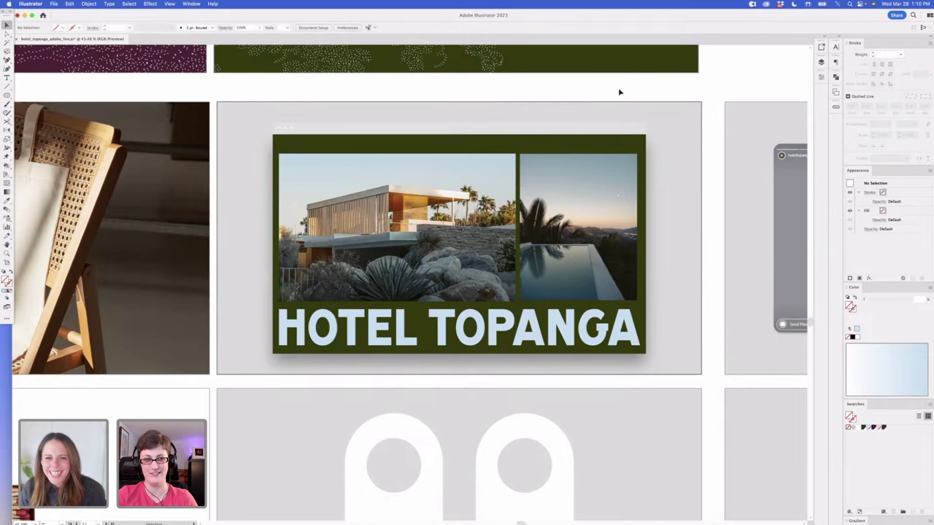
# Nudge the pool photo to the right to line up with the end of the HOTEL TOPANGA title
pyautogui.click(608, 221)
pyautogui.hotkey('shift', 'Right')
pyautogui.press('Left')
pyautogui.press('Left')
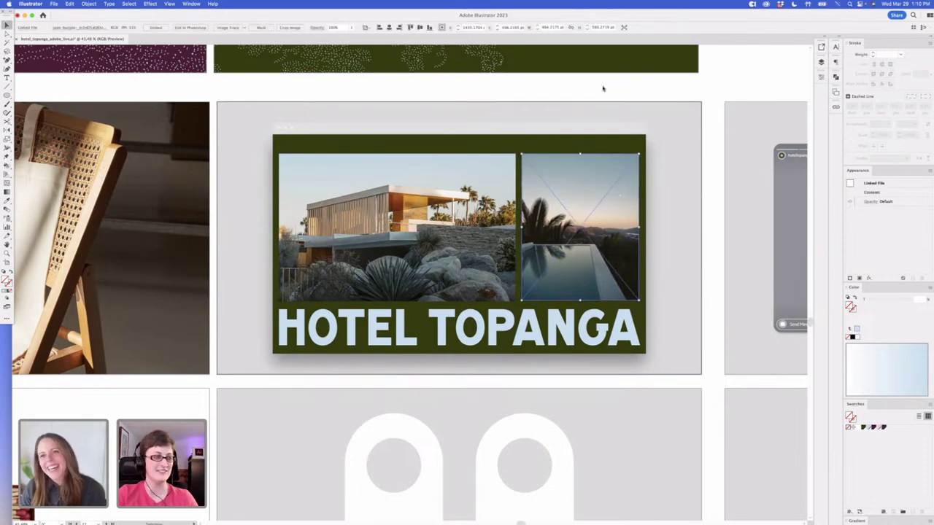
pyautogui.click(603, 88)
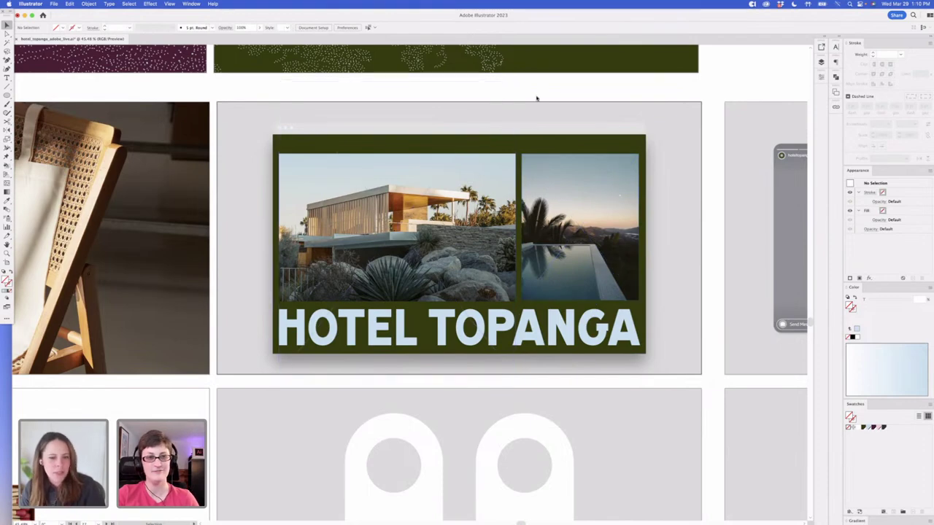
# Copy the TOPANGA IS CALLING text from the green poster to just above the website artboard and set its font size to 18 pt
pyautogui.scroll(1, 533, 103)
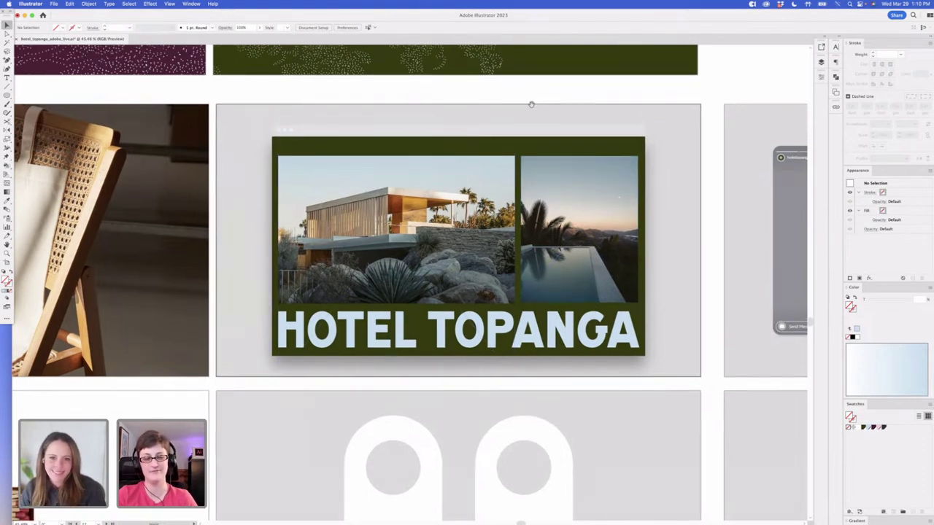
pyautogui.scroll(5, 405, 109)
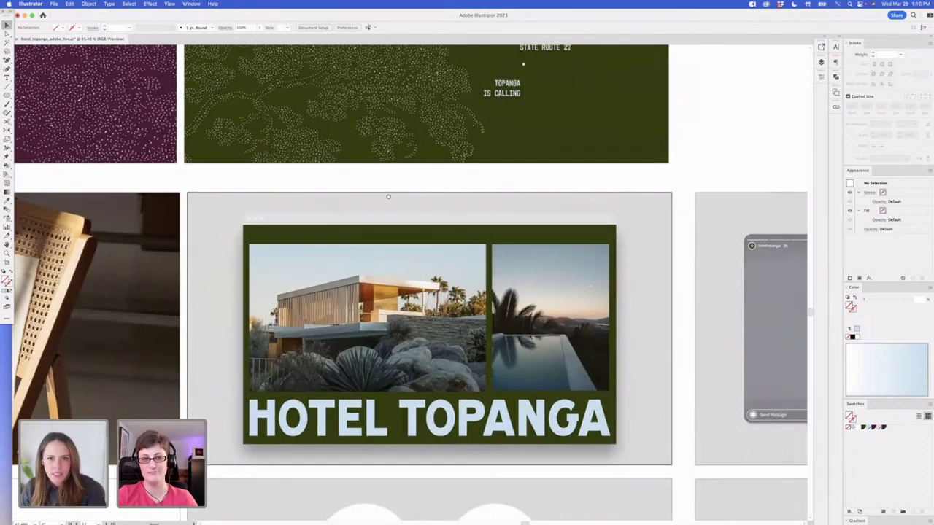
pyautogui.press('t')
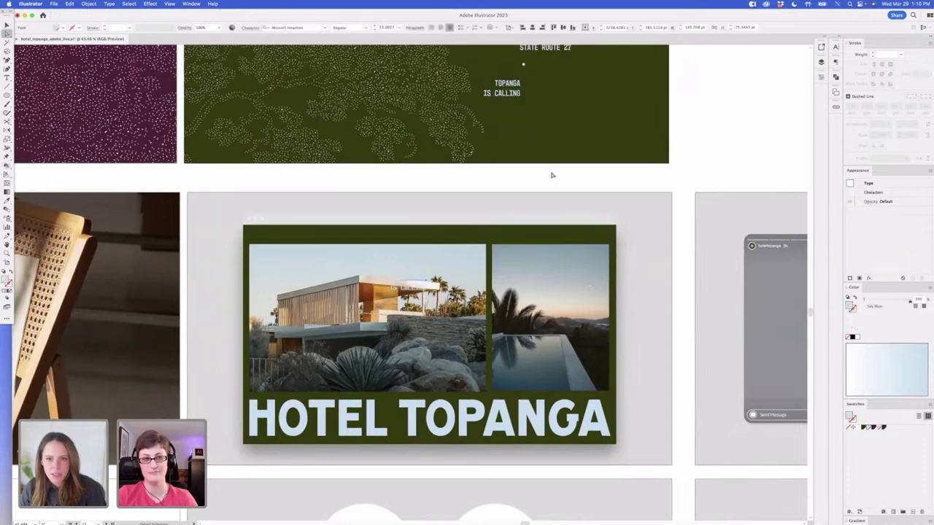
pyautogui.moveTo(396, 180); pyautogui.dragTo(397, 180)
pyautogui.click(385, 28)
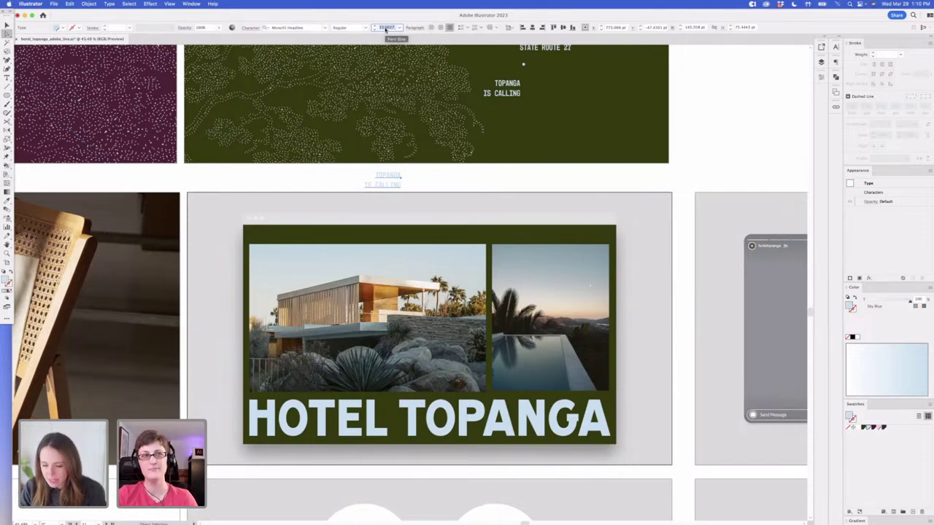
pyautogui.write('18')
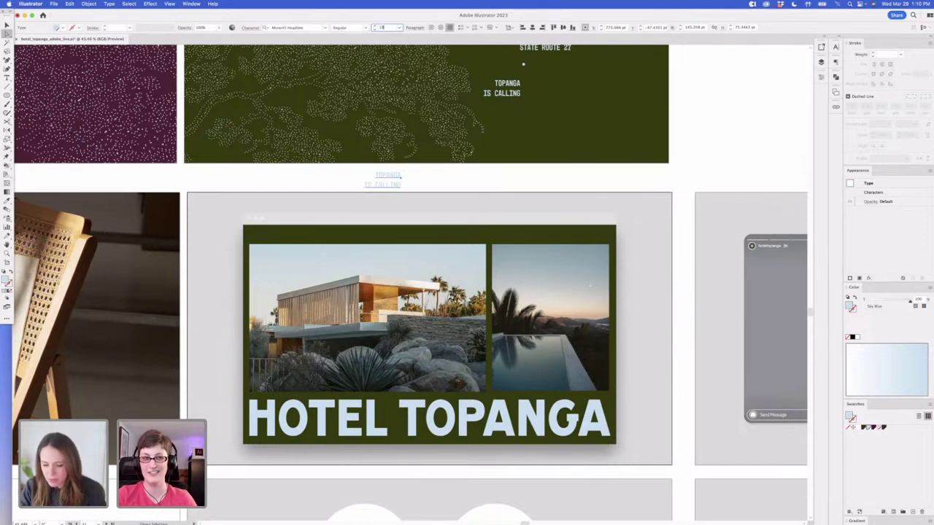
pyautogui.press('Return')
# Replace the copied text with the navigation labels HOME, ABOUT, GALLERY and EVENTS on one line
pyautogui.doubleClick(396, 177)
pyautogui.press('super+a')
pyautogui.press('BackSpace')
pyautogui.write('eat')
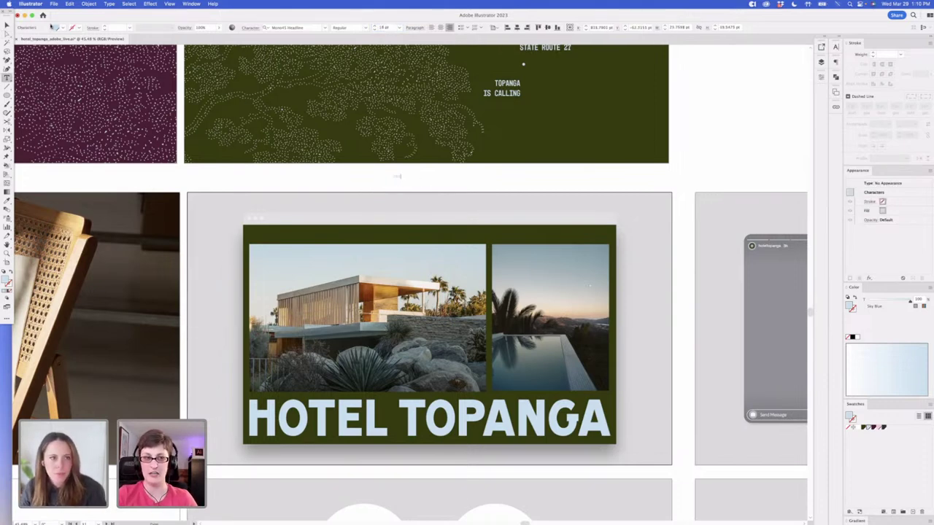
pyautogui.write(' /')
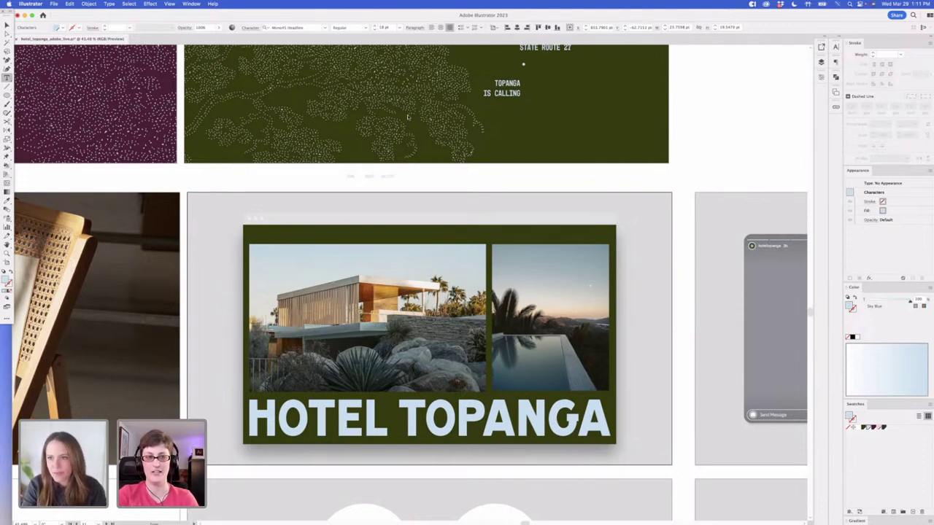
pyautogui.write('BOUT GALLERY EVENTS')
# Move the navigation labels into the green strip above the house photo, aligned with the photo's left edge
pyautogui.click(5, 26)
pyautogui.moveTo(392, 184); pyautogui.dragTo(308, 241)
pyautogui.doubleClick(309, 237)
pyautogui.press('Right')
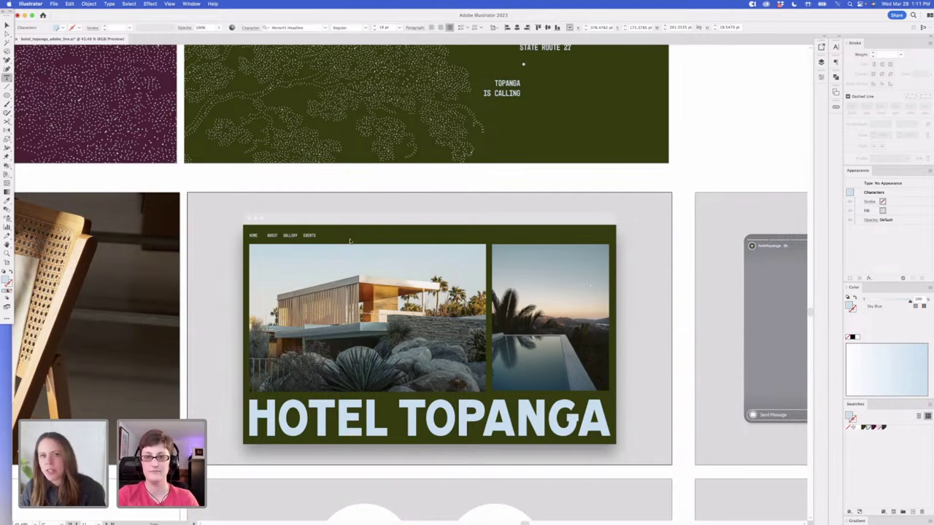
pyautogui.click(7, 26)
pyautogui.click(398, 202)
# Duplicate the navigation text to the right end of the green strip and change the copy to BOOK A ROOM
pyautogui.click(290, 239)
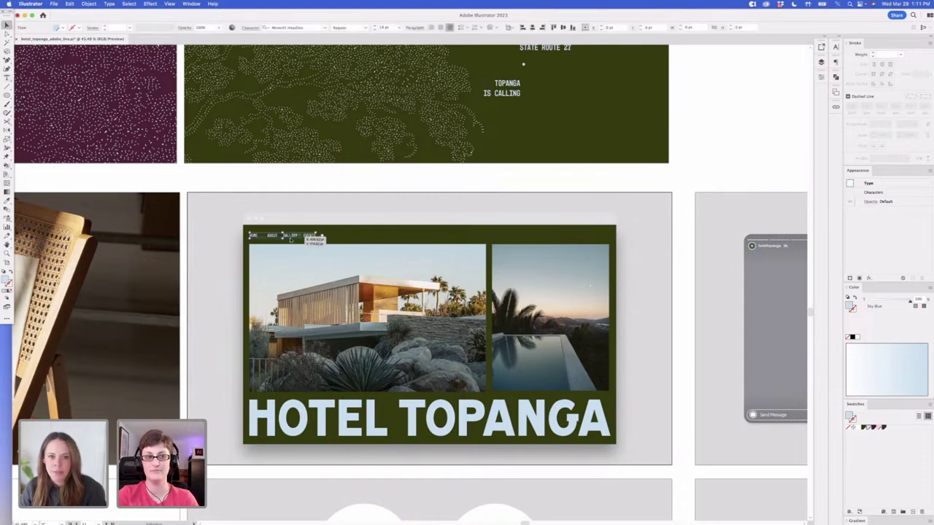
pyautogui.moveTo(290, 240); pyautogui.dragTo(584, 239)
pyautogui.tripleClick(583, 238)
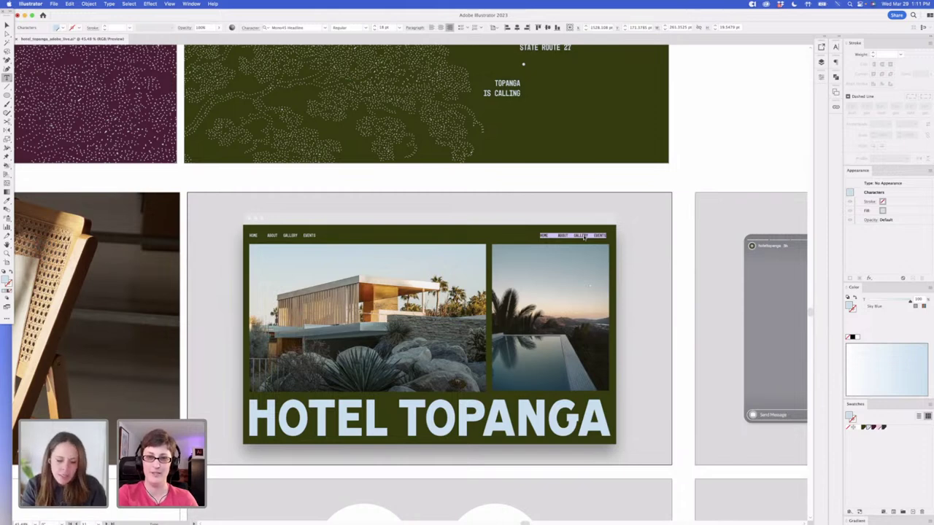
pyautogui.write('BOOK A ROOM')
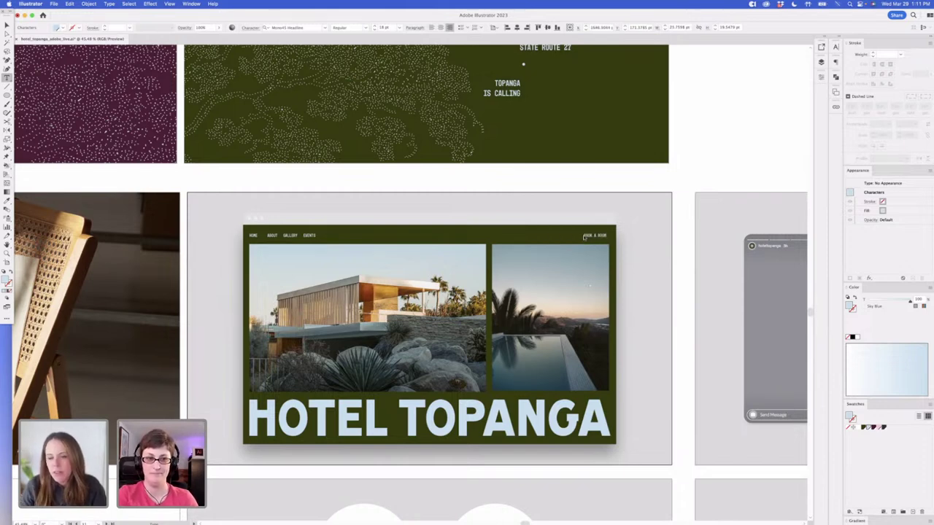
pyautogui.click(6, 25)
pyautogui.click(461, 183)
# Draw an outlined, unfilled rectangle of about 142 by 45 pt around the BOOK A ROOM label
pyautogui.click(6, 96)
pyautogui.moveTo(7, 96); pyautogui.dragTo(29, 96)
pyautogui.moveTo(574, 228); pyautogui.dragTo(608, 240)
pyautogui.hotkey('shift', 'x')
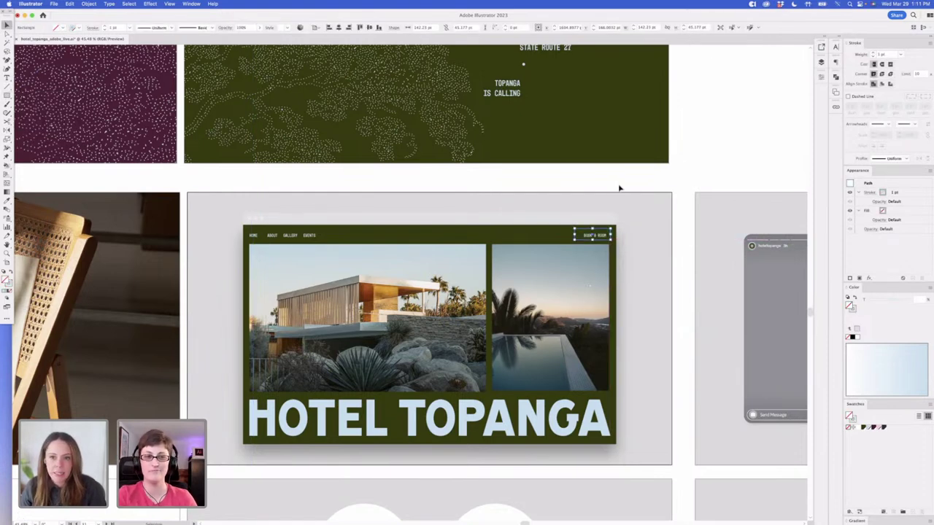
# Nudge the BOOK A ROOM label up and left to centre it inside its outlined rectangle
pyautogui.click(600, 236)
pyautogui.press('Up')
pyautogui.press('Up')
pyautogui.press('Up')
pyautogui.press('Up')
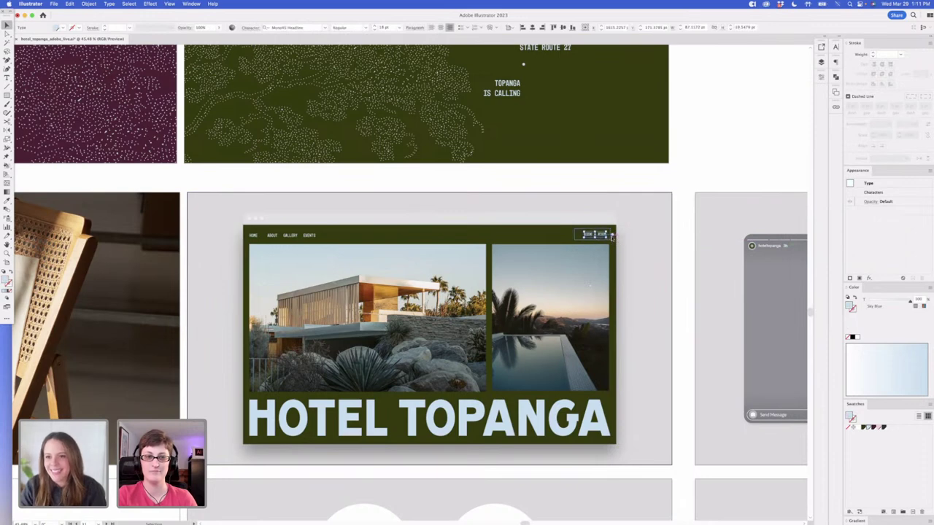
pyautogui.hotkey('shift', 'Left')
pyautogui.click(600, 173)
# Duplicate the BOOK A ROOM label to the left of its button and change the copy to CONTACT
pyautogui.click(601, 236)
pyautogui.keyDown('alt'); pyautogui.moveTo(601, 237); pyautogui.dragTo(559, 235); pyautogui.keyUp('alt')
pyautogui.doubleClick(560, 235)
pyautogui.tripleClick(560, 235)
pyautogui.write('CONTACT')
pyautogui.click(6, 25)
pyautogui.click(574, 178)
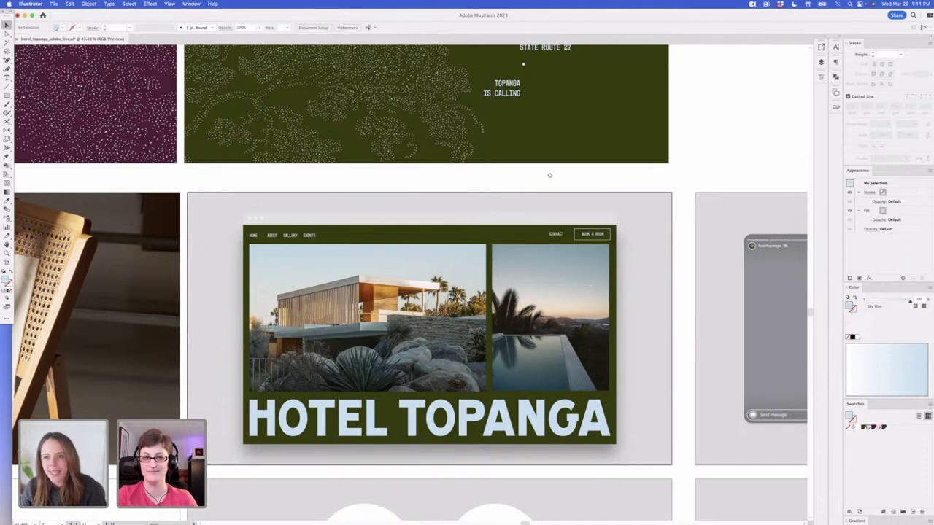
# Fine-tune the position of the CONTACT label beside the BOOK A ROOM button
pyautogui.hscroll(3, 550, 175)
pyautogui.click(528, 232)
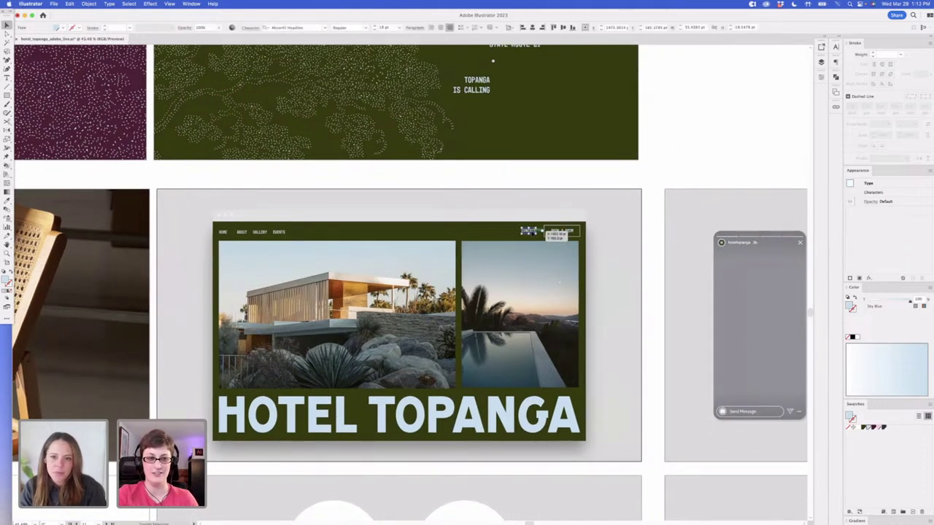
pyautogui.click(568, 182)
pyautogui.scroll(-2, 583, 162)
pyautogui.hscroll(-2, 584, 161)
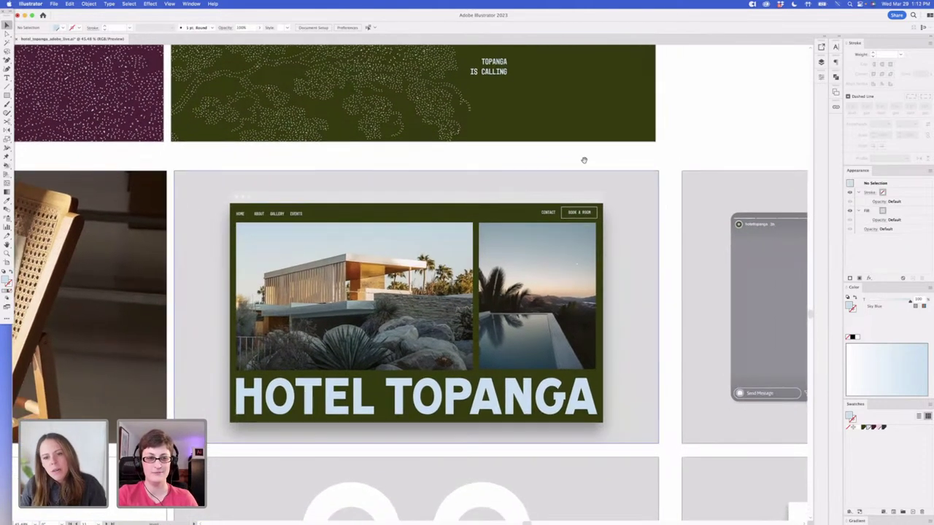
pyautogui.click(555, 212)
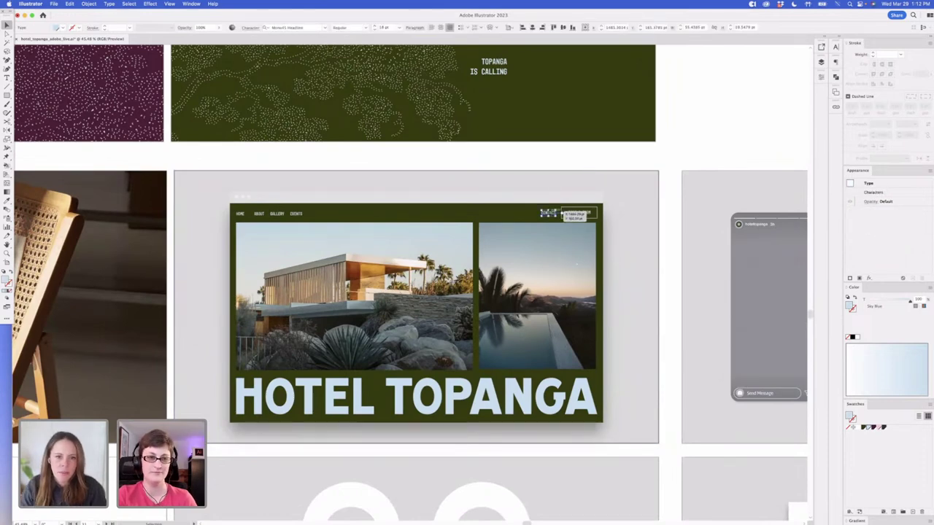
pyautogui.moveTo(558, 213); pyautogui.dragTo(560, 213)
pyautogui.click(466, 167)
# Copy the dotted landscape illustration from the green poster onto the website layout and scale it to the green rectangle's width
pyautogui.hscroll(-2, 338, 182)
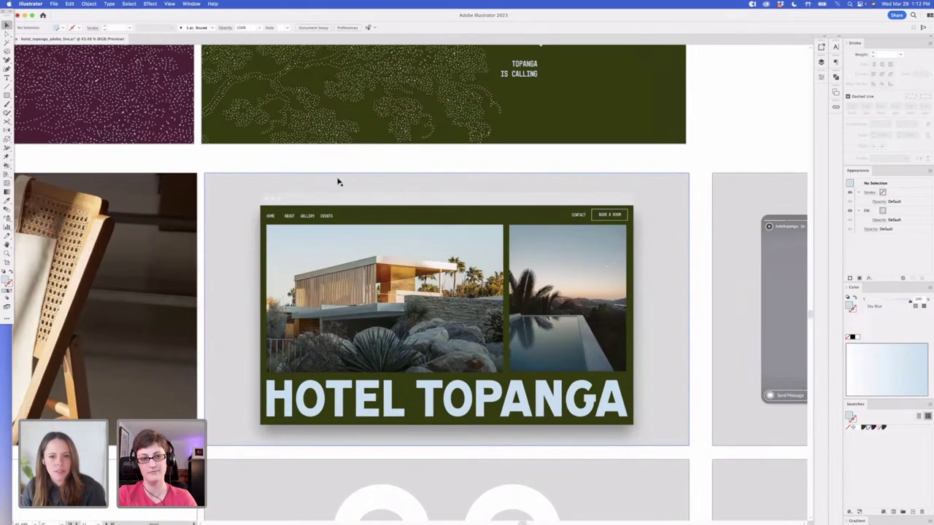
pyautogui.click(334, 106)
pyautogui.moveTo(334, 106); pyautogui.dragTo(410, 388)
pyautogui.hscroll(5, 602, 161)
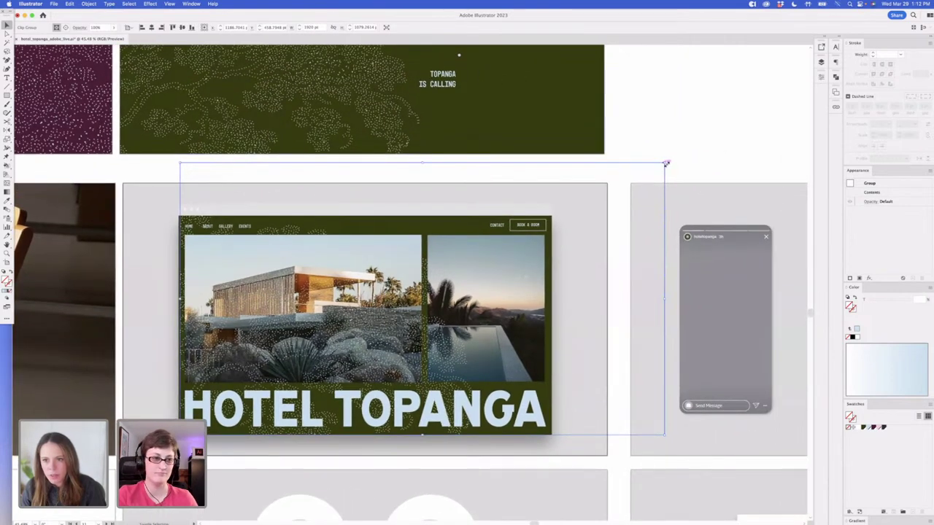
pyautogui.moveTo(664, 164); pyautogui.dragTo(552, 223)
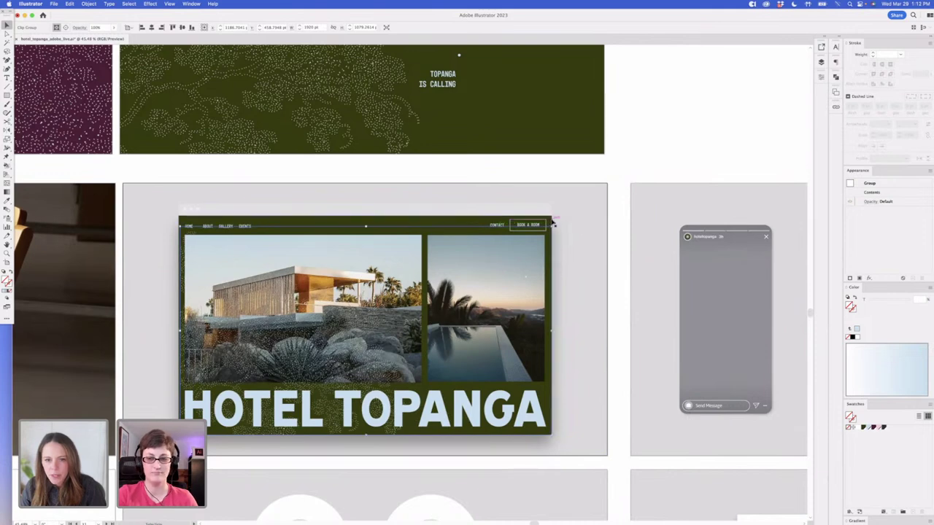
# Reposition the dotted illustration inside its clipping mask so its texture shows in the green area around the HOTEL TOPANGA title
pyautogui.click(598, 173)
pyautogui.moveTo(306, 363); pyautogui.dragTo(426, 374)
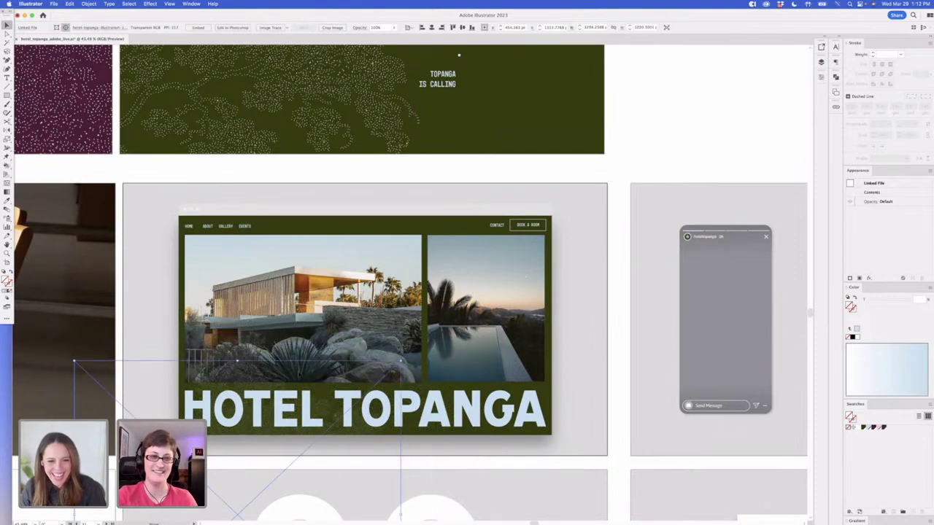
pyautogui.click(632, 163)
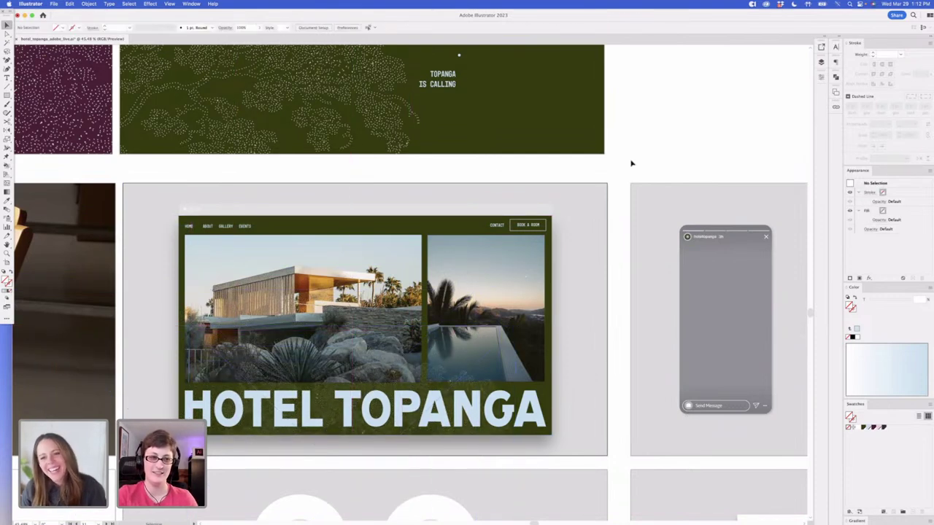
pyautogui.scroll(-2, 631, 163)
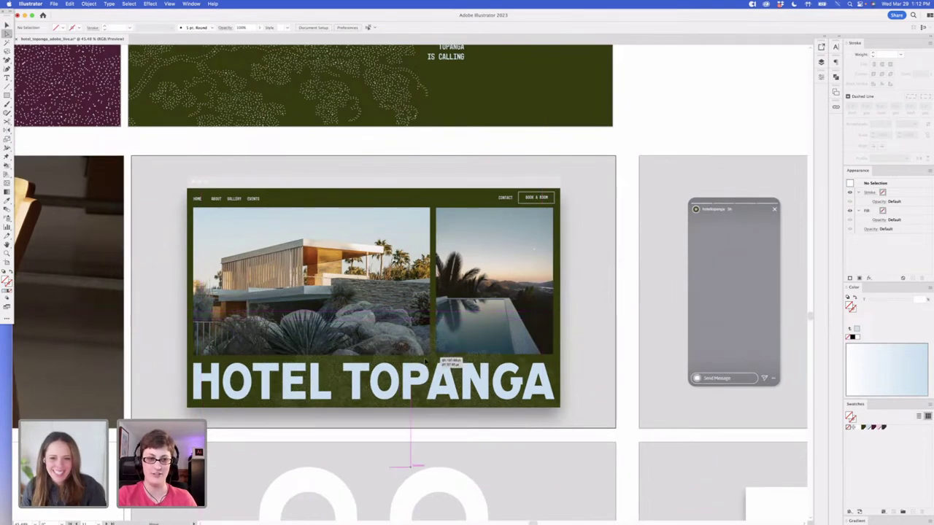
pyautogui.moveTo(425, 362); pyautogui.dragTo(426, 362)
pyautogui.click(640, 125)
pyautogui.press('v')
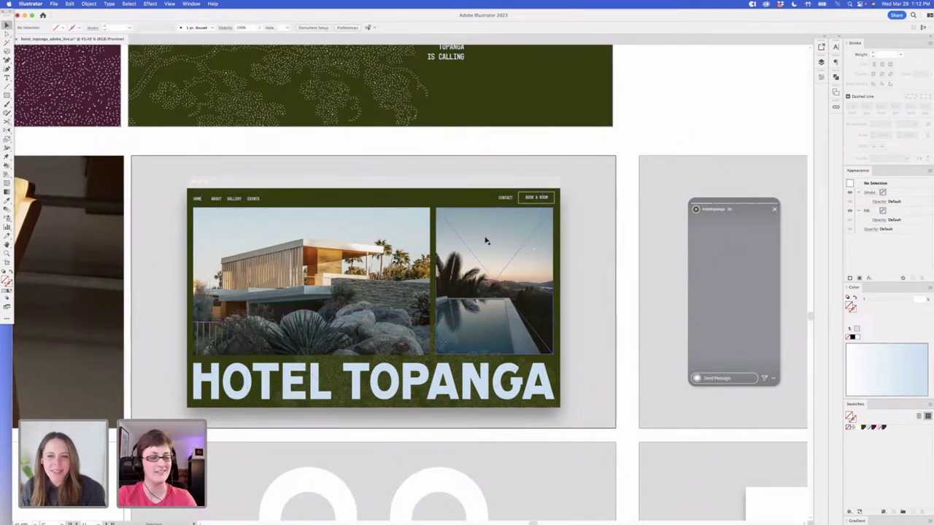
# Inspect the website mockup's layers by selecting the clipped illustration, the green background and the pool photo
pyautogui.click(407, 364)
pyautogui.click(640, 140)
pyautogui.click(432, 359)
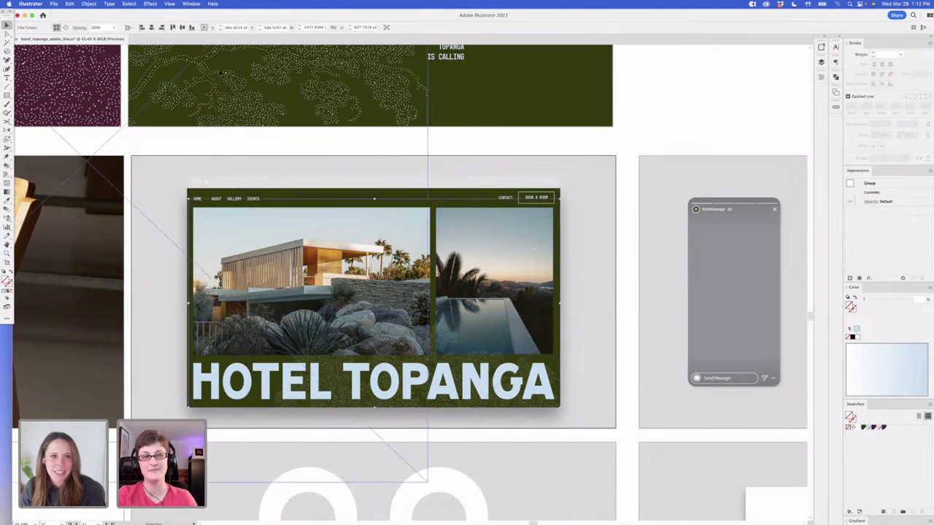
pyautogui.click(650, 107)
pyautogui.click(437, 363)
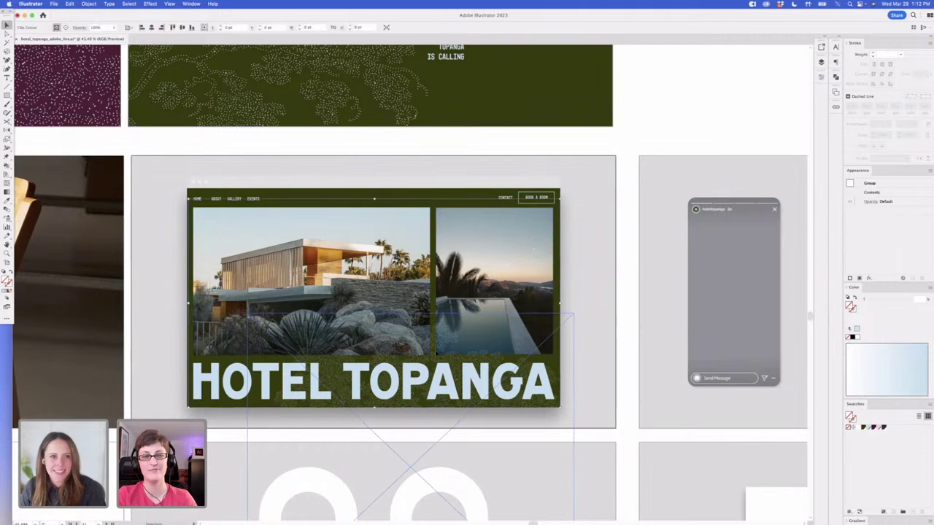
pyautogui.doubleClick(437, 362)
pyautogui.doubleClick(628, 106)
pyautogui.hscroll(1, 412, 241)
pyautogui.press('a')
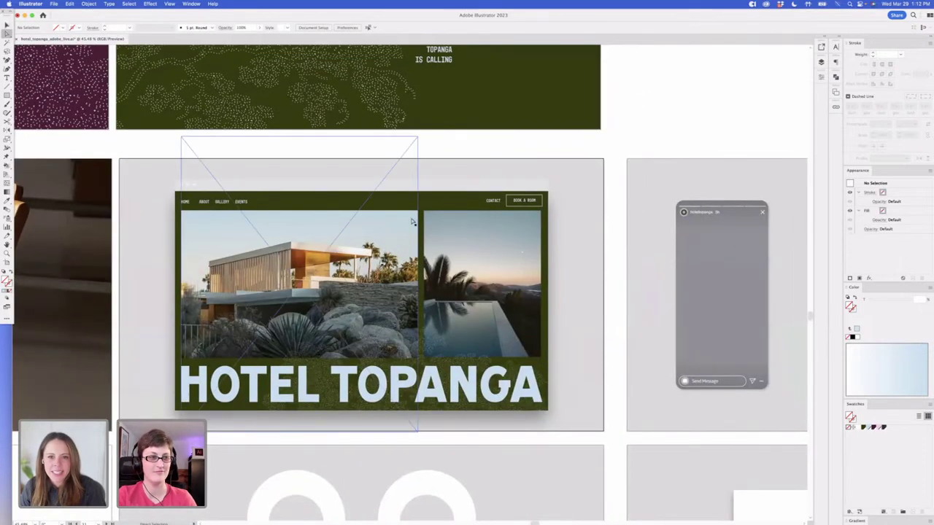
pyautogui.click(449, 202)
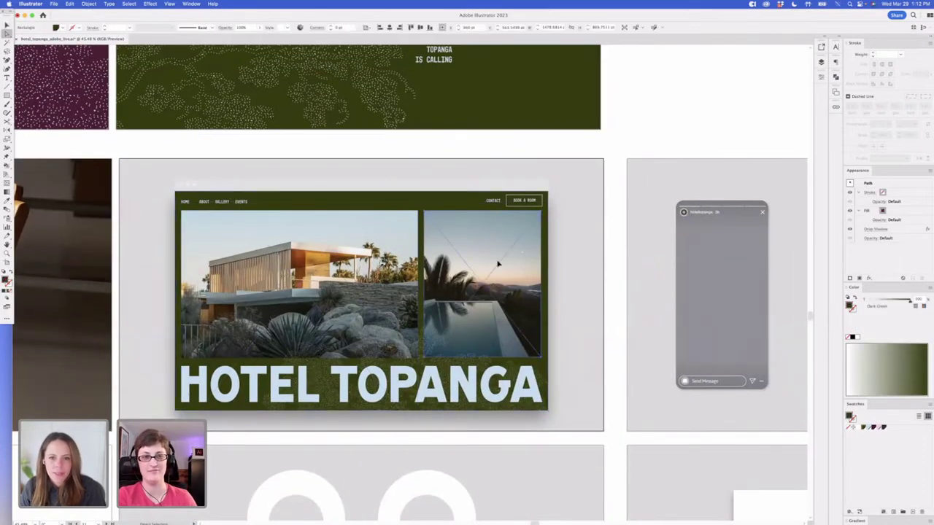
pyautogui.click(434, 218)
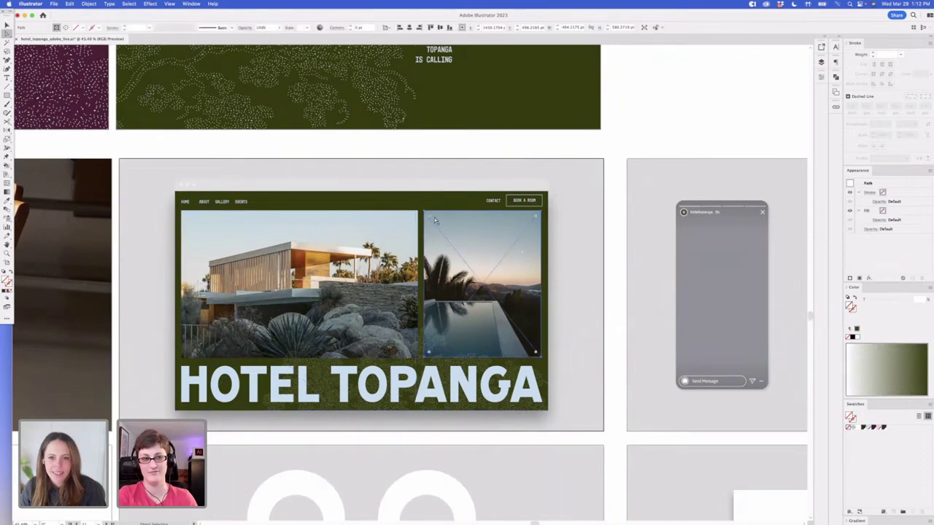
pyautogui.click(656, 63)
# Switch to Finder and copy the restaurant interior photo from the Hotel Photos folder for the phone story mockups
pyautogui.hscroll(3, 591, 135)
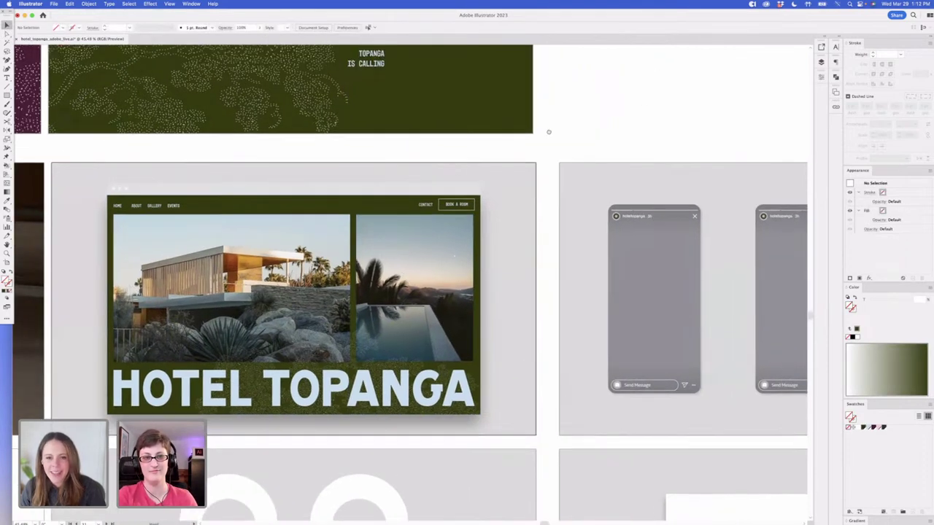
pyautogui.hscroll(5, 548, 132)
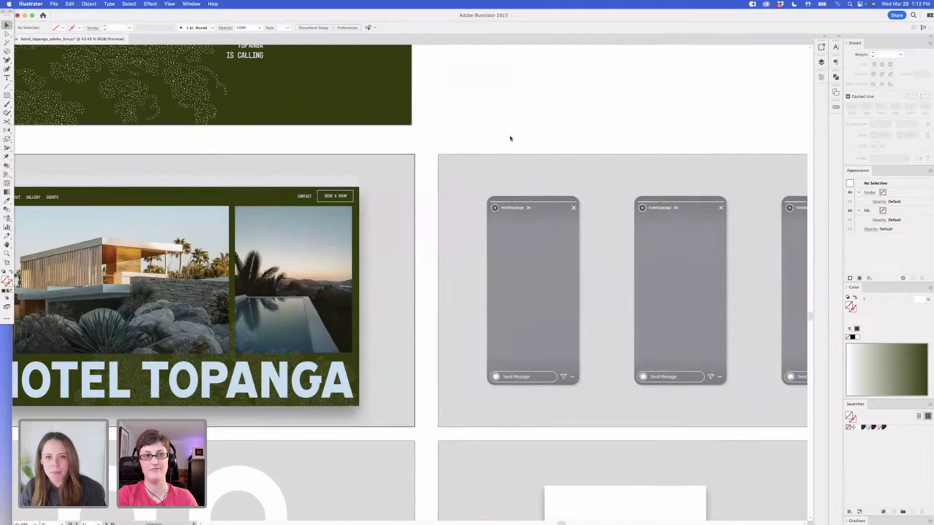
pyautogui.hscroll(4, 496, 137)
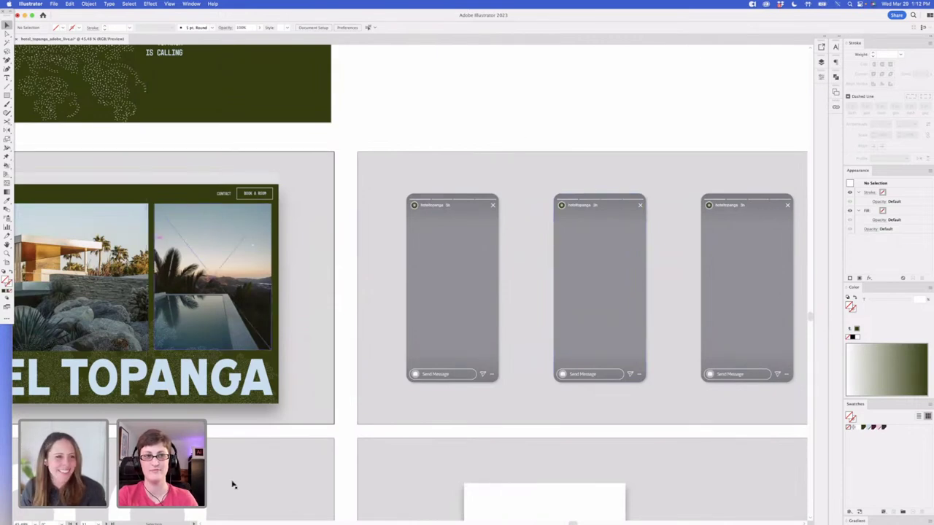
pyautogui.moveTo(324, 520)
pyautogui.click(268, 507)
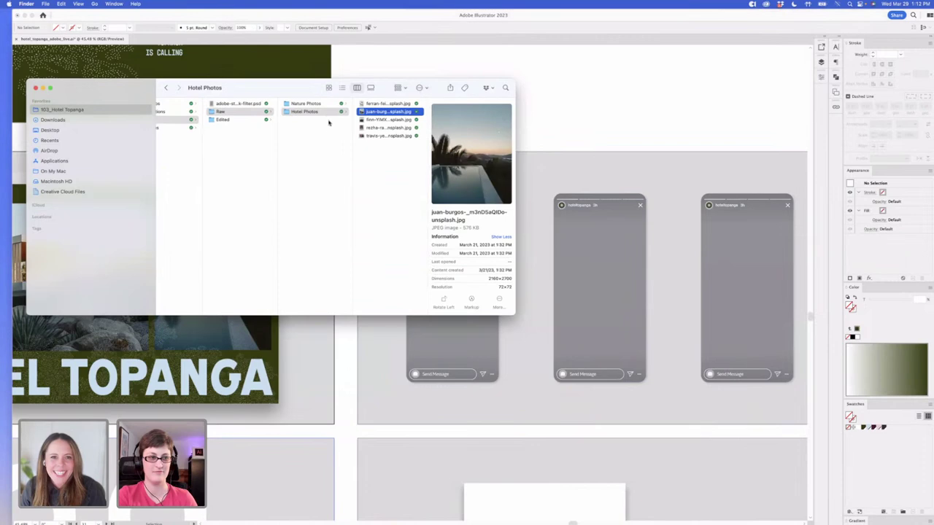
pyautogui.click(370, 128)
pyautogui.click(595, 111)
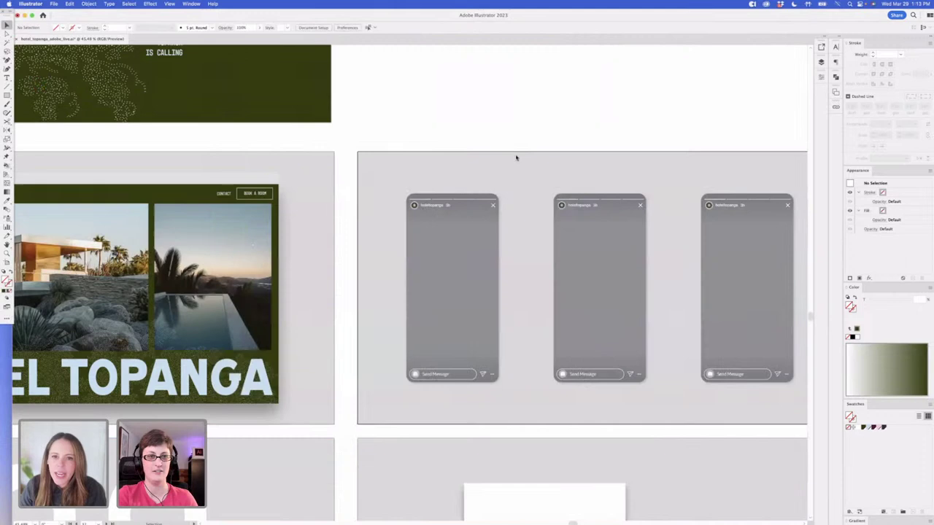
# Isolate the middle phone mockup down to its grey screen shape and paste the restaurant photo into that group
pyautogui.click(580, 235)
pyautogui.doubleClick(583, 241)
pyautogui.doubleClick(621, 285)
pyautogui.press('a')
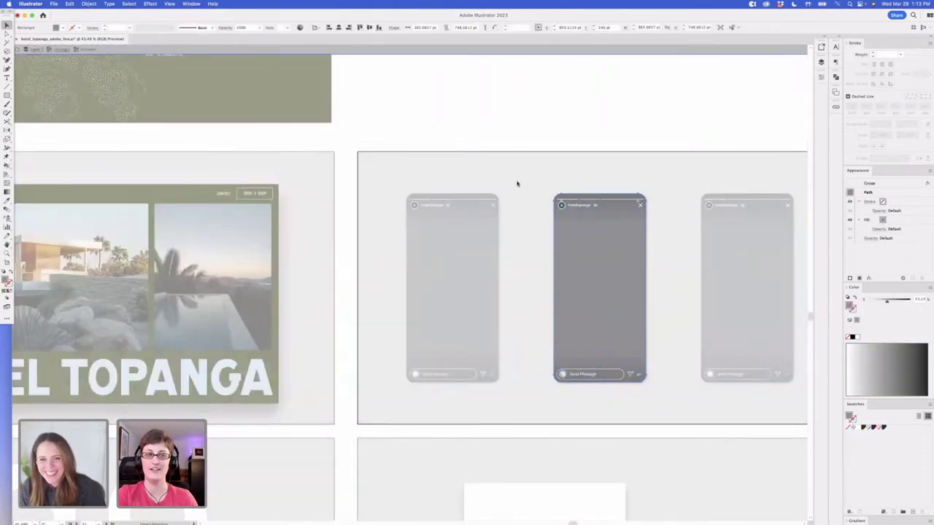
pyautogui.press('super+v')
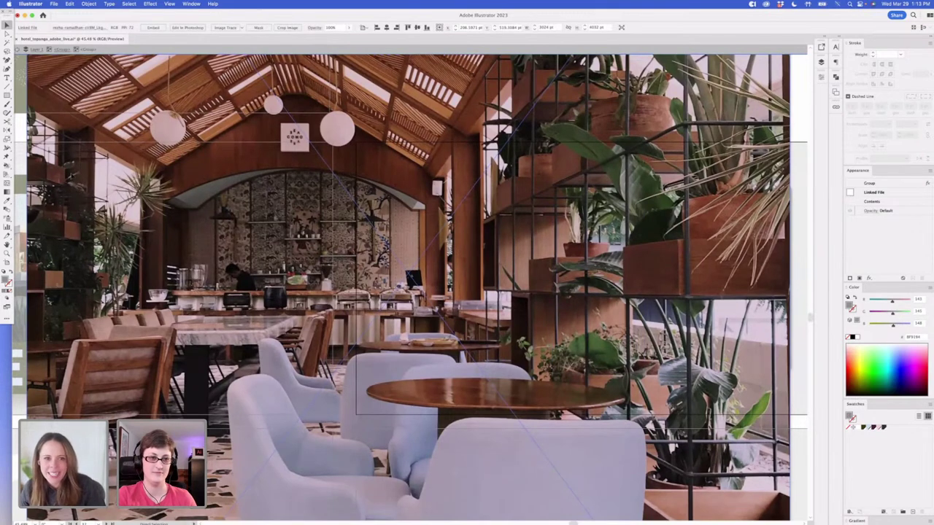
# Scale the restaurant photo down to about the artboard's height and place it over the middle phone
pyautogui.press('super+minus')
pyautogui.press('super+minus')
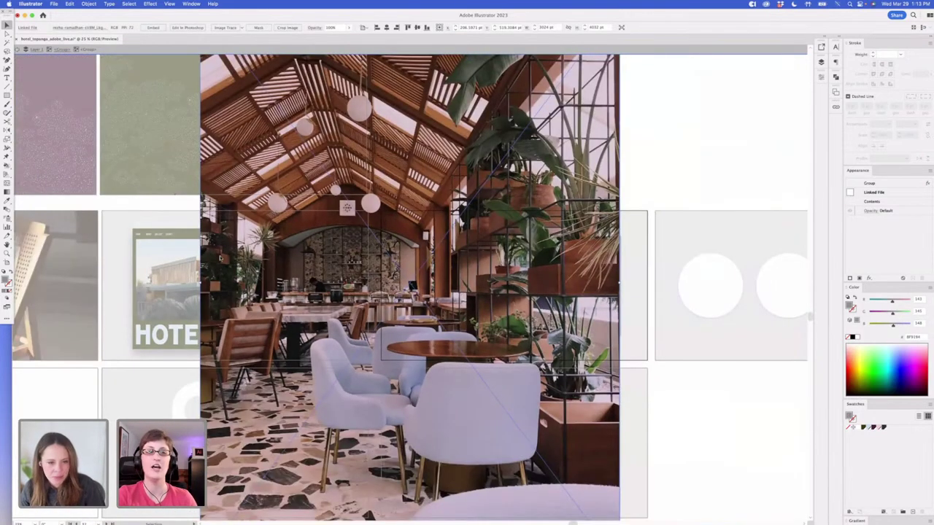
pyautogui.press('super+minus')
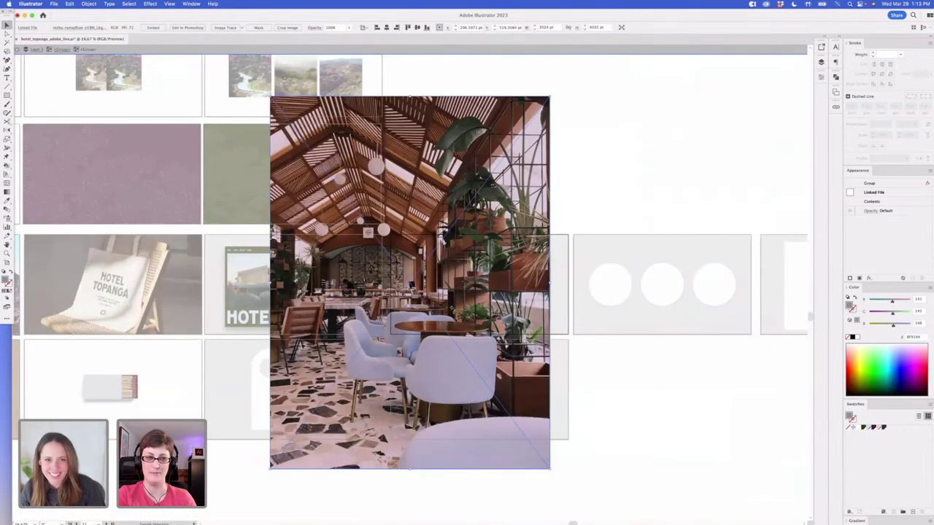
pyautogui.moveTo(371, 173); pyautogui.dragTo(371, 173)
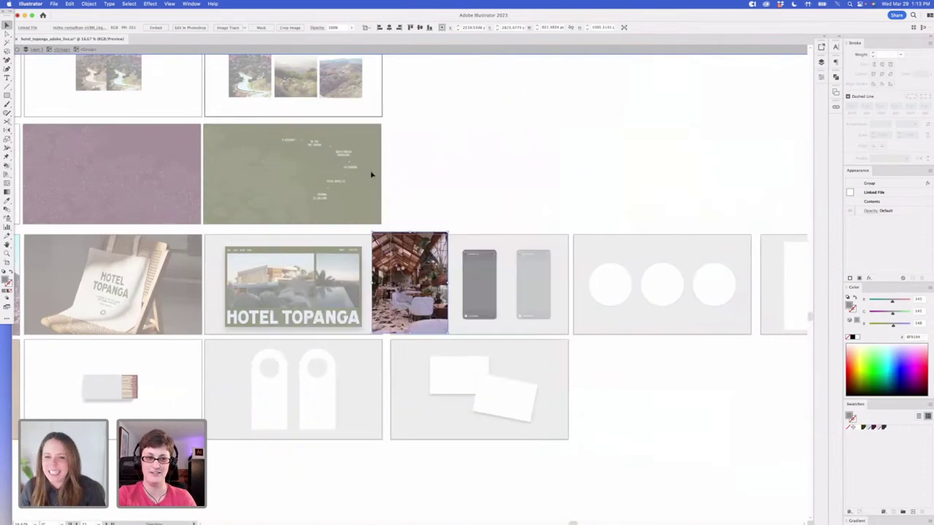
pyautogui.moveTo(430, 288); pyautogui.dragTo(489, 292)
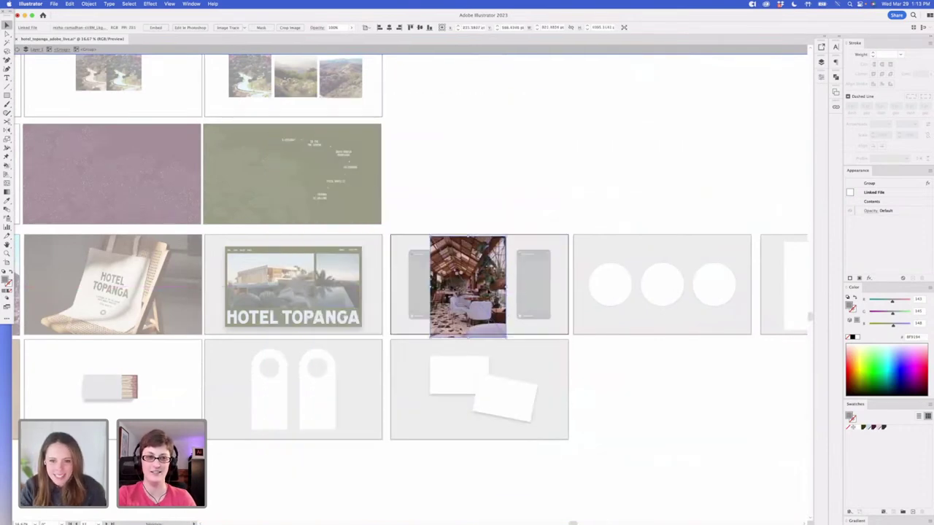
# Mask the restaurant photo with the middle phone's rounded screen shape
pyautogui.keyDown('shift'); pyautogui.click(484, 287); pyautogui.keyUp('shift')
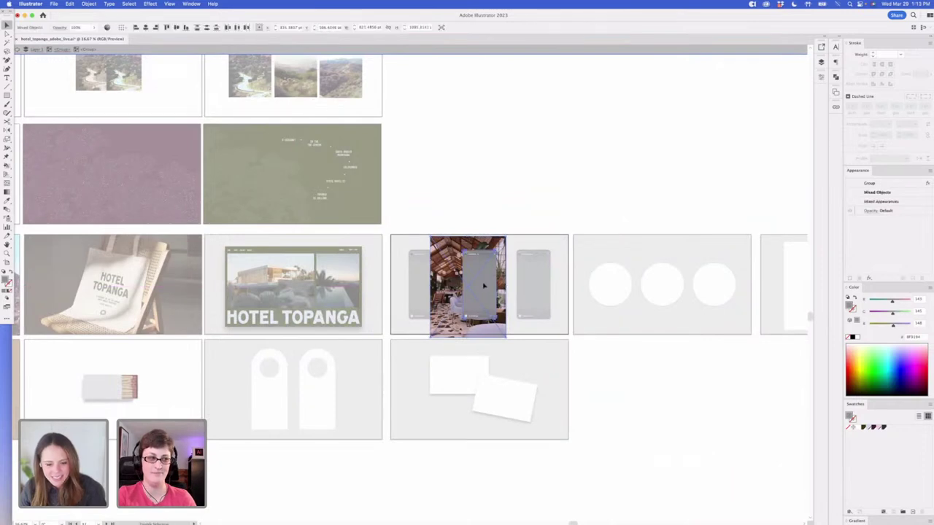
pyautogui.press('super+7')
pyautogui.click(511, 234)
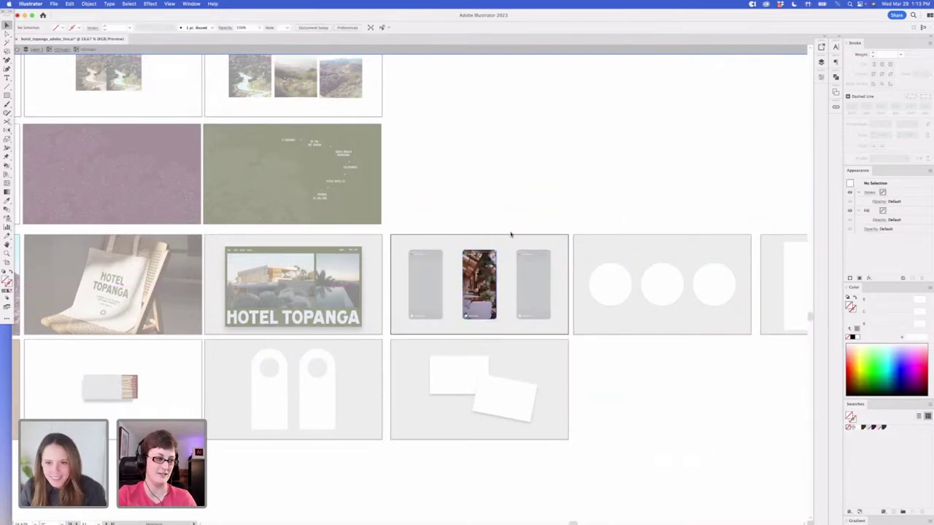
# Select the restaurant photo inside its mask, scale it down and shift it to frame the ceiling, tables and chairs
pyautogui.scroll(5, 511, 234)
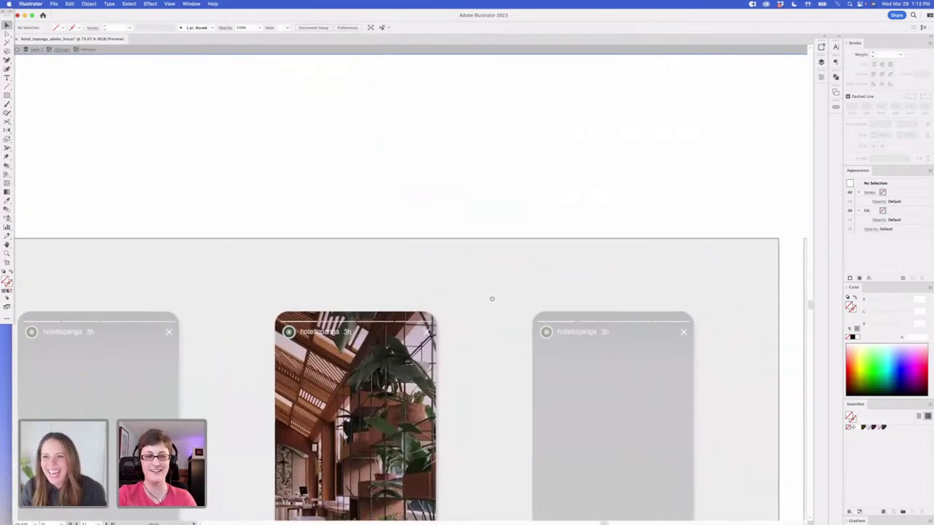
pyautogui.moveTo(491, 299); pyautogui.dragTo(511, 128)
pyautogui.press('a')
pyautogui.click(430, 164)
pyautogui.press('v')
pyautogui.moveTo(138, 73); pyautogui.dragTo(182, 97)
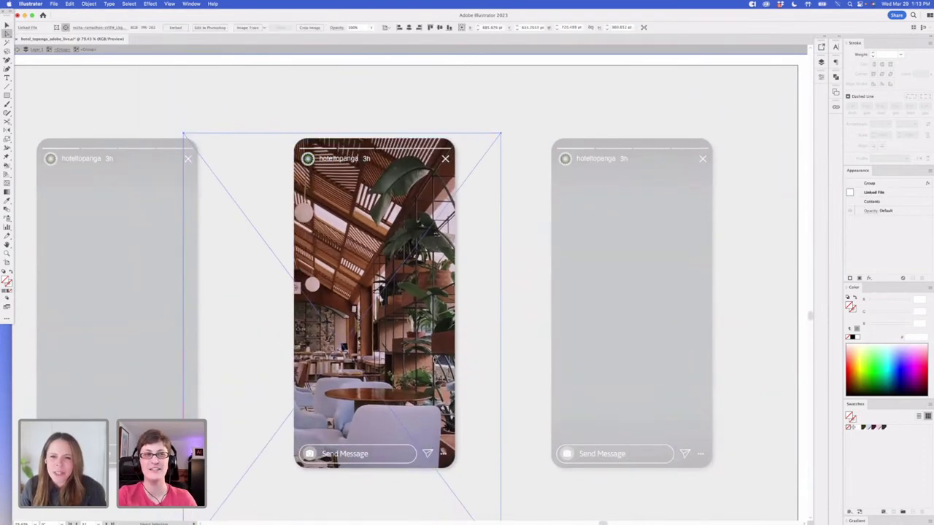
pyautogui.moveTo(378, 375); pyautogui.dragTo(430, 353)
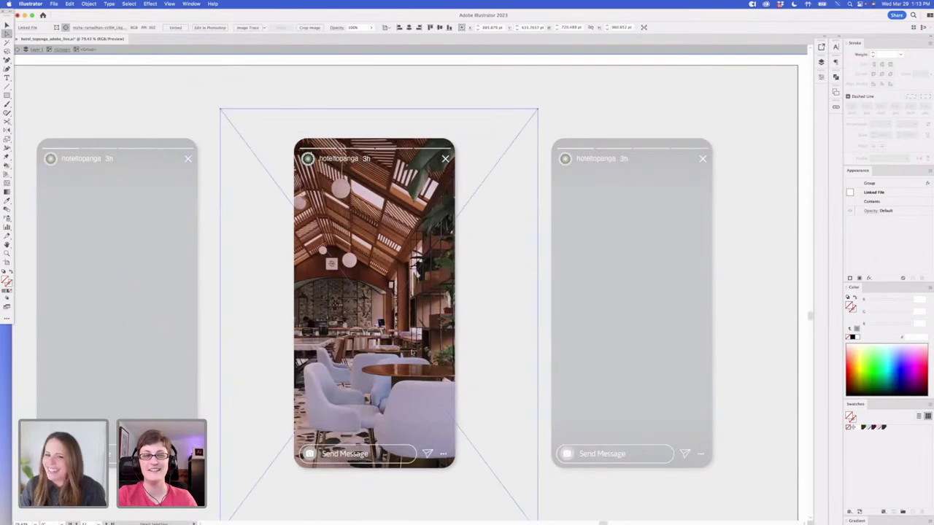
# Shrink the masked restaurant photo slightly further, recentre it in the middle phone and leave the isolated group
pyautogui.scroll(-4, 548, 511)
pyautogui.moveTo(538, 477); pyautogui.dragTo(496, 432)
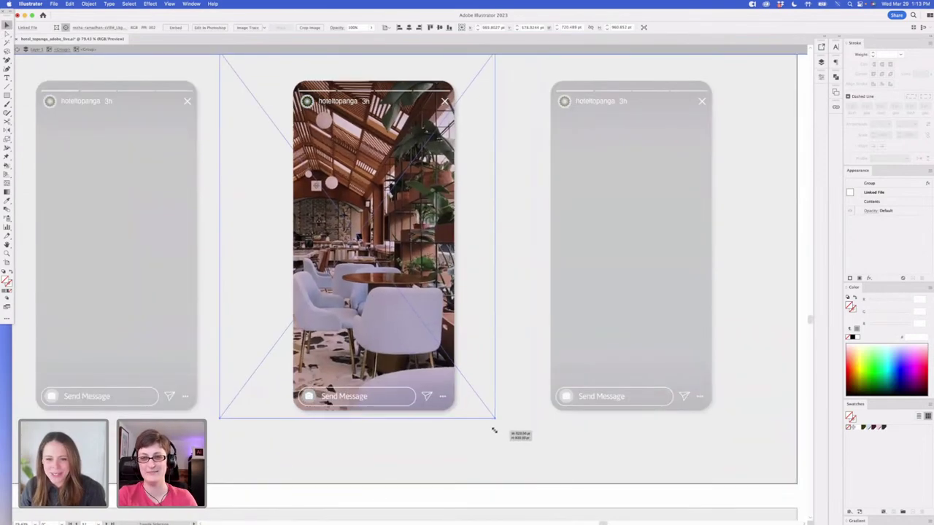
pyautogui.moveTo(386, 313); pyautogui.dragTo(410, 315)
pyautogui.click(478, 491)
pyautogui.press('super+0')
pyautogui.scroll(-2, 478, 490)
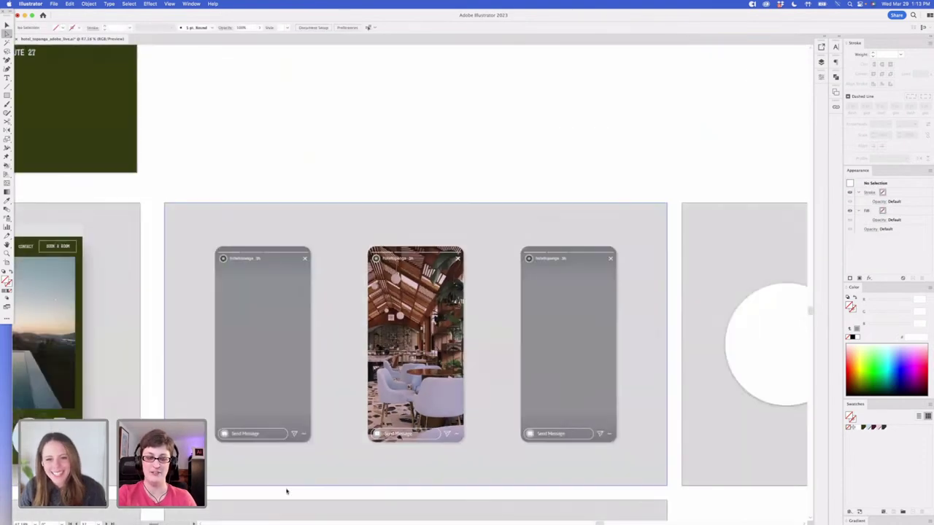
# Copy the mountain background photo from the poster mockup onto the website artboard and delete the grey rectangle covering it
pyautogui.moveTo(285, 489); pyautogui.dragTo(533, 440)
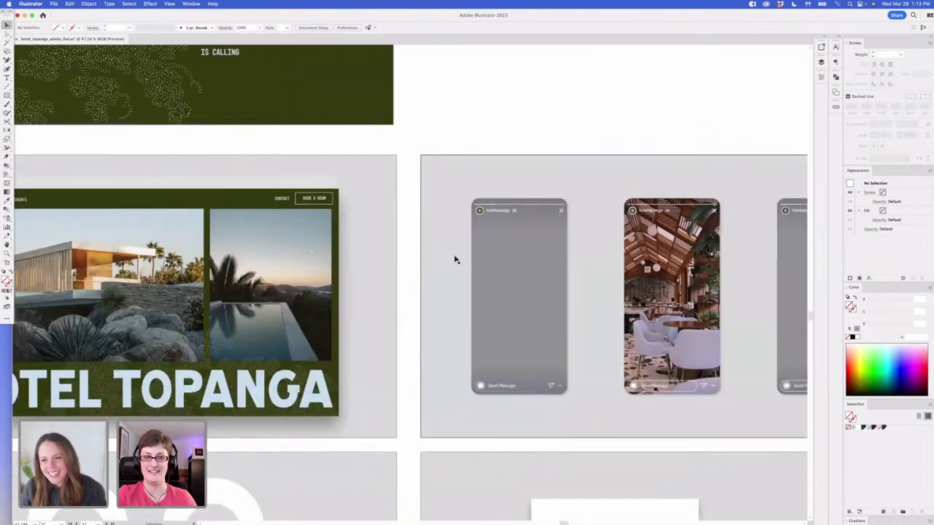
pyautogui.moveTo(375, 143); pyautogui.dragTo(471, 135)
pyautogui.moveTo(308, 138); pyautogui.dragTo(484, 131)
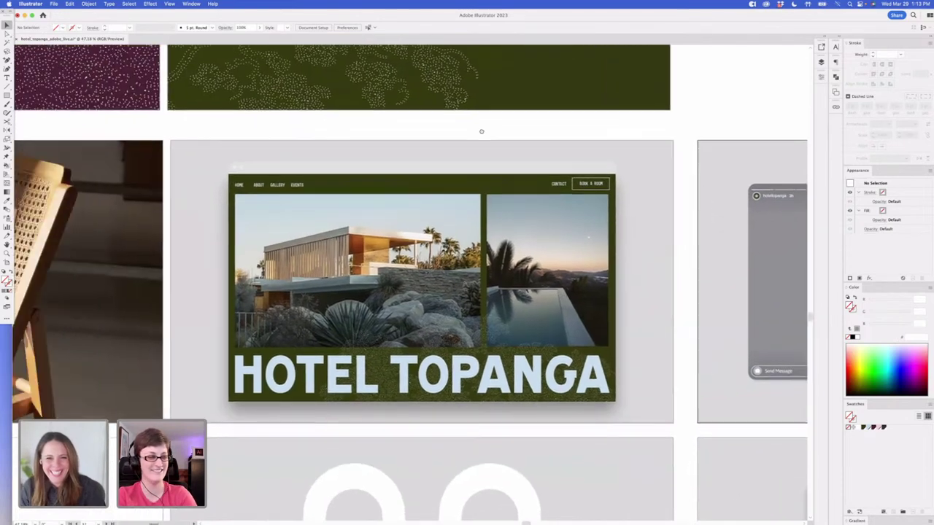
pyautogui.scroll(-6, 482, 134)
pyautogui.moveTo(365, 165); pyautogui.dragTo(390, 189)
pyautogui.moveTo(71, 176); pyautogui.dragTo(597, 206)
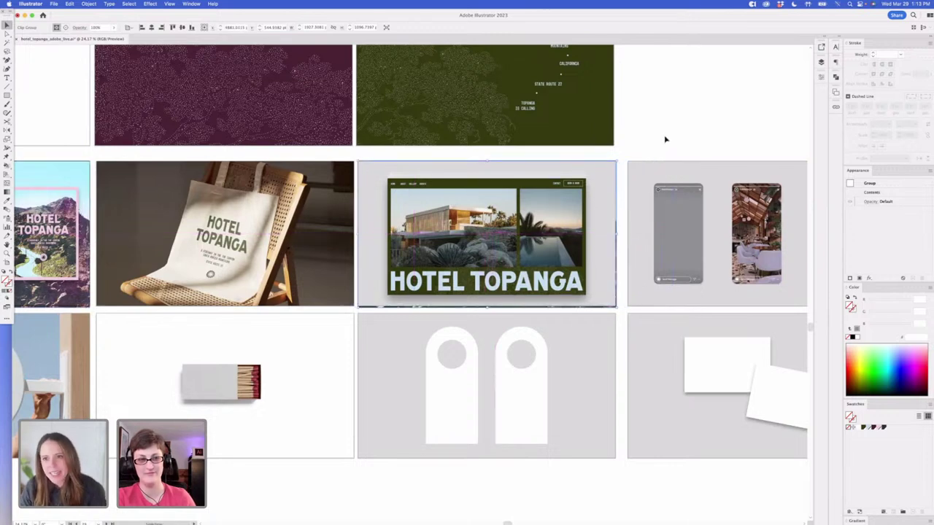
pyautogui.click(665, 139)
pyautogui.click(603, 173)
pyautogui.press('Delete')
# Replace the website artboard's linked mountain photo with a pale-sky landscape from the Edited folder and shift it up within its mask
pyautogui.click(611, 187)
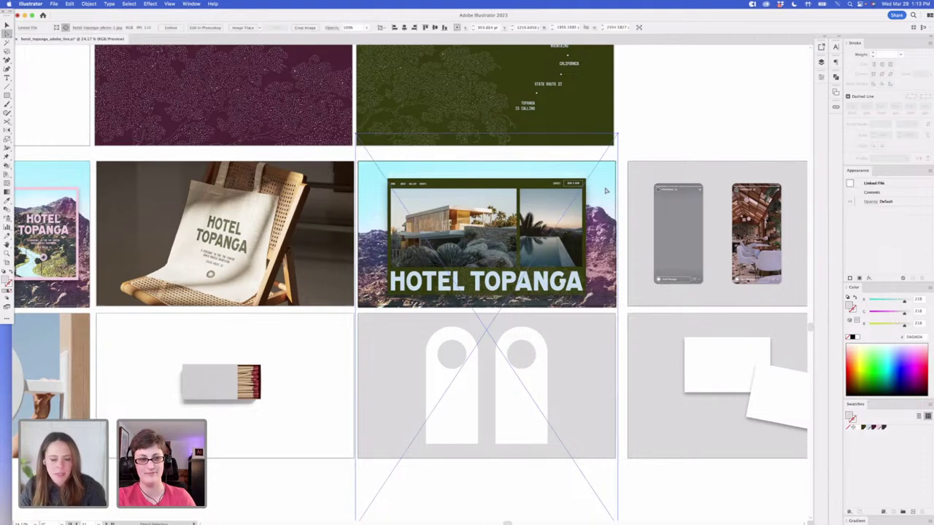
pyautogui.press('shift+super+p')
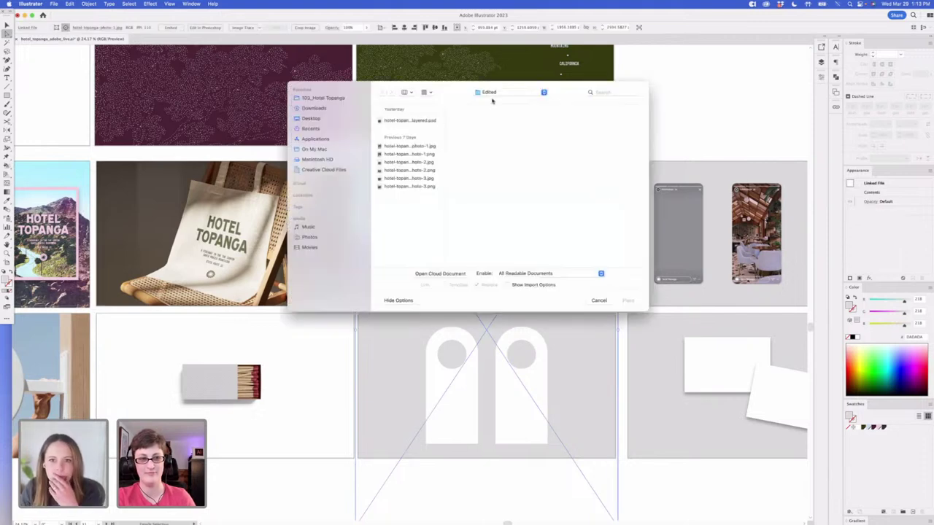
pyautogui.click(427, 146)
pyautogui.press('Down')
pyautogui.press('Down')
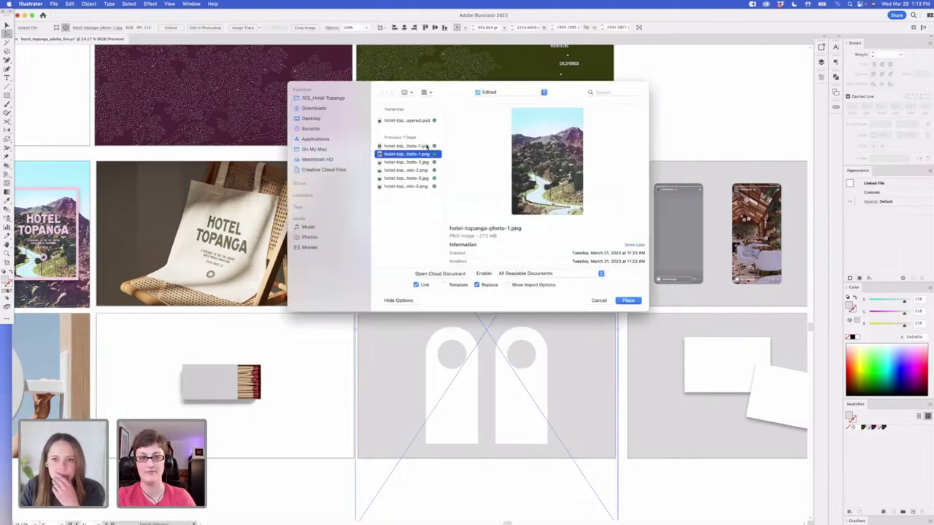
pyautogui.press('super+z')
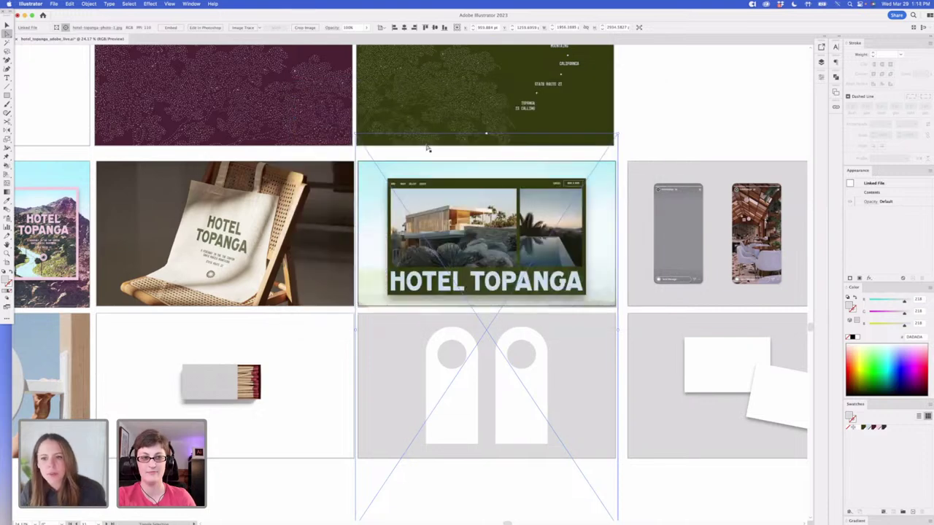
pyautogui.moveTo(598, 286); pyautogui.dragTo(603, 253)
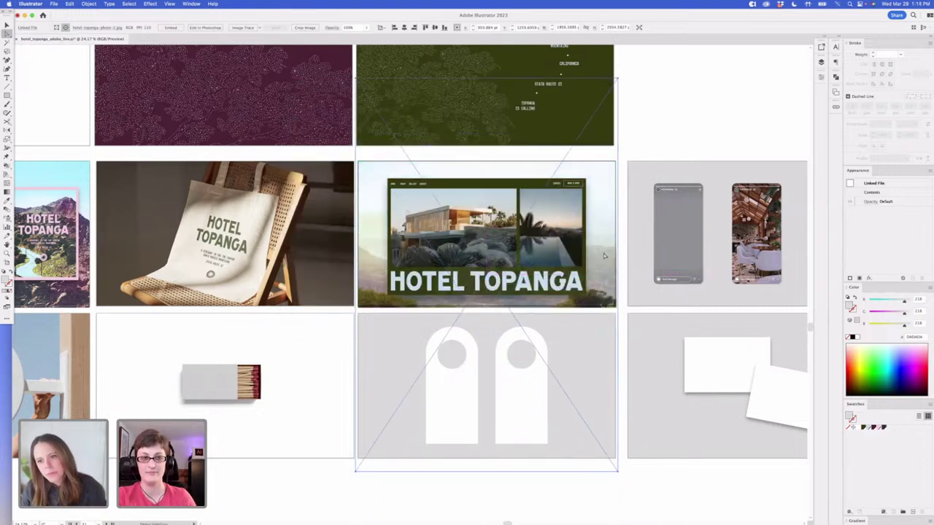
# Examine the website mockup with its landscape background and the three phone story mockups on the neighbouring artboard
pyautogui.click(636, 148)
pyautogui.scroll(1, 625, 158)
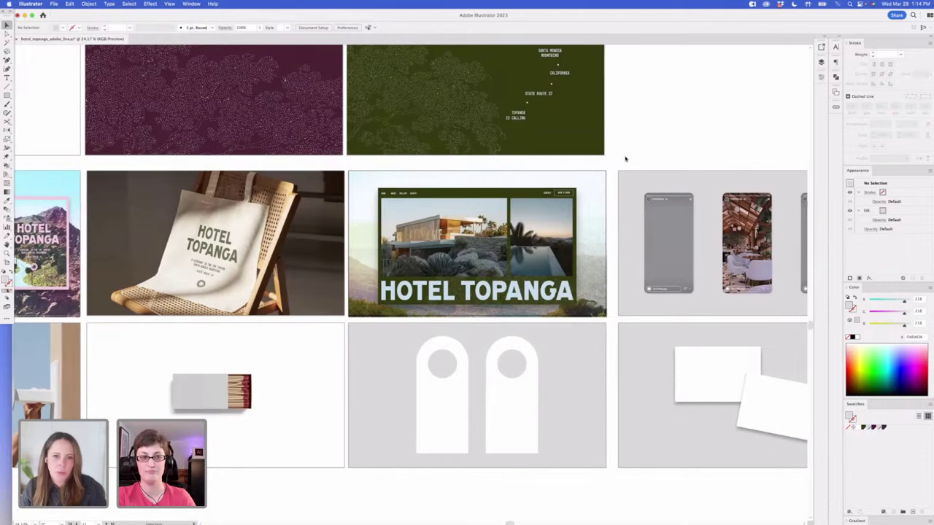
pyautogui.scroll(3, 541, 227)
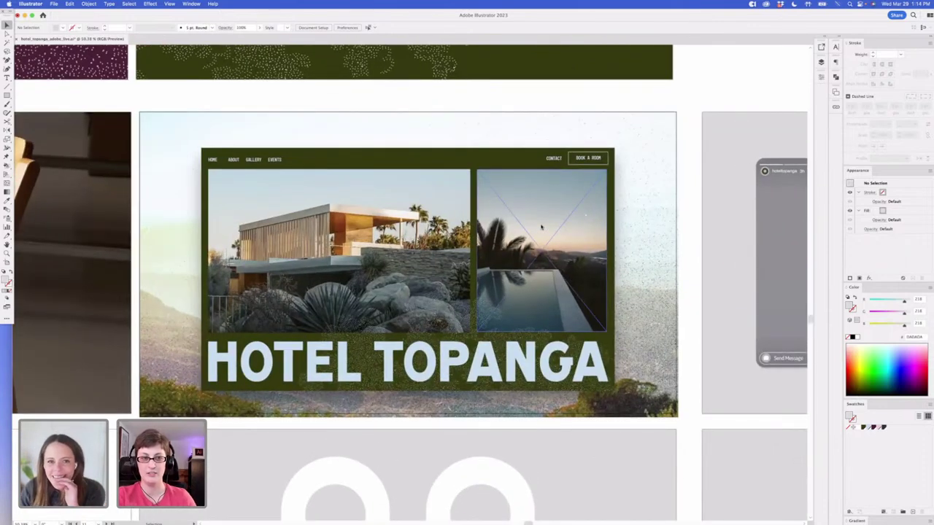
pyautogui.scroll(-3, 541, 227)
pyautogui.scroll(-2, 540, 228)
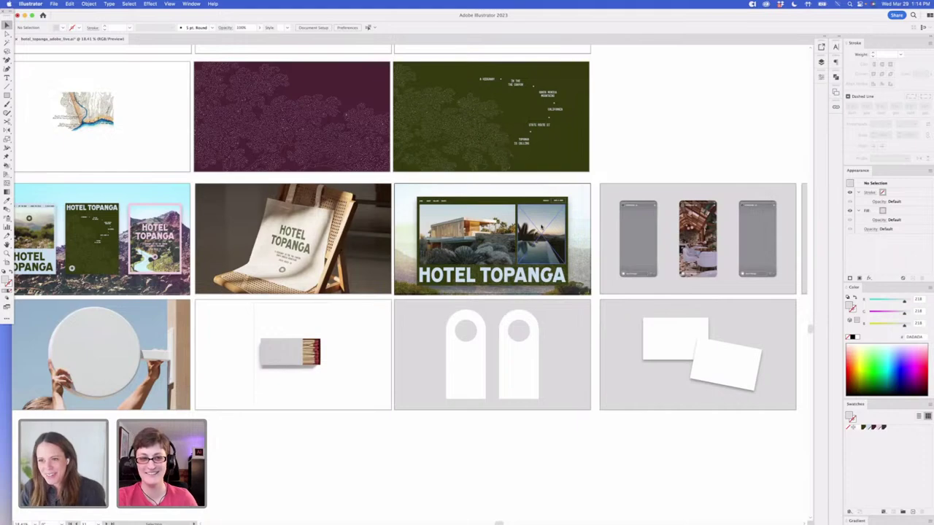
pyautogui.scroll(4, 540, 227)
pyautogui.moveTo(582, 85); pyautogui.dragTo(610, 93)
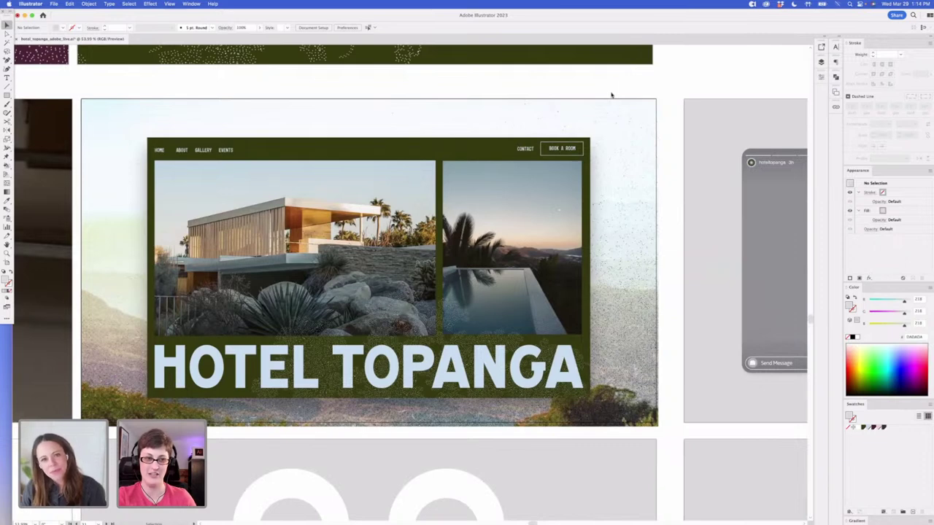
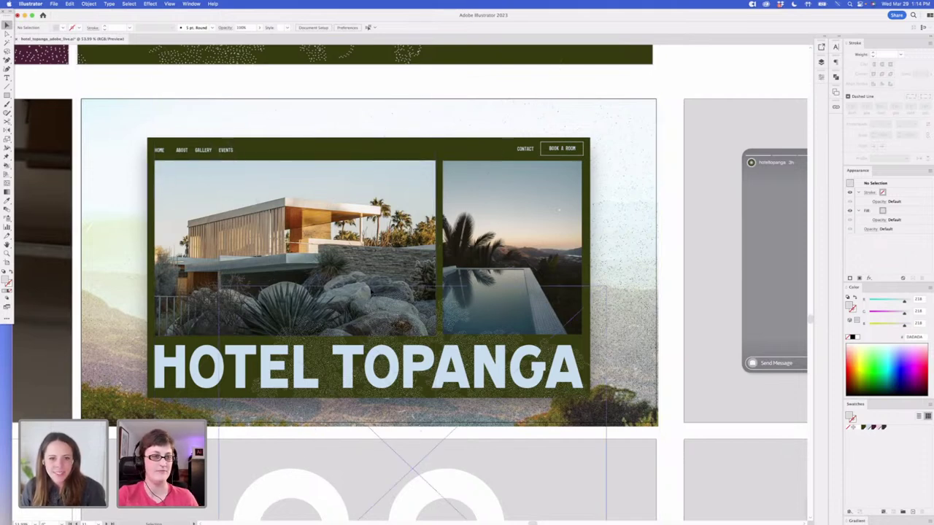
pyautogui.moveTo(654, 76); pyautogui.dragTo(558, 80)
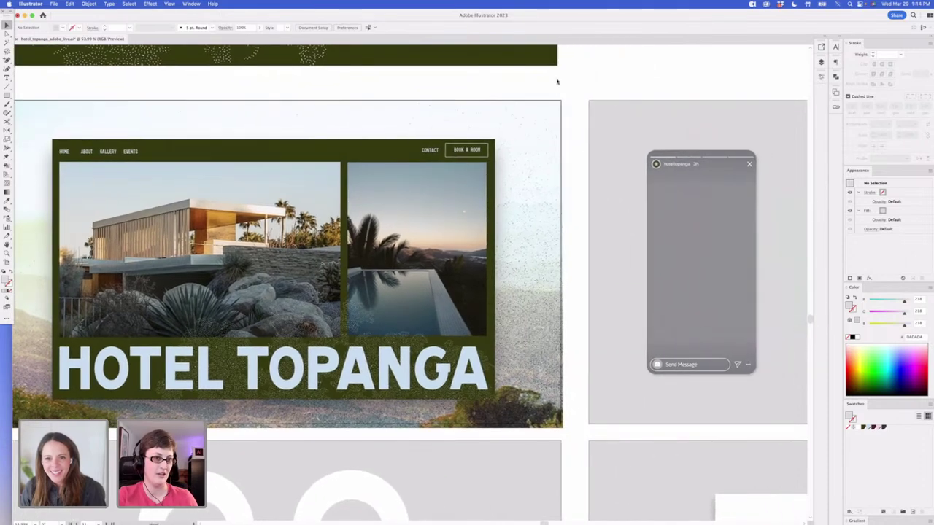
pyautogui.hscroll(5, 471, 89)
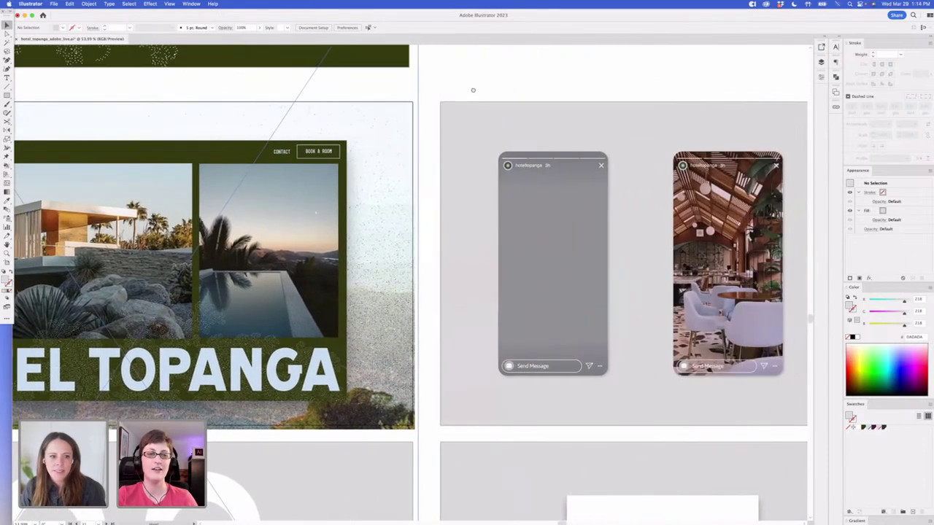
pyautogui.hscroll(-3, 539, 86)
pyautogui.hscroll(10, 609, 84)
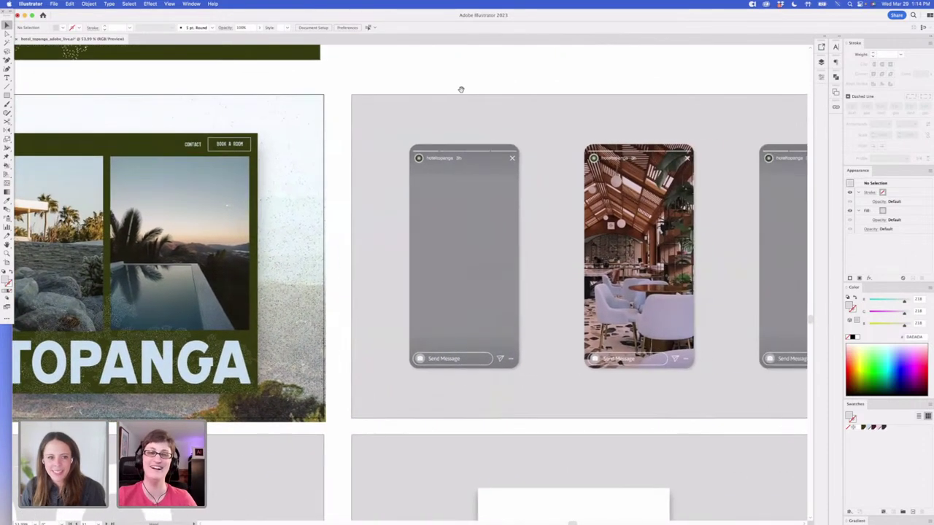
pyautogui.hscroll(2, 488, 80)
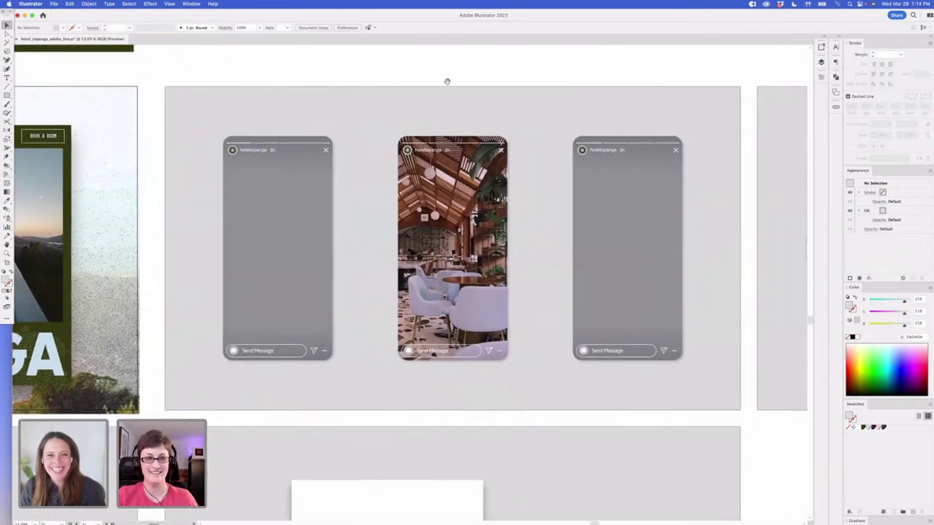
pyautogui.scroll(1, 444, 80)
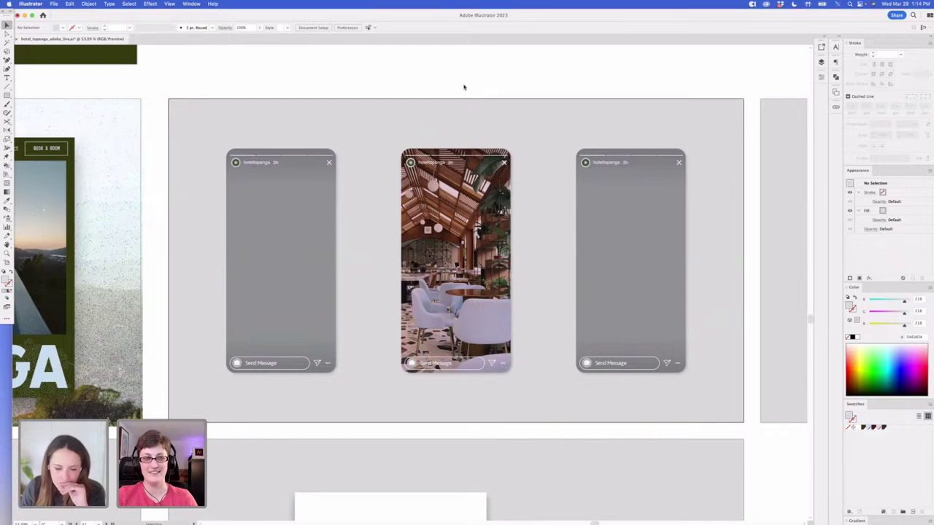
pyautogui.press('super+minus')
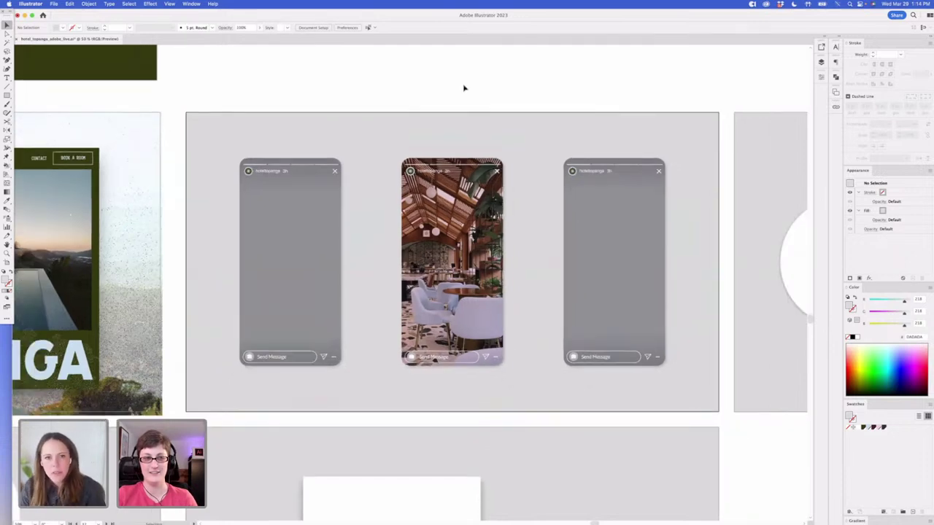
# Fill the grey screen of the first phone story mockup with the Sky Blue swatch
pyautogui.hscroll(-3, 434, 89)
pyautogui.click(348, 164)
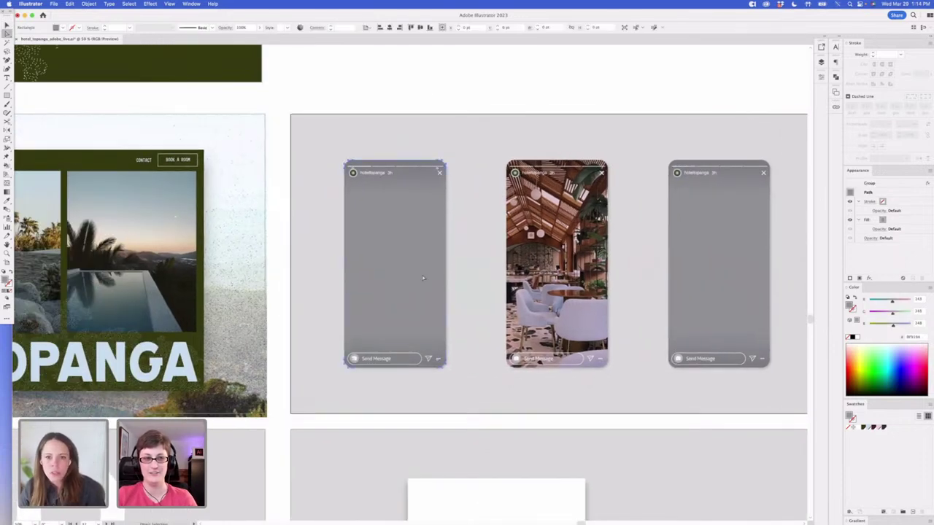
pyautogui.click(868, 427)
pyautogui.click(496, 88)
pyautogui.moveTo(410, 102); pyautogui.dragTo(496, 98)
pyautogui.press('v')
# Copy the green flower emblem from the first phone's profile icon and place an enlarged copy in the centre of its blue screen
pyautogui.hscroll(-8, 454, 107)
pyautogui.hscroll(9, 444, 119)
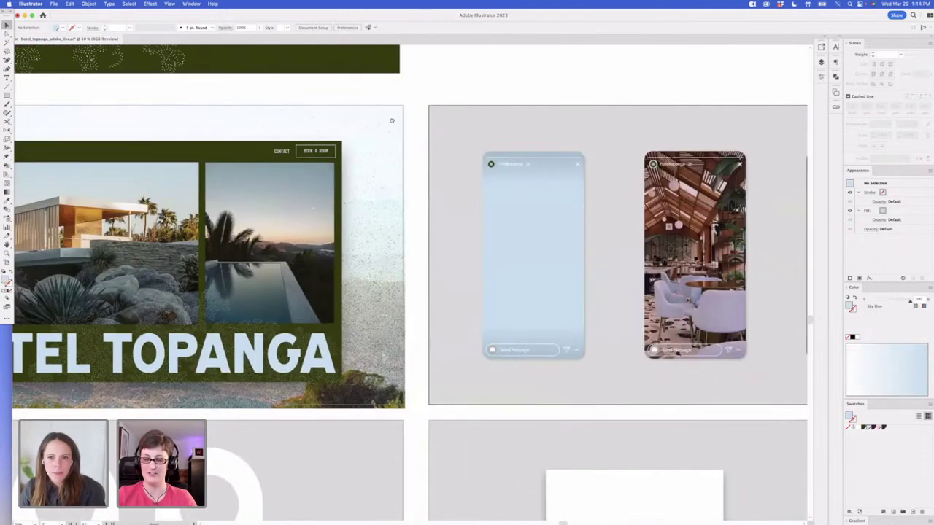
pyautogui.doubleClick(415, 167)
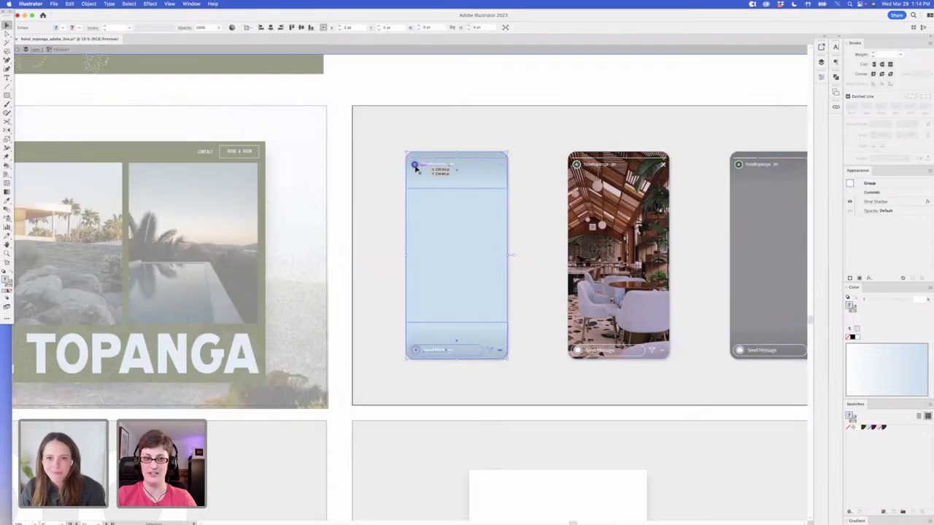
pyautogui.click(415, 167)
pyautogui.doubleClick(579, 80)
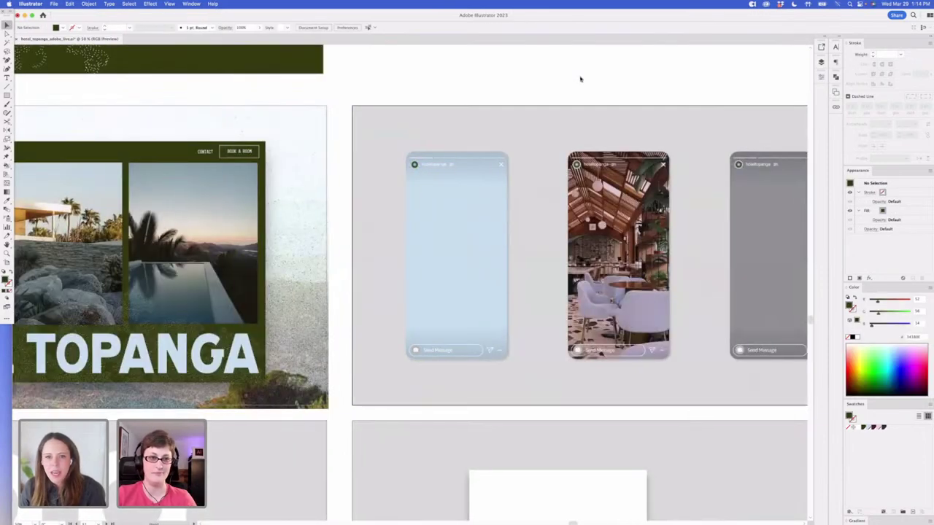
pyautogui.moveTo(579, 80); pyautogui.dragTo(510, 80)
pyautogui.press('super+v')
pyautogui.moveTo(414, 278); pyautogui.dragTo(399, 248)
pyautogui.click(292, 92)
# Paste a copy of the flower emblem over the website mockup's pool photo and recolour it with the Sky Blue swatch
pyautogui.hscroll(-5, 345, 104)
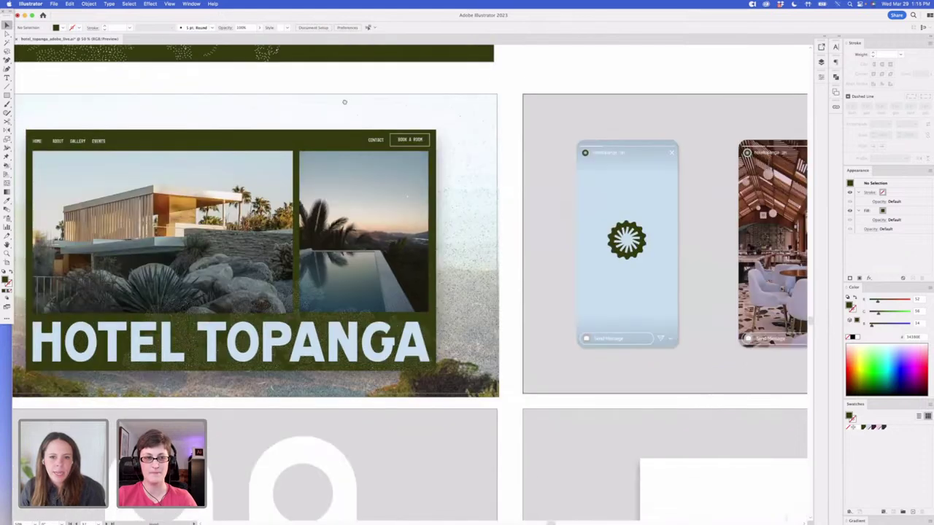
pyautogui.hscroll(-3, 345, 104)
pyautogui.hotkey('ctrl', 'v')
pyautogui.moveTo(430, 263); pyautogui.dragTo(406, 287)
pyautogui.press('i')
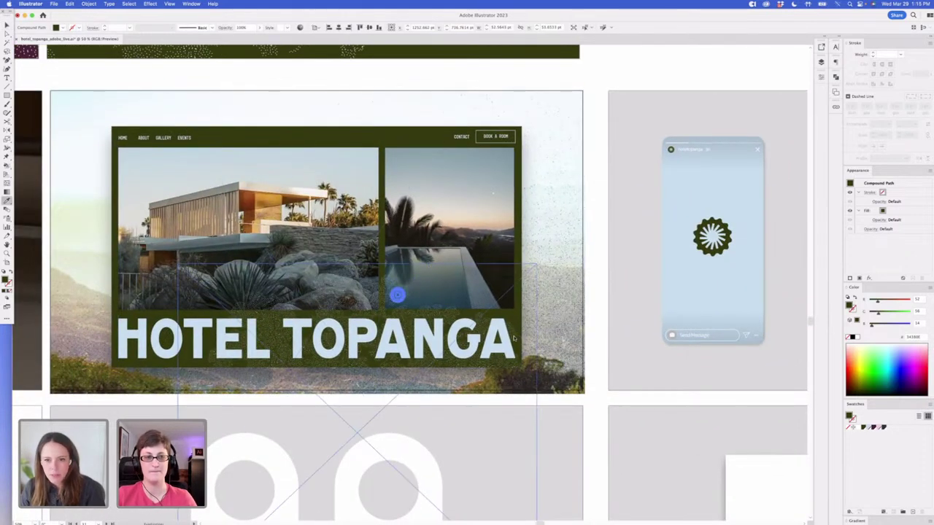
pyautogui.click(866, 428)
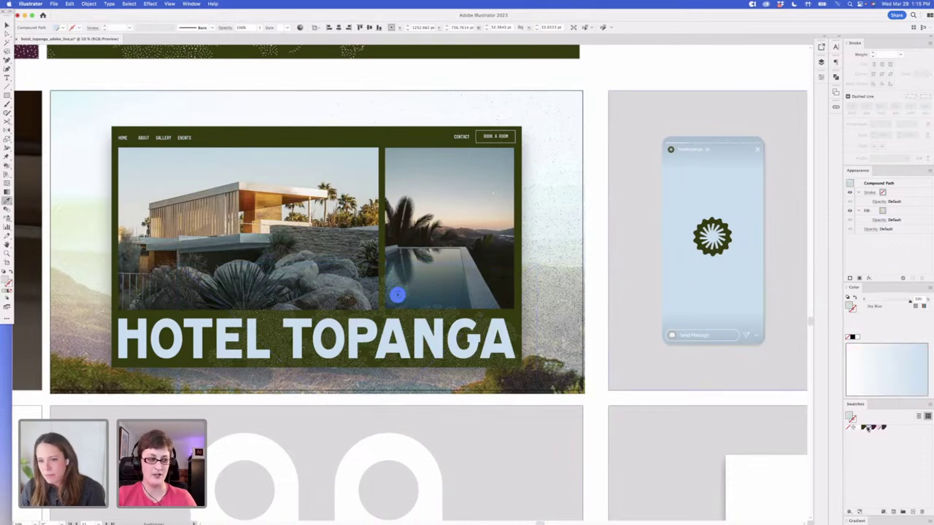
# Place the light blue emblem at the start of the website's navigation bar, before HOME, and shift the menu links right to make room
pyautogui.moveTo(396, 294); pyautogui.dragTo(122, 138)
pyautogui.keyDown('shift'); pyautogui.click(128, 137); pyautogui.keyUp('shift')
pyautogui.keyDown('shift'); pyautogui.click(109, 138); pyautogui.keyUp('shift')
pyautogui.press('Up')
pyautogui.press('Up')
pyautogui.click(420, 85)
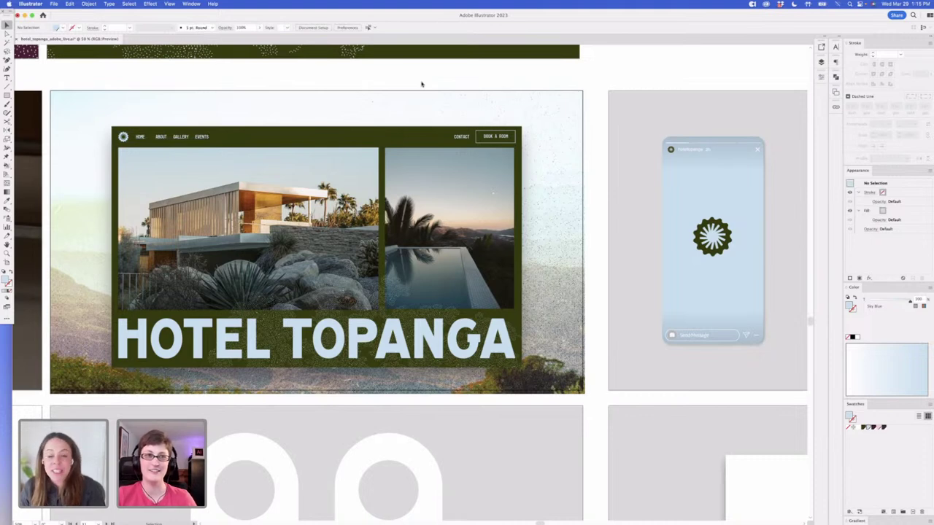
# Fine-tune the gap between the emblem and the HOME, ABOUT, GALLERY and EVENTS links in the website's navigation bar
pyautogui.click(191, 140)
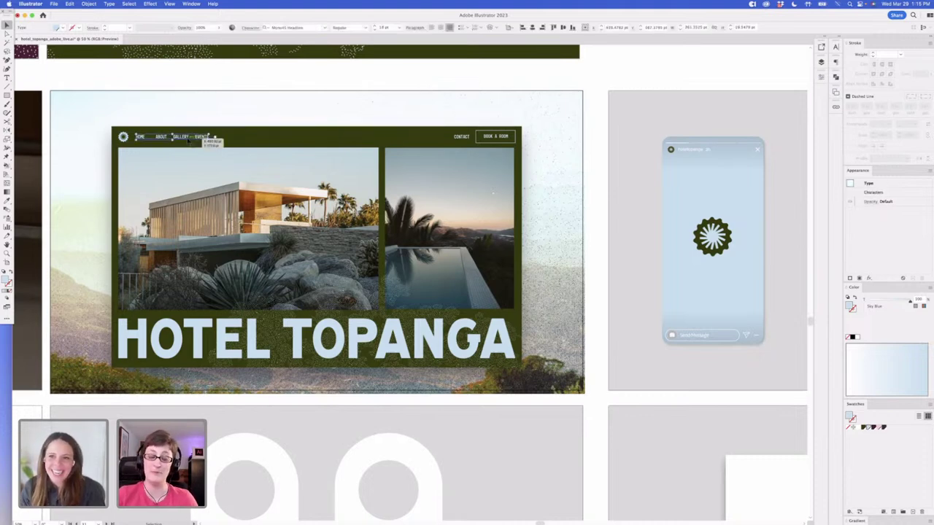
pyautogui.click(482, 82)
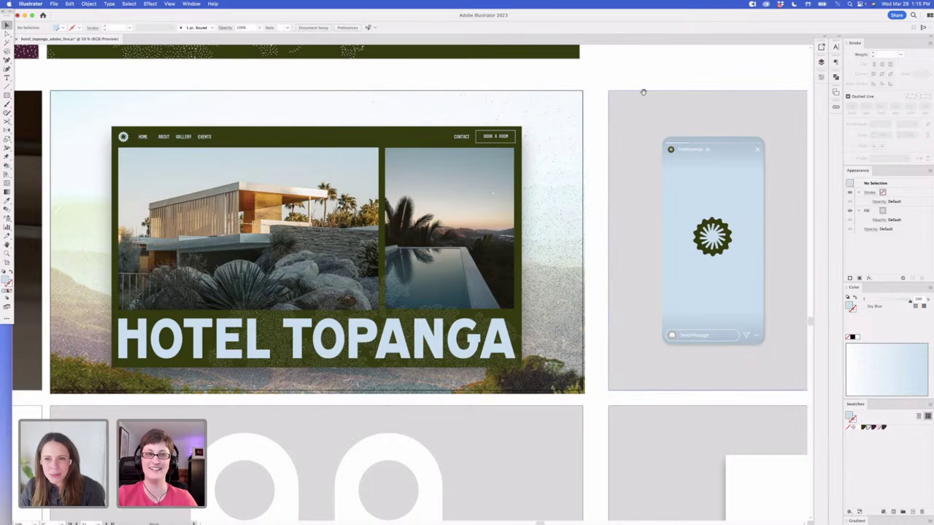
pyautogui.moveTo(587, 75); pyautogui.dragTo(589, 81)
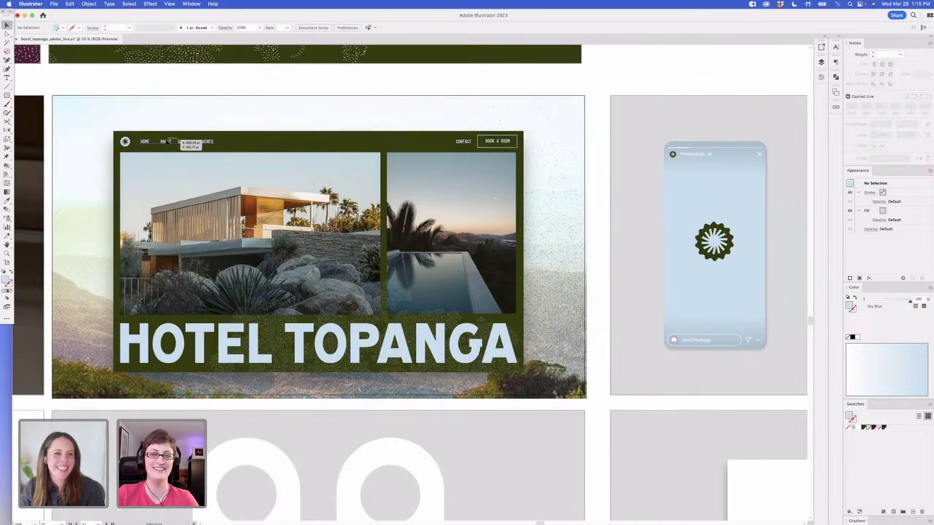
pyautogui.click(191, 142)
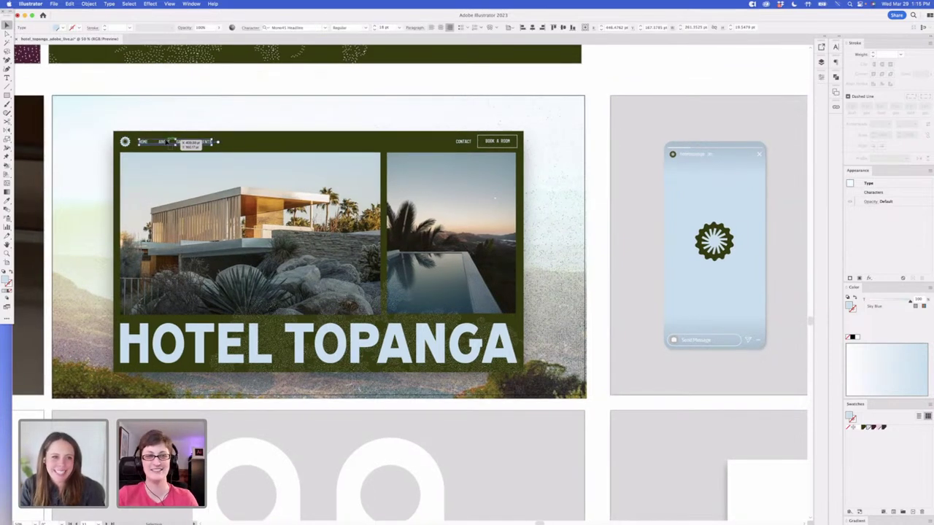
pyautogui.click(323, 81)
# Copy the stacked dark green HOTEL TOPANGA lettering from the light blue poster and paste it above the phone story mockups
pyautogui.hscroll(10, 533, 85)
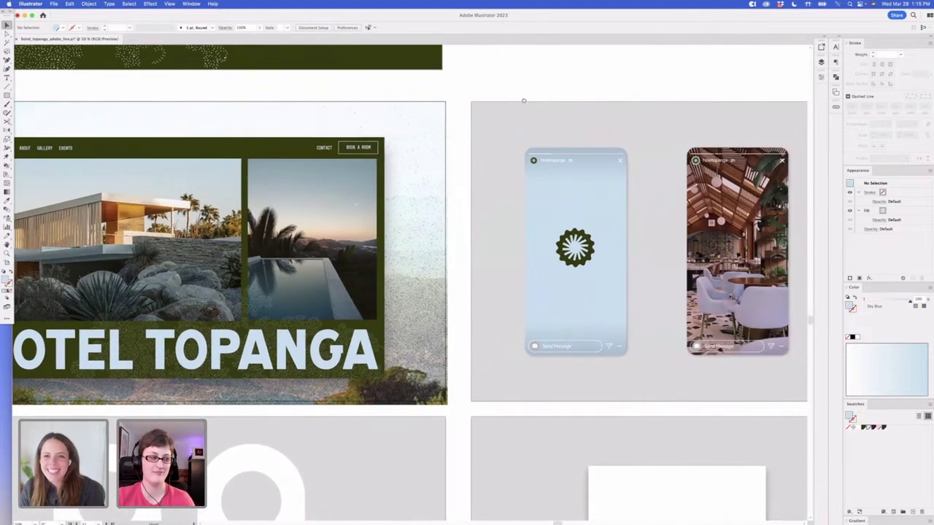
pyautogui.hscroll(-3, 517, 99)
pyautogui.hscroll(-4, 542, 100)
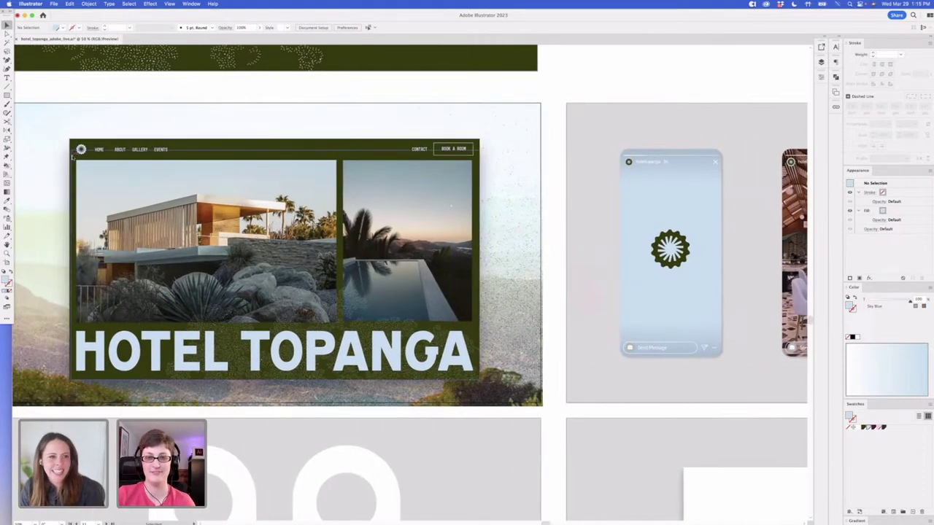
pyautogui.hscroll(20, 359, 92)
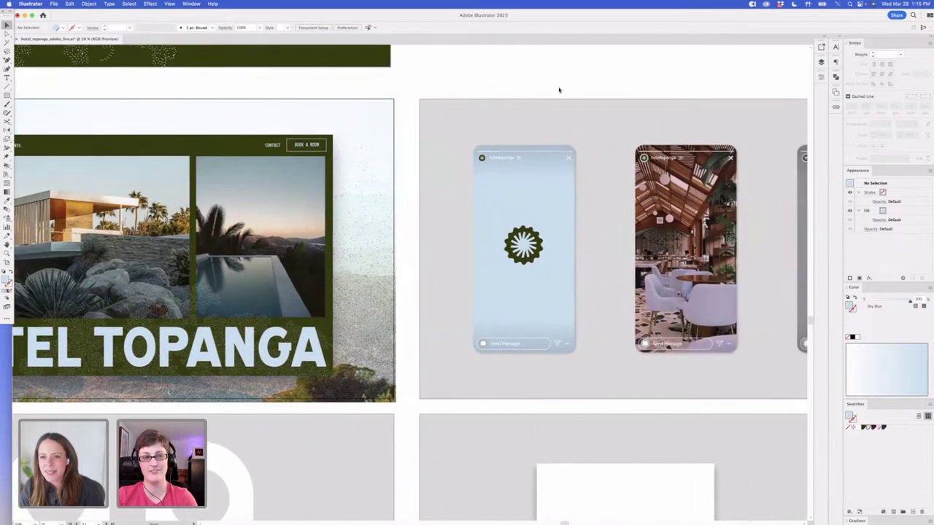
pyautogui.hscroll(-20, 193, 162)
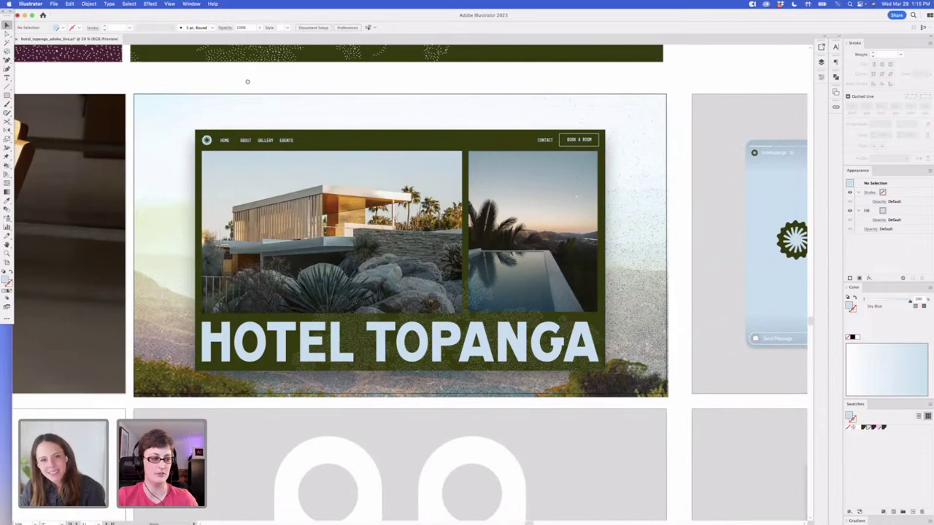
pyautogui.hscroll(-20, 247, 82)
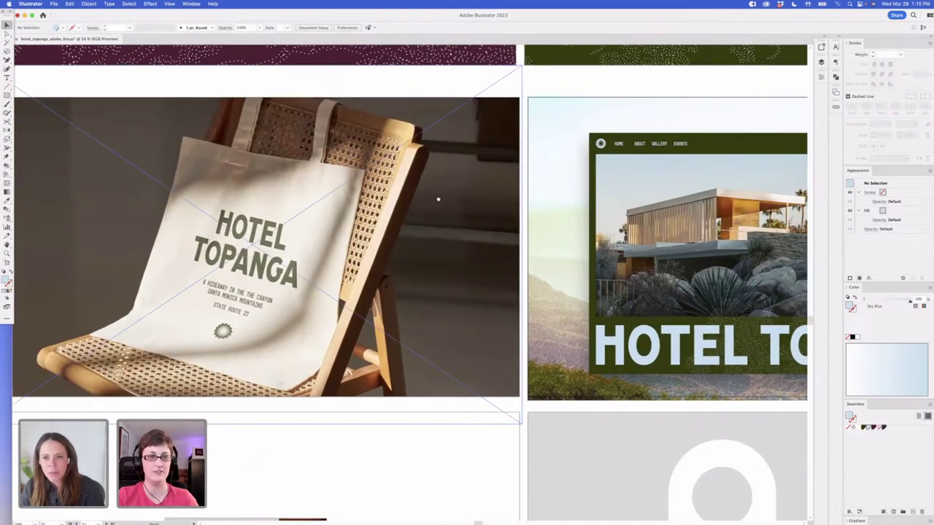
pyautogui.hscroll(-20, 437, 199)
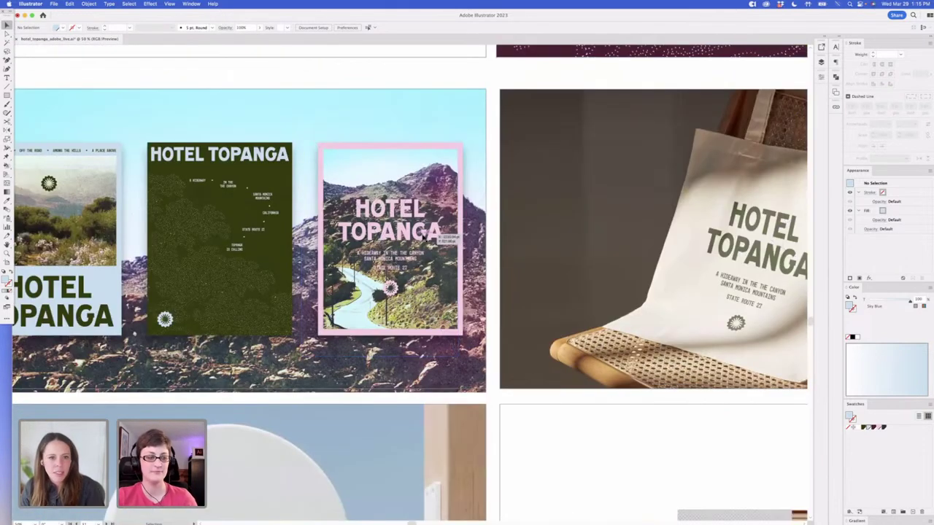
pyautogui.click(79, 320)
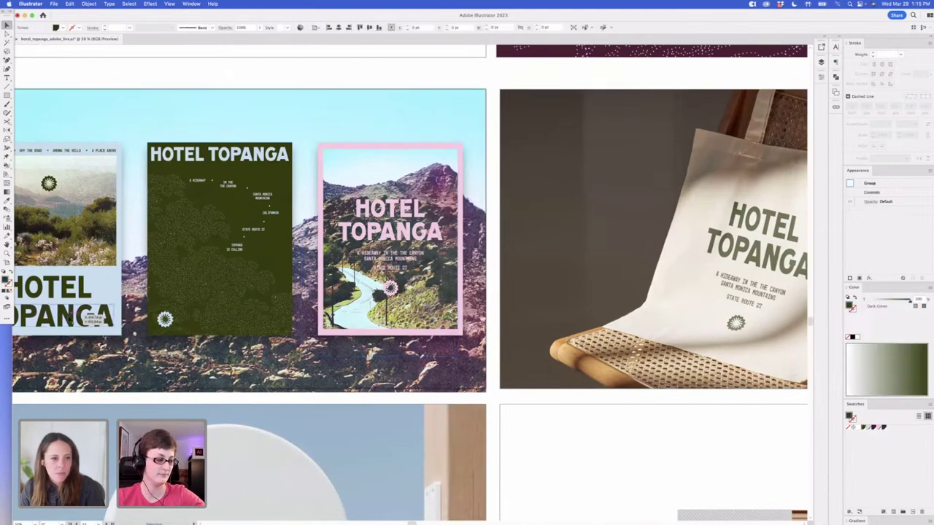
pyautogui.hscroll(20, 540, 334)
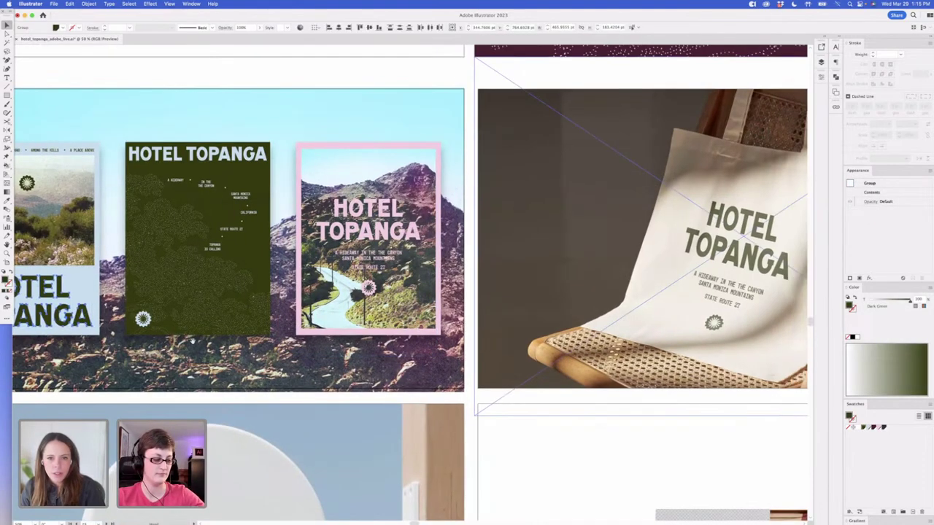
pyautogui.hscroll(14, 549, 337)
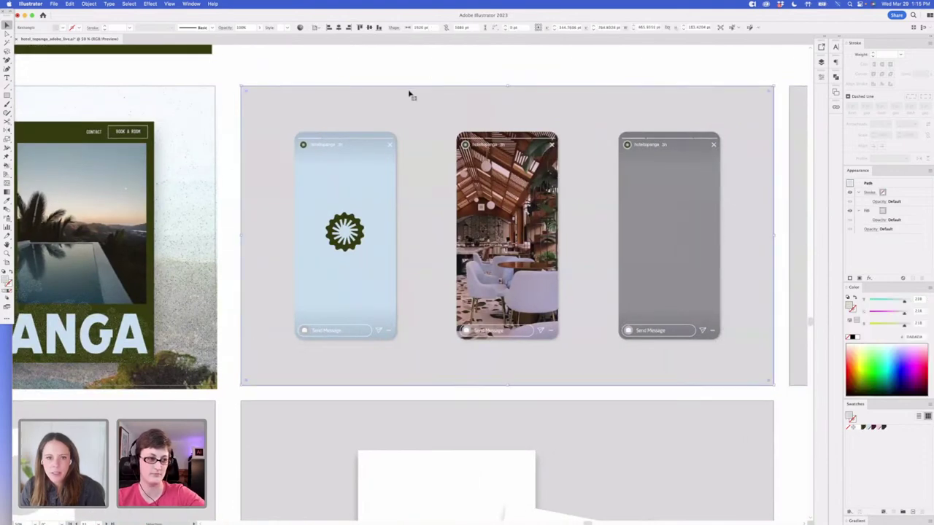
pyautogui.press('cmd+v')
pyautogui.moveTo(444, 298); pyautogui.dragTo(467, 96)
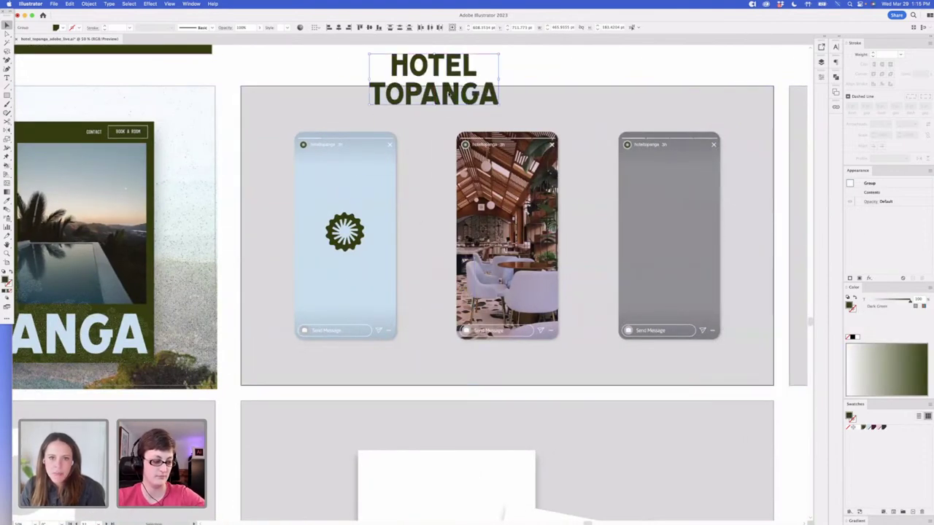
# Place HOTEL above and TOPANGA below the flower emblem on the light blue phone story
pyautogui.scroll(3, 500, 150)
pyautogui.click(542, 122)
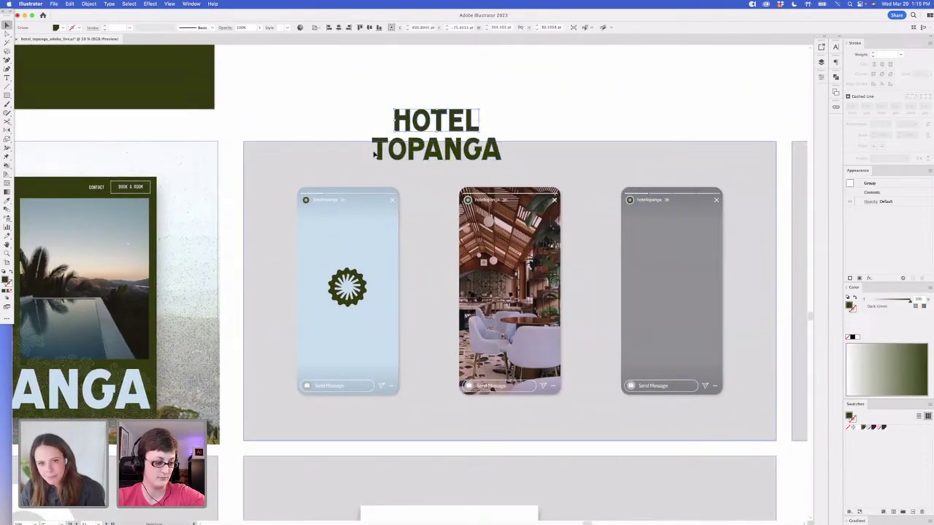
pyautogui.click(317, 162)
pyautogui.click(316, 137)
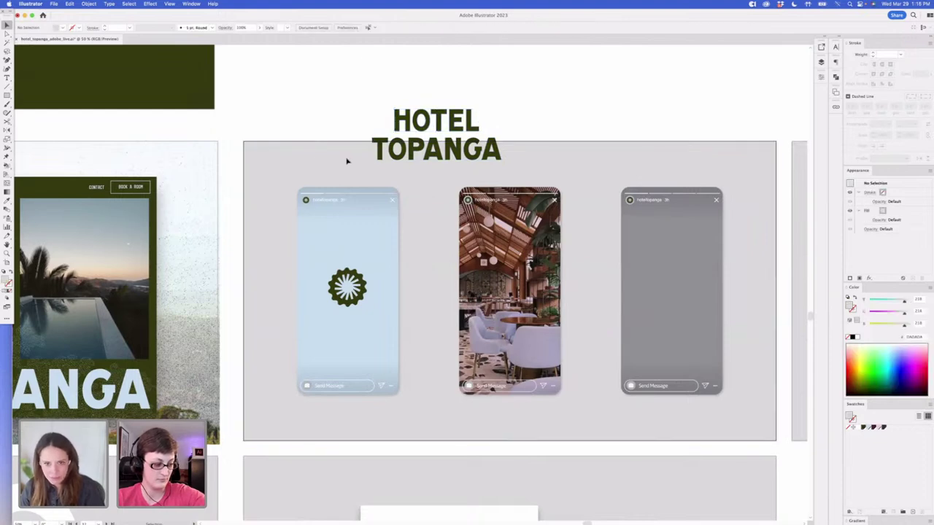
pyautogui.click(437, 146)
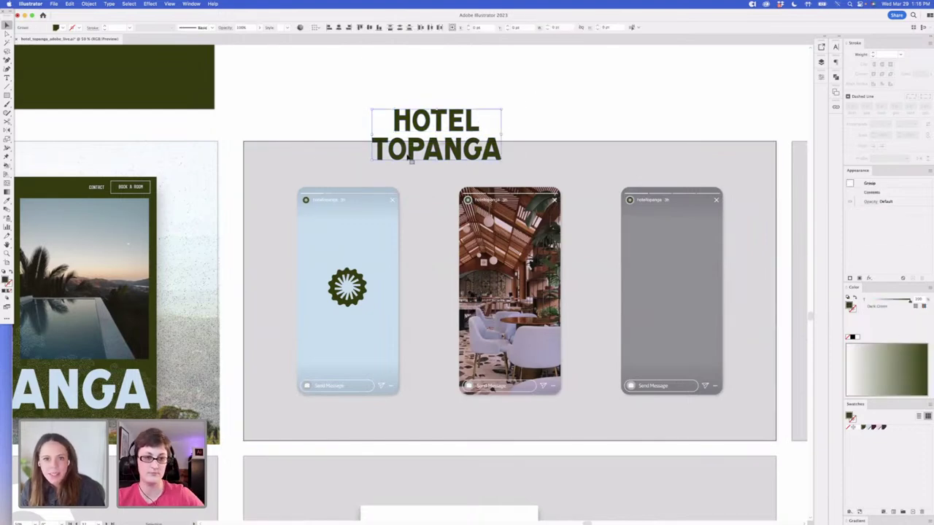
pyautogui.moveTo(490, 128); pyautogui.dragTo(300, 212)
pyautogui.click(425, 333)
pyautogui.keyDown('shift'); pyautogui.click(382, 351); pyautogui.keyUp('shift')
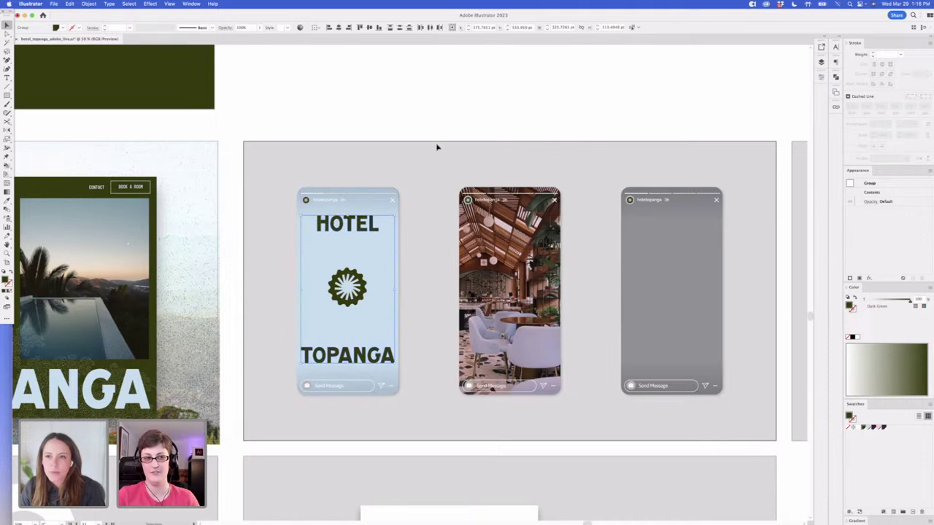
pyautogui.click(497, 115)
# Examine the light blue story's layout up close and alongside the other touchpoint mockups
pyautogui.scroll(-5, 497, 115)
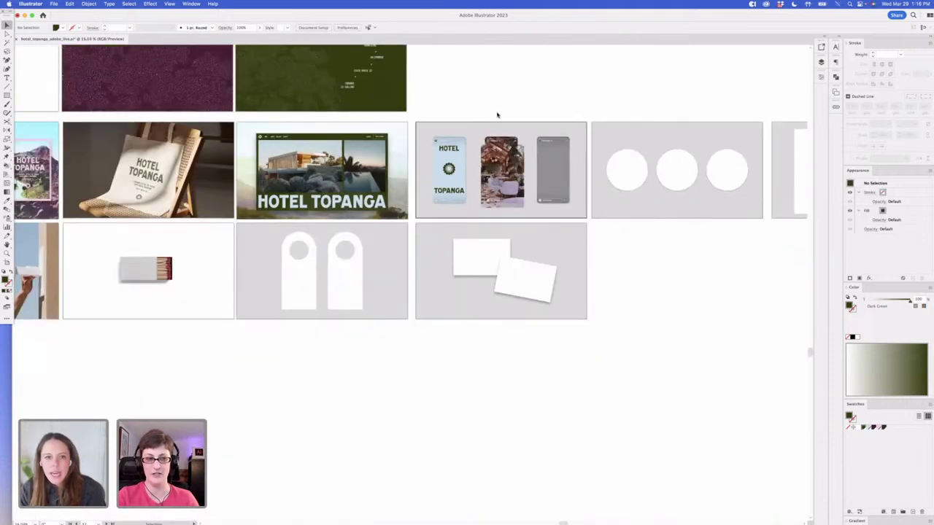
pyautogui.hscroll(-3, 497, 115)
pyautogui.hscroll(-2, 498, 115)
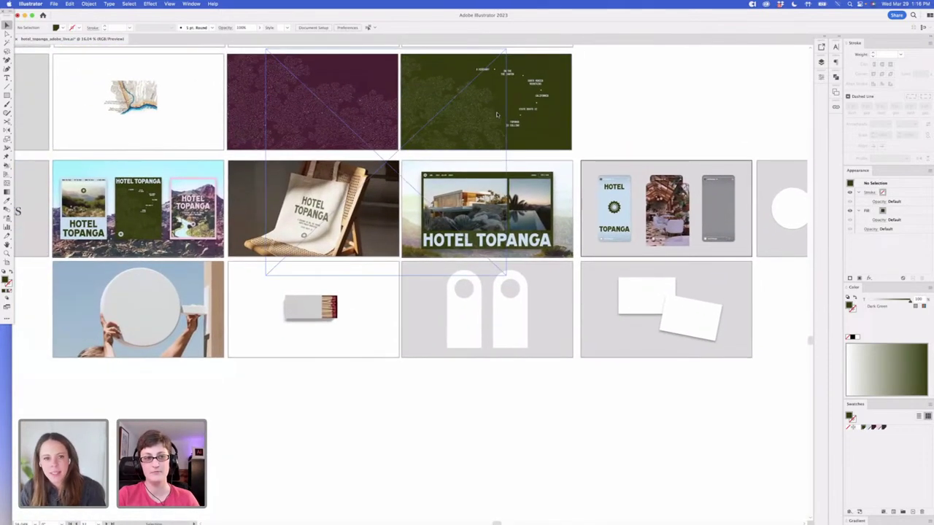
pyautogui.hscroll(5, 584, 383)
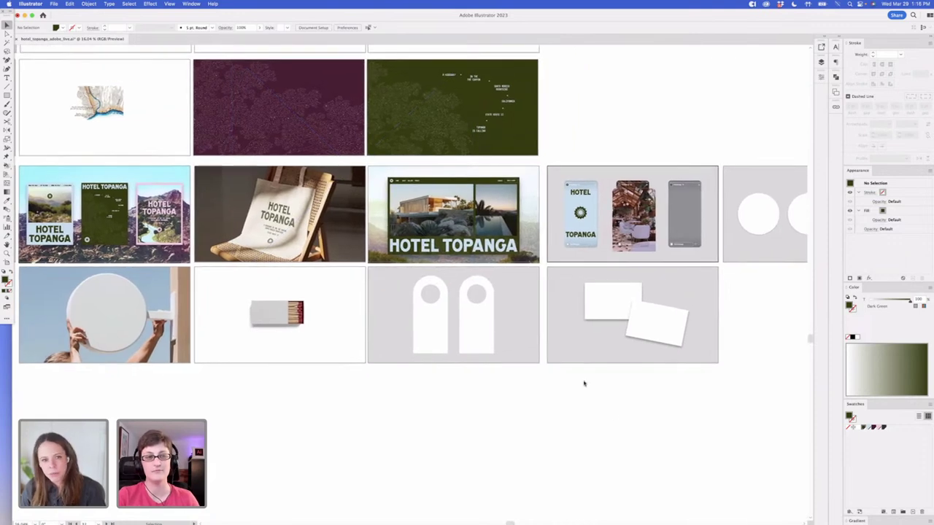
pyautogui.hscroll(-4, 583, 383)
pyautogui.hscroll(2, 584, 384)
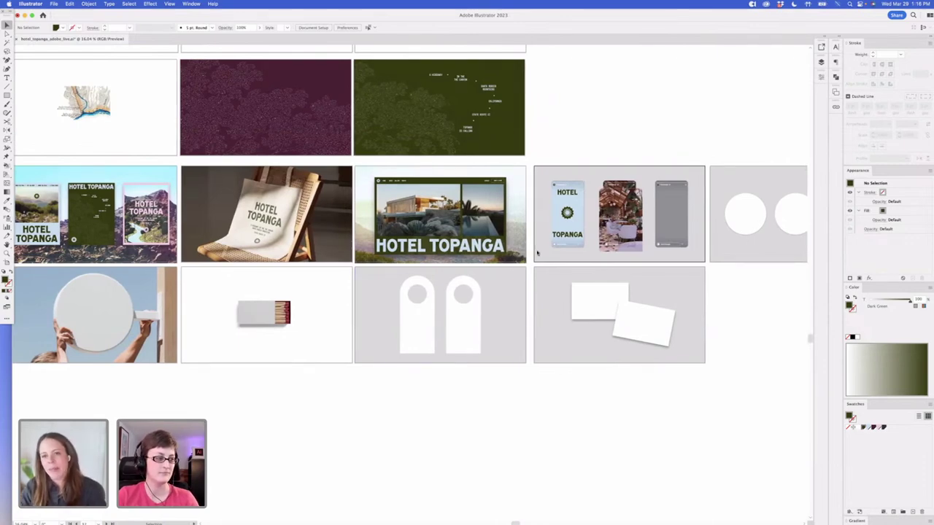
pyautogui.scroll(10, 537, 252)
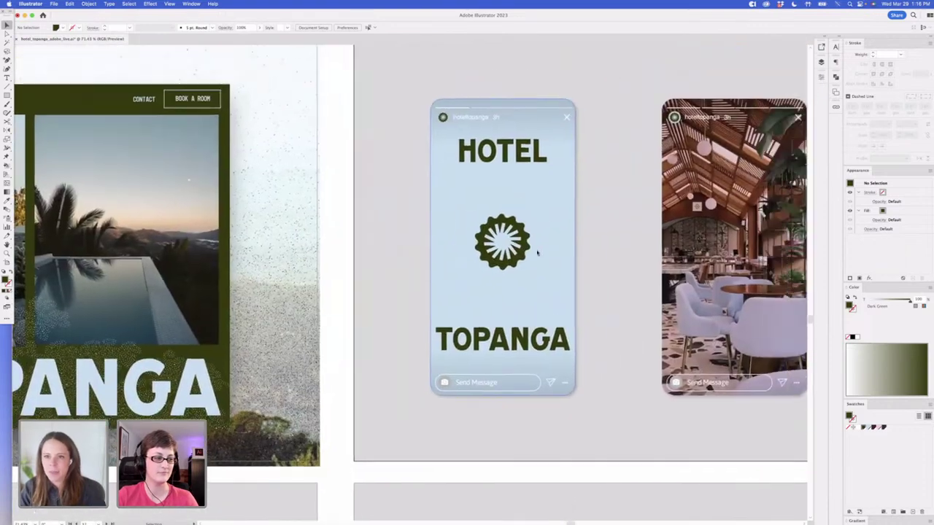
pyautogui.scroll(-5, 507, 64)
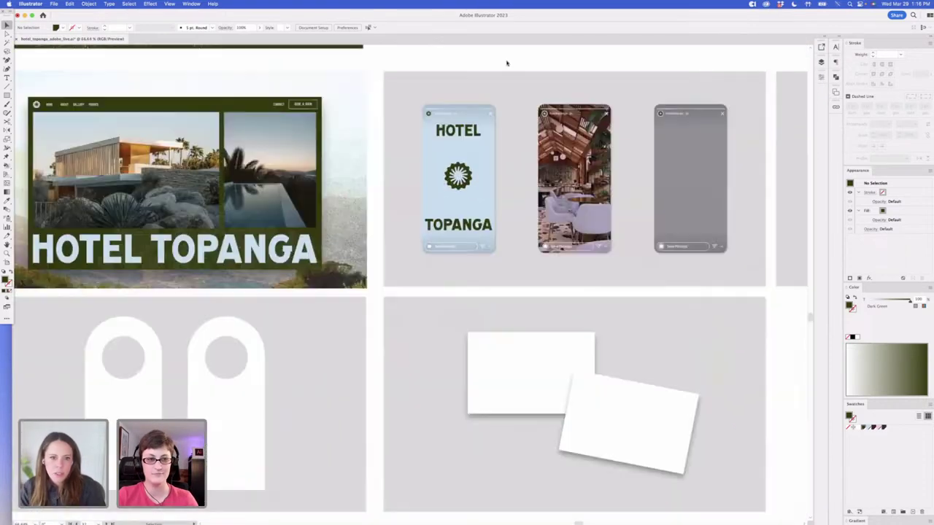
# Copy the "A PLACE FOR PAUSE AND REFLECTION. FOR AN OPEN MIND AND INNER WORKING." text from the phrases artboard
pyautogui.scroll(5, 500, 83)
pyautogui.hscroll(5, 580, 310)
pyautogui.hscroll(-5, 524, 297)
pyautogui.scroll(3, 524, 297)
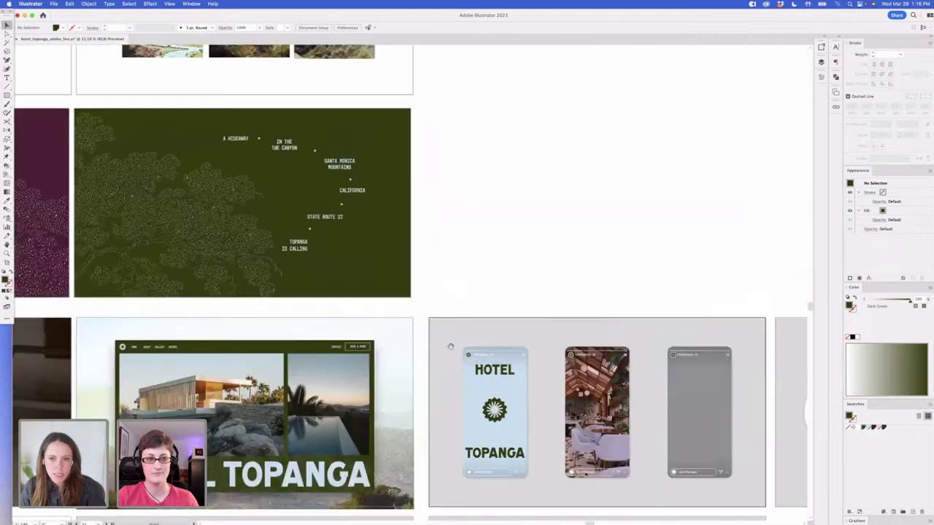
pyautogui.hscroll(-5, 524, 296)
pyautogui.scroll(10, 525, 297)
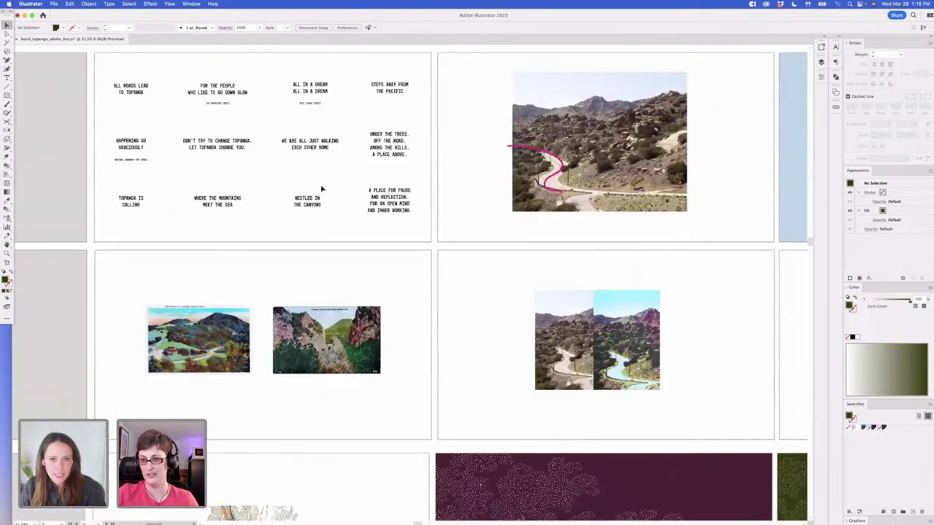
pyautogui.click(387, 204)
# Paste the "A PLACE FOR PAUSE AND REFLECTION..." phrase onto the light blue phone story
pyautogui.moveTo(501, 261); pyautogui.dragTo(355, 167)
pyautogui.moveTo(544, 349); pyautogui.dragTo(183, 82)
pyautogui.scroll(-5, 543, 350)
pyautogui.hscroll(5, 542, 349)
pyautogui.click(346, 139)
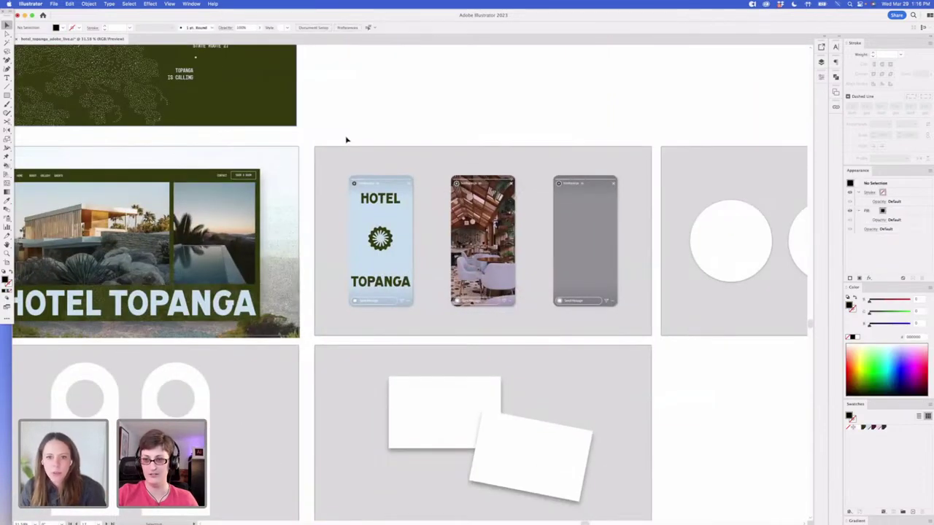
pyautogui.scroll(3, 346, 139)
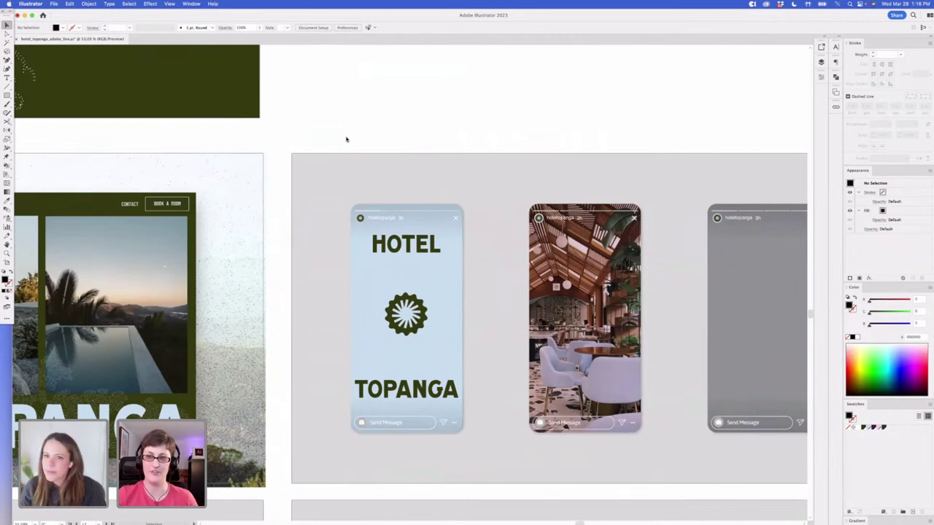
pyautogui.write('A PLACE FOR PAUSE AND REFLECTION. FOR AN OPEN MIND AND INNER WORKING.')
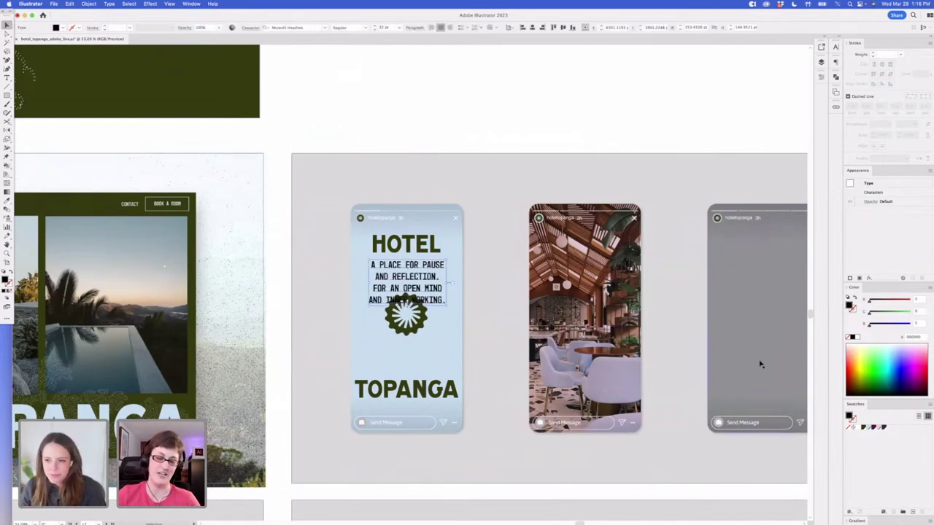
# Colour the pasted phrase Dark Green and reduce it to 20 pt in the empty space above the story artboard
pyautogui.click(865, 430)
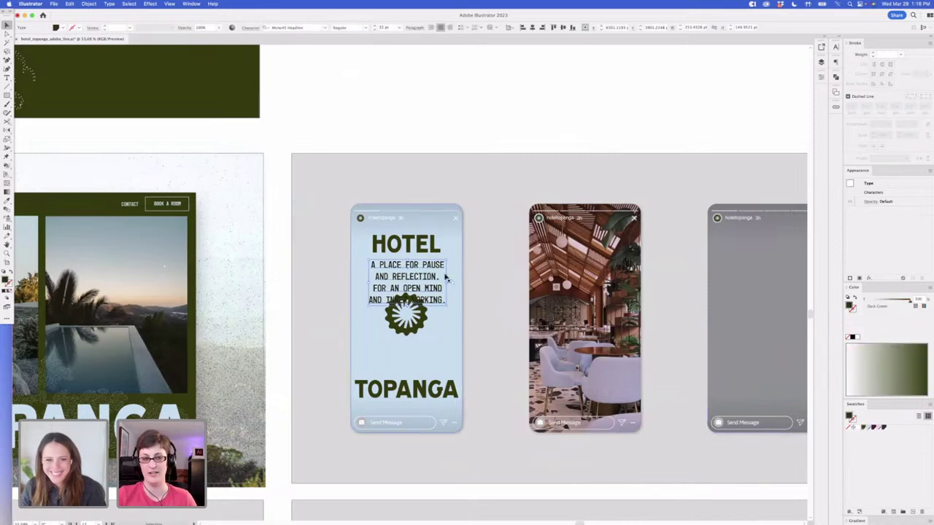
pyautogui.moveTo(436, 267); pyautogui.dragTo(472, 95)
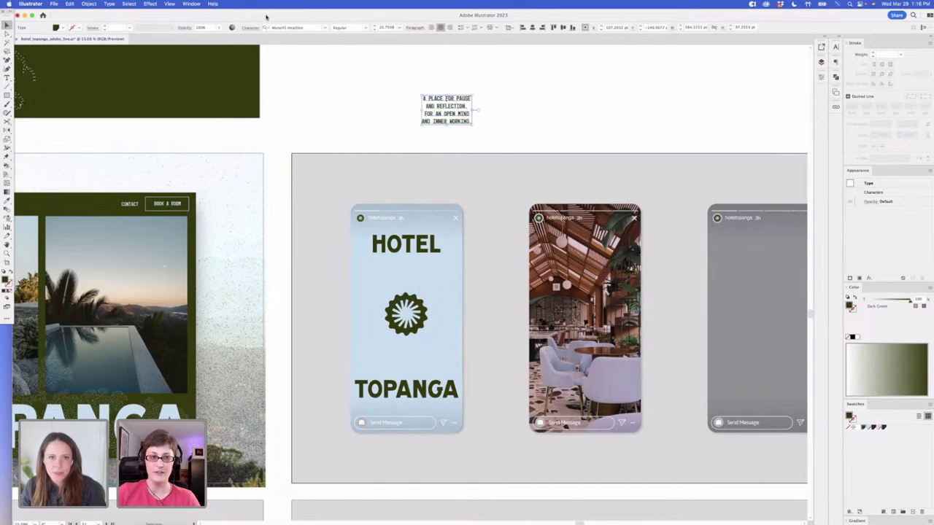
pyautogui.click(373, 30)
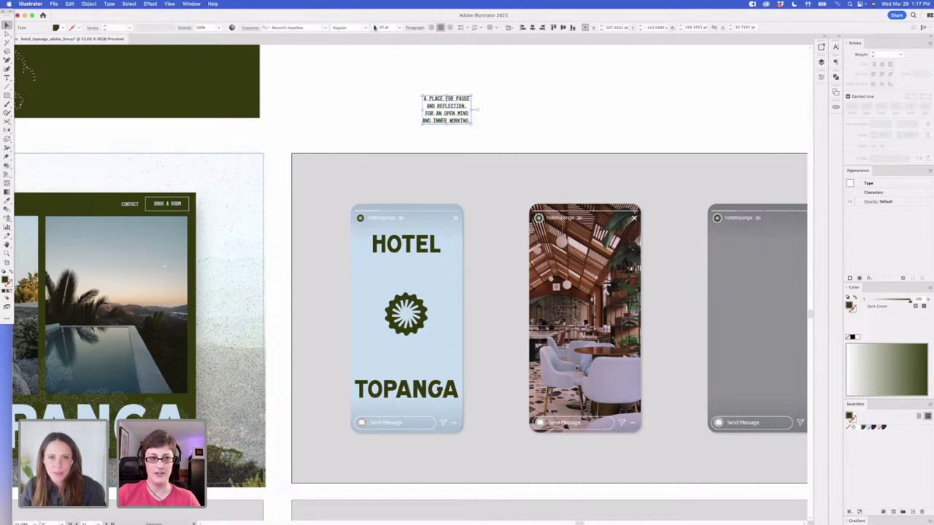
# Split the phrase into two text objects, cutting out "A PLACE FOR PAUSE AND REFLECTION." and pasting it separately
pyautogui.doubleClick(467, 110)
pyautogui.moveTo(425, 100); pyautogui.dragTo(413, 99)
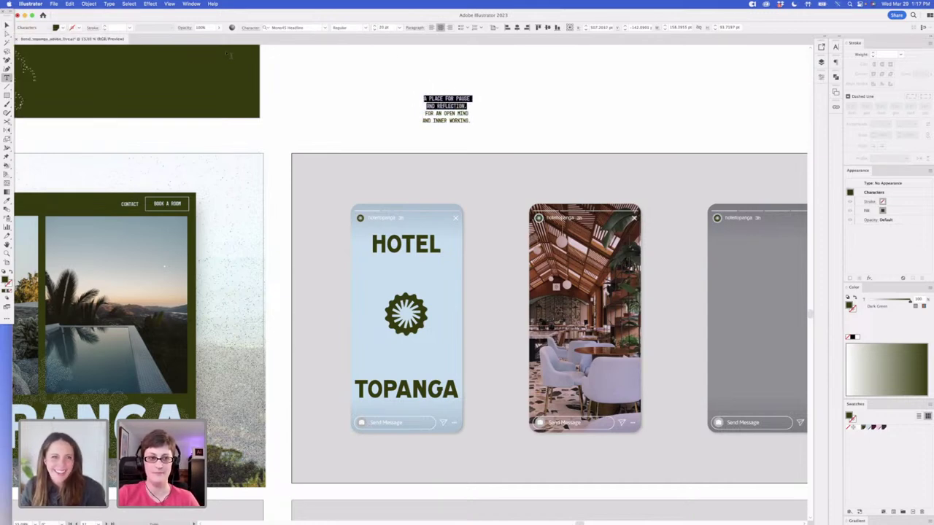
pyautogui.click(447, 110)
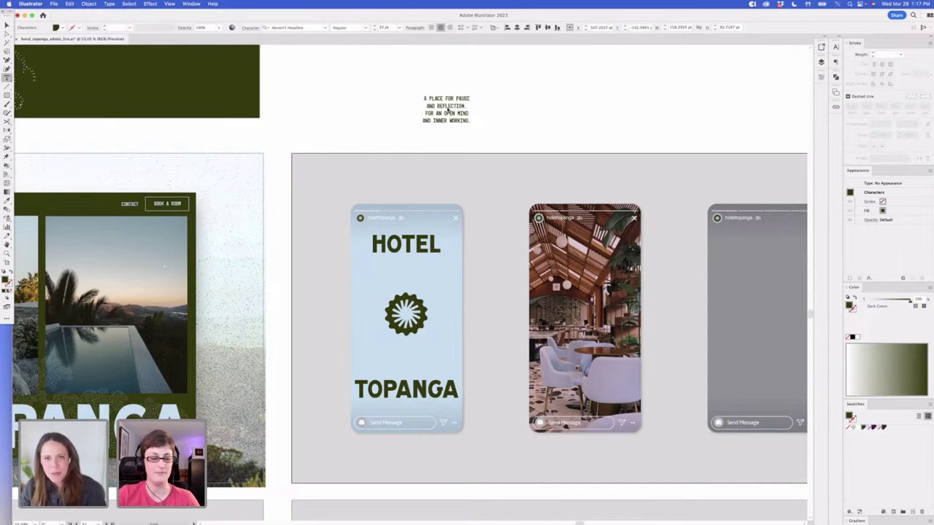
pyautogui.moveTo(423, 99); pyautogui.dragTo(484, 107)
pyautogui.hotkey('ctrl', 'c')
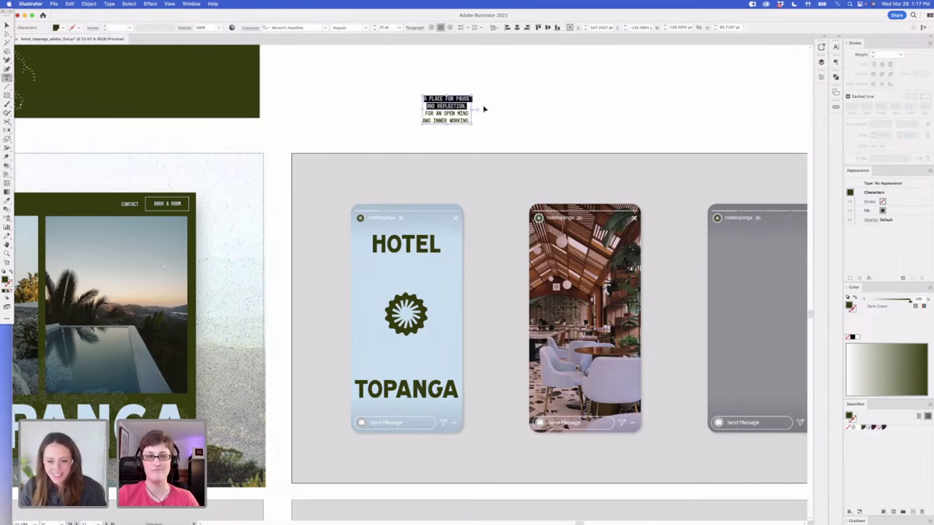
pyautogui.press('BackSpace')
pyautogui.press('Escape')
pyautogui.click(540, 90)
pyautogui.hotkey('ctrl', 'v')
# Position the "PAUSE AND REFLECTION" text between HOTEL and the emblem, and the "OPEN MIND" text between the emblem and TOPANGA
pyautogui.moveTo(422, 283); pyautogui.dragTo(419, 275)
pyautogui.moveTo(455, 113); pyautogui.dragTo(416, 360)
pyautogui.moveTo(552, 129); pyautogui.dragTo(530, 113)
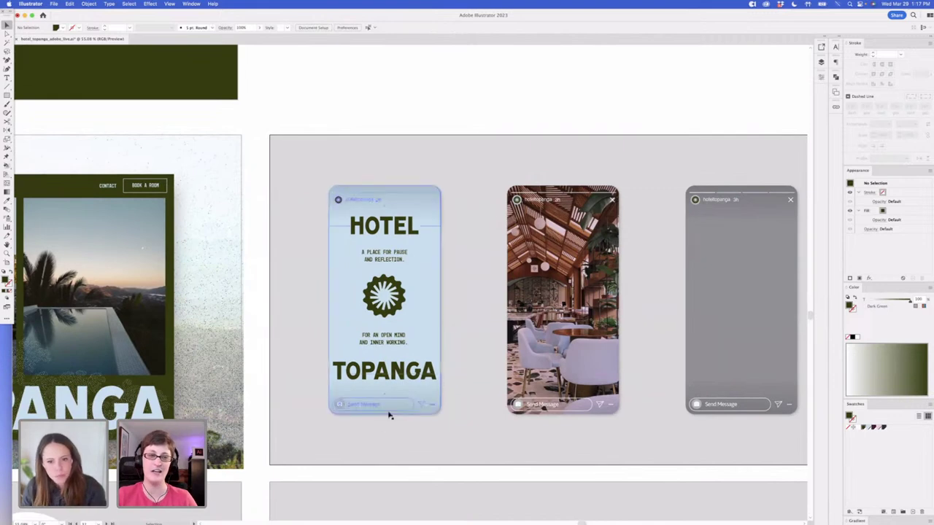
# Enlarge the HOTEL and TOPANGA lettering on the light blue story slightly from its centre
pyautogui.click(420, 214)
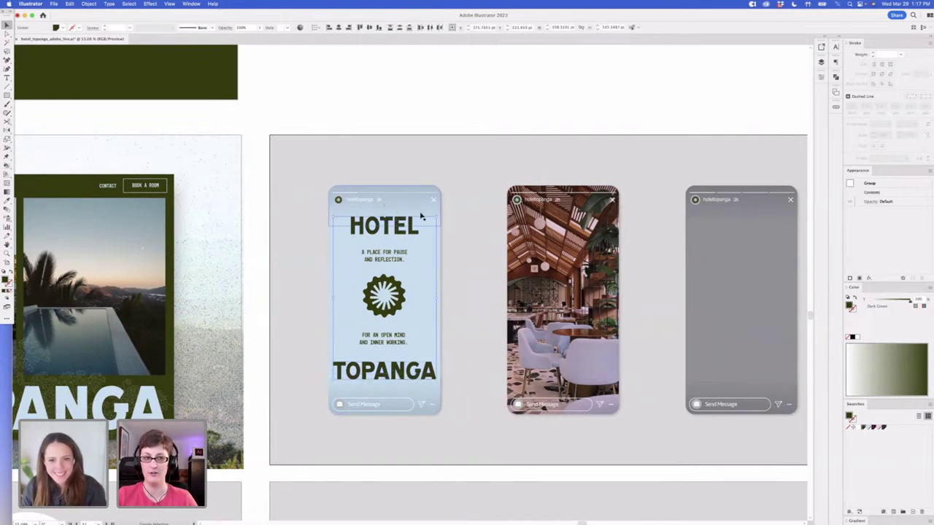
pyautogui.moveTo(437, 217); pyautogui.dragTo(437, 215)
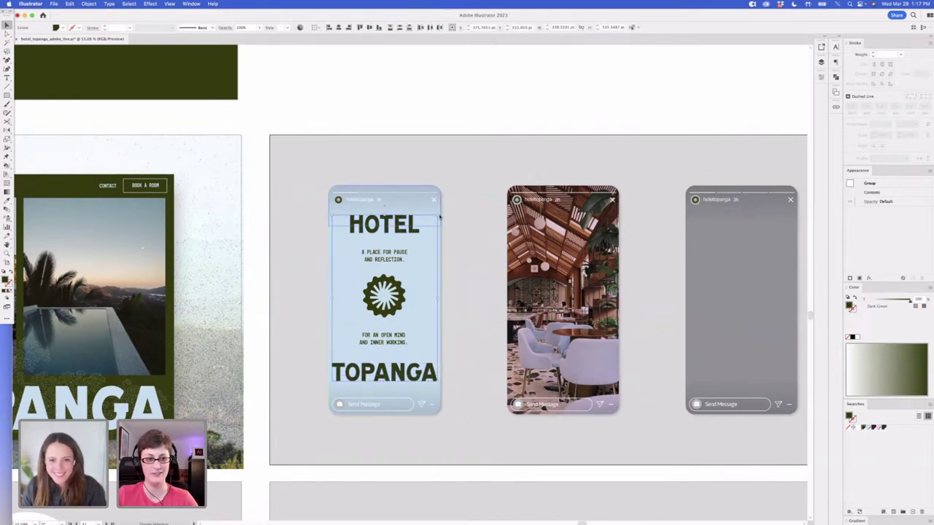
pyautogui.click(462, 96)
# Remove the full stops after "INNER WORKING" and "AND REFLECTION" on the light blue story
pyautogui.hscroll(2, 479, 102)
pyautogui.click(379, 250)
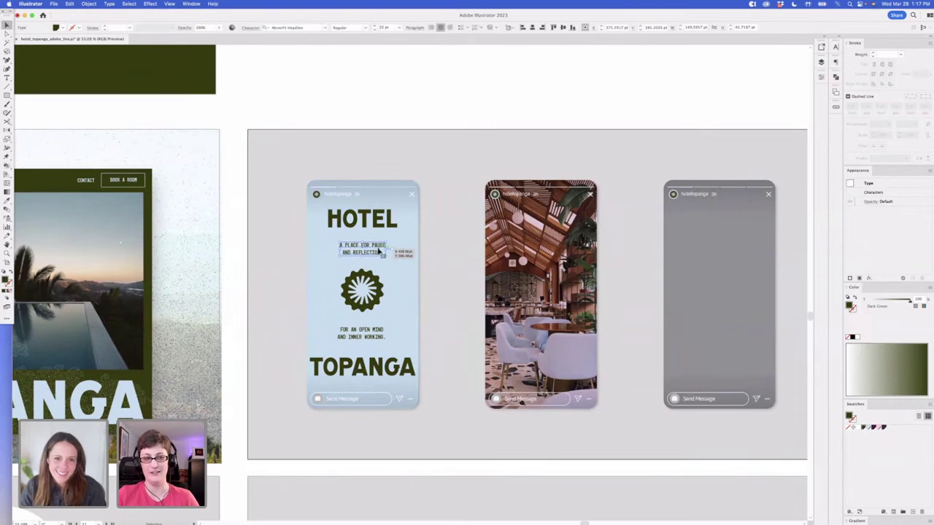
pyautogui.click(367, 337)
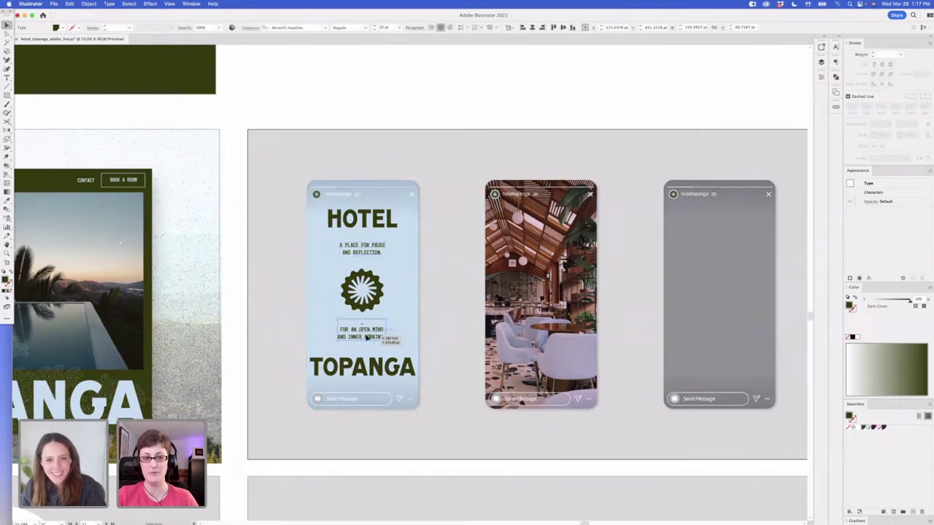
pyautogui.doubleClick(379, 337)
pyautogui.press('BackSpace')
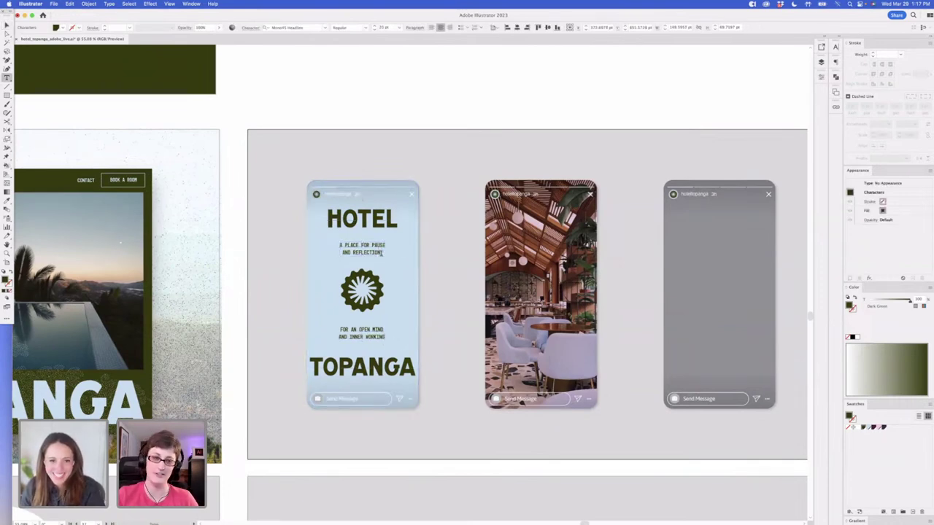
pyautogui.press('BackSpace')
pyautogui.press('Escape')
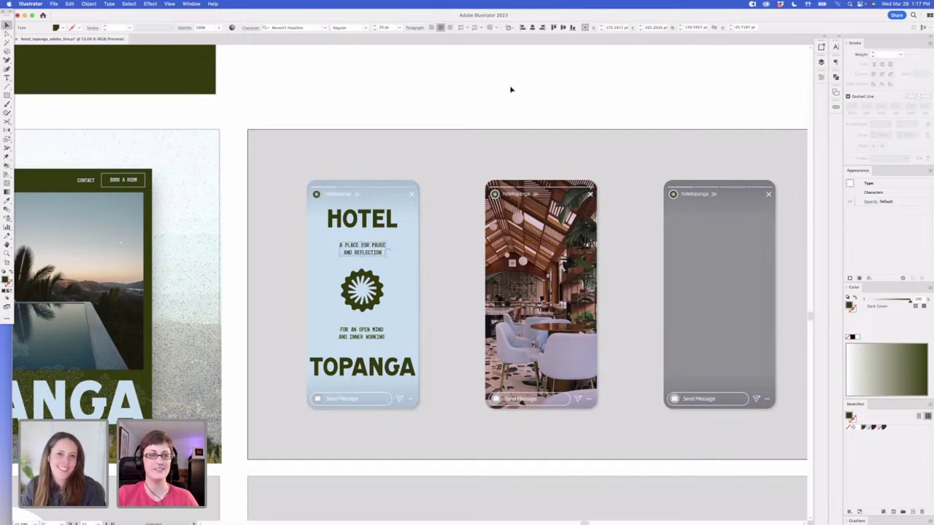
pyautogui.click(517, 87)
pyautogui.hscroll(5, 459, 81)
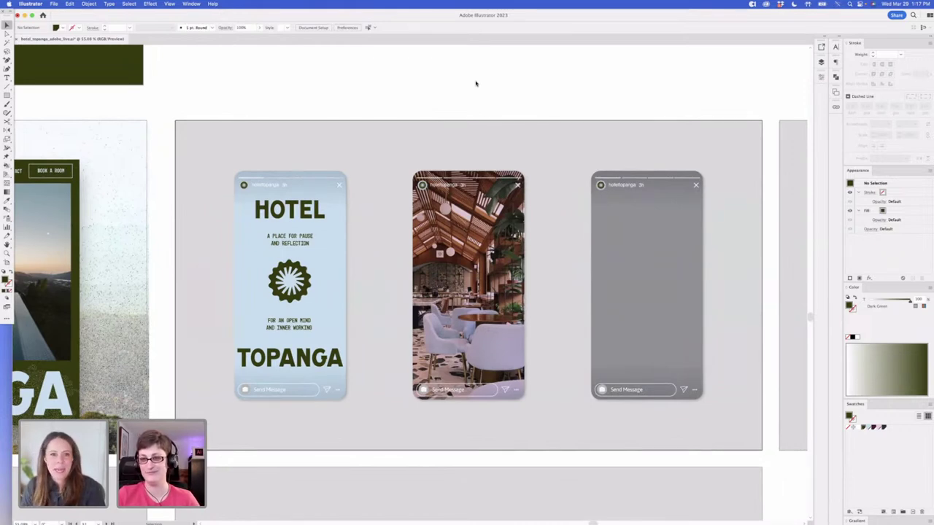
pyautogui.moveTo(540, 102); pyautogui.dragTo(488, 100)
pyautogui.click(241, 219)
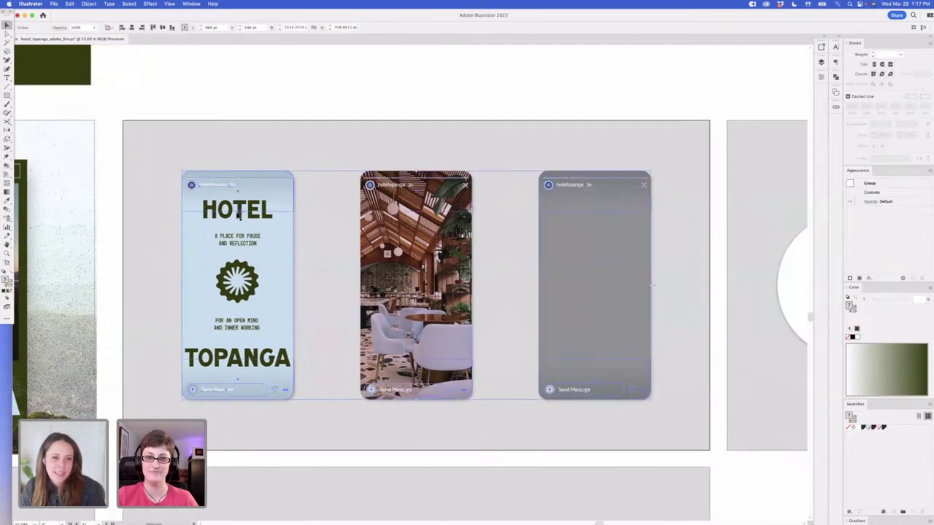
pyautogui.keyDown('shift'); pyautogui.click(252, 241); pyautogui.keyUp('shift')
pyautogui.keyDown('shift'); pyautogui.click(253, 275); pyautogui.keyUp('shift')
pyautogui.keyDown('shift'); pyautogui.click(252, 323); pyautogui.keyUp('shift')
pyautogui.keyDown('shift'); pyautogui.click(253, 356); pyautogui.keyUp('shift')
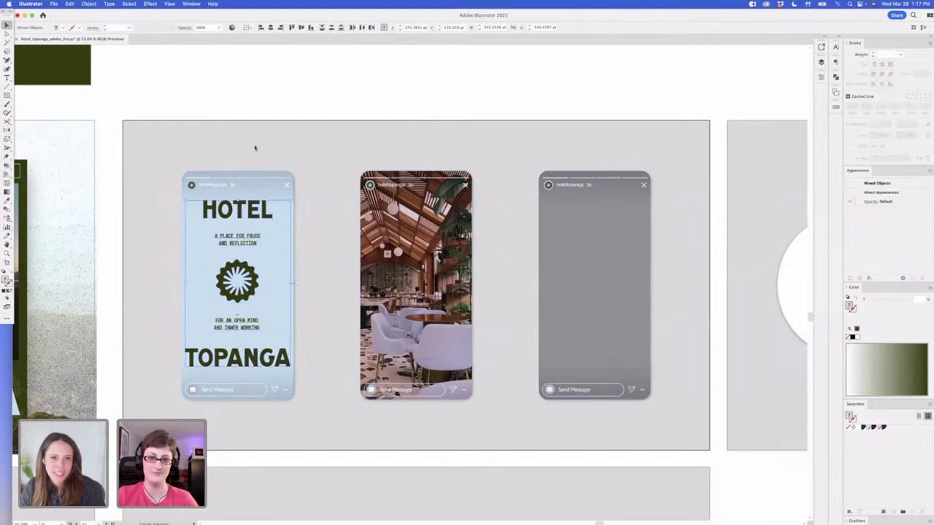
pyautogui.click(393, 89)
pyautogui.moveTo(449, 98); pyautogui.dragTo(540, 98)
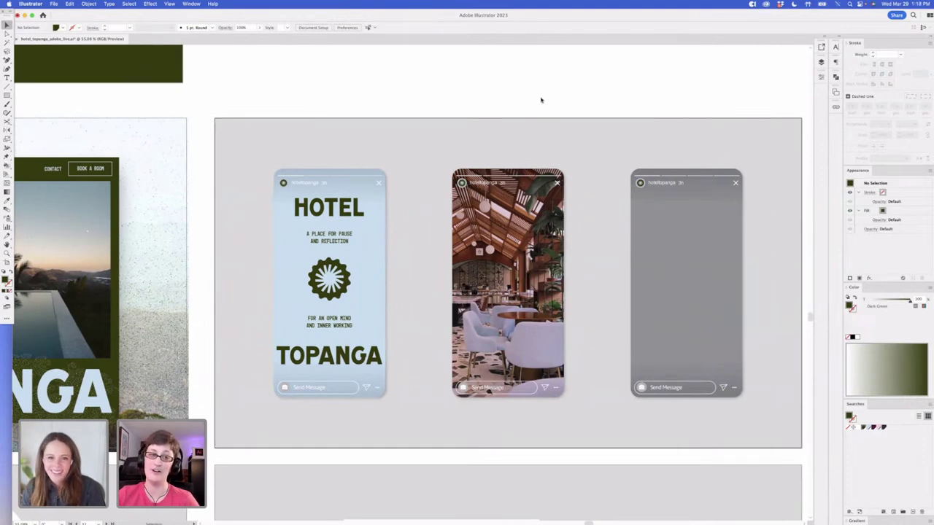
# Copy the pink HOTEL TOPANGA lettering group from the third poster and centre it over the restaurant photo on the middle story
pyautogui.hscroll(-6, 300, 149)
pyautogui.scroll(3, 258, 259)
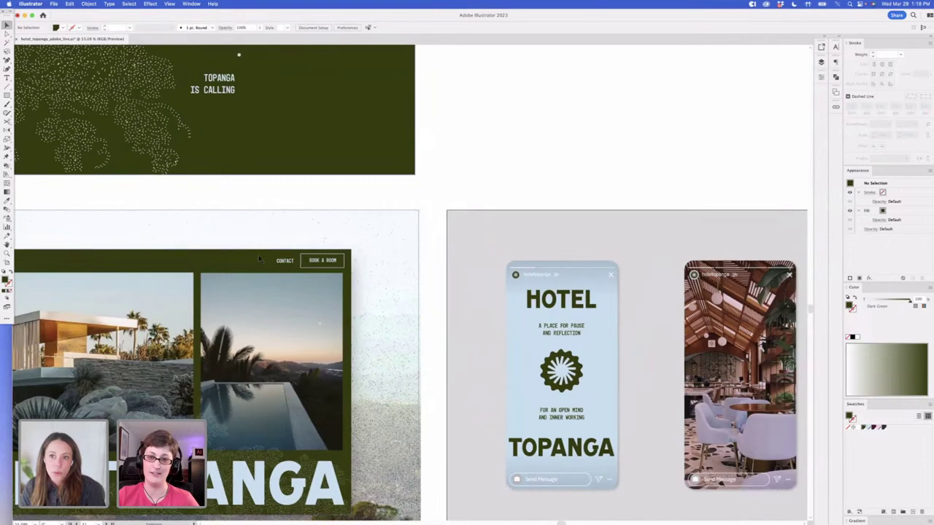
pyautogui.scroll(-10, 258, 259)
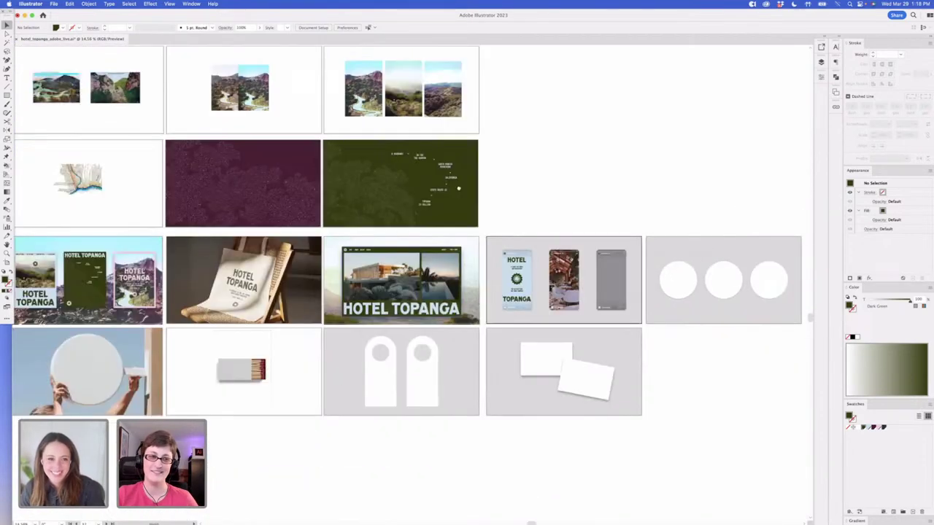
pyautogui.click(581, 284)
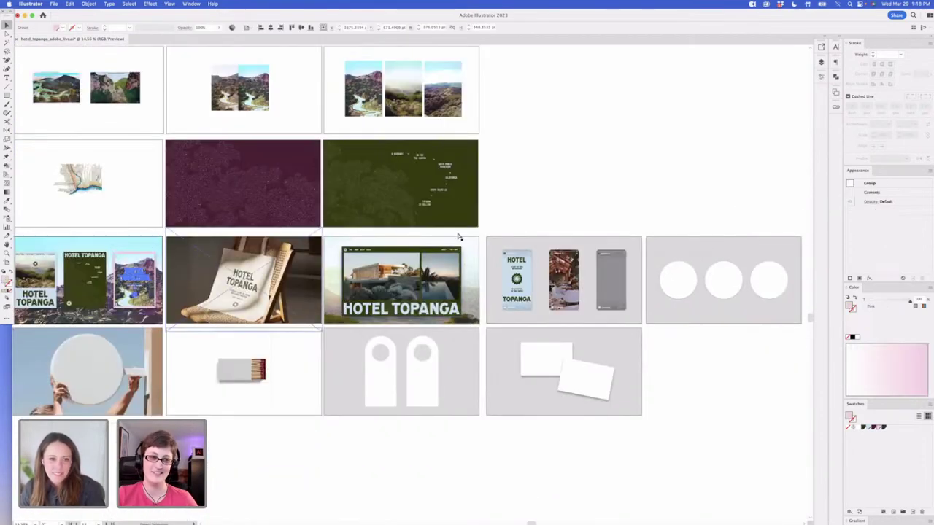
pyautogui.scroll(6, 582, 285)
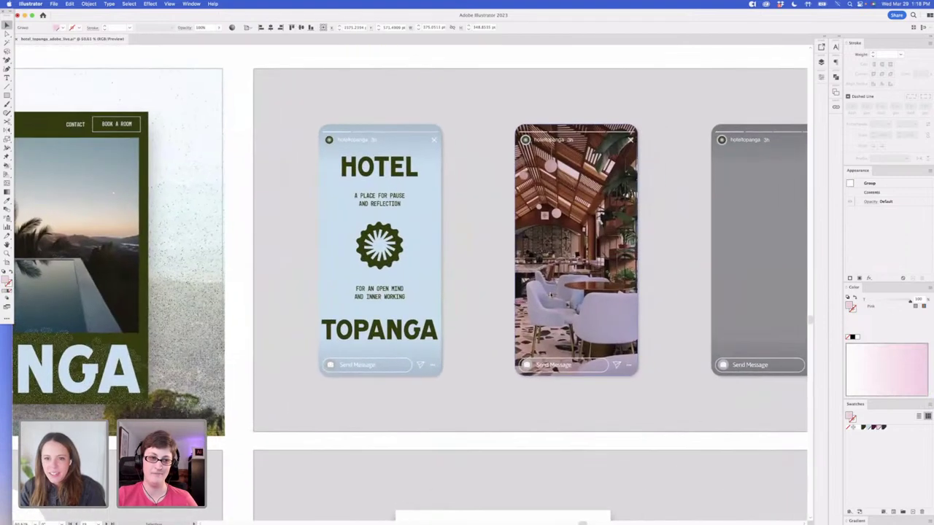
pyautogui.hscroll(3, 550, 295)
pyautogui.click(553, 83)
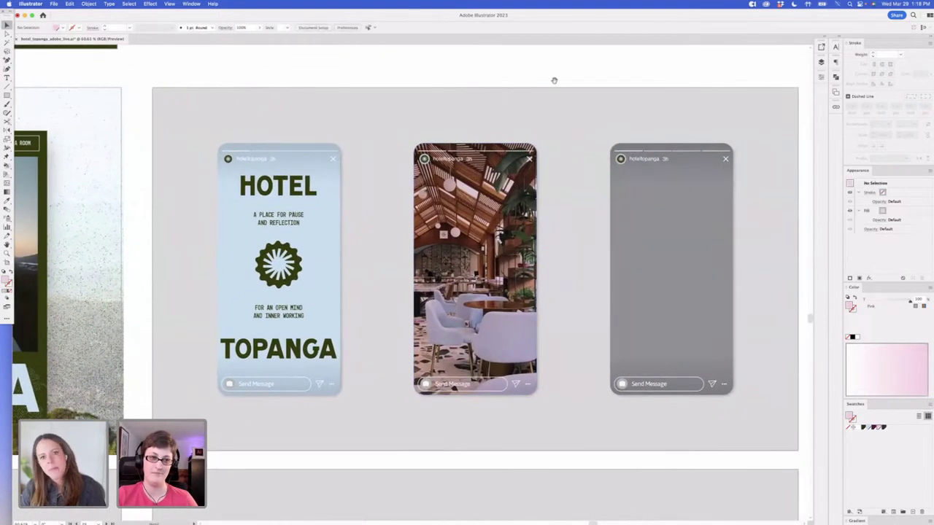
pyautogui.hscroll(1, 548, 82)
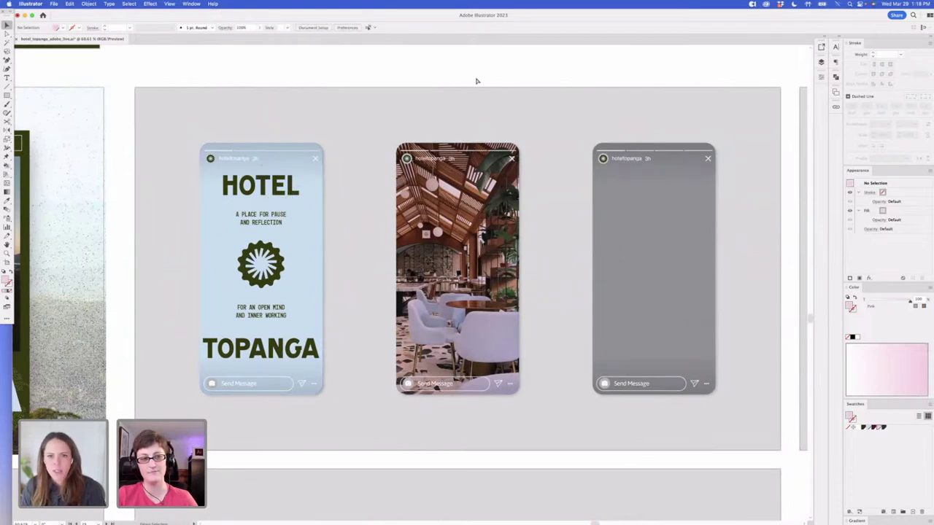
pyautogui.press('super+v')
pyautogui.moveTo(472, 226); pyautogui.dragTo(466, 232)
pyautogui.moveTo(422, 272); pyautogui.dragTo(490, 264)
pyautogui.click(517, 61)
pyautogui.hscroll(2, 518, 61)
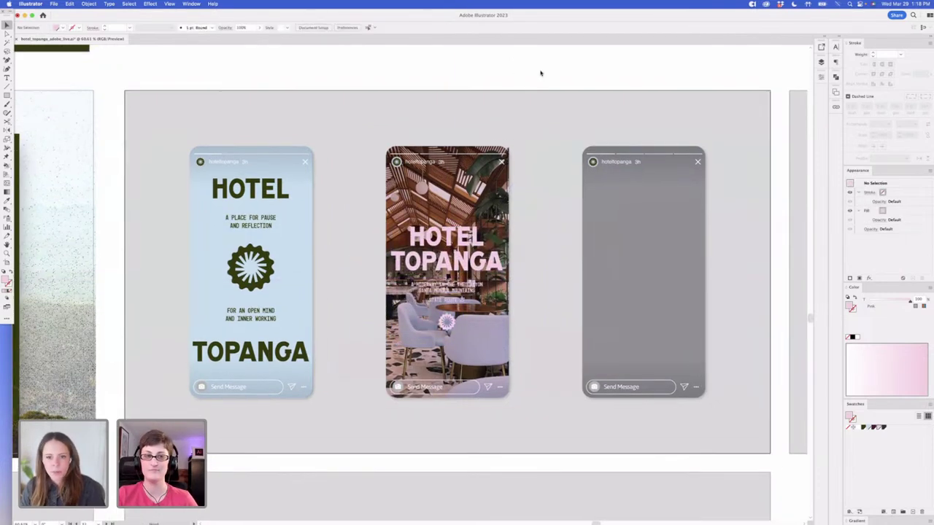
# Shift the restaurant photo left inside the middle story's mask, leaving the lettering in place
pyautogui.press('a')
pyautogui.click(497, 216)
pyautogui.moveTo(497, 216); pyautogui.dragTo(511, 226)
pyautogui.moveTo(559, 142); pyautogui.dragTo(503, 216)
pyautogui.press('super+z')
pyautogui.click(548, 71)
pyautogui.hscroll(2, 558, 75)
# Fill the grey background of the third story with the Maroon swatch
pyautogui.click(605, 226)
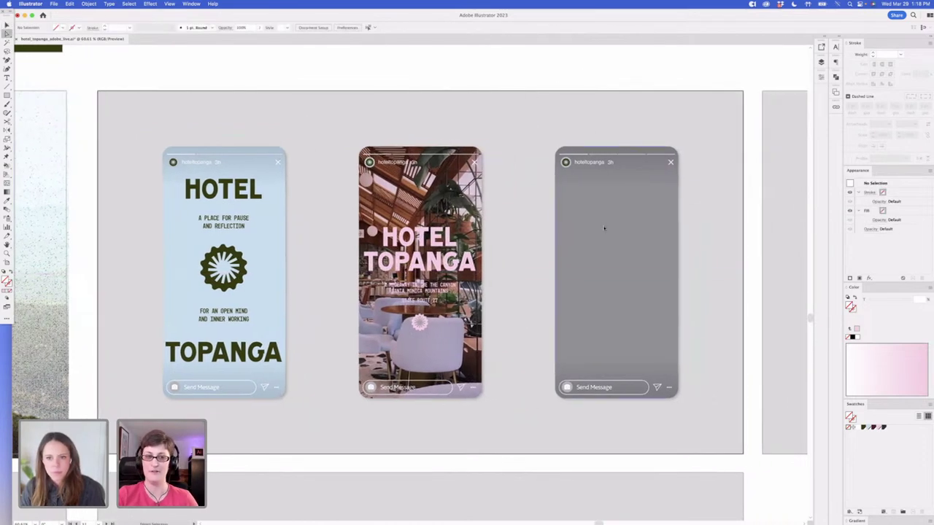
pyautogui.click(873, 429)
pyautogui.click(510, 76)
pyautogui.scroll(1, 526, 79)
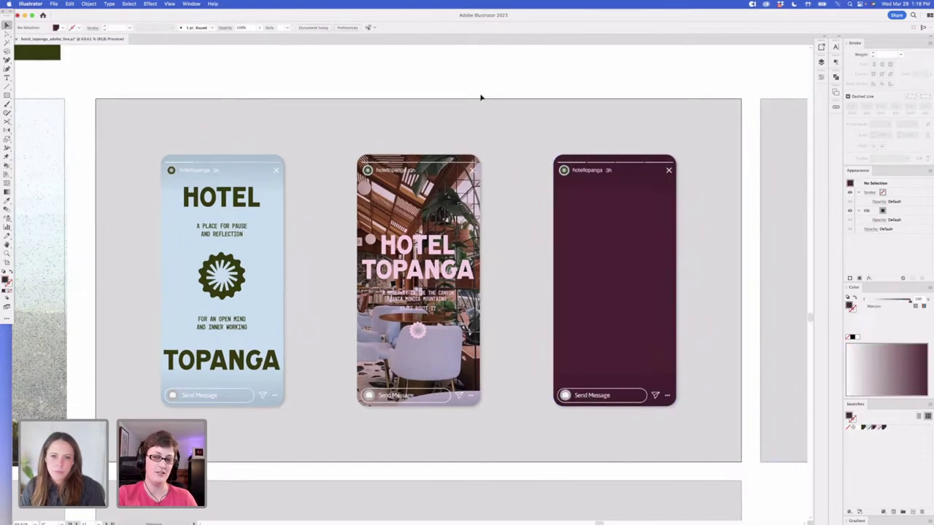
# Copy the phrase trail from "A HIDEAWAY" to "TOPANGA IS CALLING" off the dark green artboard and scale it to fit the maroon story's upper half
pyautogui.scroll(-4, 384, 135)
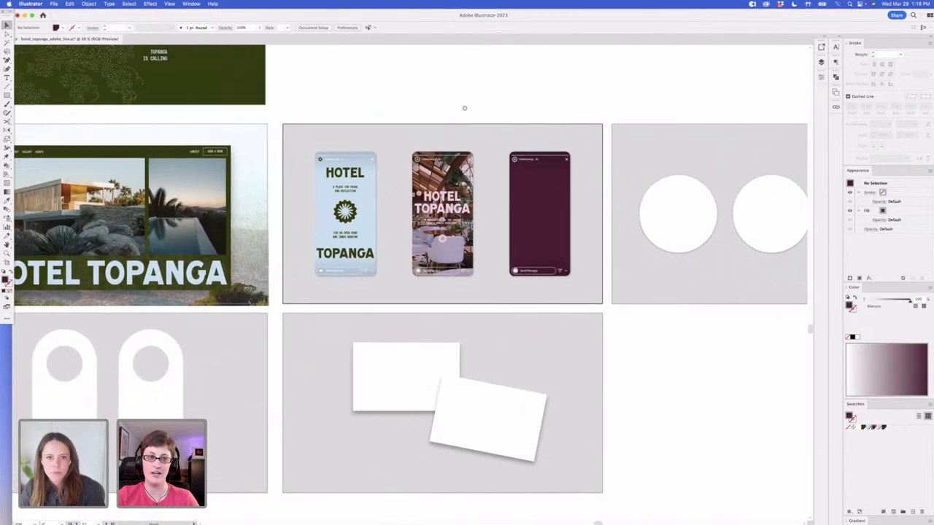
pyautogui.hscroll(-5, 367, 119)
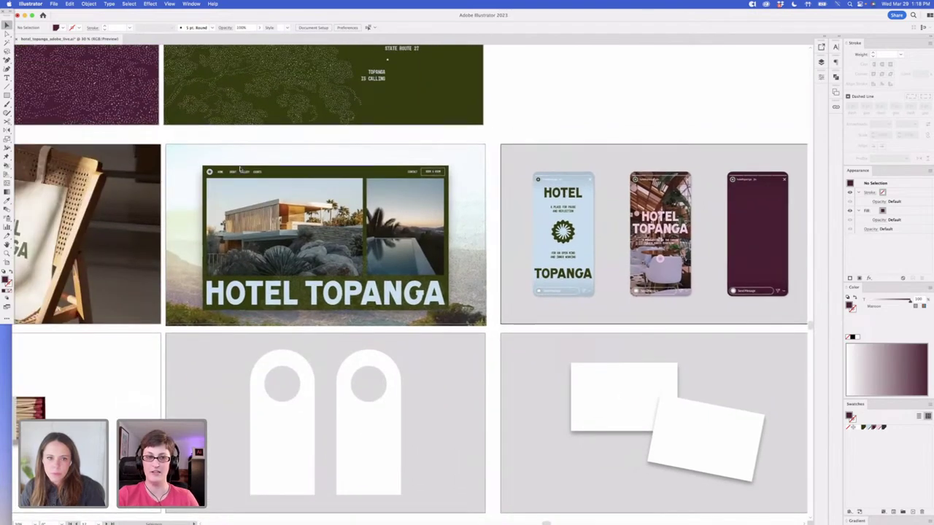
pyautogui.scroll(2, 408, 102)
pyautogui.click(416, 90)
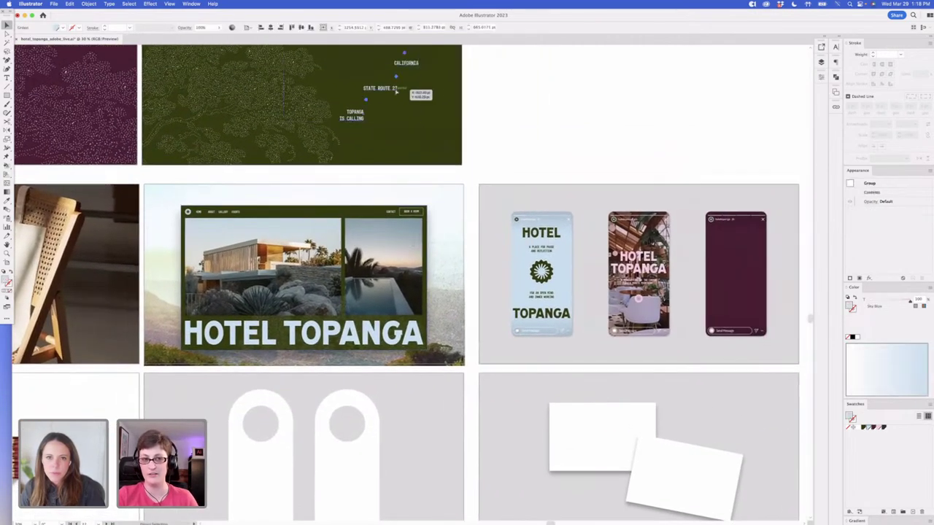
pyautogui.hscroll(5, 512, 142)
pyautogui.scroll(-1, 554, 150)
pyautogui.scroll(5, 553, 149)
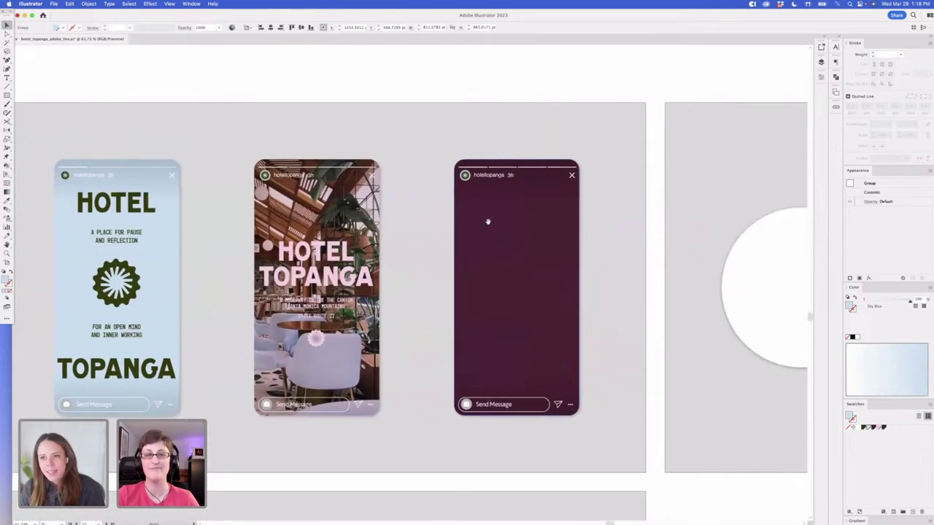
pyautogui.click(536, 81)
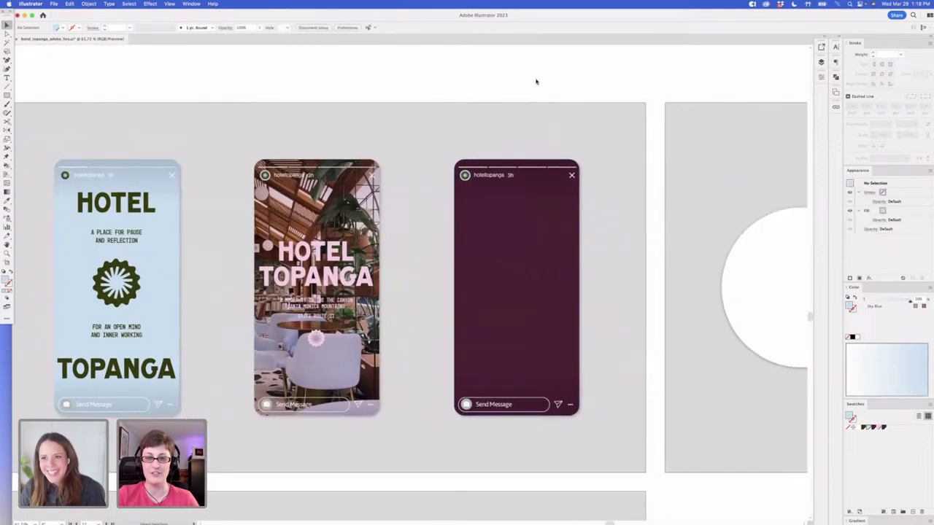
pyautogui.press('super+v')
pyautogui.scroll(2, 550, 173)
pyautogui.scroll(-1, 467, 233)
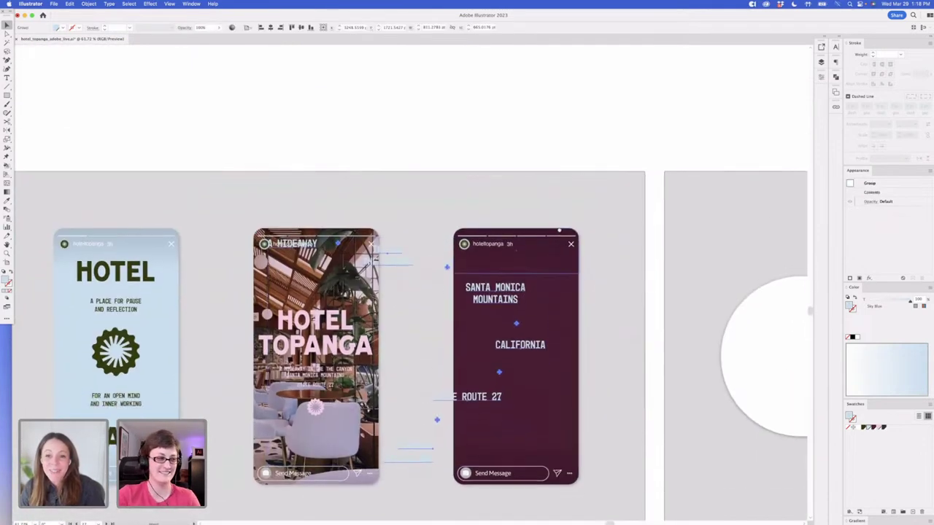
pyautogui.moveTo(544, 225); pyautogui.dragTo(574, 281)
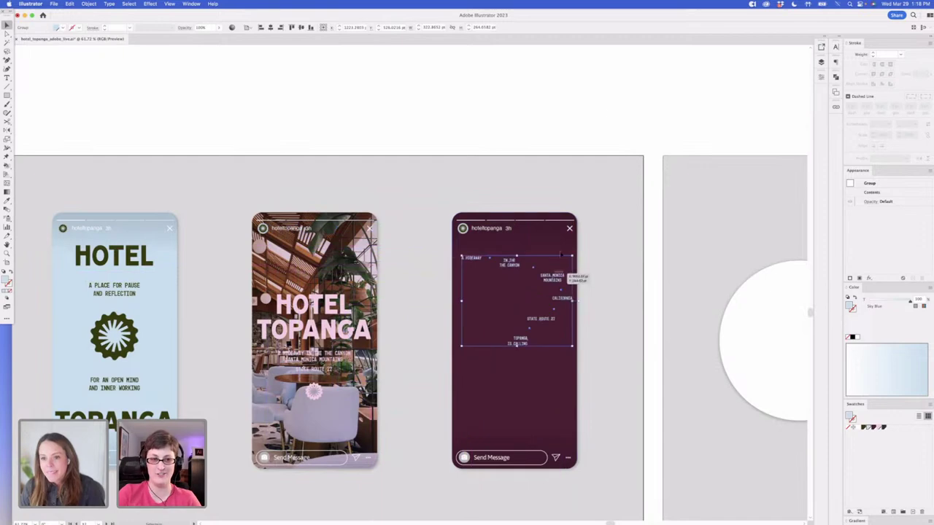
pyautogui.click(609, 103)
pyautogui.hscroll(-2, 518, 110)
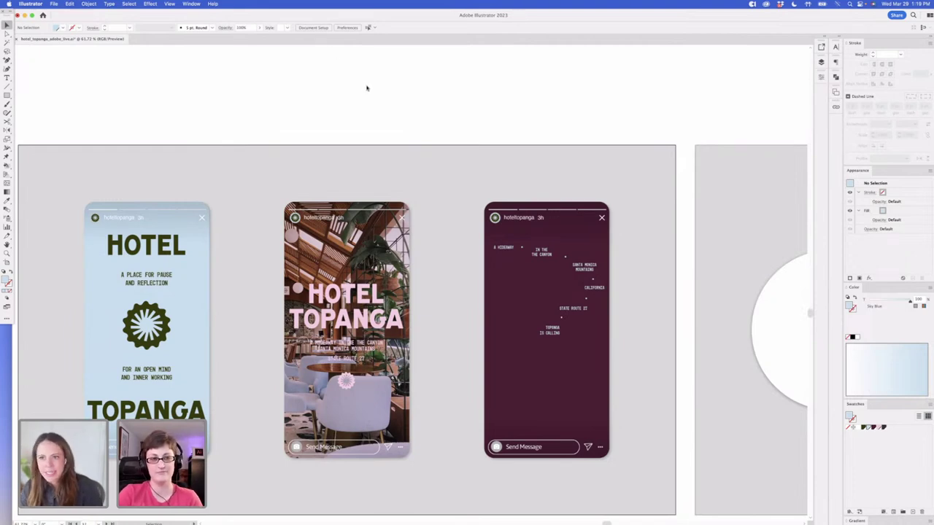
# Copy the dotted tree illustration from the landscape artboards and place it over the lower part of the maroon story
pyautogui.scroll(-5, 367, 88)
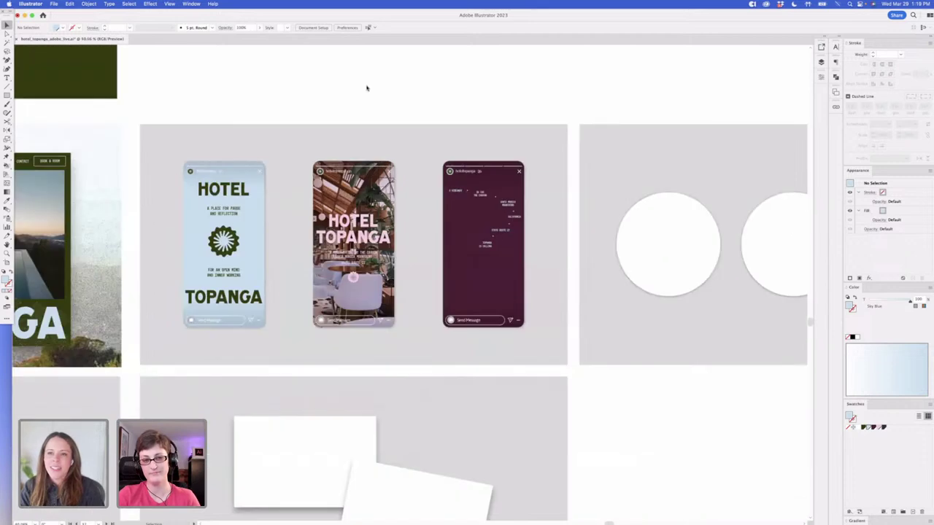
pyautogui.moveTo(323, 89); pyautogui.dragTo(391, 124)
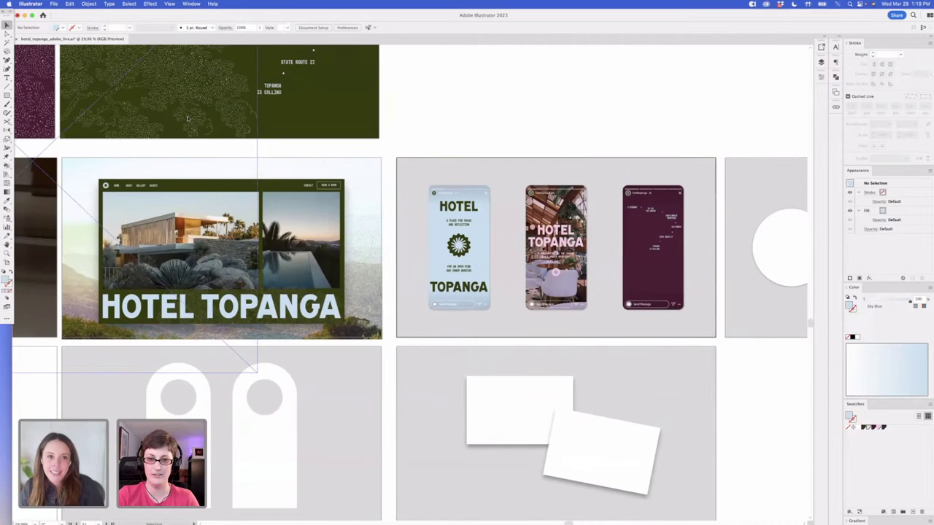
pyautogui.click(226, 120)
pyautogui.click(496, 114)
pyautogui.click(151, 101)
pyautogui.moveTo(152, 102); pyautogui.dragTo(488, 194)
pyautogui.click(598, 148)
pyautogui.moveTo(361, 62); pyautogui.dragTo(455, 100)
pyautogui.moveTo(499, 153); pyautogui.dragTo(553, 328)
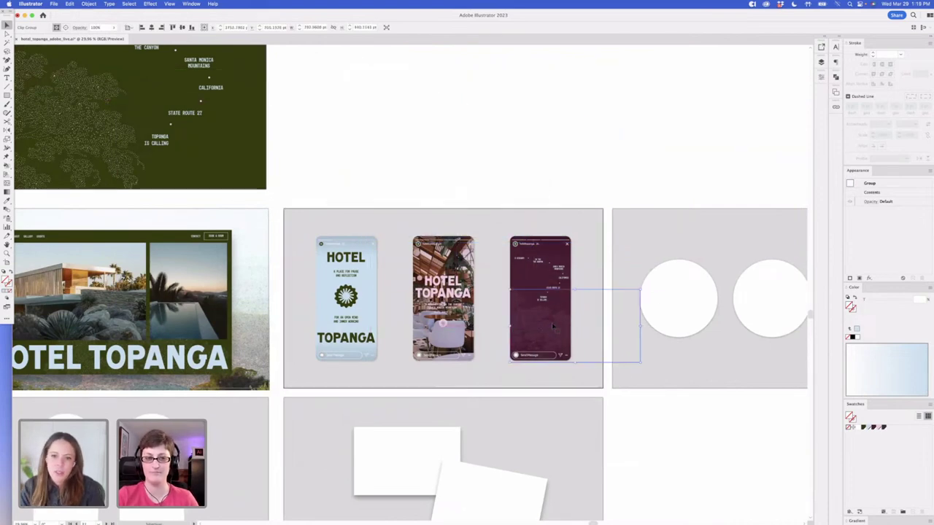
# Enlarge the tree illustration and line it up with the maroon story's left edge and base
pyautogui.scroll(5, 553, 329)
pyautogui.moveTo(590, 420); pyautogui.dragTo(538, 447)
pyautogui.moveTo(704, 270); pyautogui.dragTo(785, 229)
pyautogui.hscroll(3, 576, 349)
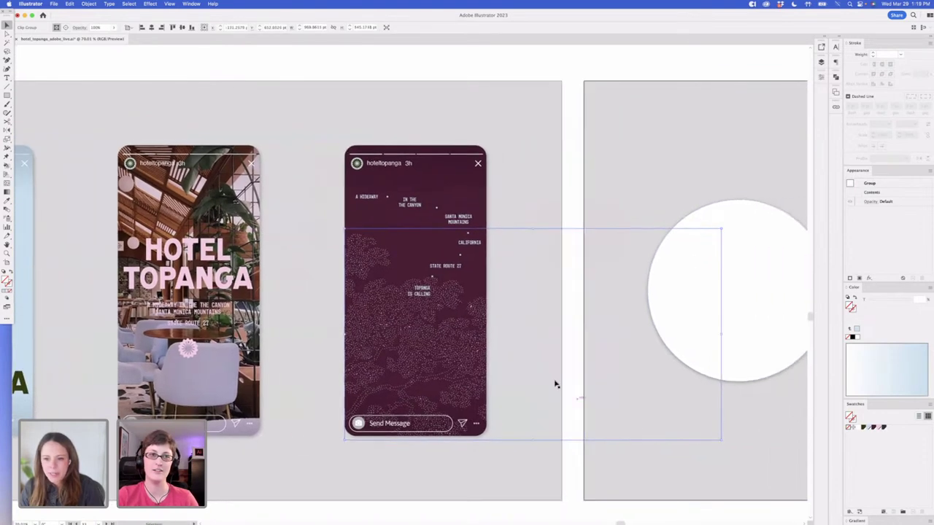
# Pull the right edge of the tree illustration's clipping mask in to the maroon story's right edge
pyautogui.click(721, 440)
pyautogui.hscroll(2, 721, 440)
pyautogui.hscroll(3, 627, 284)
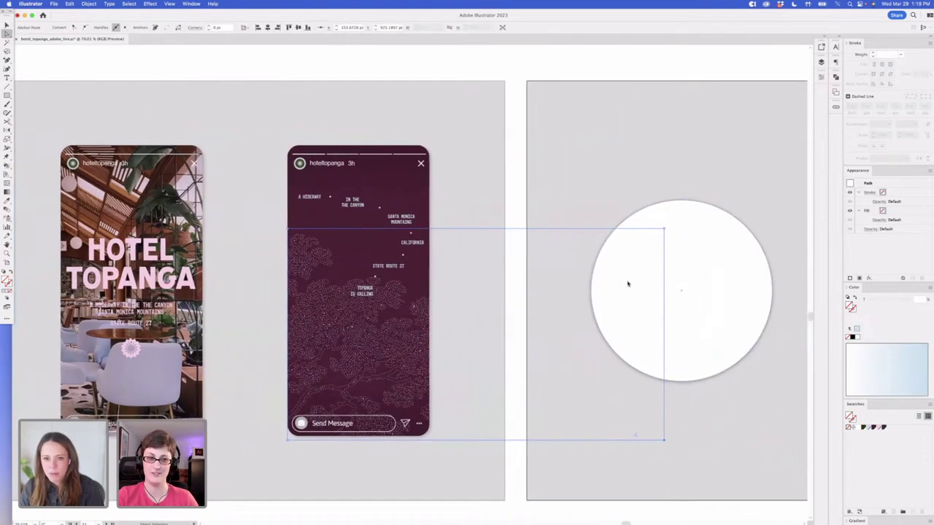
pyautogui.keyDown('shift'); pyautogui.click(632, 229); pyautogui.keyUp('shift')
pyautogui.moveTo(633, 230); pyautogui.dragTo(398, 232)
pyautogui.hscroll(-3, 332, 432)
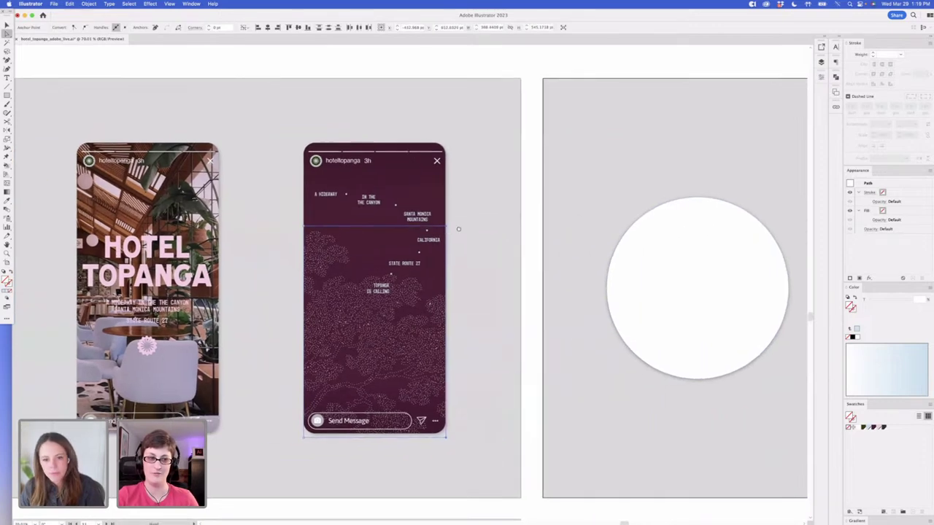
# Raise the mask's lower edge to the maroon story's bottom edge and round its two lower corners
pyautogui.click(326, 436)
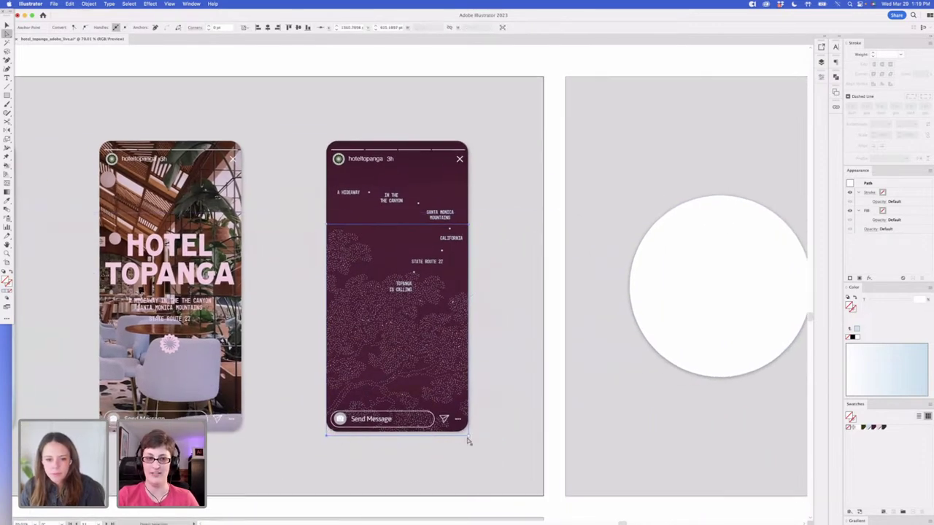
pyautogui.moveTo(471, 441); pyautogui.dragTo(469, 431)
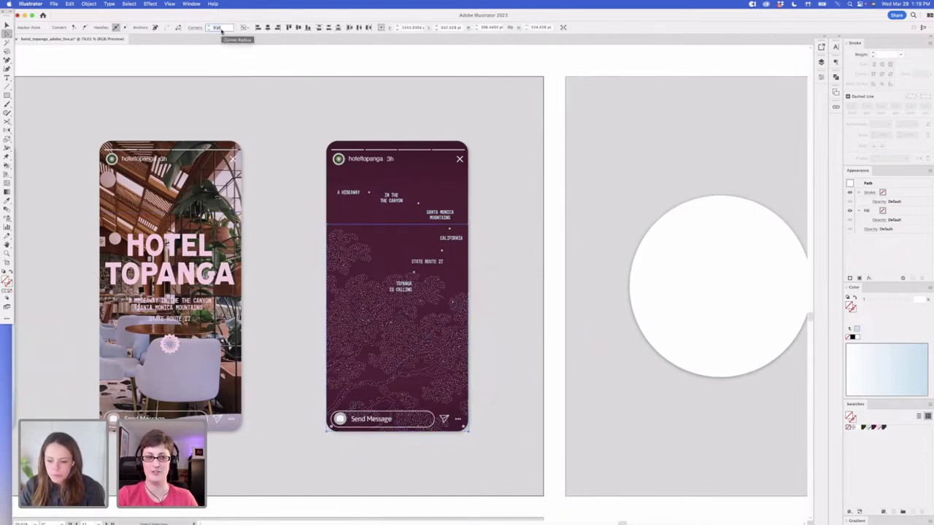
pyautogui.click(330, 71)
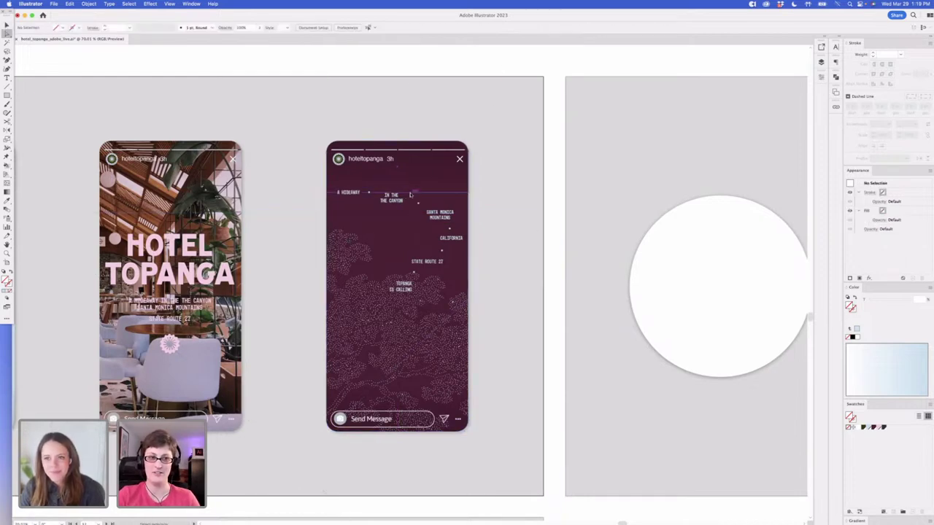
# Extend the tree illustration's mask upwards to just above the "A HIDEAWAY" phrase
pyautogui.click(407, 289)
pyautogui.click(400, 229)
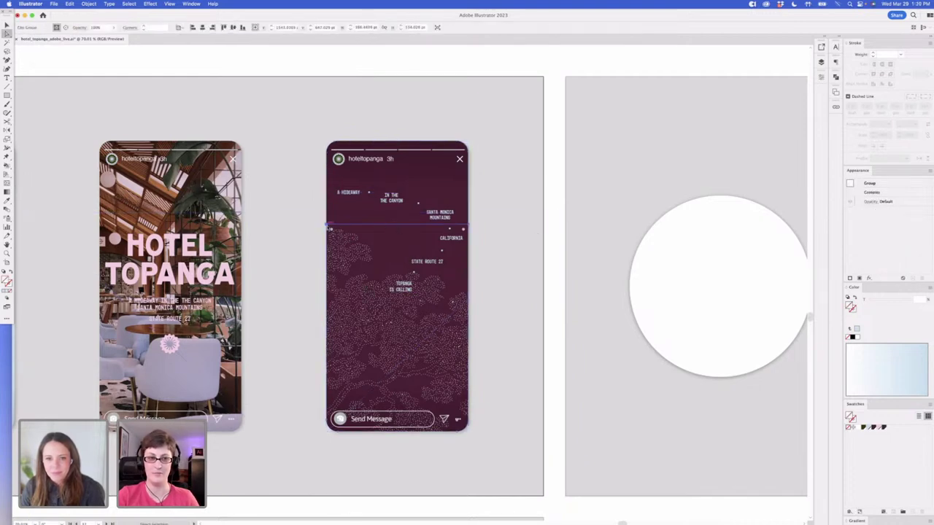
pyautogui.click(326, 225)
pyautogui.keyDown('shift'); pyautogui.click(468, 225); pyautogui.keyUp('shift')
pyautogui.moveTo(468, 224); pyautogui.dragTo(468, 207)
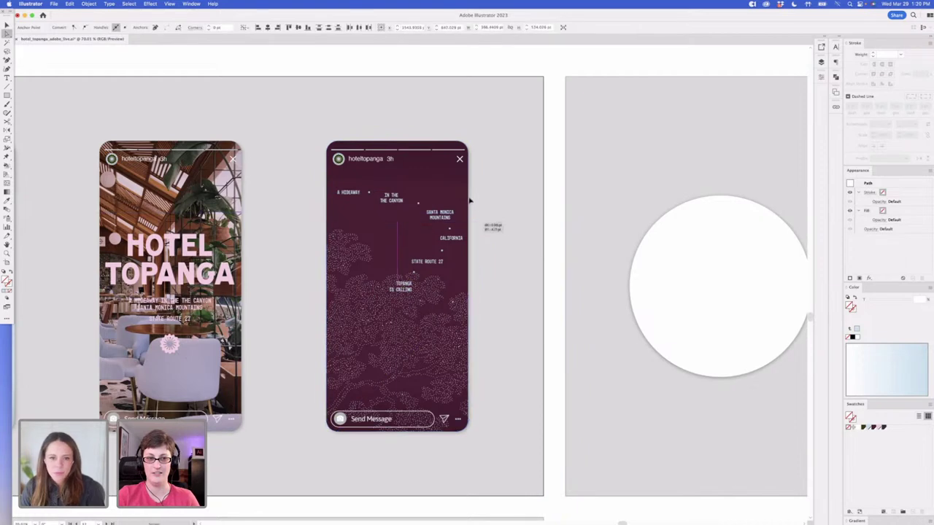
pyautogui.click(469, 184)
# Rotate and reposition the linked tree illustration inside its mask so the branches spread across the story around the phrase trail
pyautogui.moveTo(410, 352); pyautogui.dragTo(426, 314)
pyautogui.press('v')
pyautogui.moveTo(521, 183); pyautogui.dragTo(627, 304)
pyautogui.press('a')
pyautogui.moveTo(410, 355); pyautogui.dragTo(387, 345)
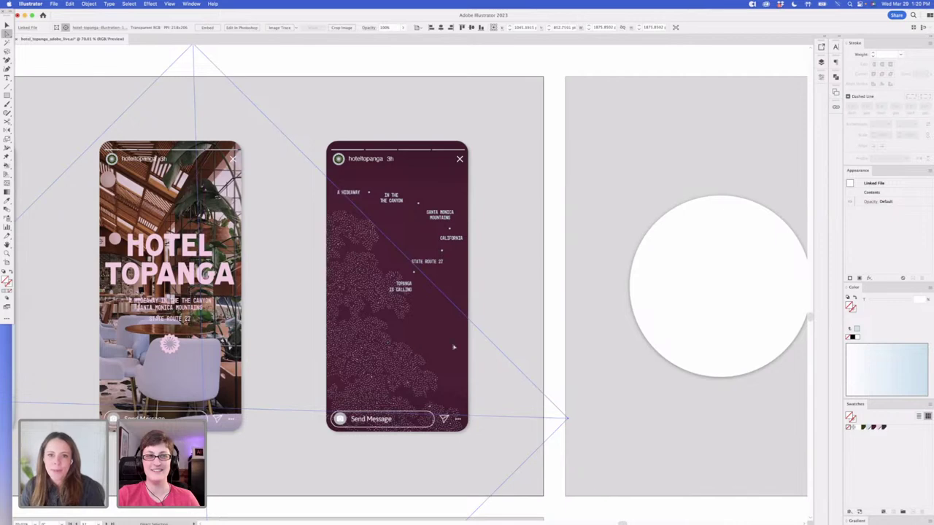
pyautogui.moveTo(571, 421); pyautogui.dragTo(561, 337)
pyautogui.press('a')
pyautogui.moveTo(415, 353); pyautogui.dragTo(430, 360)
pyautogui.moveTo(578, 346); pyautogui.dragTo(566, 279)
pyautogui.moveTo(373, 348); pyautogui.dragTo(385, 347)
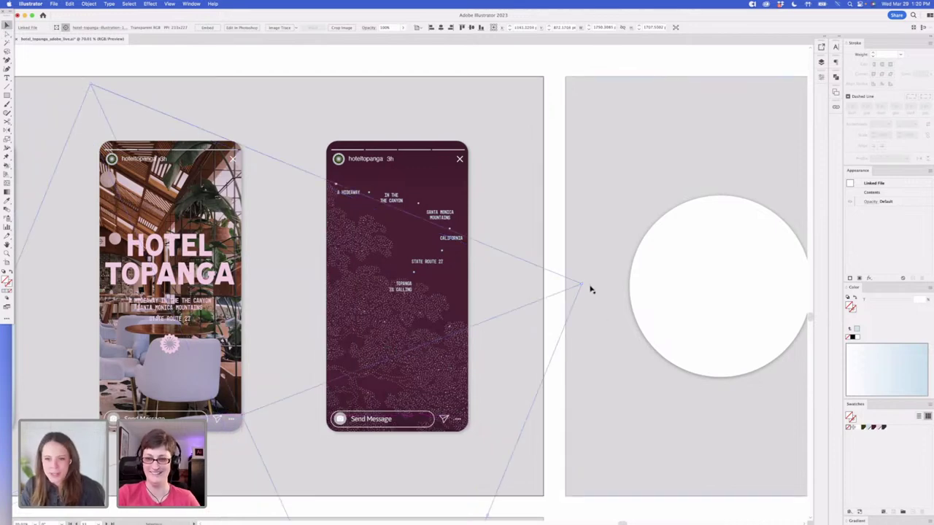
pyautogui.moveTo(586, 286); pyautogui.dragTo(561, 239)
pyautogui.click(530, 55)
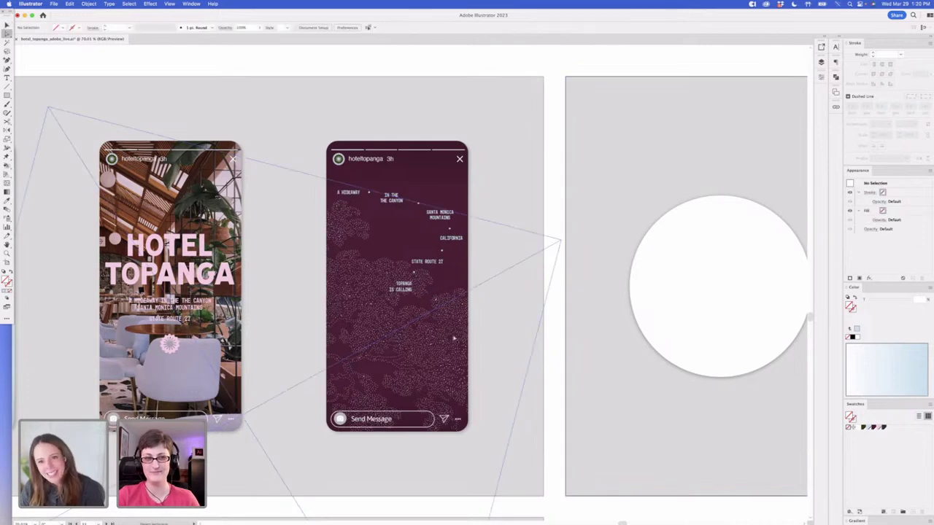
# Set the opacity of the clipped tree illustration on the maroon story to 70%
pyautogui.click(434, 314)
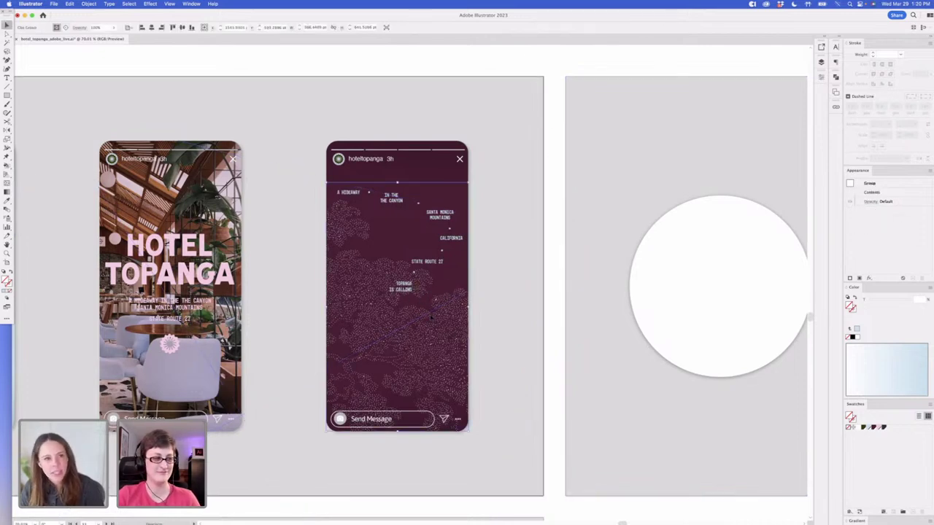
pyautogui.write('70')
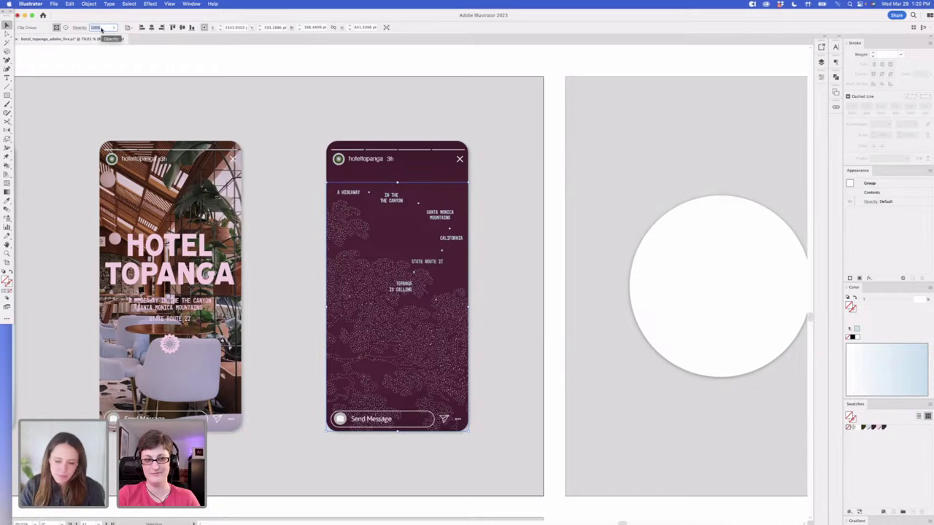
pyautogui.press('Return')
pyautogui.click(329, 55)
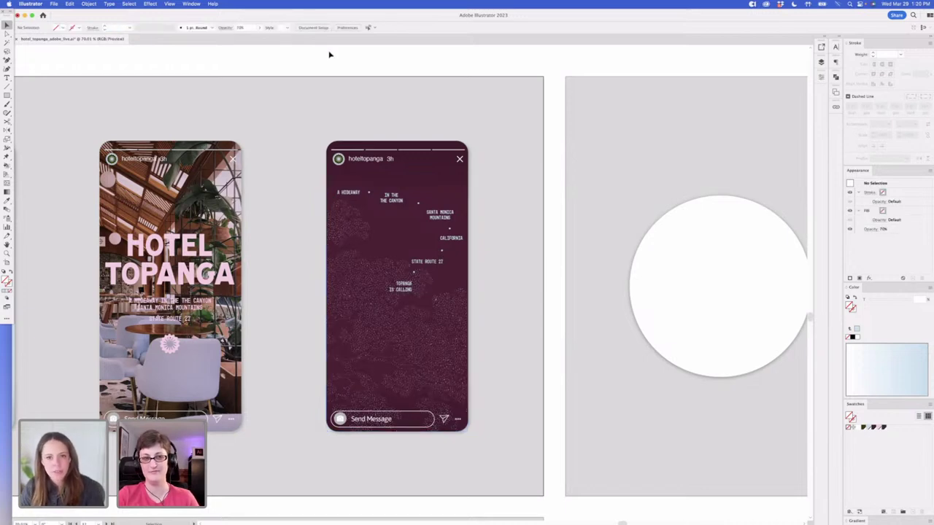
# Shift the clipped tree illustration slightly up and to the left inside its mask on the maroon story
pyautogui.press('a')
pyautogui.click(449, 343)
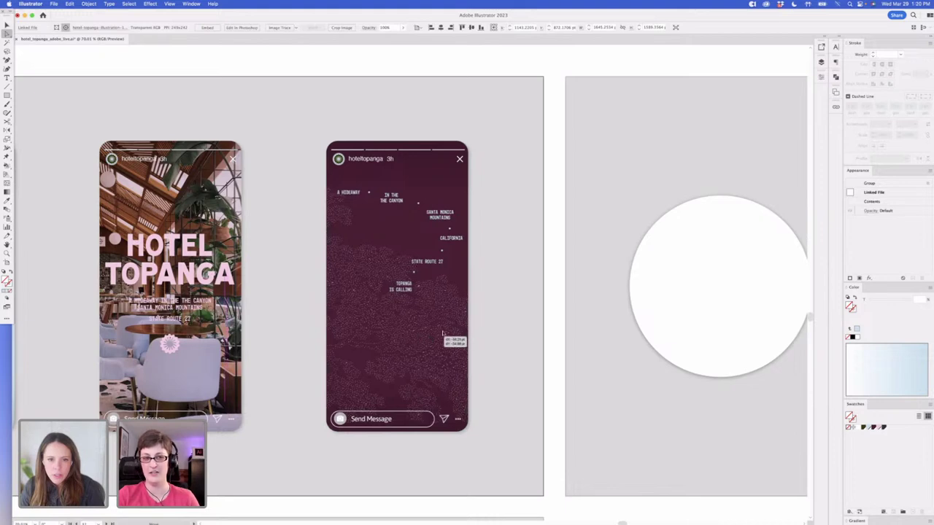
pyautogui.moveTo(442, 333); pyautogui.dragTo(442, 333)
pyautogui.press('v')
pyautogui.click(537, 70)
# Examine the dotted tree texture around the phrase trail up close and compare the three story mockups
pyautogui.moveTo(514, 68); pyautogui.dragTo(560, 67)
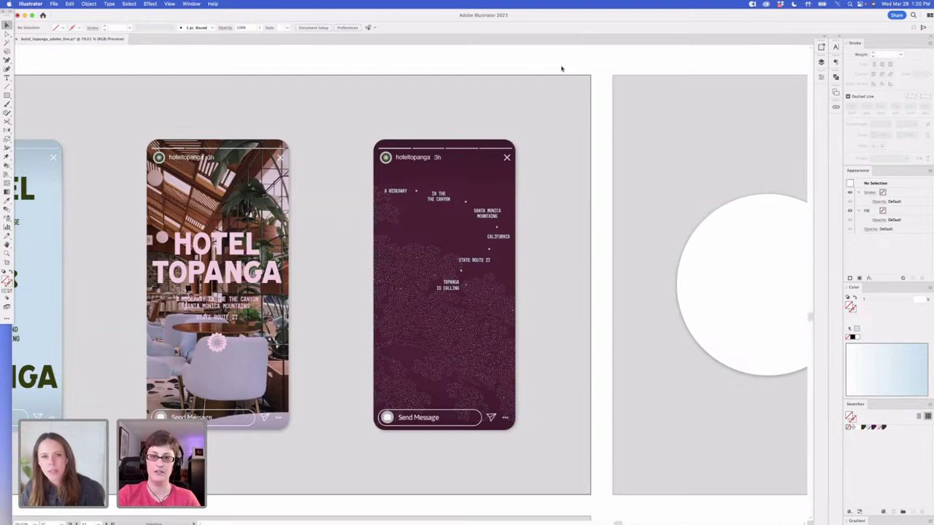
pyautogui.moveTo(267, 72); pyautogui.dragTo(352, 73)
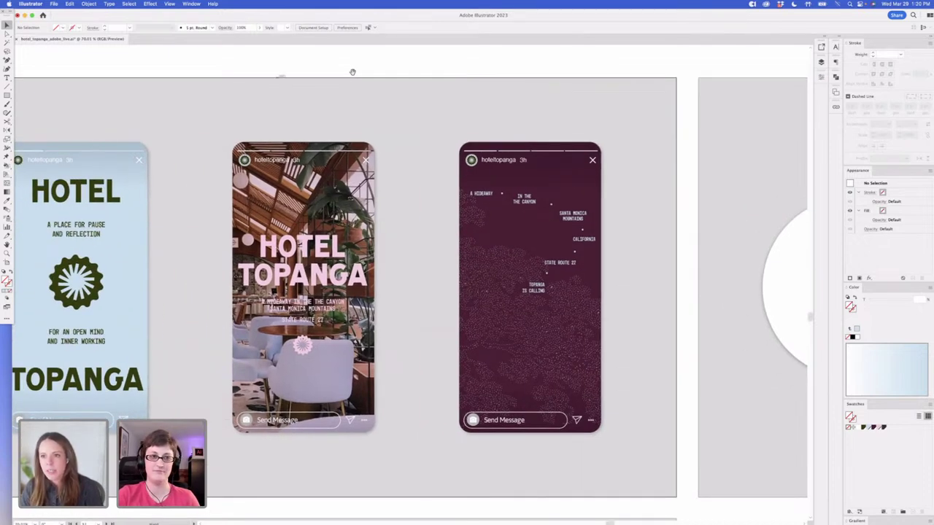
pyautogui.hscroll(-3, 291, 73)
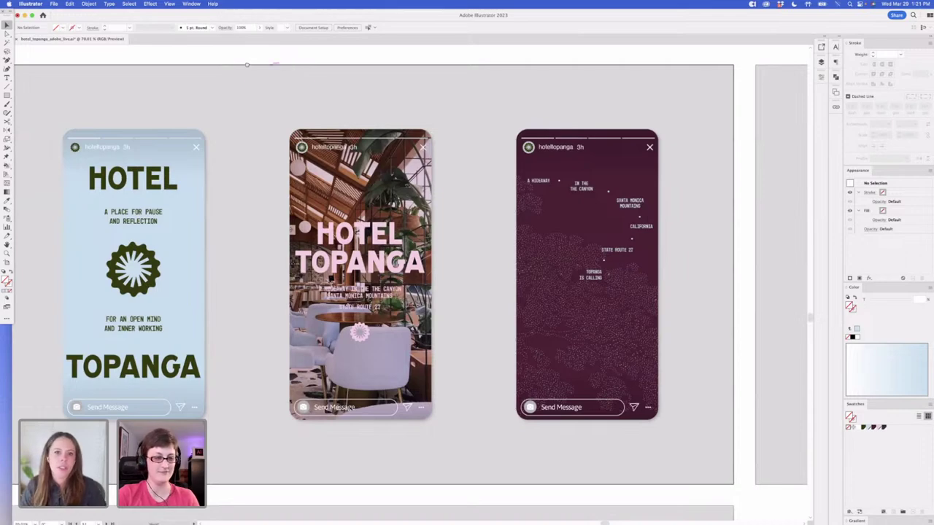
pyautogui.scroll(2, 621, 287)
pyautogui.scroll(3, 621, 287)
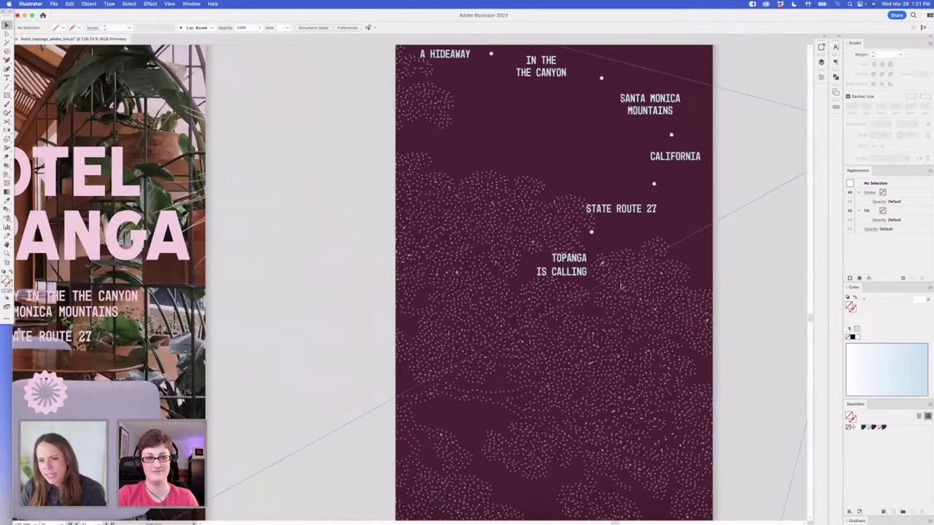
pyautogui.scroll(-5, 661, 204)
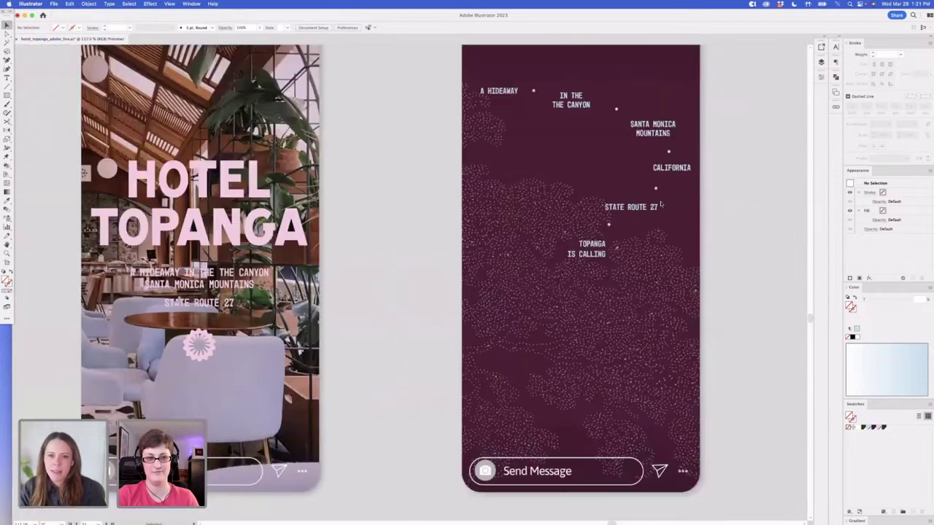
pyautogui.moveTo(679, 323); pyautogui.dragTo(649, 346)
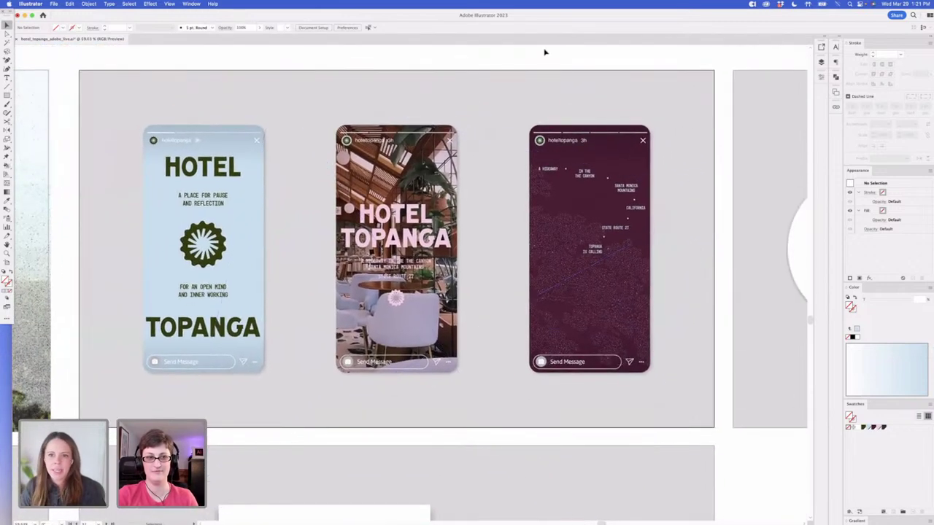
pyautogui.moveTo(564, 62); pyautogui.dragTo(555, 73)
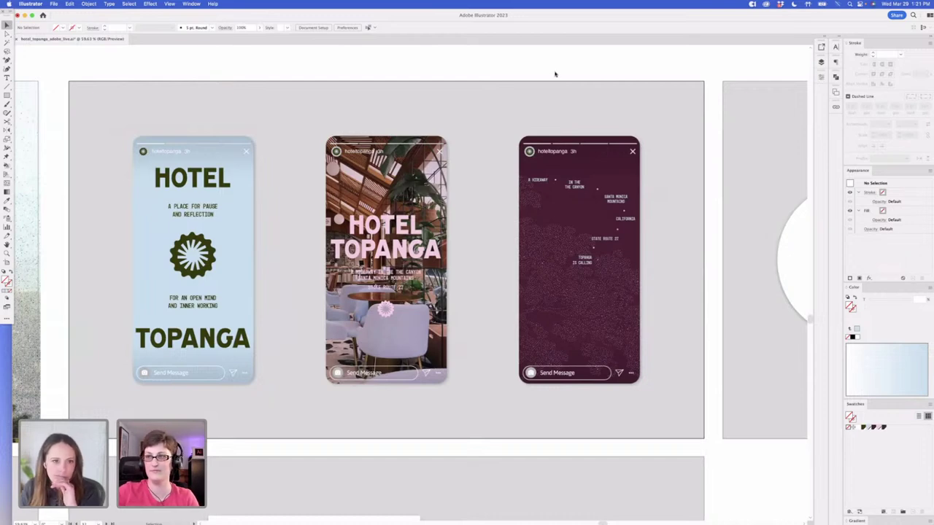
# Fill the grey background behind the three phone stories with the Dark Green swatch
pyautogui.click(304, 96)
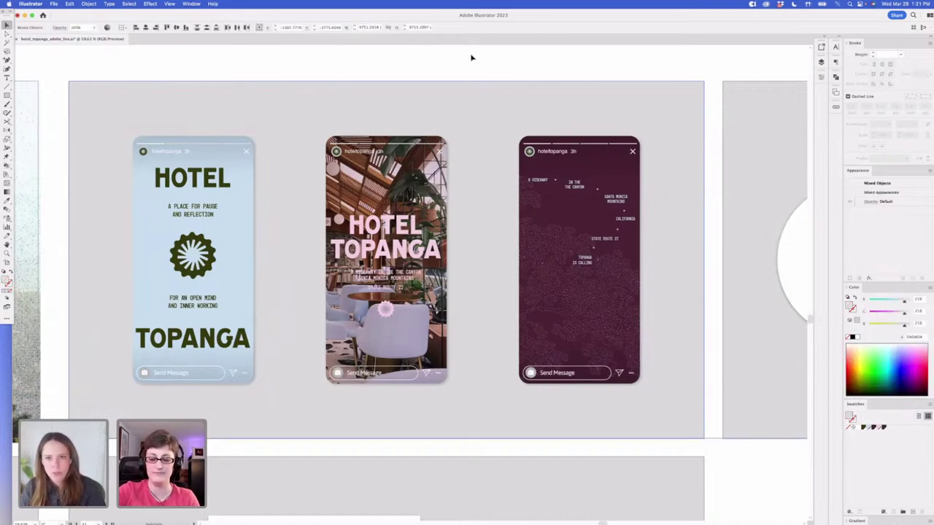
pyautogui.click(863, 428)
pyautogui.click(453, 71)
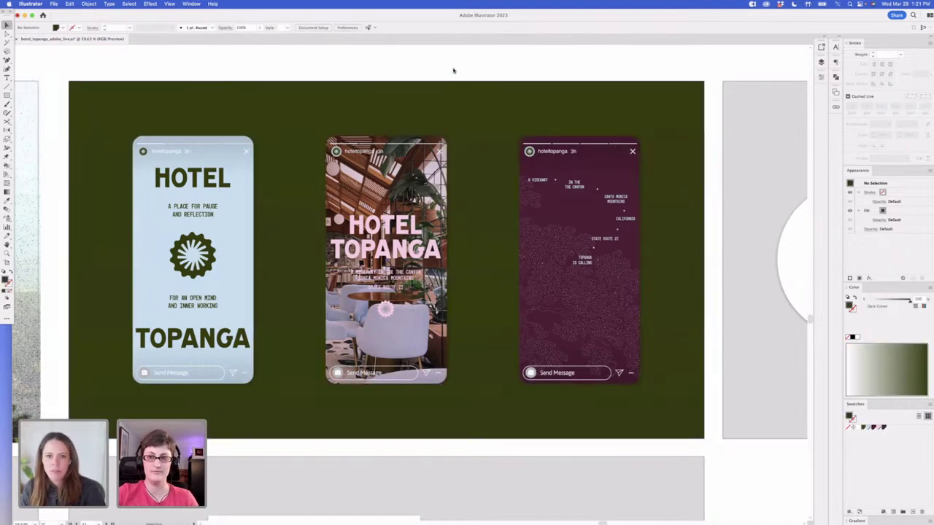
# Nudge the linked tree illustration inside the maroon story again to fine-tune its placement against the green background
pyautogui.scroll(-2, 453, 71)
pyautogui.moveTo(441, 73); pyautogui.dragTo(466, 100)
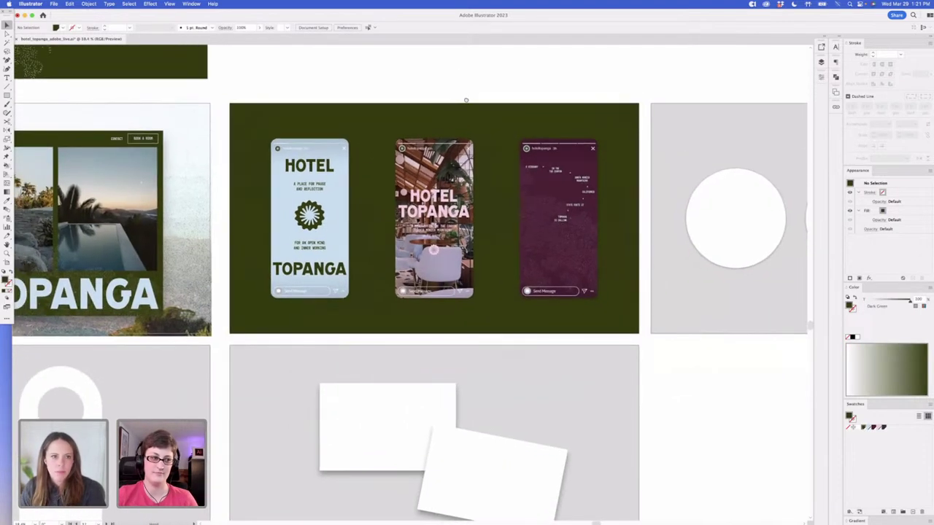
pyautogui.hscroll(2, 494, 92)
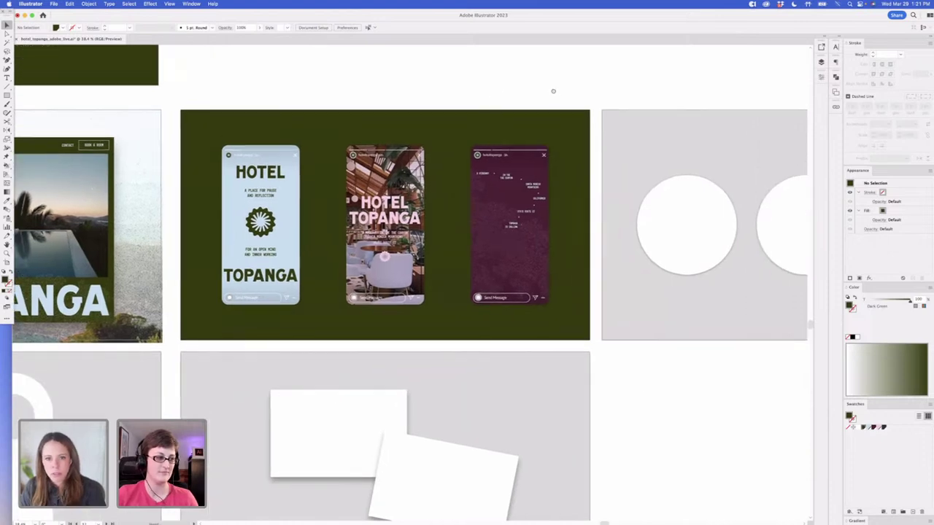
pyautogui.hscroll(2, 554, 90)
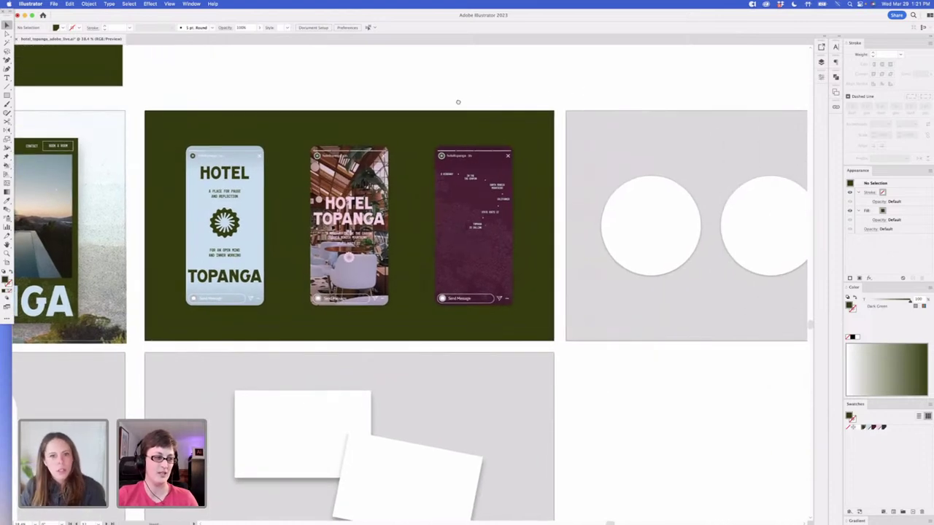
pyautogui.hscroll(-10, 455, 98)
pyautogui.hscroll(5, 399, 110)
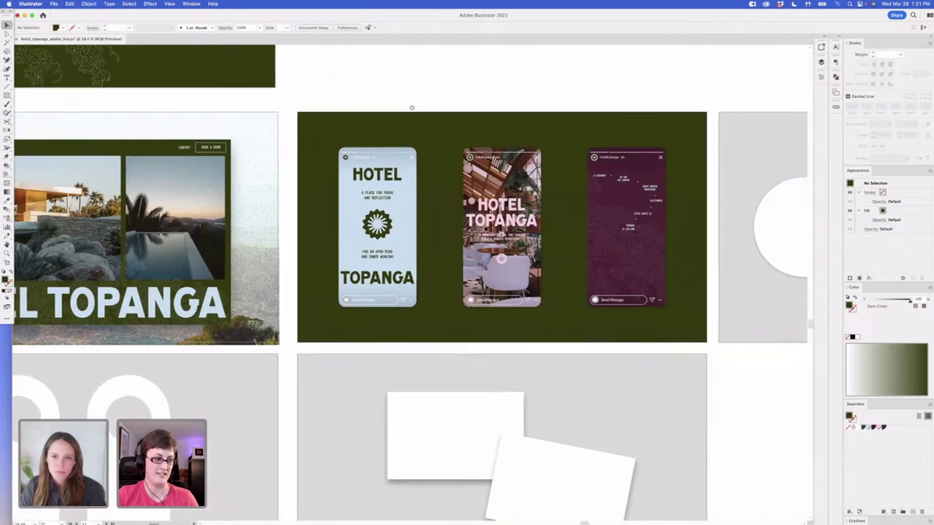
pyautogui.moveTo(411, 107); pyautogui.dragTo(352, 107)
pyautogui.press('a')
pyautogui.click(563, 273)
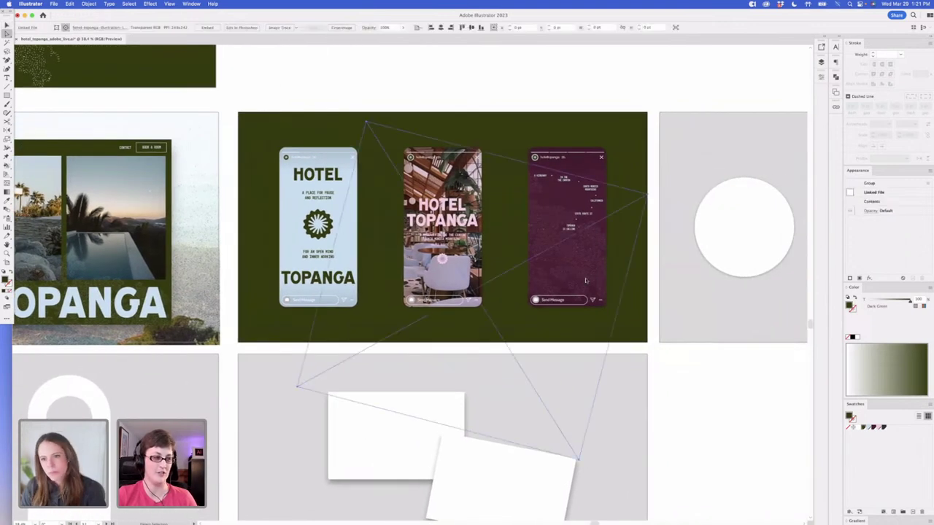
pyautogui.moveTo(593, 282); pyautogui.dragTo(591, 278)
pyautogui.press('v')
pyautogui.click(592, 100)
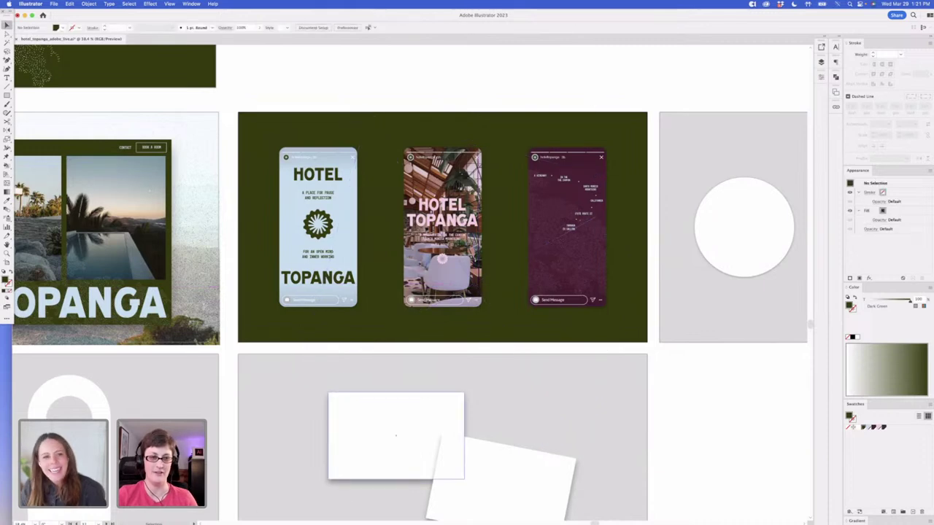
# Review the website, tote bag and poster mockups alongside the phone stories for consistency
pyautogui.moveTo(355, 522)
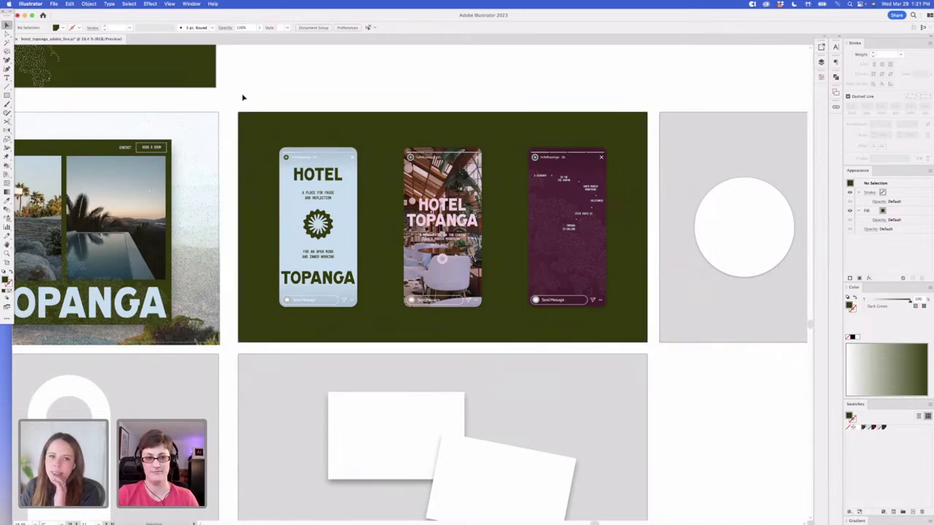
pyautogui.hscroll(-5, 243, 97)
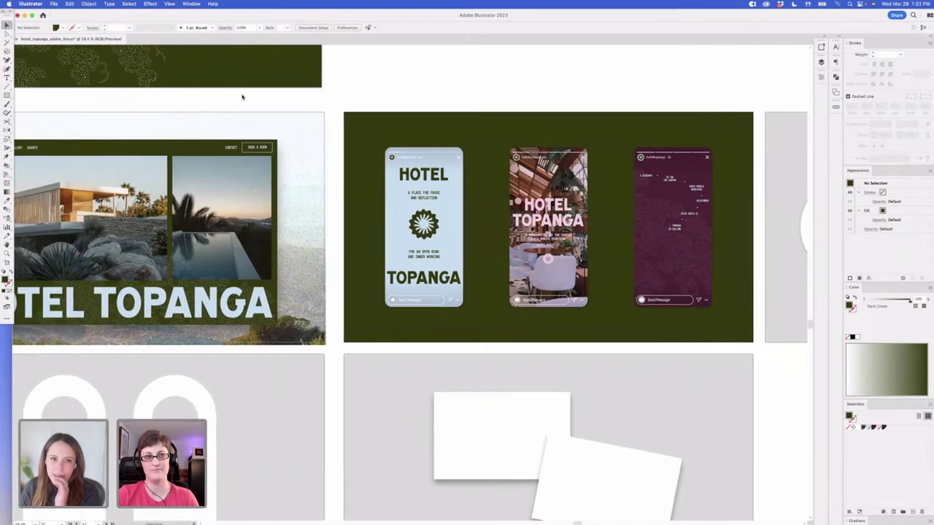
pyautogui.hscroll(-10, 243, 97)
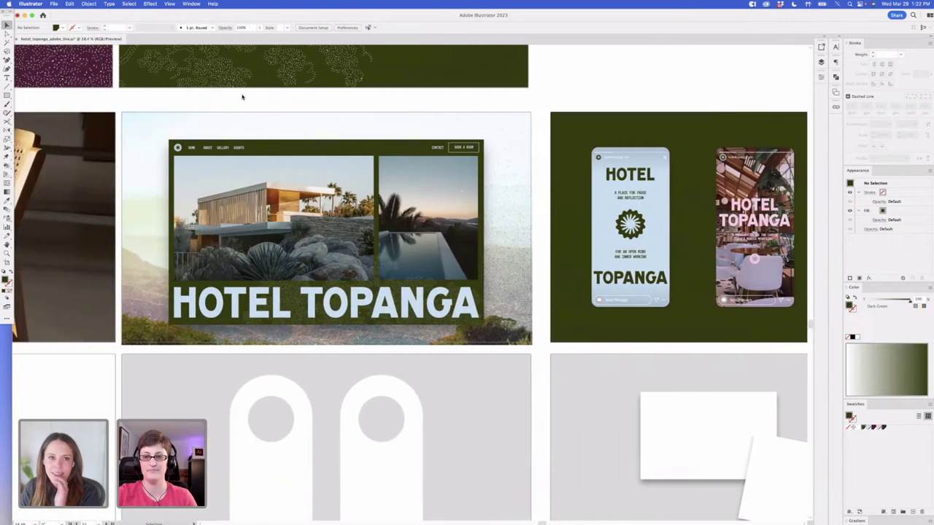
pyautogui.hscroll(-5, 243, 97)
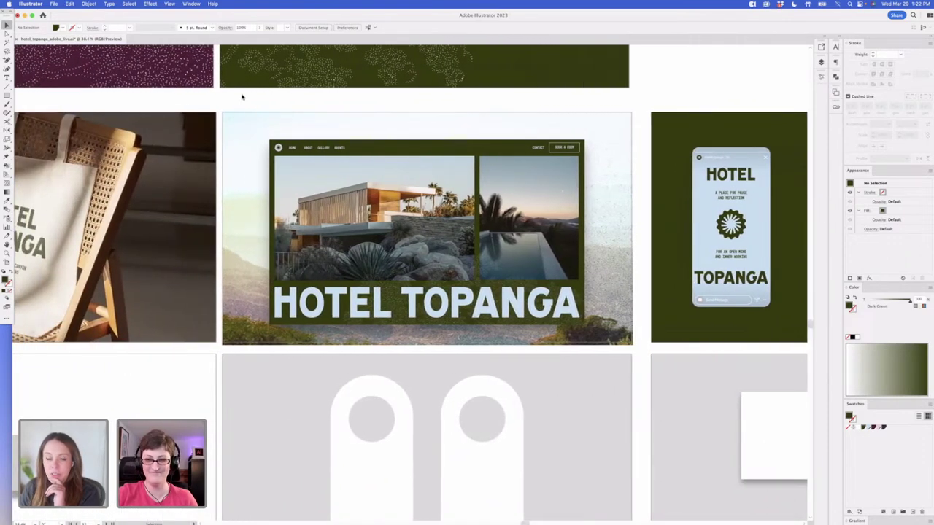
pyautogui.hscroll(-20, 243, 97)
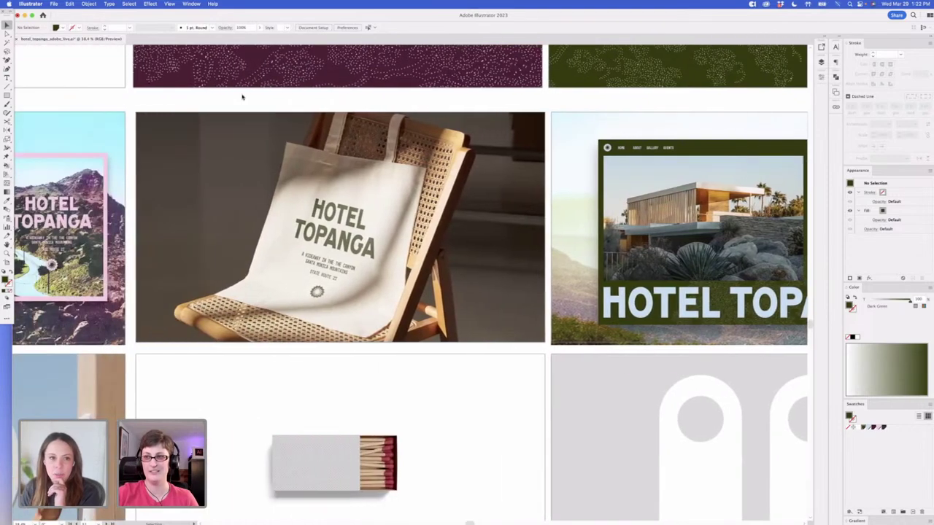
pyautogui.hscroll(-5, 243, 97)
pyautogui.hscroll(16, 242, 97)
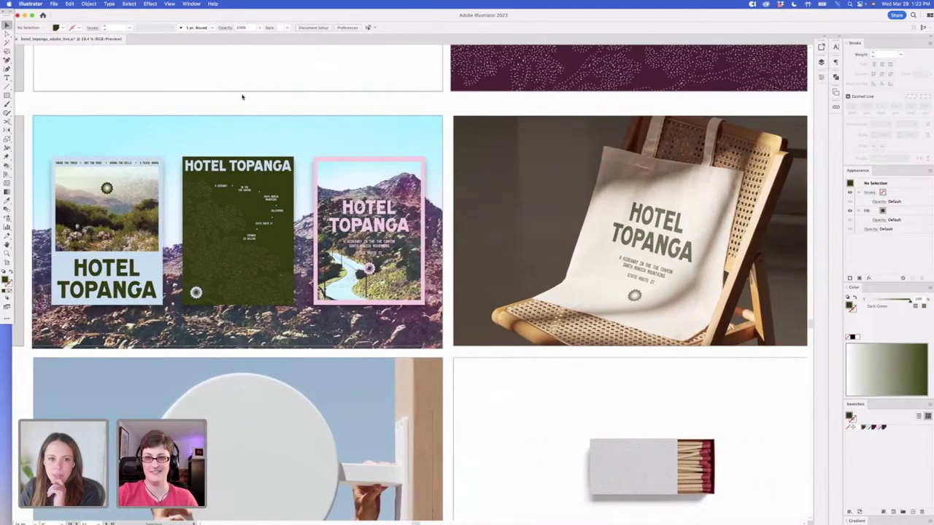
pyautogui.hscroll(20, 243, 97)
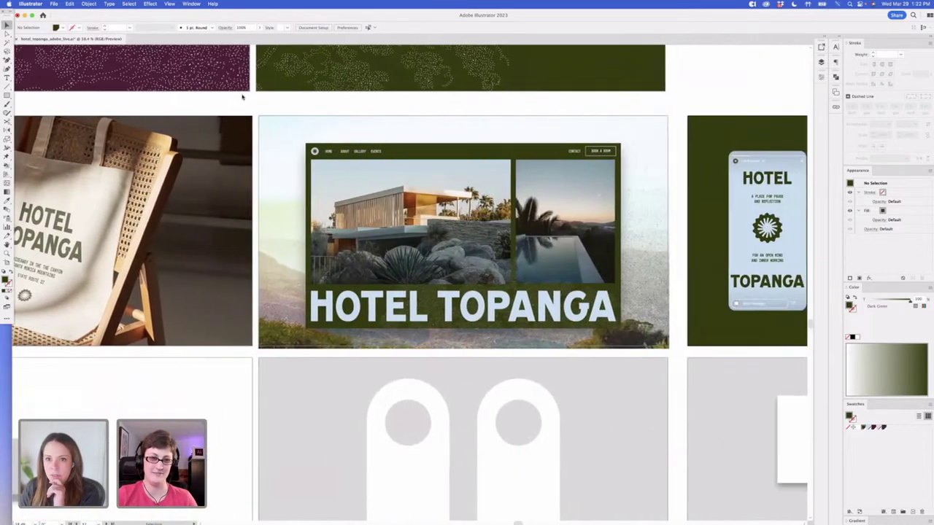
pyautogui.hscroll(11, 243, 97)
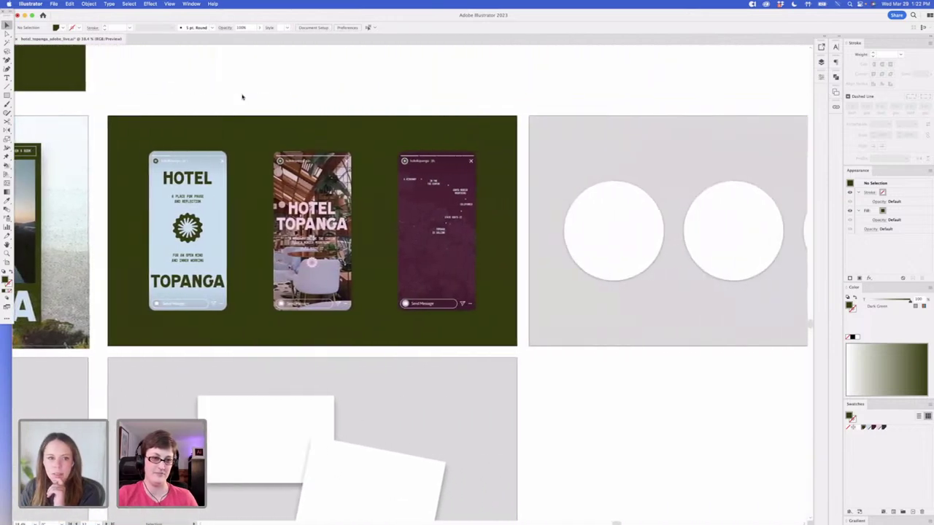
# Fill the three white circles on the grey artboard with maroon, light blue and dark green, in that order
pyautogui.hscroll(3, 566, 105)
pyautogui.moveTo(530, 107); pyautogui.dragTo(394, 100)
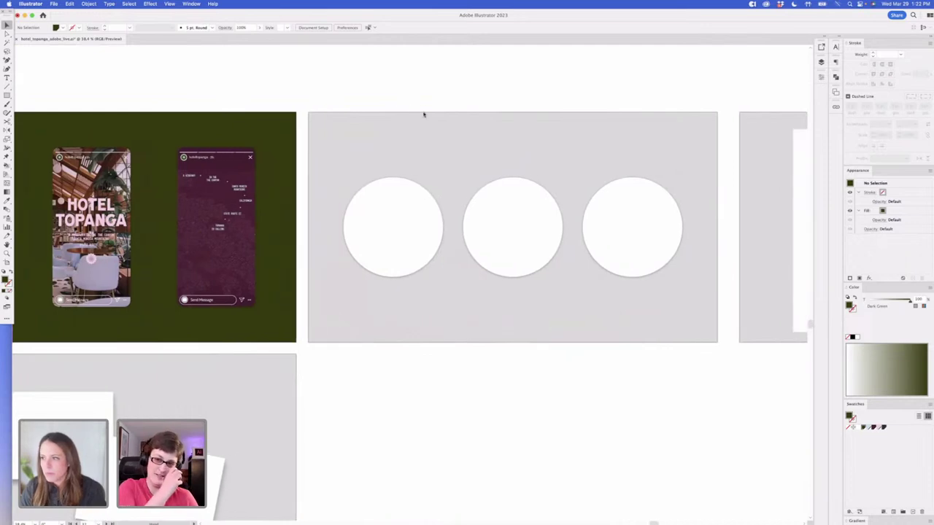
pyautogui.click(398, 255)
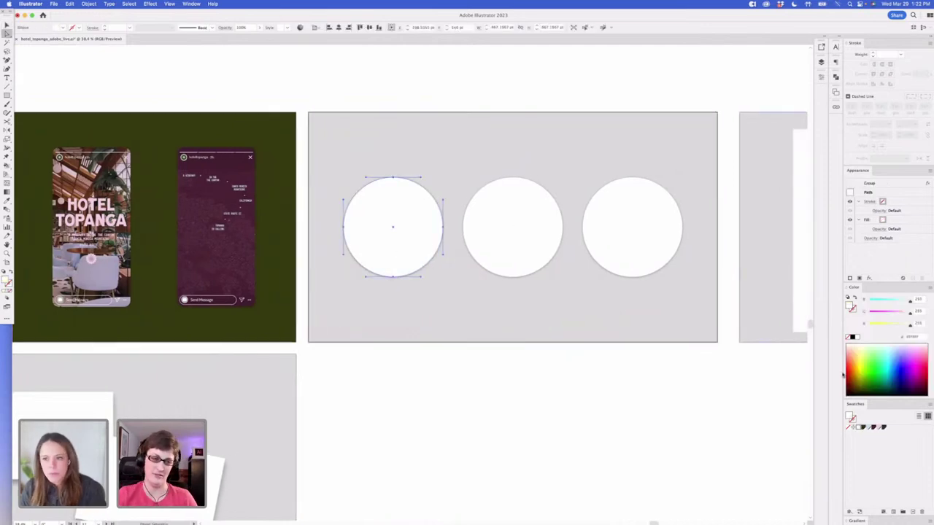
pyautogui.click(876, 427)
pyautogui.click(537, 211)
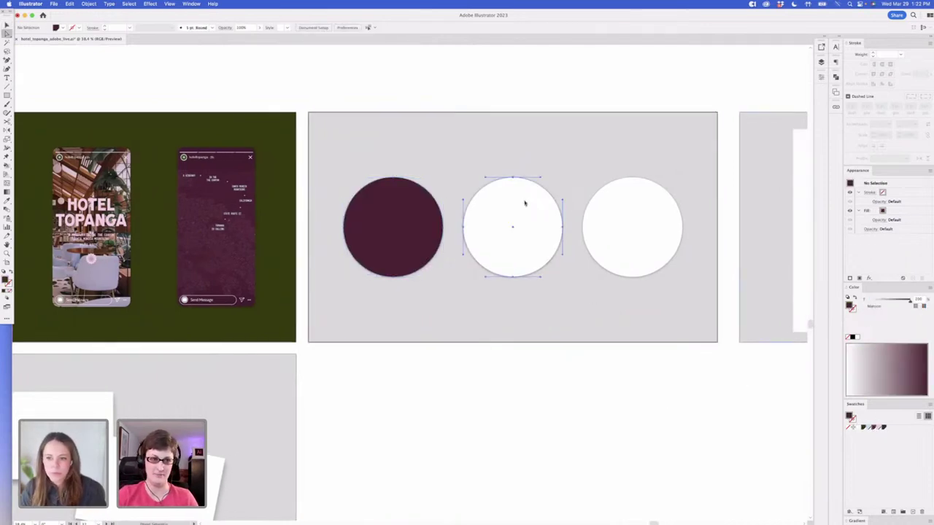
pyautogui.click(868, 429)
pyautogui.click(632, 242)
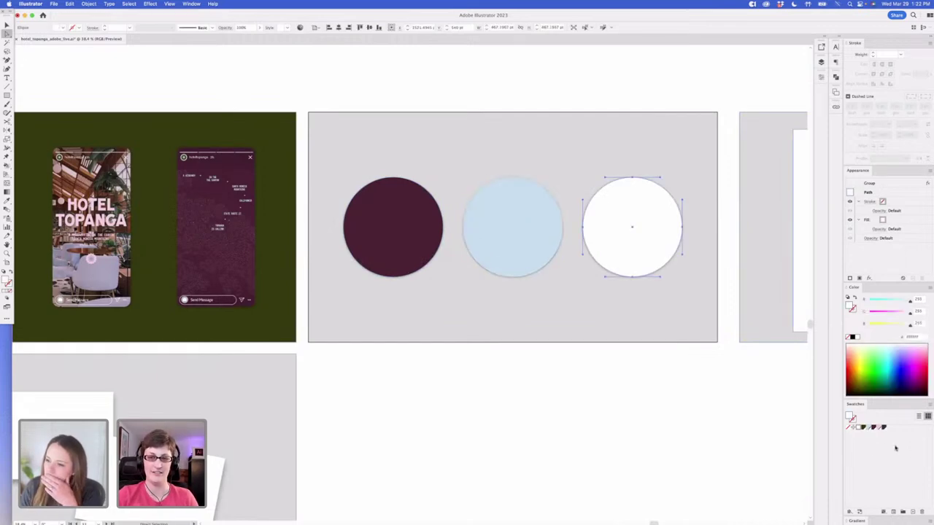
pyautogui.click(860, 428)
pyautogui.click(698, 405)
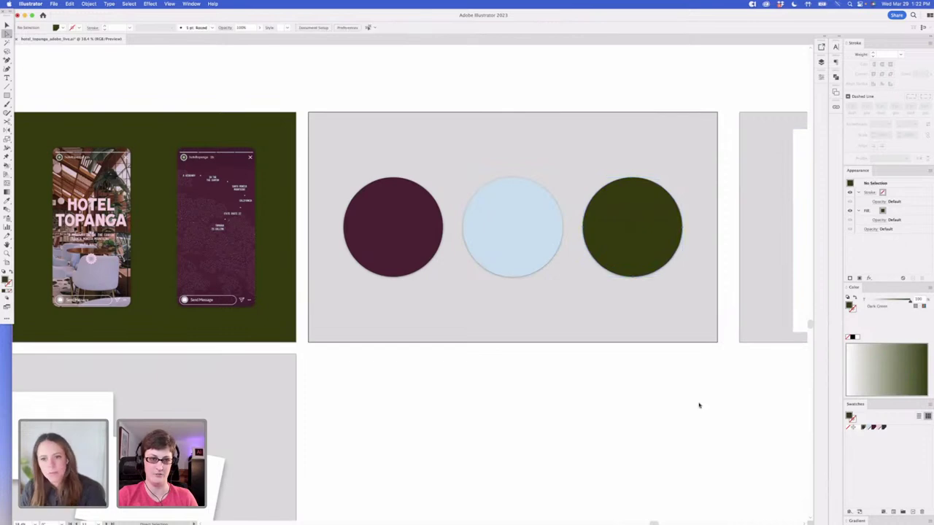
pyautogui.hscroll(-3, 511, 392)
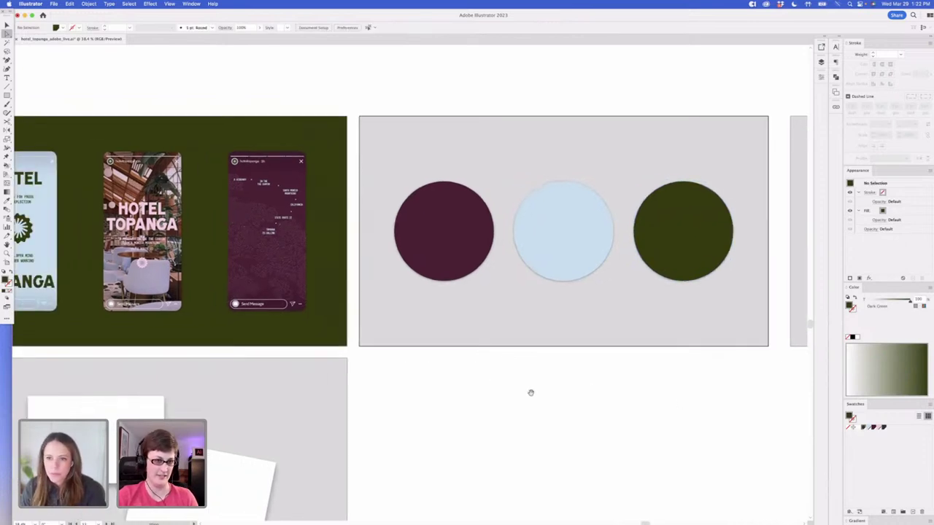
pyautogui.hscroll(-1, 532, 386)
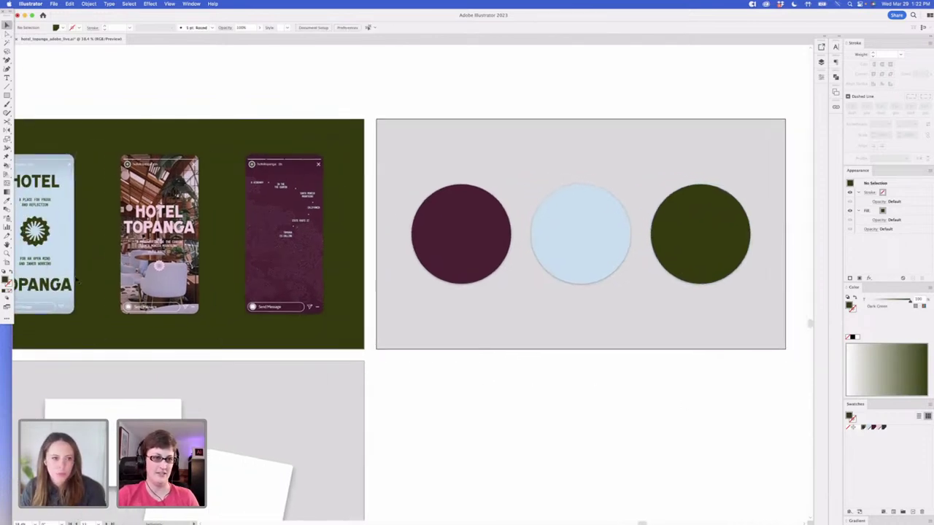
pyautogui.click(43, 247)
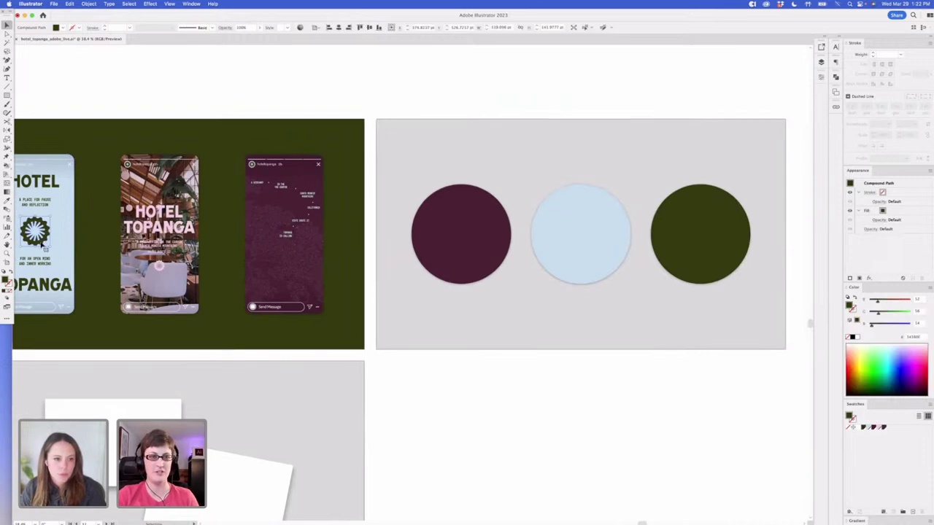
pyautogui.moveTo(102, 262); pyautogui.dragTo(223, 277)
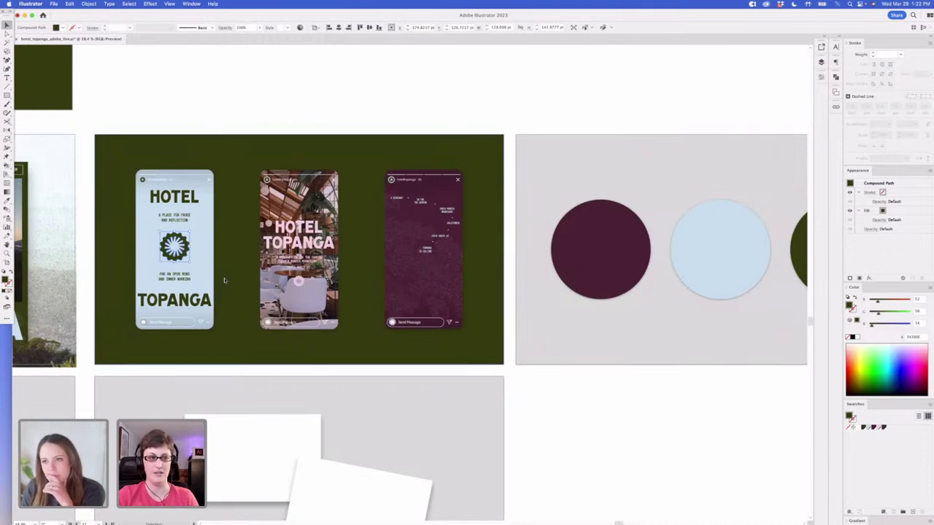
pyautogui.click(596, 119)
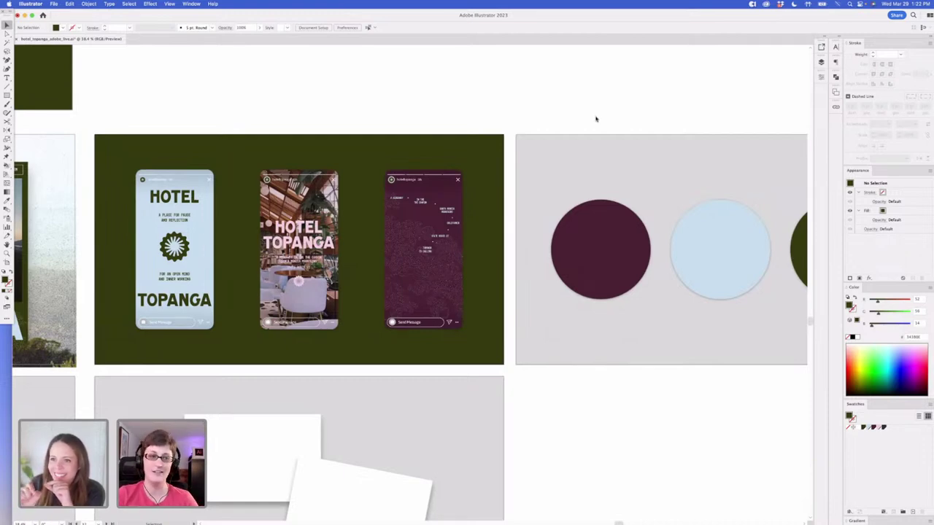
pyautogui.hscroll(-2, 328, 106)
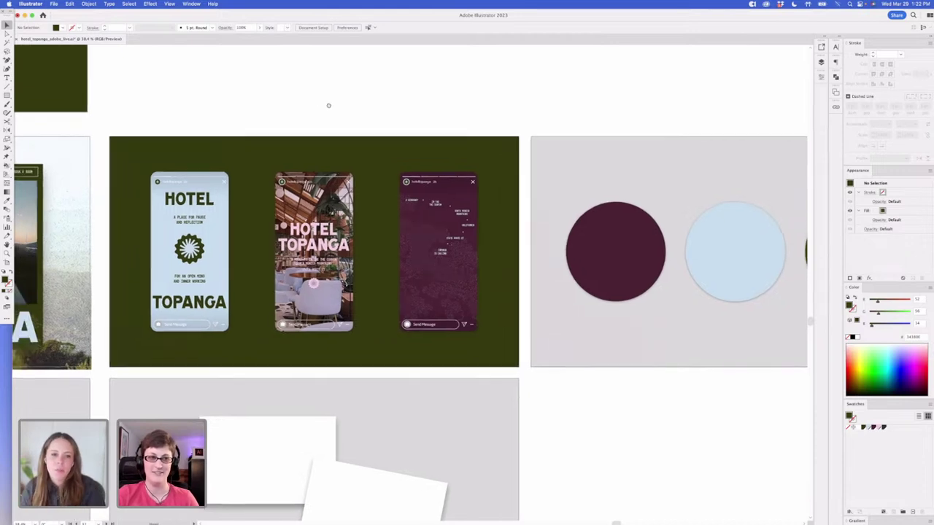
# Copy the green flower emblem from the light blue phone story onto the maroon circle
pyautogui.scroll(1, 471, 116)
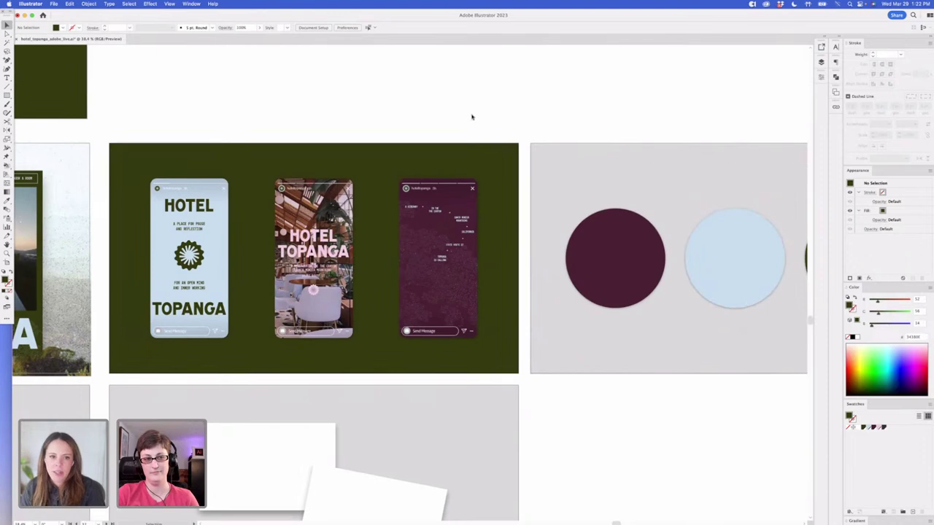
pyautogui.hscroll(1, 482, 126)
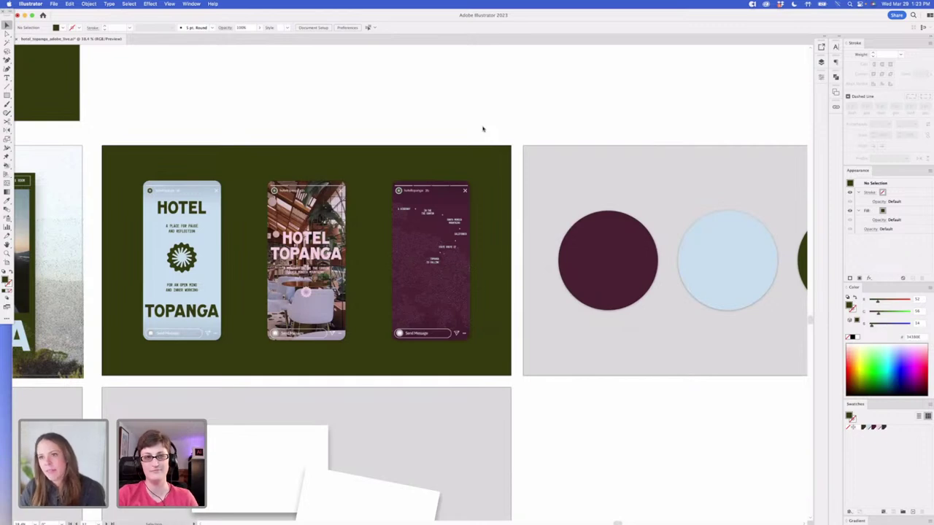
pyautogui.hscroll(4, 540, 128)
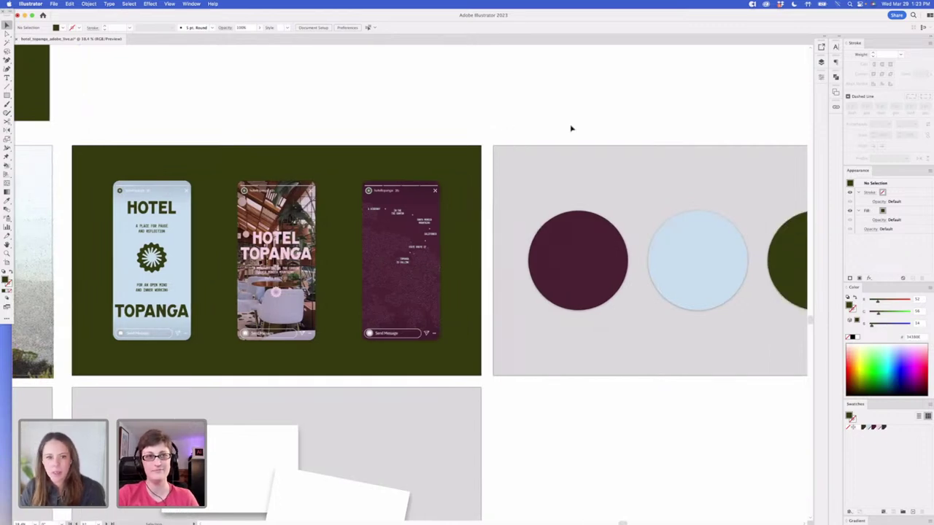
pyautogui.hscroll(6, 571, 129)
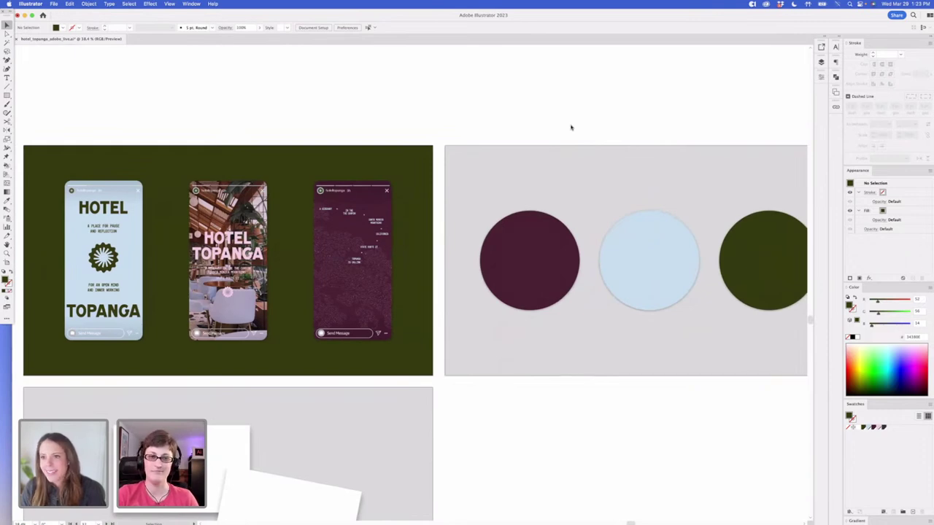
pyautogui.hscroll(6, 571, 128)
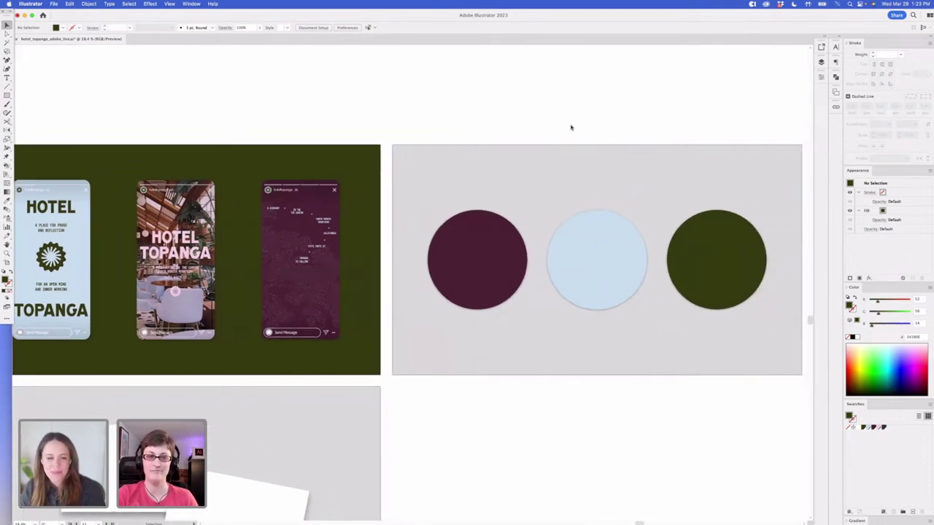
pyautogui.hscroll(-9, 571, 128)
pyautogui.moveTo(202, 102); pyautogui.dragTo(414, 109)
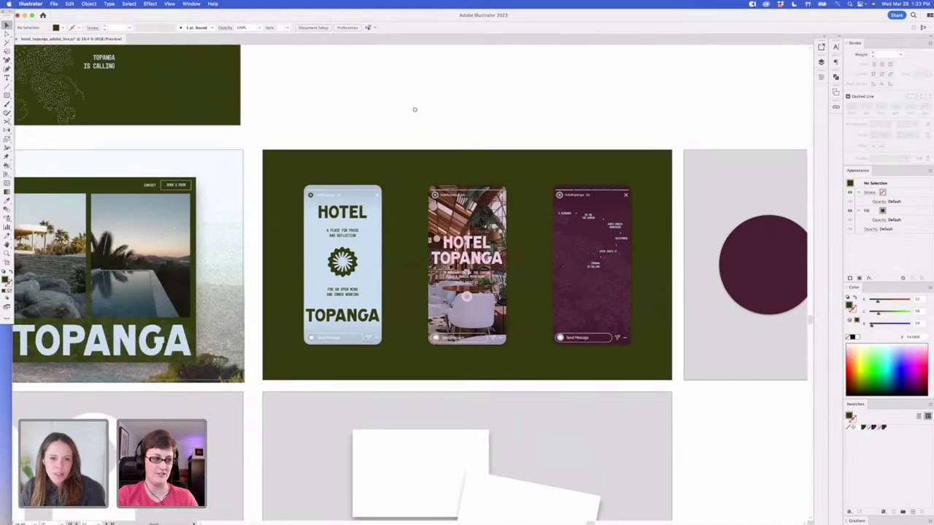
pyautogui.hscroll(20, 414, 110)
pyautogui.click(88, 255)
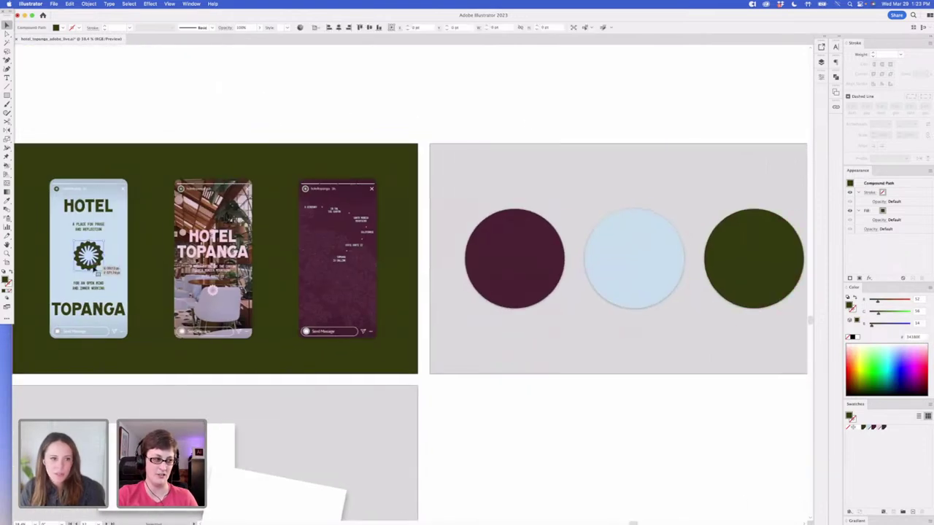
pyautogui.moveTo(103, 264); pyautogui.dragTo(523, 268)
# Recolour the copied flower emblem on the maroon circle with the Sky Blue swatch and adjust its size slightly
pyautogui.click(868, 427)
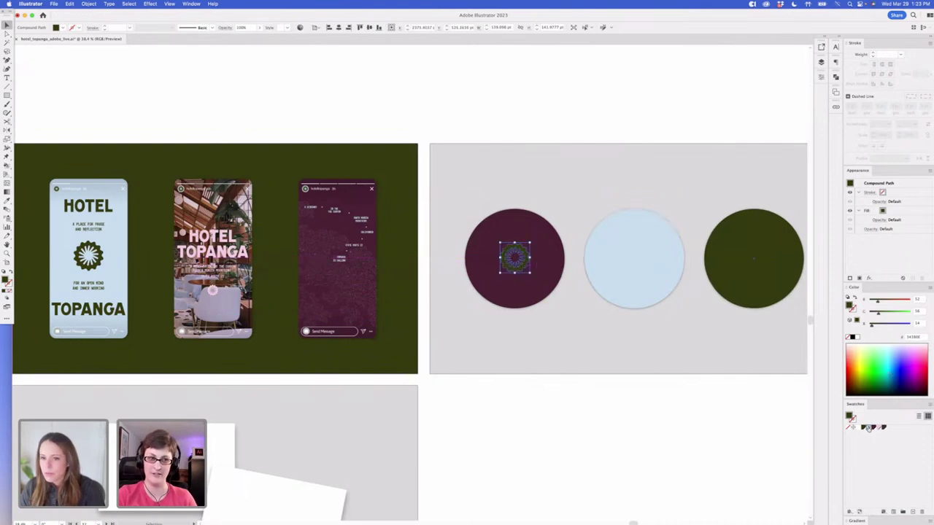
pyautogui.moveTo(530, 243)
pyautogui.mouseDown()
pyautogui.moveTo(538, 243)
pyautogui.moveTo(523, 249)
pyautogui.moveTo(532, 243)
pyautogui.mouseUp()
pyautogui.click(669, 431)
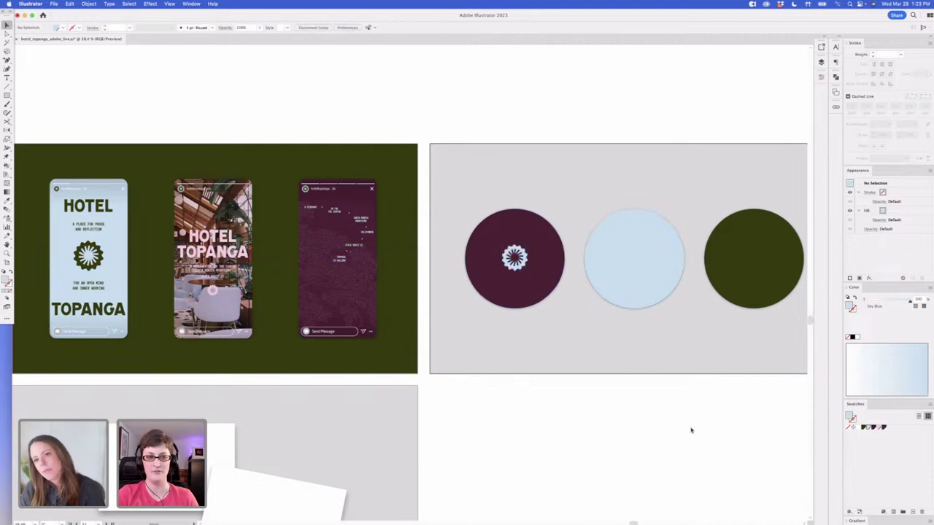
# Align the light blue flower emblem to the centre of the maroon circle
pyautogui.moveTo(690, 431); pyautogui.dragTo(675, 431)
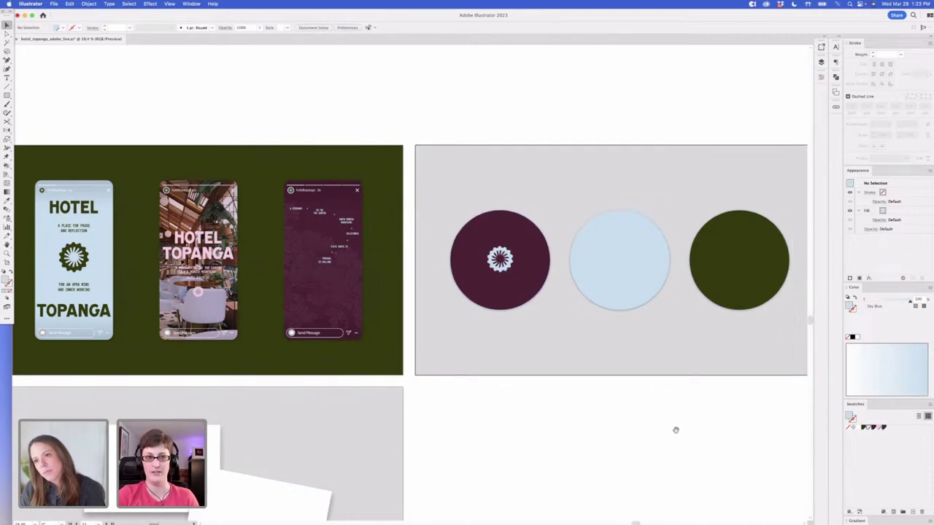
pyautogui.click(506, 259)
pyautogui.keyDown('shift'); pyautogui.click(520, 241); pyautogui.keyUp('shift')
pyautogui.press('super+shift+a')
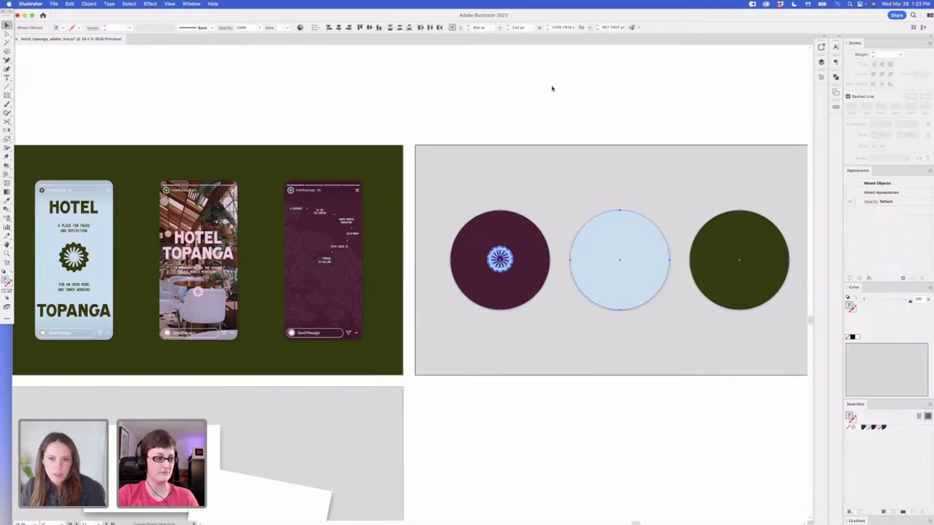
pyautogui.hscroll(-3, 268, 142)
pyautogui.hscroll(6, 268, 141)
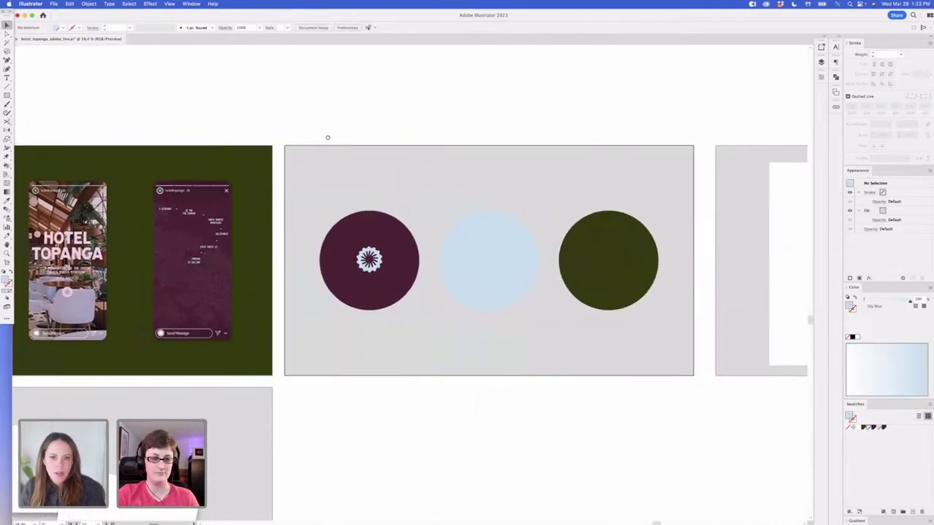
pyautogui.click(365, 259)
pyautogui.keyDown('shift'); pyautogui.click(396, 247); pyautogui.keyUp('shift')
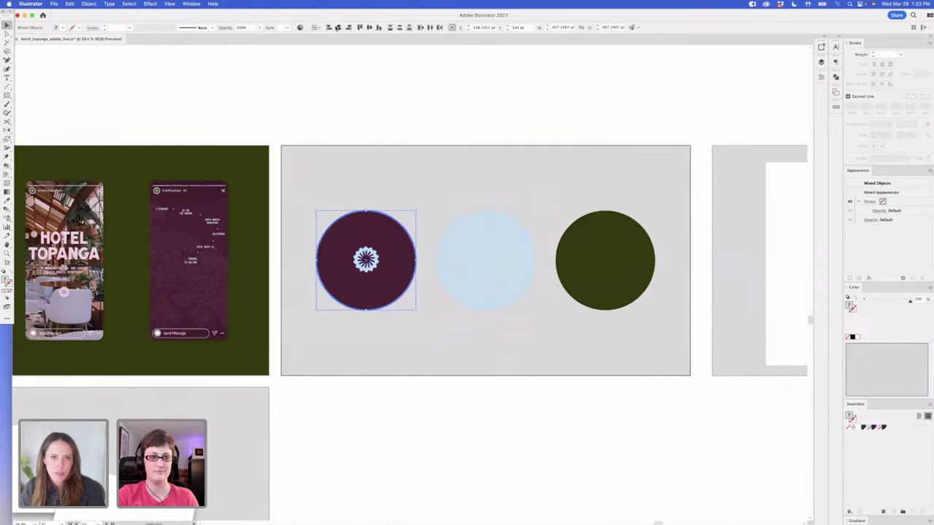
pyautogui.click(368, 27)
pyautogui.click(426, 104)
# Draw a circle about 198 pt wide centred on the flower emblem, with a Sky Blue outline and no fill
pyautogui.hscroll(-4, 396, 128)
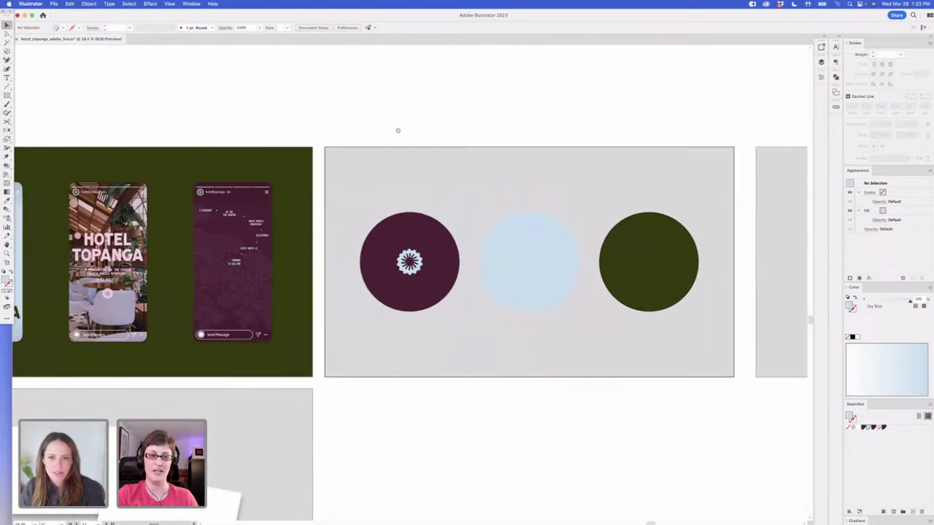
pyautogui.hscroll(3, 493, 133)
pyautogui.hscroll(-5, 433, 131)
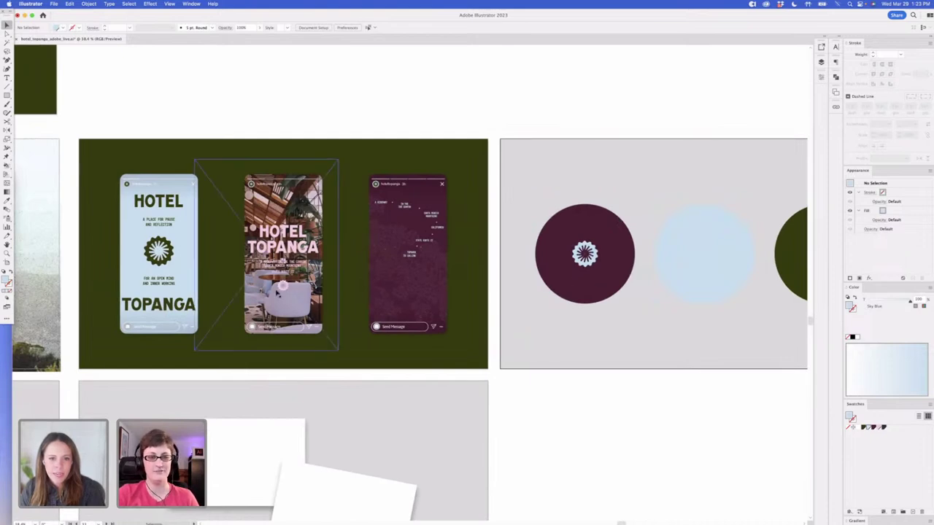
pyautogui.hscroll(6, 542, 89)
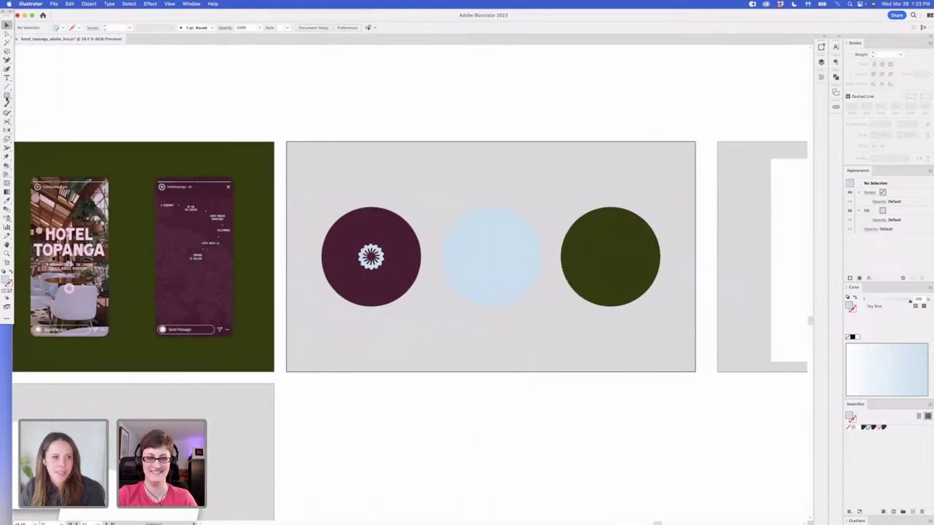
pyautogui.moveTo(6, 95); pyautogui.dragTo(54, 138)
pyautogui.moveTo(371, 256); pyautogui.dragTo(392, 235)
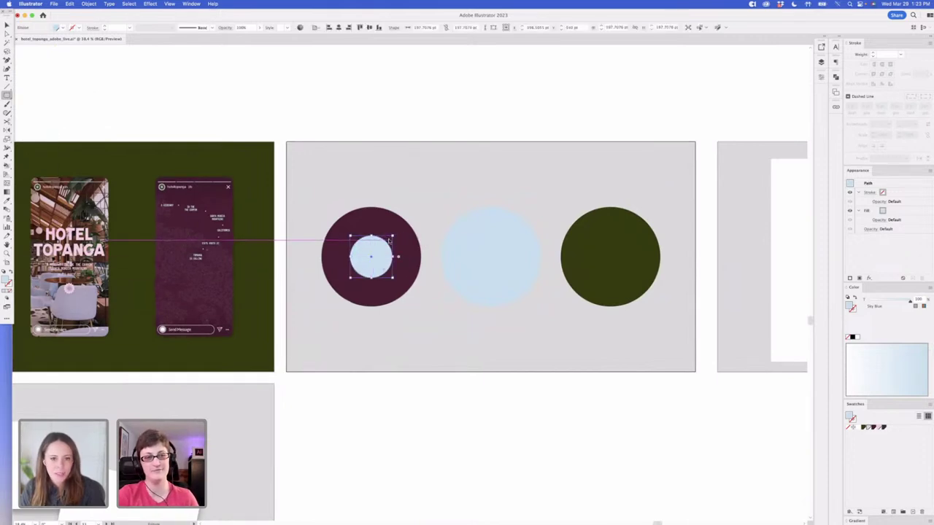
pyautogui.hotkey('shift', 'x')
pyautogui.click(399, 128)
# Copy the "UNDER THE TREES" tagline from the earlier brand artboards and place the copy above the artboard with the three circles
pyautogui.moveTo(271, 121); pyautogui.dragTo(427, 133)
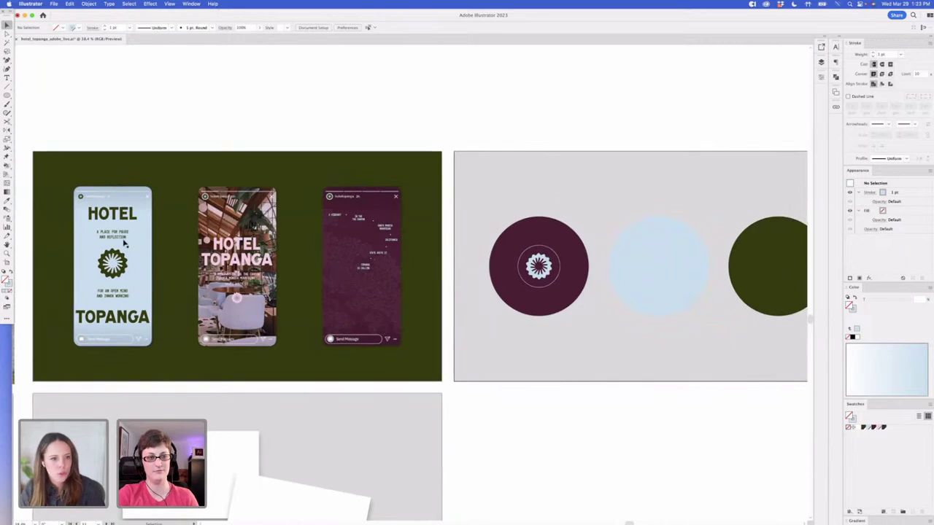
pyautogui.moveTo(191, 134); pyautogui.dragTo(431, 272)
pyautogui.hscroll(-15, 250, 188)
pyautogui.scroll(8, 250, 187)
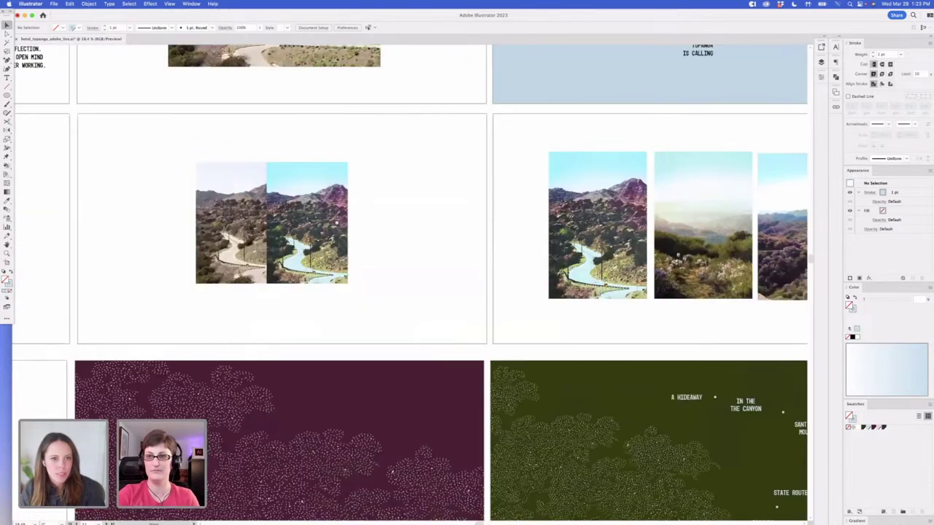
pyautogui.click(225, 212)
pyautogui.click(232, 151)
pyautogui.moveTo(315, 286); pyautogui.dragTo(95, 153)
pyautogui.moveTo(380, 493); pyautogui.dragTo(153, 355)
pyautogui.scroll(-10, 298, 243)
pyautogui.hscroll(20, 299, 244)
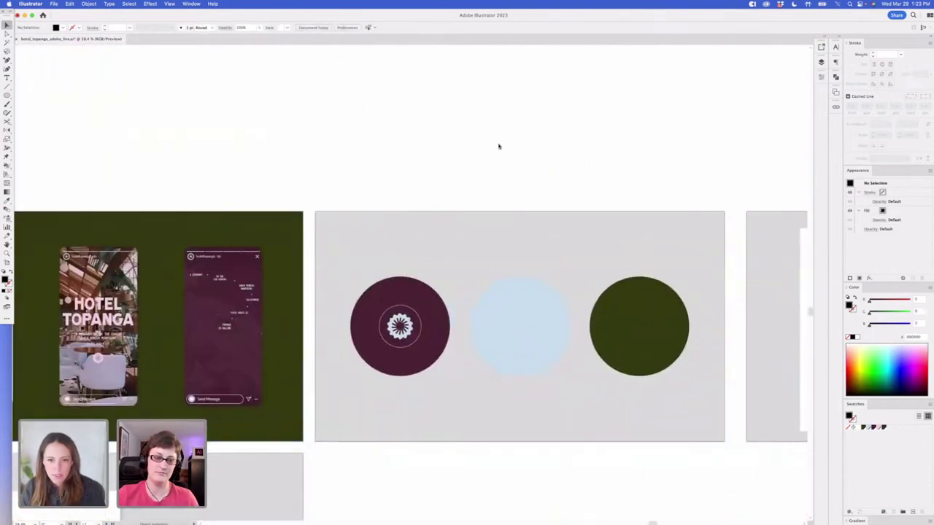
pyautogui.press('super+v')
pyautogui.moveTo(414, 275); pyautogui.dragTo(441, 166)
# Recolour the pasted tagline by sampling the fill of the light blue circle
pyautogui.press('i')
pyautogui.click(537, 335)
pyautogui.press('v')
# Remove the line breaks in the tagline so it runs on a single line, and select all of its text
pyautogui.doubleClick(424, 175)
pyautogui.press('BackSpace')
pyautogui.moveTo(434, 170)
pyautogui.mouseDown()
pyautogui.moveTo(392, 170)
pyautogui.moveTo(416, 170)
pyautogui.mouseUp()
pyautogui.press('Left')
pyautogui.press('BackSpace')
pyautogui.click(416, 172)
pyautogui.press('BackSpace')
pyautogui.press('super+a')
# Set "UNDER THE TREES. OFF THE ROAD. AMONG THE HILLS. A PLACE ABOVE." as path text along the outlined circle around the flower emblem
pyautogui.click(6, 25)
pyautogui.click(147, 96)
pyautogui.moveTo(6, 77); pyautogui.dragTo(43, 94)
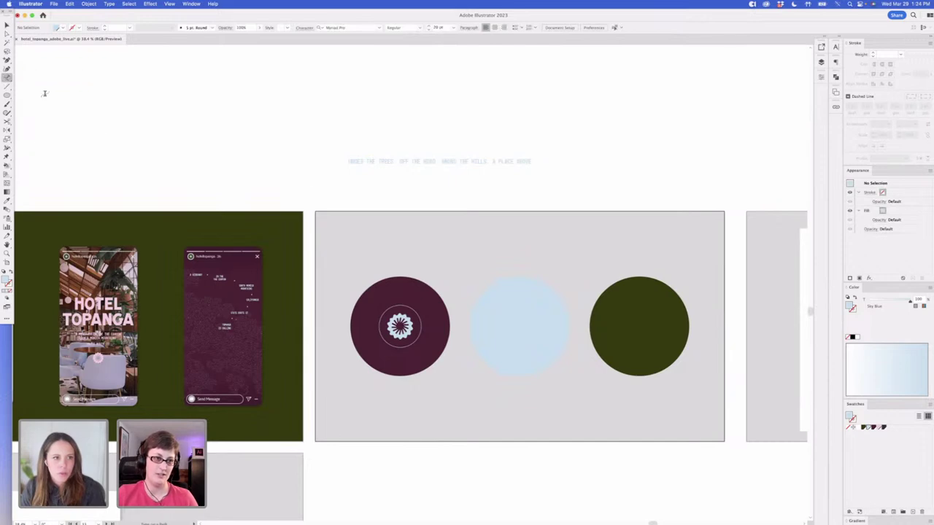
pyautogui.click(397, 304)
pyautogui.write('UNDER THE TREES. OFF THE ROAD. AMONG THE HILLS. A PLACE APART')
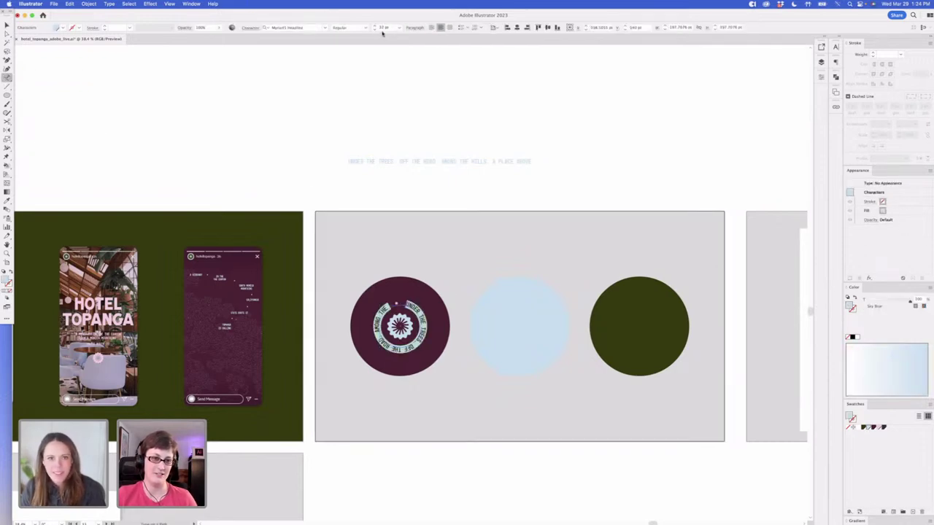
# Reduce the font size of the circular tagline until the whole sentence fits around the flower emblem
pyautogui.click(373, 29)
pyautogui.click(374, 30)
pyautogui.click(374, 30)
pyautogui.click(374, 30)
pyautogui.click(374, 30)
pyautogui.click(374, 30)
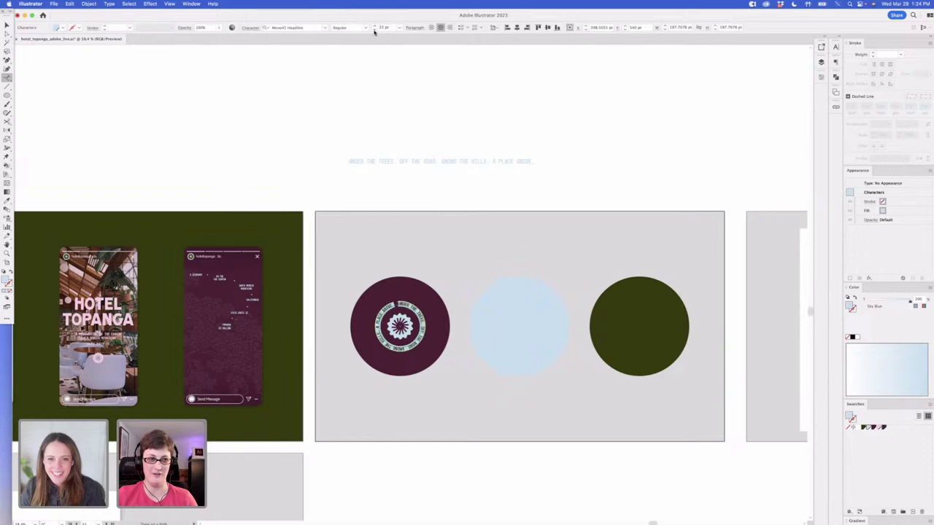
pyautogui.click(7, 27)
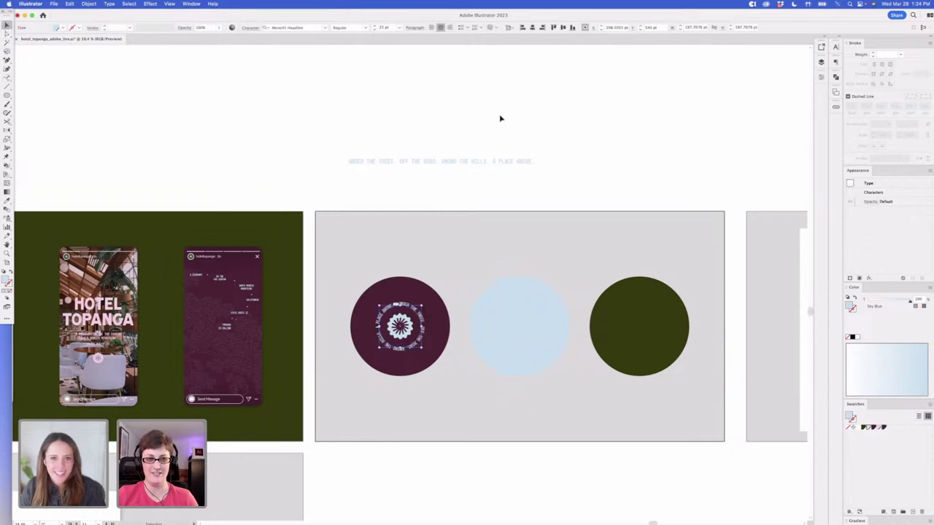
pyautogui.click(467, 161)
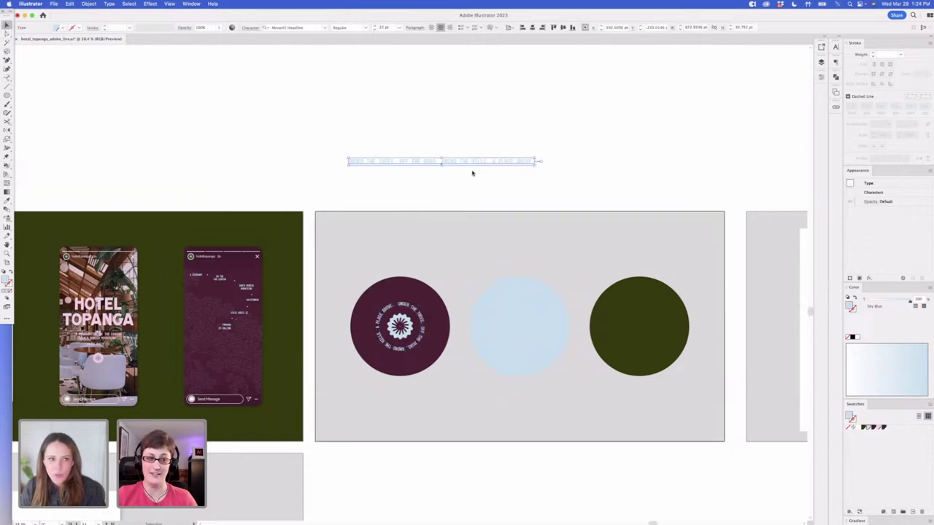
# Draw a practice circle about 284 pt wide beside the straight tagline and try to start type on it
pyautogui.moveTo(438, 337)
pyautogui.mouseDown()
pyautogui.moveTo(316, 148)
pyautogui.moveTo(330, 115)
pyautogui.mouseUp()
pyautogui.click(7, 96)
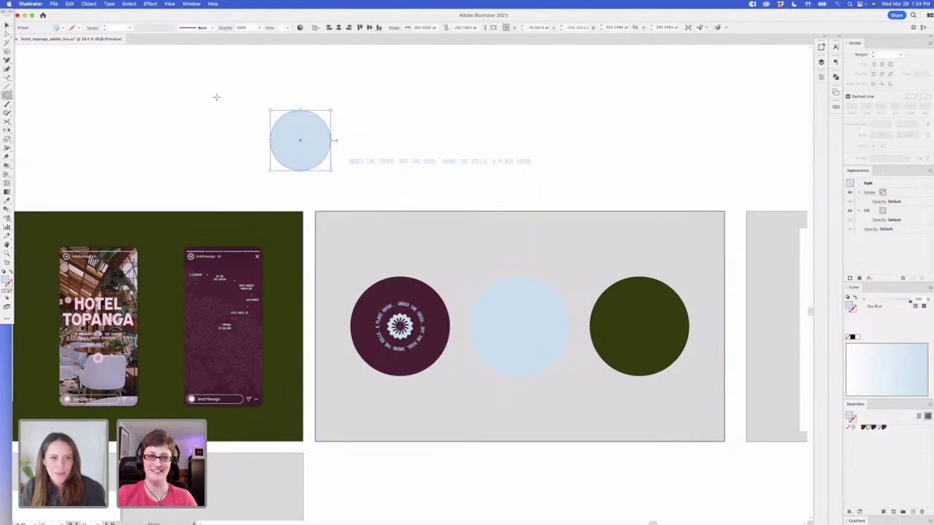
pyautogui.click(8, 78)
pyautogui.click(41, 84)
pyautogui.click(292, 115)
pyautogui.press('super+z')
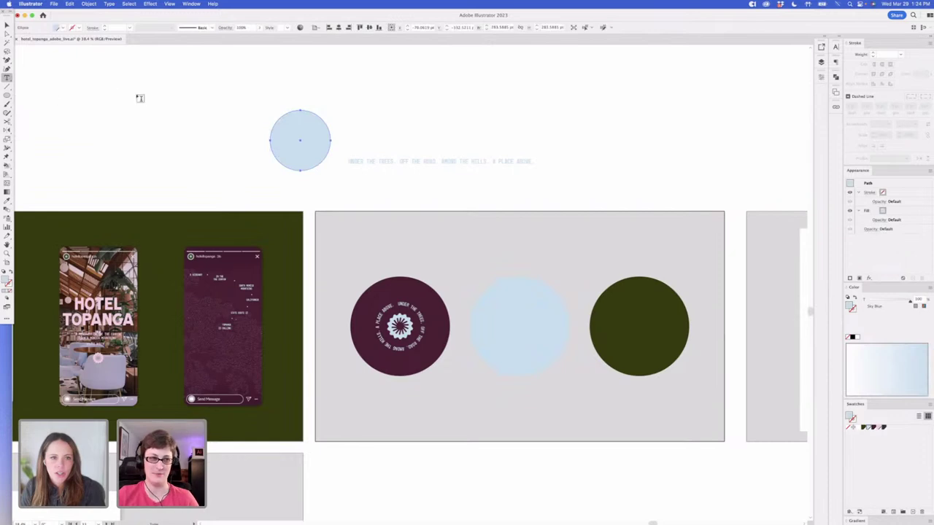
# Swap the practice circle's fill and stroke so that only its light blue outline is drawn
pyautogui.click(8, 25)
pyautogui.hotkey('shift', 'x')
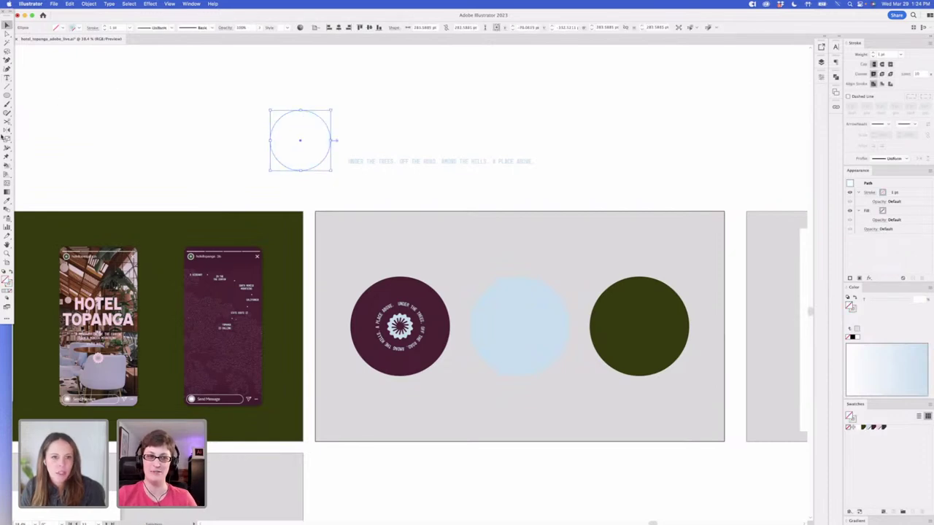
pyautogui.click(402, 115)
pyautogui.click(314, 119)
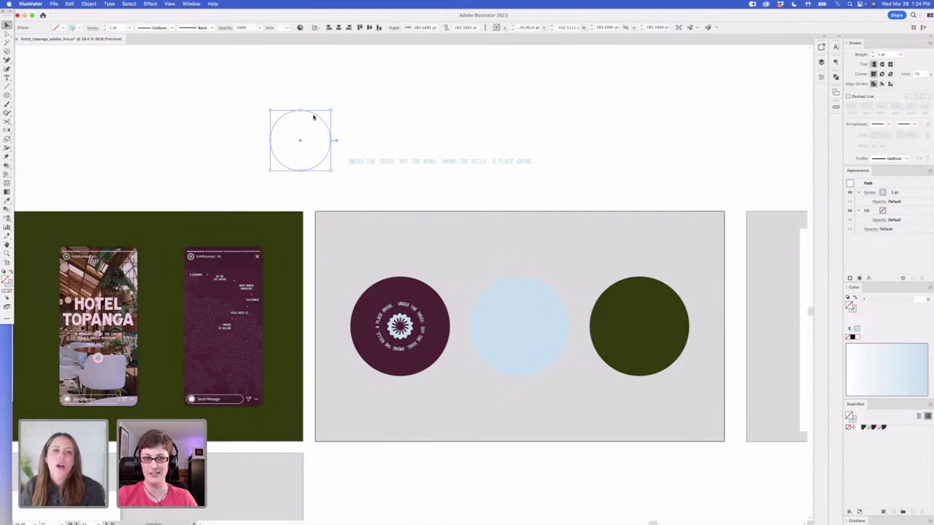
pyautogui.click(386, 109)
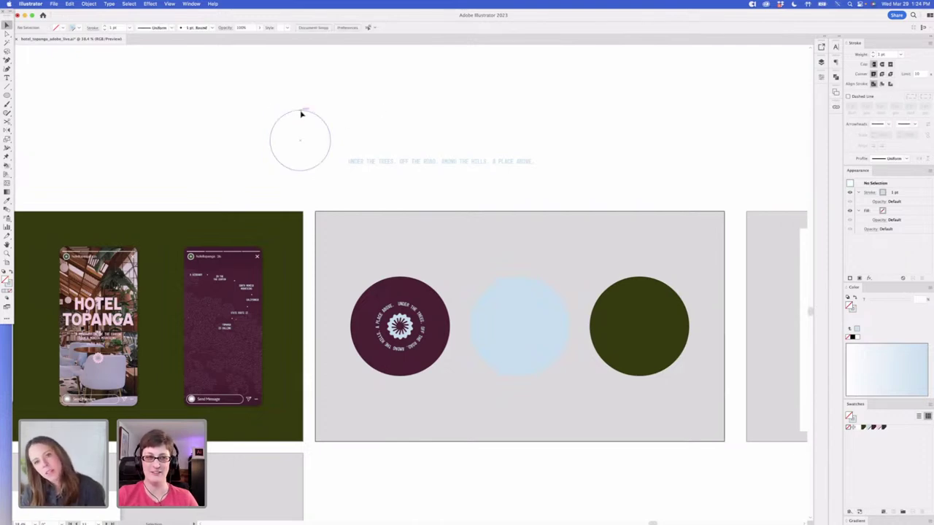
# Delete the outlined practice circle beside the straight tagline
pyautogui.click(307, 121)
pyautogui.click(354, 113)
pyautogui.click(325, 124)
pyautogui.click(321, 140)
pyautogui.click(304, 135)
pyautogui.press('Delete')
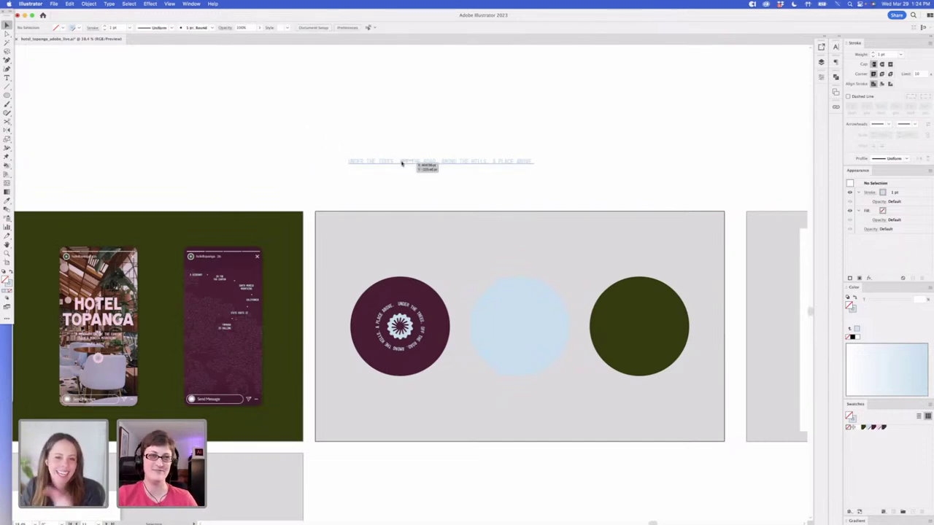
# Try an Arch warp with a 72% horizontal bend on the straight tagline above the artboard
pyautogui.click(401, 164)
pyautogui.click(149, 3)
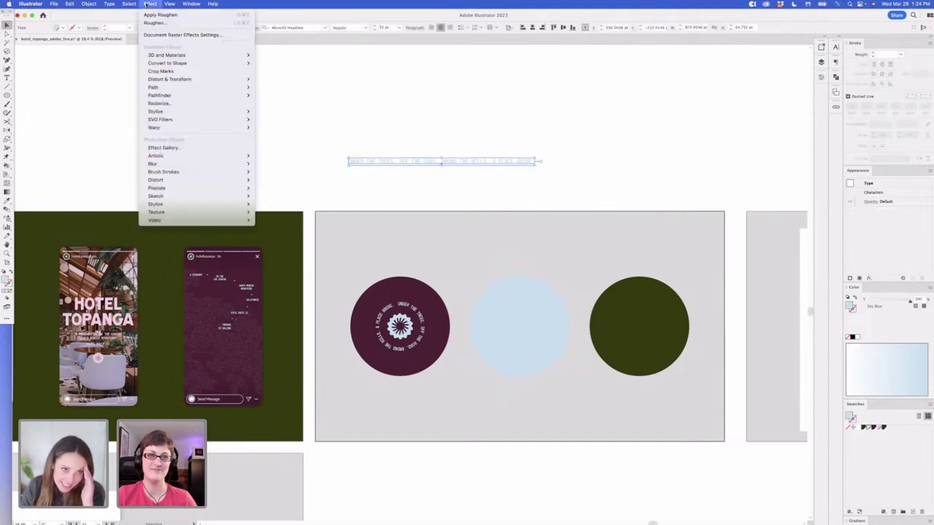
pyautogui.moveTo(186, 64)
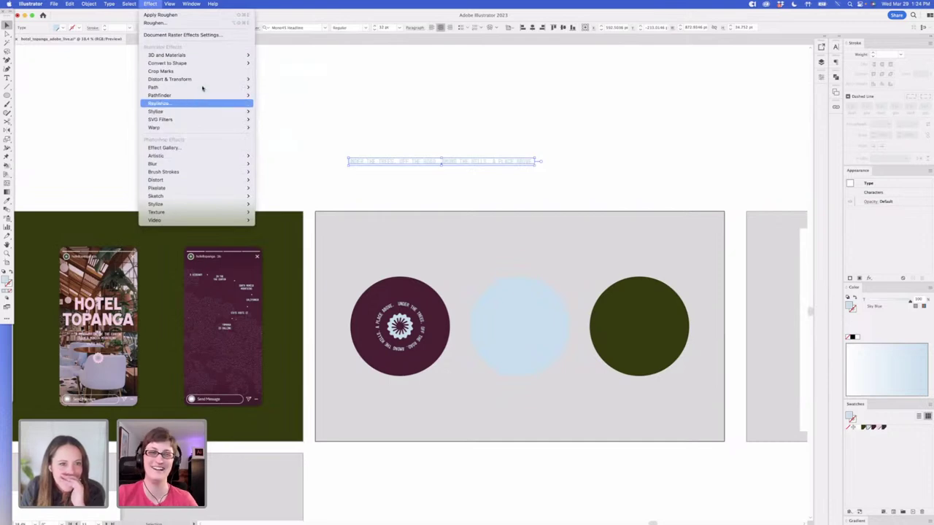
pyautogui.moveTo(208, 129)
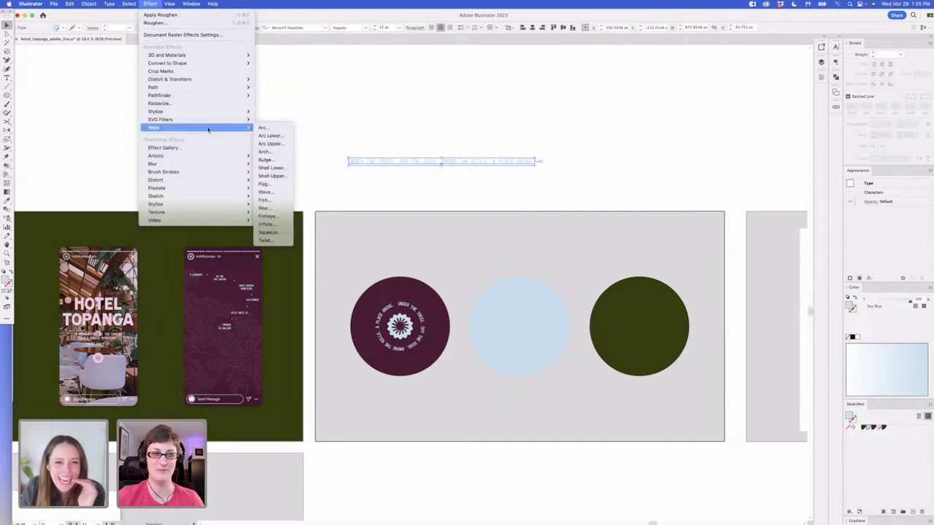
pyautogui.click(271, 152)
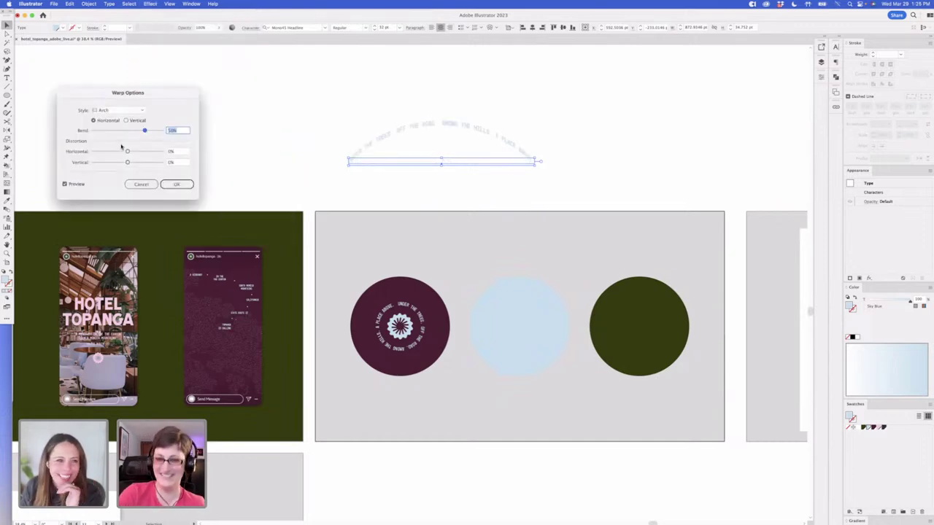
pyautogui.moveTo(145, 130); pyautogui.dragTo(153, 130)
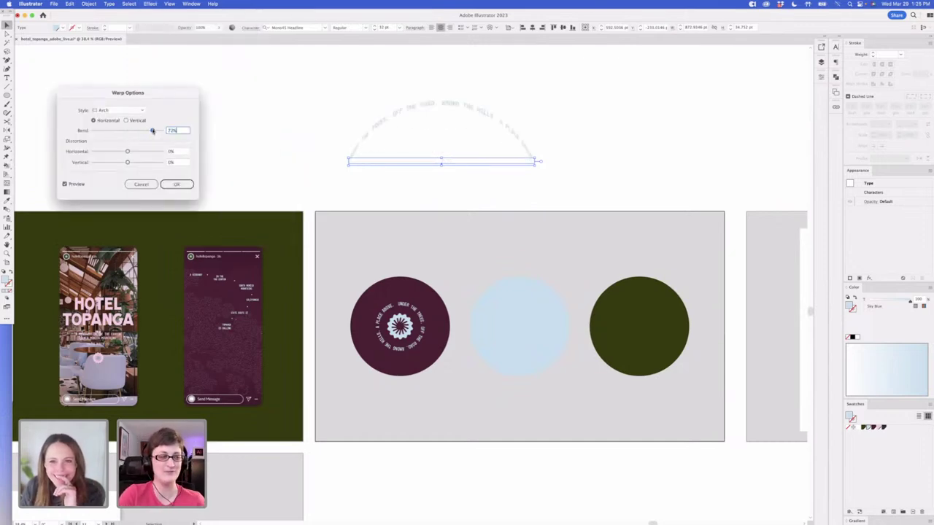
pyautogui.click(140, 183)
pyautogui.click(535, 130)
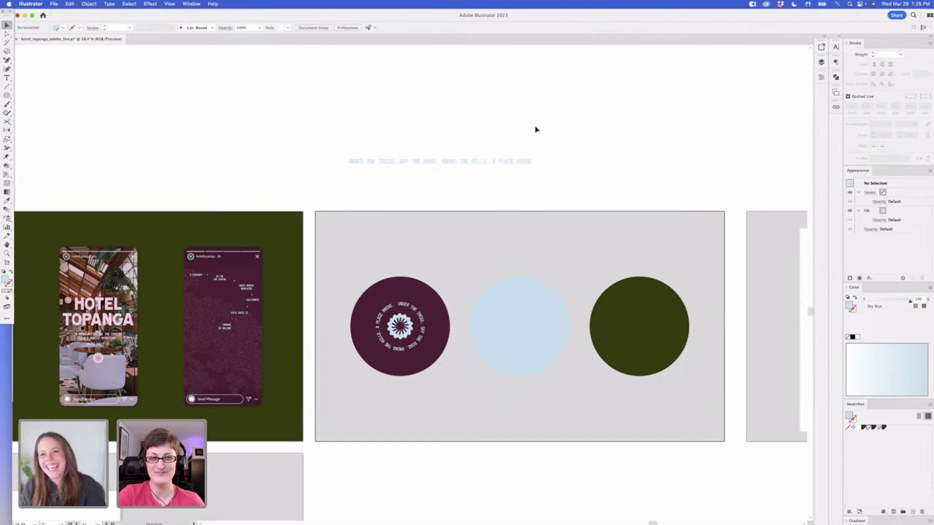
# Delete the straight tagline above the artboard
pyautogui.click(498, 165)
pyautogui.press('Delete')
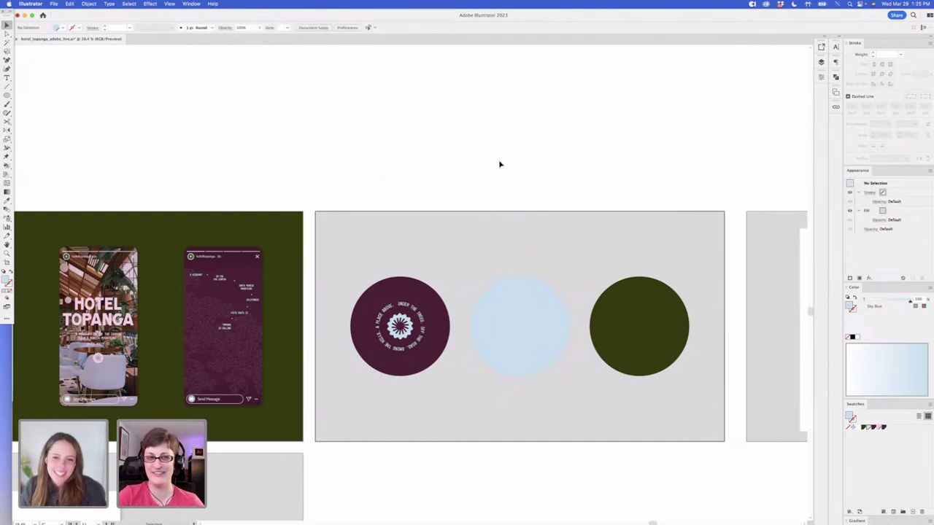
# Select the circular tagline around the flower emblem on the plum circle for direct editing
pyautogui.click(420, 315)
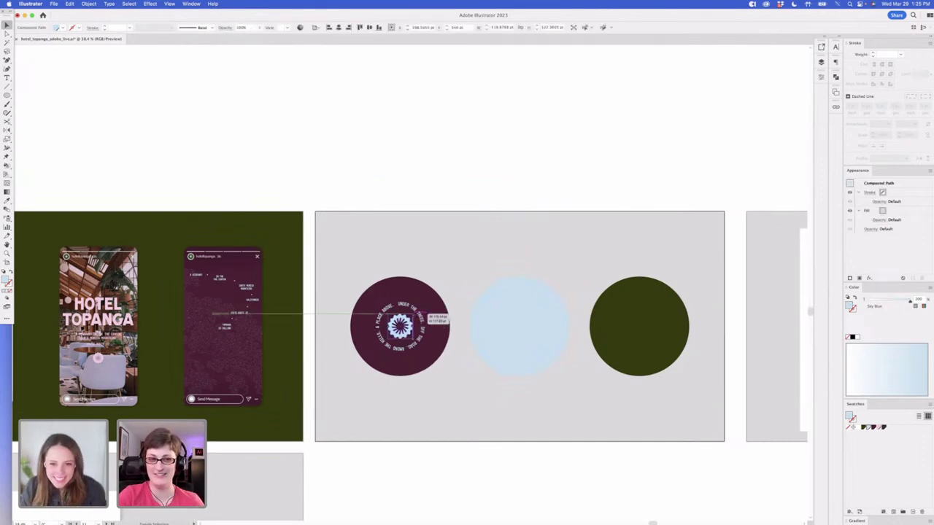
pyautogui.click(482, 165)
pyautogui.moveTo(507, 190); pyautogui.dragTo(508, 156)
pyautogui.moveTo(329, 158); pyautogui.dragTo(287, 152)
pyautogui.hscroll(-3, 302, 152)
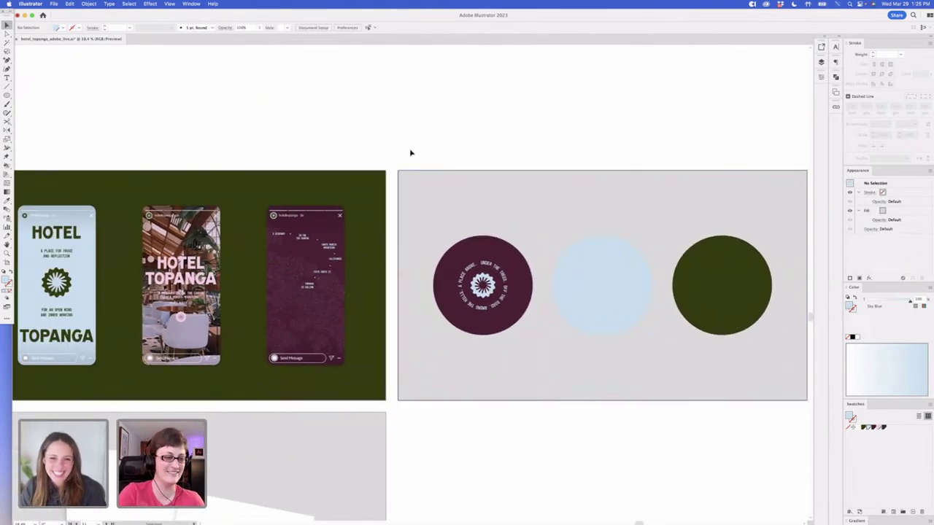
pyautogui.doubleClick(482, 264)
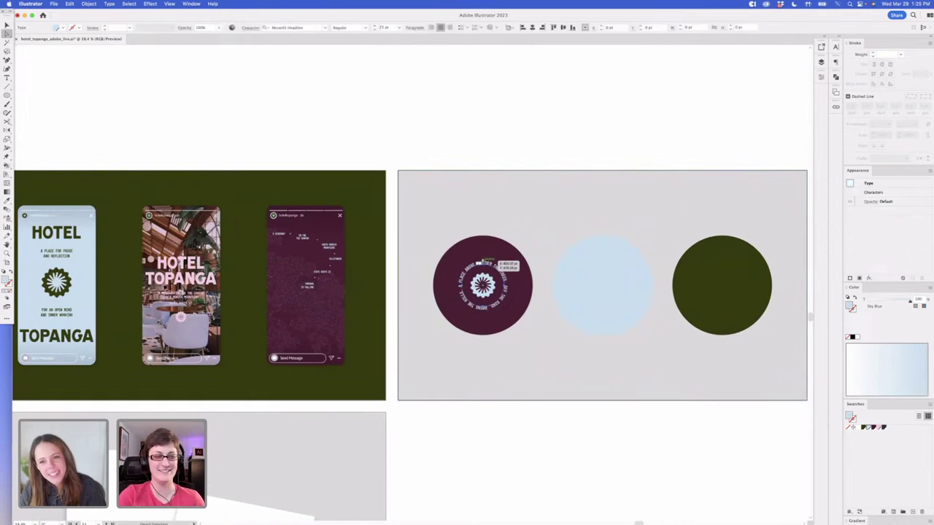
# Slightly increase the font size of the circular tagline around the flower emblem, then deselect it
pyautogui.press('super+a')
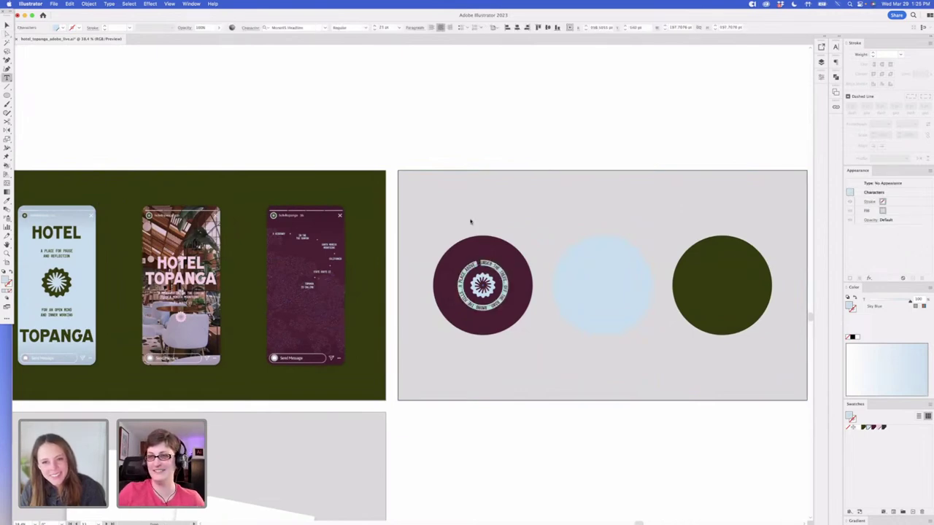
pyautogui.click(384, 28)
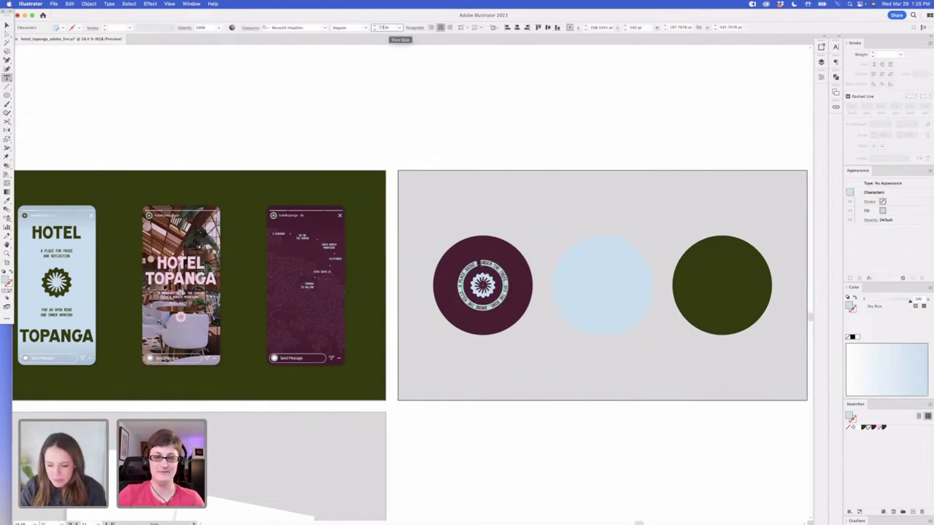
pyautogui.press('Return')
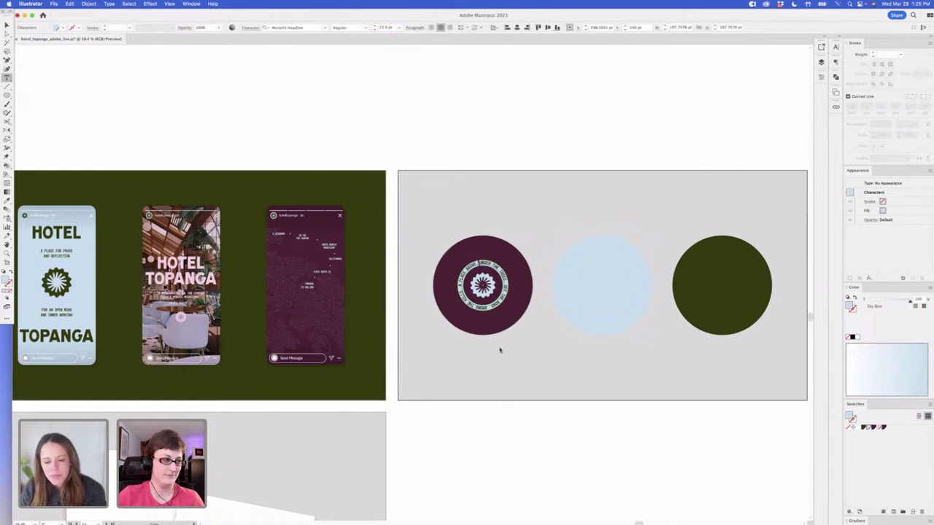
pyautogui.scroll(3, 499, 349)
pyautogui.click(488, 202)
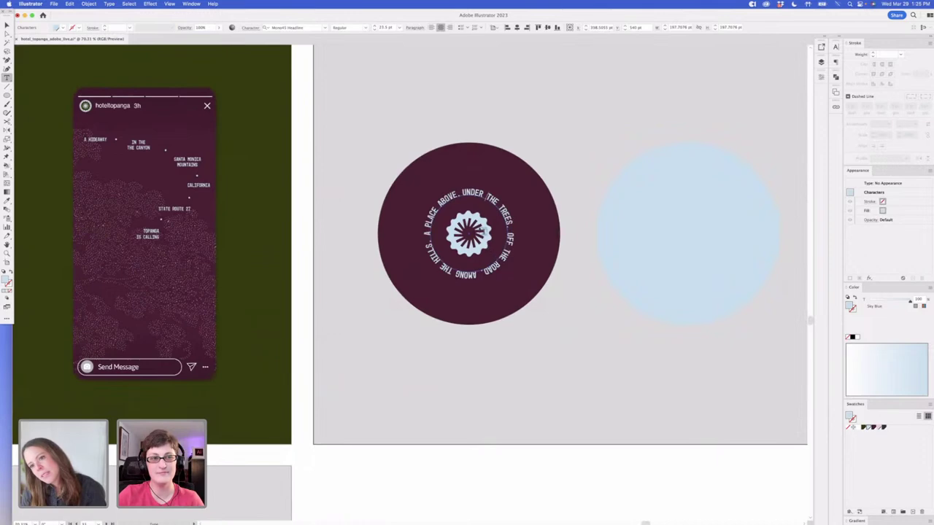
pyautogui.click(7, 26)
pyautogui.click(457, 454)
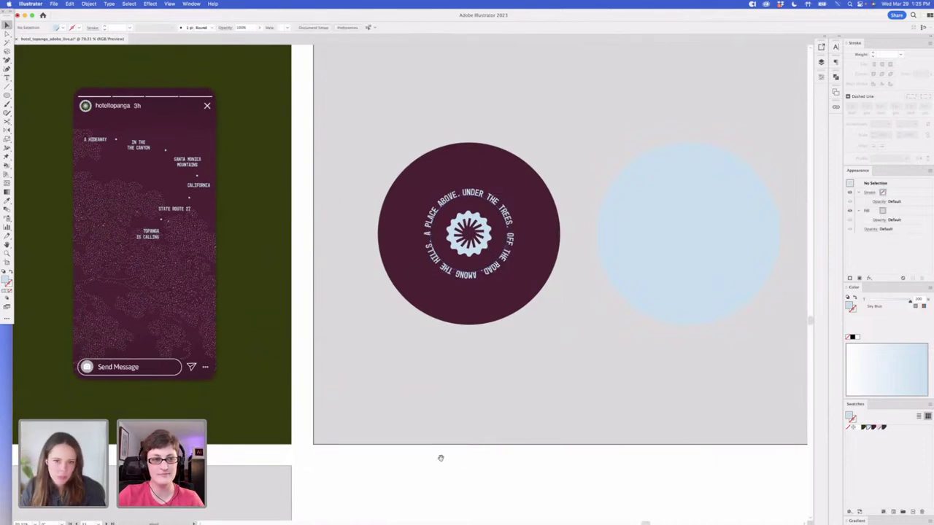
# Copy the dotted tree illustration from the maroon story mockup and paste it over the maroon circle
pyautogui.hscroll(-3, 438, 455)
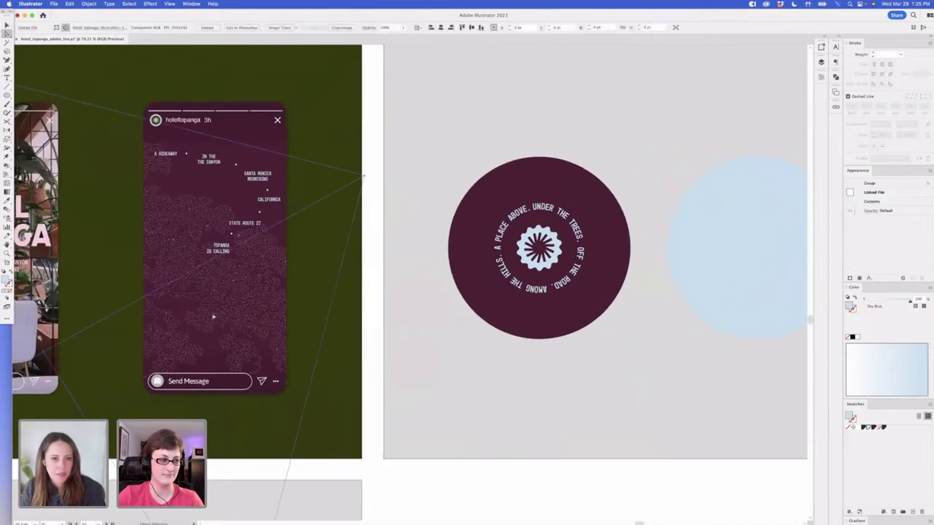
pyautogui.hscroll(6, 556, 485)
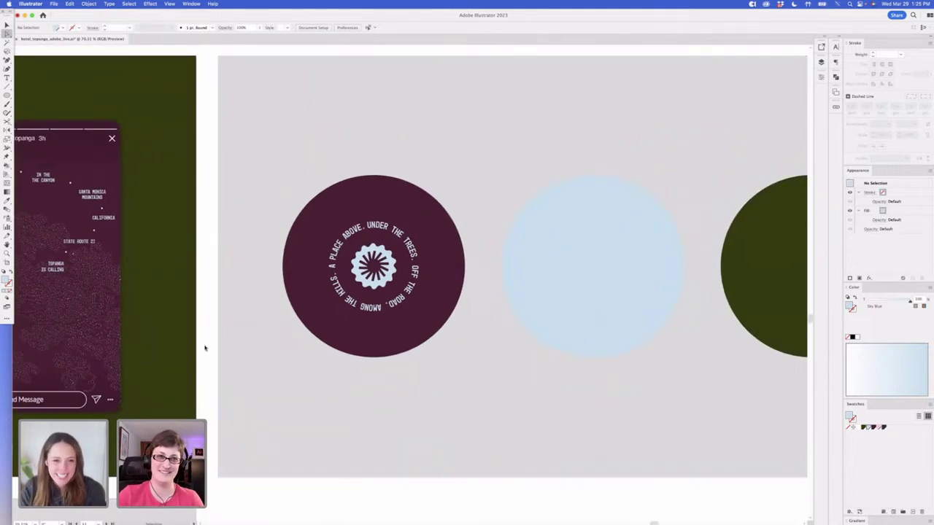
pyautogui.press('super+v')
pyautogui.moveTo(460, 257); pyautogui.dragTo(442, 292)
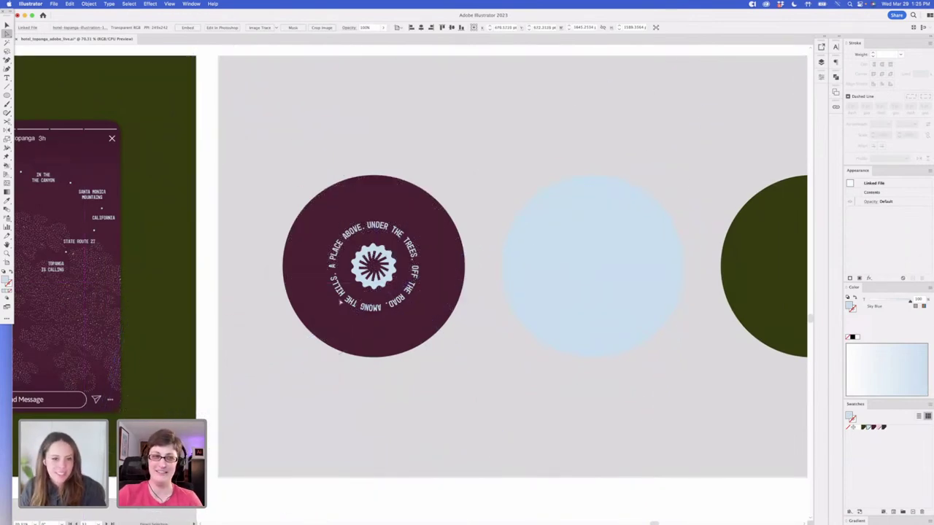
# Switch the document to outline view and back to preview to redraw the pasted illustration
pyautogui.press('super+y')
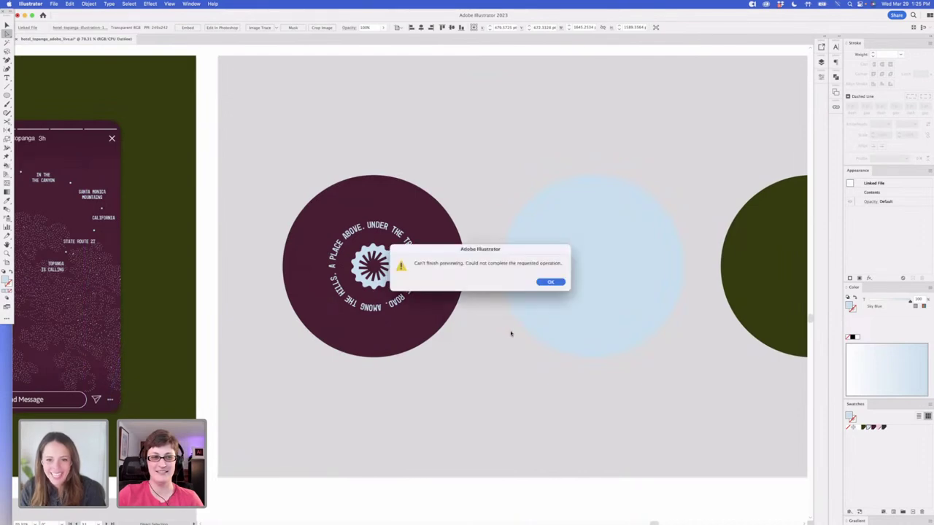
pyautogui.click(550, 282)
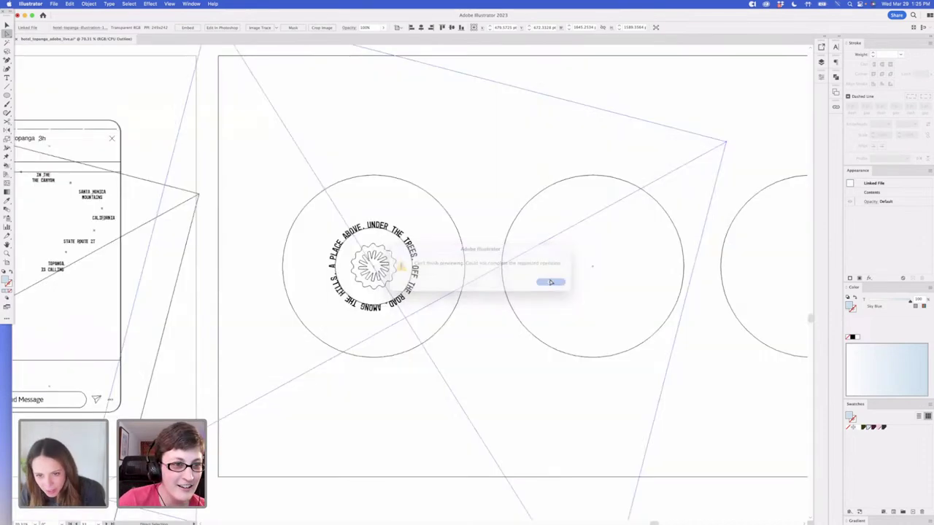
pyautogui.click(778, 469)
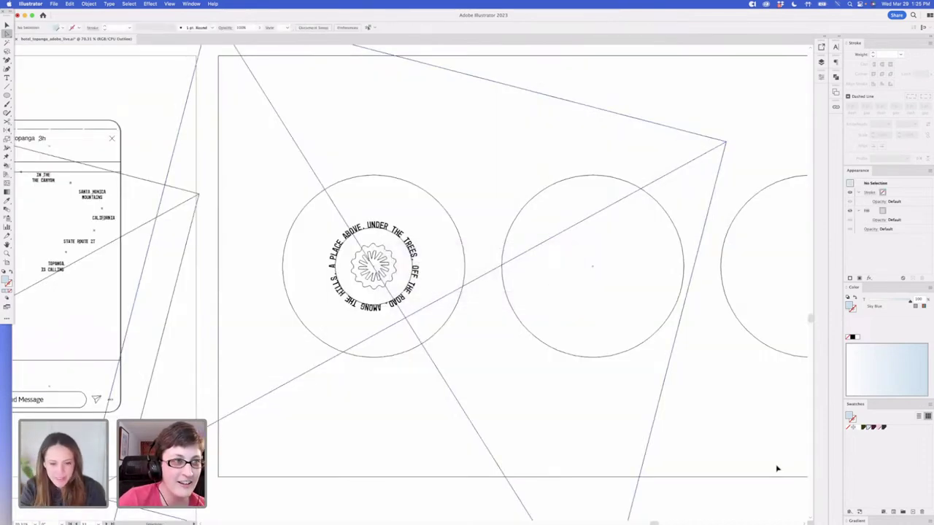
pyautogui.press('super+y')
# Move the pasted tree illustration down so its foliage covers the lower part of the maroon circle
pyautogui.scroll(1, 751, 474)
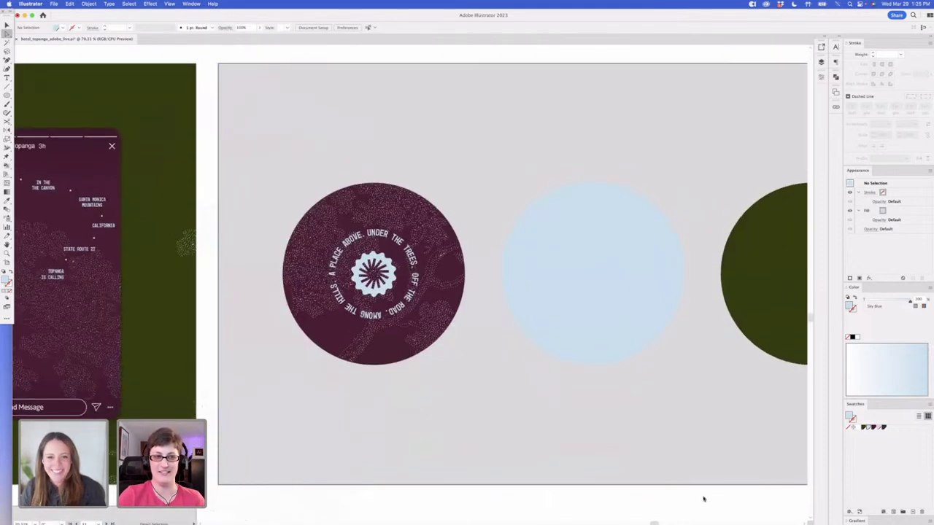
pyautogui.hscroll(-2, 640, 469)
pyautogui.moveTo(465, 216); pyautogui.dragTo(470, 235)
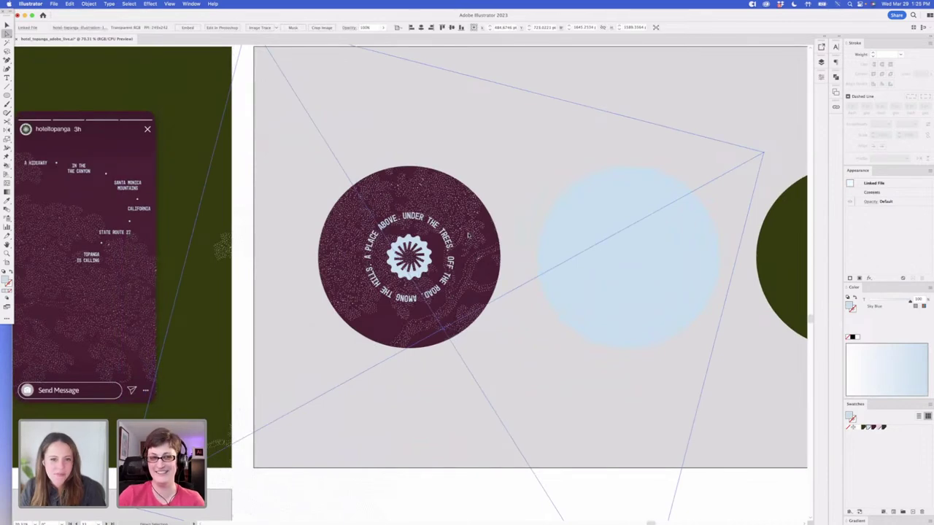
pyautogui.click(739, 507)
pyautogui.moveTo(425, 186); pyautogui.dragTo(411, 313)
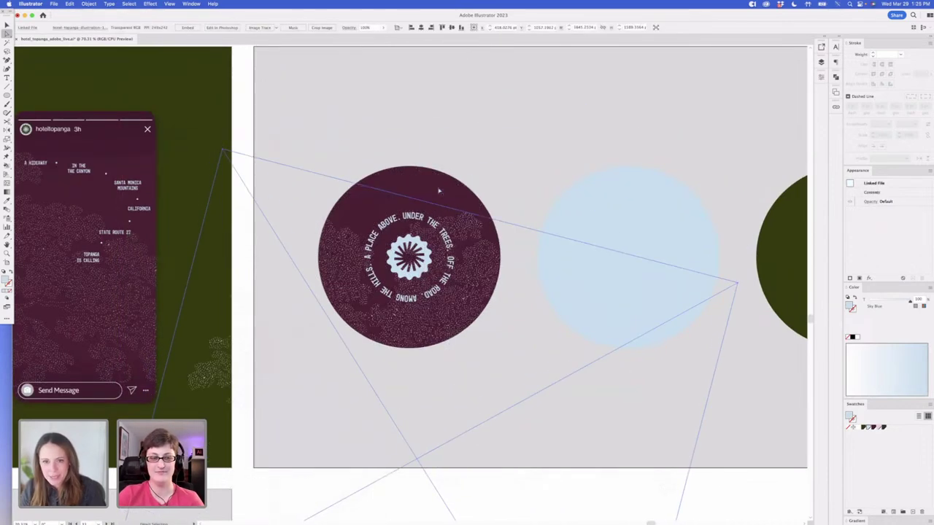
# Try to clip the tree illustration with the maroon circle
pyautogui.click(438, 191)
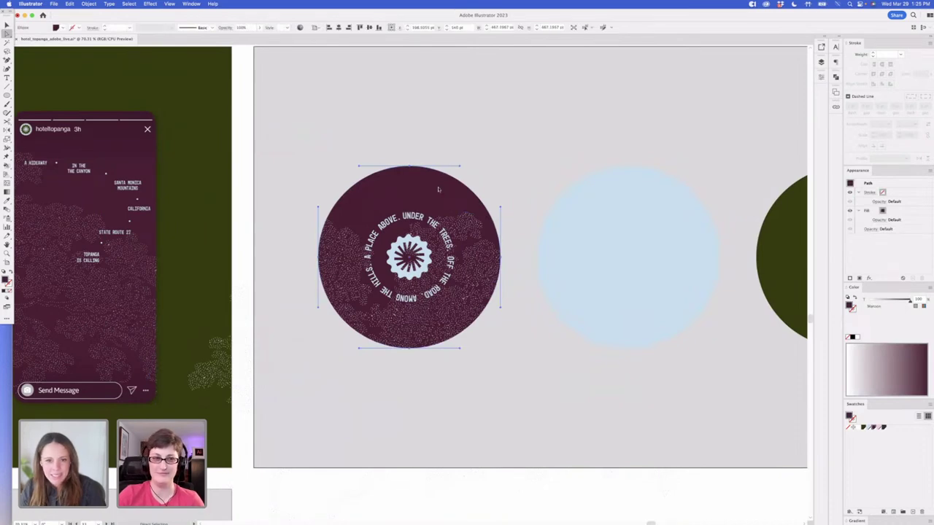
pyautogui.keyDown('shift'); pyautogui.click(467, 235); pyautogui.keyUp('shift')
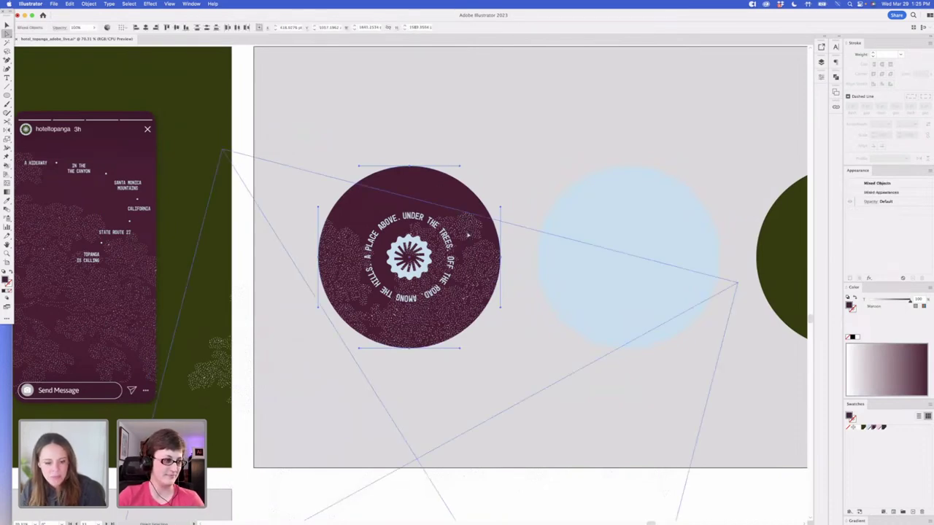
pyautogui.press('super+7')
pyautogui.click(551, 283)
pyautogui.click(293, 112)
# Send the tree illustration behind the maroon circle and make a clipping mask from the two
pyautogui.click(343, 264)
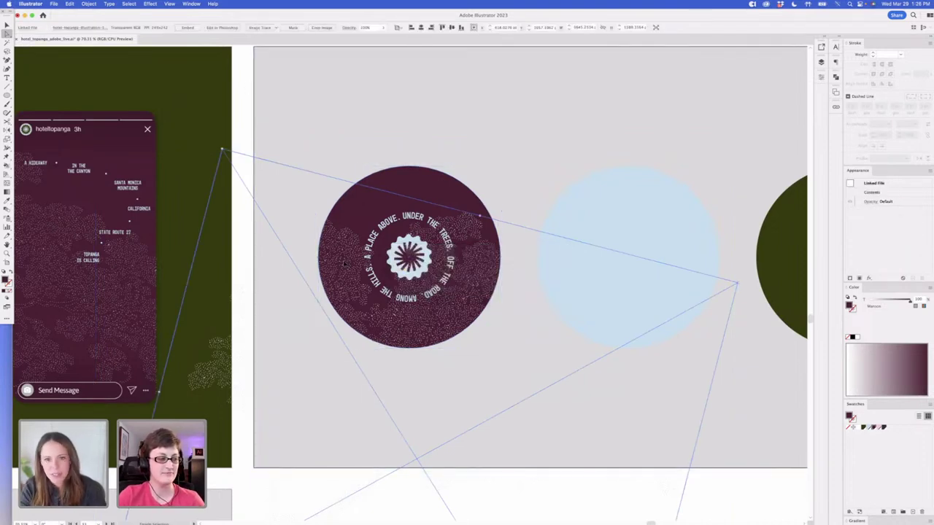
pyautogui.press('super+shift+bracketleft')
pyautogui.keyDown('shift'); pyautogui.click(411, 188); pyautogui.keyUp('shift')
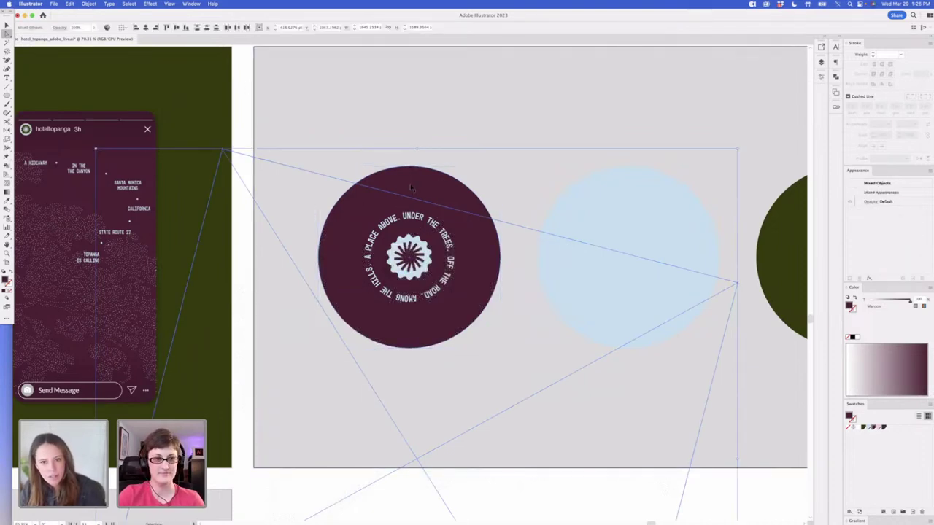
pyautogui.press('super+7')
pyautogui.click(240, 76)
# Paste the maroon circle in place and send it behind the clipped illustration, keeping the grey background rearmost
pyautogui.click(69, 4)
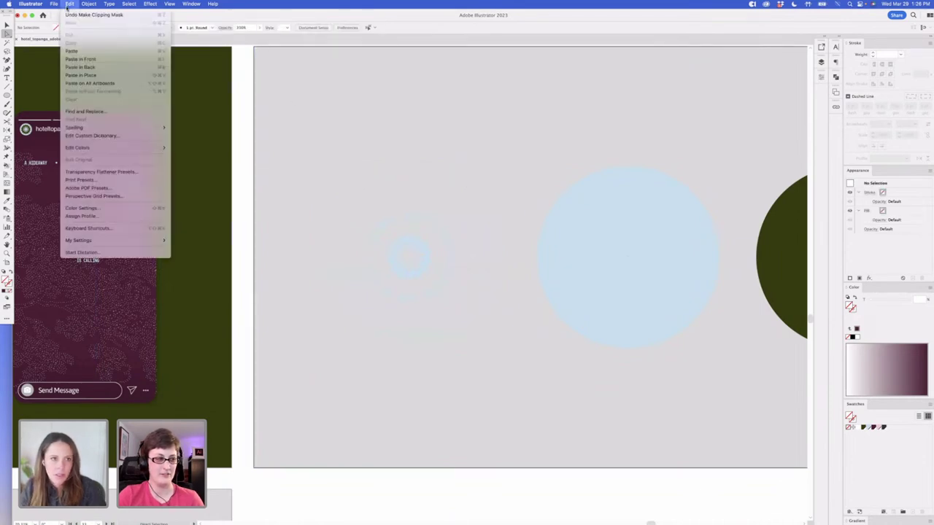
pyautogui.click(87, 75)
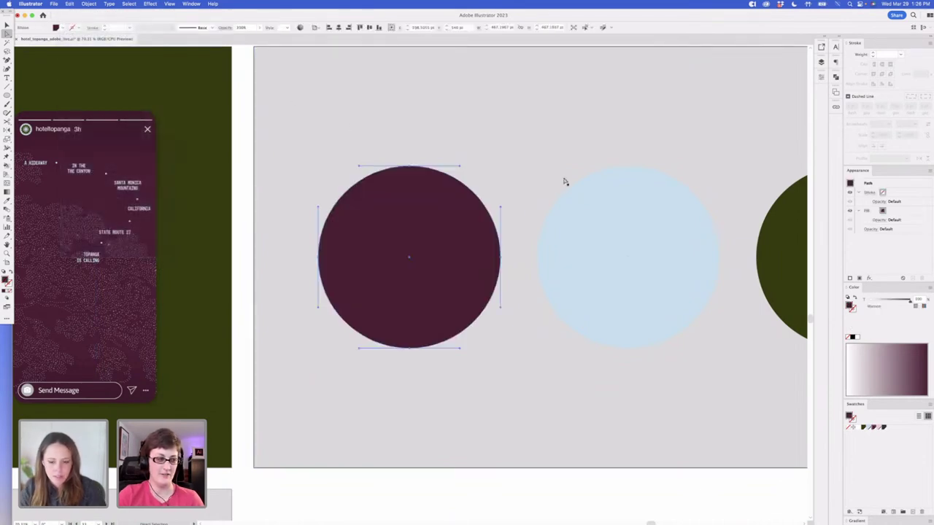
pyautogui.press('super+shift+bracketleft')
pyautogui.click(442, 146)
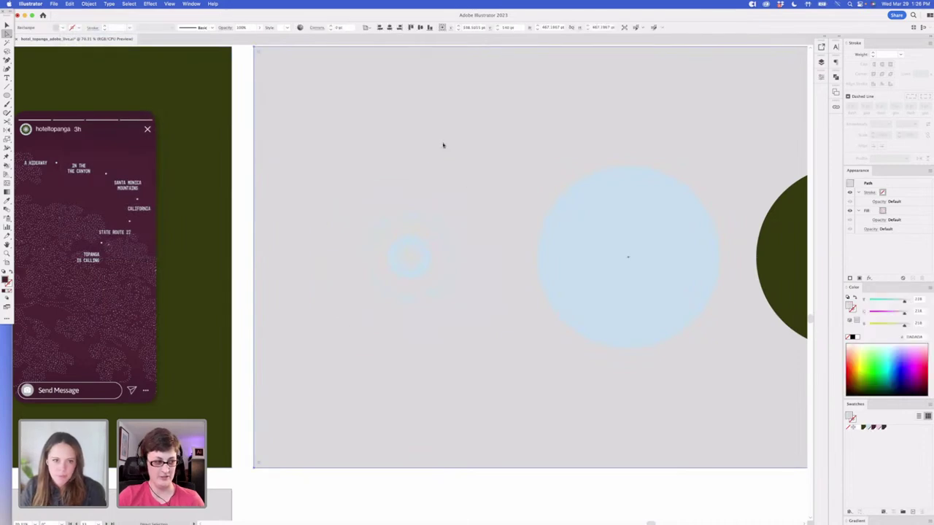
pyautogui.click(248, 113)
# Move the tree illustration up inside its circular mask so the foliage fills the circle around the tagline
pyautogui.moveTo(477, 307); pyautogui.dragTo(481, 229)
pyautogui.moveTo(481, 275)
pyautogui.mouseDown()
pyautogui.moveTo(450, 252)
pyautogui.moveTo(477, 267)
pyautogui.mouseUp()
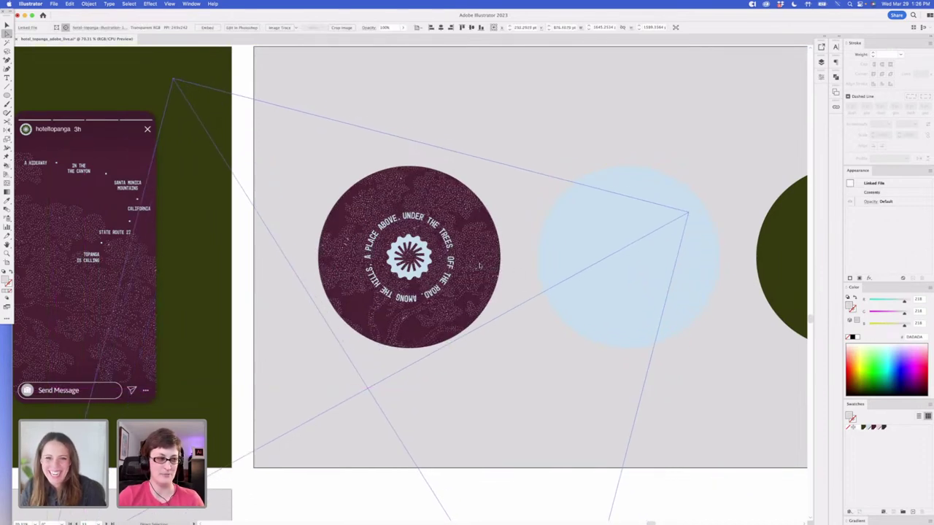
pyautogui.click(710, 498)
# Draw a circle about 265 pt wide centred on the emblem, fill it with the maroon swatch, and save the document
pyautogui.click(9, 99)
pyautogui.moveTo(469, 221); pyautogui.dragTo(461, 206)
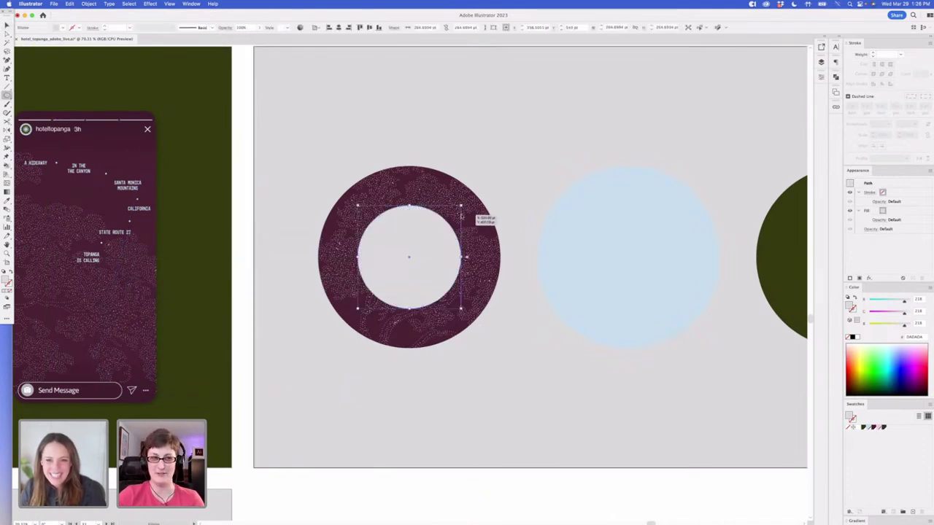
pyautogui.click(874, 428)
pyautogui.click(6, 25)
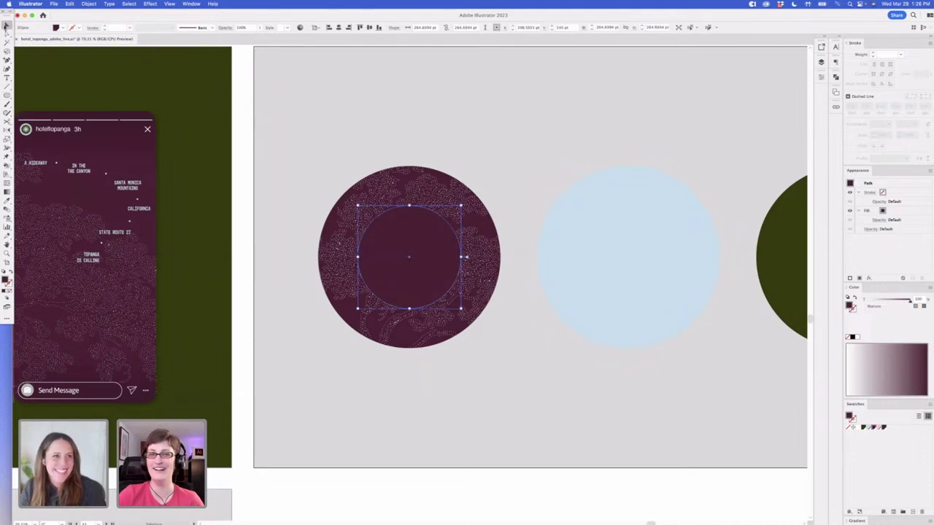
pyautogui.click(485, 486)
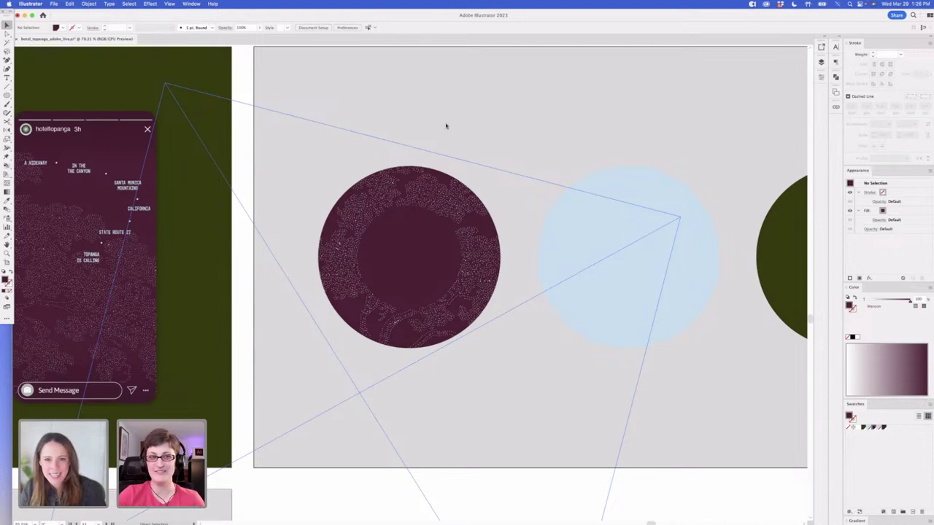
pyautogui.press('super+s')
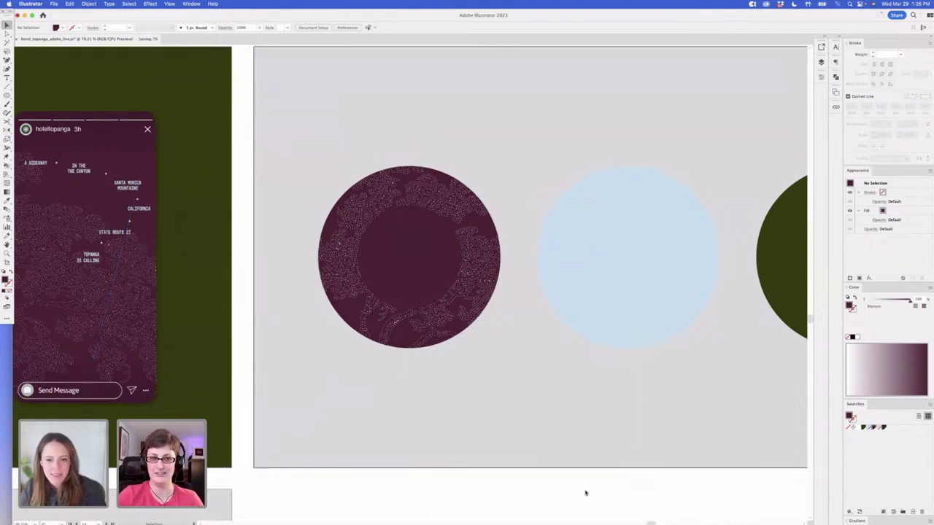
# Restack the artwork so the tagline and flower emblem sit in front of the small maroon circle
pyautogui.click(406, 253)
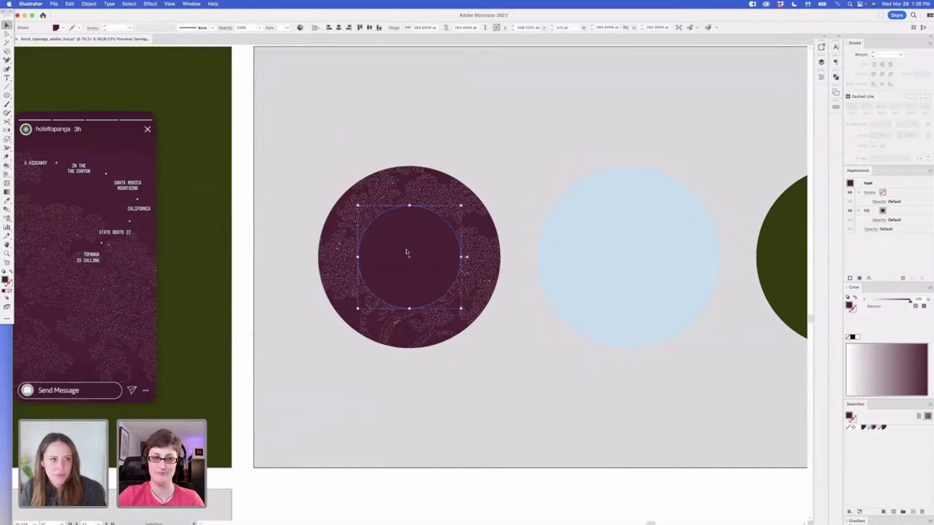
pyautogui.press('Delete')
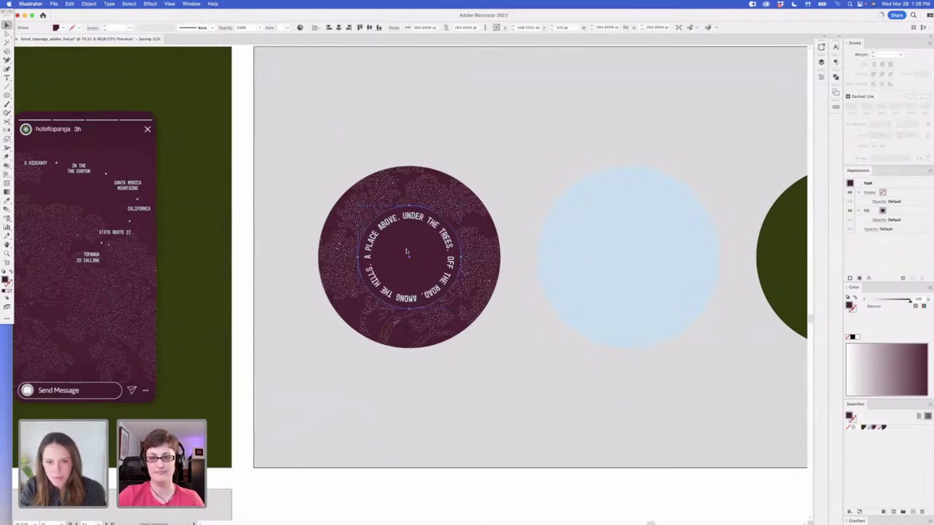
pyautogui.press('super+y')
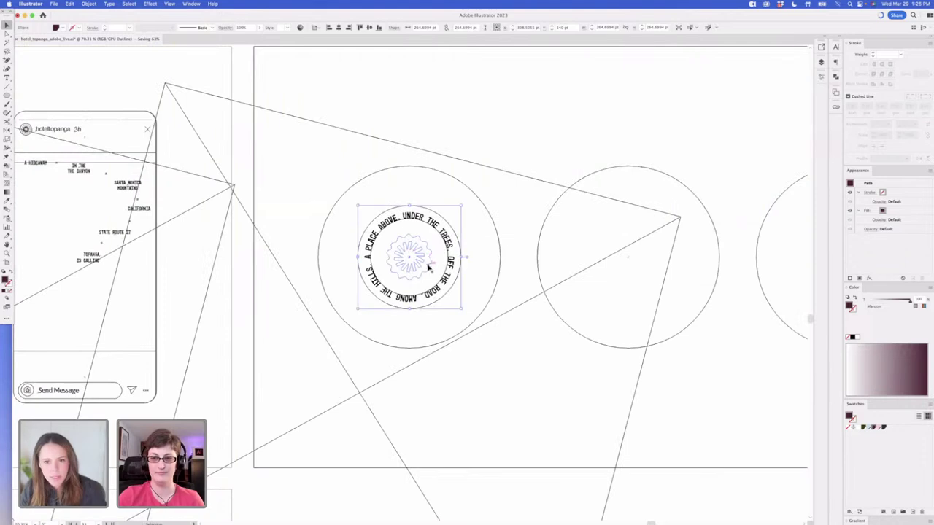
pyautogui.click(429, 268)
pyautogui.press('super+y')
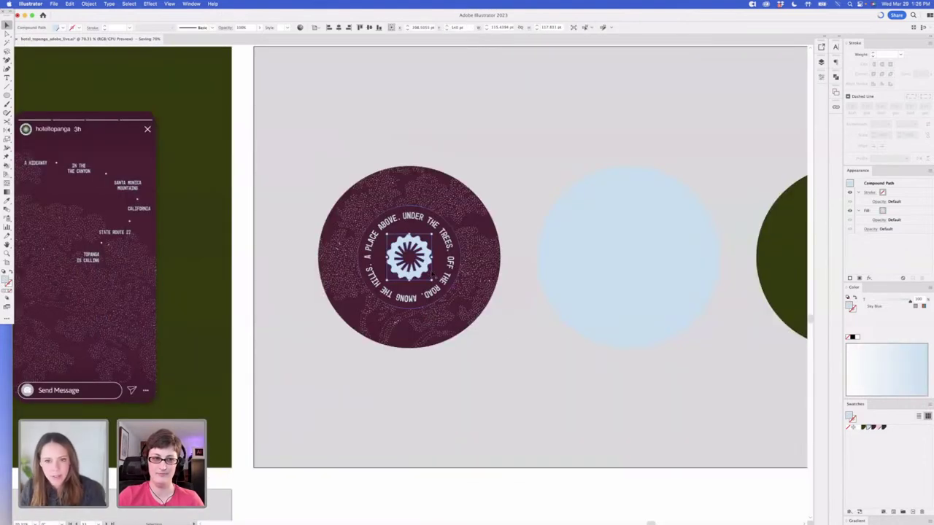
pyautogui.click(703, 480)
# Scale the clipped tree illustration down slightly about its centre, leaving a thin plain maroon rim around it
pyautogui.moveTo(713, 490); pyautogui.dragTo(707, 491)
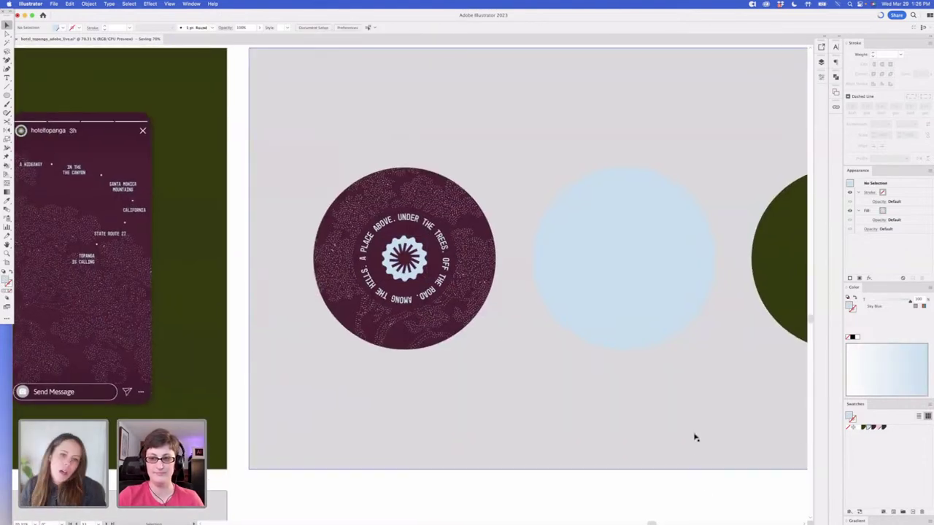
pyautogui.click(477, 212)
pyautogui.moveTo(496, 168); pyautogui.dragTo(490, 173)
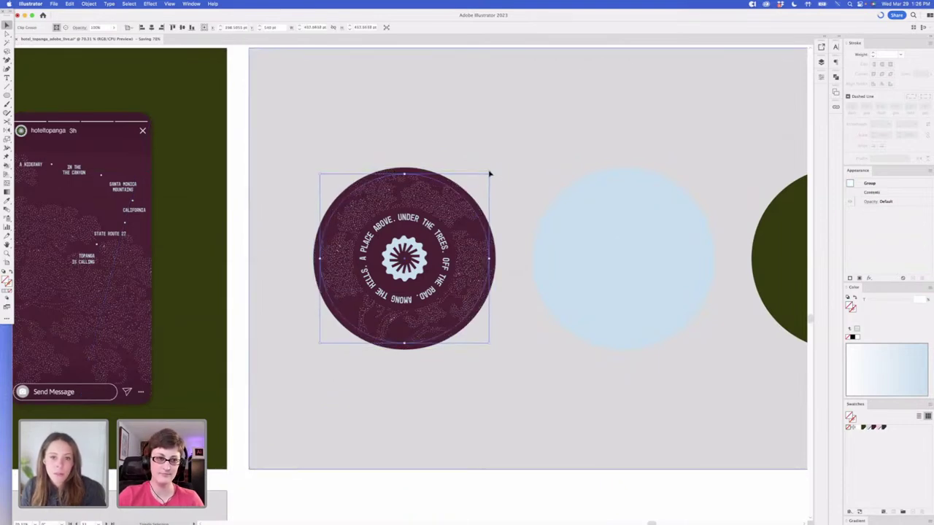
pyautogui.click(698, 504)
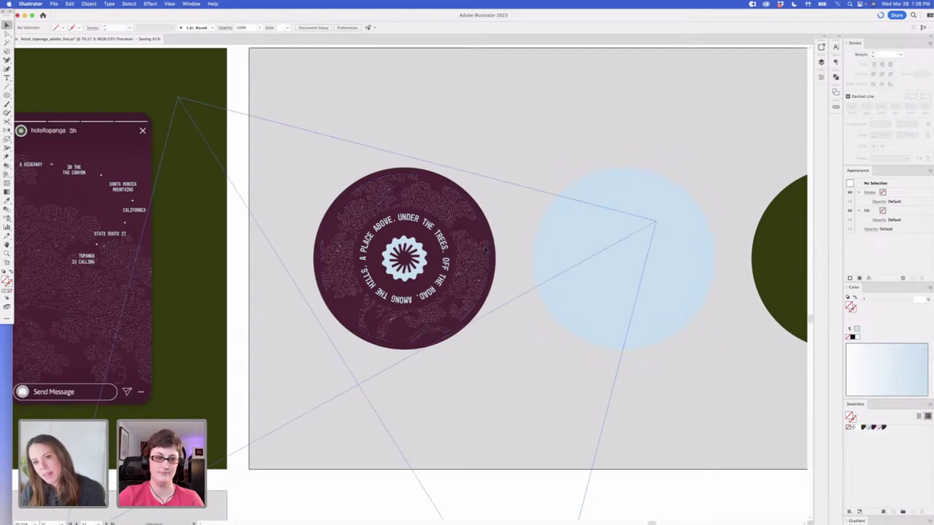
# Adjust the placement of the tree illustration inside its circular mask so the foliage surrounds the tagline
pyautogui.click(486, 248)
pyautogui.moveTo(420, 159); pyautogui.dragTo(450, 127)
pyautogui.moveTo(467, 225); pyautogui.dragTo(466, 247)
pyautogui.press('v')
pyautogui.moveTo(123, 62); pyautogui.dragTo(140, 91)
pyautogui.moveTo(365, 207); pyautogui.dragTo(386, 197)
pyautogui.press('v')
pyautogui.click(663, 476)
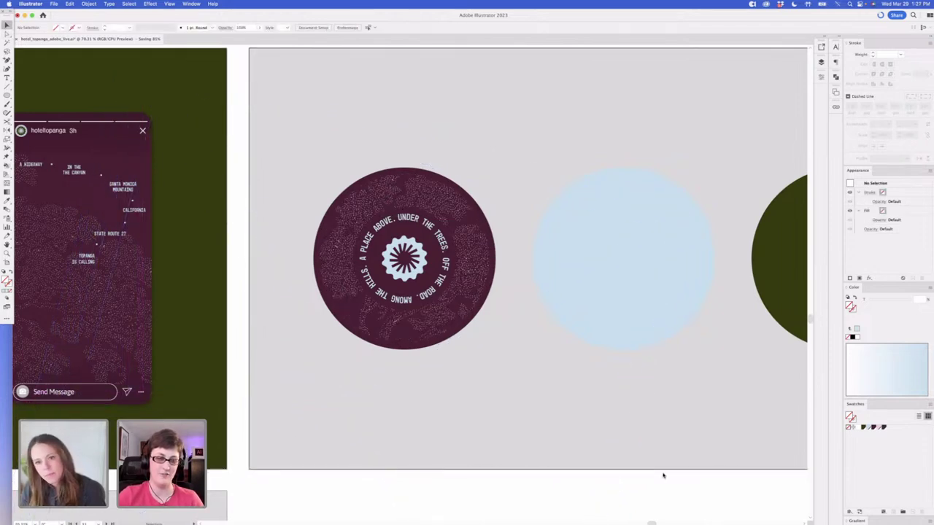
pyautogui.scroll(-2, 666, 465)
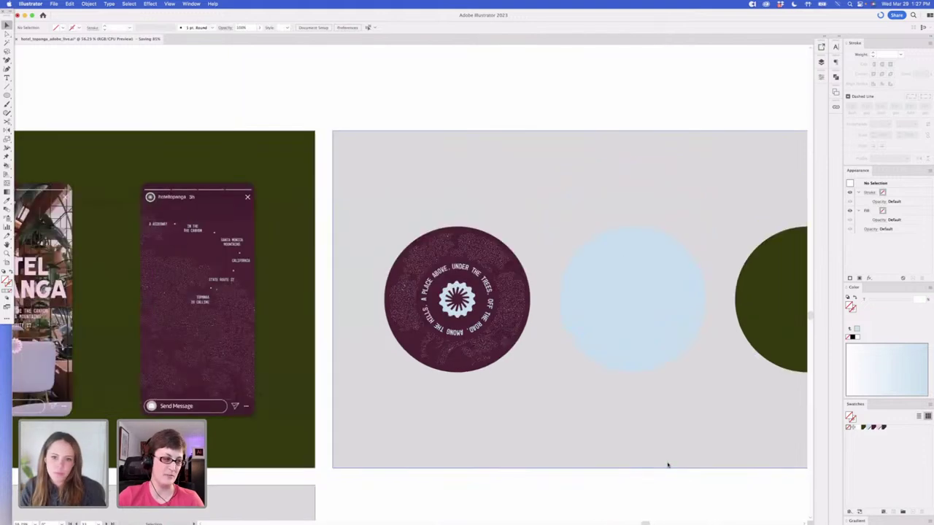
# Examine the finished maroon coaster up close and alongside the plain light blue and dark green circles
pyautogui.moveTo(582, 464); pyautogui.dragTo(564, 448)
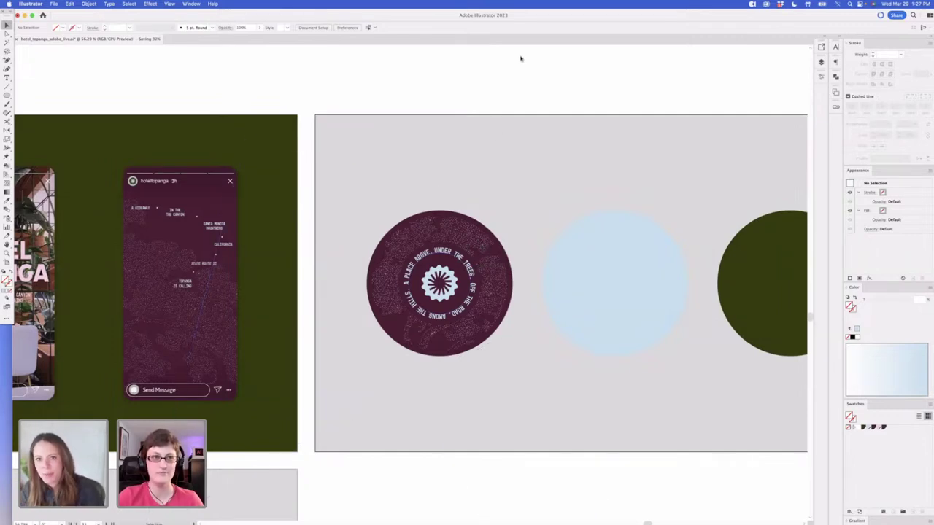
pyautogui.moveTo(508, 85); pyautogui.dragTo(497, 76)
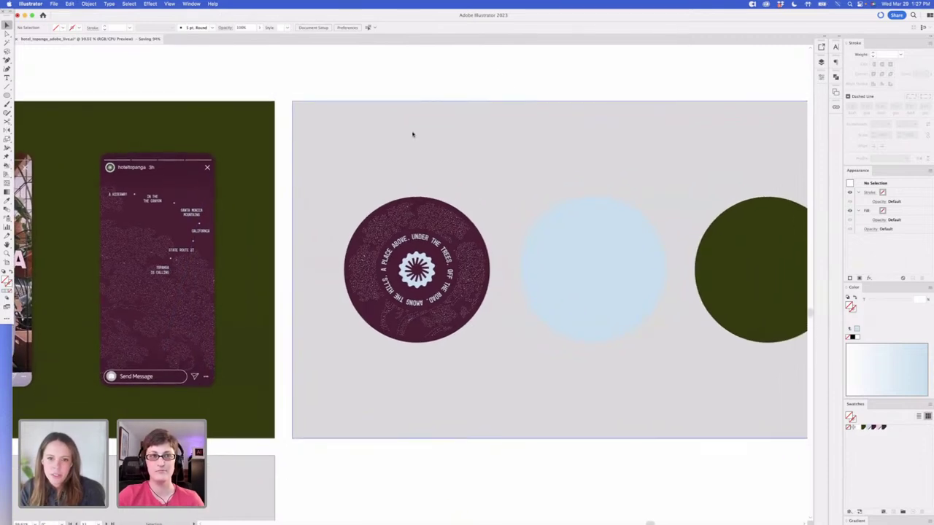
pyautogui.scroll(3, 412, 135)
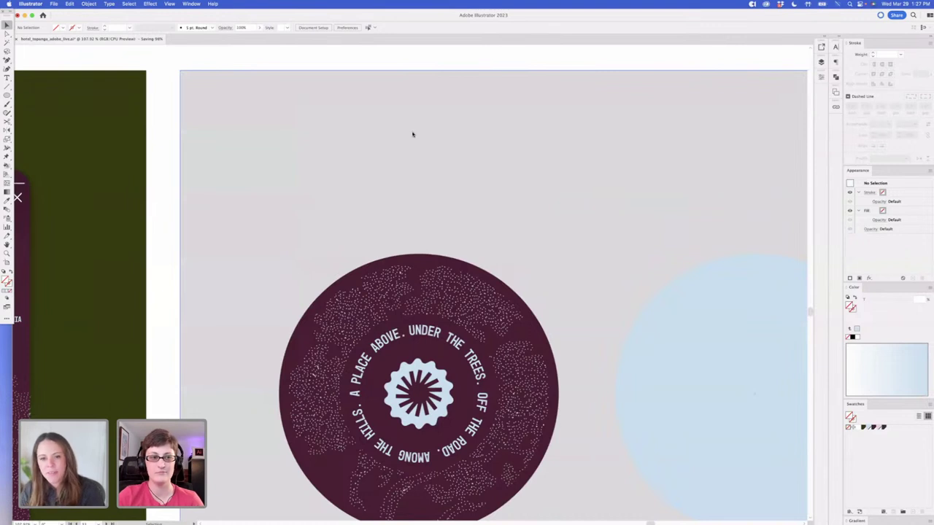
pyautogui.scroll(-2, 560, 98)
pyautogui.hscroll(2, 561, 98)
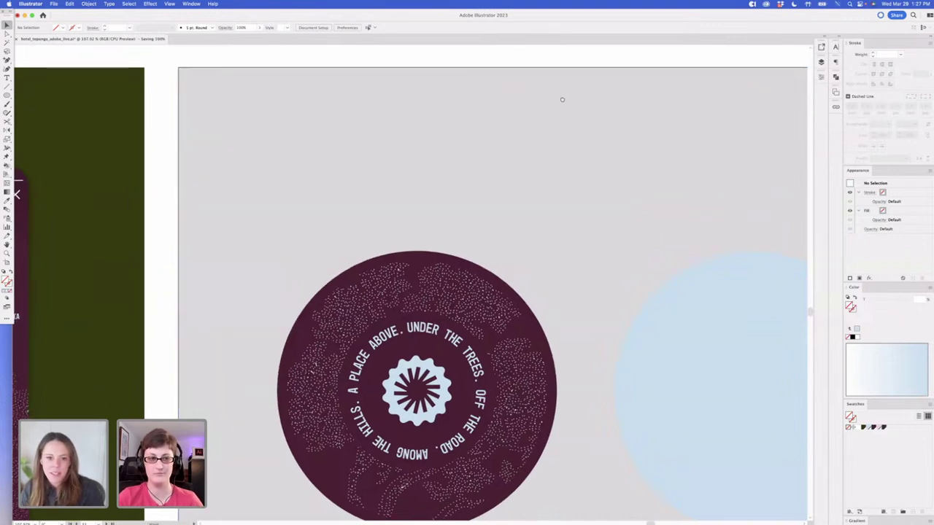
pyautogui.scroll(-1, 553, 92)
pyautogui.hscroll(1, 553, 92)
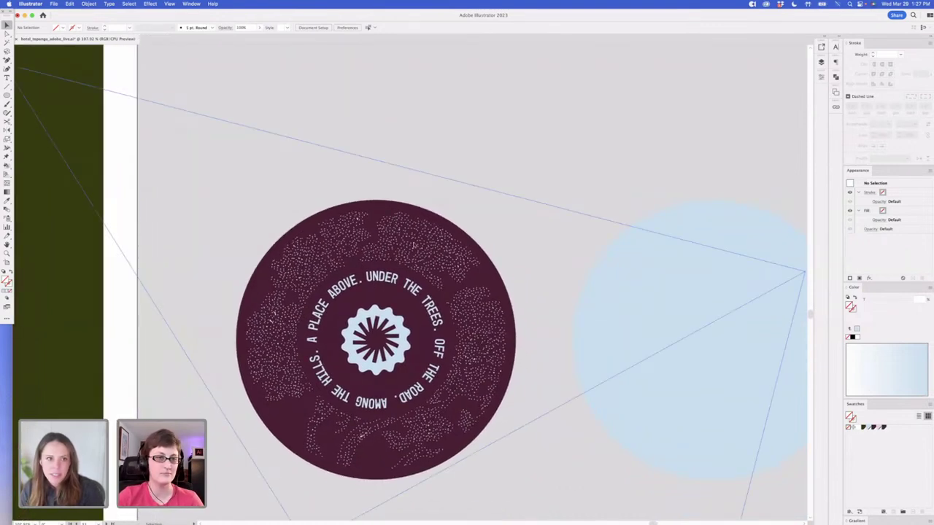
pyautogui.press('super+shift+i')
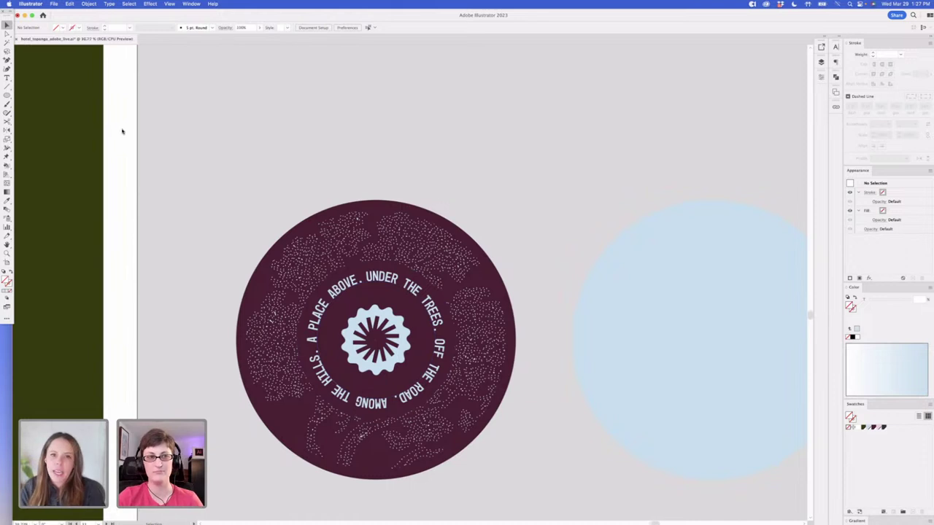
pyautogui.scroll(-3, 123, 131)
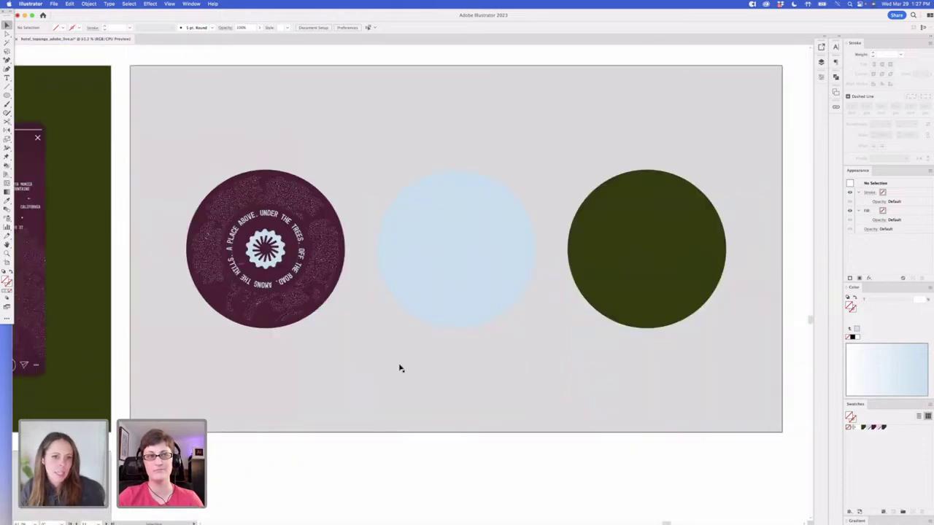
pyautogui.hscroll(-2, 369, 453)
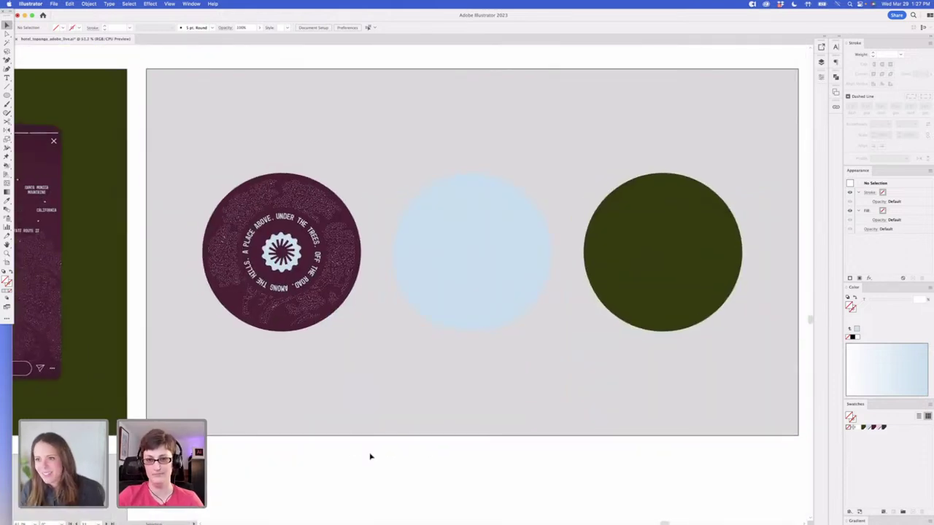
pyautogui.hscroll(-3, 340, 445)
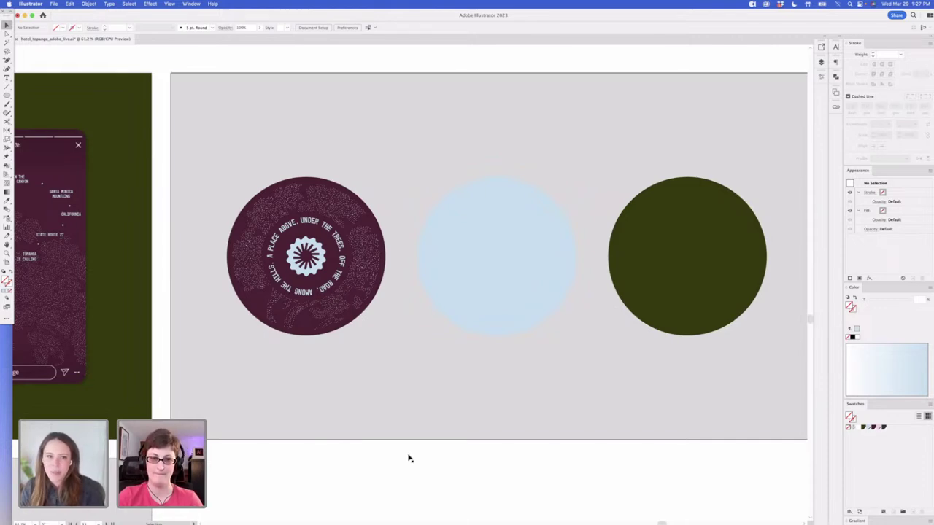
# Shift the tree illustration inside its circular mask on the maroon coaster so the foliage fills more of the ring
pyautogui.moveTo(357, 206); pyautogui.dragTo(340, 236)
pyautogui.press('v')
pyautogui.click(623, 466)
pyautogui.hscroll(-3, 573, 477)
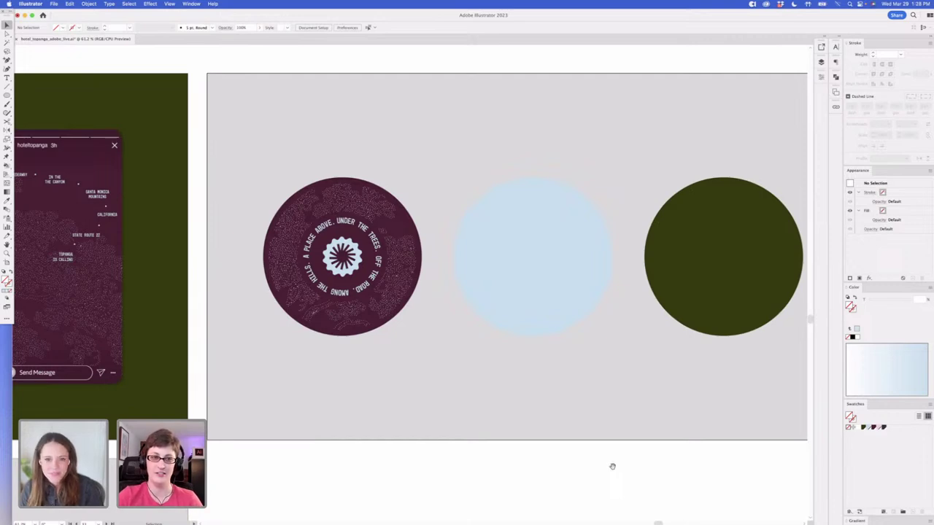
pyautogui.hscroll(2, 616, 467)
pyautogui.hscroll(4, 616, 467)
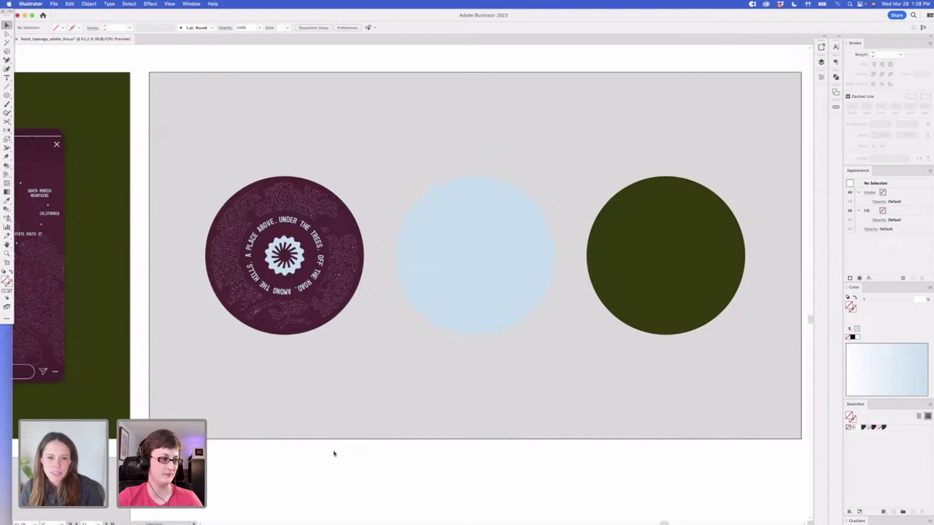
# Copy the pink Hotel Topanga text lockup with its flower emblem from the interior photo story and paste it on the coaster artboard
pyautogui.hscroll(-20, 240, 450)
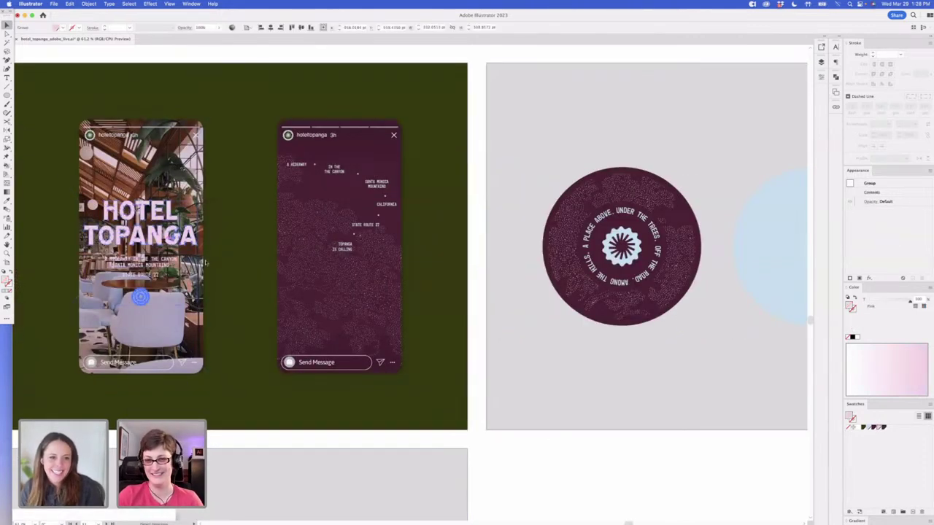
pyautogui.hscroll(14, 388, 433)
pyautogui.hscroll(8, 364, 423)
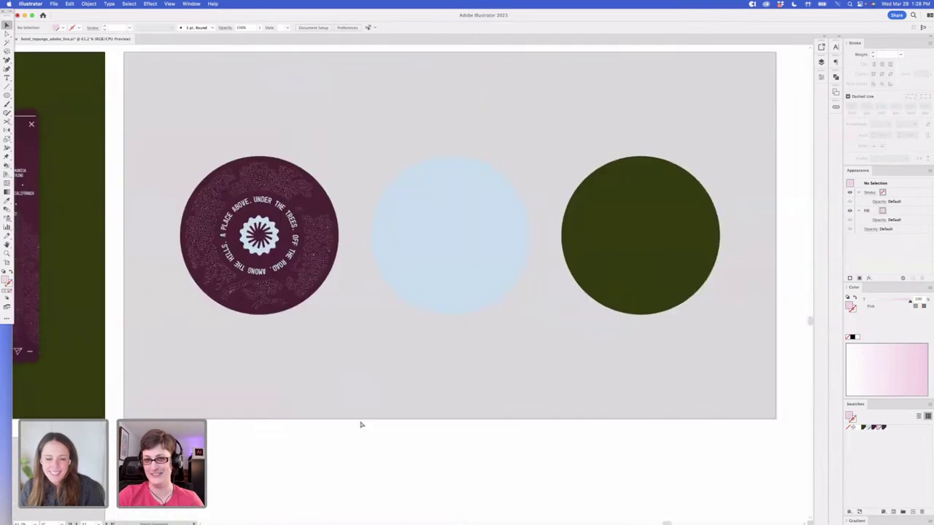
pyautogui.press('super+v')
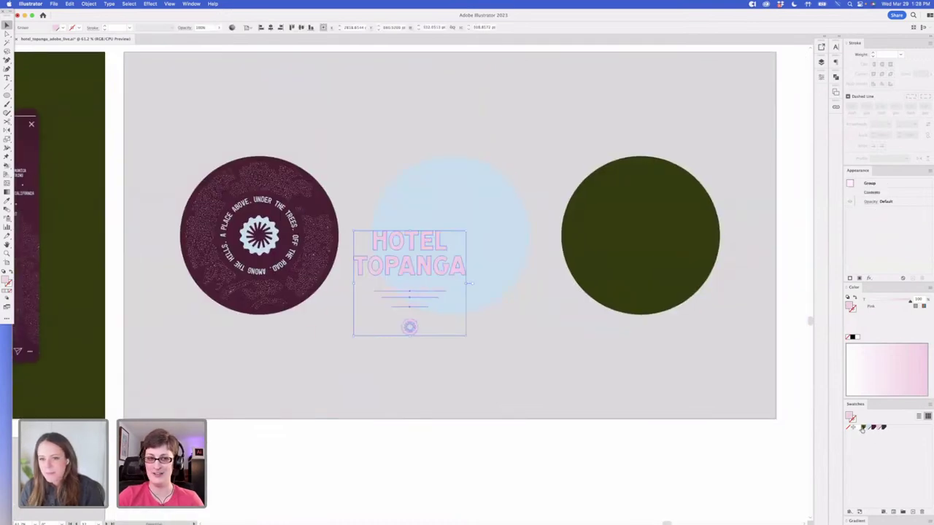
# Fill the pasted lockup with Dark Green, enlarge it slightly and centre it horizontally on the light blue circle
pyautogui.click(864, 428)
pyautogui.moveTo(421, 269); pyautogui.dragTo(464, 246)
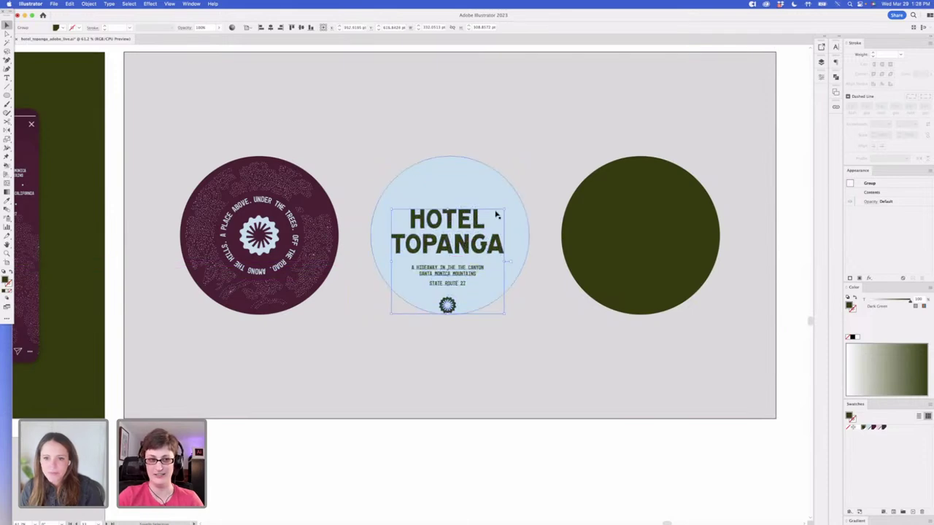
pyautogui.moveTo(503, 210); pyautogui.dragTo(510, 202)
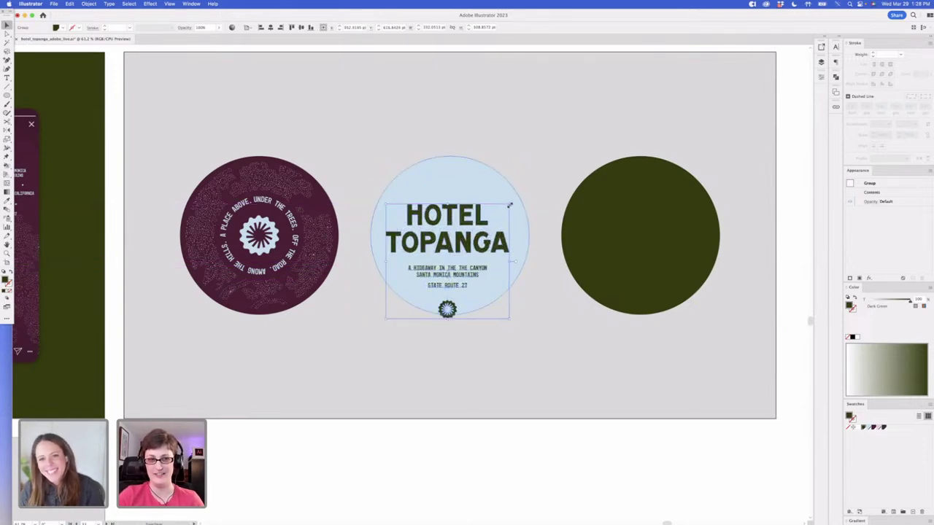
pyautogui.moveTo(496, 241); pyautogui.dragTo(464, 258)
pyautogui.press('super+z')
pyautogui.moveTo(466, 223); pyautogui.dragTo(472, 264)
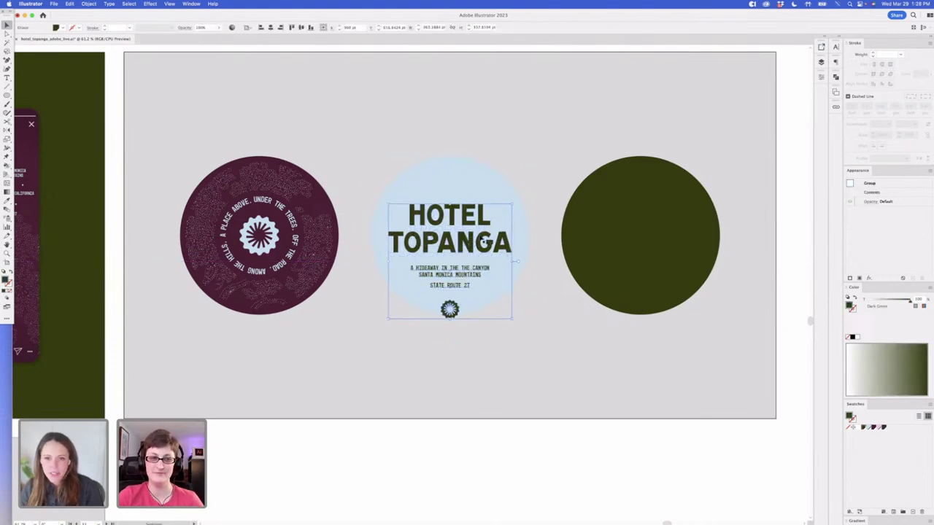
# Inside the lockup group, move the flower emblem above HOTEL and delete the SANTA MONICA MOUNTAINS line
pyautogui.doubleClick(449, 309)
pyautogui.moveTo(449, 309); pyautogui.dragTo(449, 173)
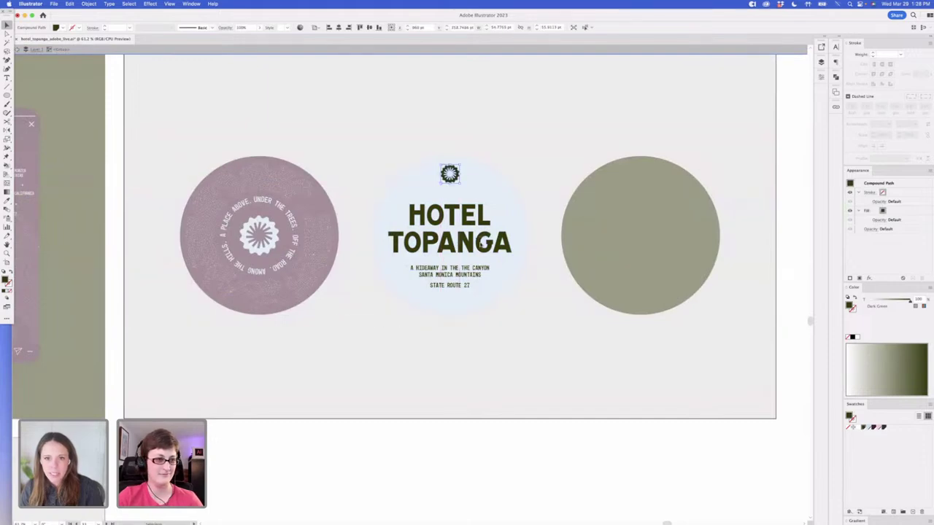
pyautogui.moveTo(460, 291); pyautogui.dragTo(476, 279)
pyautogui.click(463, 277)
pyautogui.press('Delete')
# Close the gap between the hideaway line and STATE ROUTE 27, and place both lines lower in the light blue circle
pyautogui.press('Down')
pyautogui.press('Down')
pyautogui.press('Down')
pyautogui.press('Down')
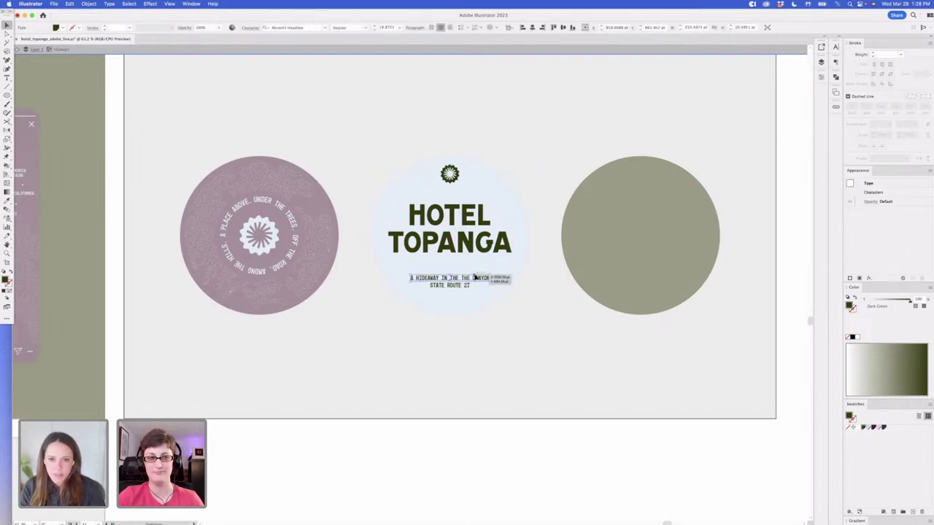
pyautogui.keyDown('shift'); pyautogui.click(466, 287); pyautogui.keyUp('shift')
pyautogui.moveTo(482, 279); pyautogui.dragTo(481, 287)
# Lower the HOTEL TOPANGA title and the flower emblem slightly within the light blue circle, and leave group isolation
pyautogui.click(476, 251)
pyautogui.moveTo(461, 221); pyautogui.dragTo(461, 226)
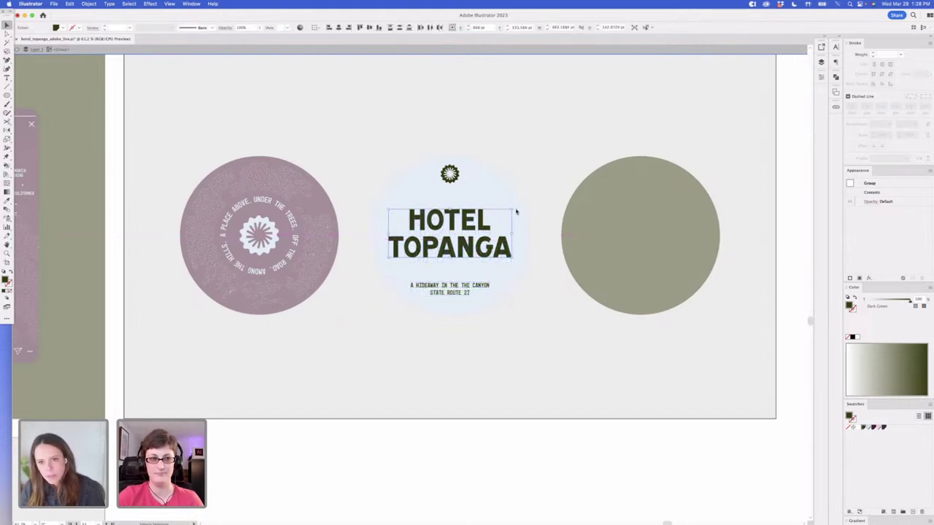
pyautogui.moveTo(512, 209); pyautogui.dragTo(512, 232)
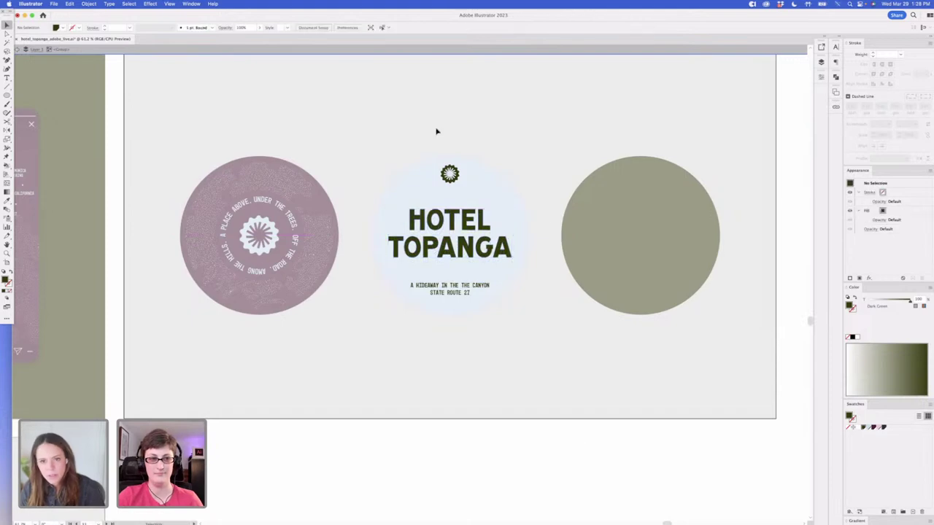
pyautogui.moveTo(453, 176); pyautogui.dragTo(457, 179)
pyautogui.doubleClick(561, 455)
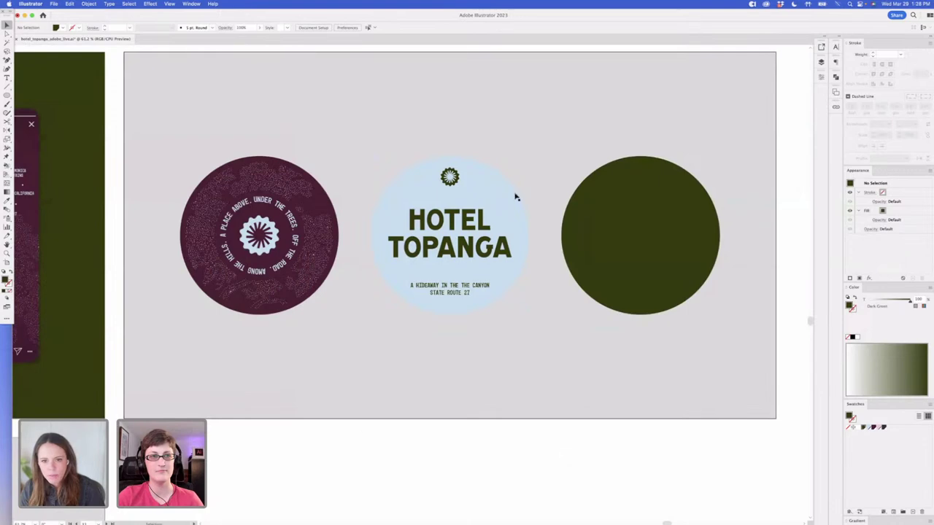
pyautogui.doubleClick(454, 177)
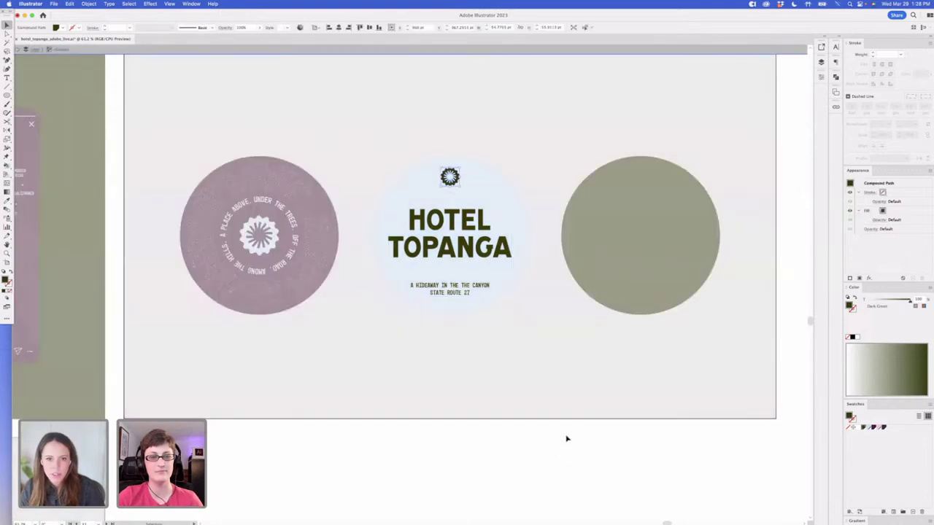
pyautogui.doubleClick(569, 441)
# Examine the story, website, tote bag and poster mockups on the neighbouring artboards
pyautogui.hscroll(-5, 363, 281)
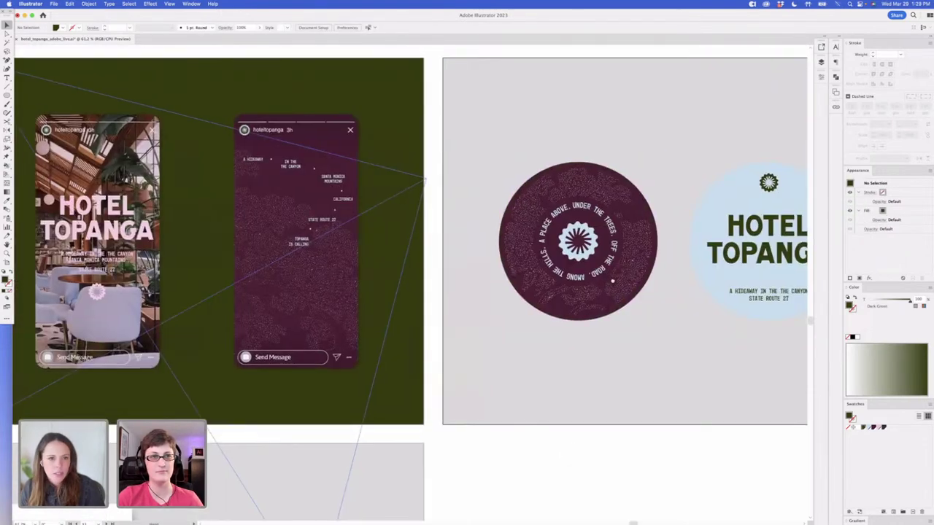
pyautogui.hscroll(-6, 363, 281)
pyautogui.hscroll(-12, 315, 286)
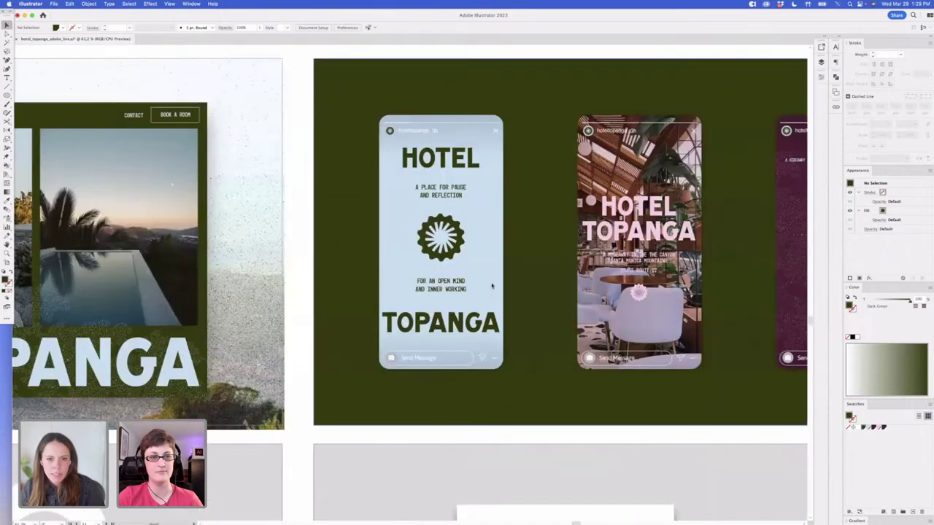
pyautogui.hscroll(-1, 404, 290)
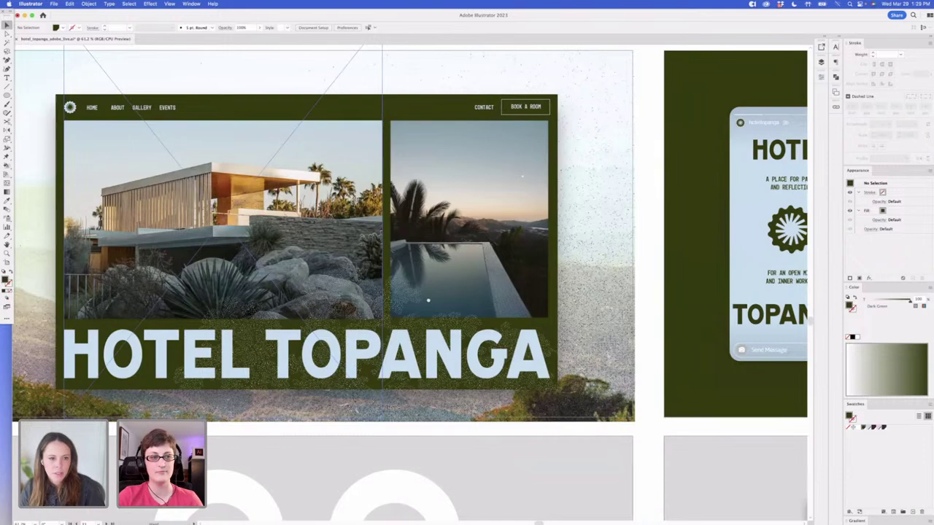
pyautogui.hscroll(-15, 428, 300)
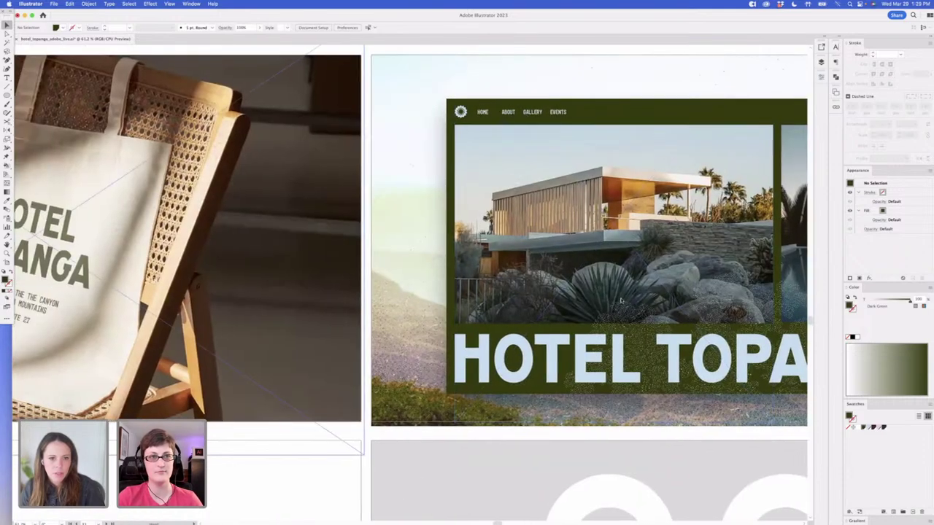
pyautogui.hscroll(-15, 115, 307)
pyautogui.hscroll(-2, 103, 307)
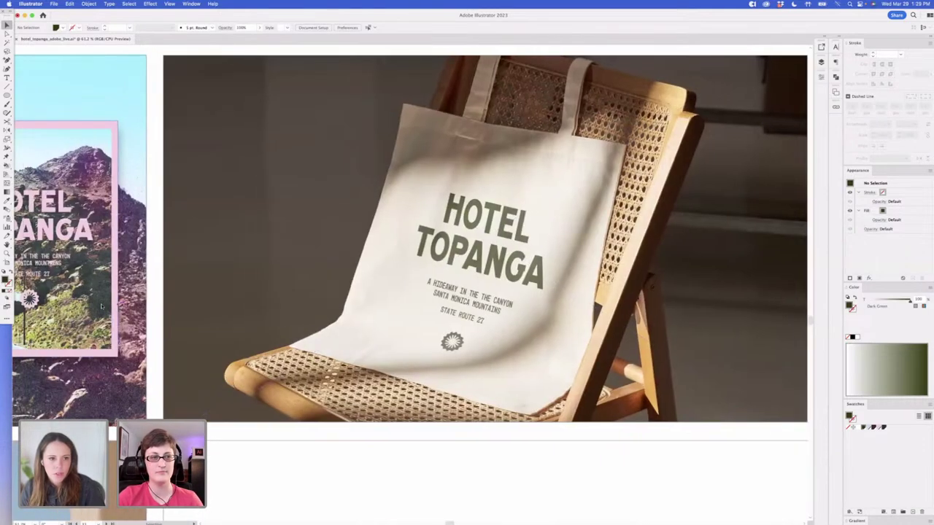
pyautogui.hscroll(-11, 101, 307)
pyautogui.hscroll(-2, 101, 307)
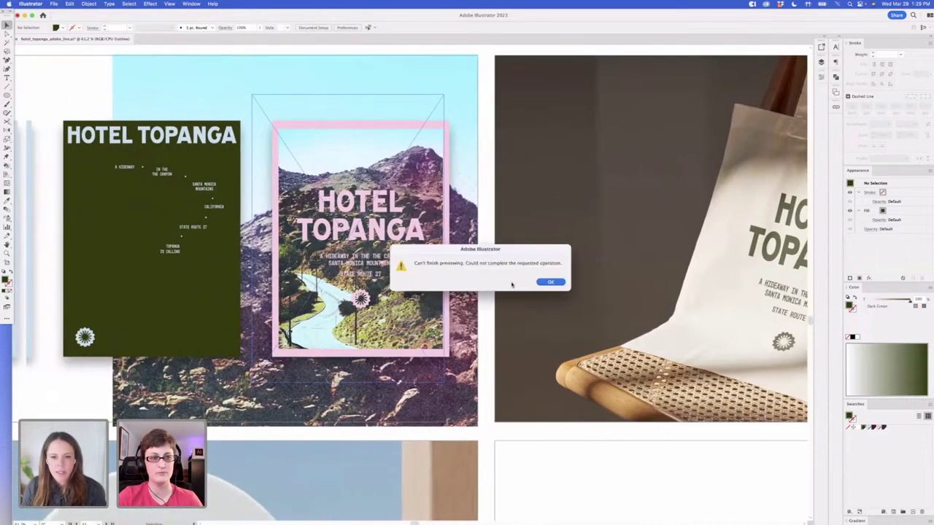
# Dismiss the preview error alerts
pyautogui.click(554, 283)
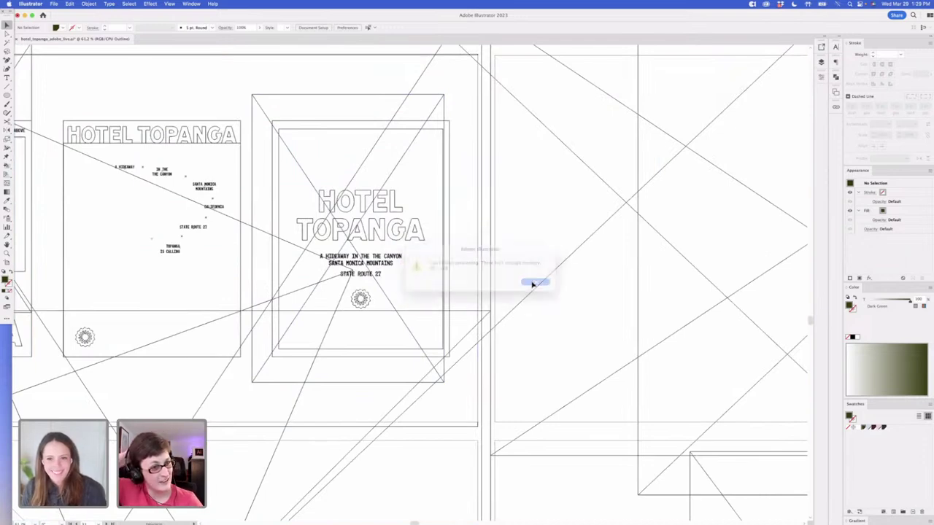
pyautogui.click(531, 282)
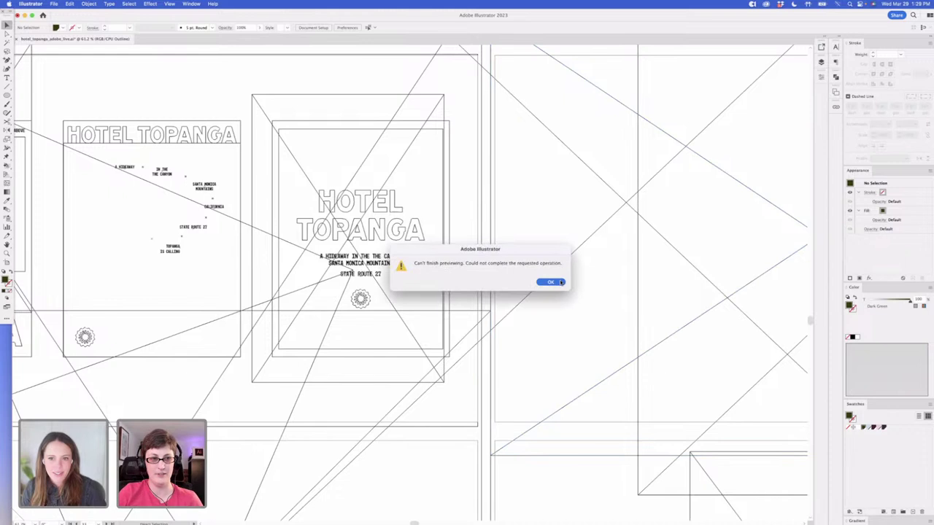
pyautogui.click(560, 282)
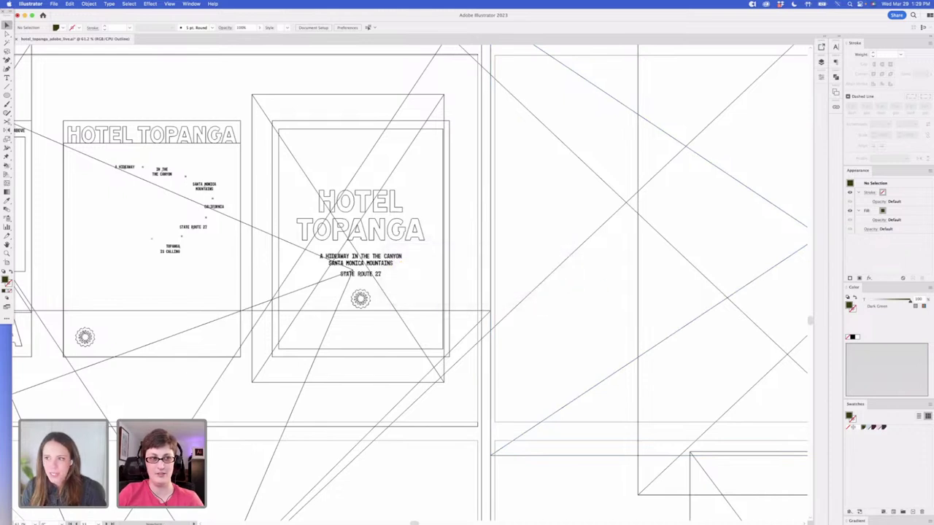
pyautogui.press('super+w')
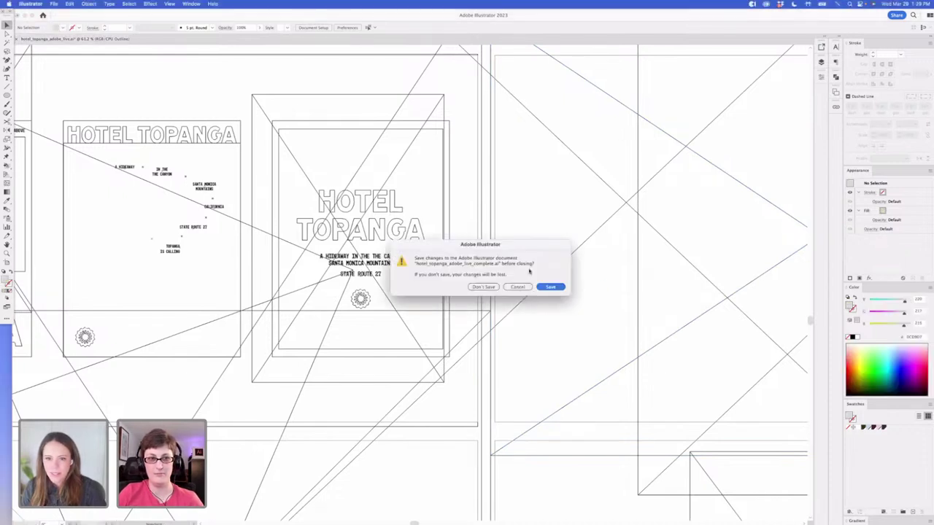
pyautogui.click(494, 288)
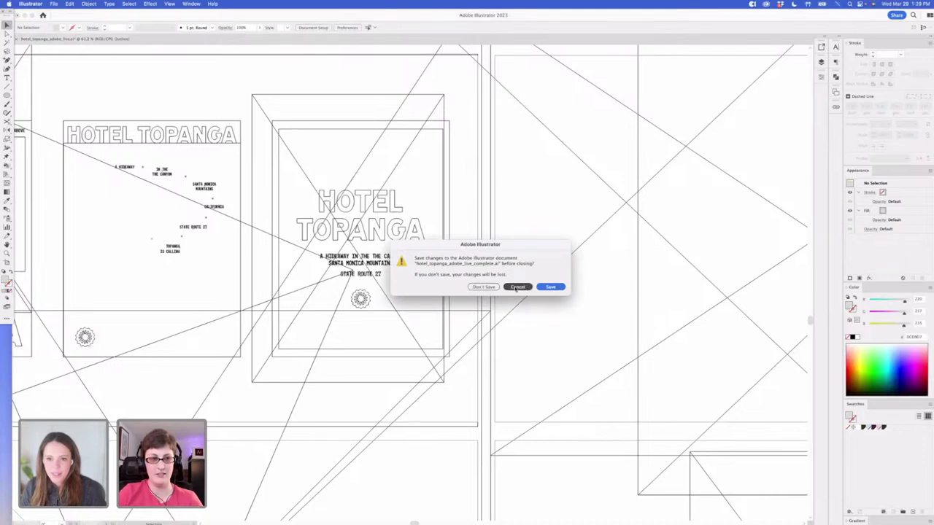
pyautogui.click(516, 288)
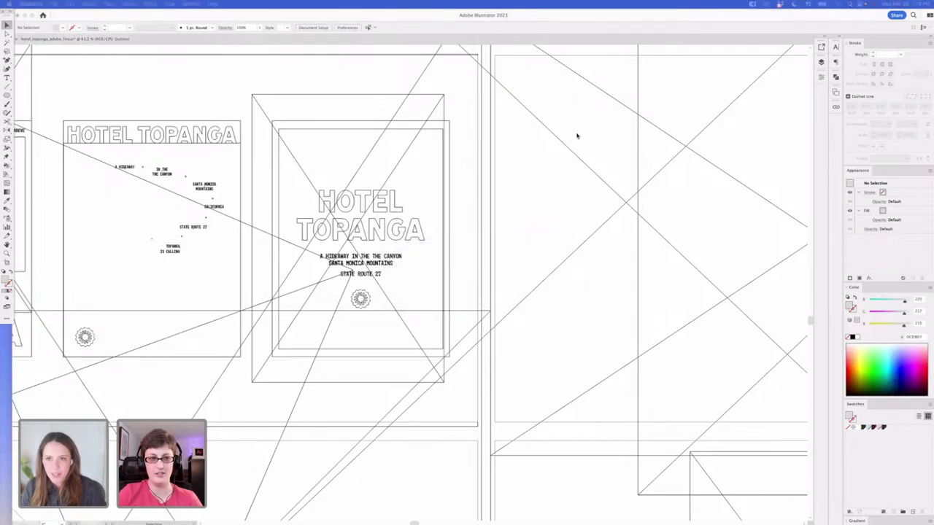
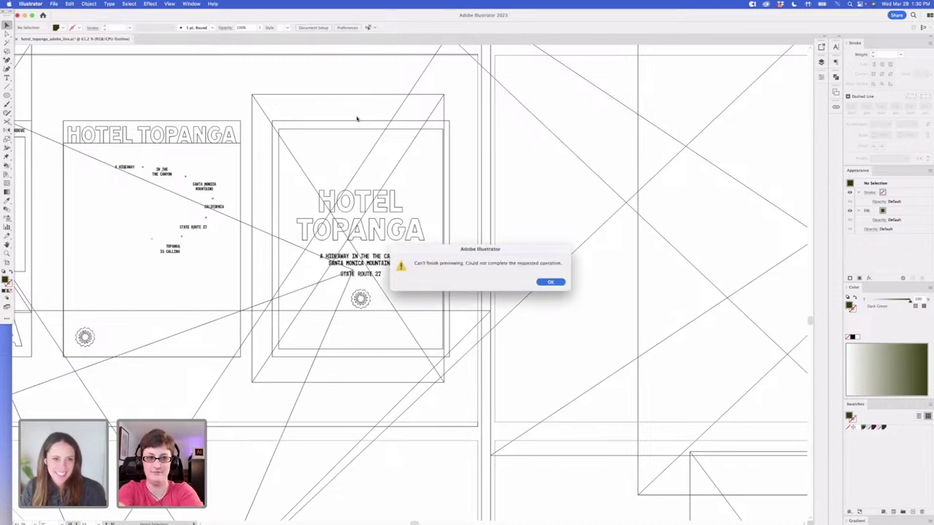
# Dismiss the preview error and close both open documents, including hotel_topanga_adobe_live.ai, without saving changes
pyautogui.click(552, 284)
pyautogui.click(16, 15)
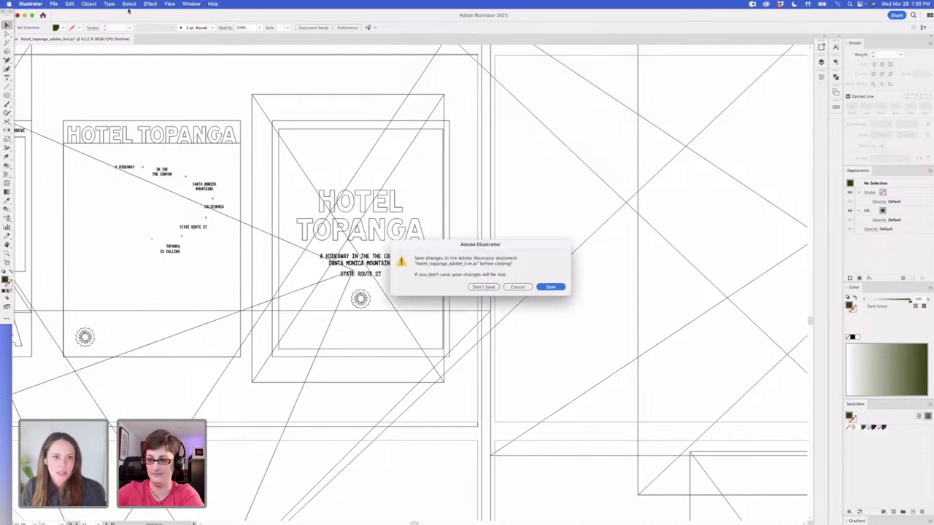
pyautogui.click(484, 286)
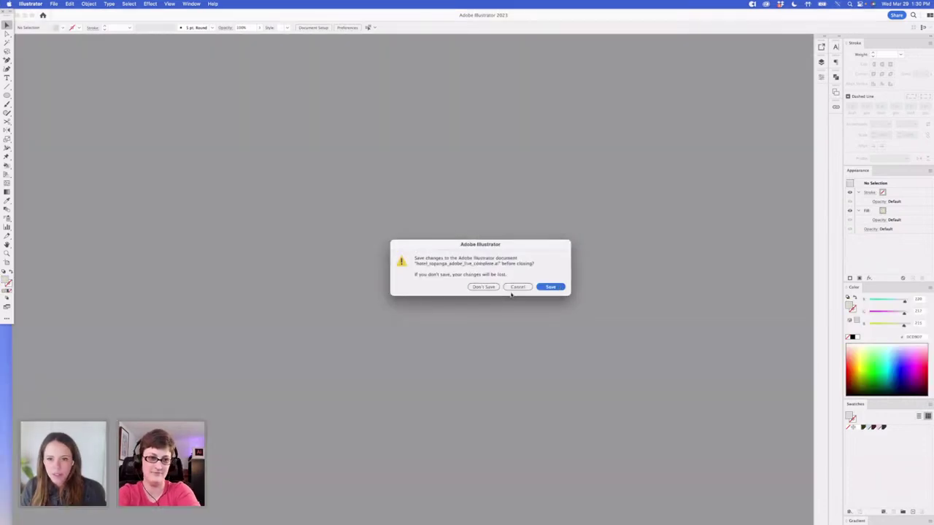
pyautogui.click(493, 288)
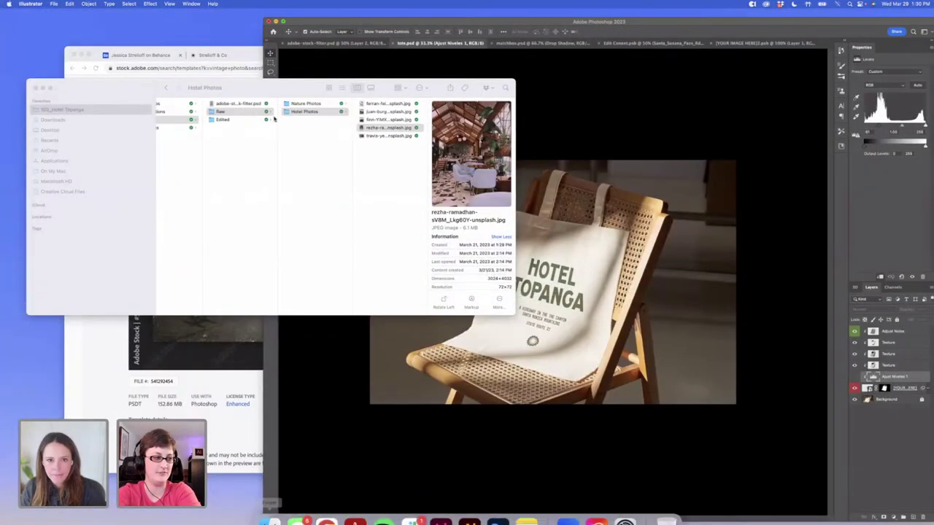
# Reopen hotel_topanga_adobe_live.ai from the 103_Hotel Topanga folder in Finder
pyautogui.hscroll(-5, 275, 123)
pyautogui.click(209, 105)
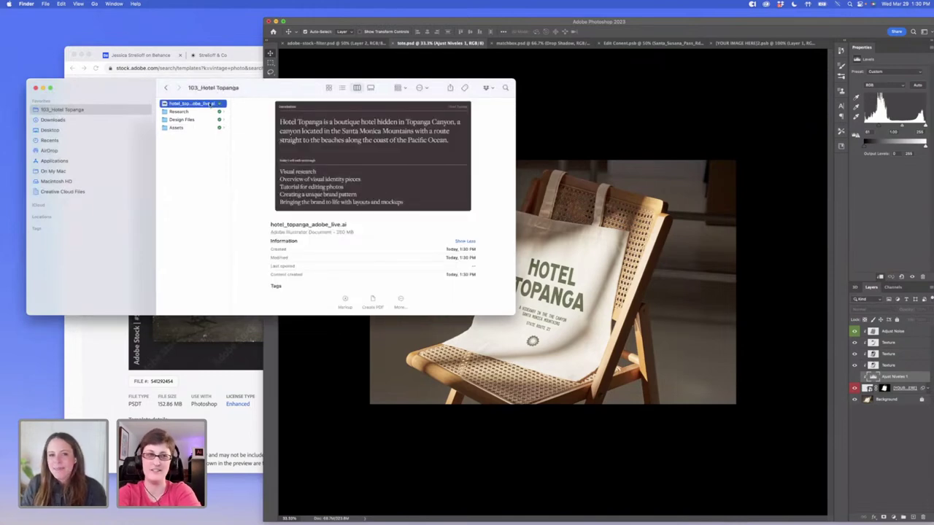
pyautogui.click(209, 104)
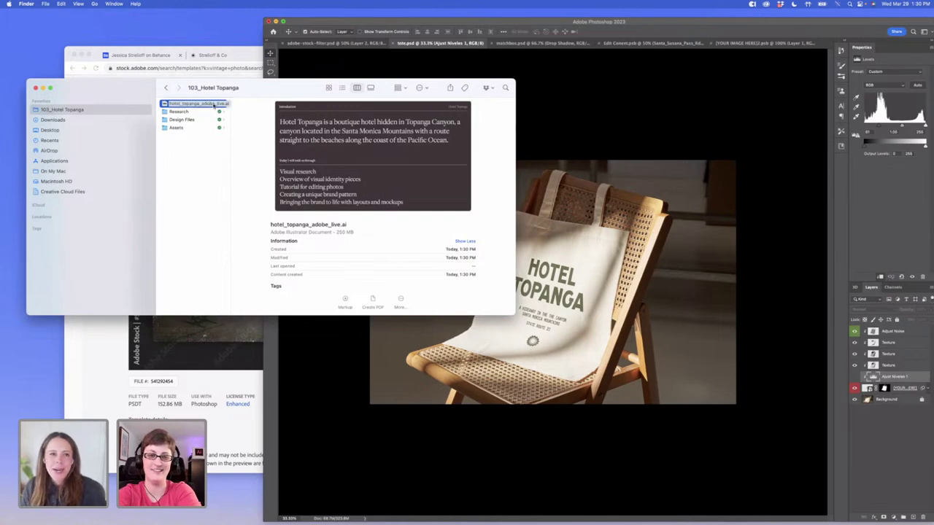
pyautogui.press('Return')
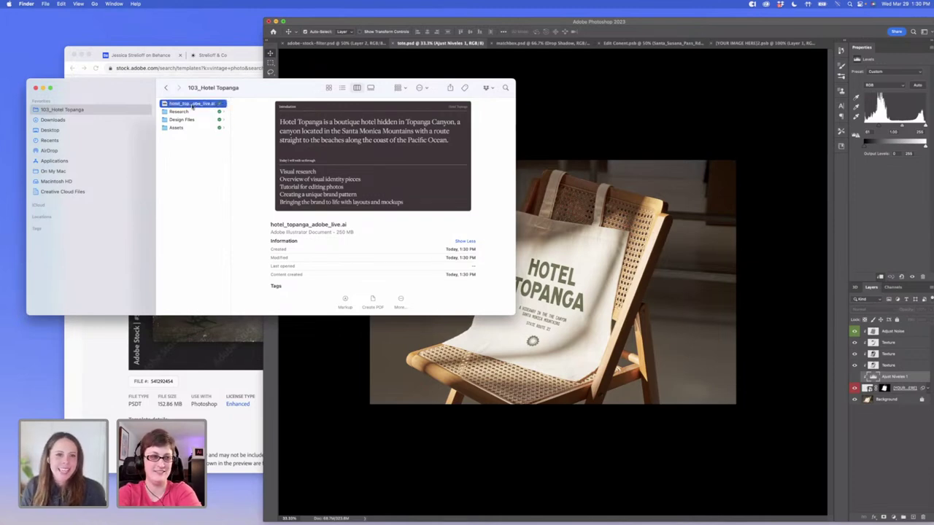
pyautogui.click(192, 105)
pyautogui.doubleClick(165, 104)
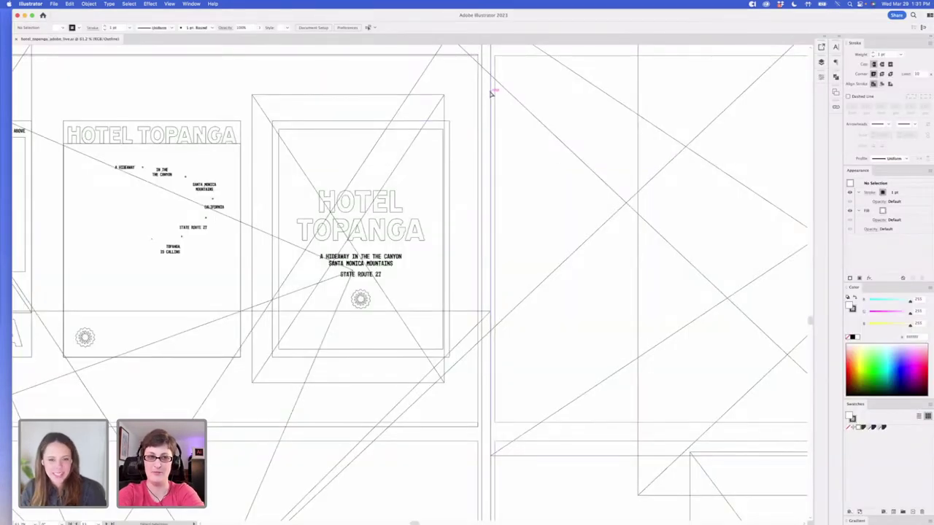
# Try to display the artwork in preview mode, dismissing each error alert, and survey all artboards
pyautogui.press('super+y')
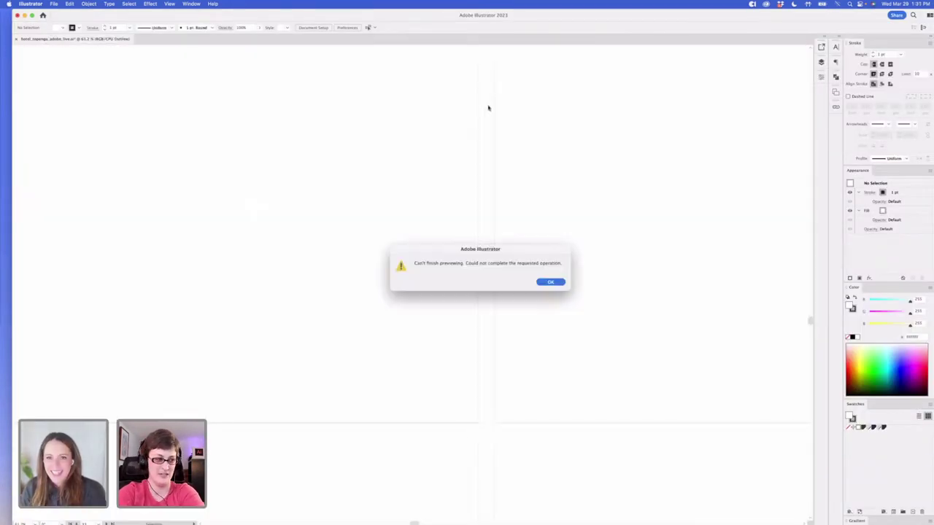
pyautogui.click(551, 282)
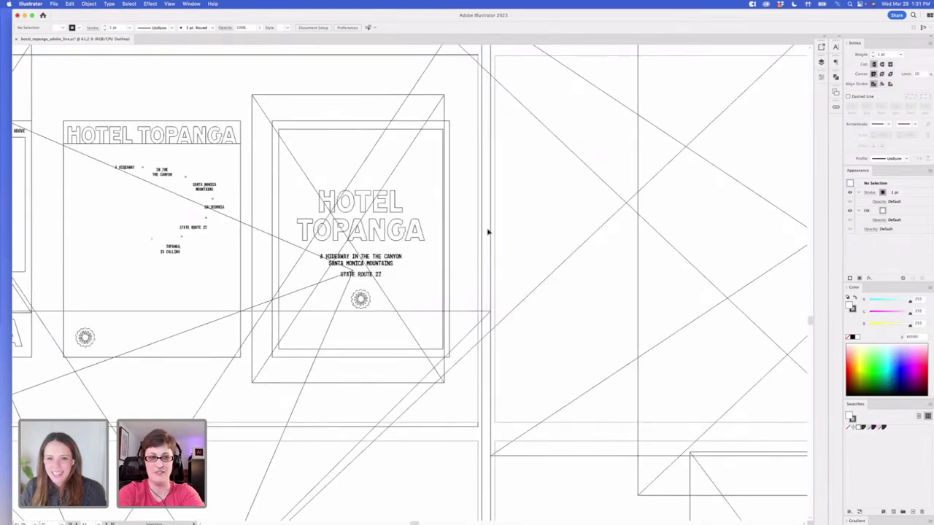
pyautogui.press('super+minus')
pyautogui.press('super+minus')
pyautogui.press('super+minus')
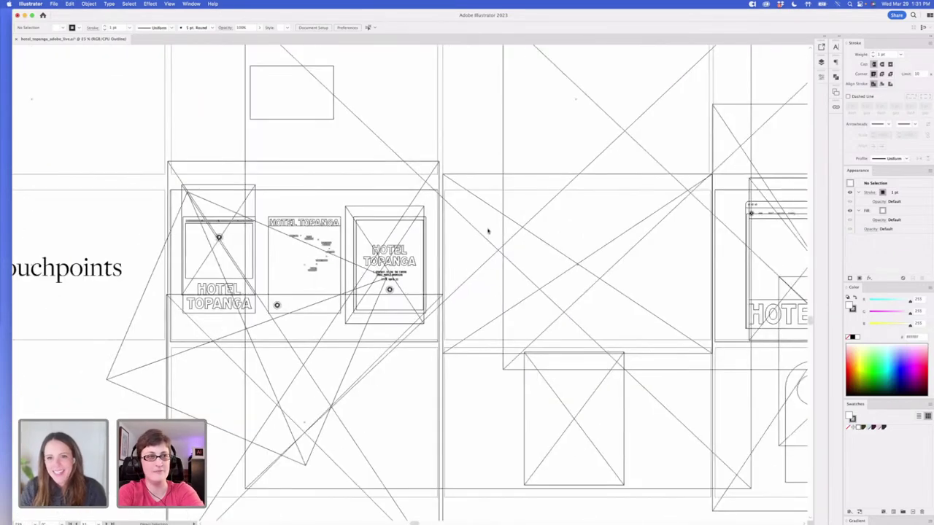
pyautogui.click(533, 283)
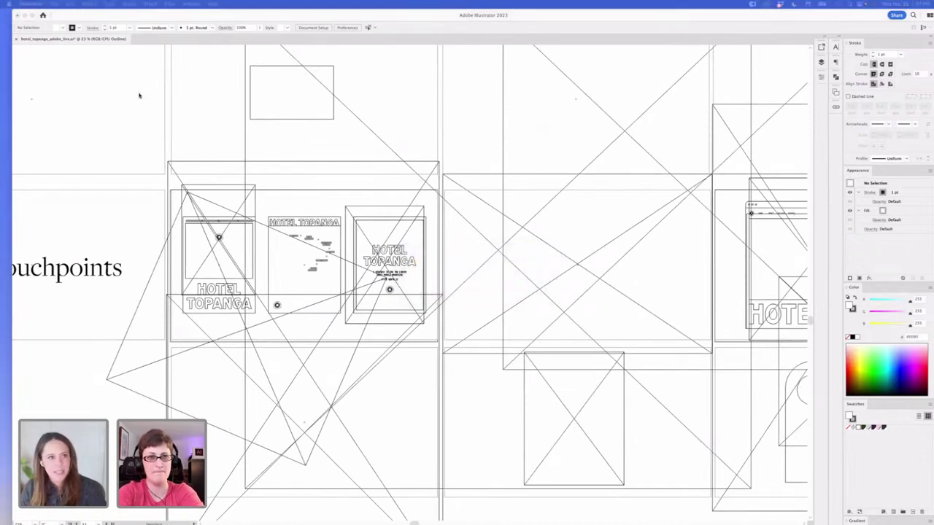
pyautogui.click(167, 63)
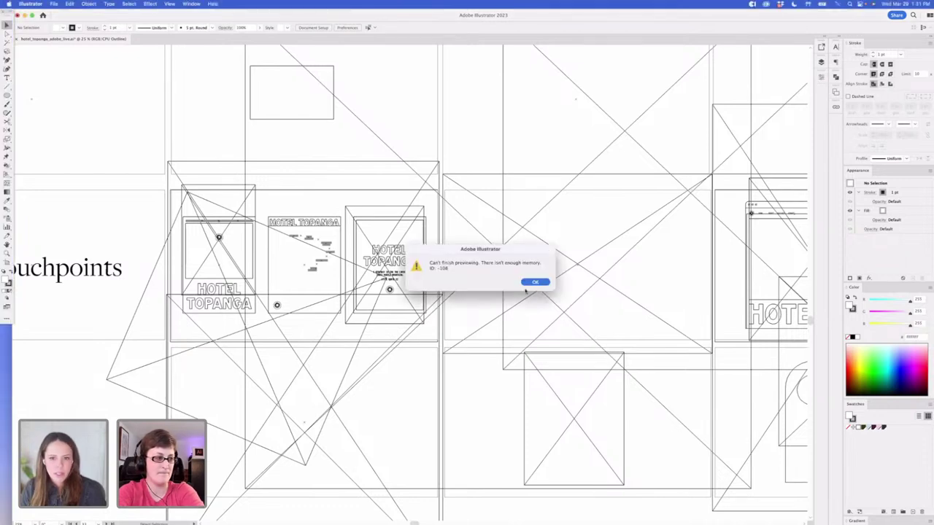
pyautogui.click(532, 283)
pyautogui.hscroll(2, 483, 224)
pyautogui.press('super+minus')
pyautogui.press('super+minus')
pyautogui.press('super+minus')
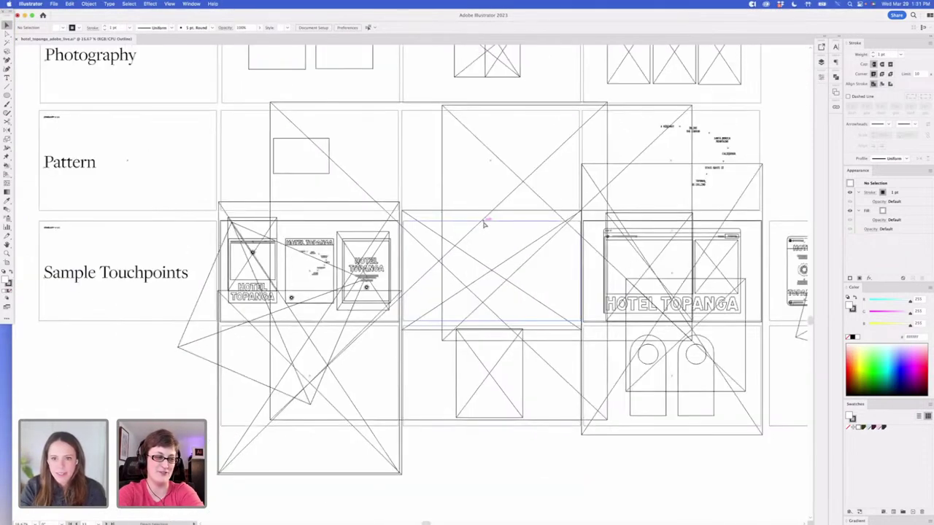
pyautogui.press('super+minus')
pyautogui.scroll(2, 514, 215)
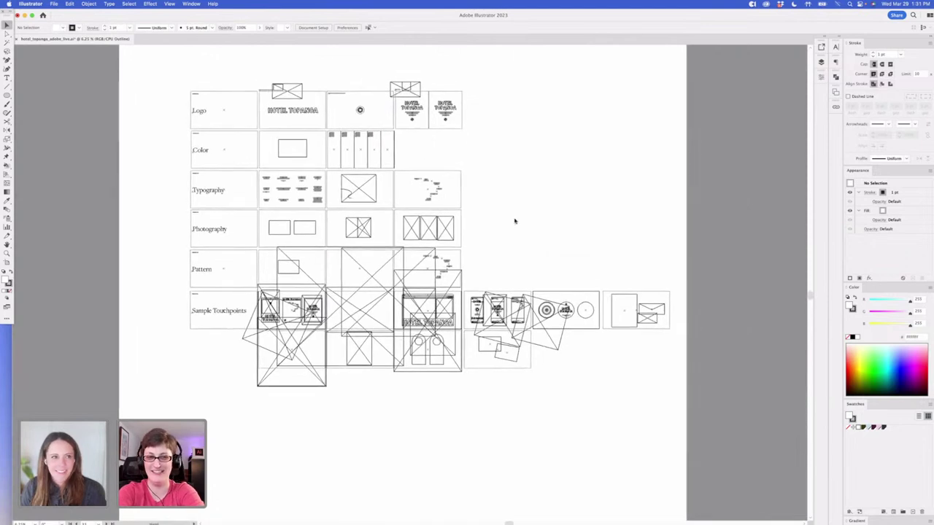
pyautogui.click(536, 283)
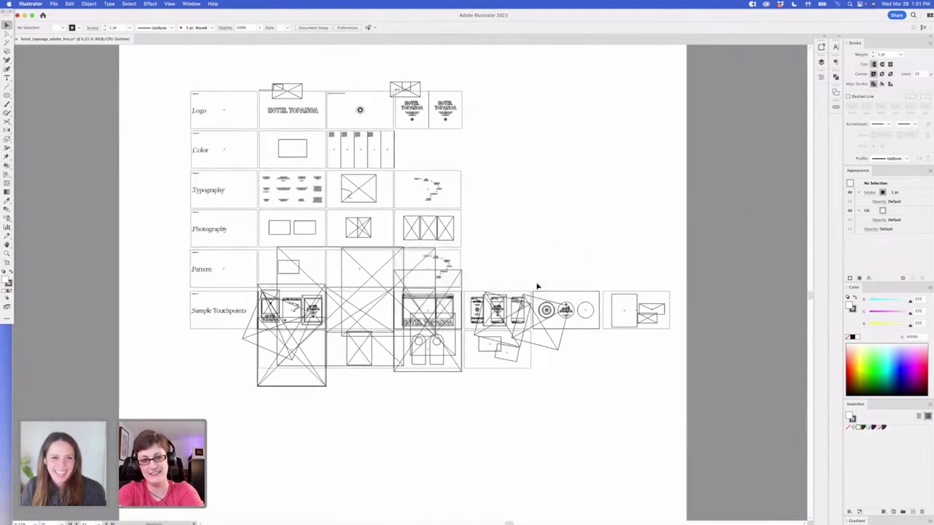
# Quit Illustrator, reopen hotel_topanga_adobe_live.ai from Finder, and close the error report
pyautogui.click(24, 5)
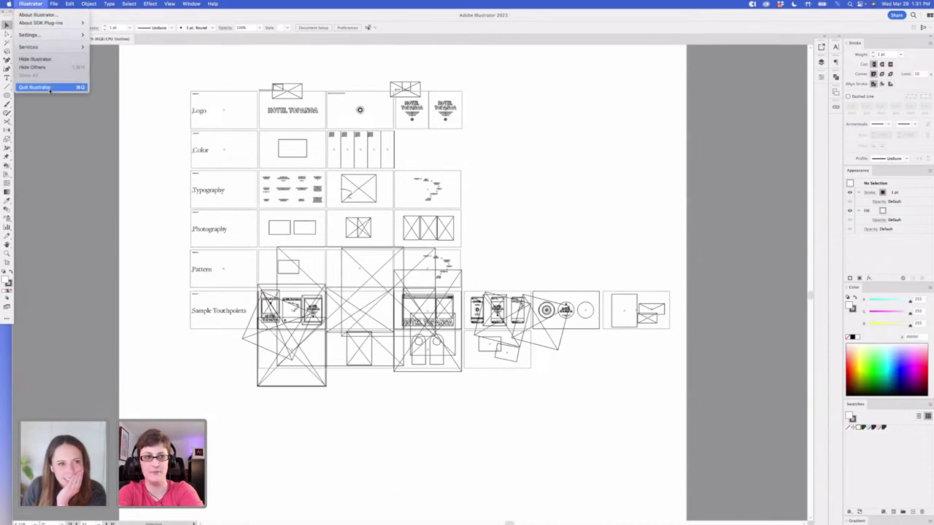
pyautogui.moveTo(169, 5)
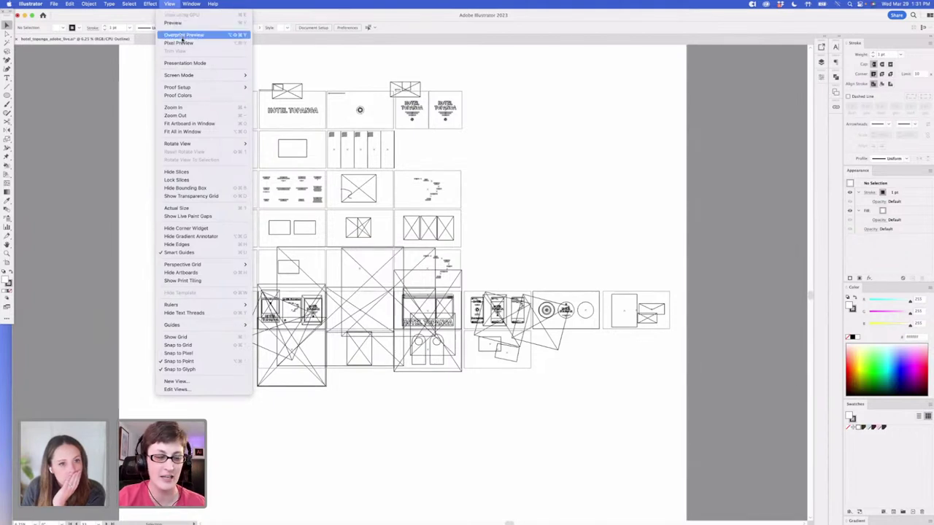
pyautogui.click(170, 6)
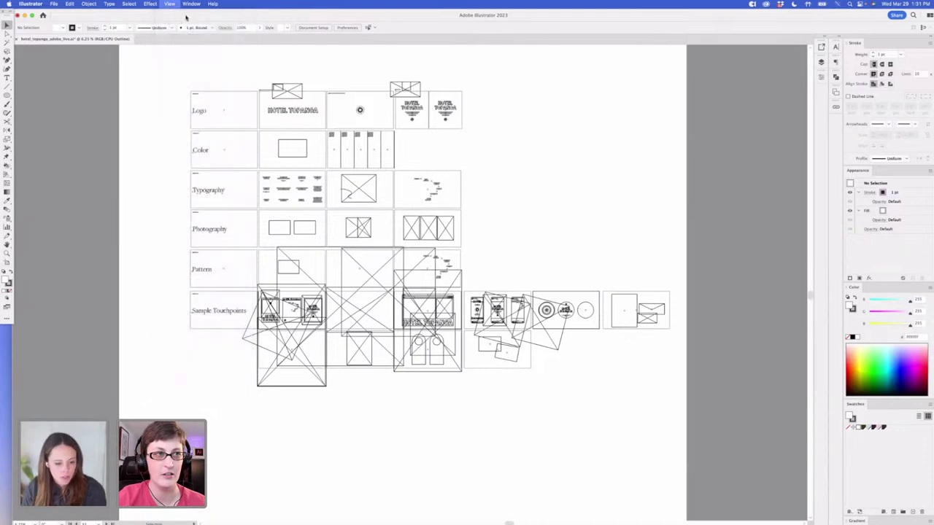
pyautogui.press('super+h')
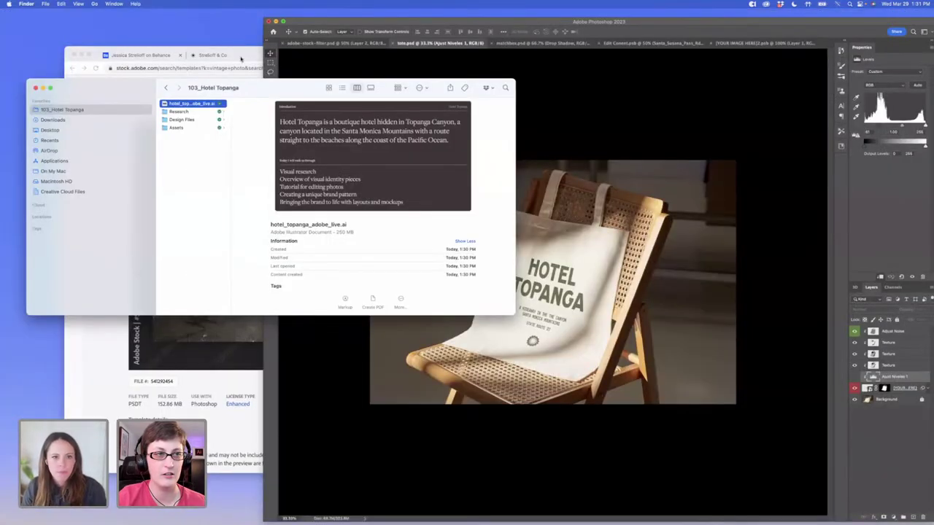
pyautogui.doubleClick(193, 104)
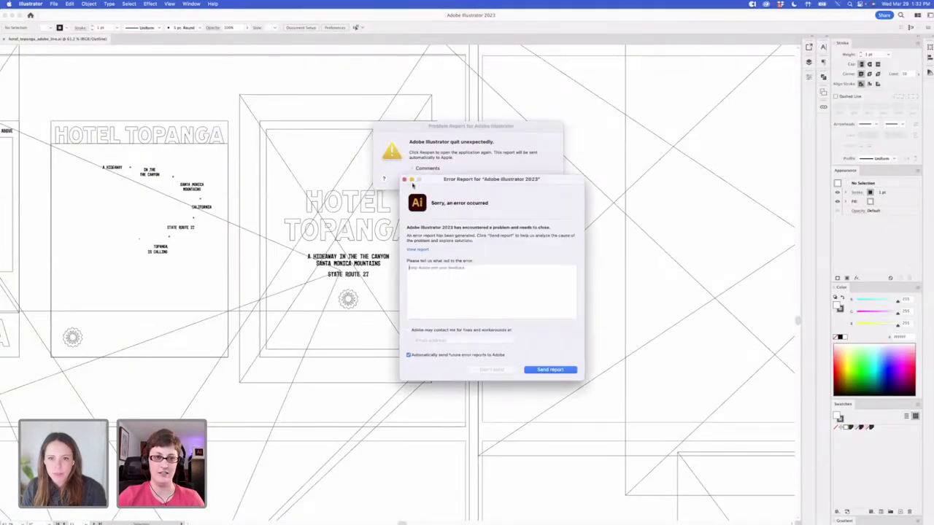
pyautogui.click(404, 180)
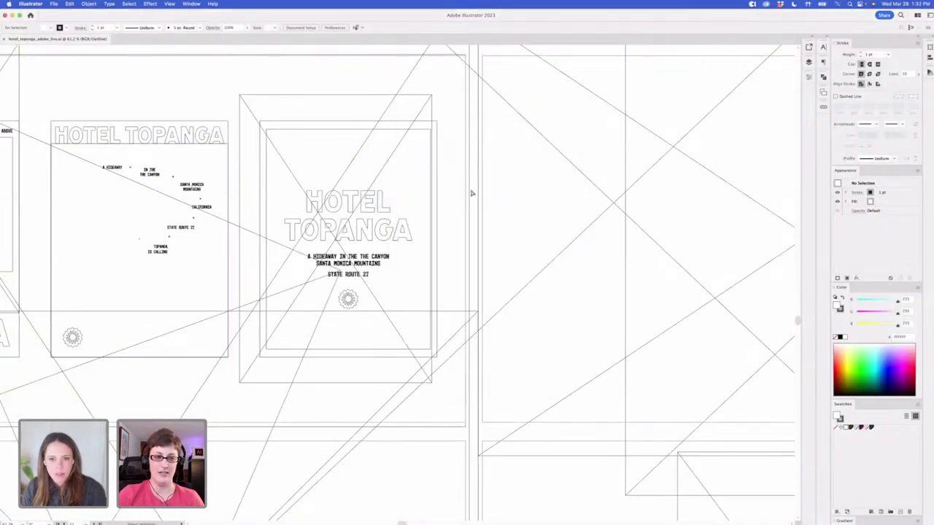
# Switch the document to preview mode and delete the purple and dark green tree pattern artwork from the two Pattern artboards
pyautogui.press('super+y')
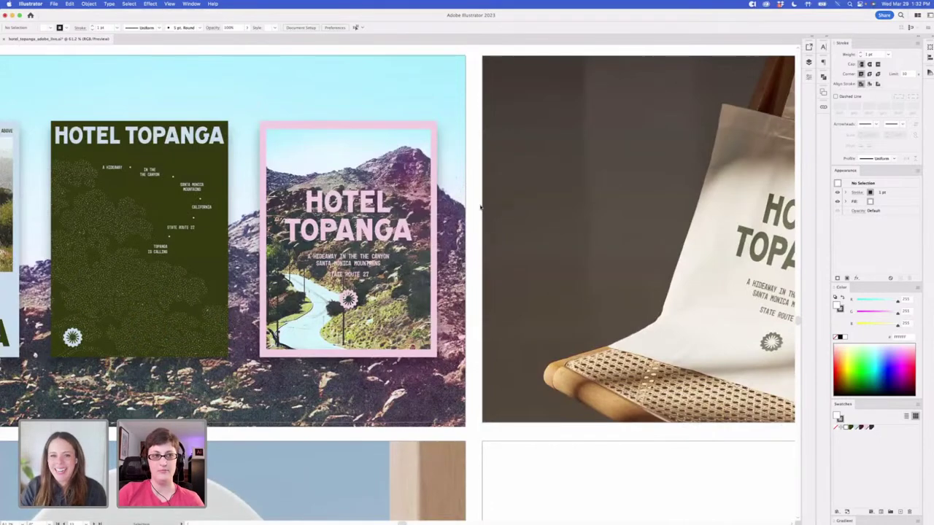
pyautogui.scroll(-6, 480, 208)
pyautogui.hscroll(6, 480, 208)
pyautogui.scroll(1, 480, 208)
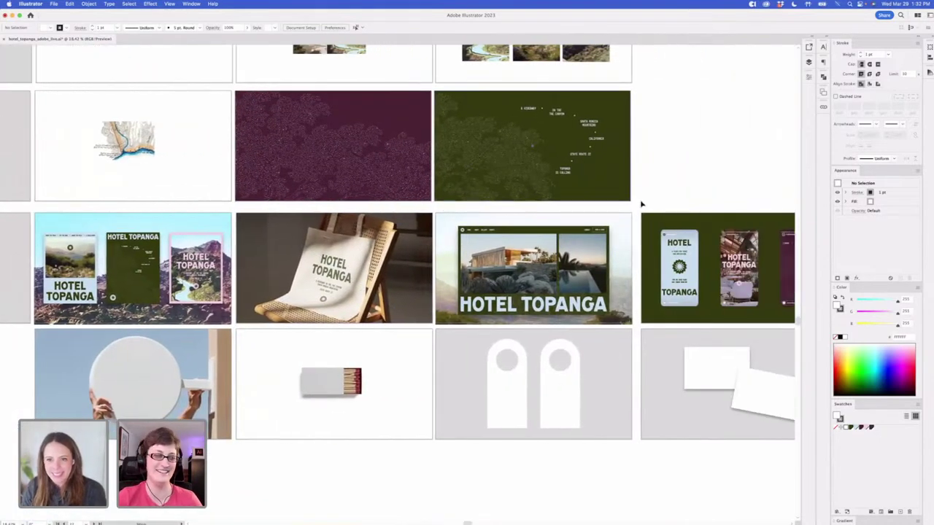
pyautogui.moveTo(629, 192); pyautogui.dragTo(641, 205)
pyautogui.moveTo(277, 113); pyautogui.dragTo(278, 114)
pyautogui.press('Delete')
pyautogui.click(504, 145)
pyautogui.moveTo(369, 139); pyautogui.dragTo(368, 139)
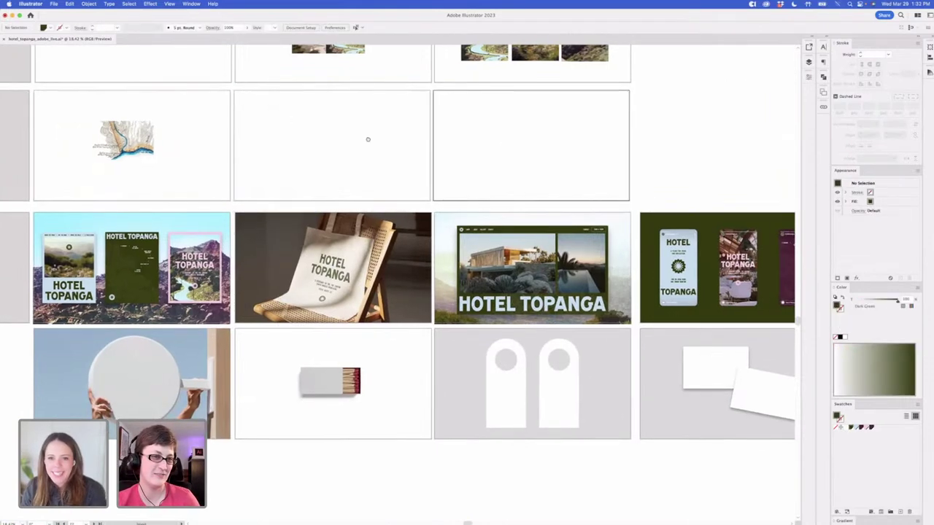
# Review the Sample Touchpoints artboards from the posters and tote bag across to the round coasters
pyautogui.hscroll(10, 368, 138)
pyautogui.scroll(-2, 367, 139)
pyautogui.hscroll(-10, 478, 185)
pyautogui.hscroll(-2, 478, 184)
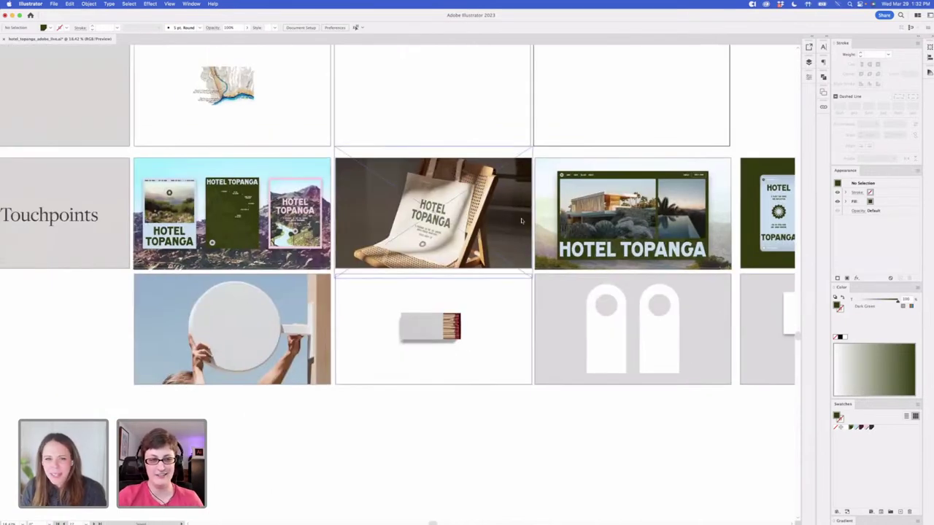
pyautogui.hscroll(9, 513, 216)
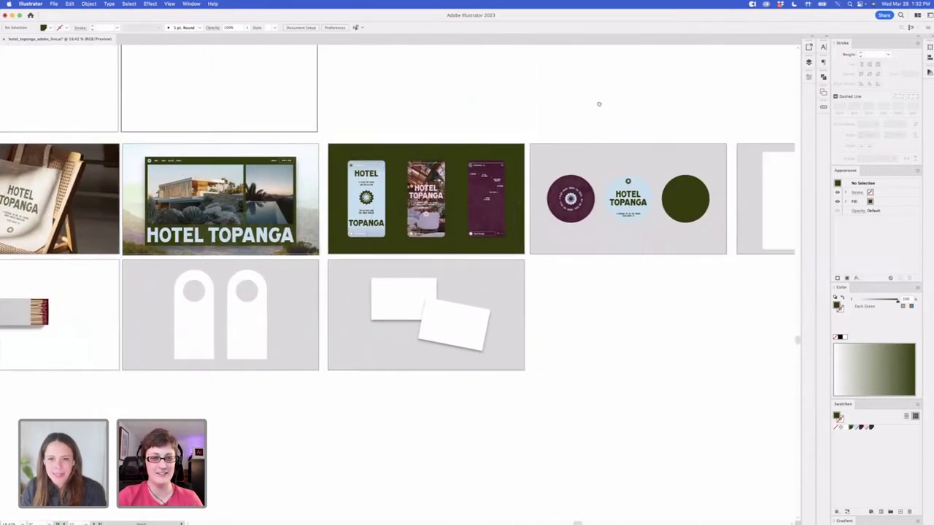
pyautogui.hscroll(4, 591, 102)
pyautogui.scroll(3, 485, 137)
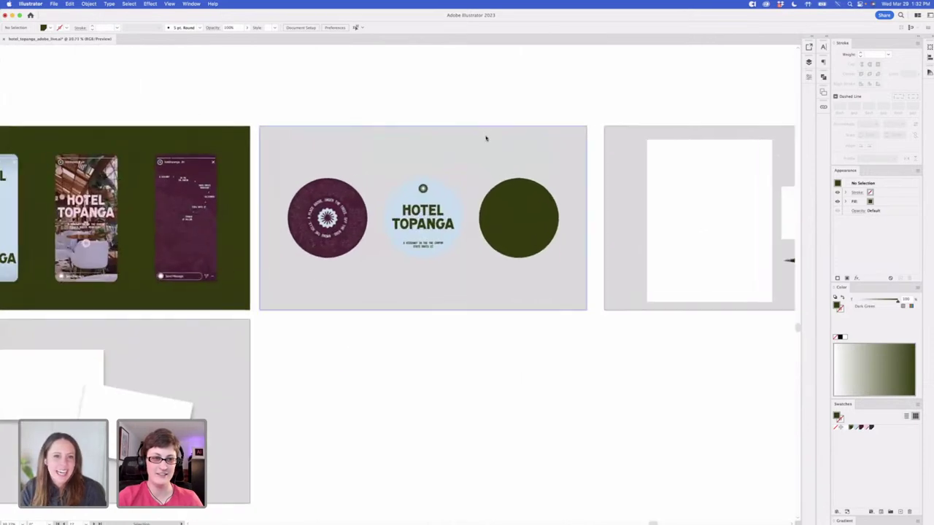
pyautogui.hscroll(3, 504, 230)
# Examine the poster, tote bag, website and story mockups up close, ending at the three round coasters
pyautogui.hscroll(-15, 462, 342)
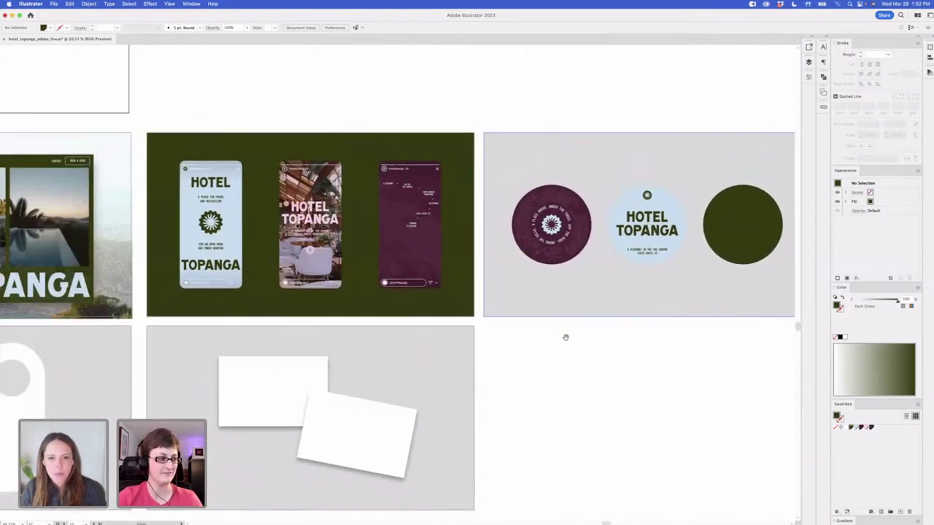
pyautogui.hscroll(-15, 284, 323)
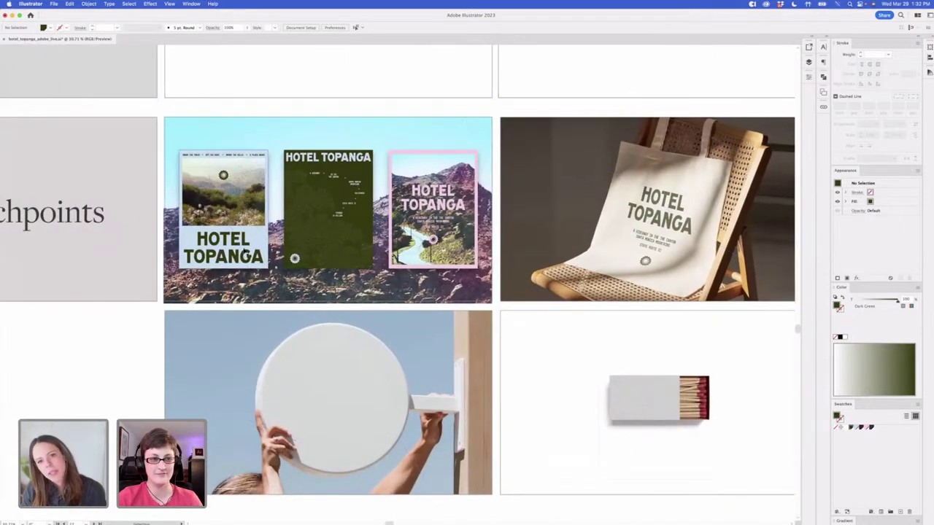
pyautogui.scroll(3, 271, 135)
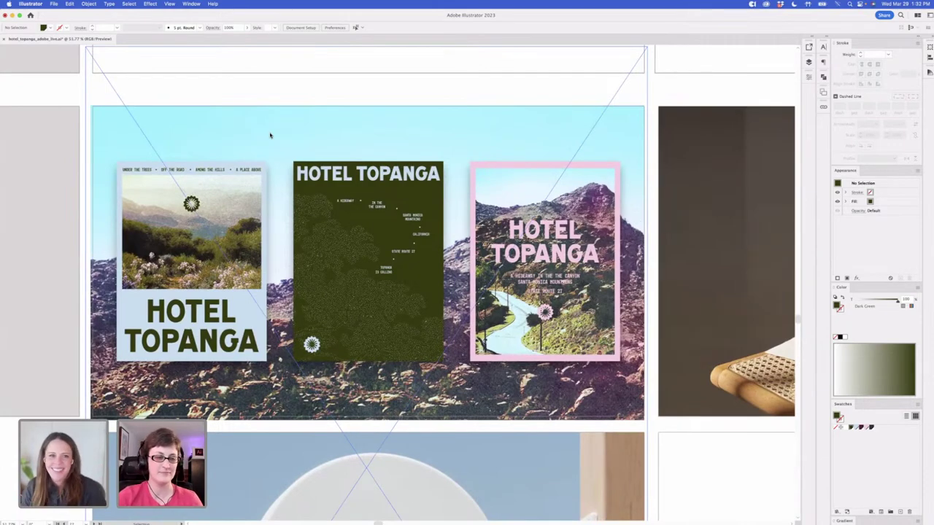
pyautogui.hscroll(15, 525, 81)
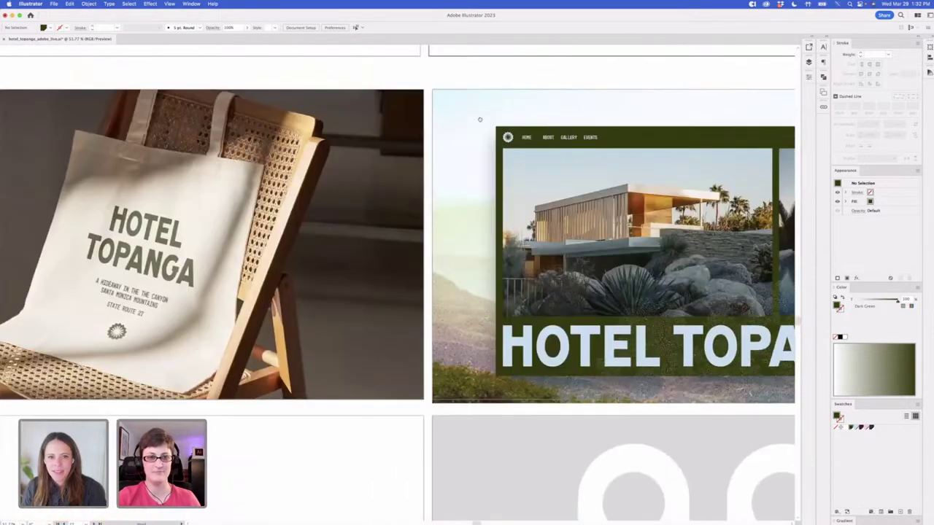
pyautogui.hscroll(15, 506, 118)
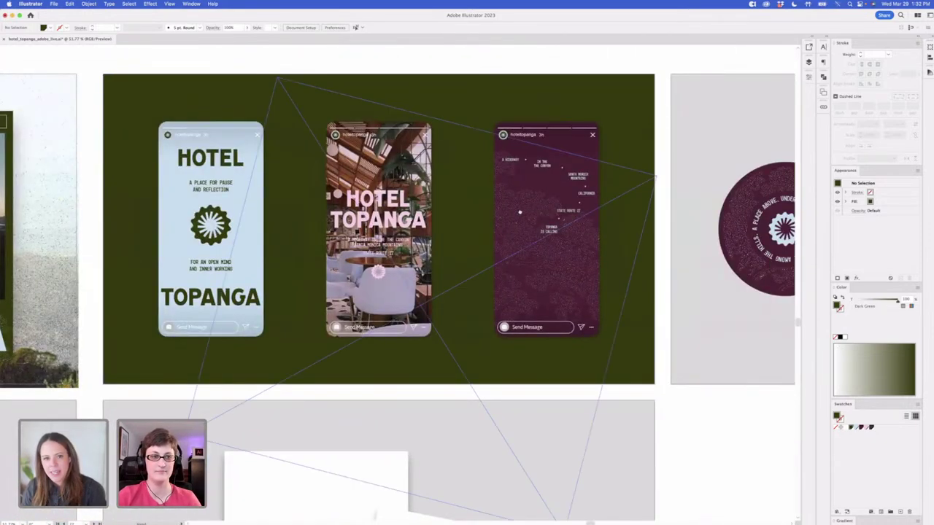
pyautogui.hscroll(10, 378, 225)
pyautogui.hscroll(-5, 265, 216)
pyautogui.scroll(2, 402, 209)
pyautogui.hscroll(-1, 401, 210)
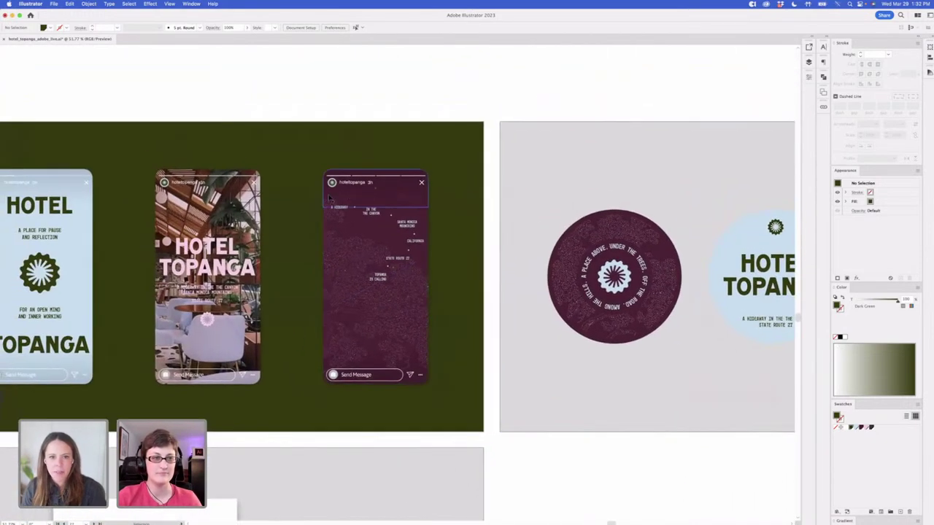
pyautogui.hscroll(12, 227, 65)
pyautogui.scroll(-1, 227, 65)
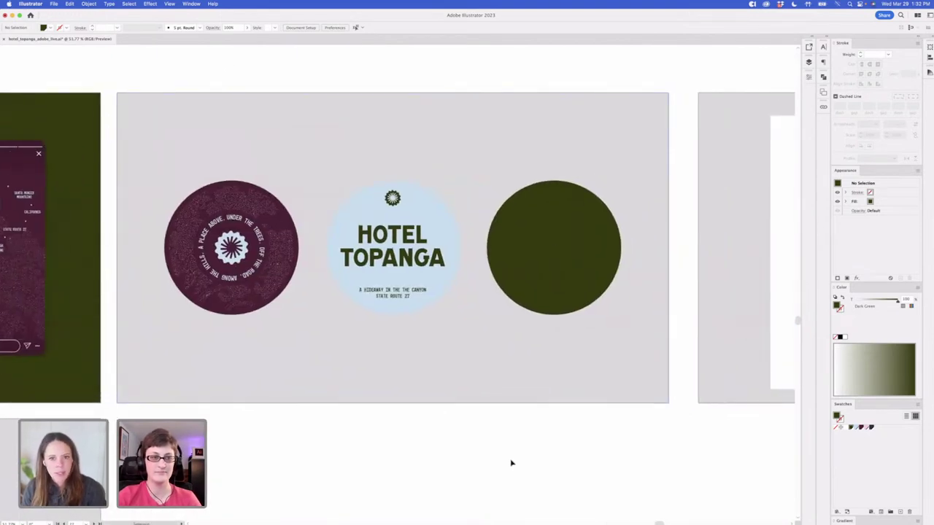
# Copy the curved group of place labels and dots from its artboard and paste it onto the coaster artboard
pyautogui.click(594, 246)
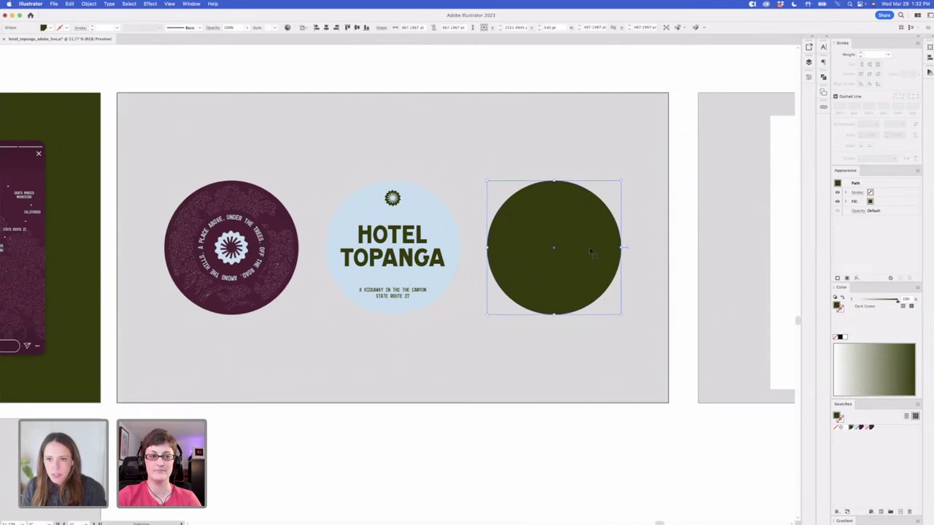
pyautogui.click(449, 82)
pyautogui.press('Tab')
pyautogui.press('Tab')
pyautogui.scroll(5, 442, 83)
pyautogui.hscroll(-5, 443, 83)
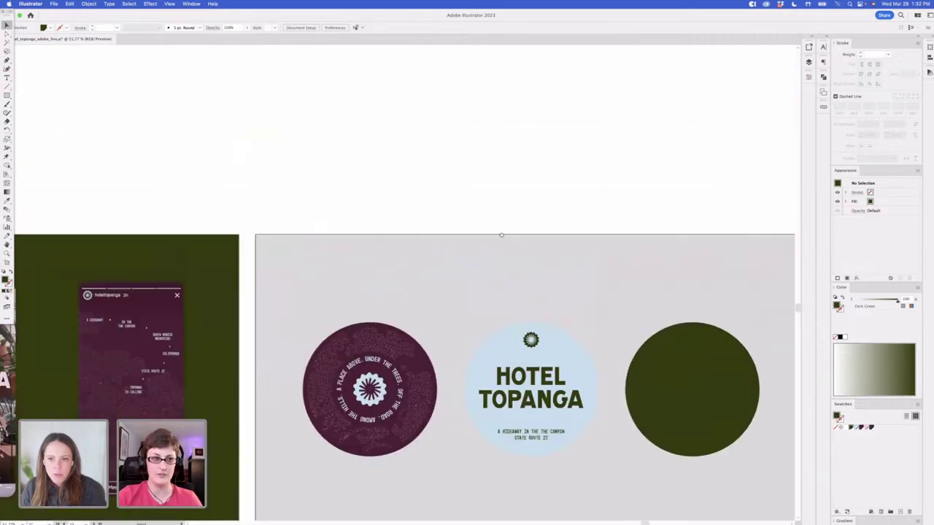
pyautogui.moveTo(234, 105); pyautogui.dragTo(508, 285)
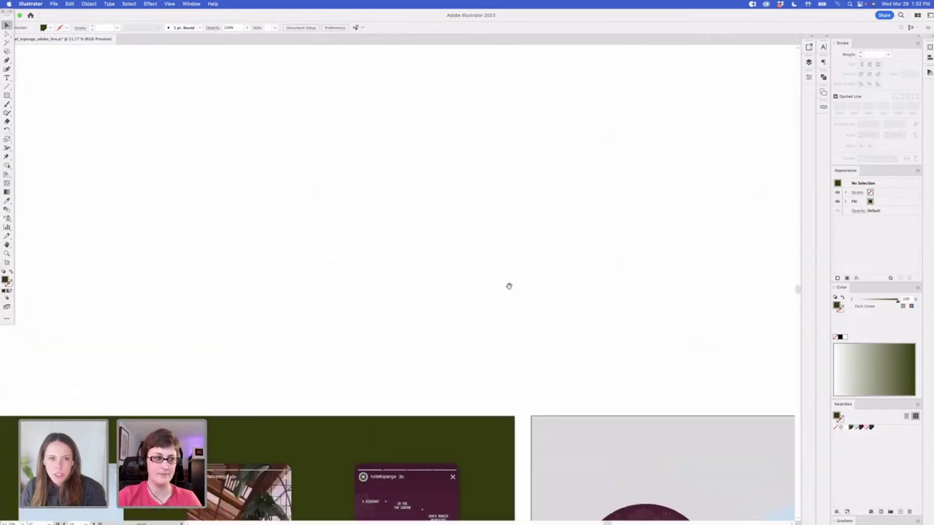
pyautogui.moveTo(331, 192); pyautogui.dragTo(404, 373)
pyautogui.moveTo(244, 242); pyautogui.dragTo(579, 196)
pyautogui.moveTo(368, 291); pyautogui.dragTo(520, 371)
pyautogui.scroll(5, 521, 370)
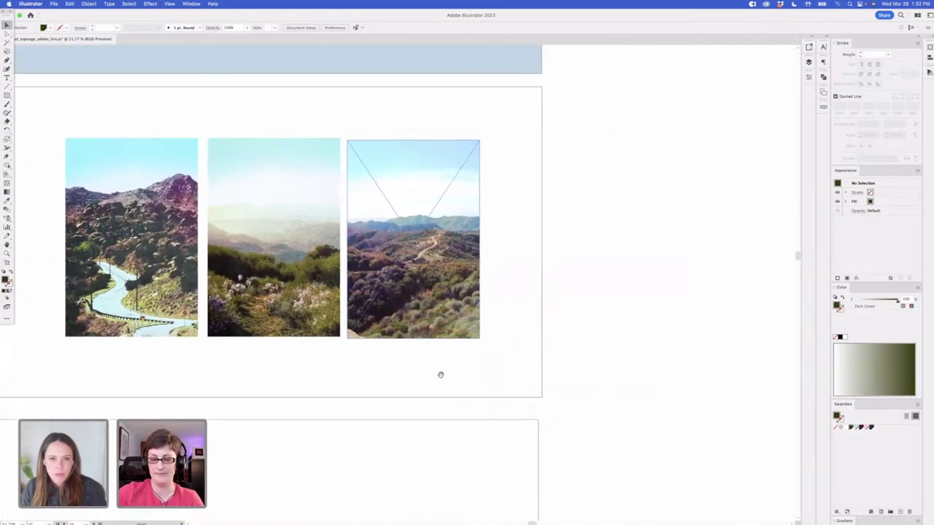
pyautogui.click(258, 51)
pyautogui.scroll(-15, 231, 52)
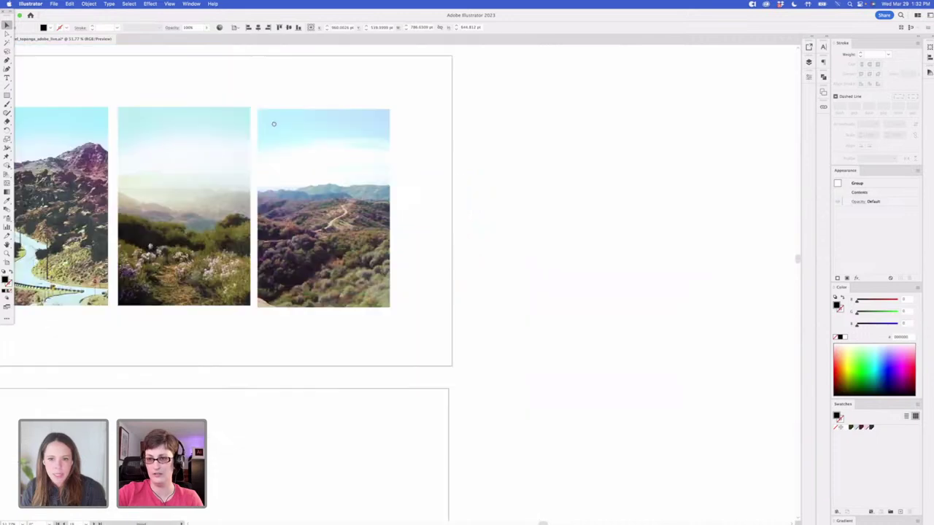
pyautogui.hscroll(8, 493, 403)
pyautogui.press('super+v')
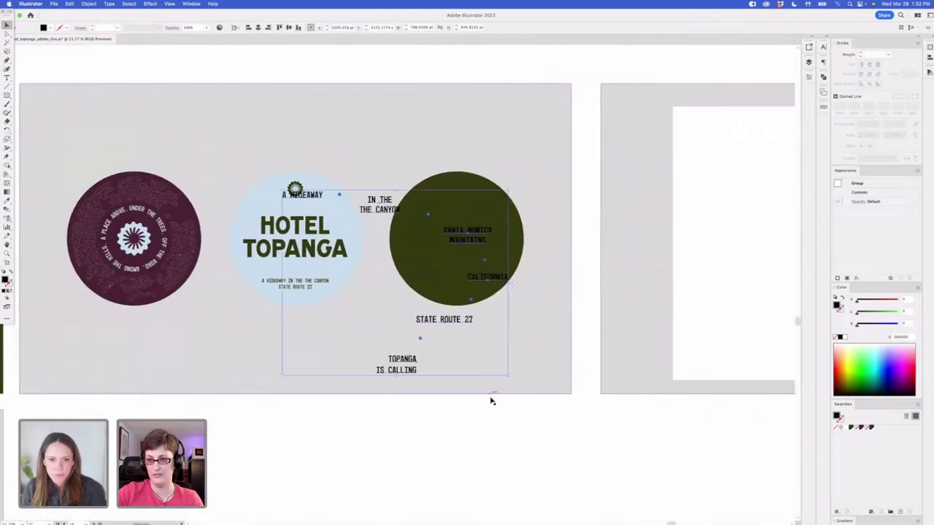
# Place the pasted label group over the dark green coaster and colour it Sky Blue
pyautogui.moveTo(508, 192); pyautogui.dragTo(561, 206)
pyautogui.click(855, 429)
pyautogui.scroll(4, 520, 209)
pyautogui.click(656, 227)
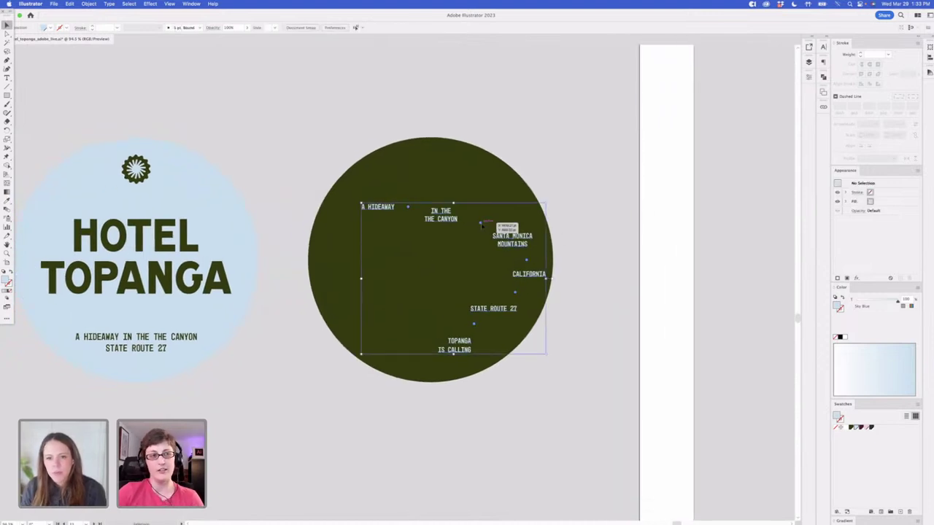
# Move "A HIDEAWAY", "IN THE THE CANYON" and the two upper dots outward toward the green coaster's upper right edge
pyautogui.doubleClick(487, 223)
pyautogui.moveTo(443, 213); pyautogui.dragTo(493, 181)
pyautogui.moveTo(407, 209); pyautogui.dragTo(471, 163)
pyautogui.moveTo(394, 205); pyautogui.dragTo(446, 156)
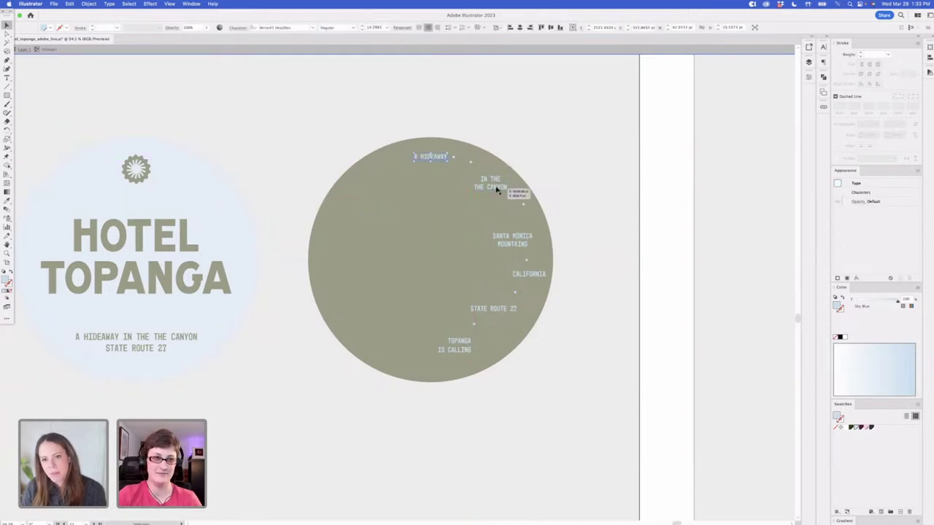
pyautogui.doubleClick(654, 150)
# Right-align the text of all the place labels and shift them back toward the green coaster's right edge
pyautogui.keyDown('shift'); pyautogui.click(521, 235); pyautogui.keyUp('shift')
pyautogui.keyDown('shift'); pyautogui.click(537, 273); pyautogui.keyUp('shift')
pyautogui.keyDown('shift'); pyautogui.click(501, 309); pyautogui.keyUp('shift')
pyautogui.keyDown('shift'); pyautogui.click(468, 342); pyautogui.keyUp('shift')
pyautogui.click(507, 311)
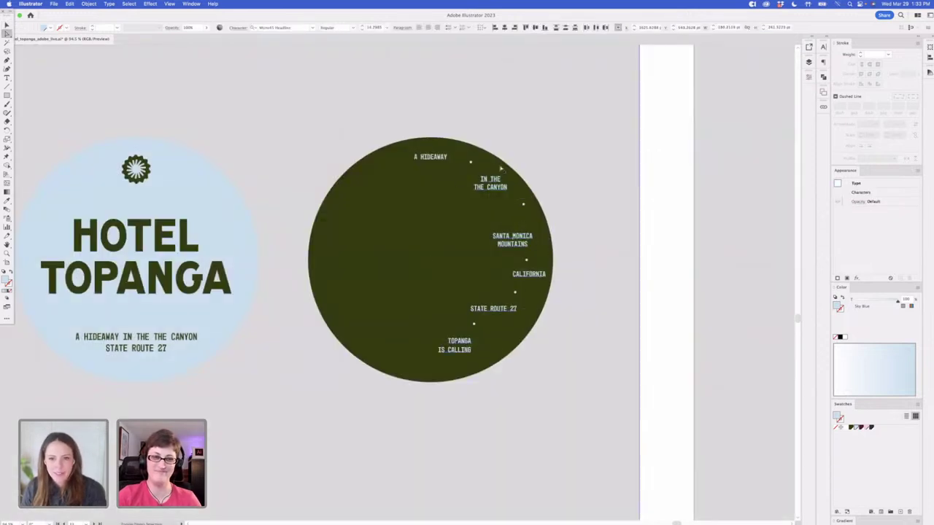
pyautogui.click(437, 27)
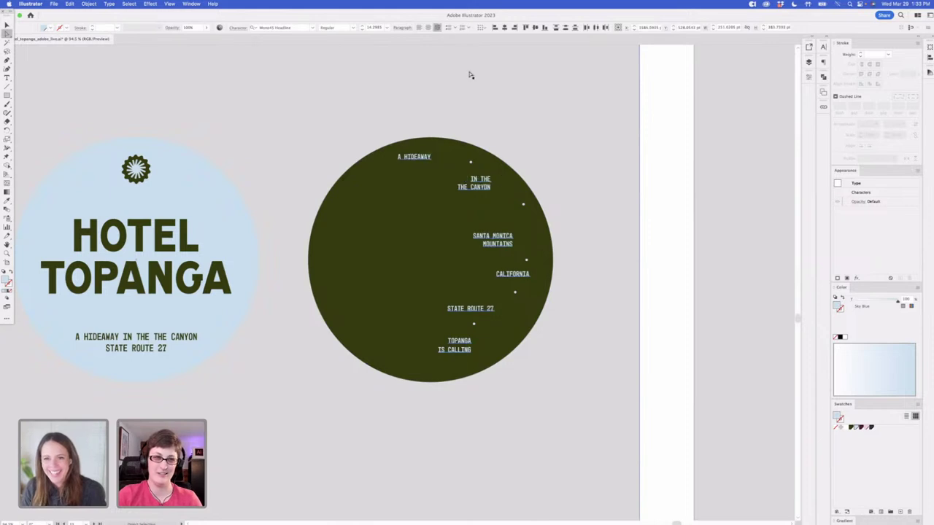
pyautogui.moveTo(484, 190); pyautogui.dragTo(506, 188)
pyautogui.click(631, 225)
# Reposition "A HIDEAWAY", "SANTA MONICA MOUNTAINS", "STATE ROUTE 27" and "TOPANGA IS CALLING" to follow the coaster's curved right edge
pyautogui.moveTo(434, 156); pyautogui.dragTo(436, 156)
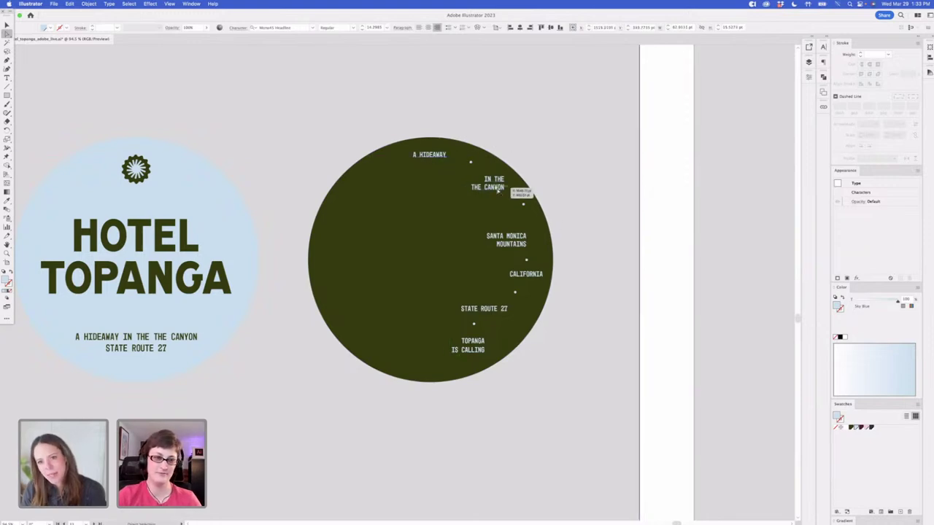
pyautogui.moveTo(520, 244); pyautogui.dragTo(529, 237)
pyautogui.moveTo(483, 309); pyautogui.dragTo(503, 315)
pyautogui.moveTo(477, 350); pyautogui.dragTo(463, 363)
# Space the lower labels and the dots between them evenly along the green coaster's right edge
pyautogui.doubleClick(476, 329)
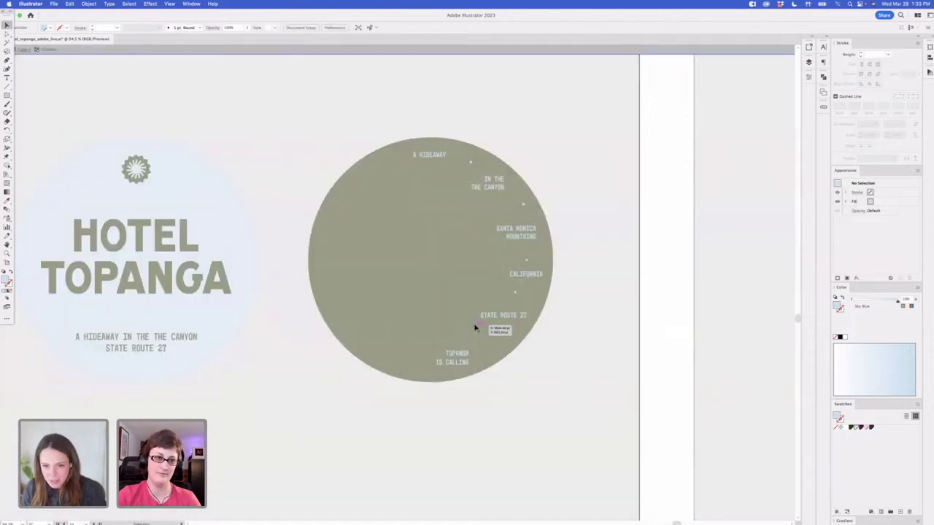
pyautogui.moveTo(519, 316); pyautogui.dragTo(531, 300)
pyautogui.moveTo(526, 260); pyautogui.dragTo(532, 225)
pyautogui.moveTo(463, 356); pyautogui.dragTo(490, 354)
pyautogui.moveTo(517, 324); pyautogui.dragTo(513, 328)
pyautogui.moveTo(532, 299); pyautogui.dragTo(538, 282)
pyautogui.moveTo(539, 252); pyautogui.dragTo(534, 239)
pyautogui.doubleClick(657, 325)
pyautogui.moveTo(656, 326); pyautogui.dragTo(688, 331)
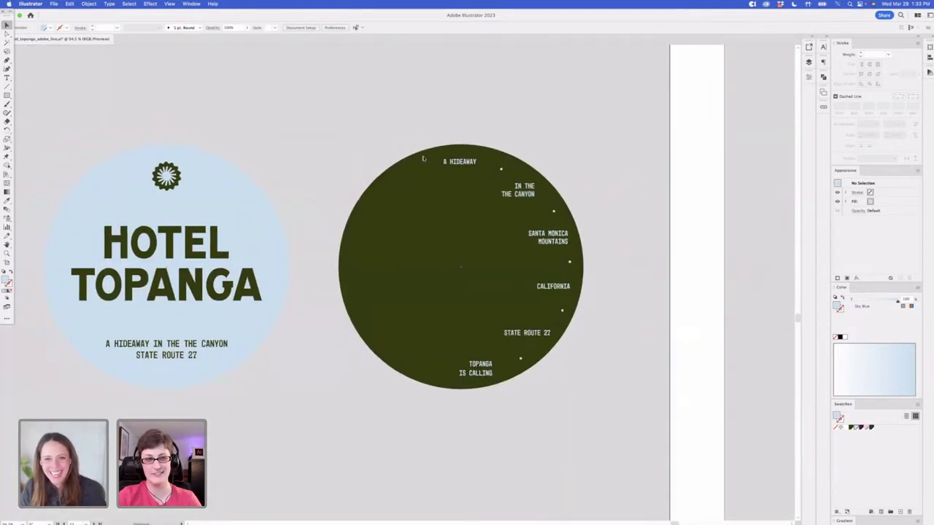
pyautogui.moveTo(479, 164); pyautogui.dragTo(479, 167)
pyautogui.click(685, 346)
# Copy the light blue emblem from the purple coaster onto the green coaster and align it to the circle's centre
pyautogui.moveTo(686, 346); pyautogui.dragTo(893, 337)
pyautogui.press('v')
pyautogui.click(95, 270)
pyautogui.moveTo(97, 276); pyautogui.dragTo(529, 253)
pyautogui.keyDown('shift'); pyautogui.click(535, 212); pyautogui.keyUp('shift')
pyautogui.click(536, 212)
pyautogui.click(358, 29)
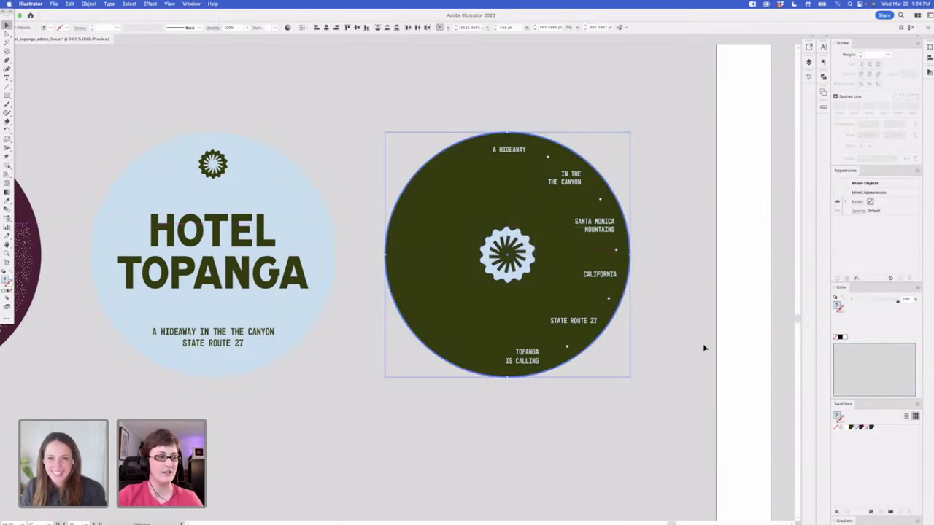
pyautogui.click(727, 319)
# Draw a circle about 415 px wide from the green coaster's centre, with a Sky Blue stroke and no fill
pyautogui.hscroll(-3, 750, 365)
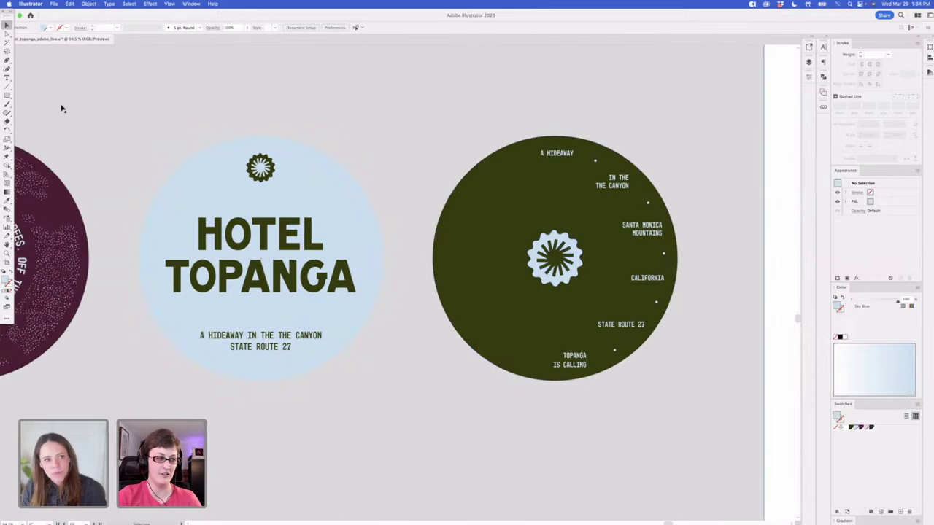
pyautogui.moveTo(8, 95); pyautogui.dragTo(51, 139)
pyautogui.moveTo(554, 257)
pyautogui.mouseDown()
pyautogui.moveTo(635, 213)
pyautogui.moveTo(666, 177)
pyautogui.mouseUp()
pyautogui.hotkey('shift', 'x')
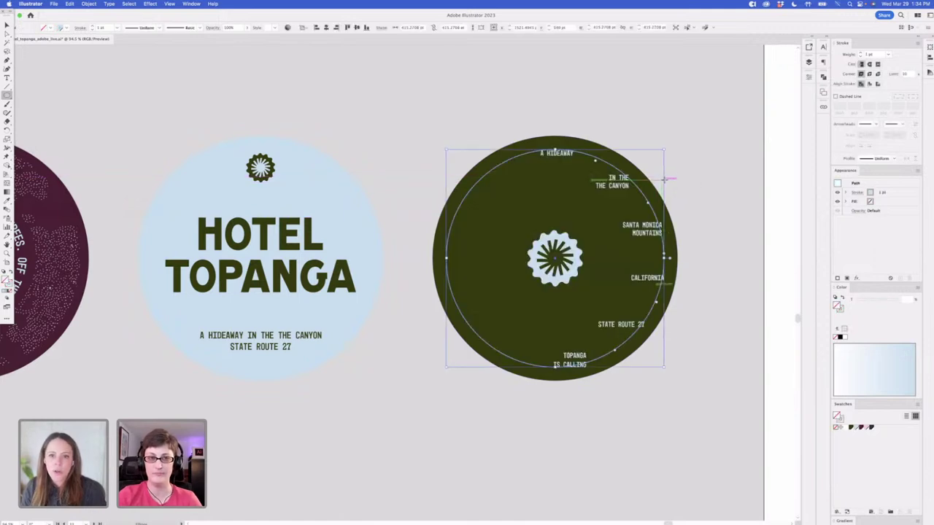
# Delete the outlined circle's right anchor point to leave only the left half arc
pyautogui.press('a')
pyautogui.click(665, 259)
pyautogui.press('Delete')
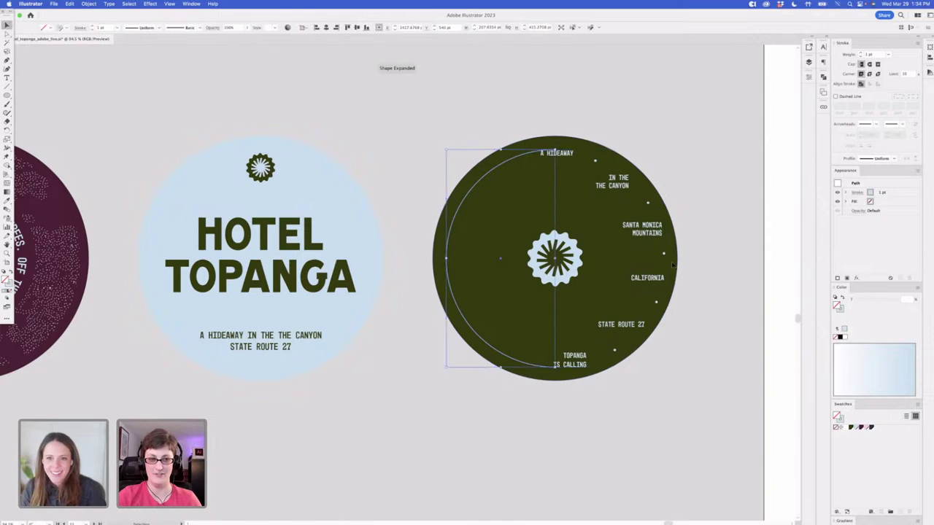
pyautogui.click(768, 354)
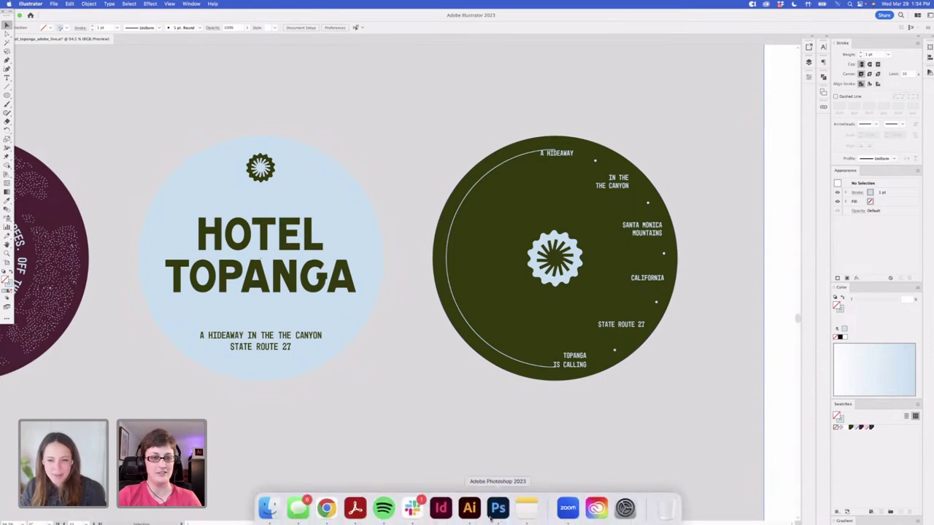
# Quit Photoshop, discarding the changes to adobe-stock-filter.psd
pyautogui.rightClick(500, 516)
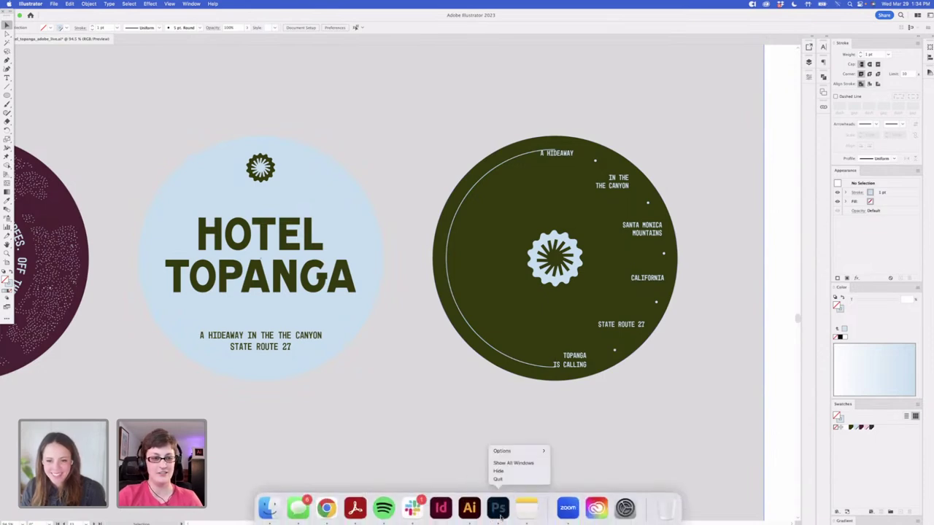
pyautogui.click(498, 478)
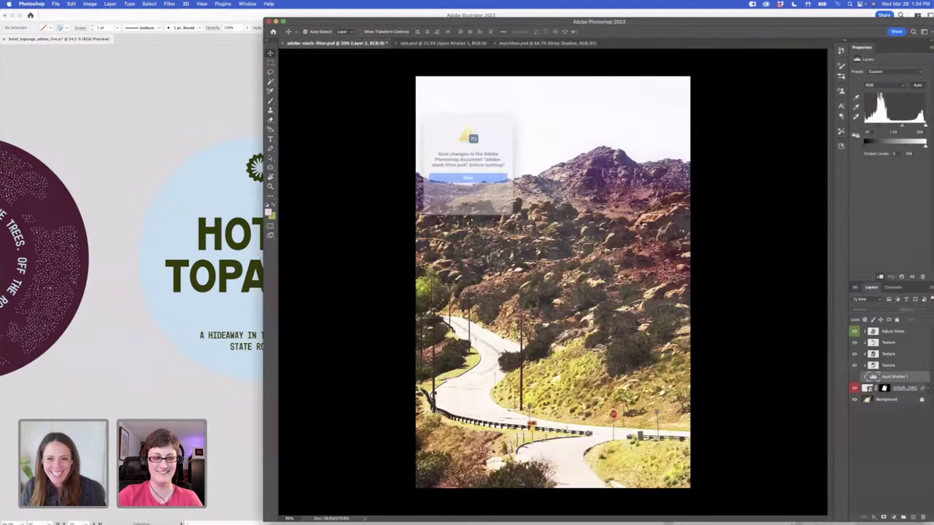
pyautogui.click(479, 191)
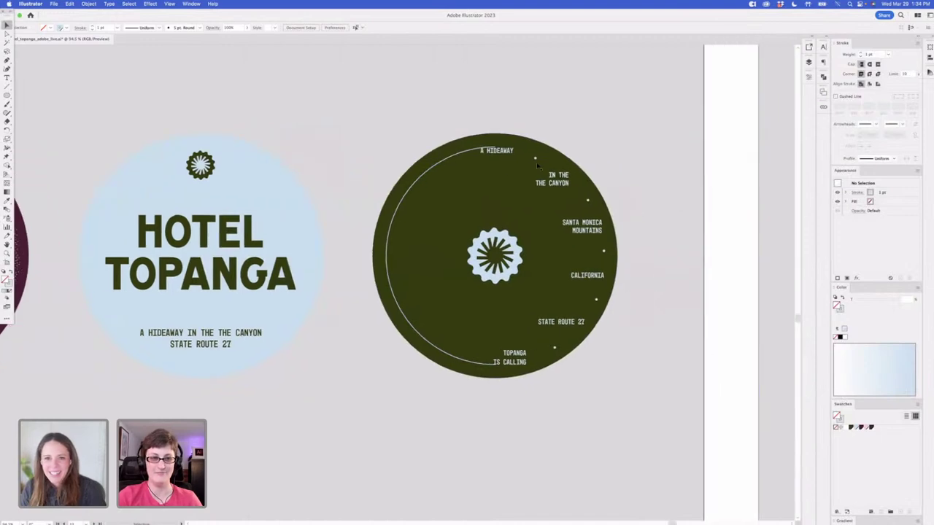
# Add an anchor point near the arc's upper end and delete the end point to shorten it before "A HIDEAWAY"
pyautogui.click(451, 157)
pyautogui.moveTo(7, 64); pyautogui.dragTo(44, 71)
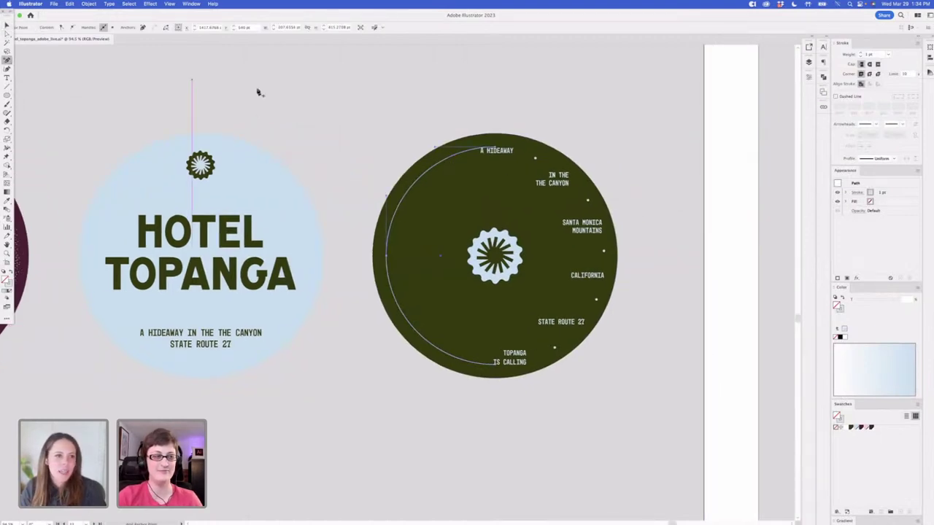
pyautogui.click(473, 150)
pyautogui.press('a')
pyautogui.click(494, 147)
pyautogui.press('Delete')
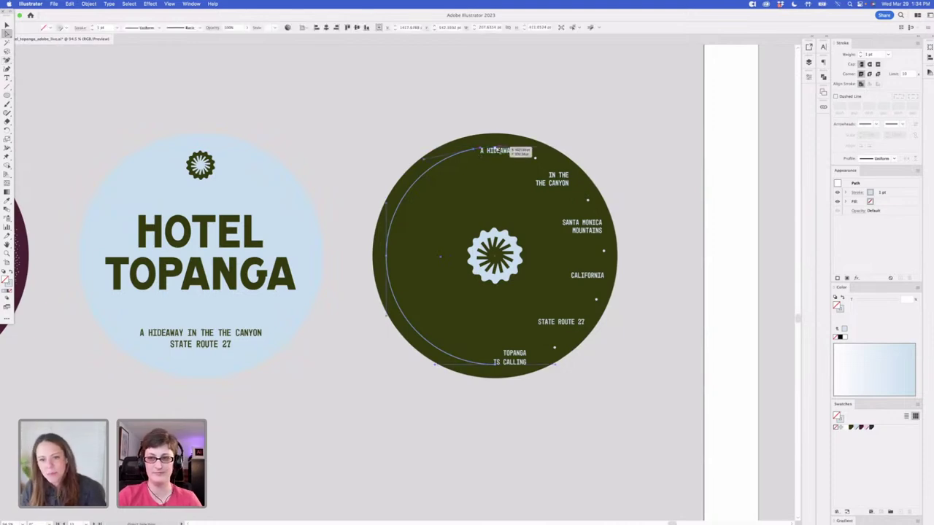
# Add an anchor point near the arc's lower end and delete the end point to clear "TOPANGA IS CALLING"
pyautogui.click(7, 60)
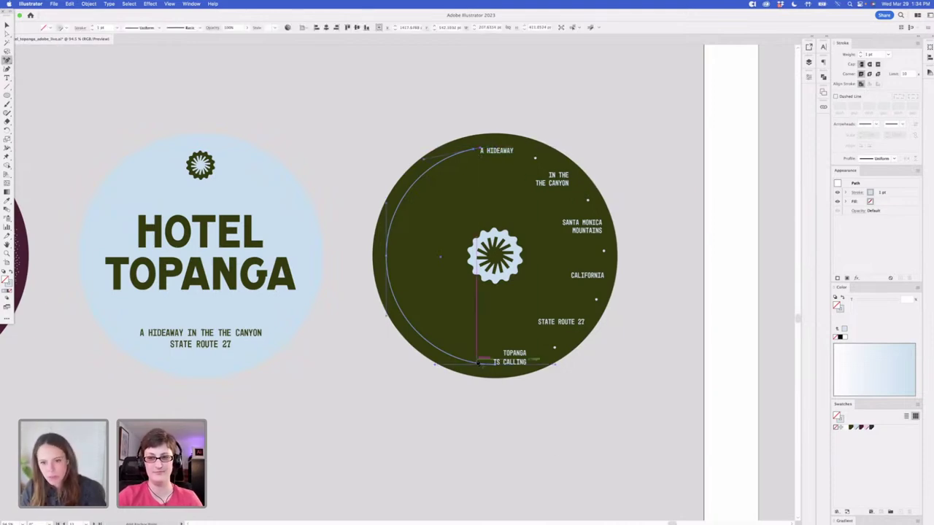
pyautogui.click(474, 362)
pyautogui.press('a')
pyautogui.click(494, 365)
pyautogui.press('Delete')
pyautogui.click(742, 391)
pyautogui.press('v')
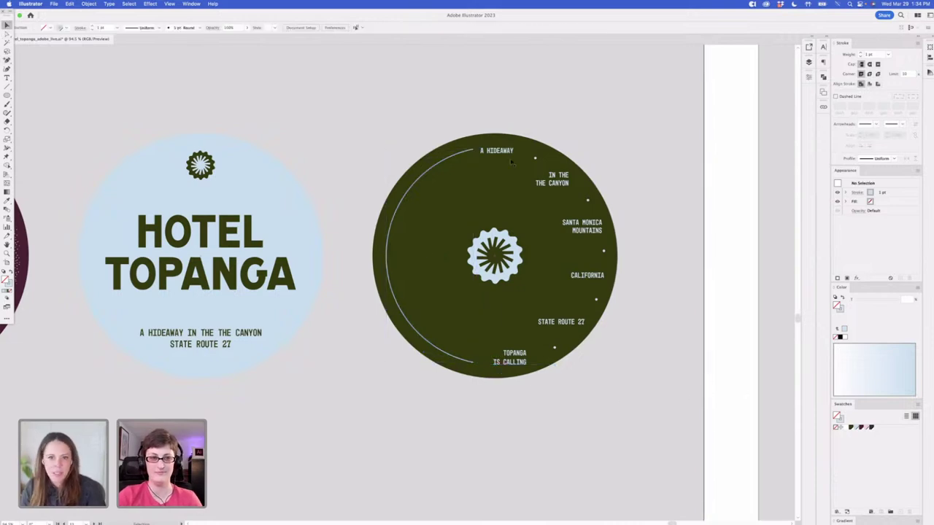
# Nudge the "A HIDEAWAY" label slightly up and to the right, away from the arc's upper end
pyautogui.click(471, 152)
pyautogui.click(766, 397)
pyautogui.moveTo(521, 375); pyautogui.dragTo(584, 143)
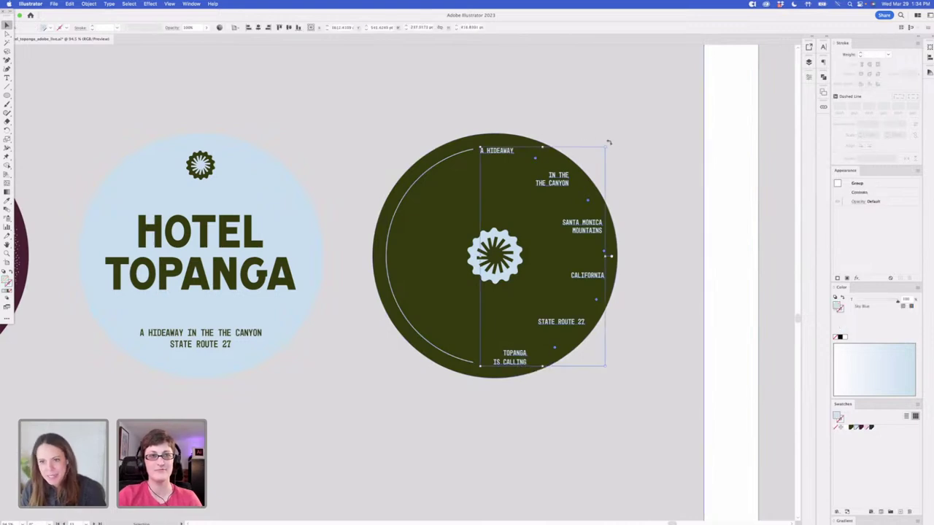
pyautogui.doubleClick(504, 149)
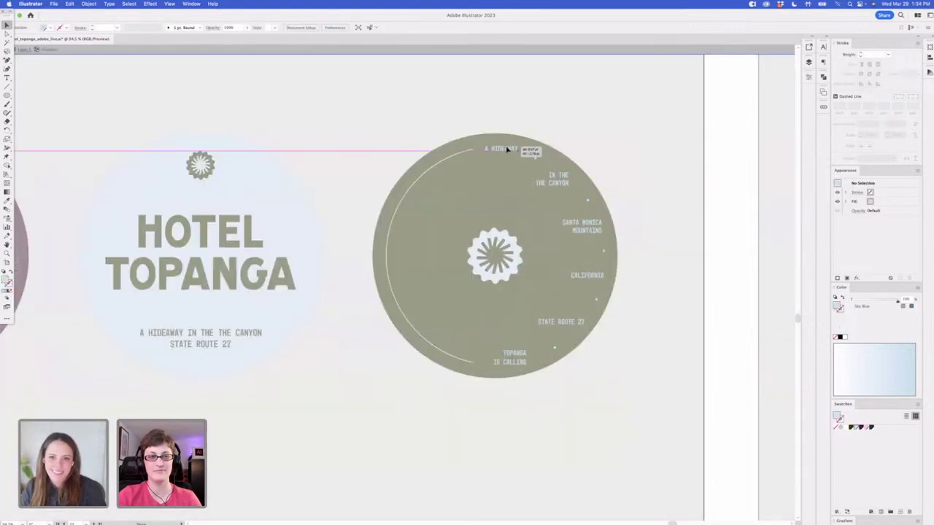
pyautogui.doubleClick(727, 287)
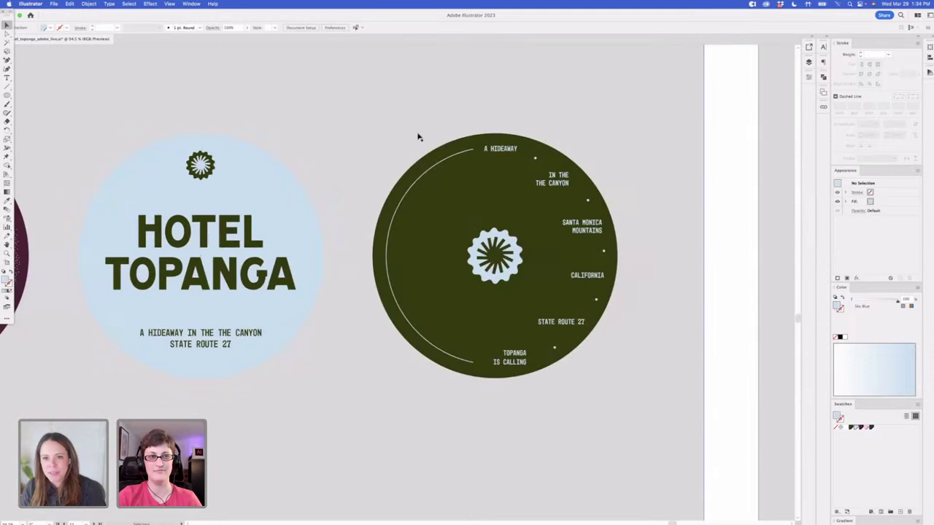
# Set the arc's stroke weight on the green coaster to 0.5 pt
pyautogui.click(446, 165)
pyautogui.doubleClick(105, 29)
pyautogui.write('.5')
pyautogui.press('Return')
pyautogui.click(194, 92)
# Review the three finished coasters together with the neighbouring story and stationery mockup artboards
pyautogui.press('super+0')
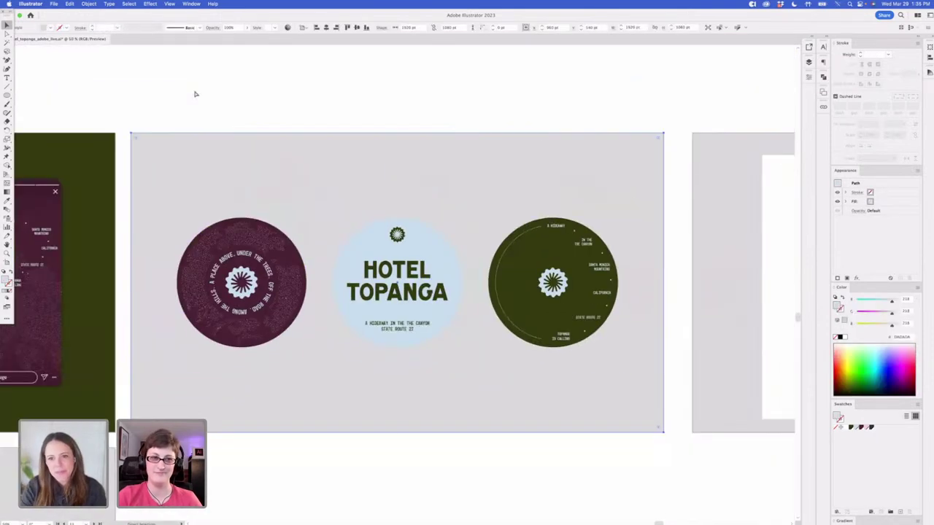
pyautogui.click(552, 80)
pyautogui.moveTo(476, 84); pyautogui.dragTo(511, 80)
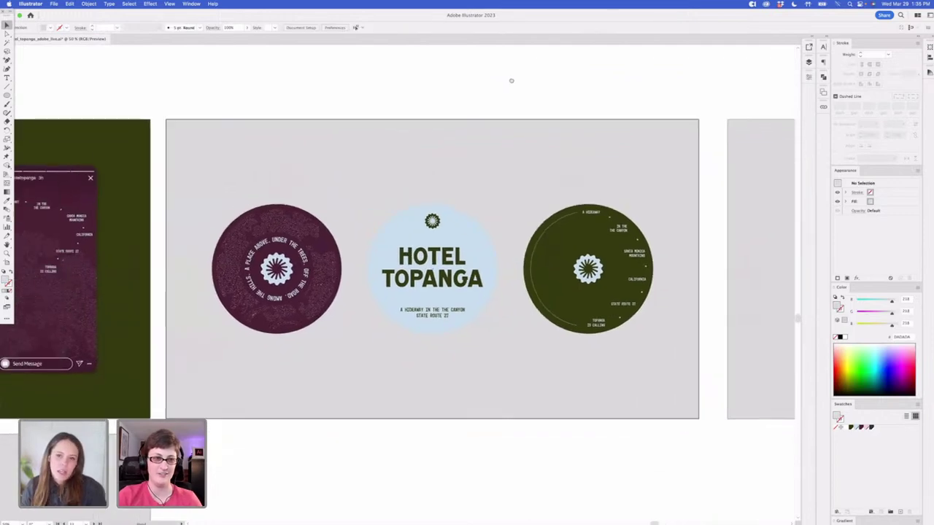
pyautogui.scroll(-2, 511, 81)
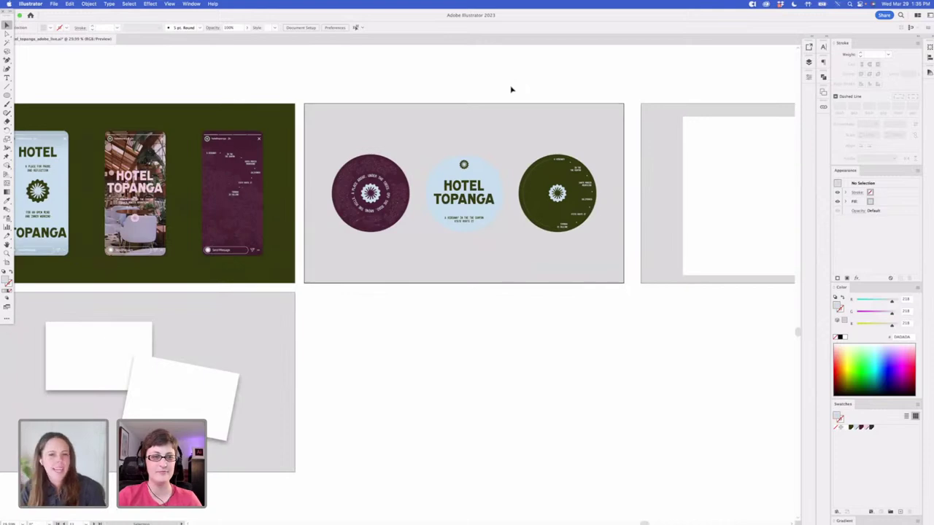
pyautogui.scroll(3, 503, 98)
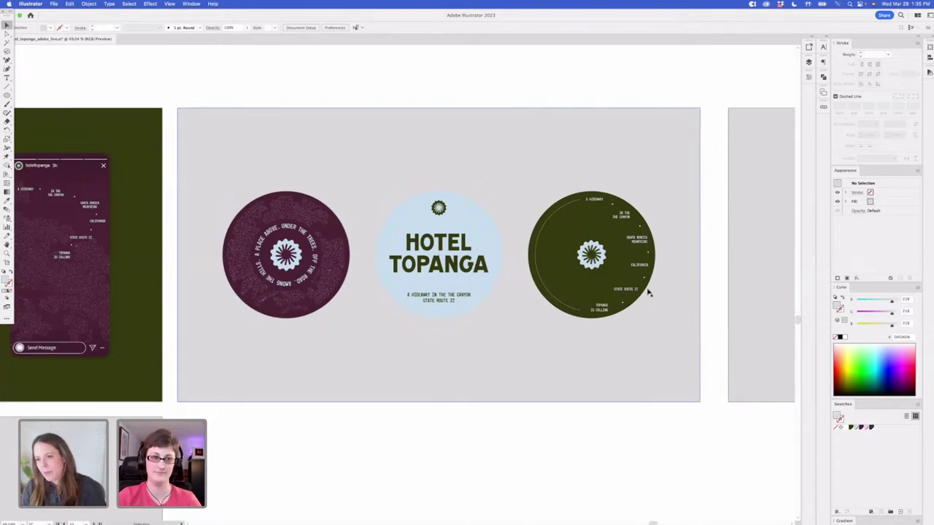
pyautogui.scroll(-3, 582, 93)
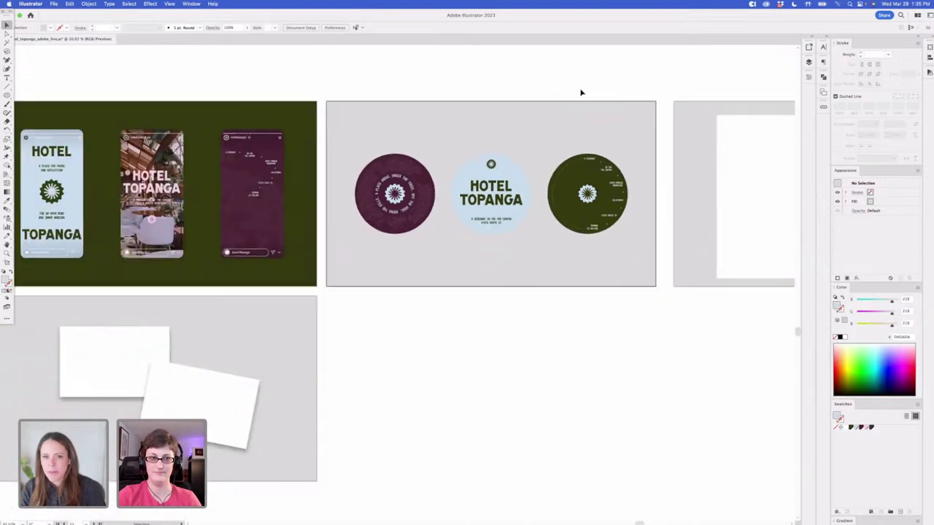
pyautogui.moveTo(581, 93); pyautogui.dragTo(635, 106)
pyautogui.moveTo(317, 170); pyautogui.dragTo(224, 165)
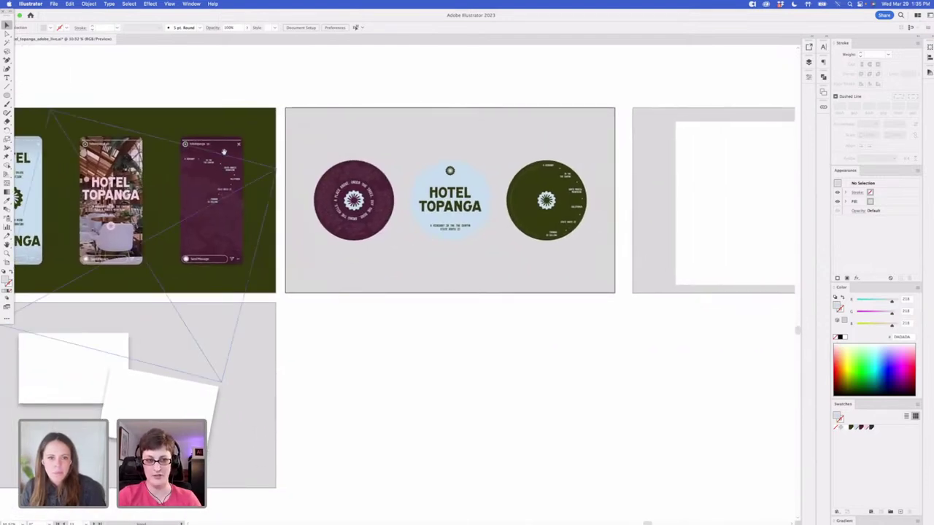
pyautogui.hscroll(-5, 224, 165)
pyautogui.hscroll(6, 358, 209)
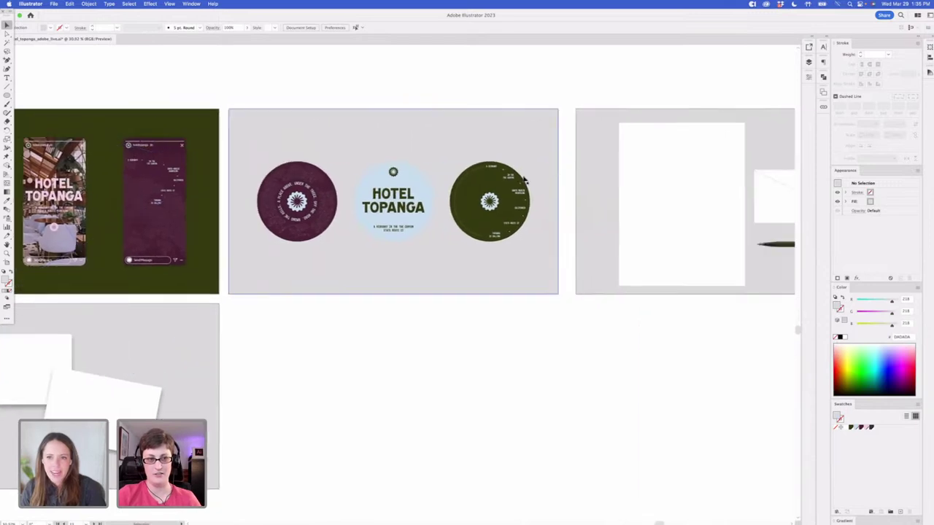
# Copy the misty hillside background photo from the website mockup onto the coaster artboard
pyautogui.hscroll(-10, 346, 100)
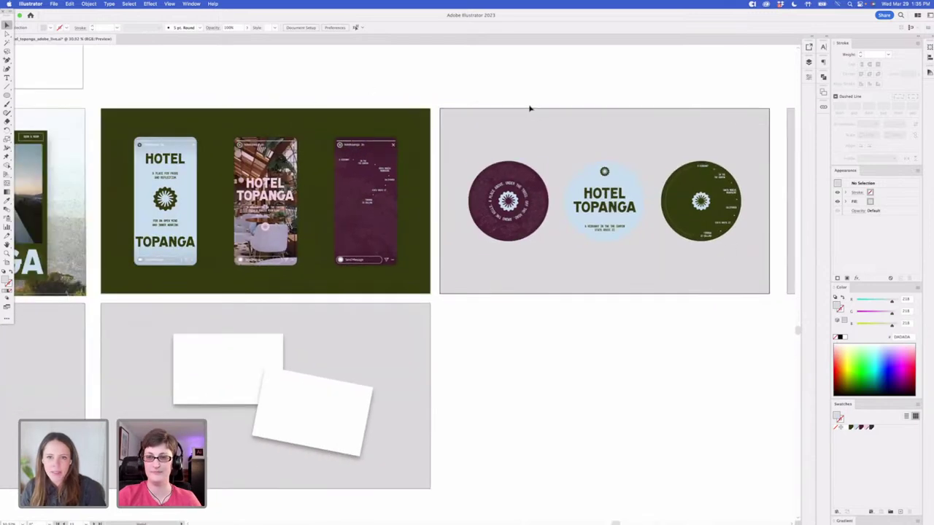
pyautogui.click(79, 201)
pyautogui.moveTo(79, 200); pyautogui.dragTo(662, 307)
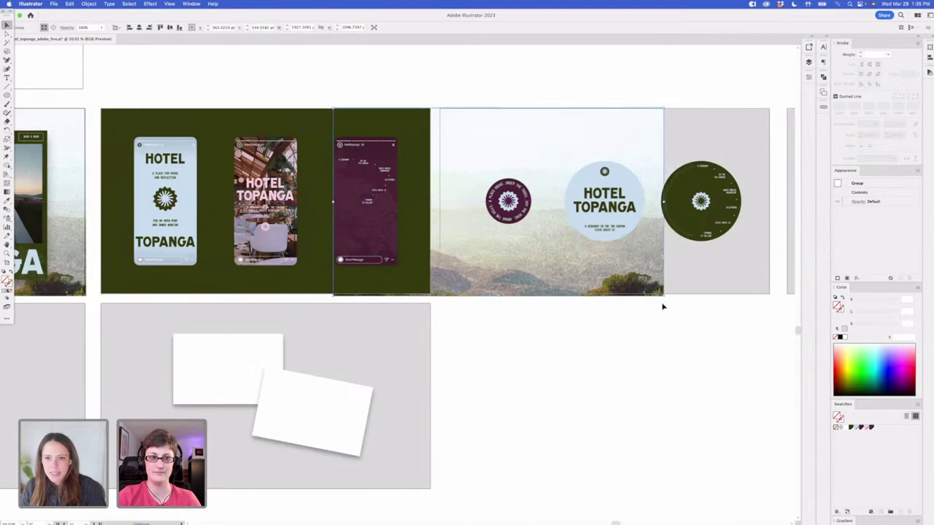
pyautogui.hscroll(5, 520, 379)
pyautogui.moveTo(355, 272); pyautogui.dragTo(439, 275)
# Replace the copied background's linked photo with hotel-topanga-photo-1.jpg and shift it down to frame the rocky mountain
pyautogui.click(473, 167)
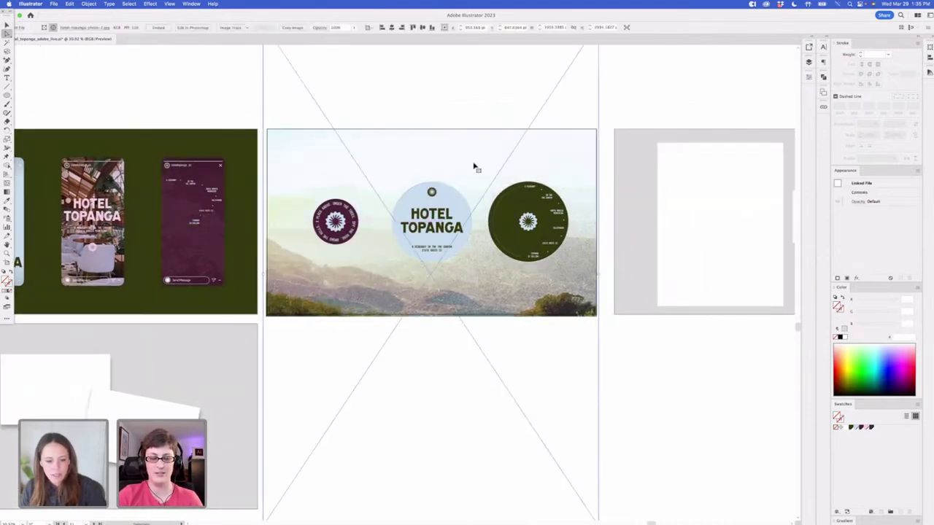
pyautogui.press('super+shift+p')
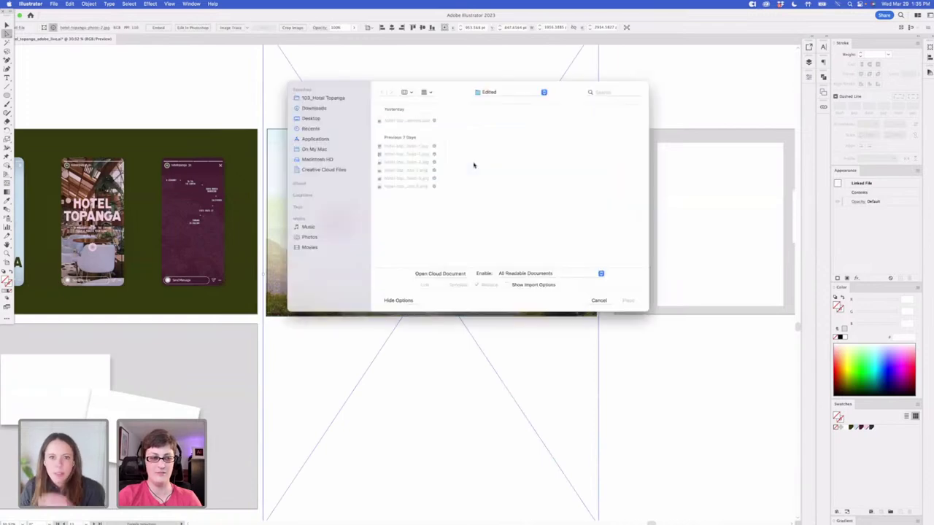
pyautogui.click(408, 162)
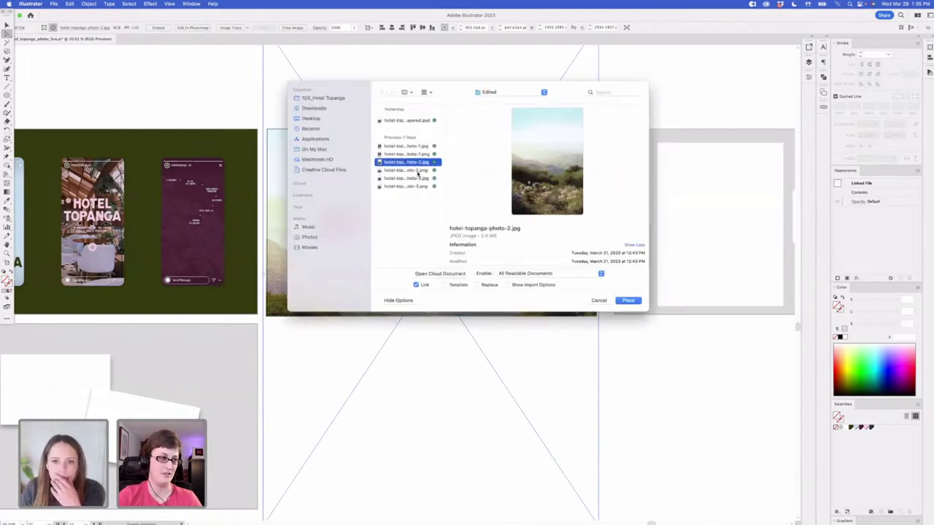
pyautogui.click(418, 170)
pyautogui.click(418, 178)
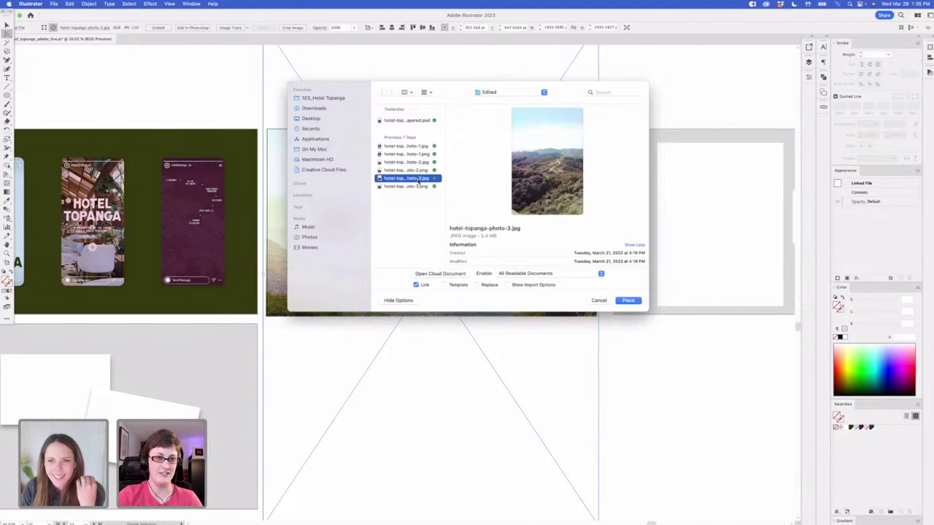
pyautogui.press('Down')
pyautogui.press('Up')
pyautogui.press('Up')
pyautogui.press('Up')
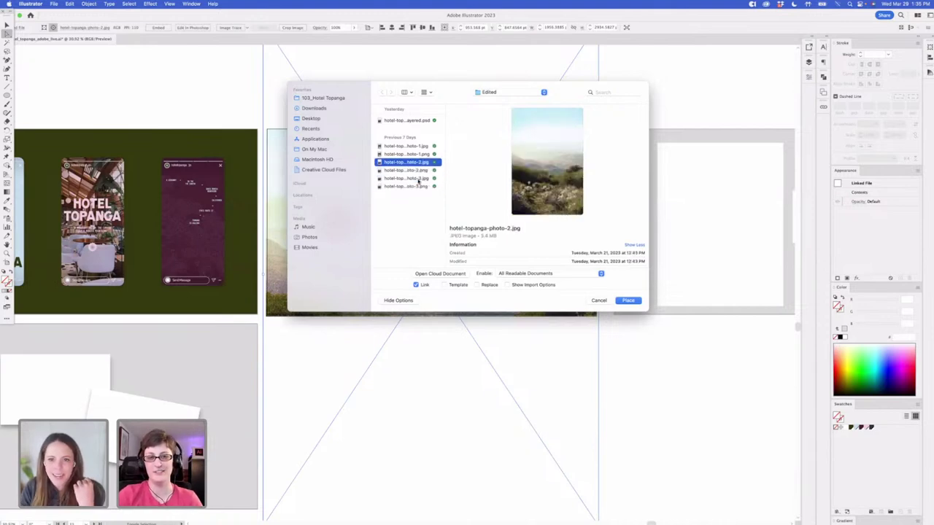
pyautogui.click(427, 147)
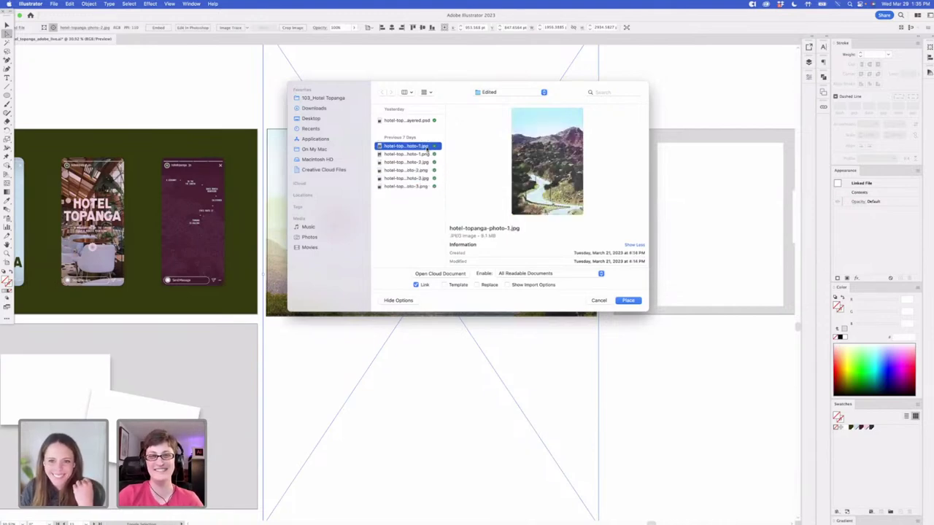
pyautogui.click(628, 299)
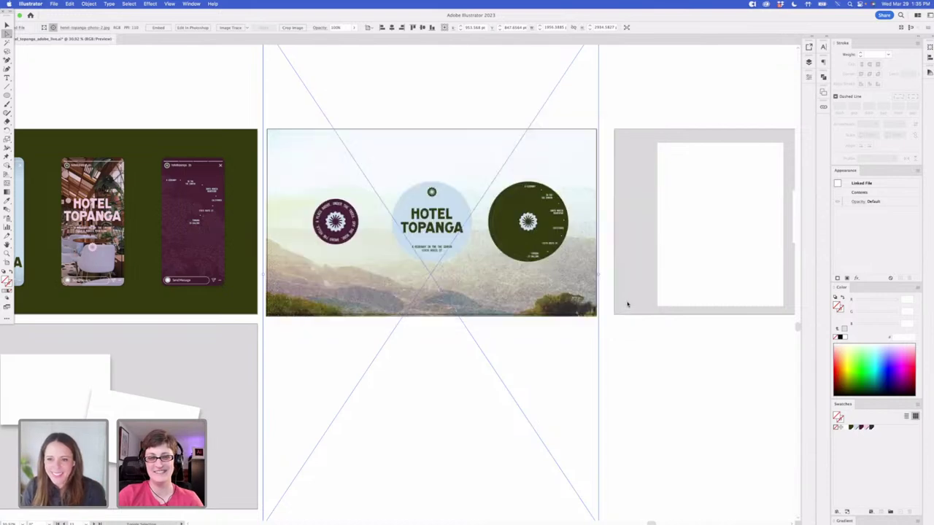
pyautogui.click(675, 402)
pyautogui.moveTo(548, 146); pyautogui.dragTo(561, 210)
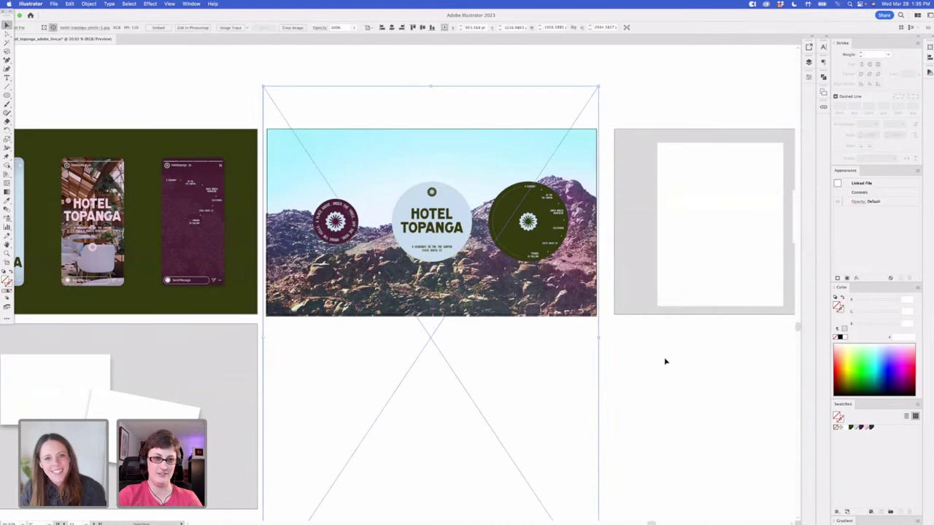
# Send the mountain photo group behind the coasters and delete the grey background rectangle covering it
pyautogui.click(470, 157)
pyautogui.press('super+shift+[')
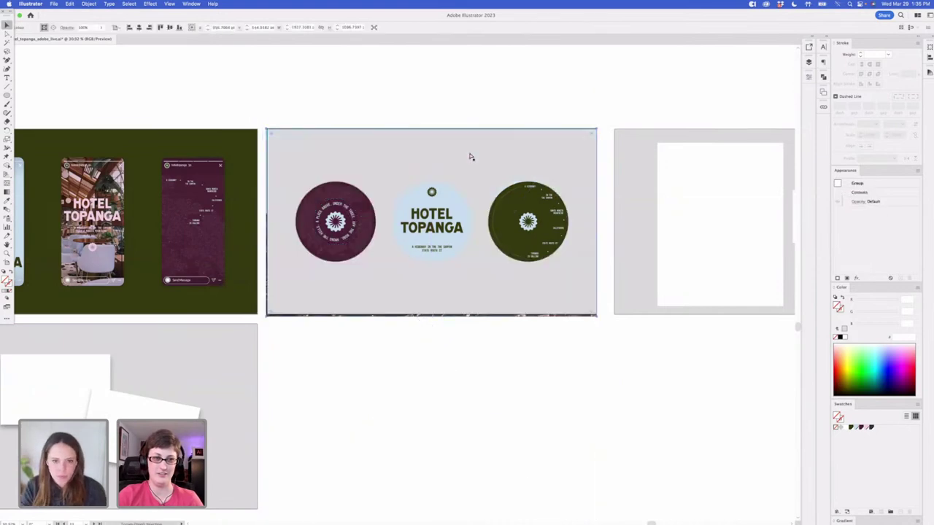
pyautogui.click(598, 107)
pyautogui.click(583, 152)
pyautogui.press('Delete')
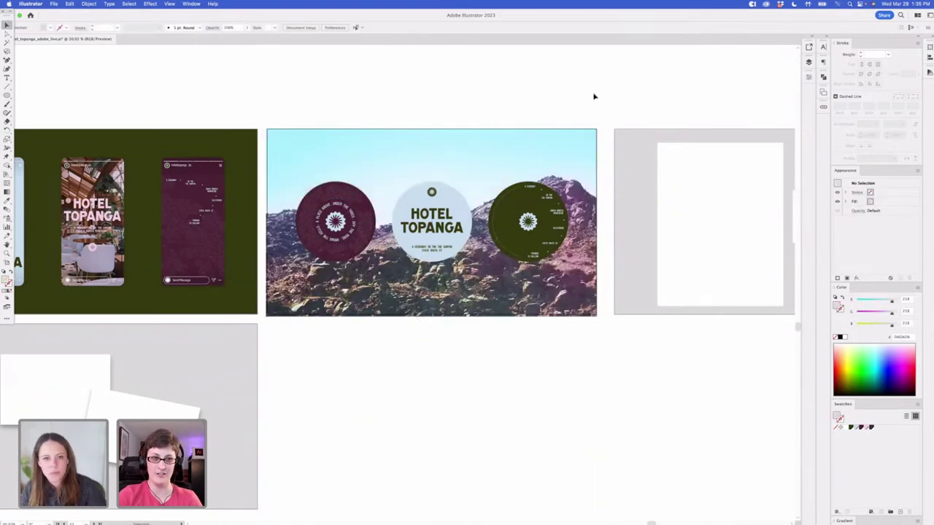
# Move the mountain photo slightly up within the coaster artboard's background frame
pyautogui.moveTo(581, 175); pyautogui.dragTo(580, 156)
pyautogui.click(618, 108)
pyautogui.press('v')
pyautogui.moveTo(617, 108); pyautogui.dragTo(533, 113)
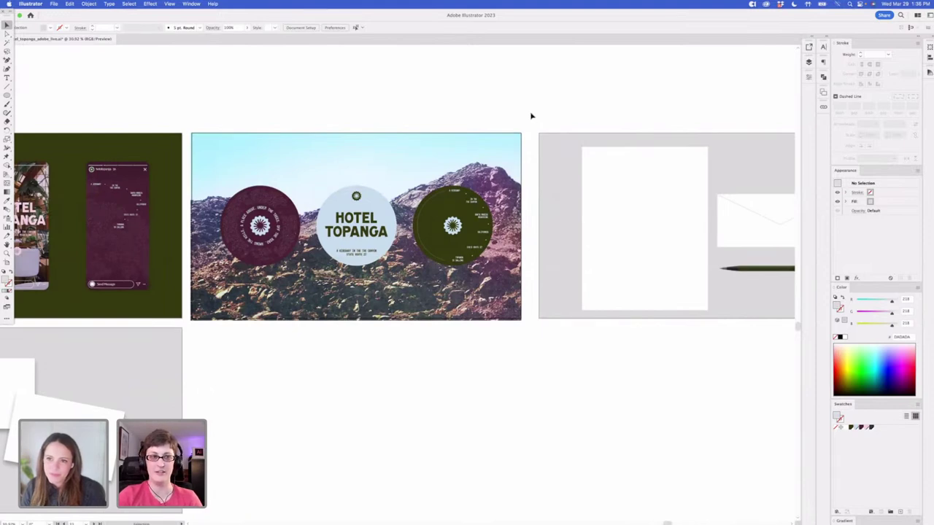
# Fill the stationery artboard's background with dark green and the envelope's body and flap with Sky Blue
pyautogui.click(561, 167)
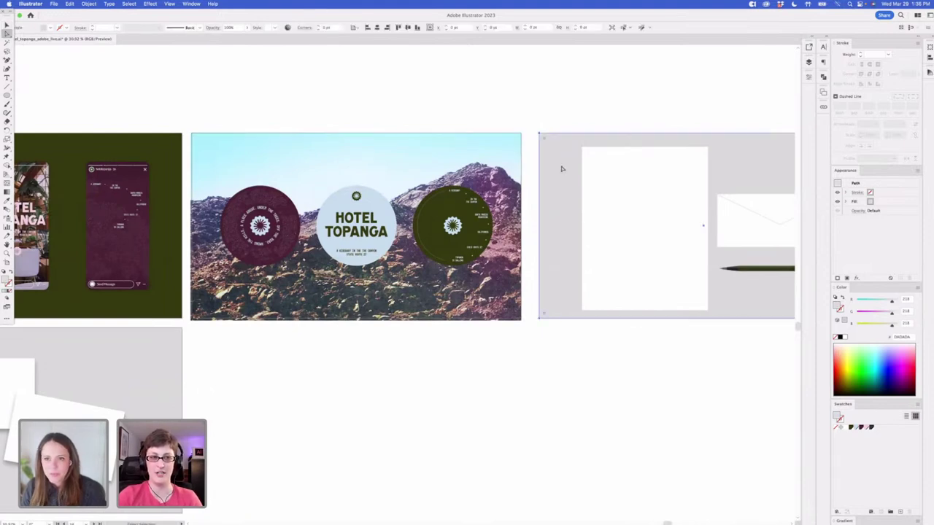
pyautogui.click(849, 429)
pyautogui.click(710, 377)
pyautogui.moveTo(710, 377); pyautogui.dragTo(548, 390)
pyautogui.click(612, 244)
pyautogui.keyDown('shift'); pyautogui.click(613, 246); pyautogui.keyUp('shift')
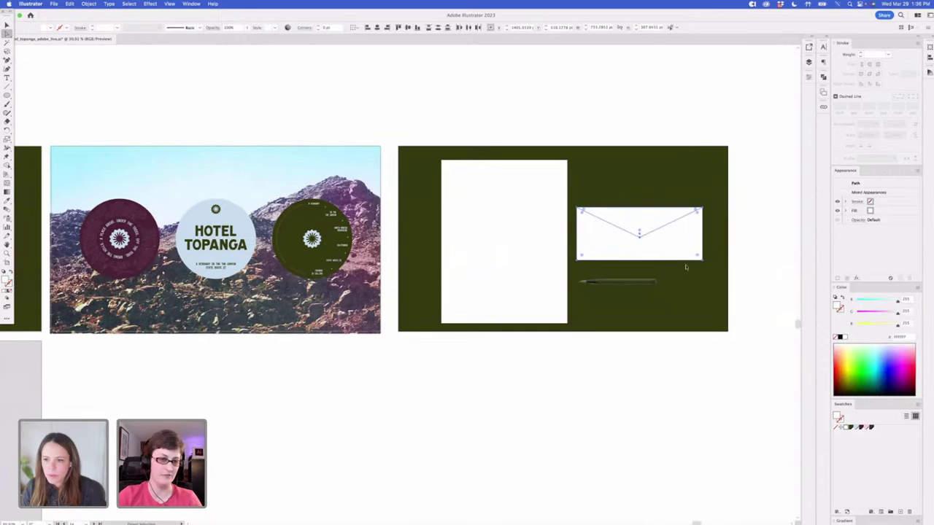
pyautogui.click(854, 429)
pyautogui.click(675, 409)
# Examine the coaster, story and stationery mockups side by side for overall consistency
pyautogui.hscroll(-2, 539, 415)
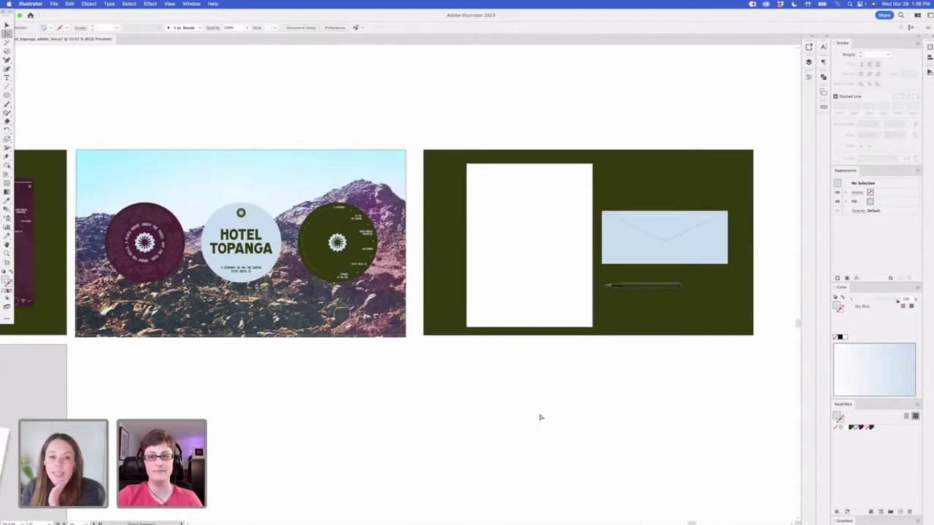
pyautogui.hscroll(-3, 540, 417)
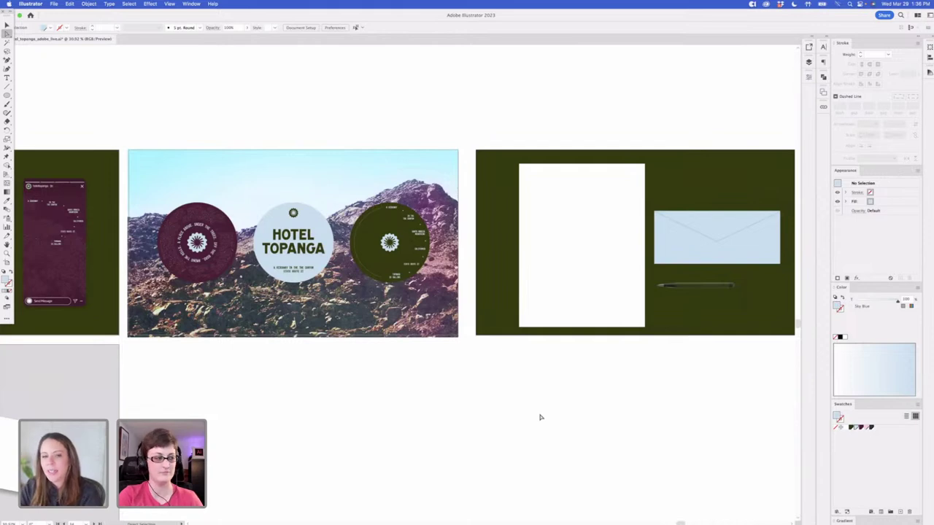
pyautogui.press('v')
pyautogui.hscroll(1, 433, 124)
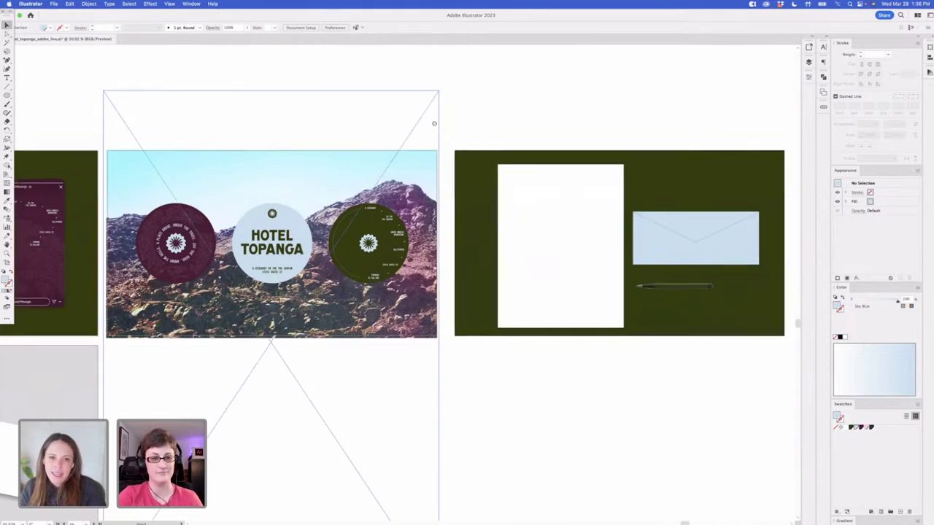
pyautogui.moveTo(166, 138); pyautogui.dragTo(264, 136)
pyautogui.hscroll(-10, 205, 134)
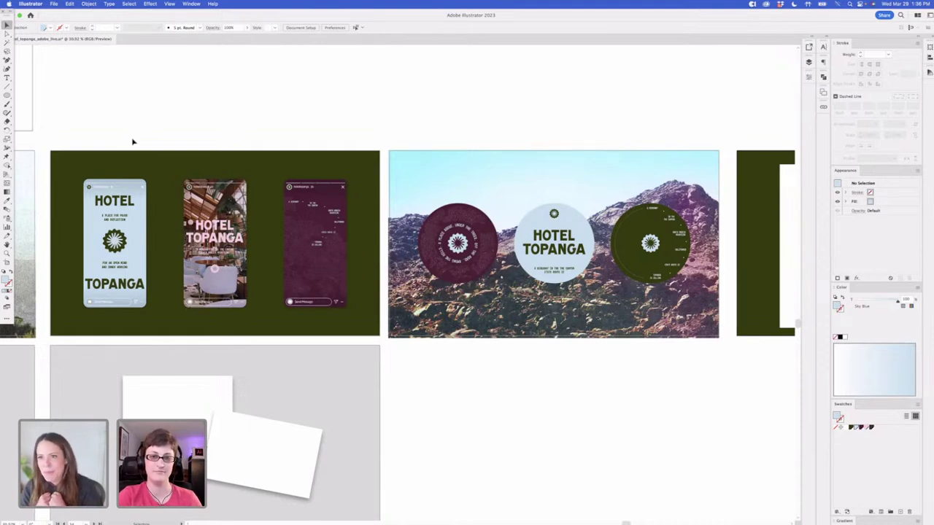
pyautogui.moveTo(131, 138); pyautogui.dragTo(375, 133)
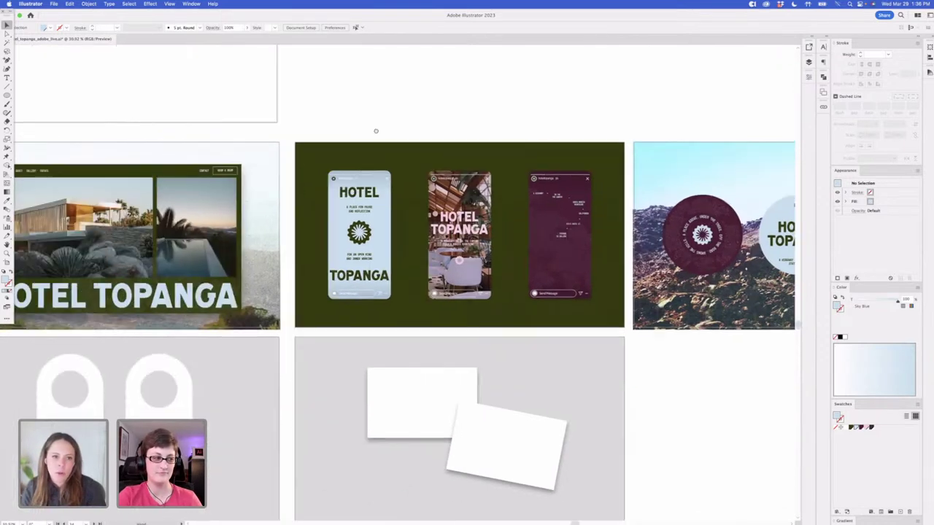
pyautogui.moveTo(420, 195); pyautogui.dragTo(420, 195)
pyautogui.press('super+z')
# Copy the light blue "HOTEL TOPANGA" wordmark from the website mockup and fit it across the top of the letterhead
pyautogui.click(354, 125)
pyautogui.moveTo(242, 129); pyautogui.dragTo(453, 121)
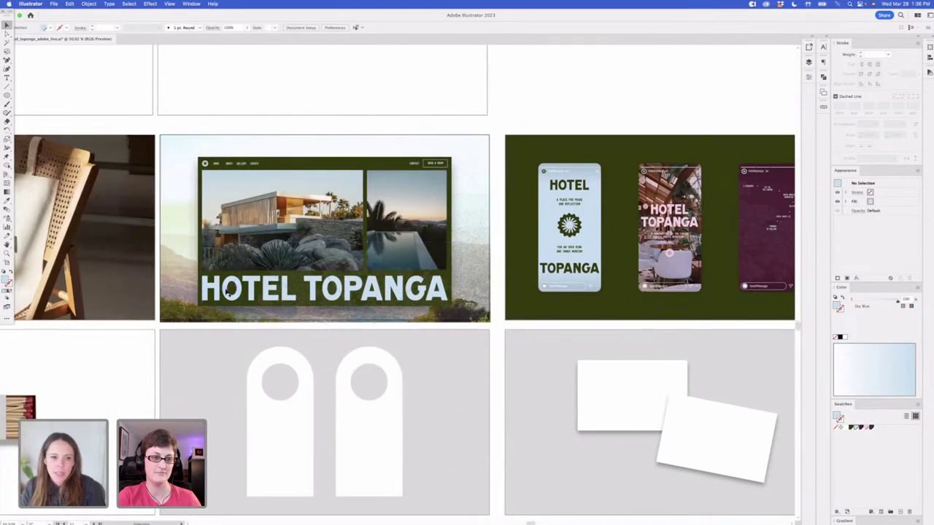
pyautogui.hscroll(5, 540, 103)
pyautogui.hscroll(7, 540, 102)
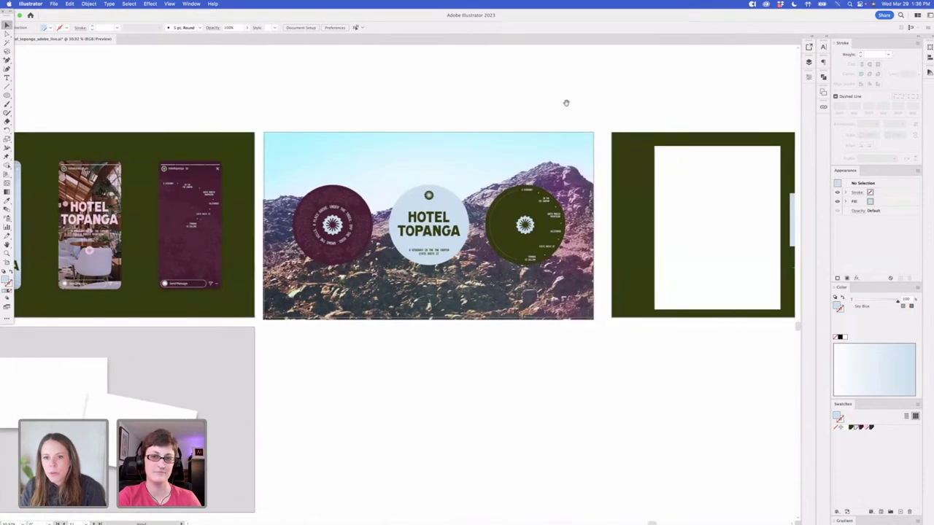
pyautogui.press('cmd+v')
pyautogui.moveTo(520, 272); pyautogui.dragTo(448, 285)
pyautogui.moveTo(375, 293); pyautogui.dragTo(492, 156)
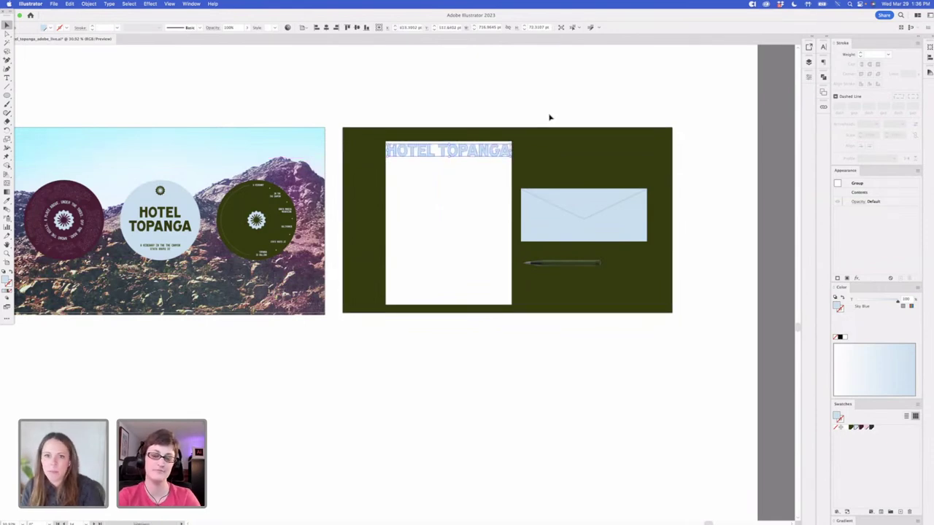
pyautogui.click(548, 115)
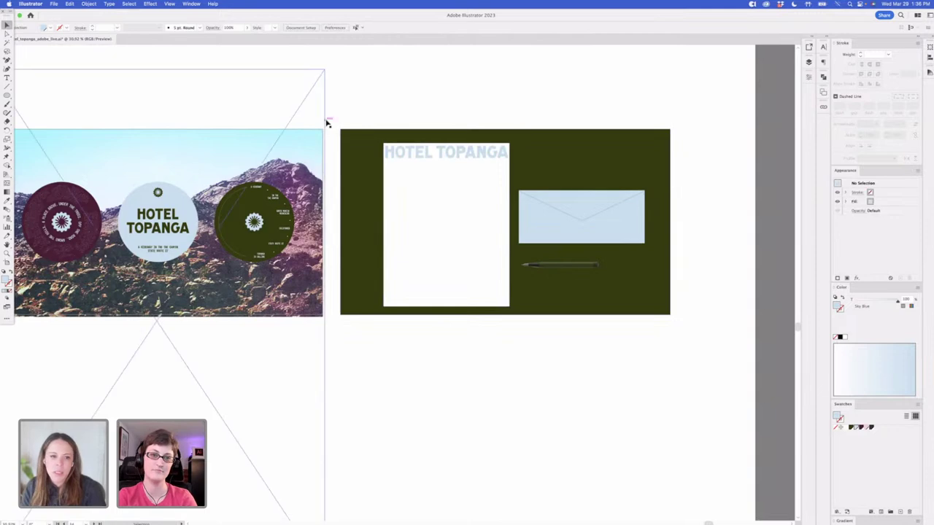
# Copy the flower emblem in white onto the envelope's flap and in light blue into the letterhead's lower-right corner
pyautogui.moveTo(260, 228); pyautogui.dragTo(580, 209)
pyautogui.click(520, 370)
pyautogui.click(653, 88)
# Copy the "HOTEL TOPANGA" wordmark from the letterhead to the envelope's lower edge and fill it white
pyautogui.moveTo(472, 156); pyautogui.dragTo(617, 237)
pyautogui.click(600, 112)
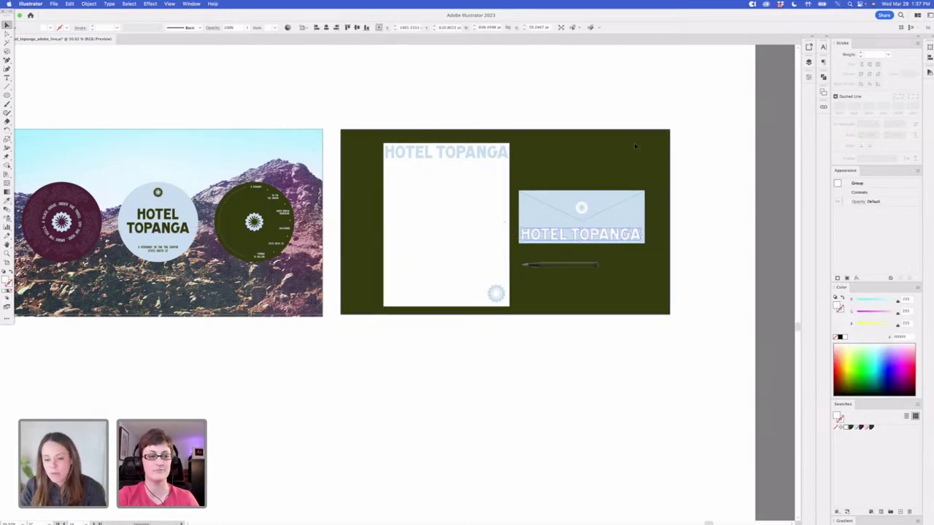
pyautogui.click(635, 94)
pyautogui.moveTo(636, 93); pyautogui.dragTo(617, 98)
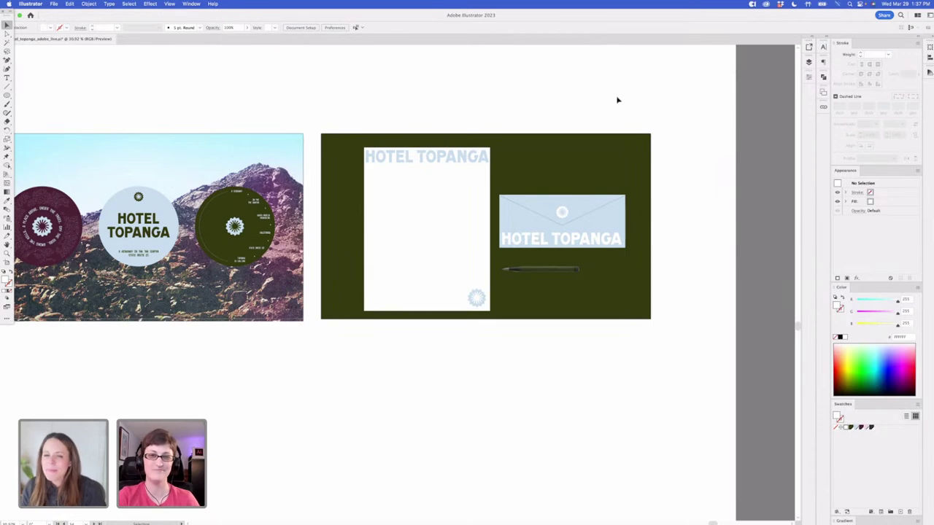
pyautogui.hscroll(1, 617, 103)
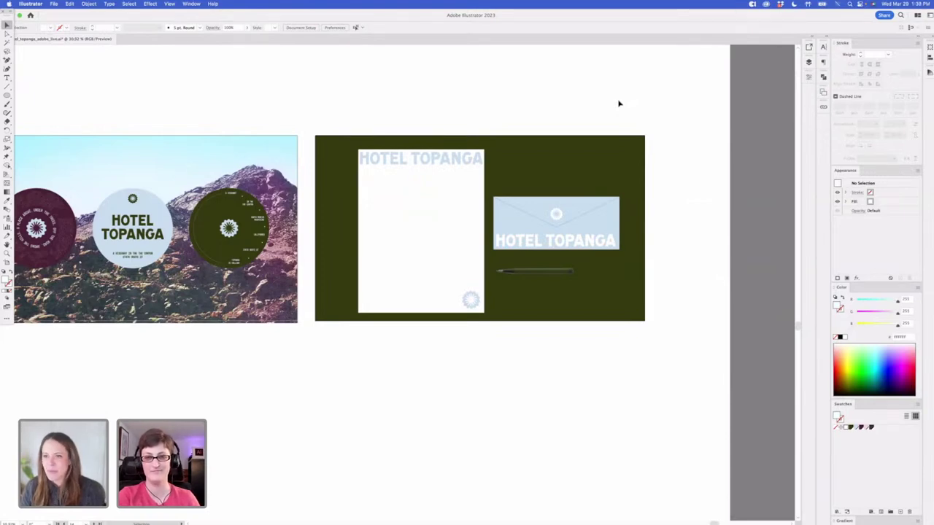
# Move the complete envelope with its emblem and wordmark left so that it overlaps the letterhead's edge
pyautogui.click(571, 237)
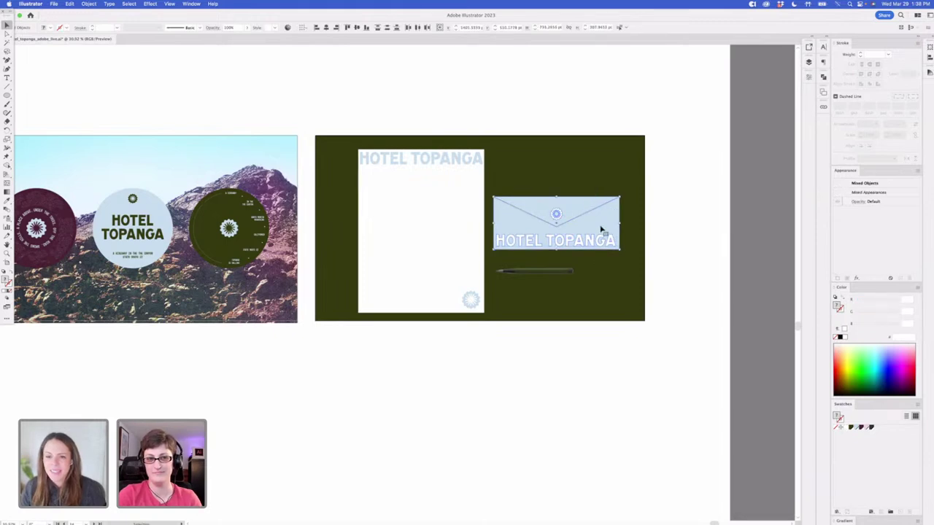
pyautogui.moveTo(605, 229); pyautogui.dragTo(571, 228)
pyautogui.click(549, 116)
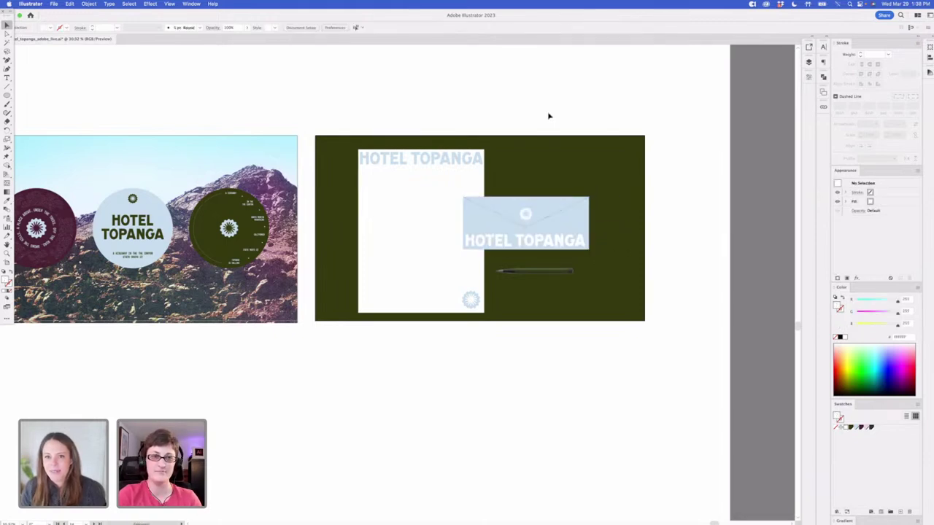
# Shift the letterhead, envelope and pen together right and slightly up, and move the emblem back into the letterhead's corner
pyautogui.moveTo(367, 114); pyautogui.dragTo(641, 240)
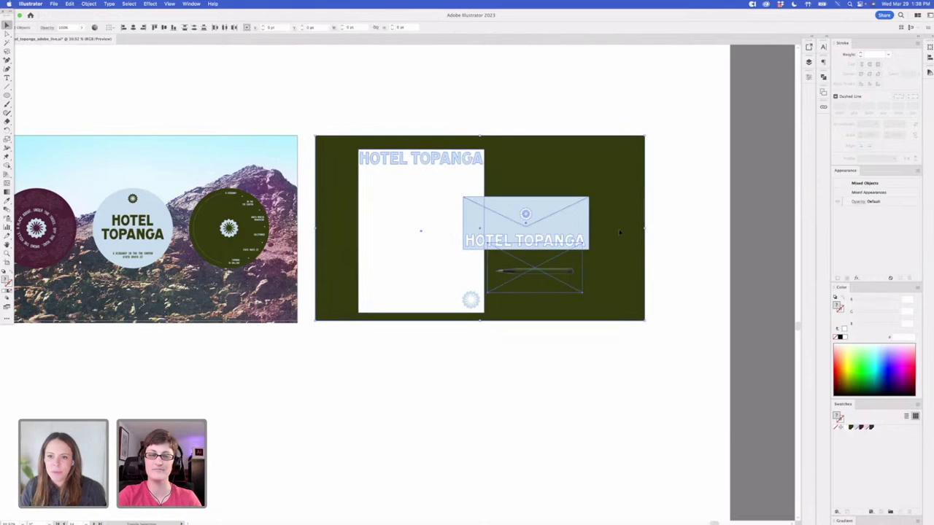
pyautogui.moveTo(572, 231); pyautogui.dragTo(583, 229)
pyautogui.press('super+shift+a')
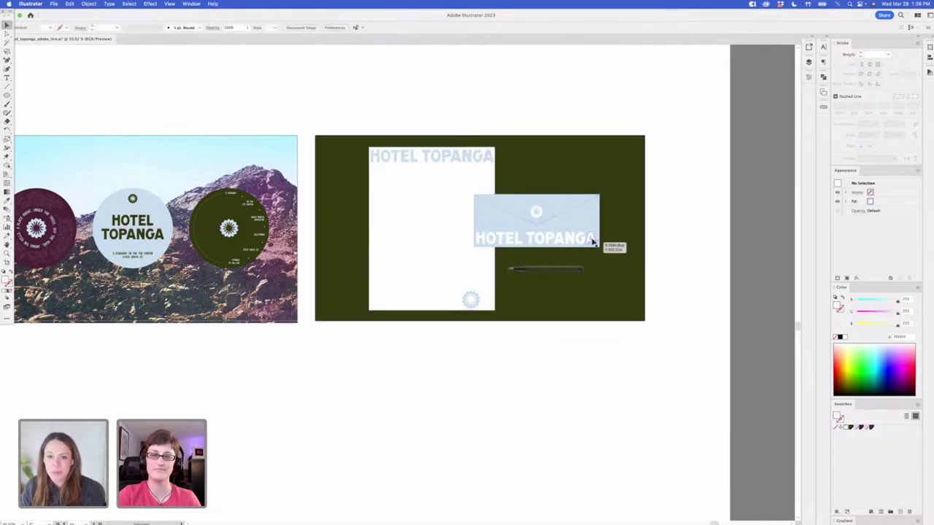
pyautogui.moveTo(471, 302); pyautogui.dragTo(480, 301)
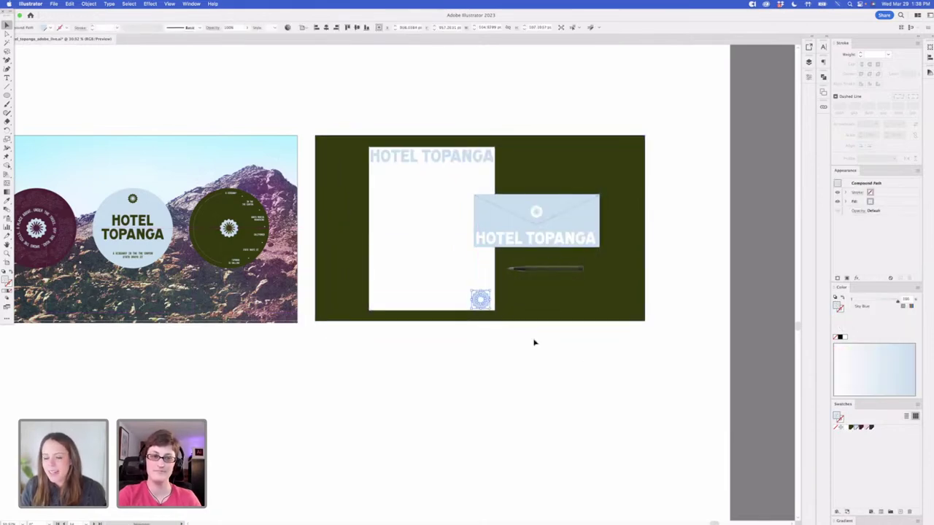
# Tilt the pen slightly and lay it across the letterhead and the envelope
pyautogui.moveTo(574, 275)
pyautogui.mouseDown()
pyautogui.moveTo(486, 265)
pyautogui.moveTo(483, 256)
pyautogui.moveTo(527, 242)
pyautogui.mouseUp()
pyautogui.click(576, 360)
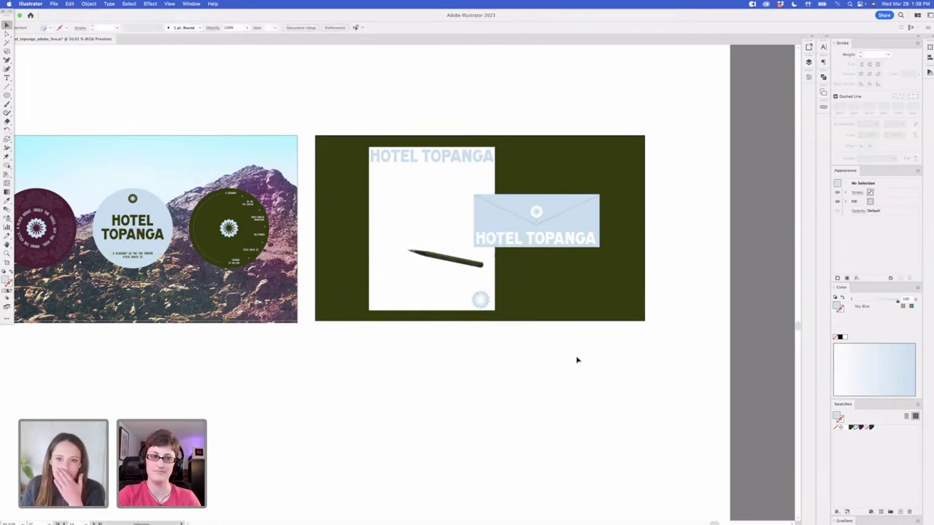
pyautogui.moveTo(478, 264)
pyautogui.mouseDown()
pyautogui.moveTo(501, 248)
pyautogui.moveTo(506, 220)
pyautogui.mouseUp()
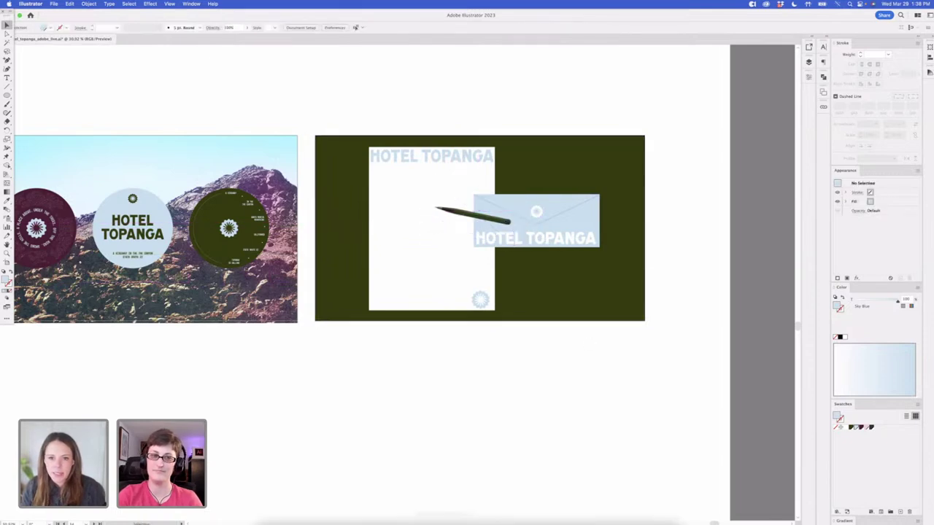
pyautogui.moveTo(354, 507)
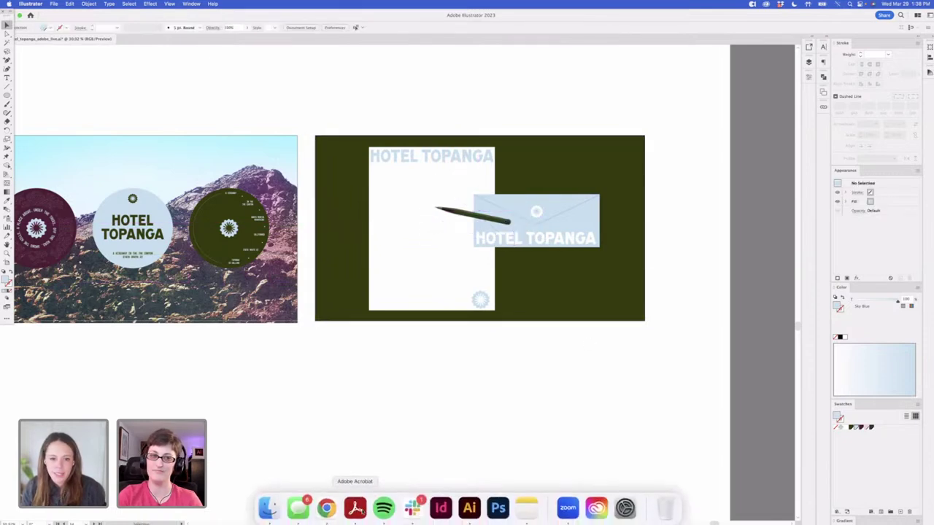
# Switch to Chrome and search Google Images for "handwritten note"
pyautogui.click(326, 507)
pyautogui.click(631, 56)
pyautogui.write('handwritten note')
pyautogui.press('Return')
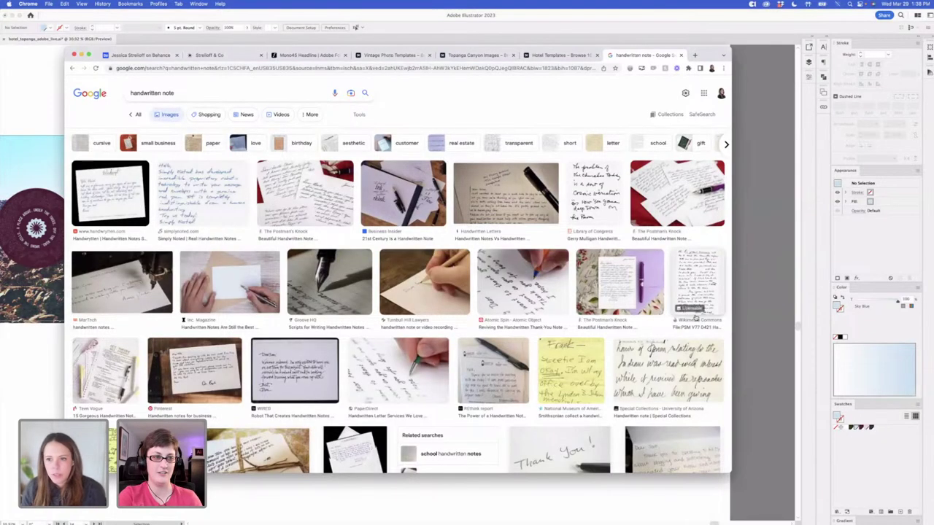
# Open the Wikimedia Commons handwritten note result and copy its image
pyautogui.click(699, 285)
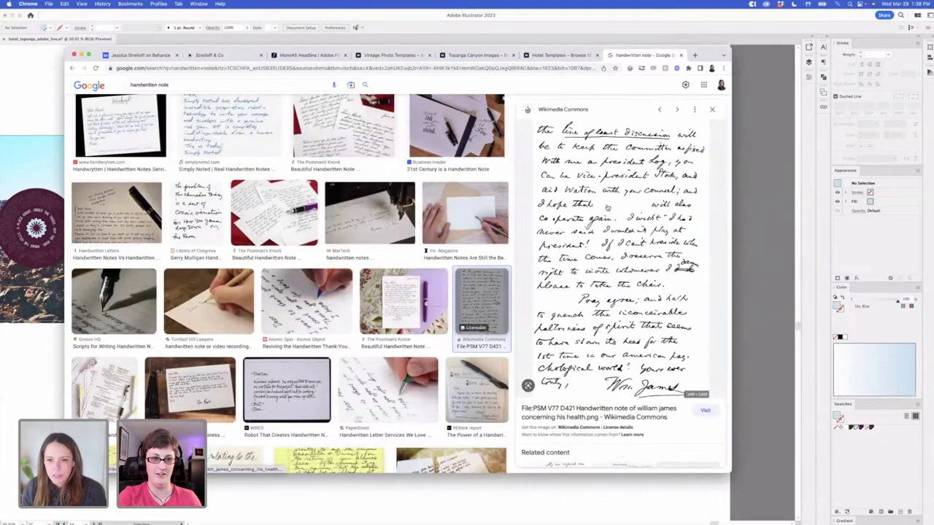
pyautogui.rightClick(606, 208)
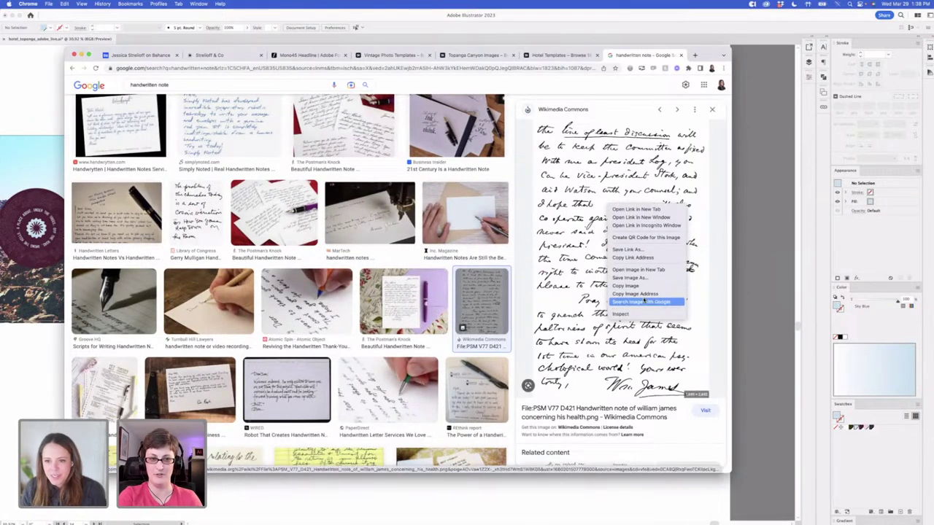
pyautogui.click(636, 288)
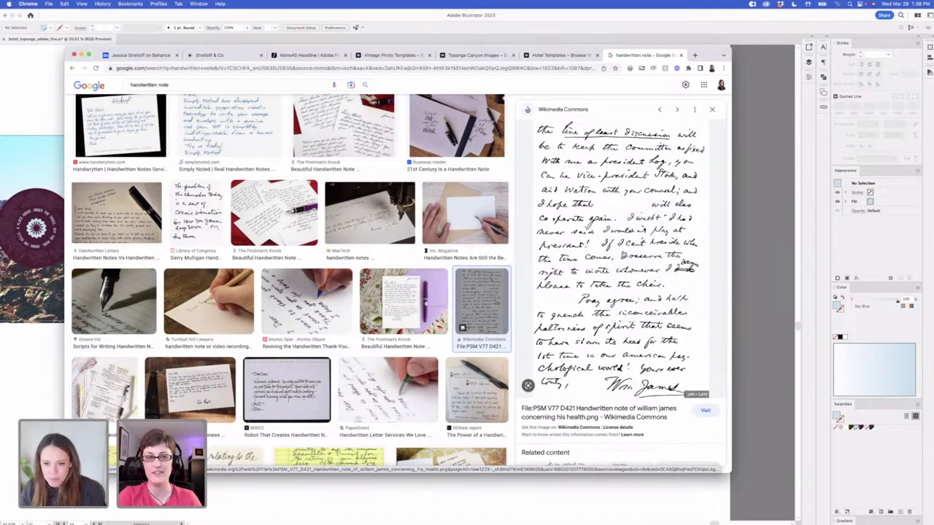
pyautogui.rightClick(610, 219)
pyautogui.click(627, 298)
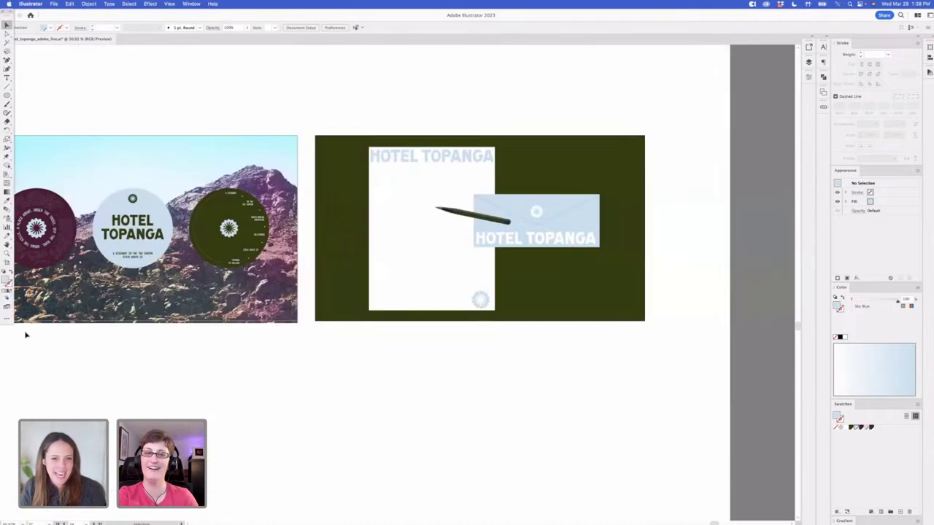
# Switch back to Illustrator, paste the handwritten note and fit it on the letterhead between the wordmark and the emblem
pyautogui.click(22, 330)
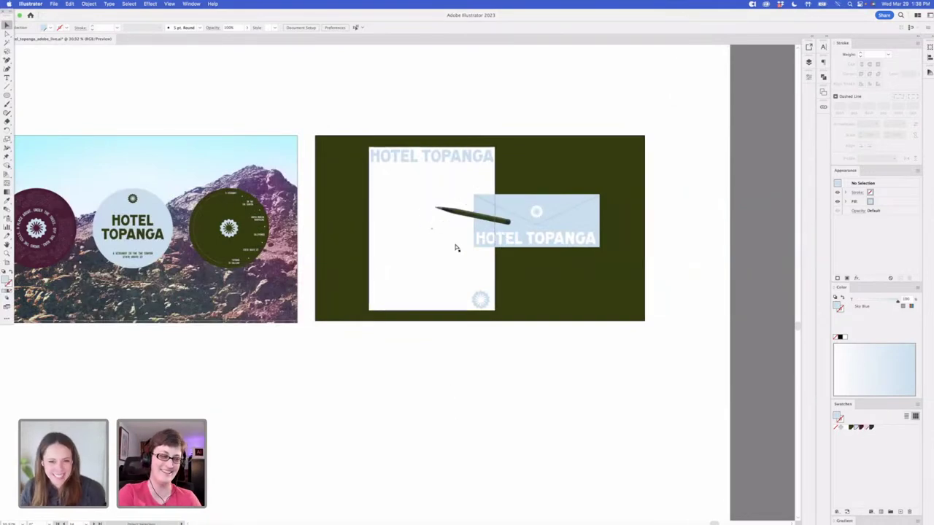
pyautogui.press('cmd+v')
pyautogui.moveTo(542, 53); pyautogui.dragTo(438, 217)
pyautogui.moveTo(412, 262); pyautogui.dragTo(437, 224)
# Move the pen below the envelope so it crosses the letterhead's edge, and nudge the handwritten note slightly right
pyautogui.click(498, 218)
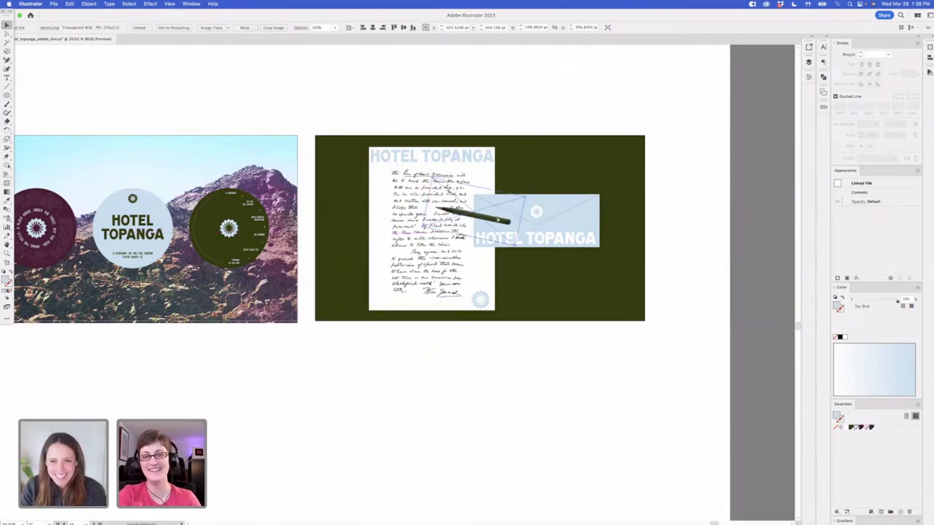
pyautogui.click(561, 363)
pyautogui.moveTo(503, 219)
pyautogui.mouseDown()
pyautogui.moveTo(529, 211)
pyautogui.moveTo(468, 278)
pyautogui.moveTo(503, 264)
pyautogui.moveTo(488, 273)
pyautogui.moveTo(528, 292)
pyautogui.moveTo(476, 297)
pyautogui.moveTo(542, 268)
pyautogui.mouseUp()
pyautogui.click(562, 362)
pyautogui.hscroll(-2, 562, 362)
pyautogui.moveTo(471, 196); pyautogui.dragTo(474, 197)
pyautogui.click(592, 350)
# Recolour the envelope's wordmark and emblem dark green by sampling the artboard background
pyautogui.click(617, 232)
pyautogui.keyDown('shift'); pyautogui.click(583, 208); pyautogui.keyUp('shift')
pyautogui.press('i')
pyautogui.click(606, 167)
pyautogui.press('v')
pyautogui.click(633, 113)
pyautogui.moveTo(633, 113); pyautogui.dragTo(615, 115)
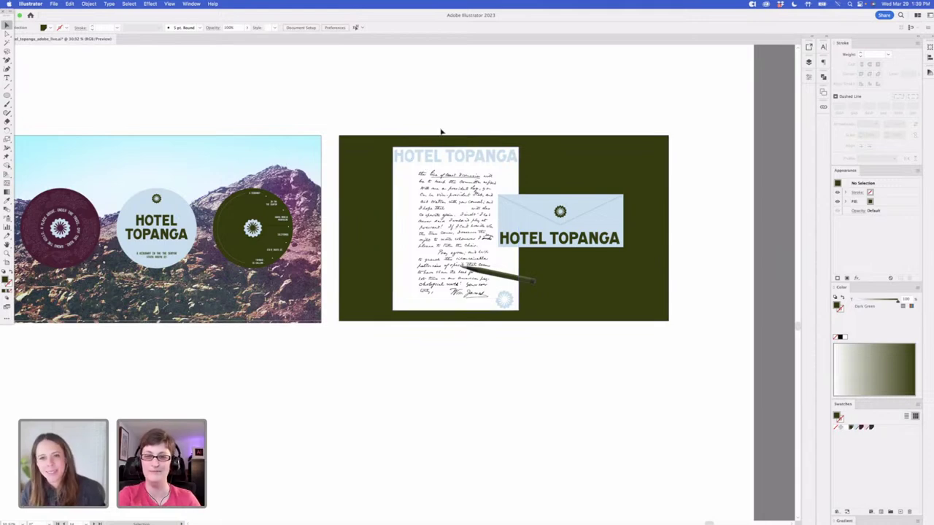
# Rotate the pen to horizontal and place it across the letterhead's edge and the upper part of the envelope
pyautogui.moveTo(514, 291)
pyautogui.mouseDown()
pyautogui.moveTo(496, 279)
pyautogui.moveTo(496, 288)
pyautogui.mouseUp()
pyautogui.moveTo(532, 258); pyautogui.dragTo(530, 247)
pyautogui.moveTo(501, 274); pyautogui.dragTo(539, 197)
pyautogui.scroll(5, 540, 197)
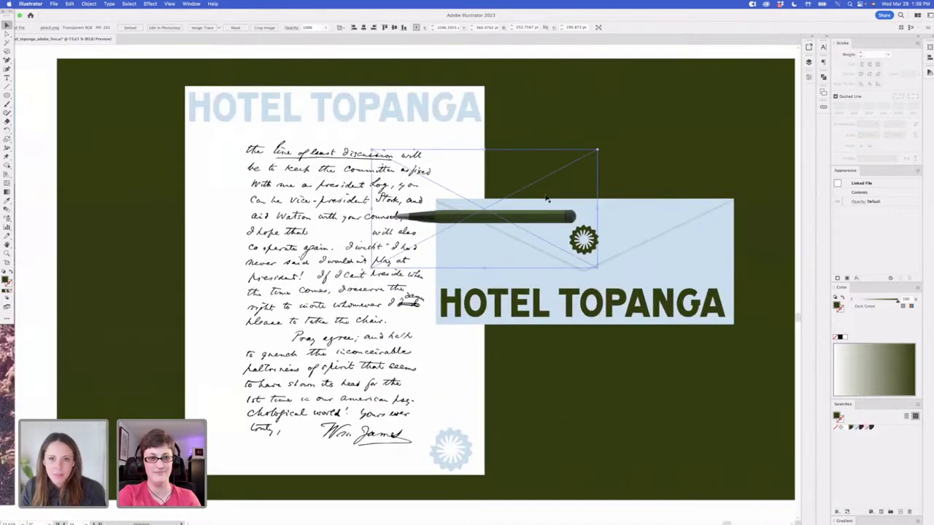
pyautogui.click(485, 53)
pyautogui.click(408, 101)
pyautogui.moveTo(417, 102); pyautogui.dragTo(395, 134)
pyautogui.press('super+z')
# Place a small copy of the light blue "HOTEL TOPANGA" wordmark on the pen's barrel and group it with the pen
pyautogui.click(466, 109)
pyautogui.moveTo(319, 148); pyautogui.dragTo(504, 219)
pyautogui.scroll(5, 532, 213)
pyautogui.moveTo(416, 224); pyautogui.dragTo(466, 224)
pyautogui.scroll(-6, 503, 221)
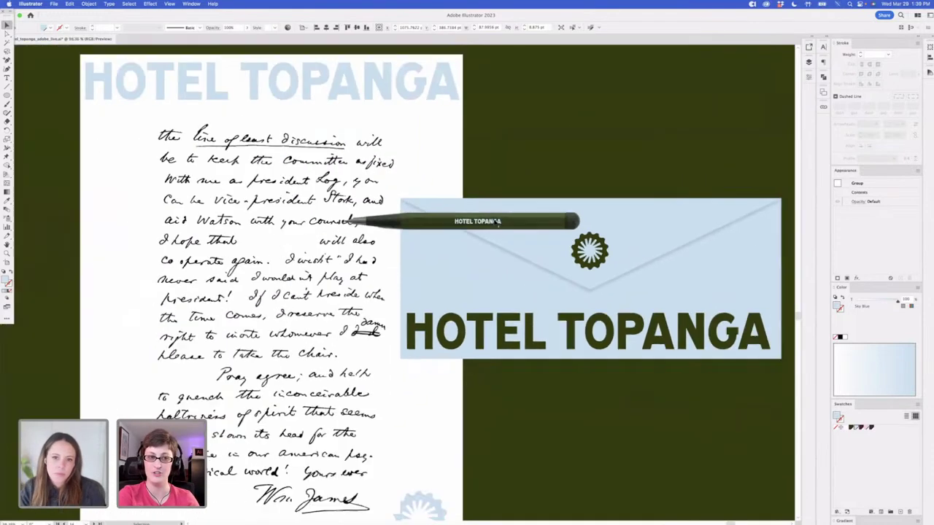
pyautogui.click(547, 73)
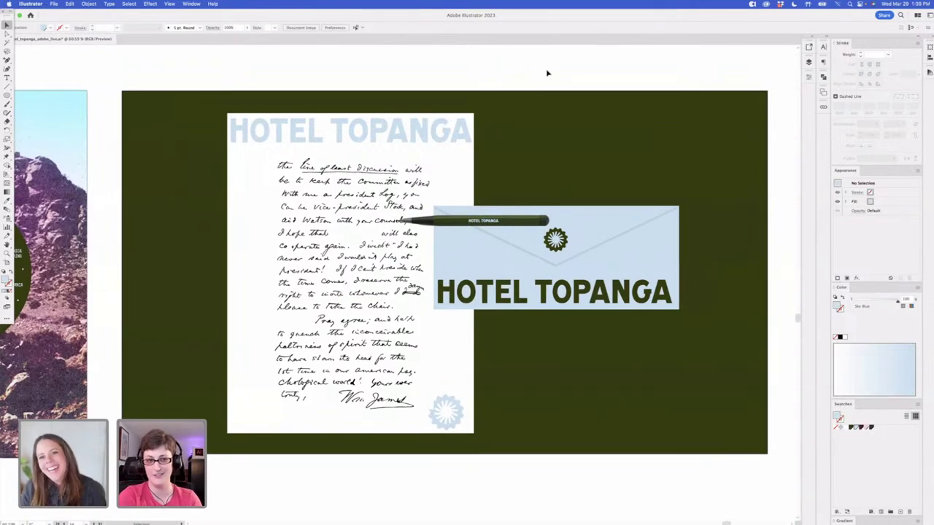
# Lower the branded pen, tilt it slightly and lay it across the handwritten note and the envelope's edge
pyautogui.click(465, 223)
pyautogui.moveTo(465, 223); pyautogui.dragTo(464, 259)
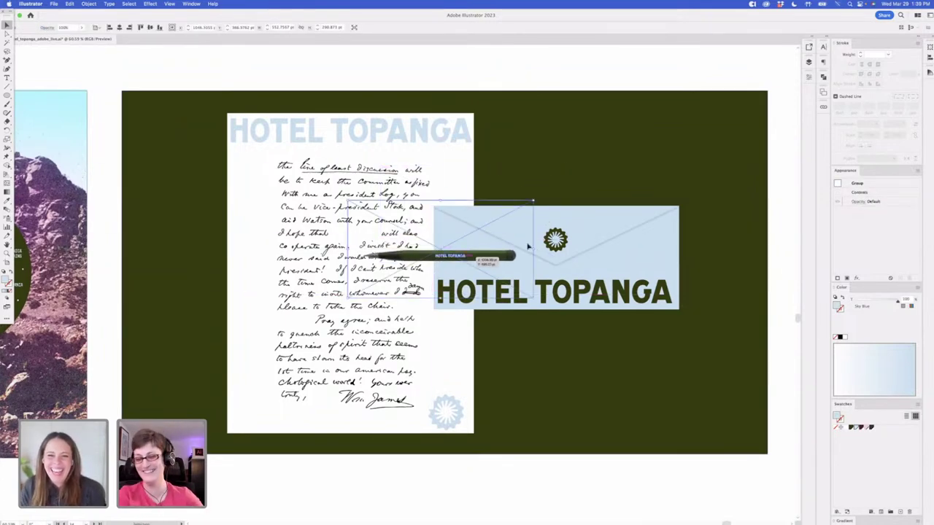
pyautogui.moveTo(540, 190); pyautogui.dragTo(549, 210)
pyautogui.moveTo(462, 276); pyautogui.dragTo(444, 261)
pyautogui.click(533, 69)
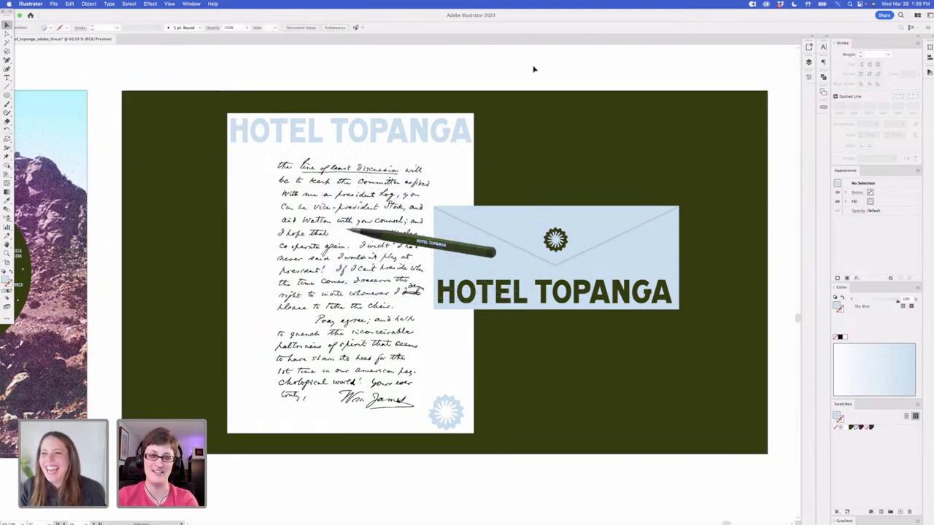
# Nudge the tilted branded pen slightly left over the letterhead
pyautogui.scroll(-3, 533, 69)
pyautogui.moveTo(614, 233); pyautogui.dragTo(617, 314)
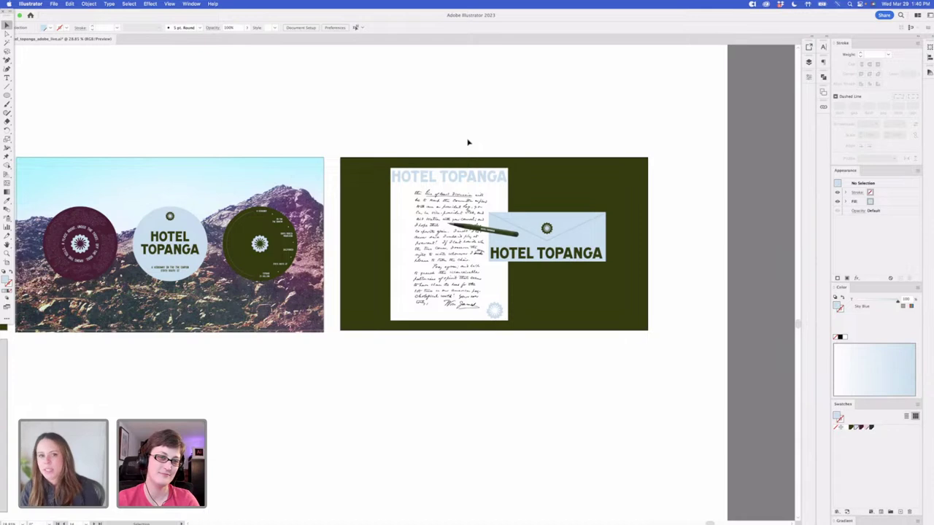
pyautogui.click(503, 239)
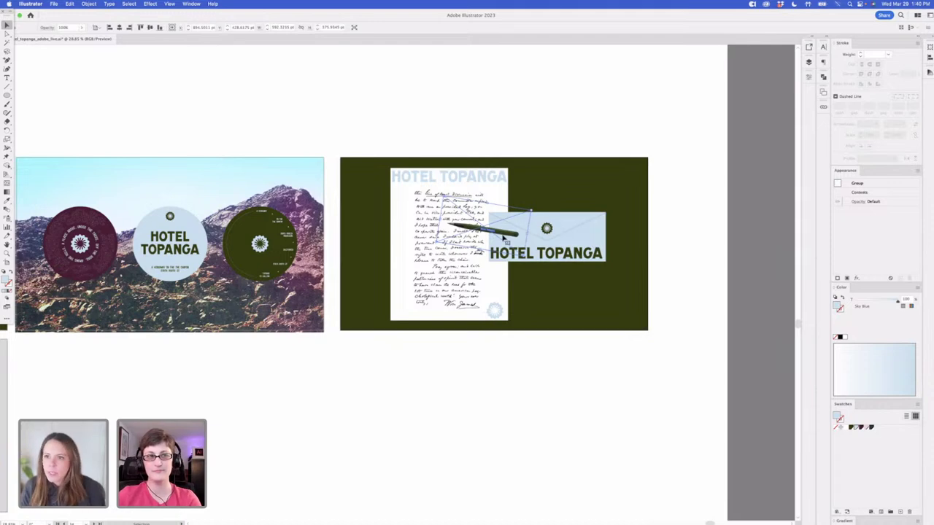
pyautogui.click(525, 133)
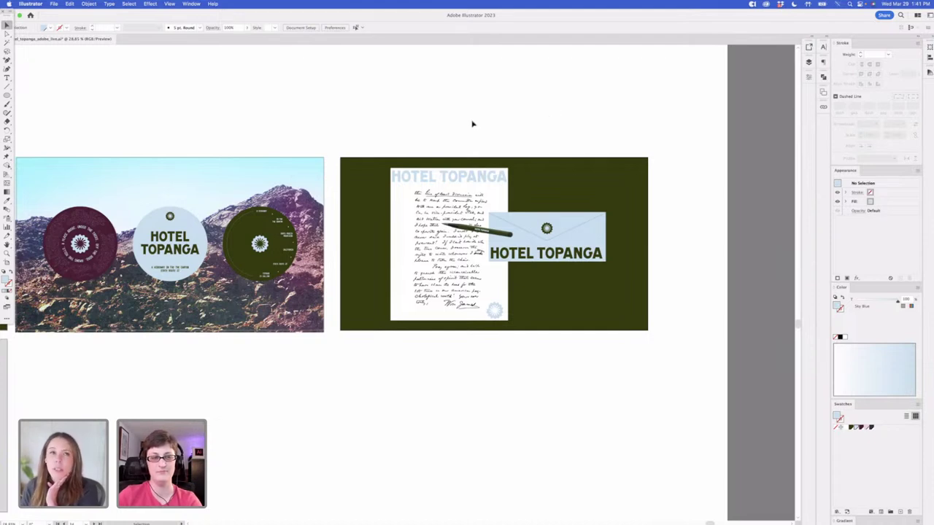
# Copy the dark green emblem from the first poster onto the blank round sign and enlarge it to fill the sign's middle
pyautogui.hscroll(-3, 472, 124)
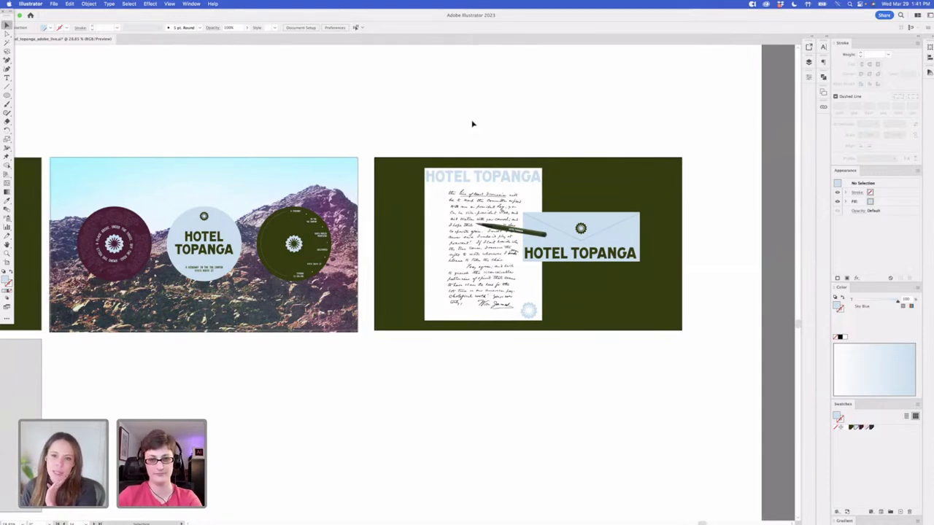
pyautogui.hscroll(-3, 472, 124)
pyautogui.hscroll(-15, 472, 124)
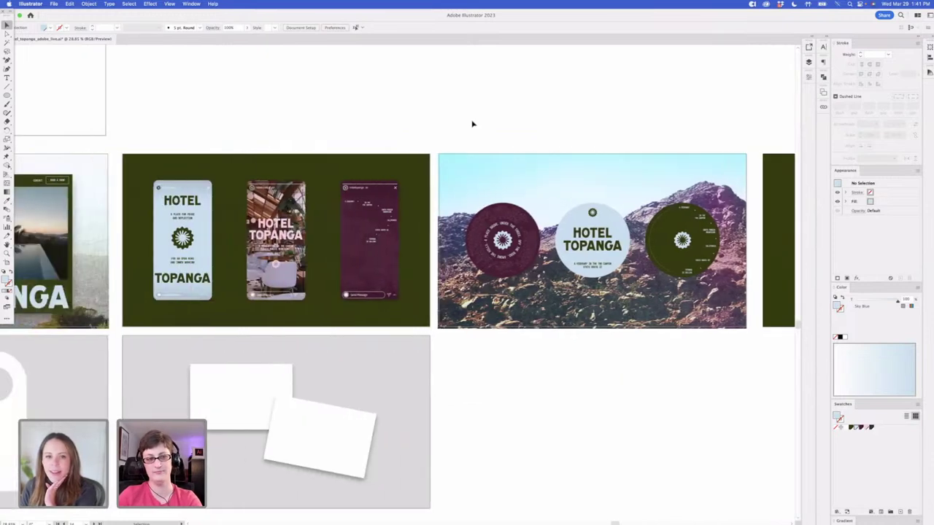
pyautogui.hscroll(-20, 472, 124)
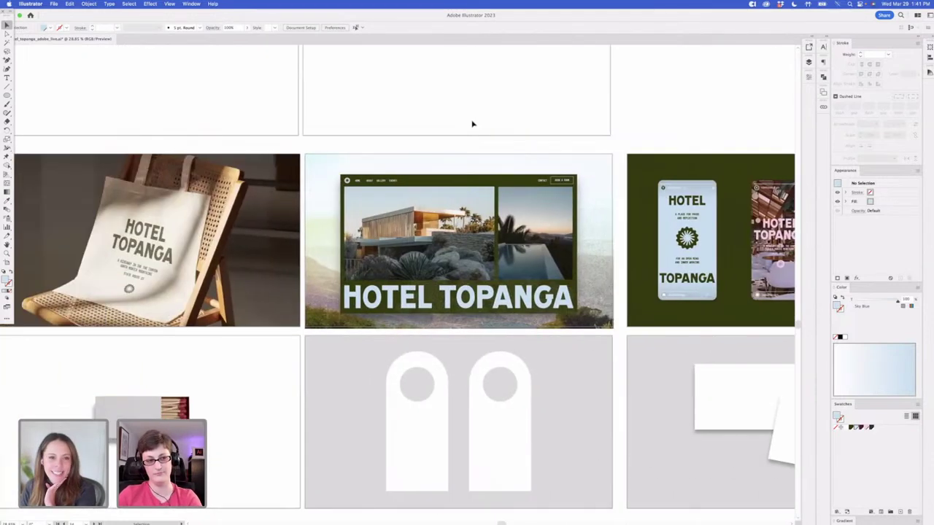
pyautogui.hscroll(-16, 472, 124)
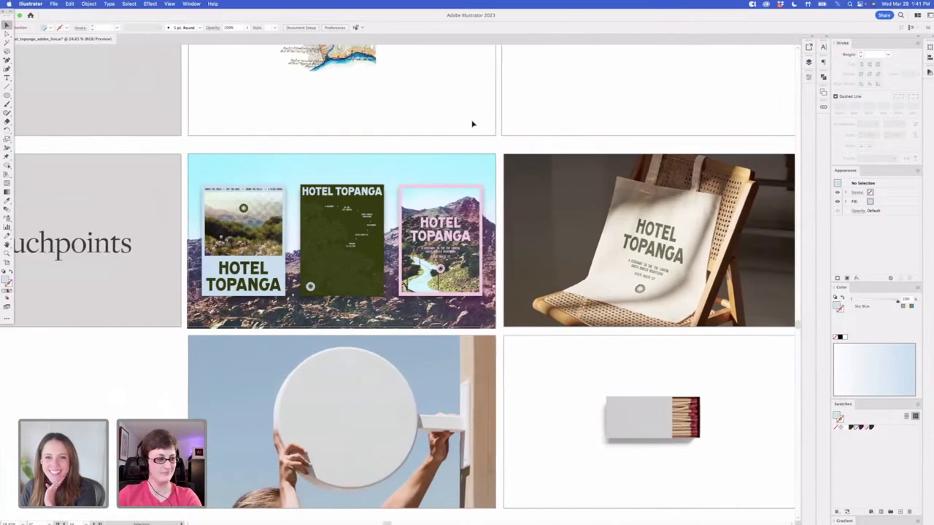
pyautogui.scroll(-2, 472, 124)
pyautogui.hscroll(1, 186, 115)
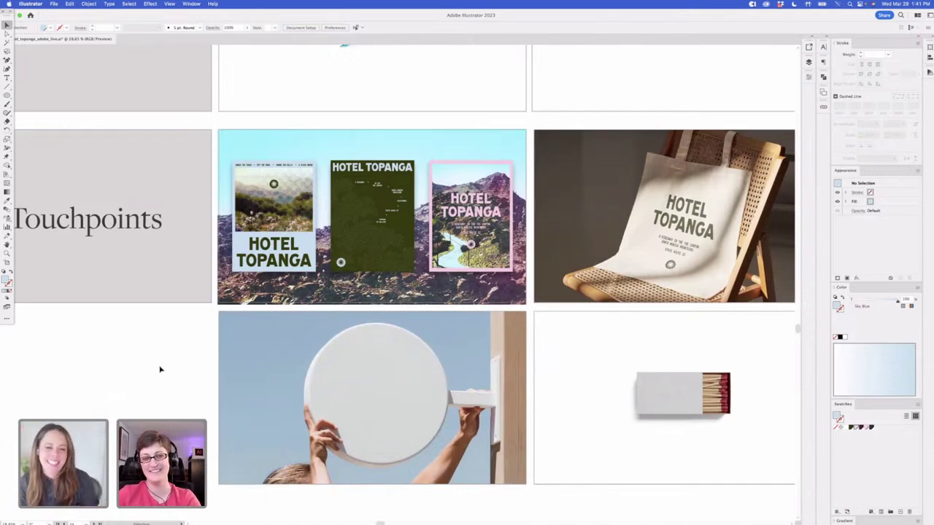
pyautogui.click(277, 189)
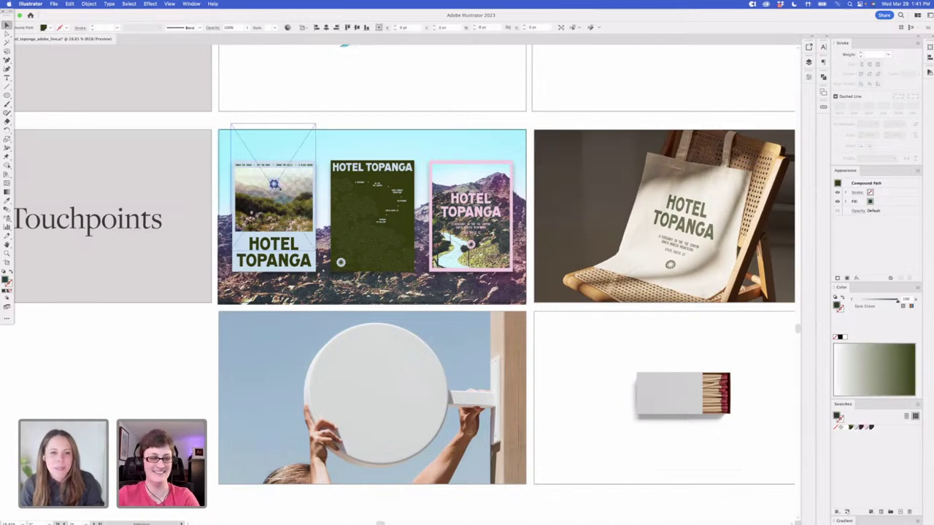
pyautogui.moveTo(273, 185); pyautogui.dragTo(452, 353)
pyautogui.moveTo(414, 390); pyautogui.dragTo(412, 381)
pyautogui.click(175, 392)
# Nudge the emblem to the centre of the round sign and scale it up slightly
pyautogui.hscroll(1, 404, 283)
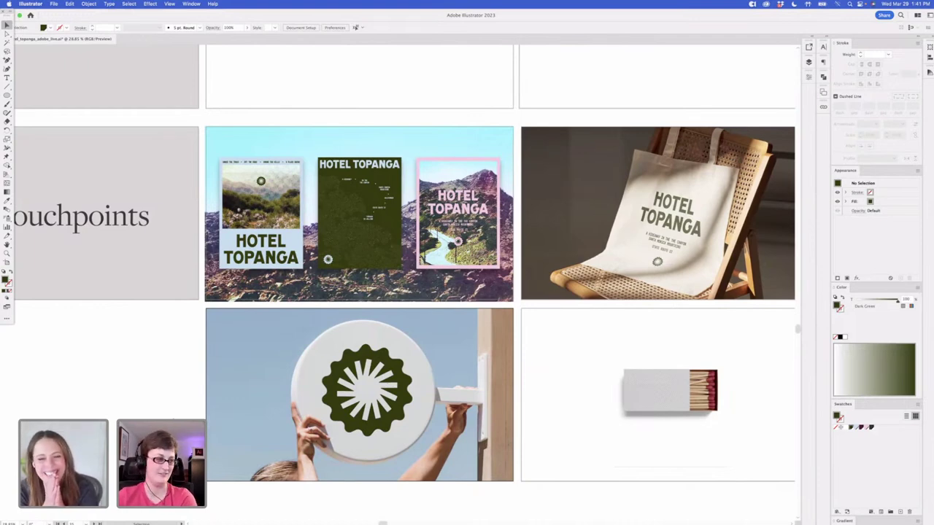
pyautogui.moveTo(405, 390); pyautogui.dragTo(400, 389)
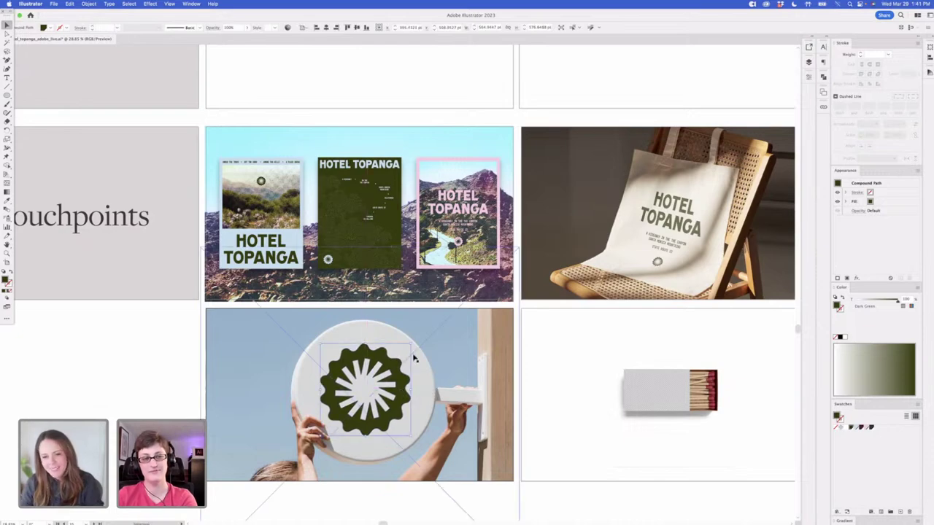
pyautogui.moveTo(410, 343); pyautogui.dragTo(413, 340)
pyautogui.click(167, 394)
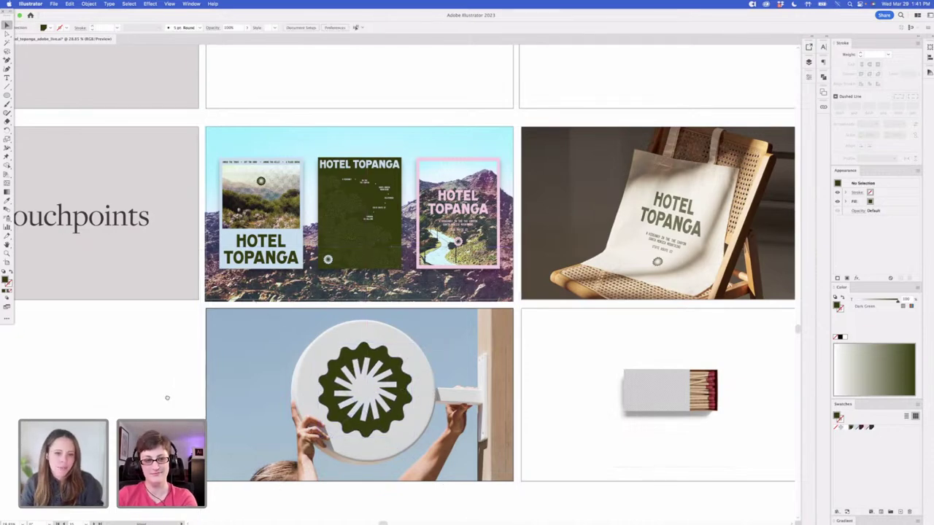
# Examine the finished sign up close and look over the blank matchbox, door hanger and card mockups
pyautogui.scroll(-1, 150, 384)
pyautogui.scroll(5, 151, 382)
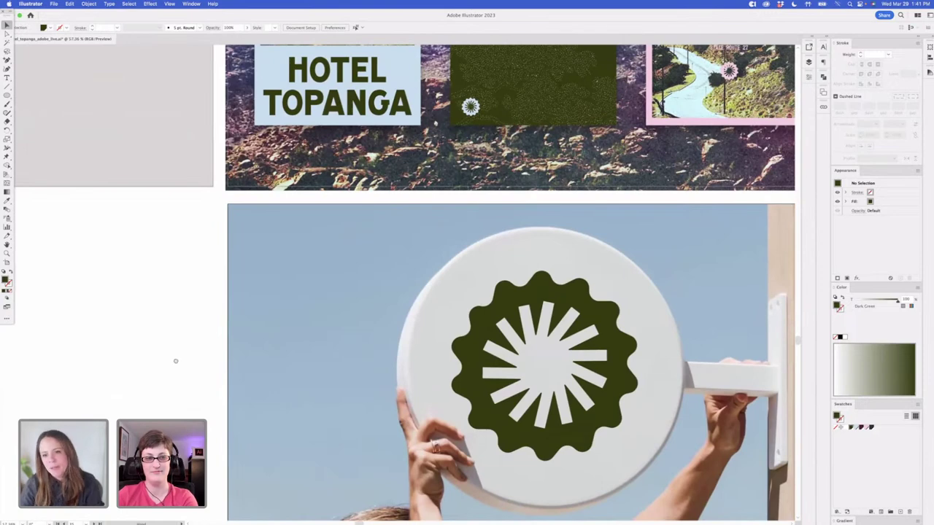
pyautogui.moveTo(239, 391); pyautogui.dragTo(86, 340)
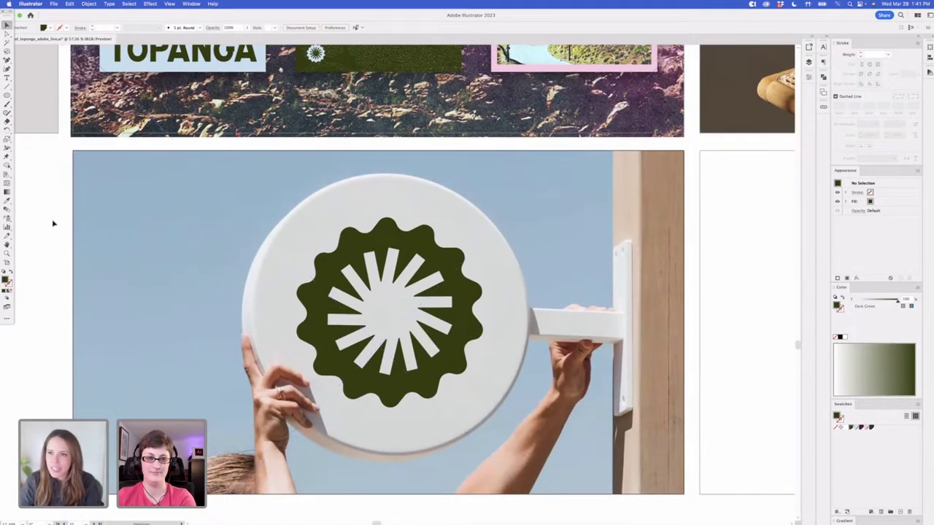
pyautogui.scroll(-3, 53, 223)
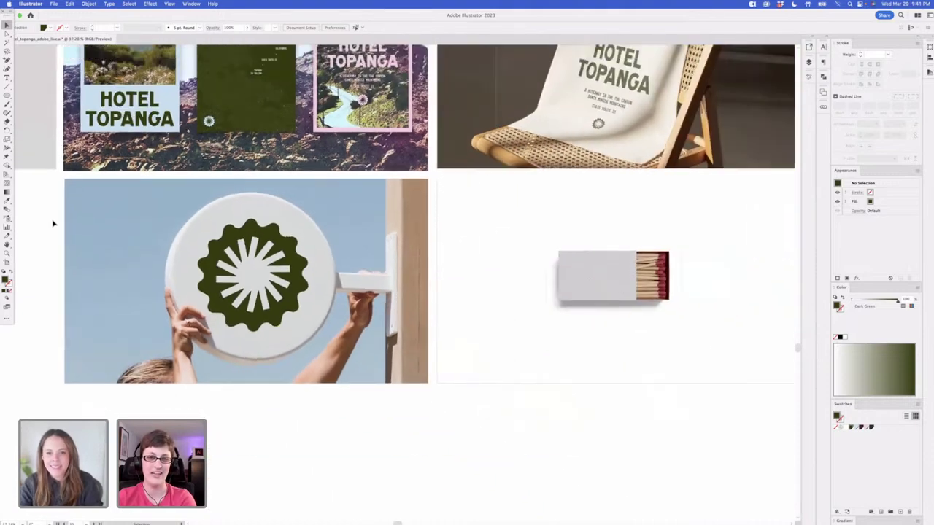
pyautogui.scroll(2, 406, 334)
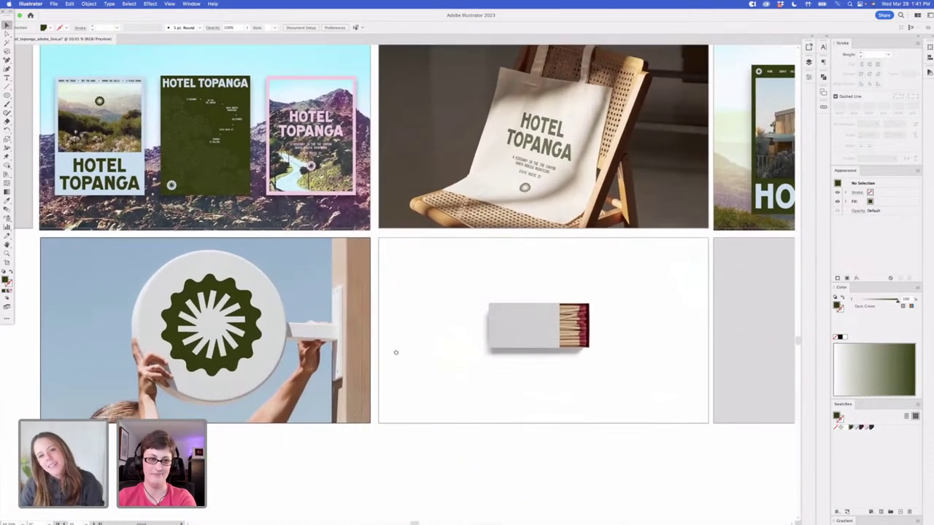
pyautogui.hscroll(-4, 463, 367)
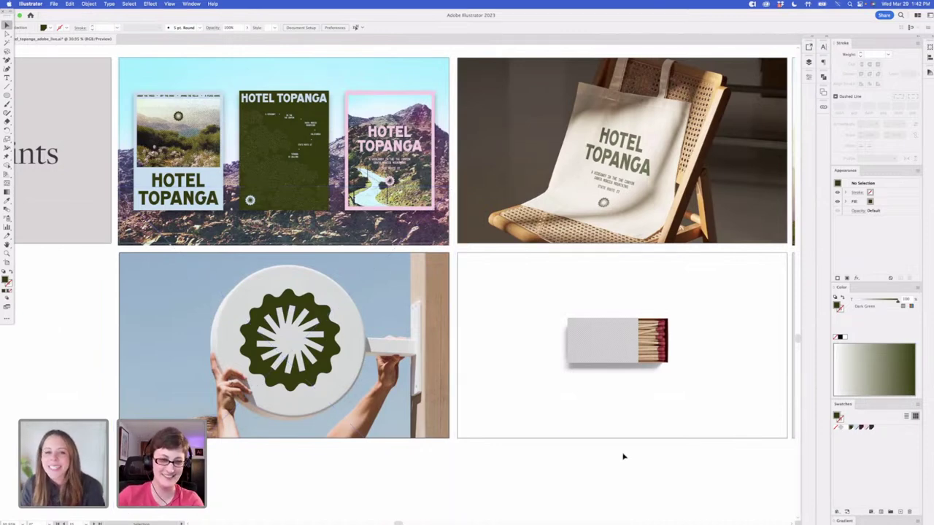
pyautogui.hscroll(5, 622, 458)
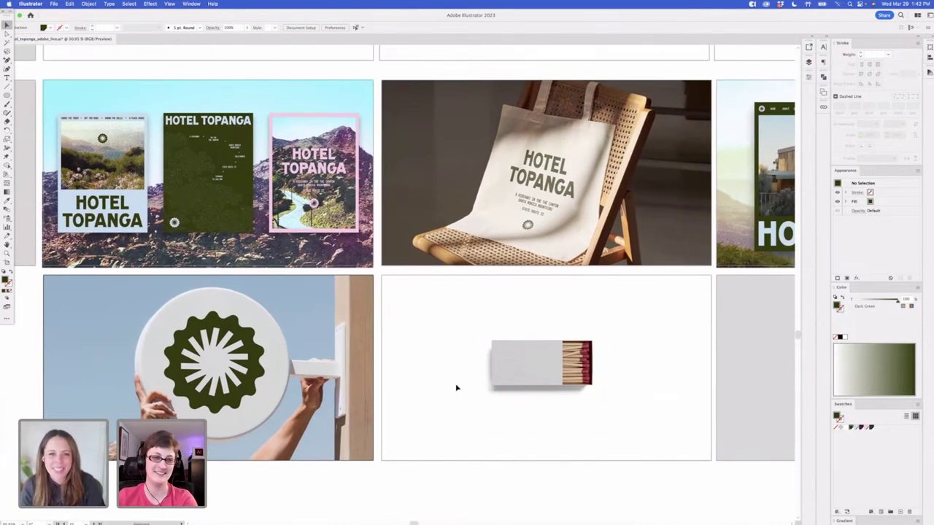
pyautogui.hscroll(-7, 391, 448)
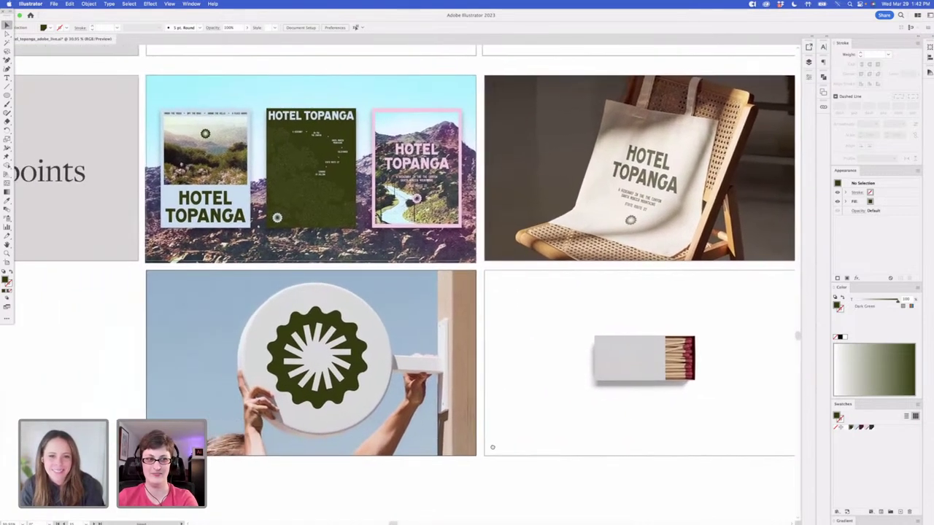
pyautogui.moveTo(492, 447); pyautogui.dragTo(475, 446)
pyautogui.hscroll(8, 473, 447)
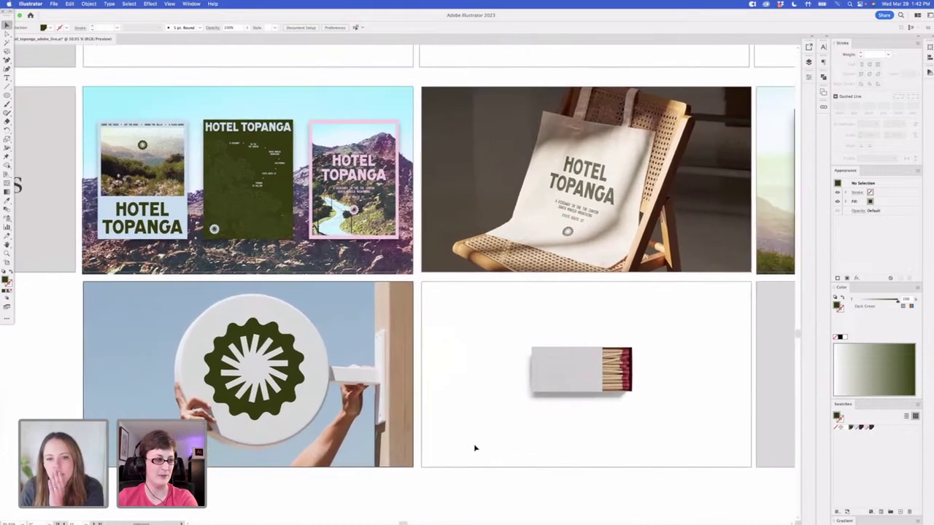
pyautogui.hscroll(8, 474, 448)
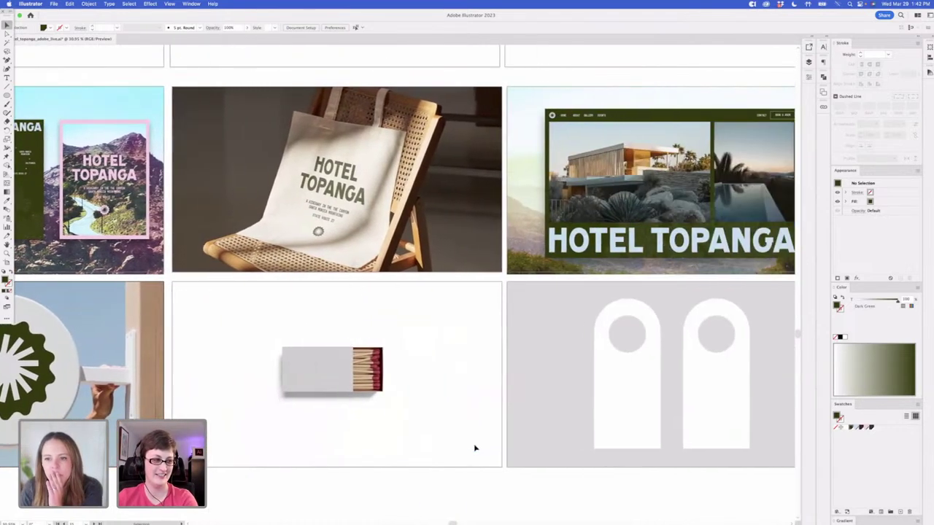
pyautogui.hscroll(18, 474, 448)
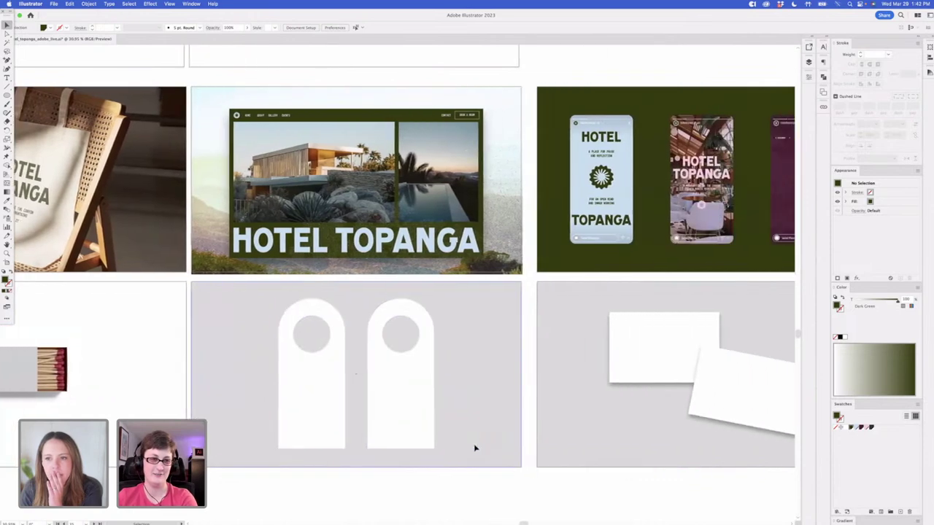
# Try the envelope's emblem and HOTEL TOPANGA wordmark in white, and switch both back to dark green
pyautogui.hscroll(14, 474, 447)
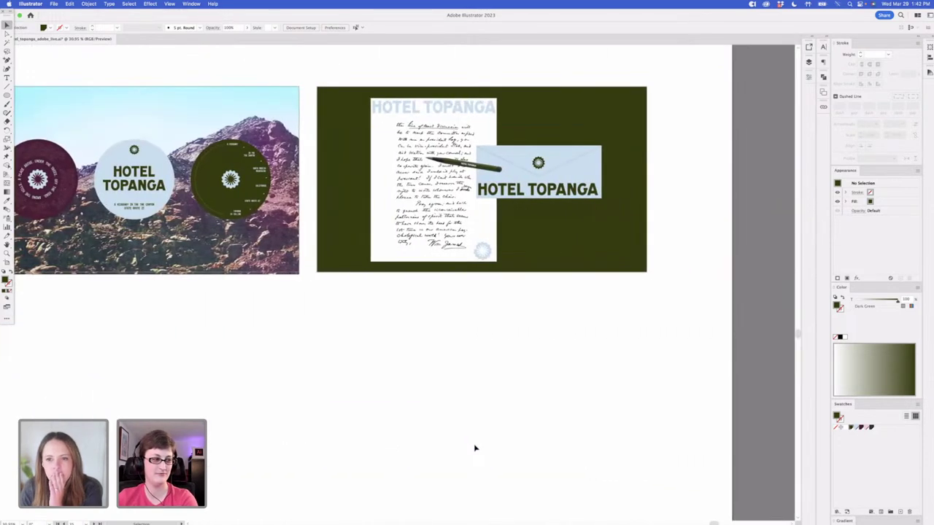
pyautogui.click(562, 194)
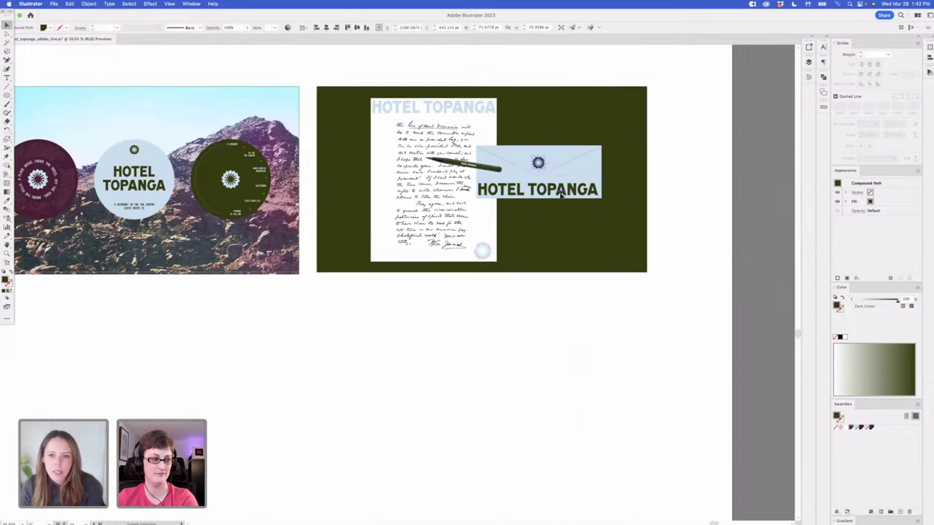
pyautogui.click(562, 193)
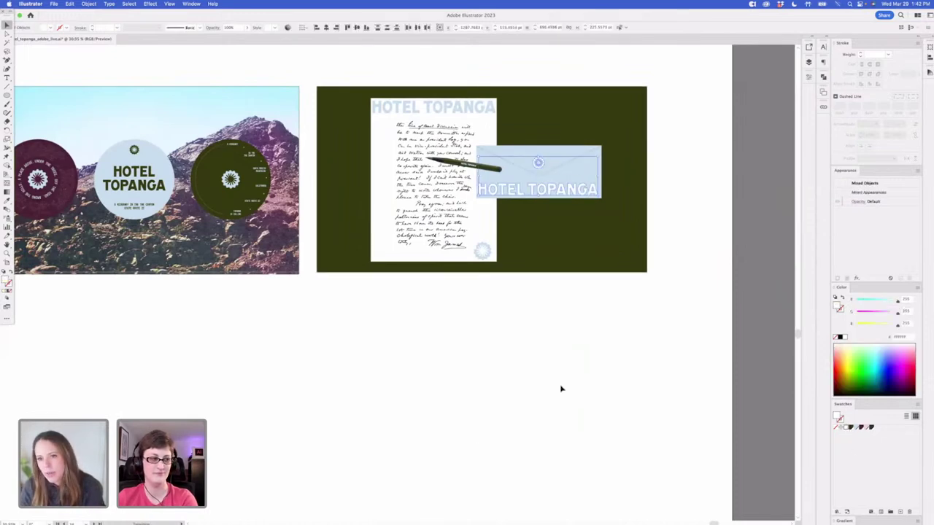
pyautogui.scroll(3, 601, 398)
pyautogui.click(600, 410)
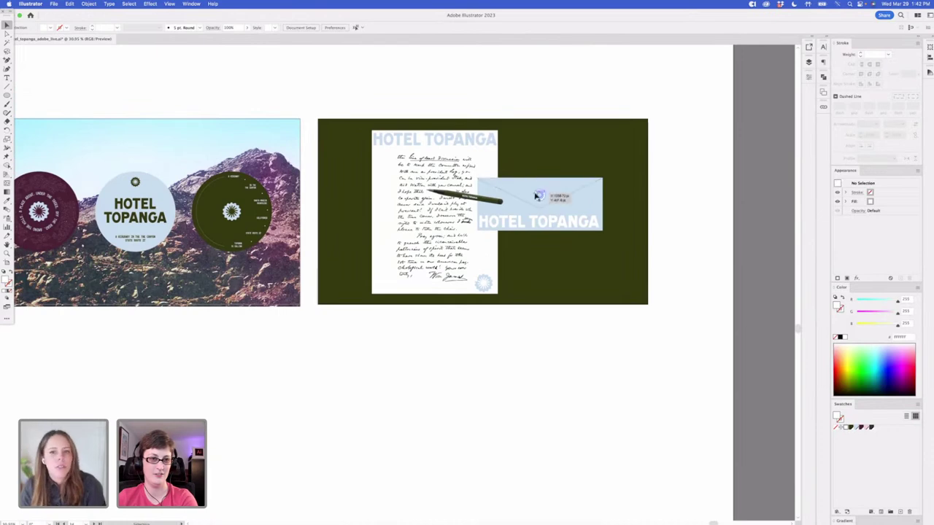
pyautogui.click(536, 195)
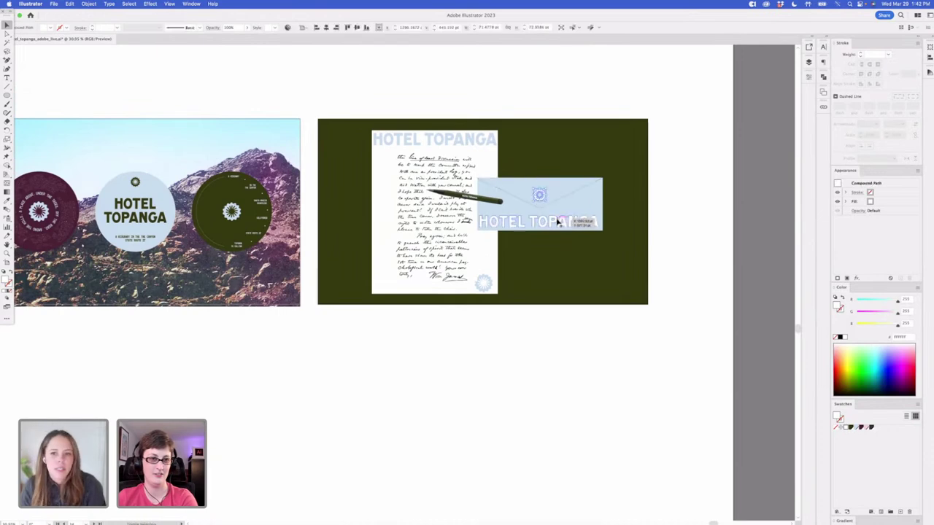
pyautogui.click(586, 377)
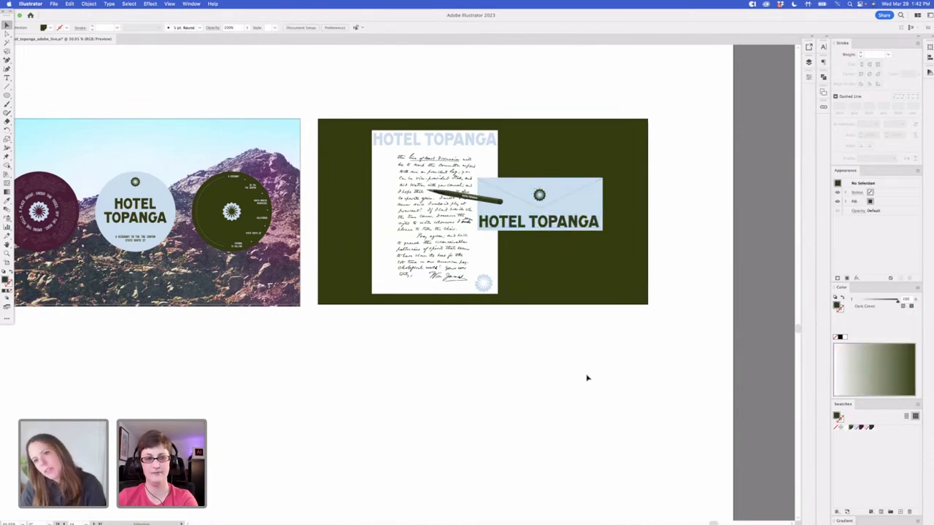
# Try moving the wordmark off the envelope to below the stationery artboard, and undo the move
pyautogui.click(576, 226)
pyautogui.moveTo(576, 226); pyautogui.dragTo(578, 346)
pyautogui.click(601, 417)
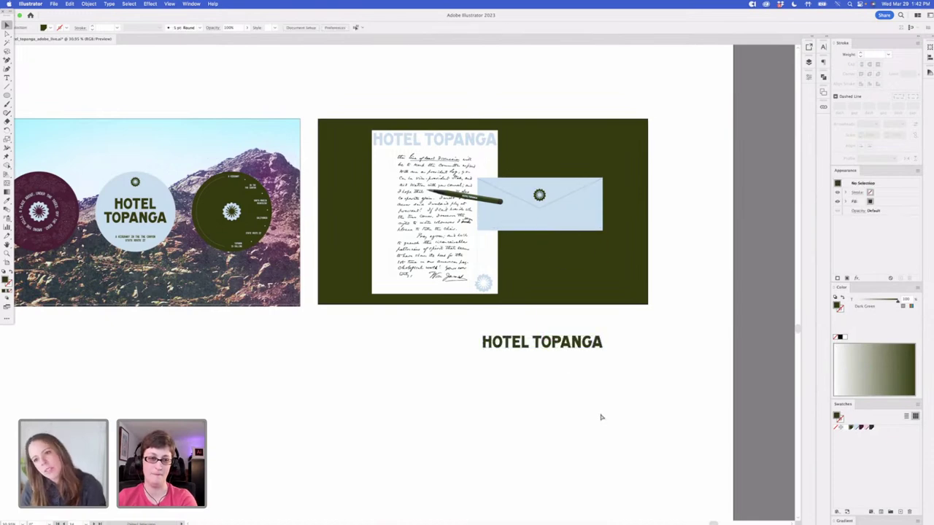
pyautogui.press('super+z')
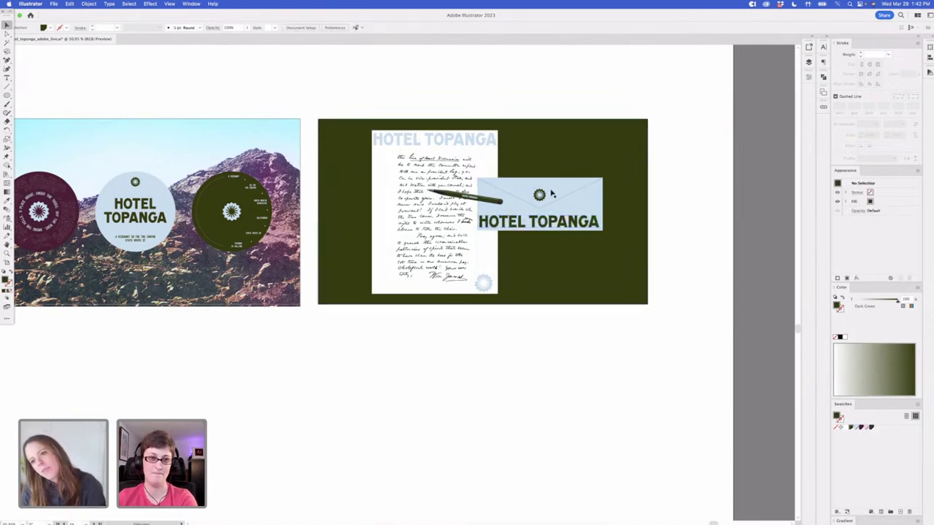
# Recolour both the emblem and the HOTEL TOPANGA wordmark on the envelope white
pyautogui.click(549, 197)
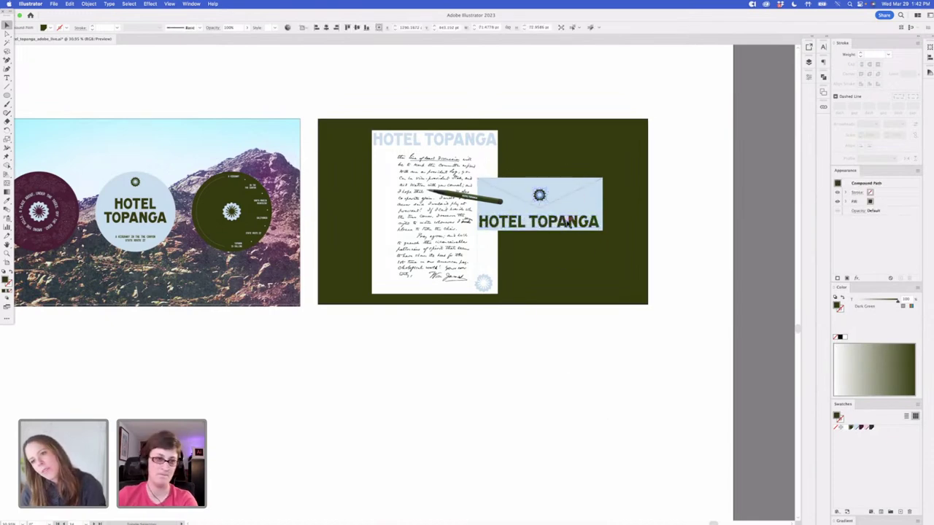
pyautogui.click(847, 429)
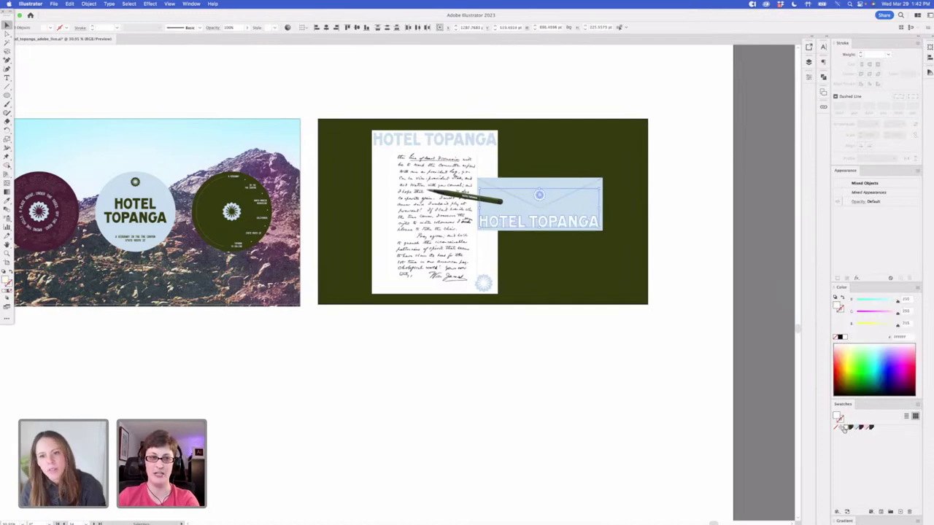
pyautogui.click(673, 398)
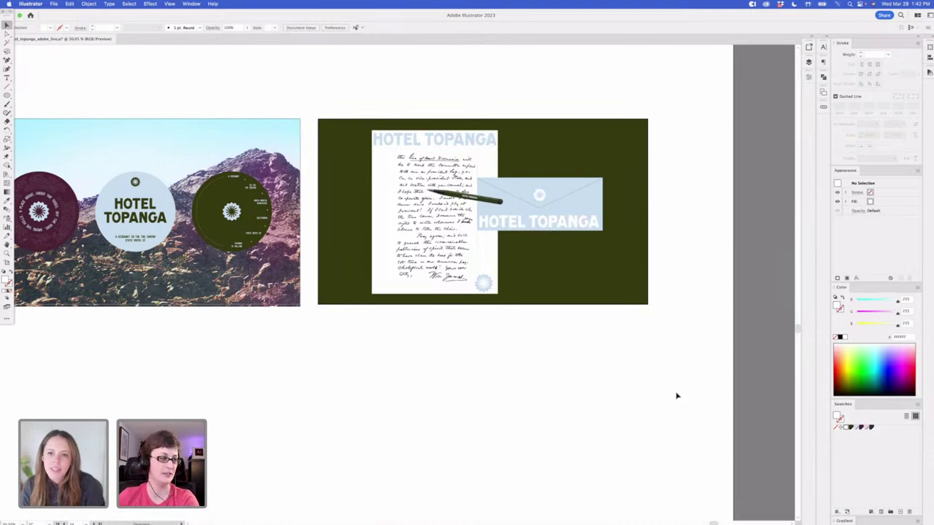
# Sample the artboard's dark green background for the envelope's emblem only, and compare before and after with undo and redo
pyautogui.hscroll(-5, 443, 385)
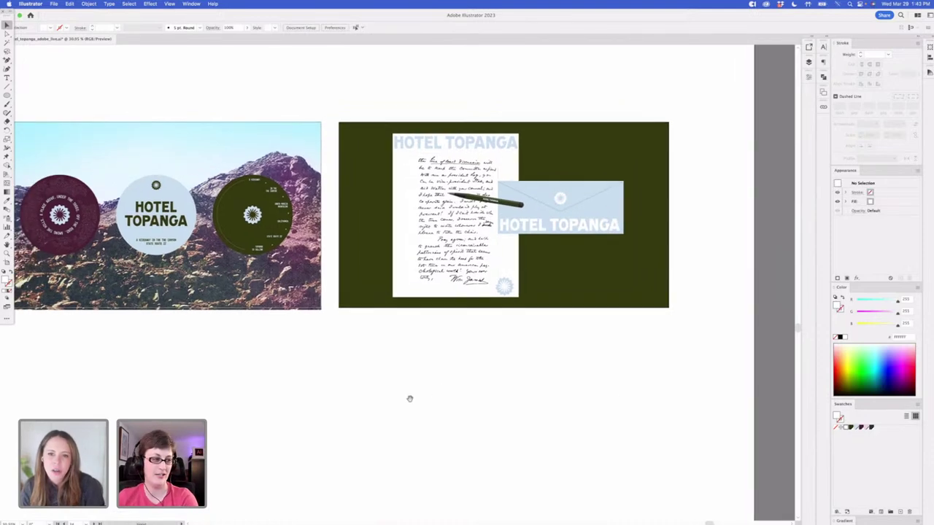
pyautogui.hscroll(3, 571, 392)
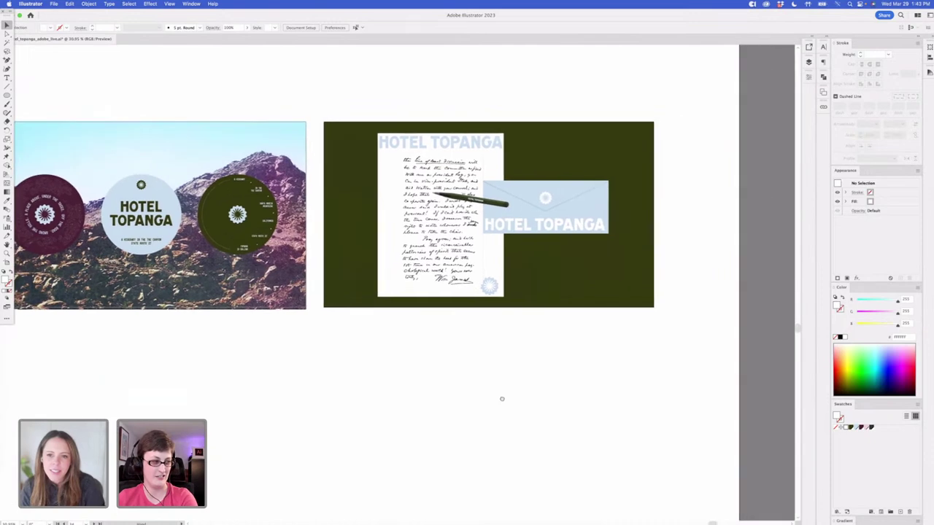
pyautogui.click(544, 199)
pyautogui.press('i')
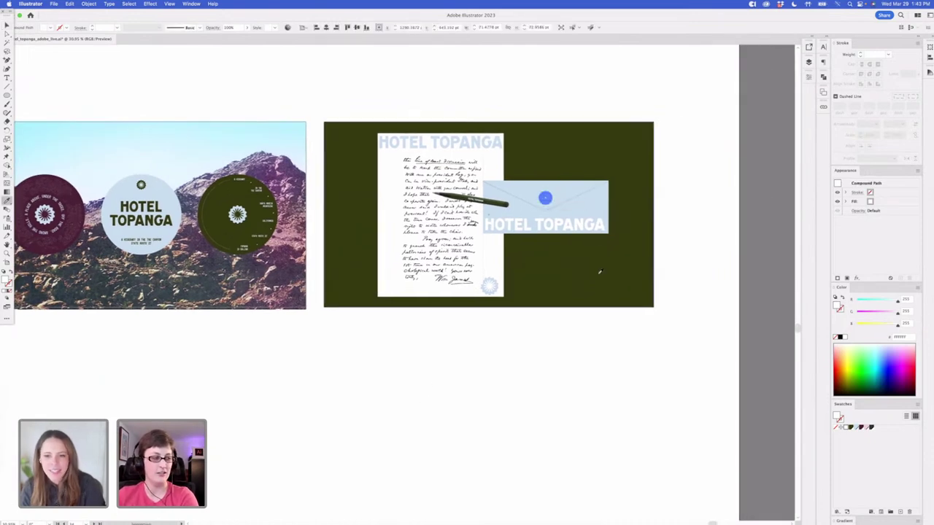
pyautogui.click(597, 272)
pyautogui.press('v')
pyautogui.click(615, 114)
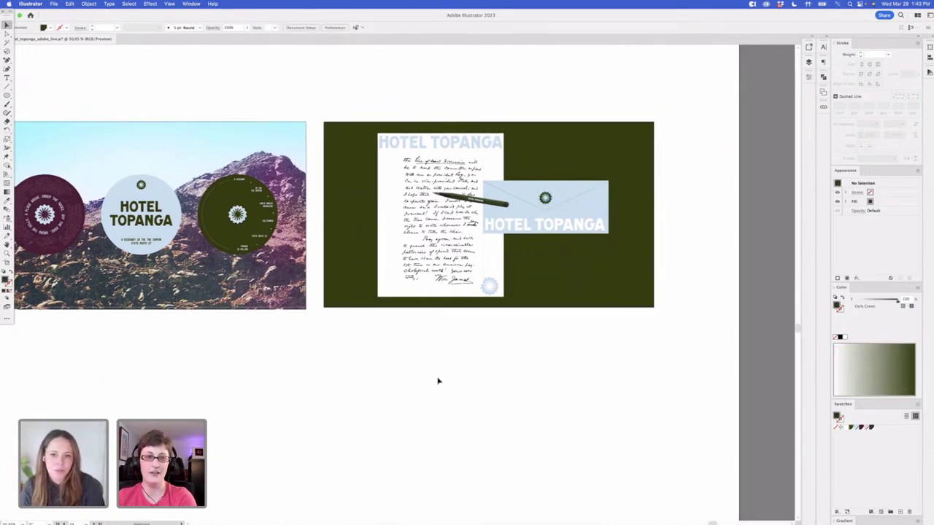
pyautogui.press('super+z')
pyautogui.press('super+shift+z')
pyautogui.press('space')
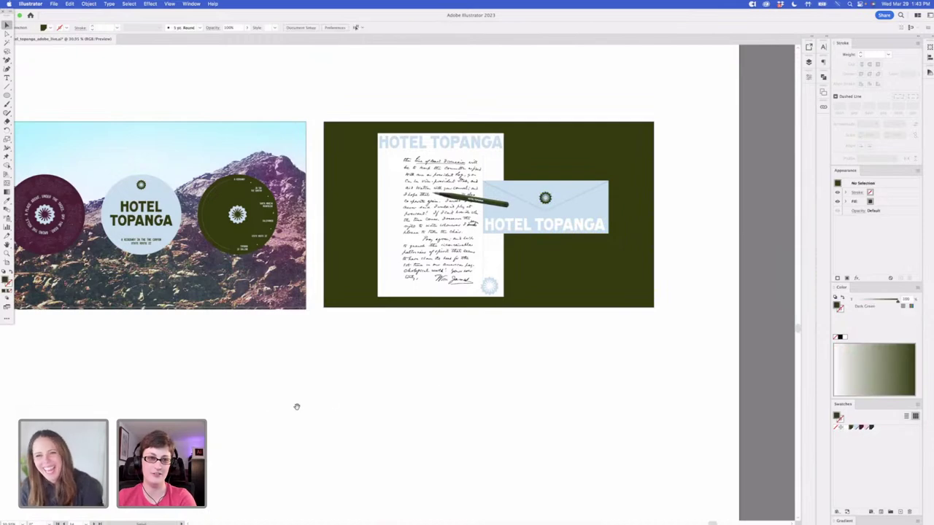
# Look over the row of touchpoint mockups from the stationery back to the round sign and blank matchbox
pyautogui.scroll(2, 296, 406)
pyautogui.hscroll(-8, 342, 406)
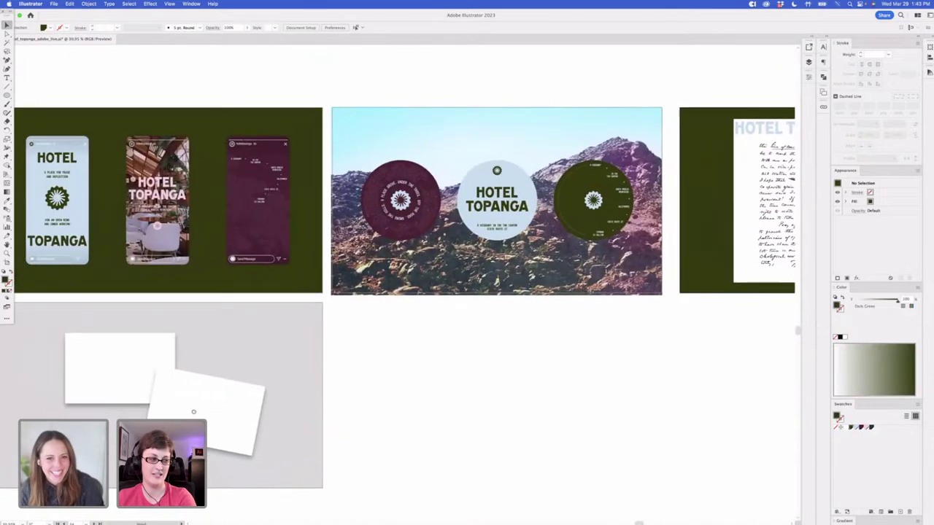
pyautogui.hscroll(10, 311, 404)
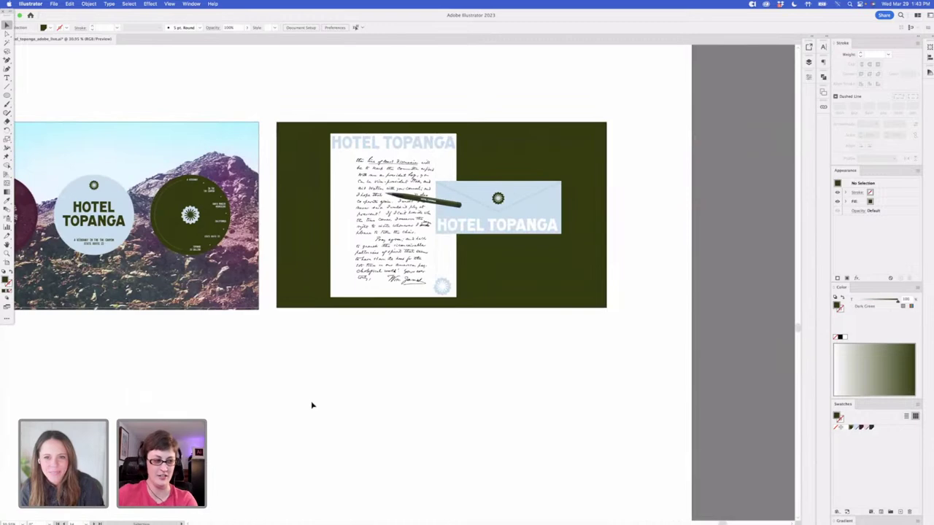
pyautogui.hscroll(-15, 292, 417)
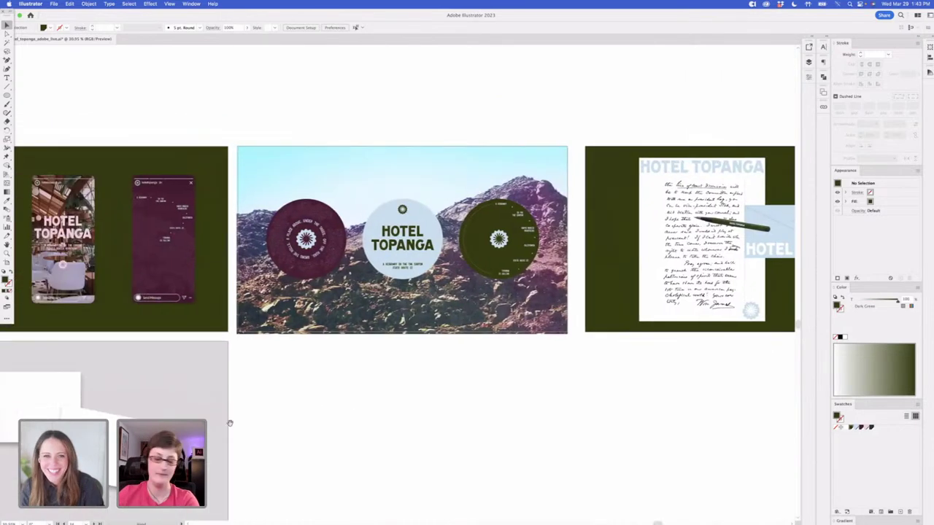
pyautogui.scroll(-2, 229, 423)
pyautogui.hscroll(-20, 212, 403)
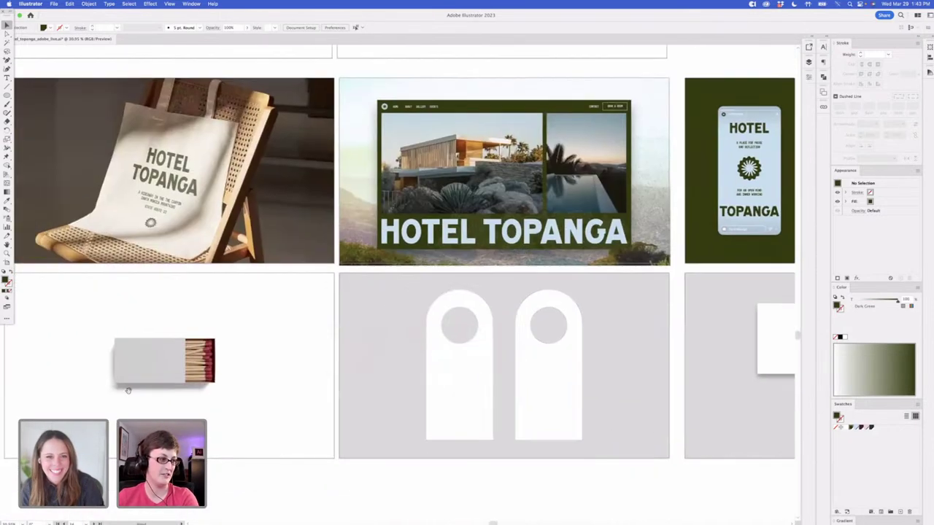
pyautogui.hscroll(-4, 202, 402)
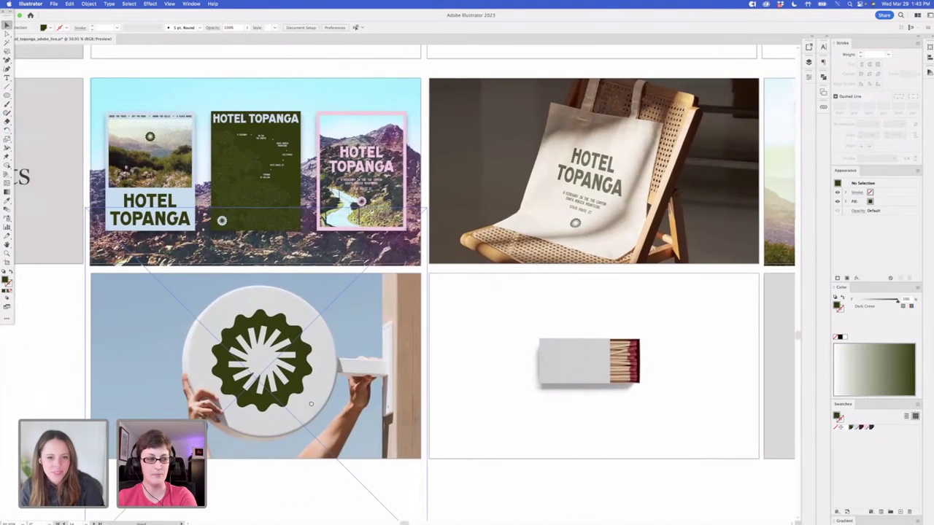
pyautogui.hscroll(4, 509, 485)
# Open the linked matchbox image in Photoshop to inspect its layers, and return to Illustrator
pyautogui.click(494, 368)
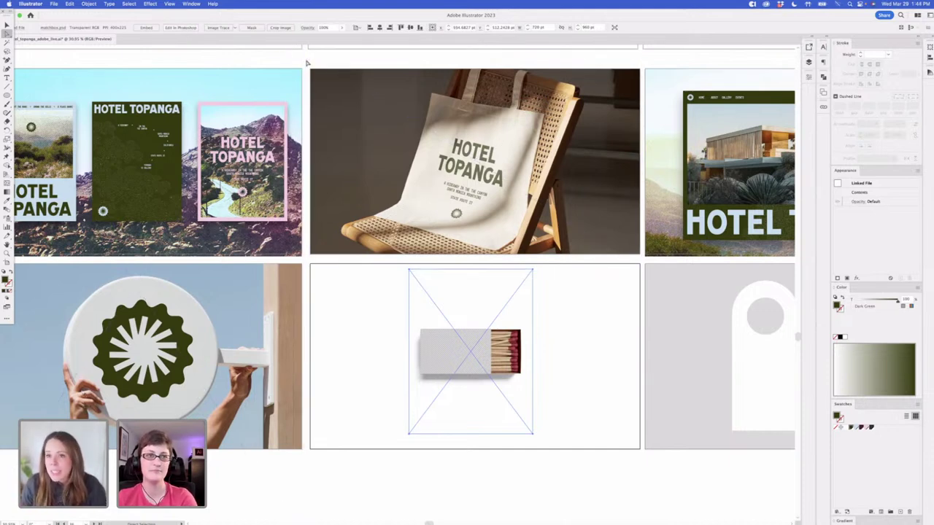
pyautogui.hscroll(2, 219, 63)
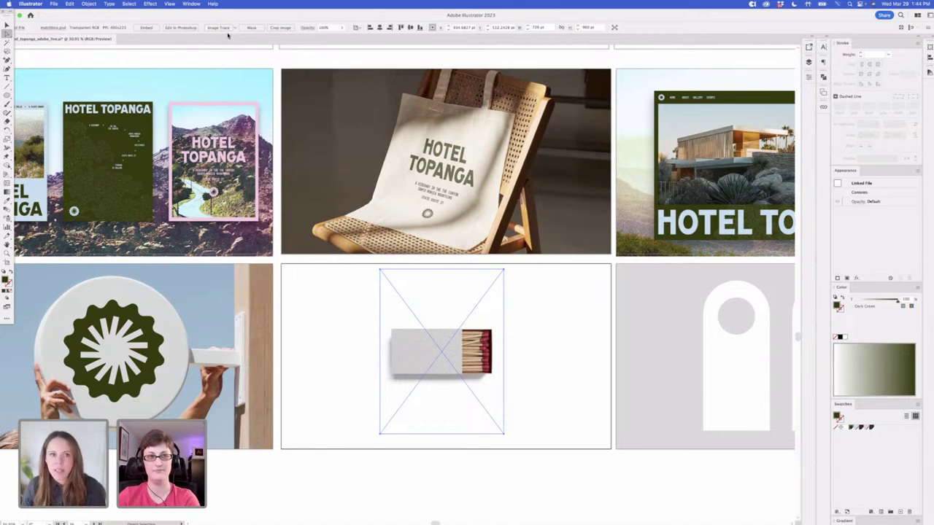
pyautogui.click(277, 57)
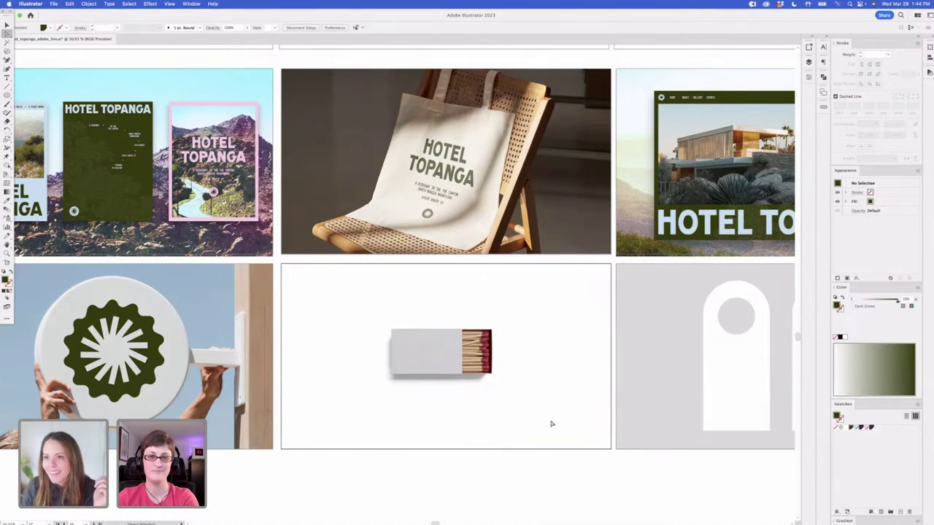
pyautogui.click(426, 358)
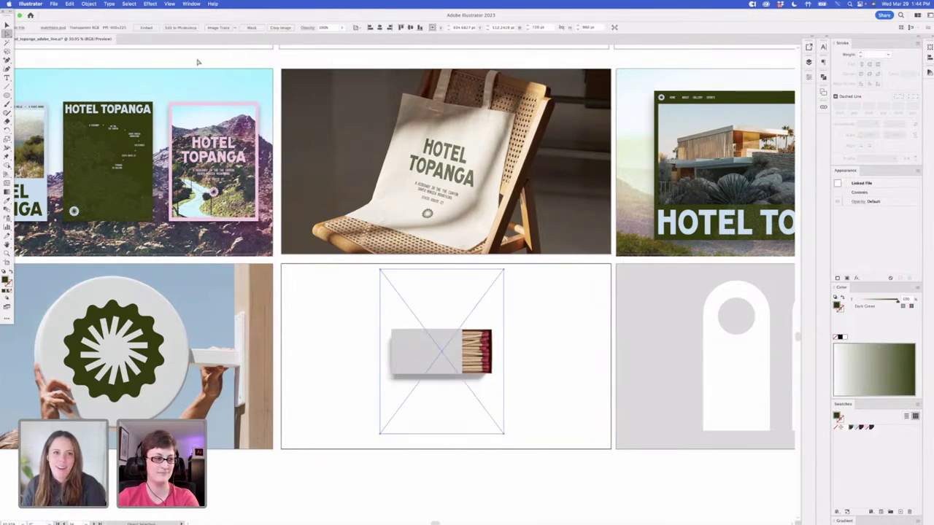
pyautogui.click(180, 29)
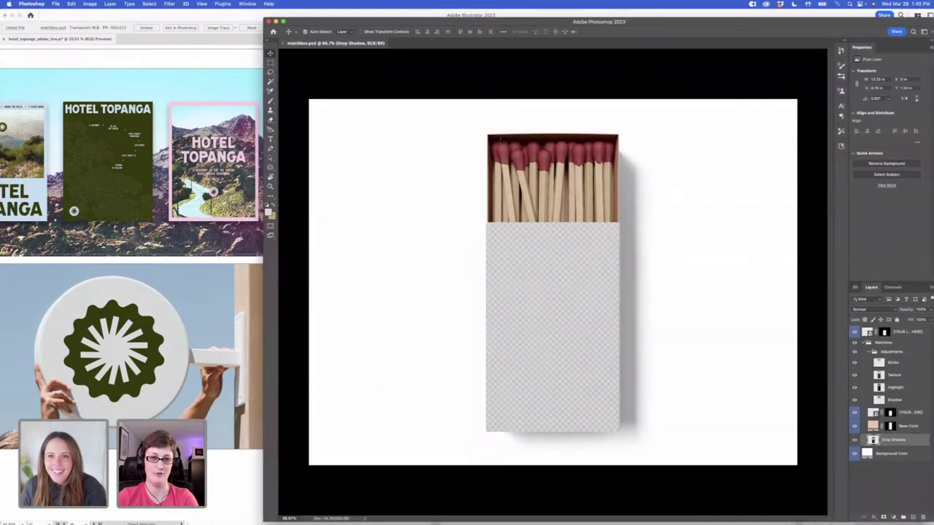
pyautogui.press('super+Tab')
# Draw a dark green rectangle just below the matchbox artboard, about the size of the matchbox's blank sleeve
pyautogui.scroll(-3, 377, 334)
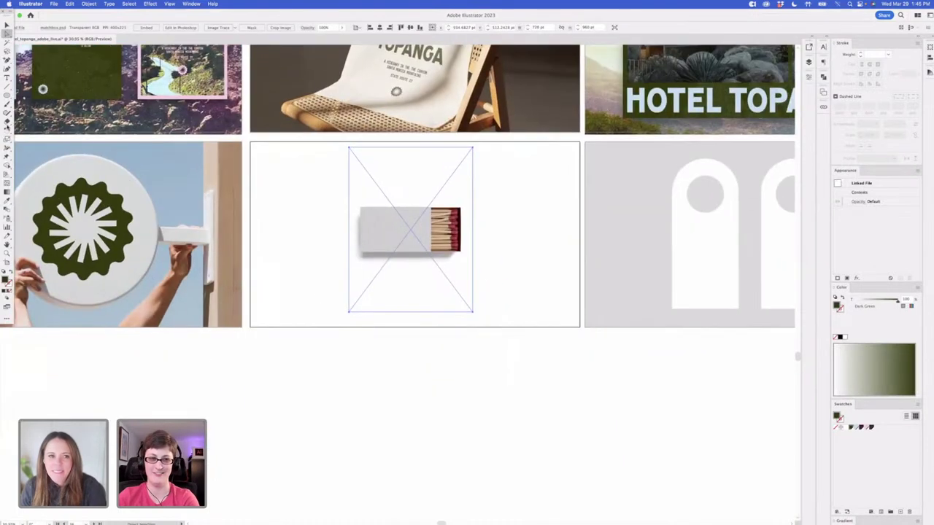
pyautogui.moveTo(7, 95); pyautogui.dragTo(34, 94)
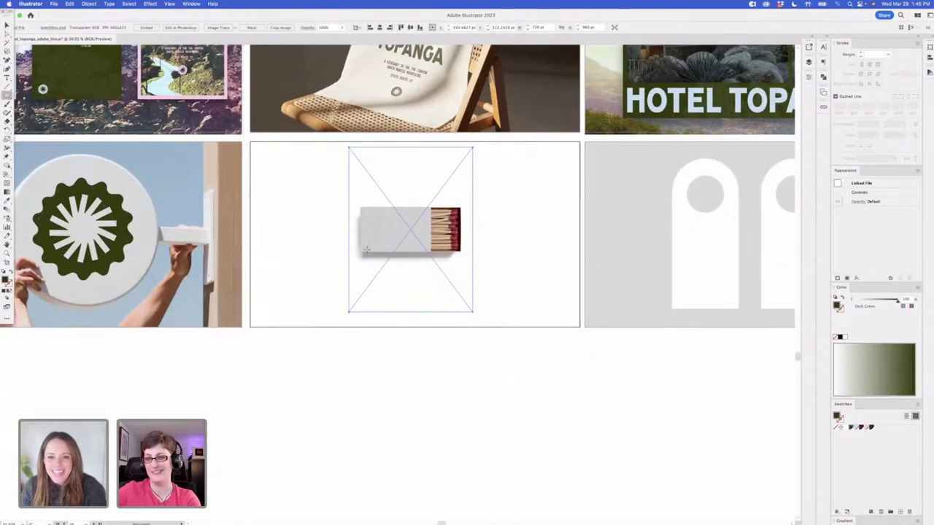
pyautogui.moveTo(360, 347)
pyautogui.mouseDown()
pyautogui.moveTo(396, 390)
pyautogui.moveTo(449, 395)
pyautogui.moveTo(425, 233)
pyautogui.moveTo(452, 252)
pyautogui.moveTo(430, 250)
pyautogui.moveTo(408, 348)
pyautogui.mouseUp()
pyautogui.press('v')
pyautogui.scroll(2, 453, 351)
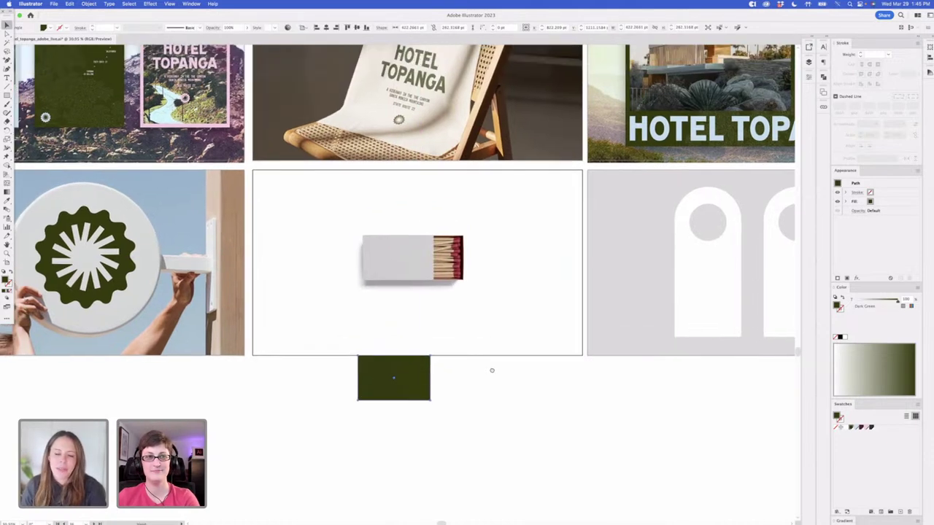
# Copy the sky blue HOTEL TOPANGA wordmark from the dark green poster onto the new rectangle
pyautogui.scroll(4, 459, 370)
pyautogui.hscroll(-8, 460, 369)
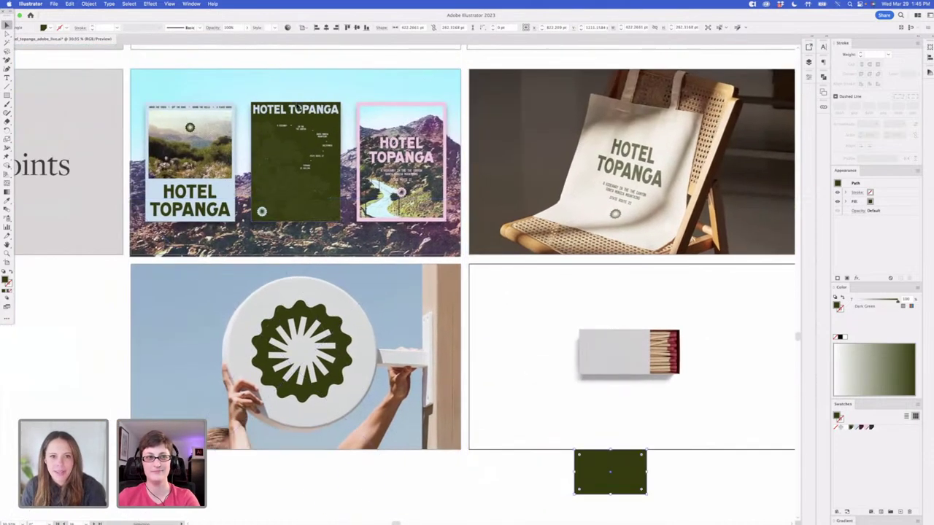
pyautogui.click(297, 108)
pyautogui.moveTo(295, 108); pyautogui.dragTo(620, 487)
pyautogui.scroll(-3, 620, 487)
pyautogui.hscroll(1, 620, 487)
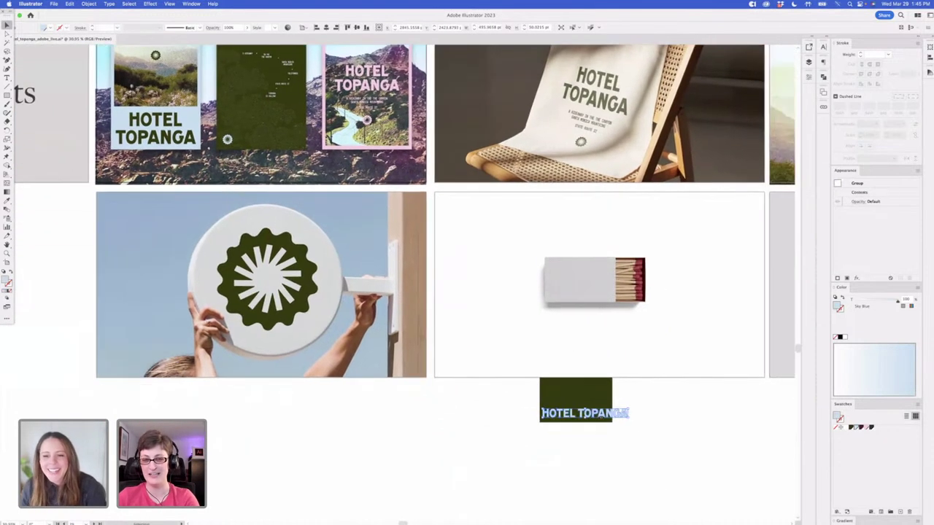
# Scale the wordmark down to the rectangle's width and nudge it into place along the rectangle's lower edge
pyautogui.moveTo(627, 411); pyautogui.dragTo(613, 410)
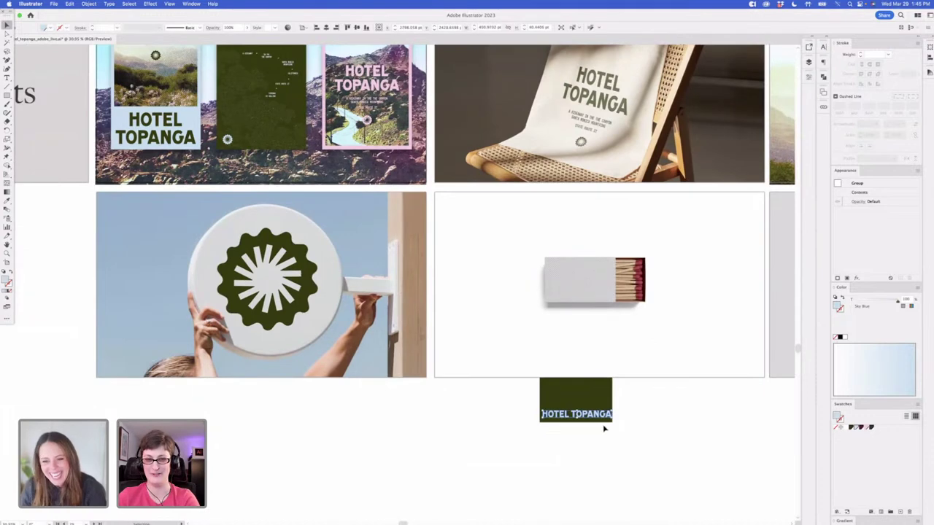
pyautogui.click(604, 430)
pyautogui.scroll(5, 617, 429)
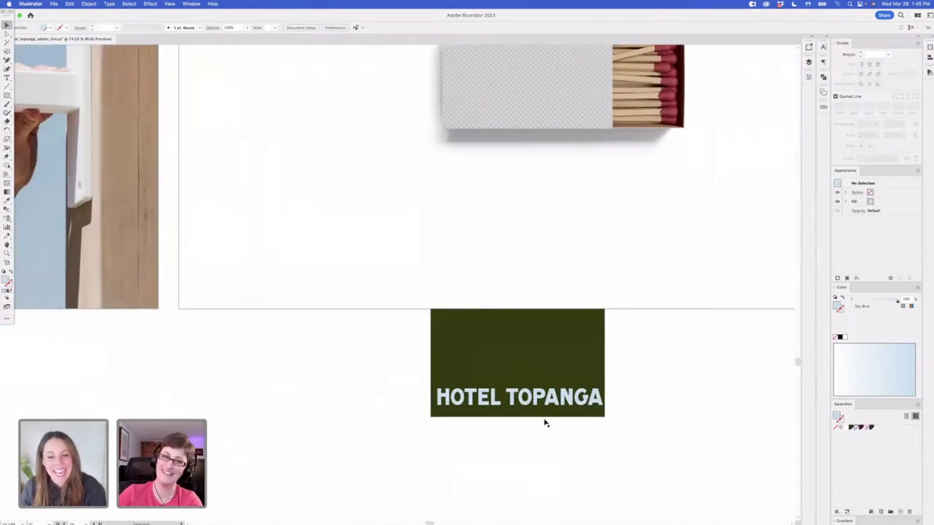
pyautogui.moveTo(544, 396); pyautogui.dragTo(541, 401)
pyautogui.click(510, 292)
# Copy the sky blue flower badge from the dark green poster onto the label rectangle, enlarged slightly and centred above the HOTEL TOPANGA wordmark
pyautogui.moveTo(528, 362); pyautogui.dragTo(598, 440)
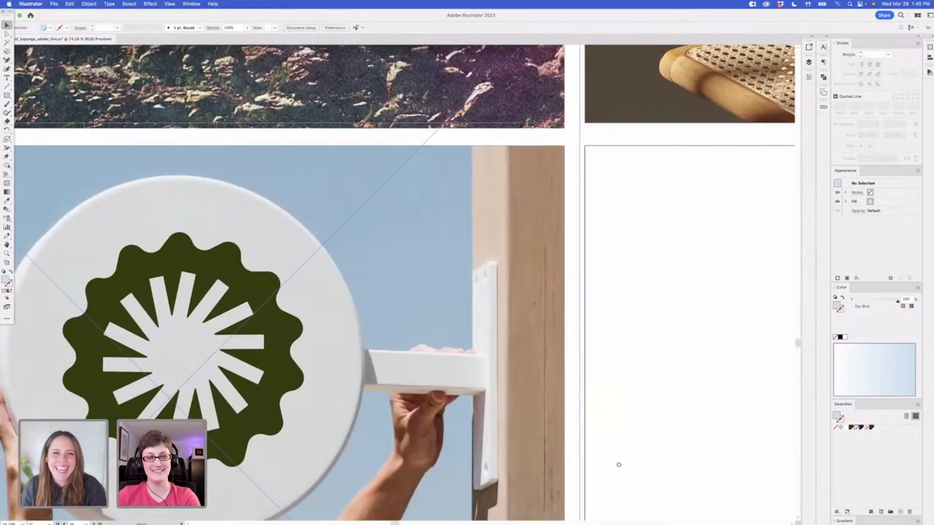
pyautogui.moveTo(357, 241); pyautogui.dragTo(461, 358)
pyautogui.moveTo(321, 204); pyautogui.dragTo(369, 260)
pyautogui.click(241, 194)
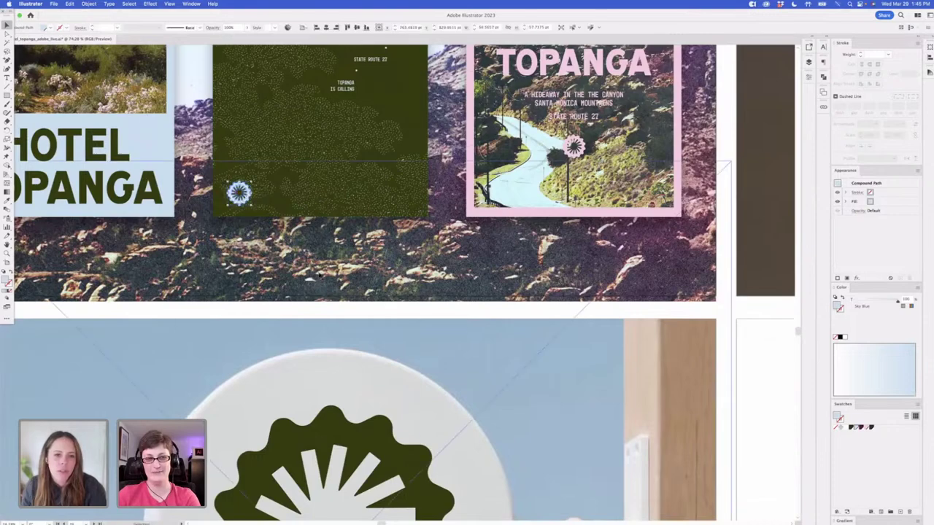
pyautogui.scroll(-10, 319, 275)
pyautogui.hscroll(10, 319, 275)
pyautogui.moveTo(405, 285); pyautogui.dragTo(492, 232)
pyautogui.click(593, 295)
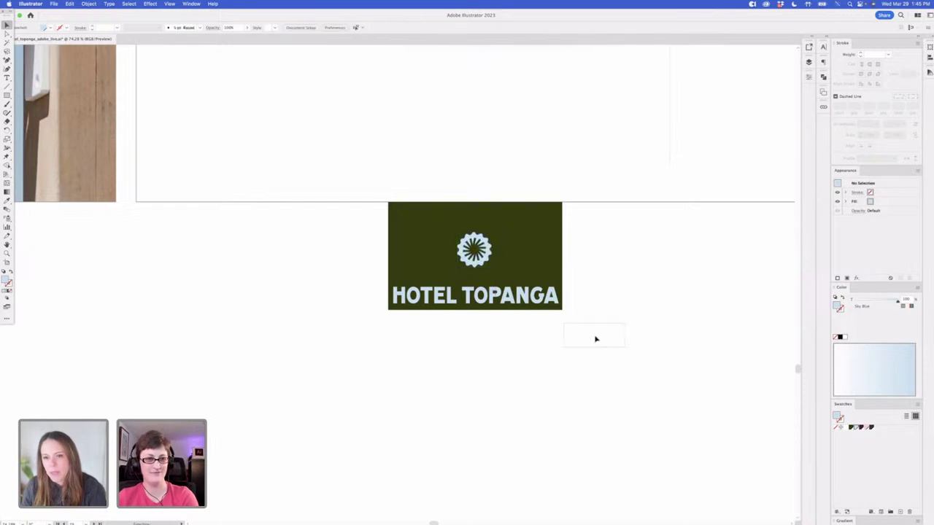
# Copy the whole green label artwork and open the matchbox mockup's top image smart object in Photoshop
pyautogui.moveTo(595, 338); pyautogui.dragTo(387, 221)
pyautogui.rightClick(405, 227)
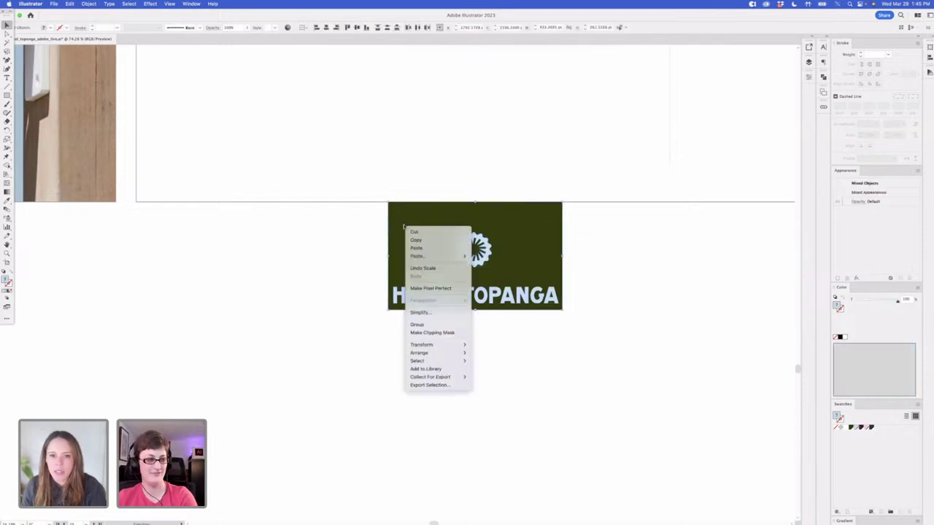
pyautogui.click(441, 242)
pyautogui.moveTo(443, 520)
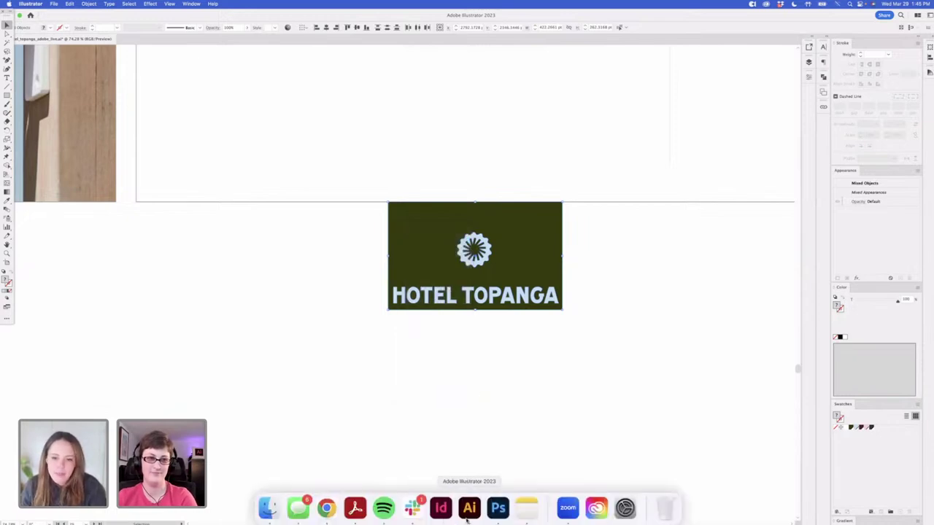
pyautogui.click(496, 517)
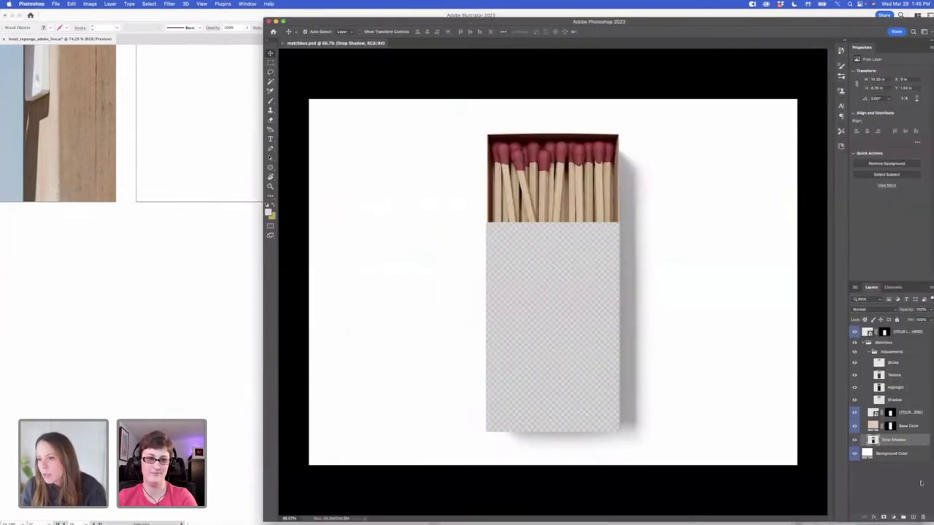
pyautogui.moveTo(549, 27); pyautogui.dragTo(326, 18)
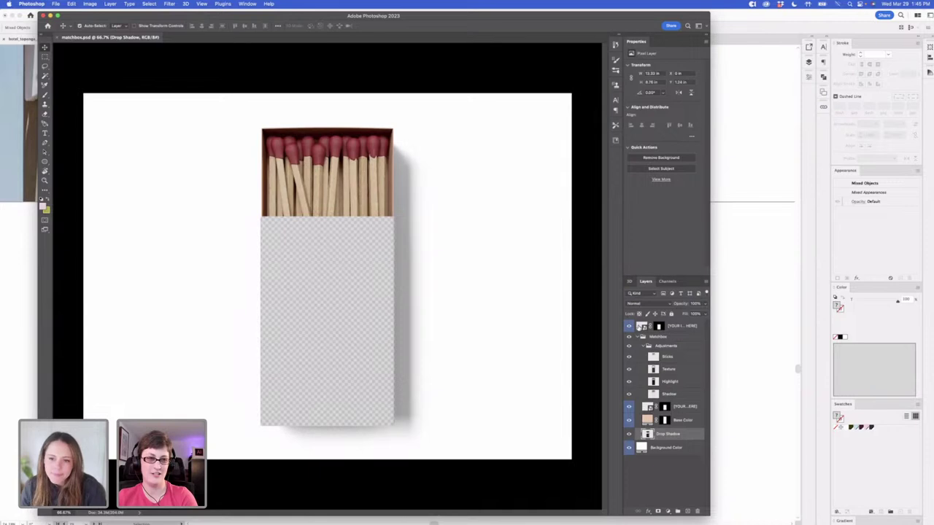
pyautogui.doubleClick(641, 326)
# Paste the label as pixels, rotate it a quarter turn counterclockwise, and scale and position it to fill nearly the whole smart object canvas
pyautogui.press('super+v')
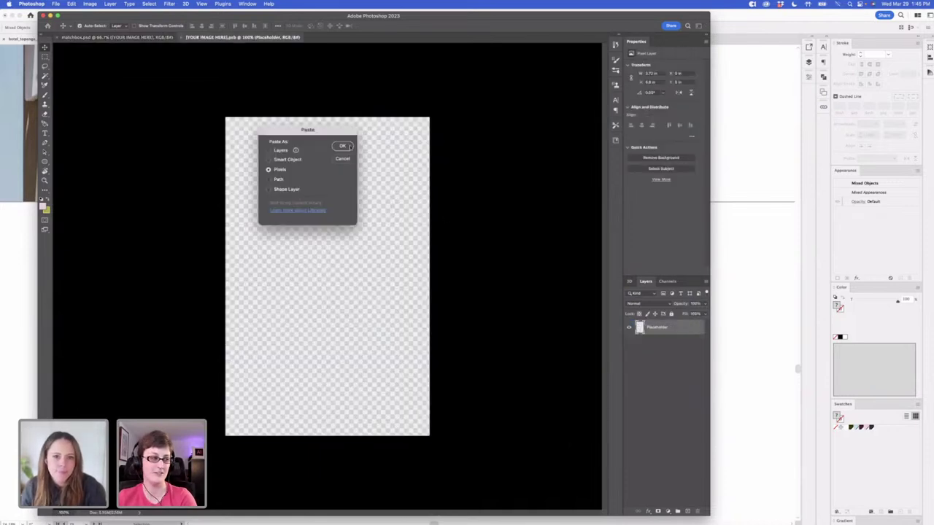
pyautogui.click(349, 146)
pyautogui.moveTo(450, 198); pyautogui.dragTo(277, 123)
pyautogui.moveTo(315, 239); pyautogui.dragTo(263, 178)
pyautogui.moveTo(355, 326); pyautogui.dragTo(438, 423)
pyautogui.moveTo(316, 351); pyautogui.dragTo(323, 352)
pyautogui.moveTo(228, 117)
pyautogui.mouseDown()
pyautogui.moveTo(225, 109)
pyautogui.moveTo(229, 115)
pyautogui.mouseUp()
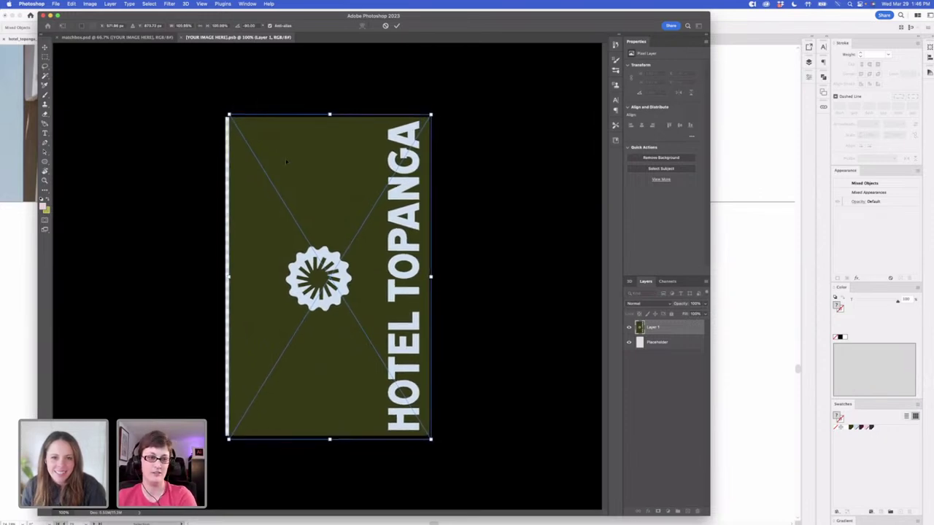
pyautogui.moveTo(290, 169); pyautogui.dragTo(289, 169)
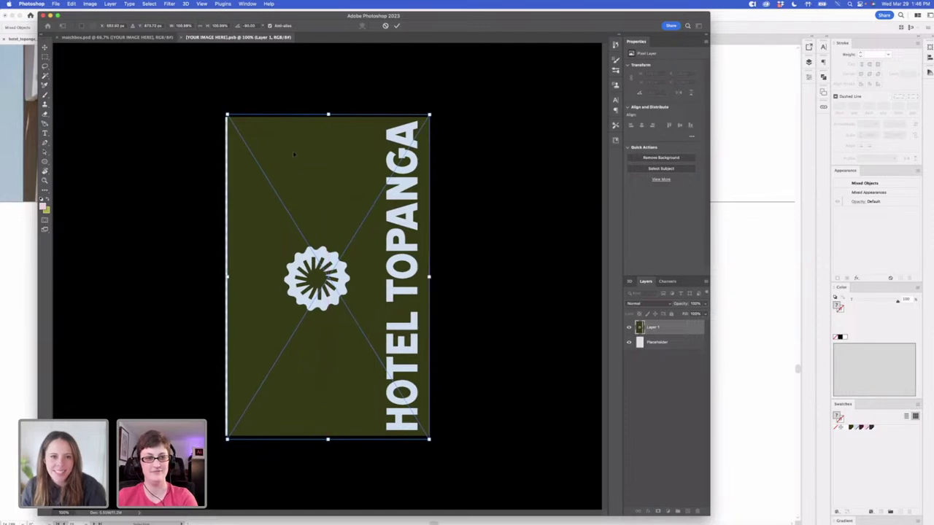
pyautogui.click(45, 48)
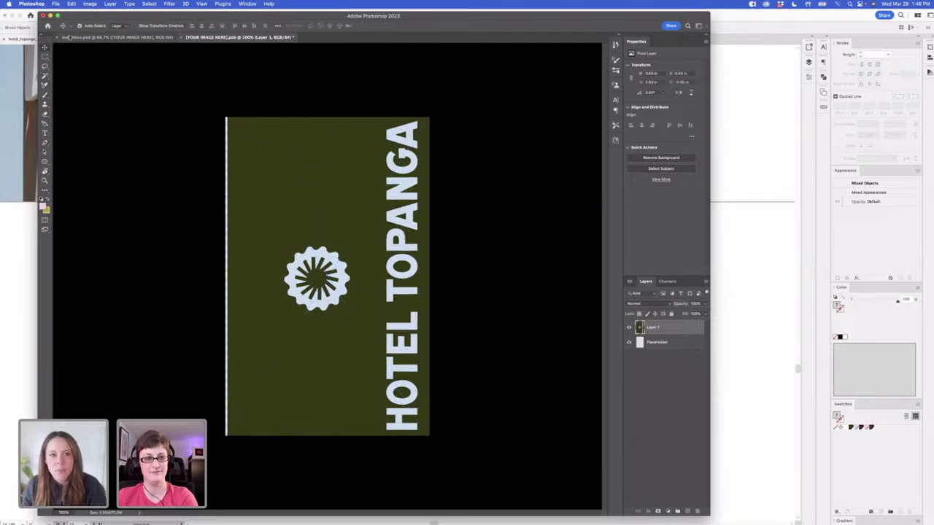
# Draw a narrow rectangle about 6.3 in tall over the uncovered strip along the label's left edge
pyautogui.click(45, 57)
pyautogui.click(45, 48)
pyautogui.click(44, 162)
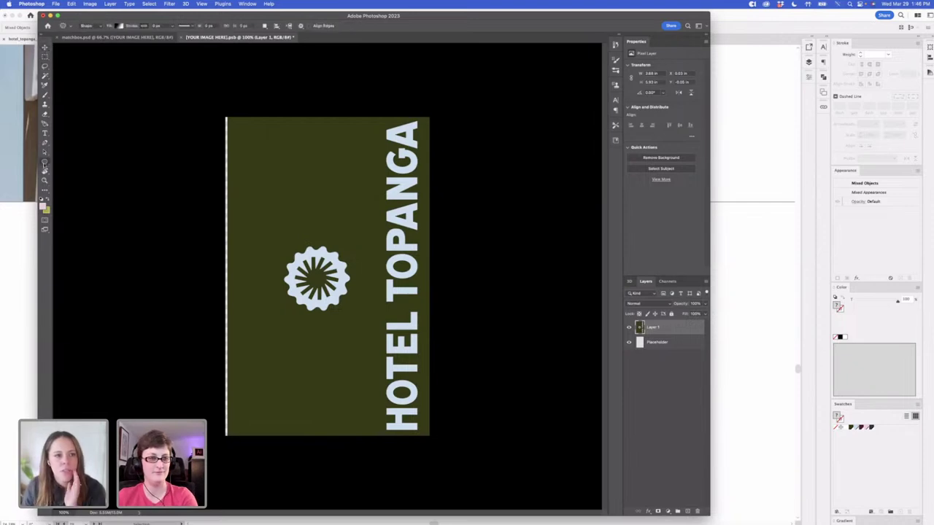
pyautogui.rightClick(45, 162)
pyautogui.click(79, 160)
pyautogui.moveTo(225, 111); pyautogui.dragTo(254, 456)
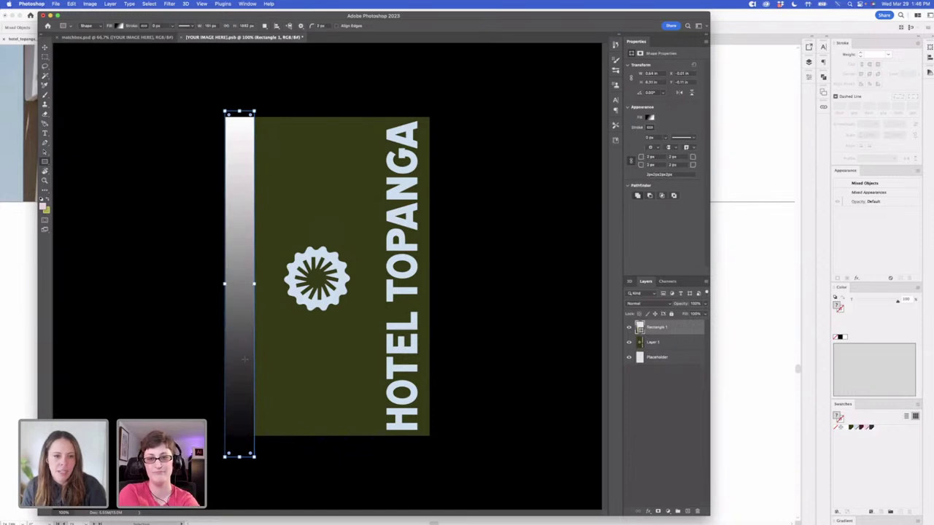
# Shift the narrow rectangle slightly outward, fill it with the label's sampled dark green, and save the smart object
pyautogui.press('v')
pyautogui.moveTo(239, 191); pyautogui.dragTo(243, 194)
pyautogui.press('i')
pyautogui.click(312, 212)
pyautogui.hotkey('alt', 'BackSpace')
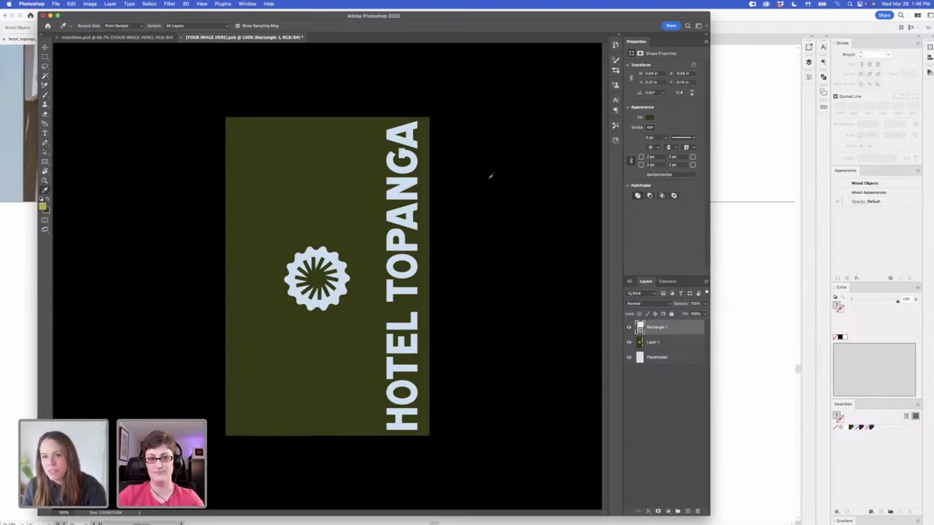
pyautogui.press('super+s')
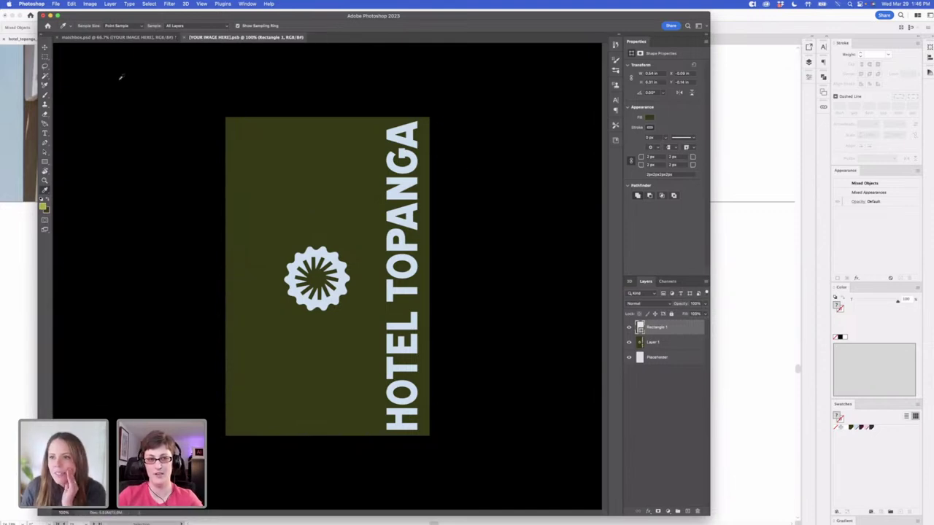
pyautogui.press('v')
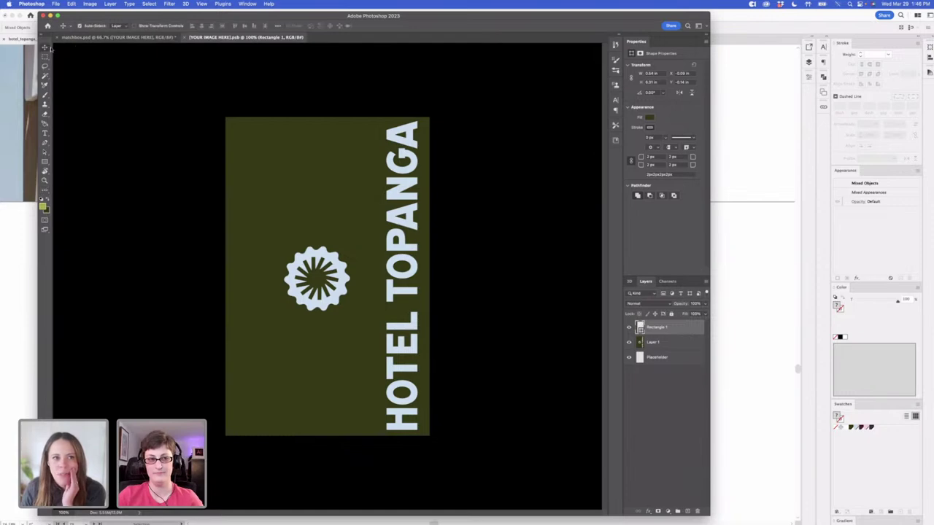
# Check the label on the matchbox, then select both label layers and undo the narrow rectangle's fill and move
pyautogui.click(116, 37)
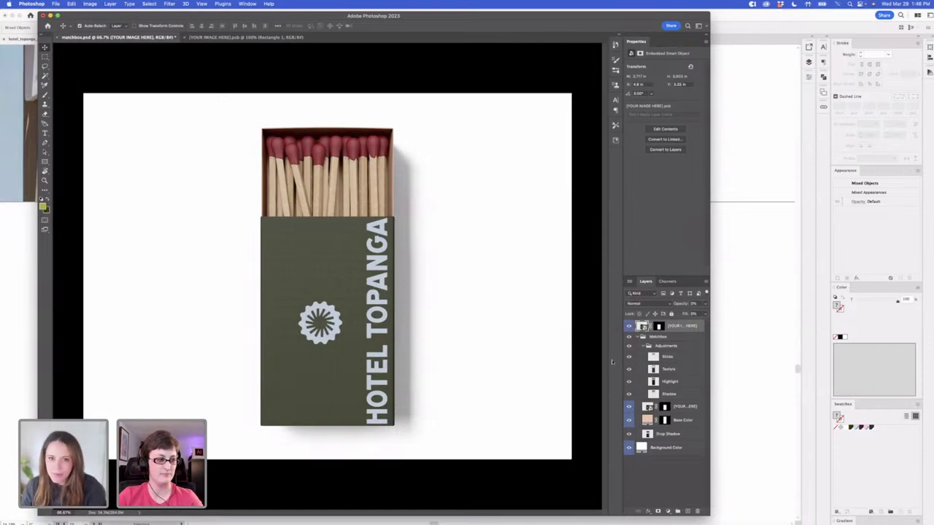
pyautogui.click(219, 37)
pyautogui.press('super+t')
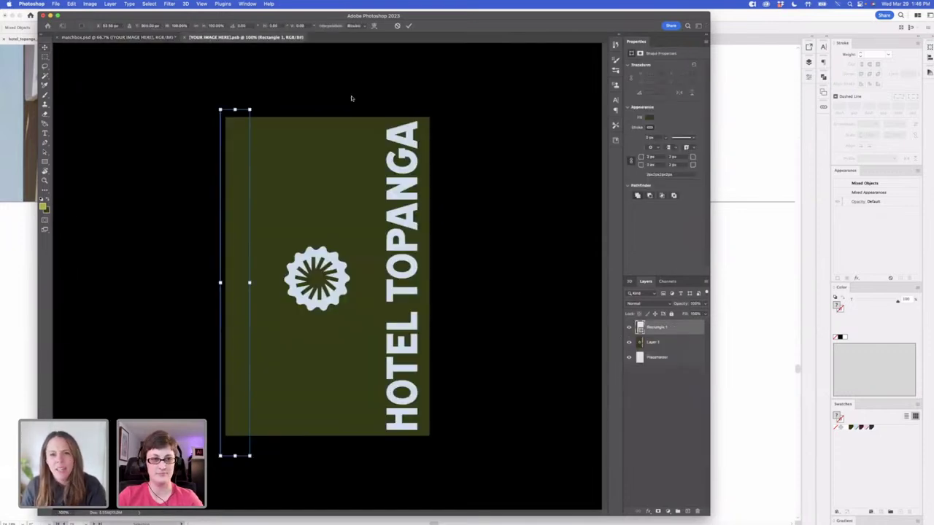
pyautogui.press('Escape')
pyautogui.click(668, 343)
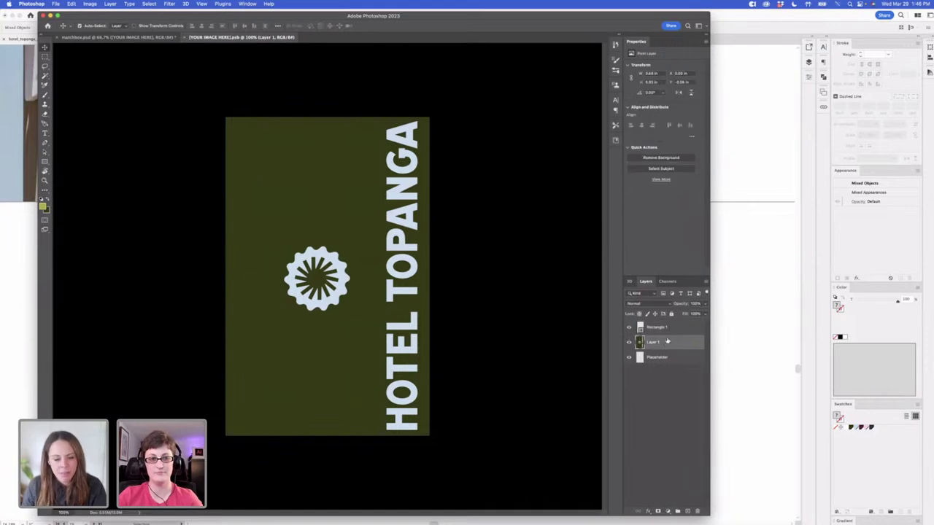
pyautogui.click(669, 330)
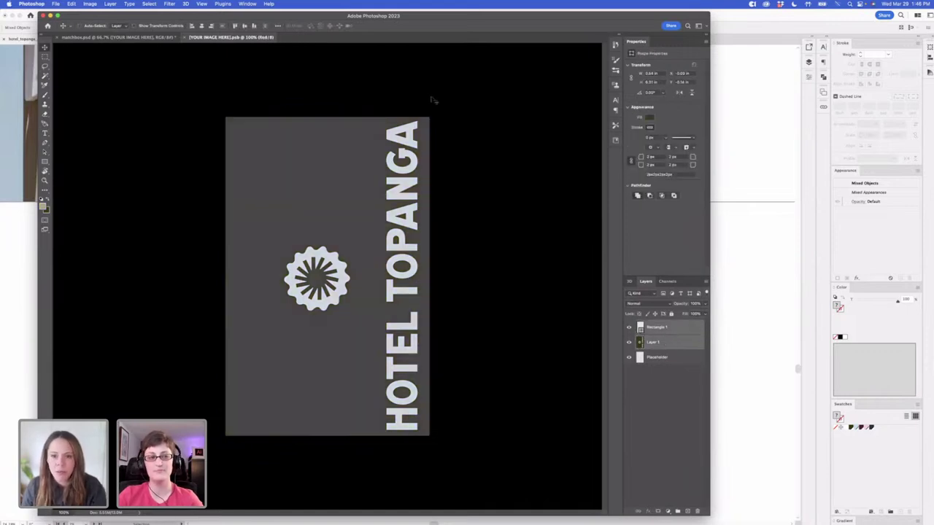
pyautogui.press('super+z')
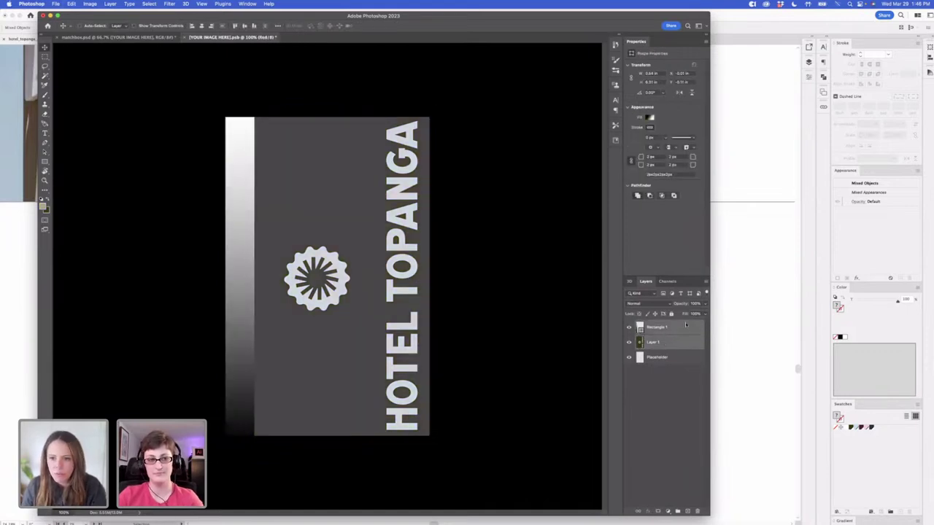
# Compare the matchbox with and without the Texture layer, and lower that layer's opacity to 30%
pyautogui.click(109, 37)
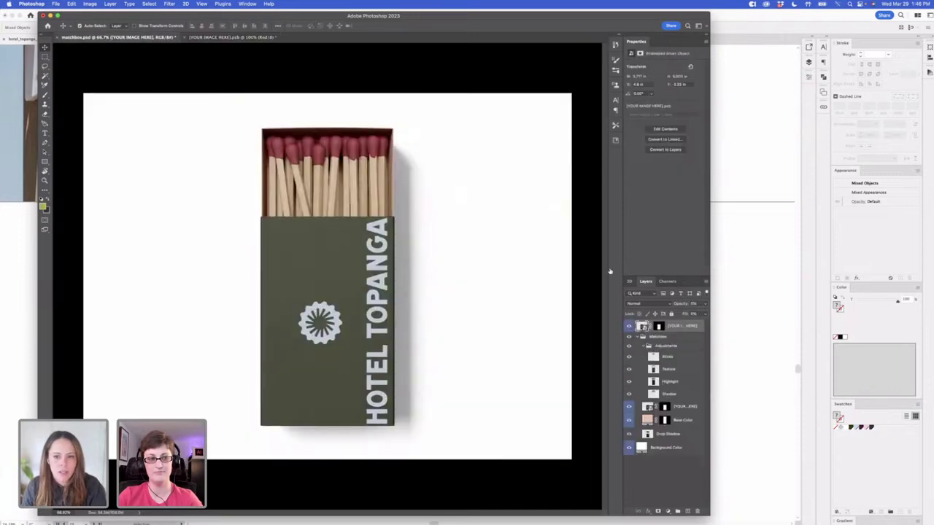
pyautogui.click(629, 369)
pyautogui.click(629, 369)
pyautogui.click(629, 369)
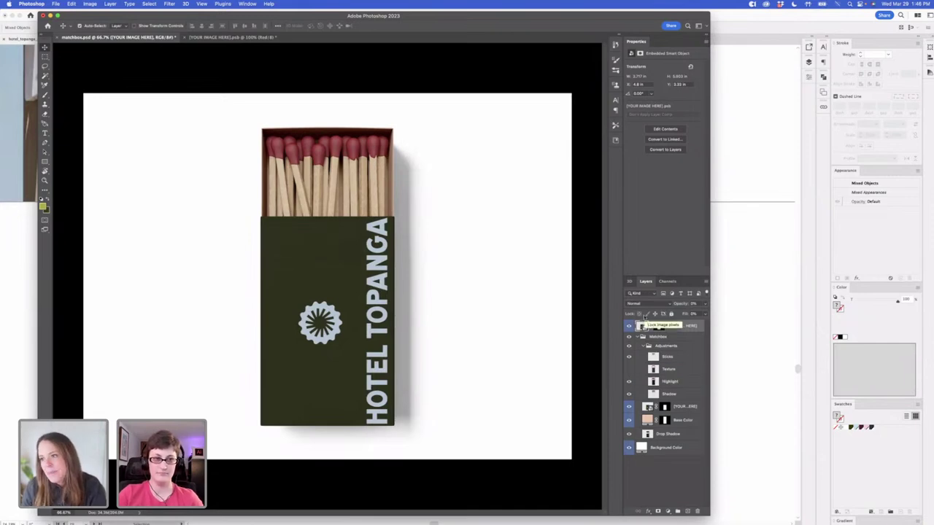
pyautogui.click(628, 369)
pyautogui.click(690, 372)
pyautogui.click(695, 304)
pyautogui.write('40')
pyautogui.press('Return')
pyautogui.hotkey('shift', 'Down')
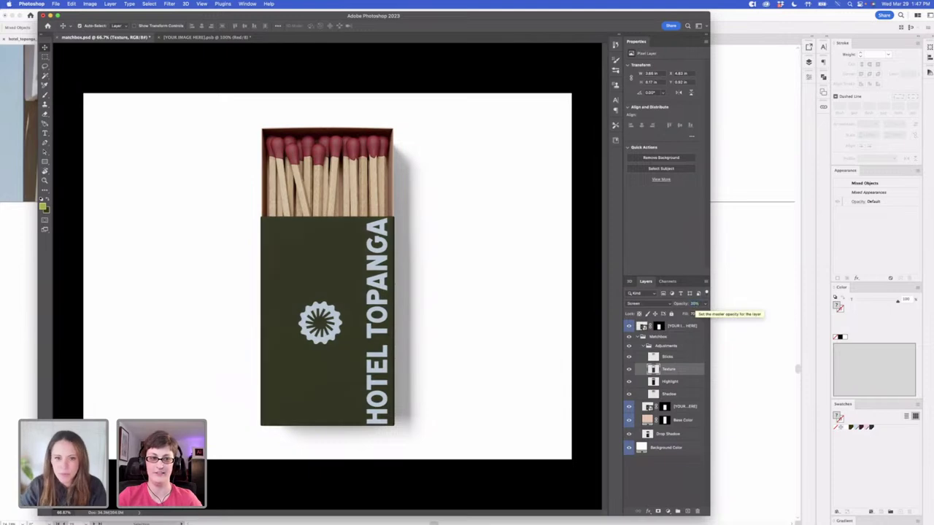
# Reopen the label smart object, fill the narrow rectangle dark green, widen it to about 4 in across the canvas, and send it to the back
pyautogui.doubleClick(640, 326)
pyautogui.click(659, 381)
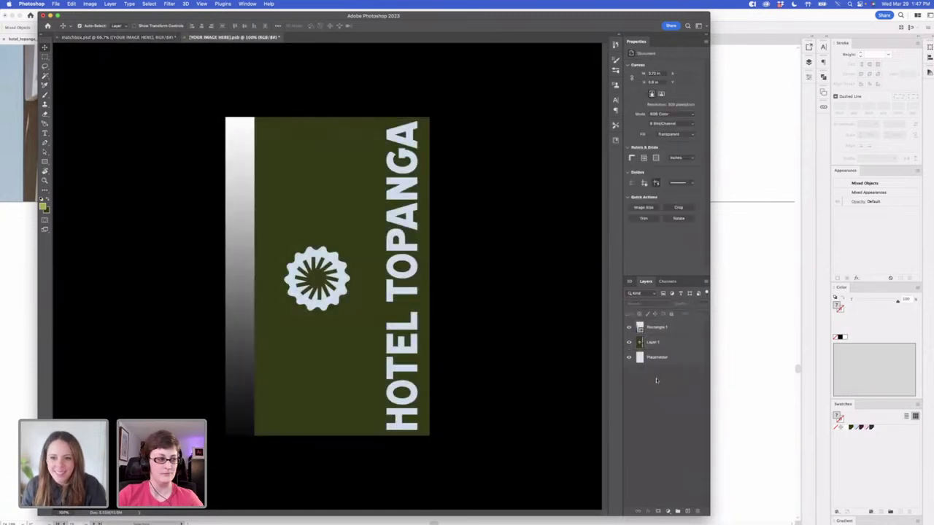
pyautogui.click(256, 198)
pyautogui.press('o')
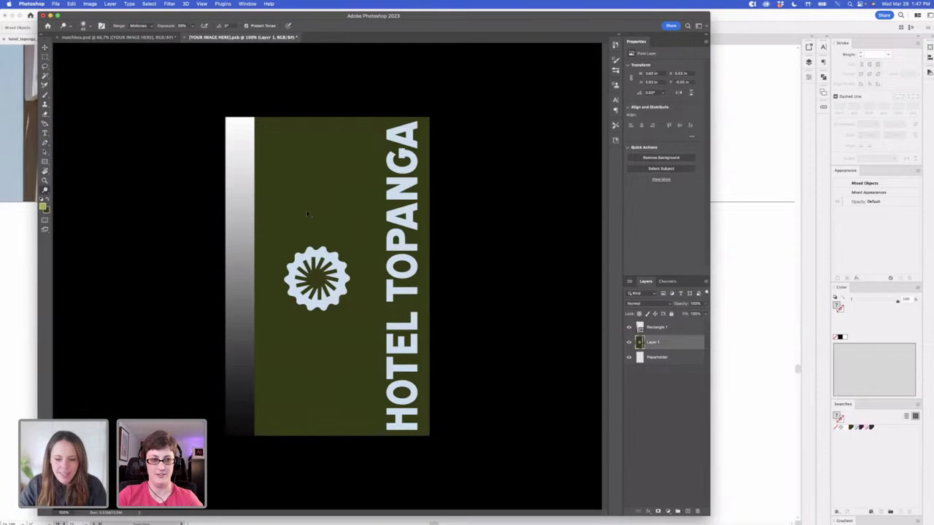
pyautogui.click(675, 331)
pyautogui.press('super+t')
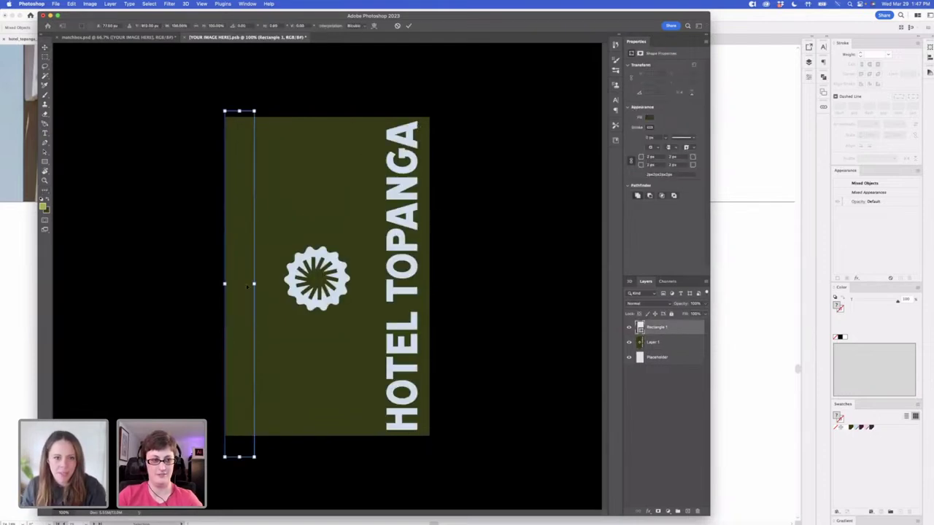
pyautogui.moveTo(254, 283); pyautogui.dragTo(447, 266)
pyautogui.press('Return')
pyautogui.press('super+shift+bracketleft')
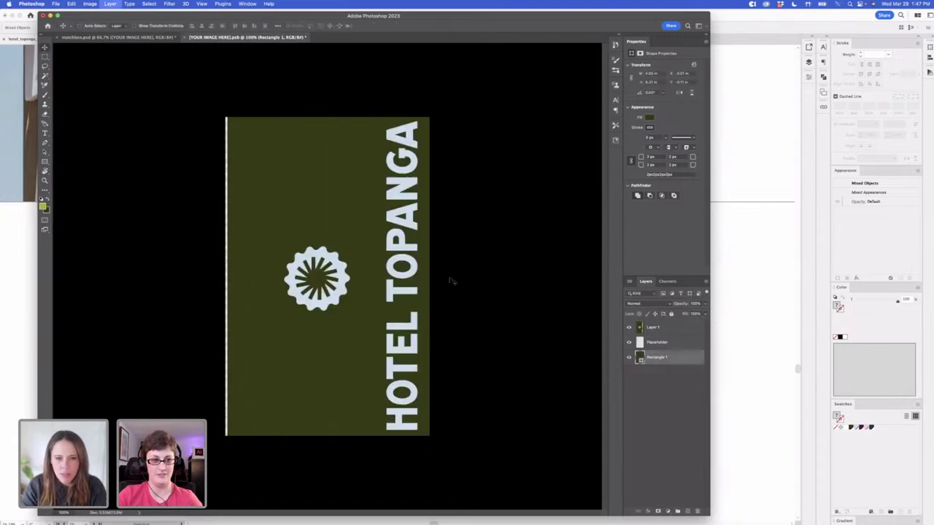
# Scale the label artwork down slightly about its centre, place the green rectangle directly above the Placeholder layer, and save and check the mockup
pyautogui.click(678, 328)
pyautogui.press('super+t')
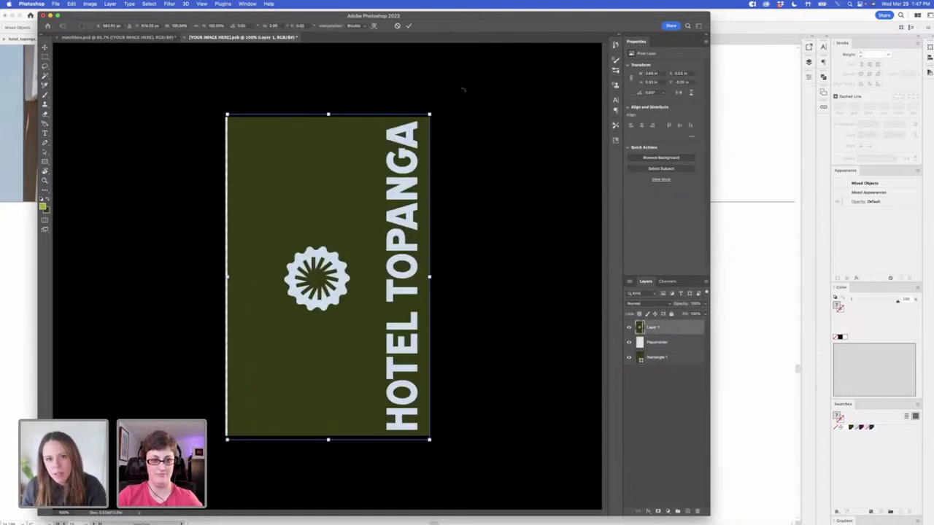
pyautogui.moveTo(430, 113); pyautogui.dragTo(425, 121)
pyautogui.press('Return')
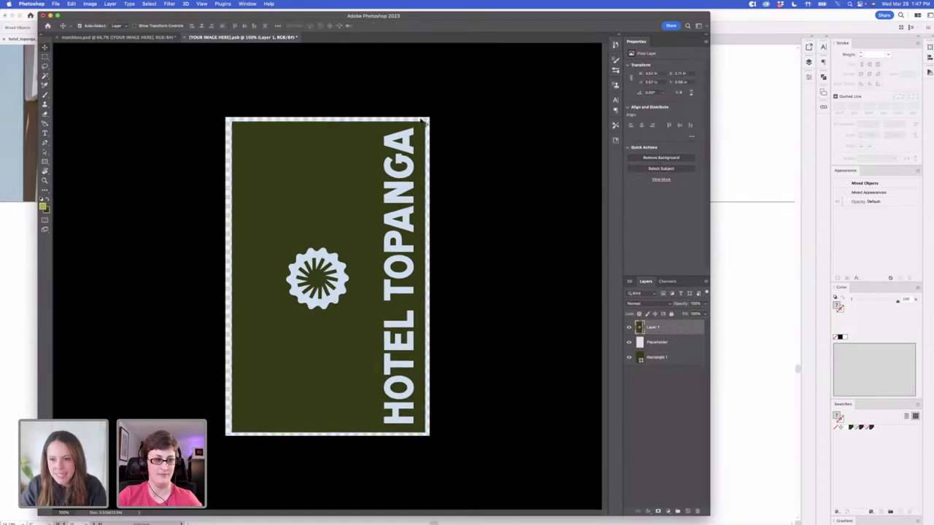
pyautogui.moveTo(678, 357); pyautogui.dragTo(687, 344)
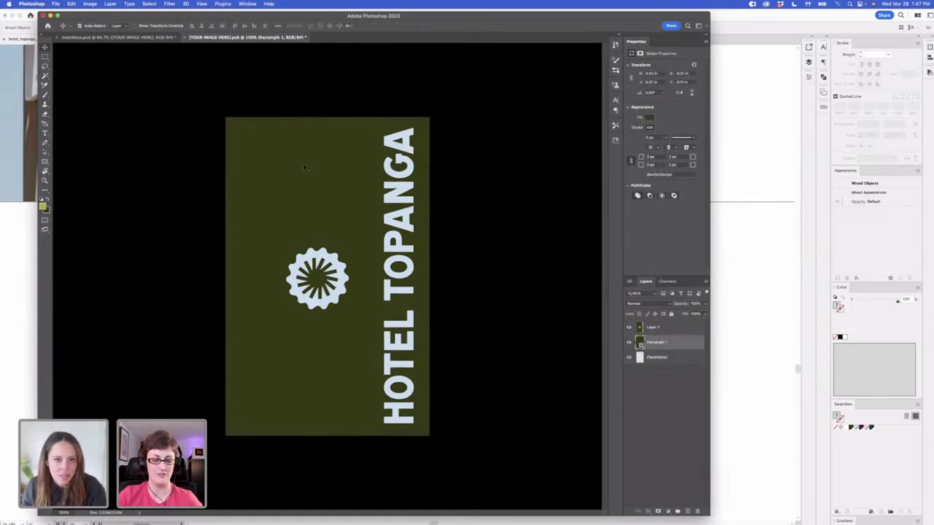
pyautogui.click(150, 37)
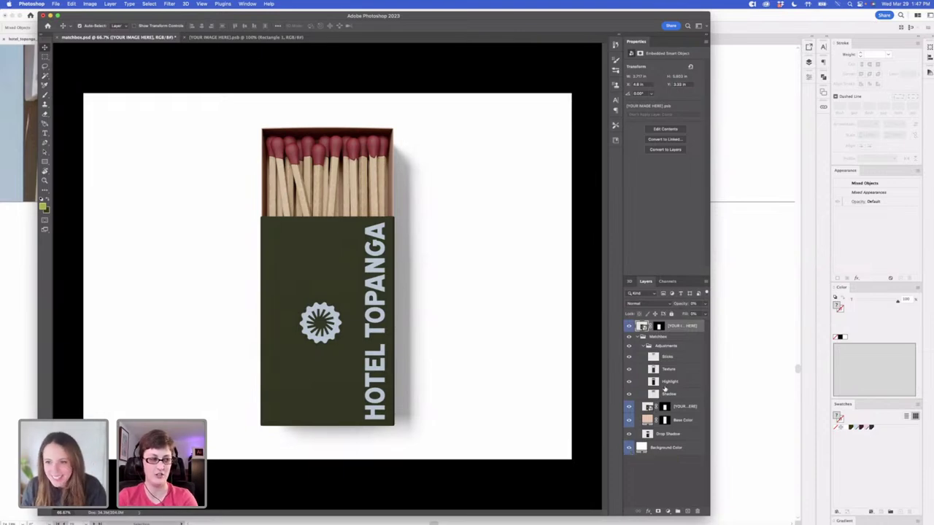
# Scale the label artwork down slightly more within the green background, nudge it right, and save the smart object
pyautogui.click(245, 36)
pyautogui.click(629, 327)
pyautogui.click(629, 327)
pyautogui.click(656, 327)
pyautogui.press('super+t')
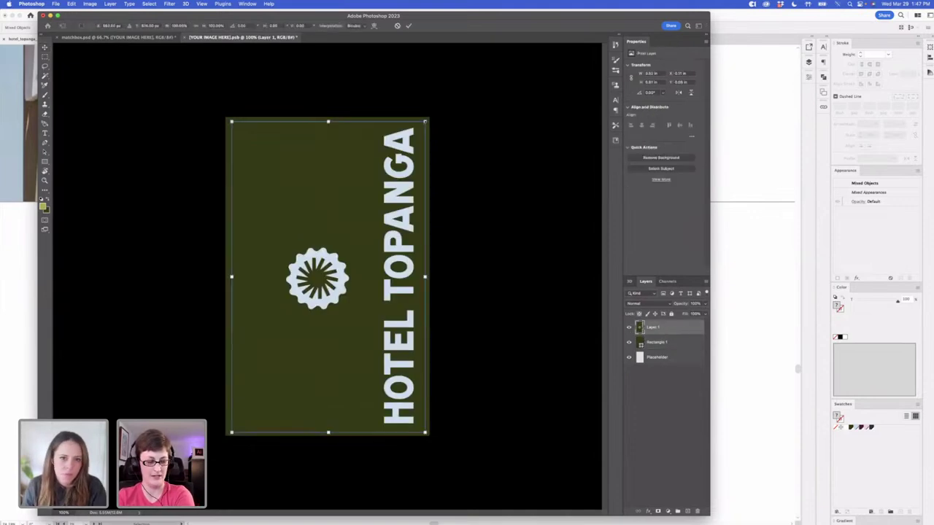
pyautogui.moveTo(425, 121); pyautogui.dragTo(423, 124)
pyautogui.moveTo(399, 167); pyautogui.dragTo(407, 155)
pyautogui.press('Return')
pyautogui.press('super+s')
# Save the updated matchbox mockup and switch back to Illustrator
pyautogui.click(138, 37)
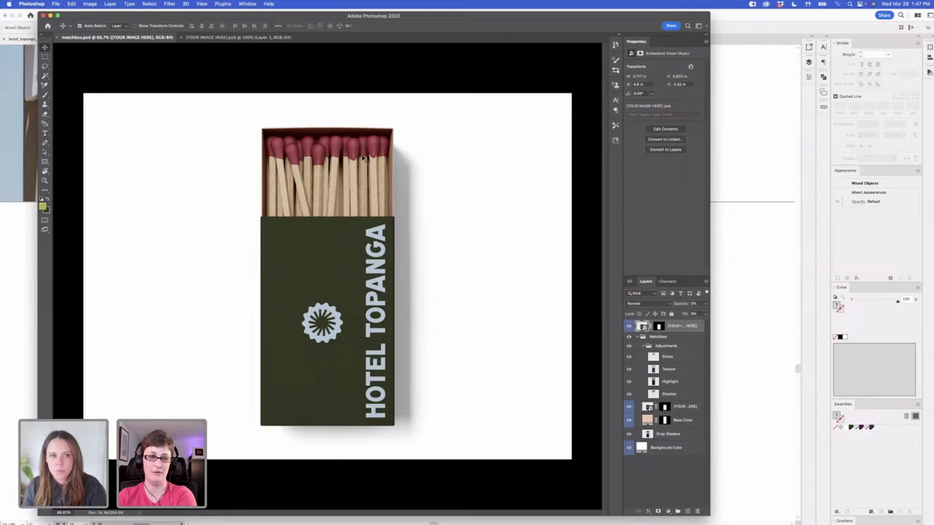
pyautogui.click(16, 244)
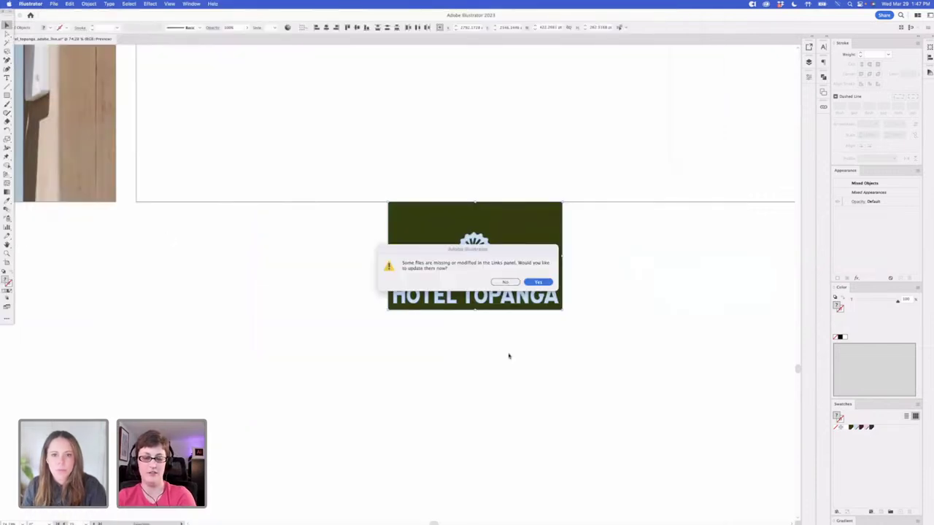
# Update the modified linked files so the matchbox artboard shows the green Hotel Topanga label
pyautogui.click(544, 283)
pyautogui.moveTo(587, 379); pyautogui.dragTo(513, 404)
pyautogui.scroll(-3, 513, 404)
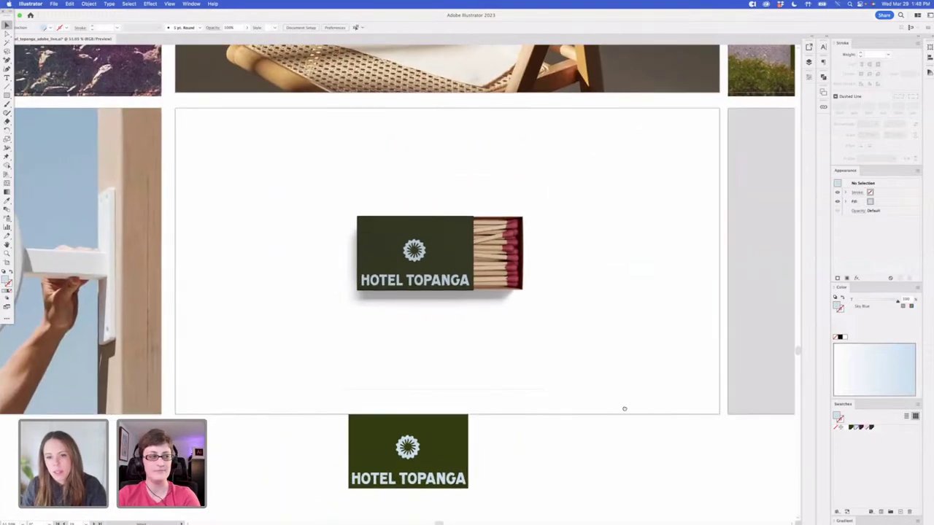
pyautogui.moveTo(624, 407); pyautogui.dragTo(564, 404)
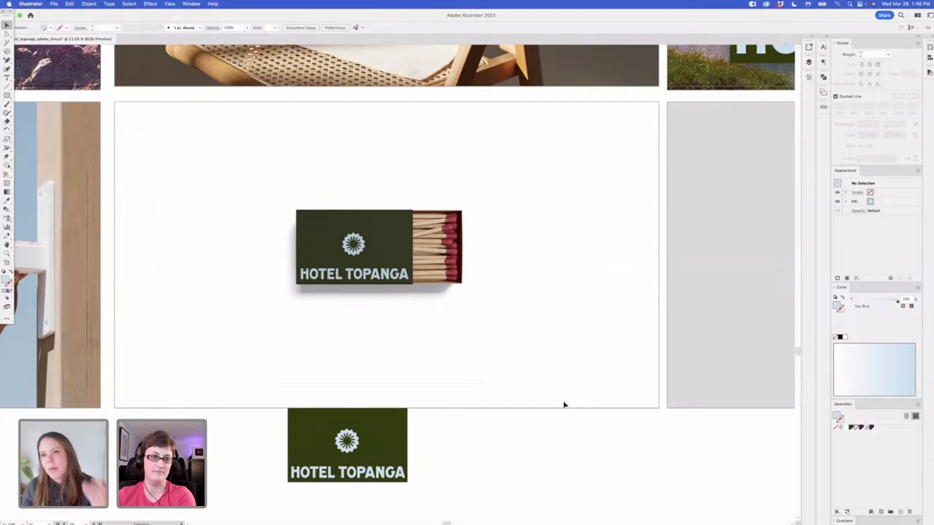
pyautogui.hscroll(3, 562, 405)
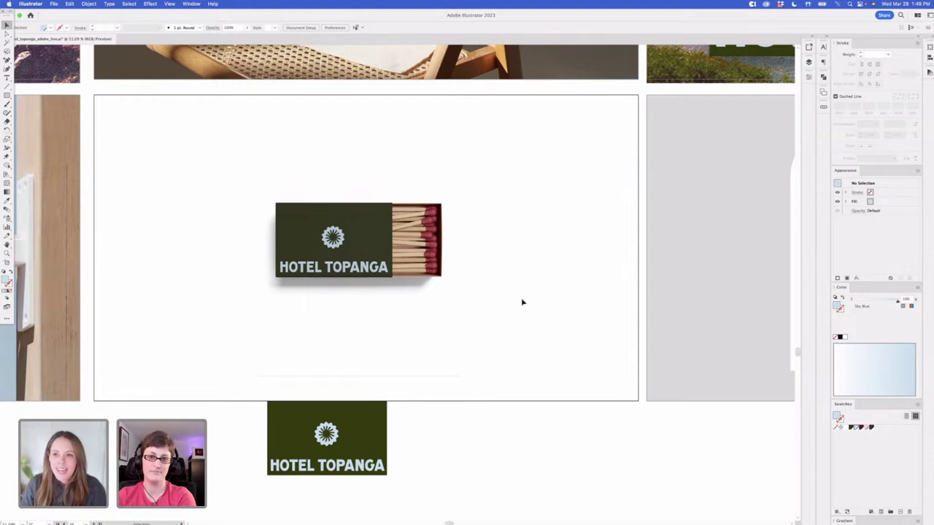
# Delete the spare green label artwork below the matchbox artboard
pyautogui.scroll(-1, 435, 442)
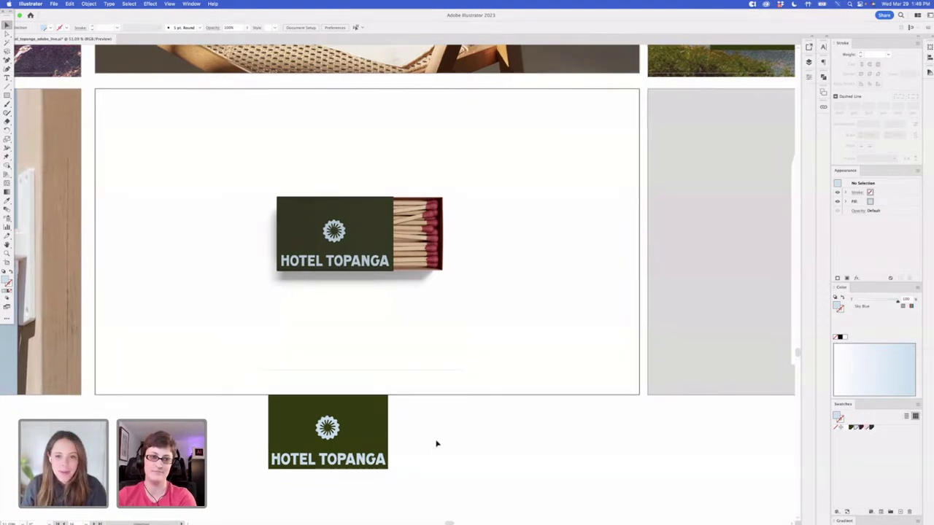
pyautogui.moveTo(457, 478); pyautogui.dragTo(254, 413)
pyautogui.press('Delete')
pyautogui.scroll(1, 487, 406)
pyautogui.scroll(1, 487, 406)
pyautogui.hscroll(3, 487, 406)
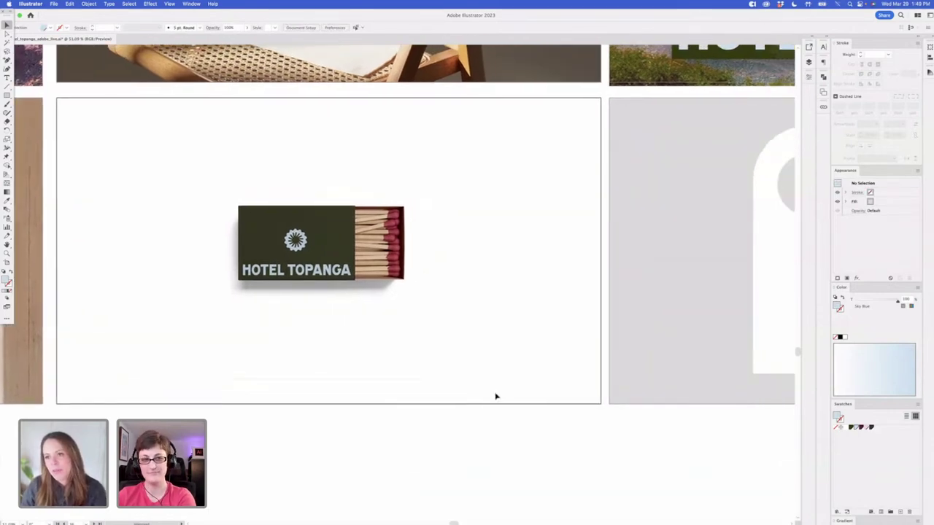
pyautogui.hscroll(-3, 498, 412)
pyautogui.scroll(-1, 498, 413)
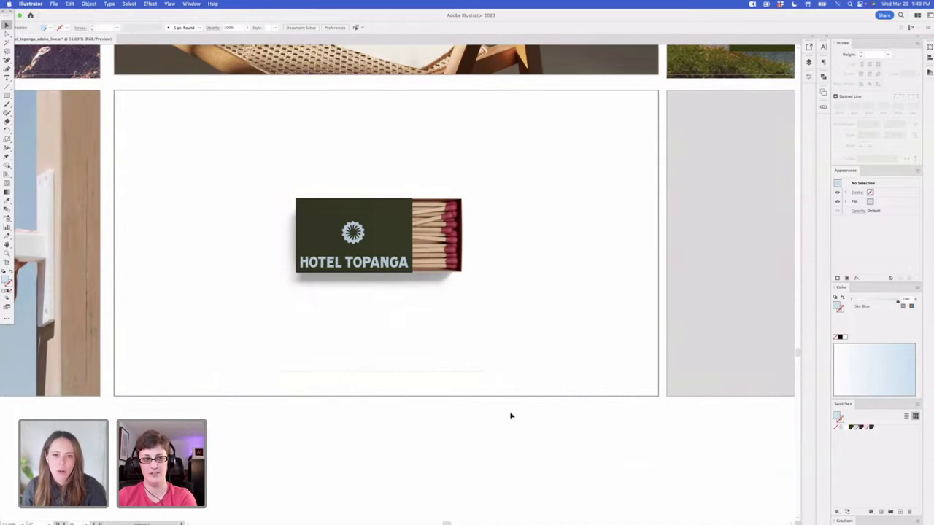
# Review the touchpoint artboards from the matchbox across to the blank door hangers and business cards
pyautogui.hscroll(3, 517, 417)
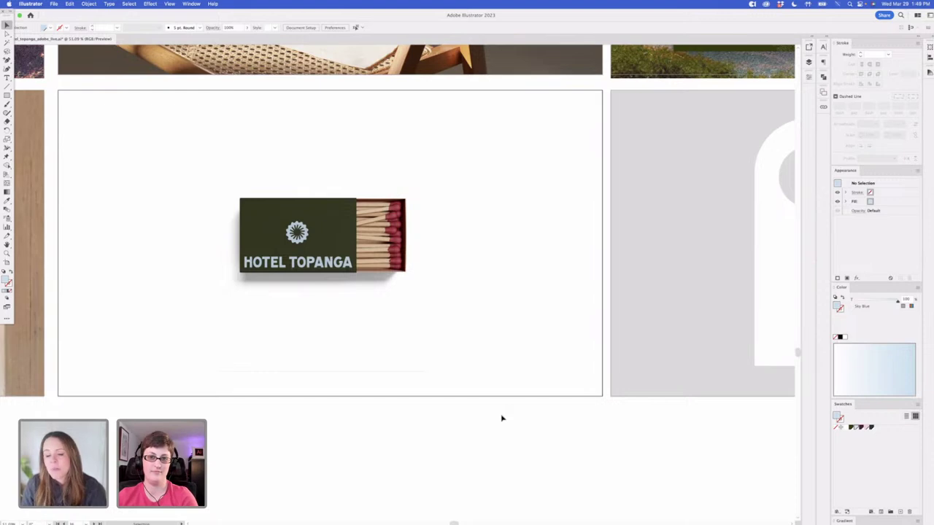
pyautogui.hscroll(3, 510, 423)
pyautogui.moveTo(325, 410); pyautogui.dragTo(436, 424)
pyautogui.hscroll(3, 486, 422)
pyautogui.moveTo(535, 419); pyautogui.dragTo(573, 416)
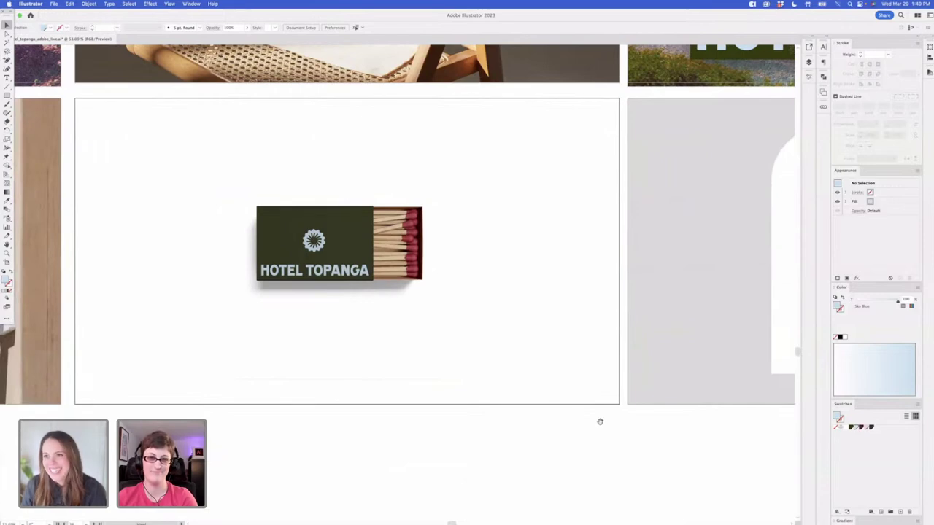
pyautogui.hscroll(5, 600, 421)
pyautogui.hscroll(-7, 461, 431)
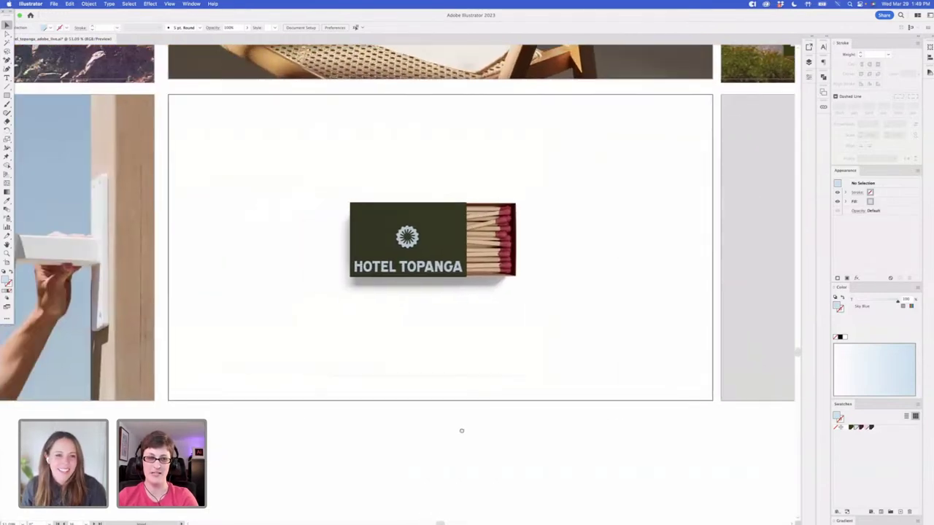
pyautogui.scroll(-5, 461, 431)
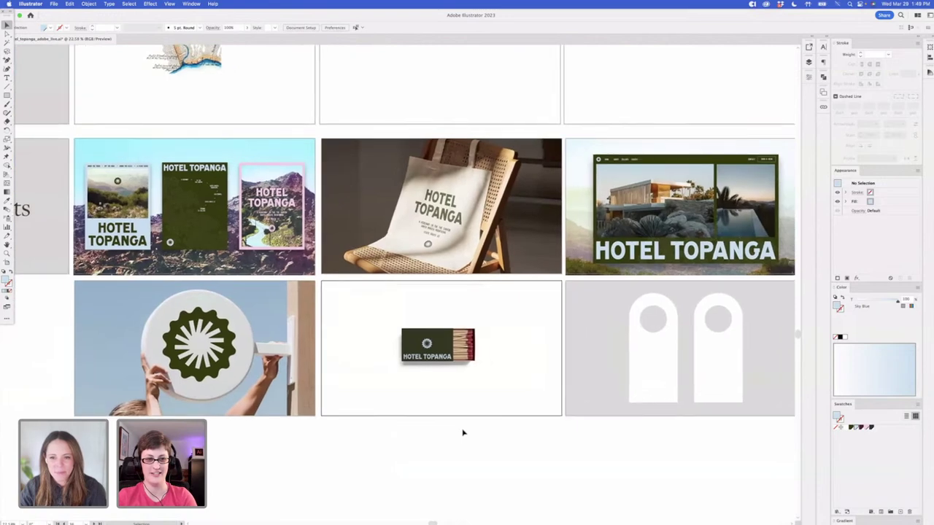
pyautogui.hscroll(9, 462, 432)
pyautogui.hscroll(2, 462, 432)
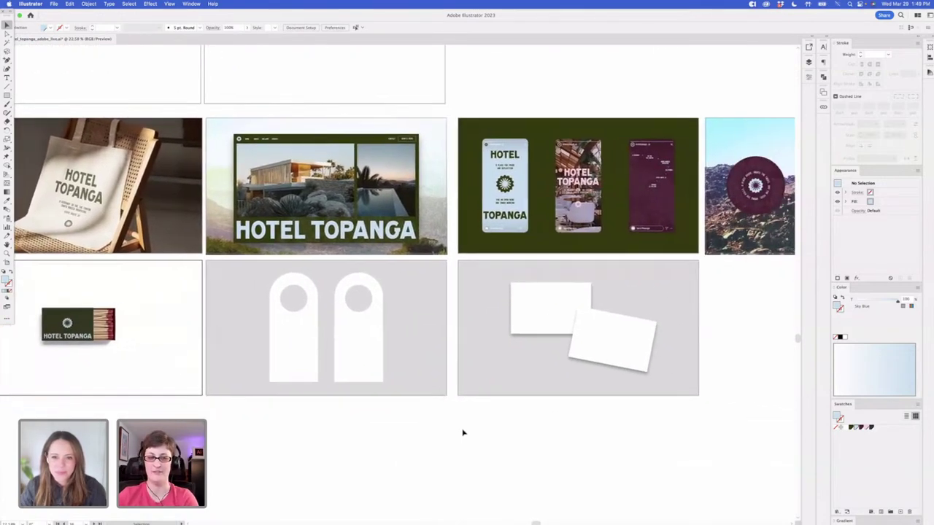
pyautogui.moveTo(367, 446); pyautogui.dragTo(398, 446)
pyautogui.moveTo(471, 418); pyautogui.dragTo(455, 415)
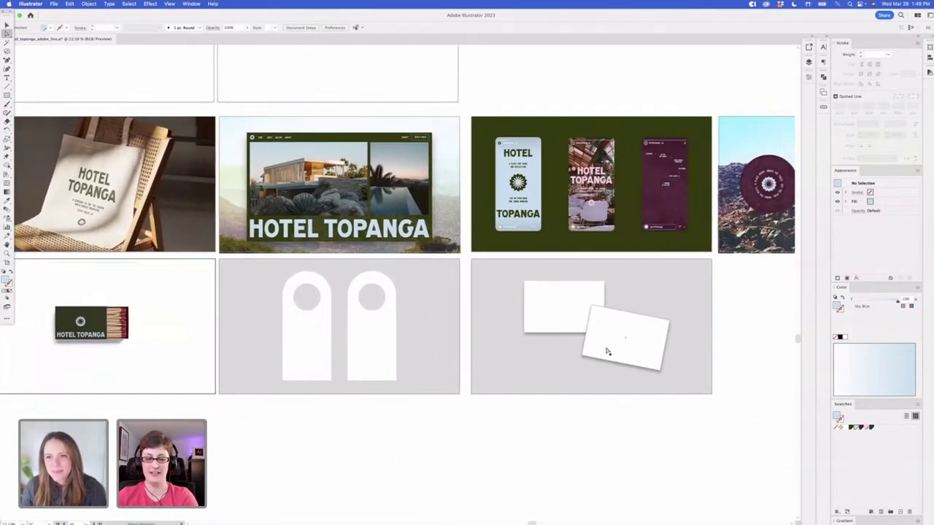
pyautogui.hscroll(-2, 323, 457)
pyautogui.hscroll(-1, 367, 450)
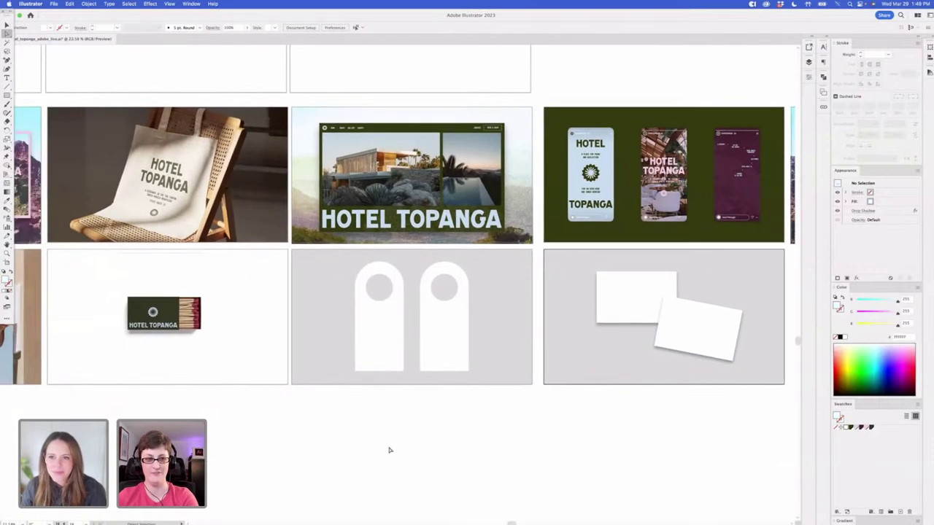
pyautogui.hscroll(-1, 342, 446)
pyautogui.hscroll(-1, 370, 447)
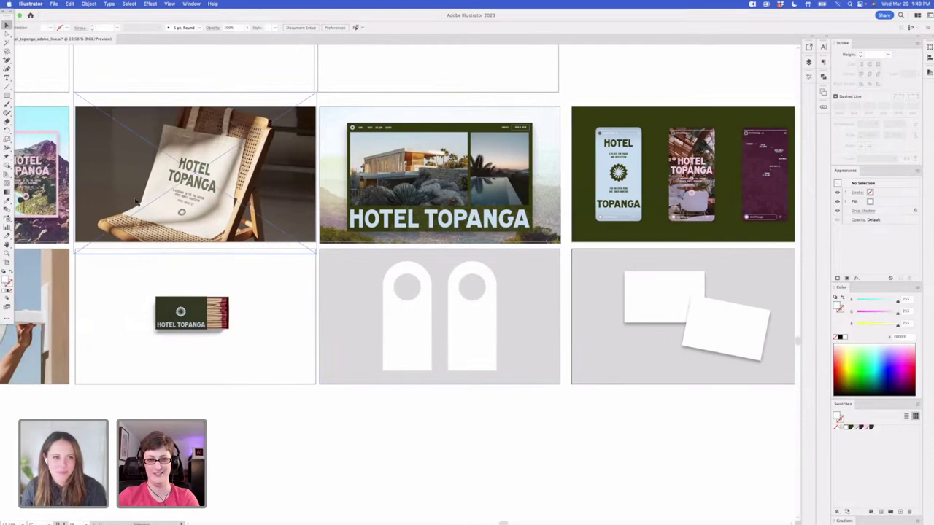
# Fill the first door hanger with dark green and the second one with maroon
pyautogui.click(406, 341)
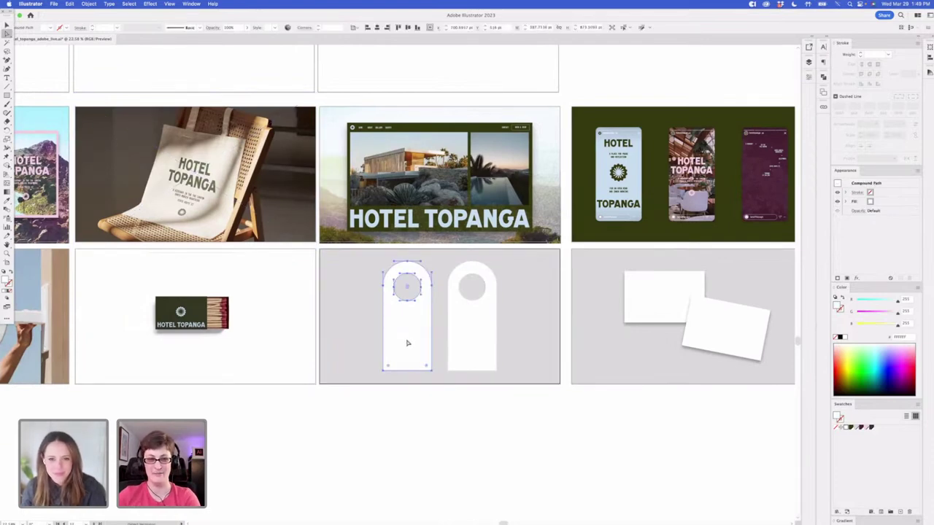
pyautogui.click(851, 427)
pyautogui.click(475, 324)
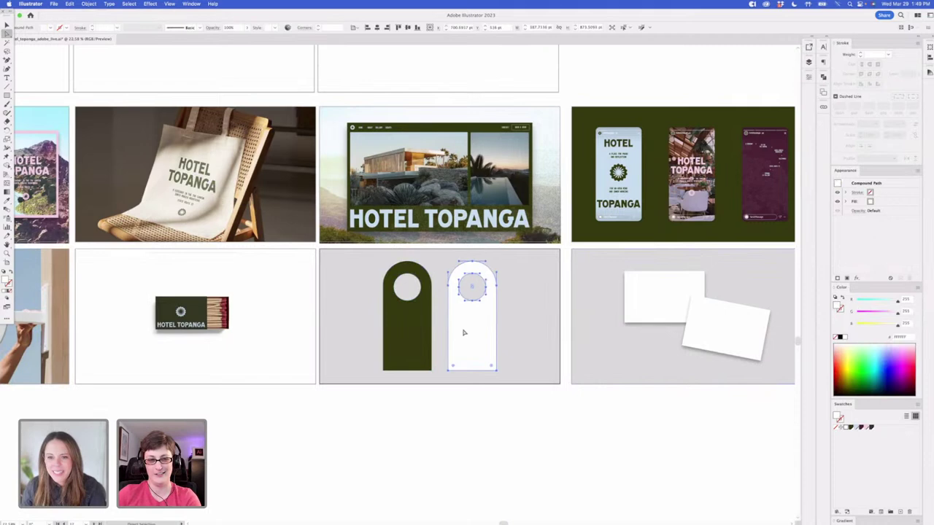
pyautogui.click(856, 427)
pyautogui.click(382, 421)
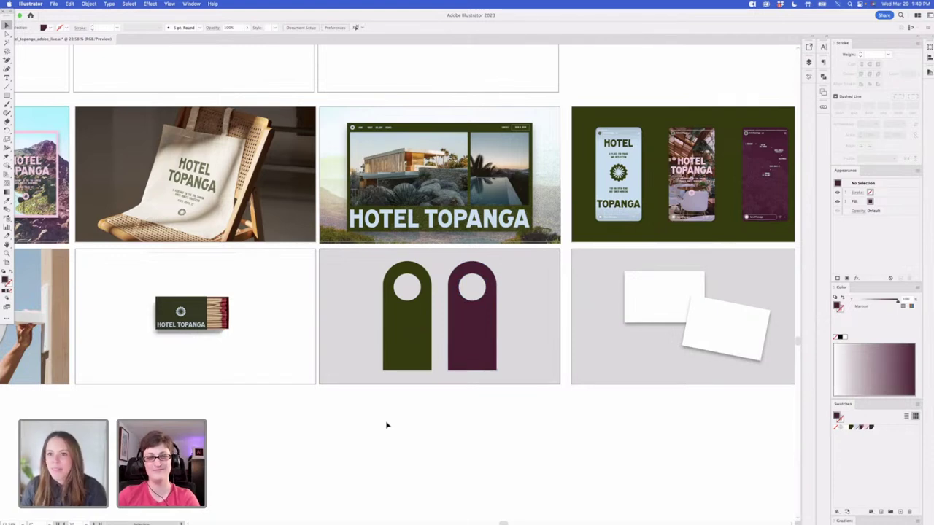
# Try placing a copy of the green poster's scattered text group on the green door hanger
pyautogui.hscroll(-3, 345, 427)
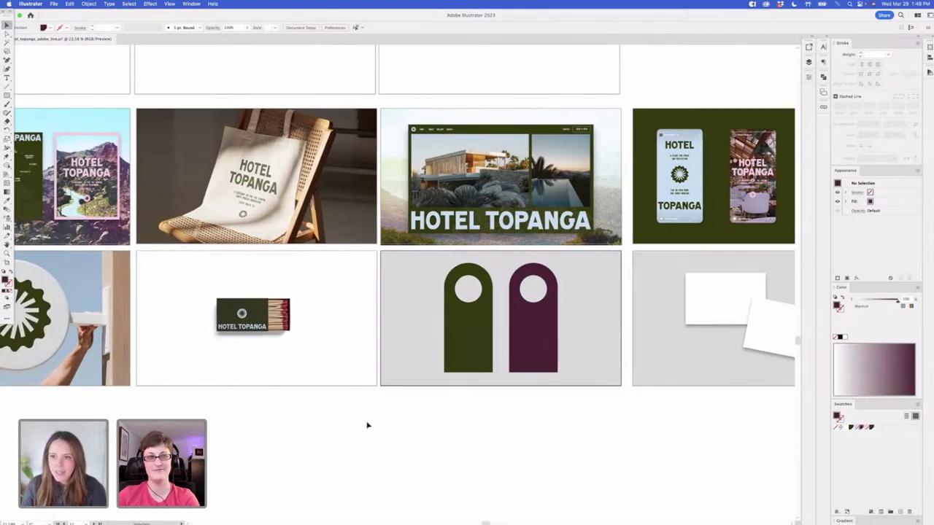
pyautogui.hscroll(-4, 321, 427)
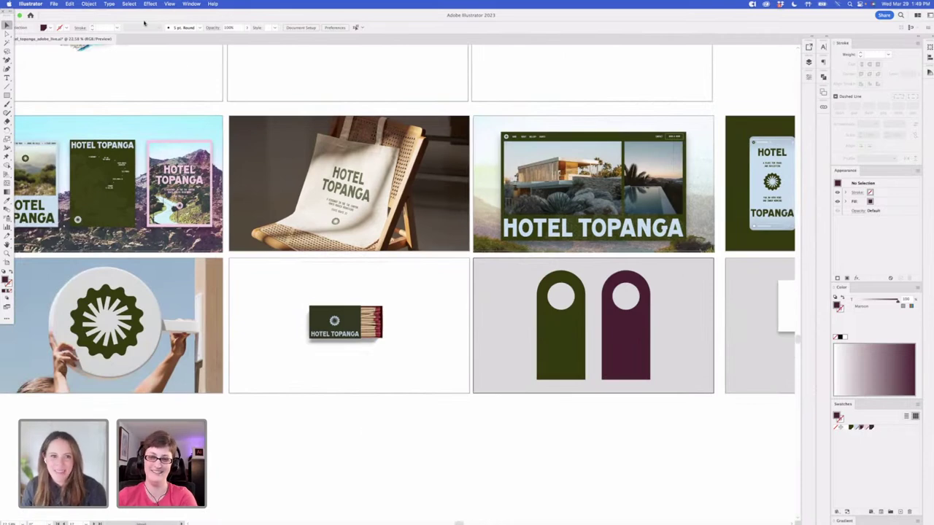
pyautogui.moveTo(125, 168); pyautogui.dragTo(578, 329)
pyautogui.scroll(2, 577, 327)
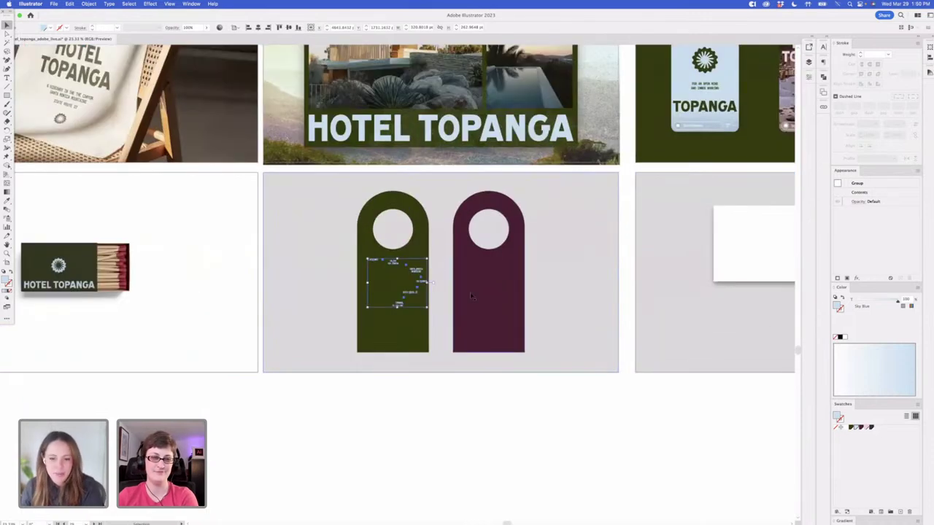
pyautogui.click(547, 419)
# Copy the HOTEL TOPANGA wordmark from the website mockup, scale it down, turn it vertical, and place it along the right edge of both hangers
pyautogui.click(350, 126)
pyautogui.keyDown('alt'); pyautogui.moveTo(350, 125); pyautogui.dragTo(315, 269); pyautogui.keyUp('alt')
pyautogui.moveTo(541, 259); pyautogui.dragTo(547, 306)
pyautogui.moveTo(552, 261); pyautogui.dragTo(412, 206)
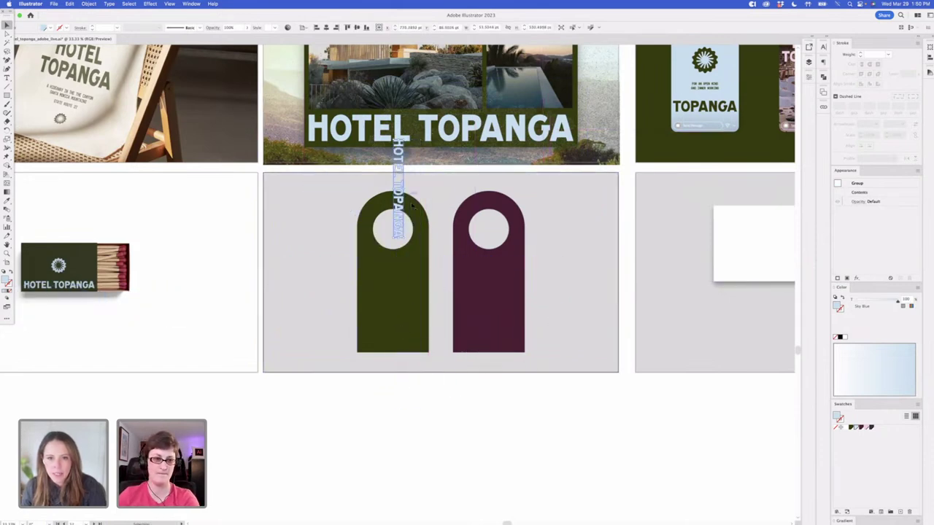
pyautogui.moveTo(401, 166); pyautogui.dragTo(517, 286)
pyautogui.click(522, 417)
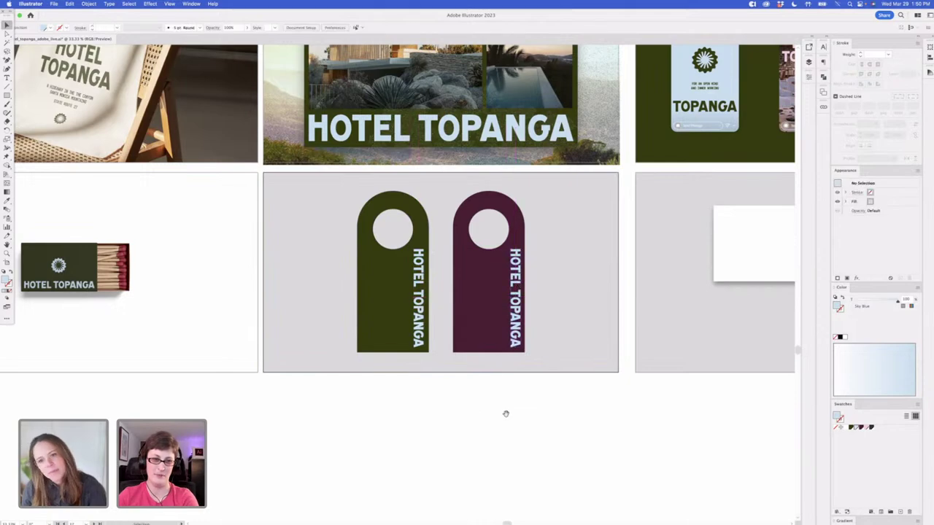
# Copy the clipped foliage texture group from the website mockup onto the door hangers, aligned to their bottom edge
pyautogui.moveTo(471, 410); pyautogui.dragTo(479, 428)
pyautogui.moveTo(373, 425); pyautogui.dragTo(466, 436)
pyautogui.moveTo(791, 429); pyautogui.dragTo(465, 424)
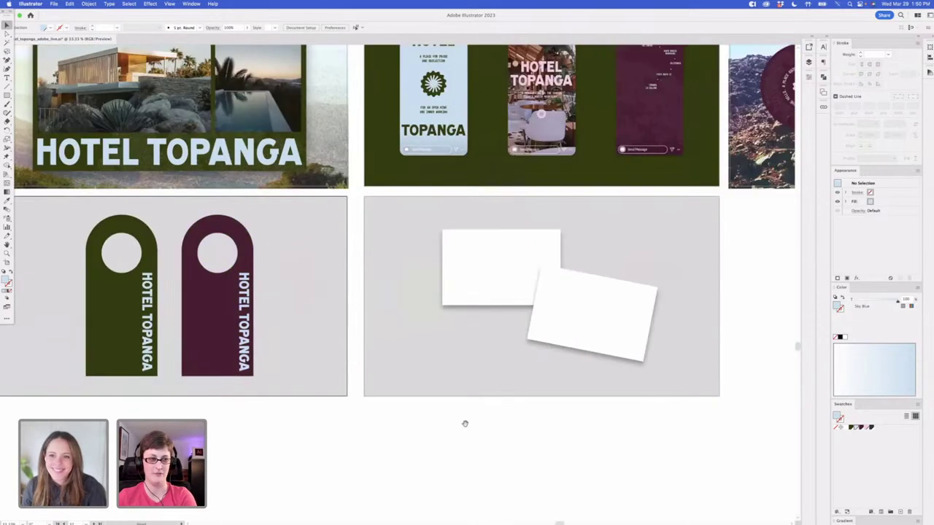
pyautogui.hscroll(-6, 465, 423)
pyautogui.hscroll(7, 459, 415)
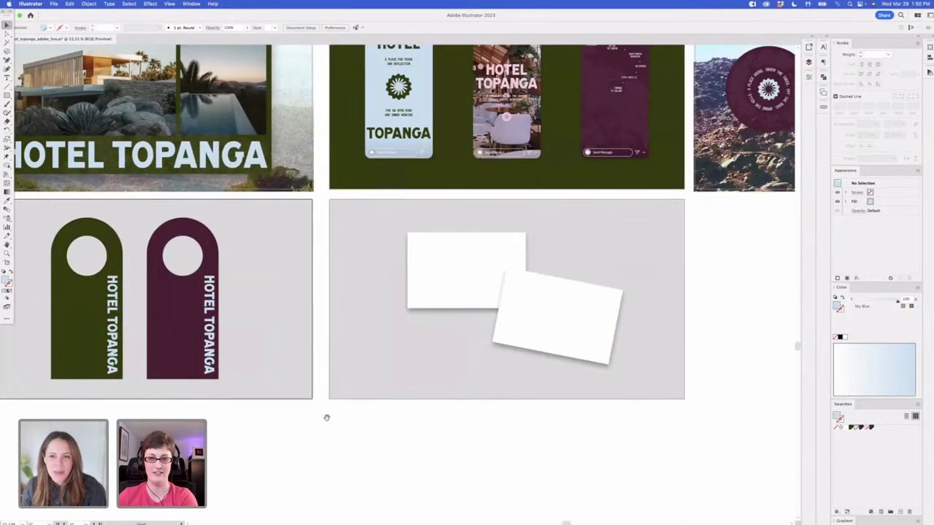
pyautogui.hscroll(-3, 219, 448)
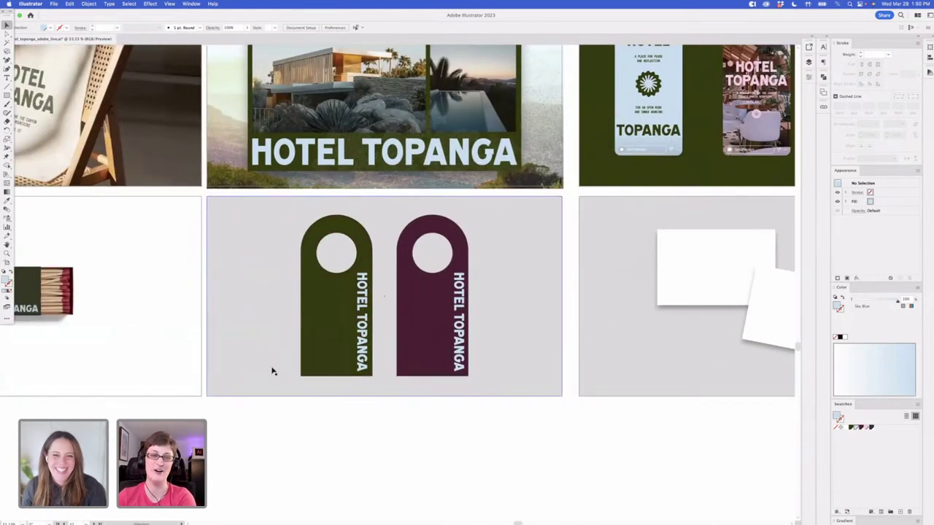
pyautogui.hscroll(-2, 271, 370)
pyautogui.click(439, 170)
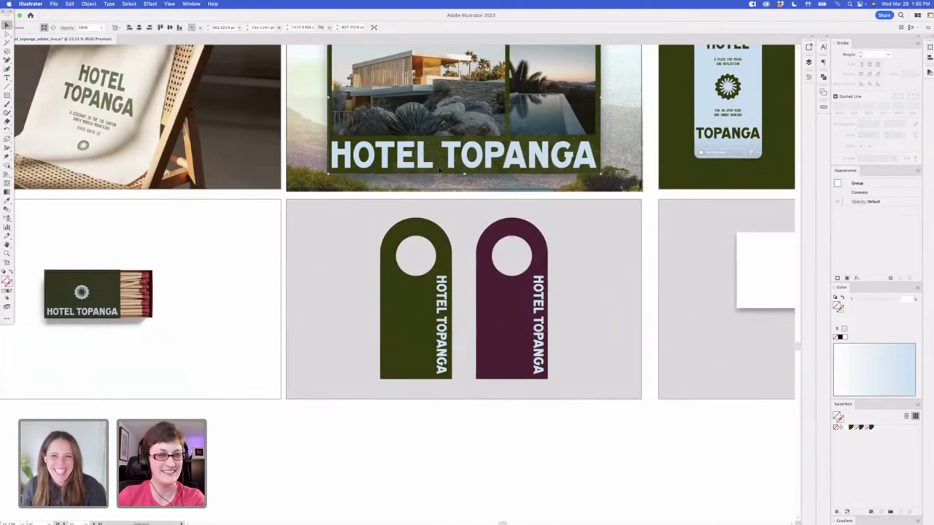
pyautogui.moveTo(439, 170); pyautogui.dragTo(483, 370)
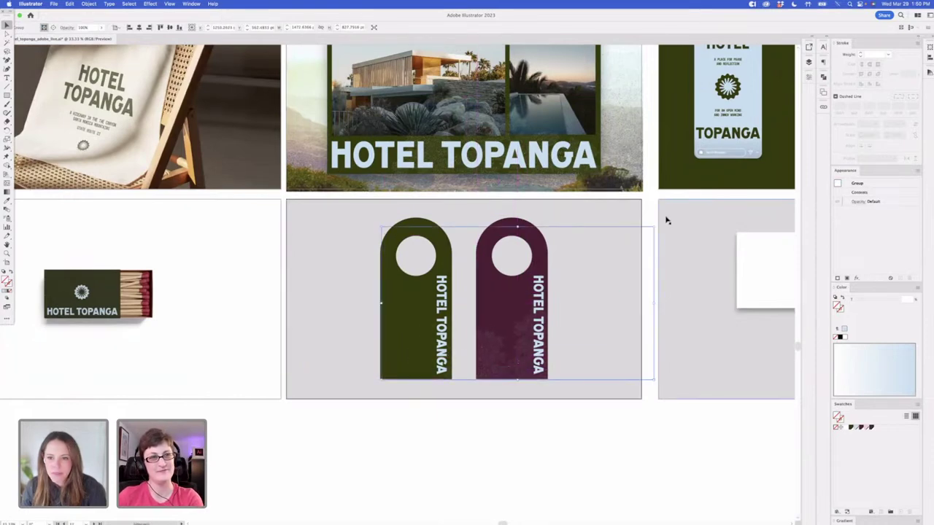
# Narrow the texture's clipping path to the green hanger's width and shift the foliage inside it to show across the lower part
pyautogui.press('a')
pyautogui.click(654, 227)
pyautogui.keyDown('shift'); pyautogui.click(653, 379); pyautogui.keyUp('shift')
pyautogui.moveTo(654, 379); pyautogui.dragTo(451, 380)
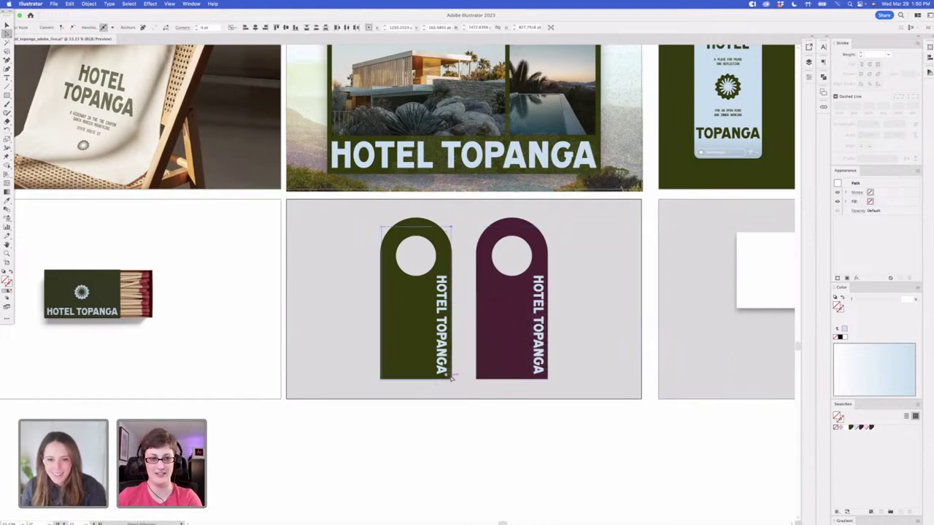
pyautogui.click(427, 369)
pyautogui.moveTo(539, 410); pyautogui.dragTo(436, 392)
pyautogui.moveTo(432, 342); pyautogui.dragTo(405, 352)
pyautogui.click(211, 398)
# Look over the poster, tote bag, and website mockups for text to reuse on the door hangers
pyautogui.moveTo(215, 358); pyautogui.dragTo(301, 405)
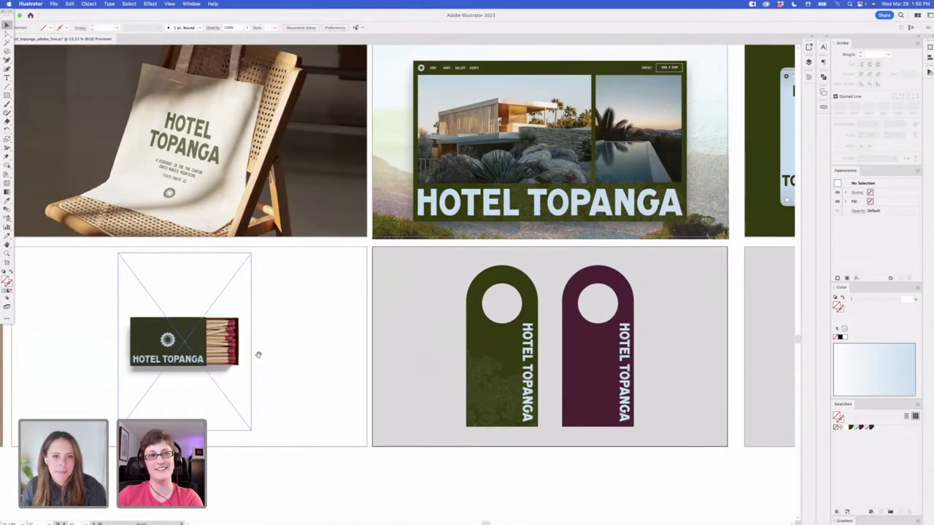
pyautogui.moveTo(258, 355); pyautogui.dragTo(417, 393)
pyautogui.moveTo(175, 290); pyautogui.dragTo(280, 305)
pyautogui.hscroll(-4, 124, 176)
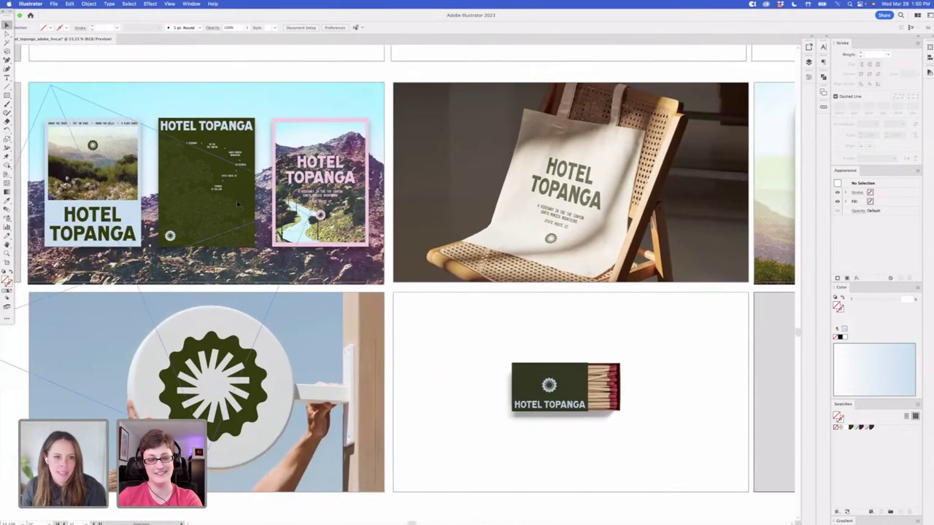
pyautogui.hscroll(17, 407, 197)
pyautogui.scroll(-1, 407, 197)
pyautogui.scroll(5, 291, 255)
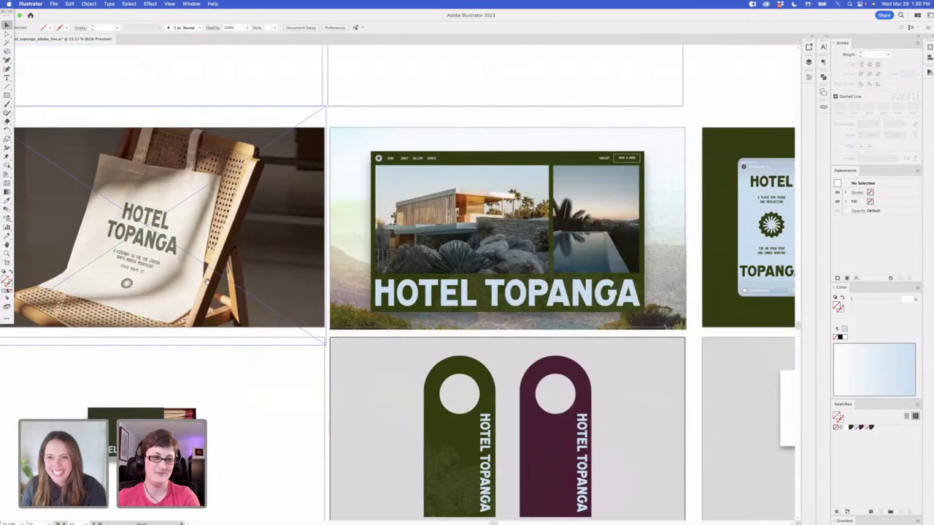
pyautogui.hscroll(3, 265, 129)
pyautogui.scroll(-1, 265, 129)
# Add the small sky blue text COME ON IN below the hole of the green door hanger
pyautogui.click(309, 229)
pyautogui.click(309, 227)
pyautogui.click(443, 174)
pyautogui.moveTo(370, 257); pyautogui.dragTo(458, 127)
pyautogui.moveTo(182, 380); pyautogui.dragTo(254, 271)
pyautogui.scroll(5, 254, 271)
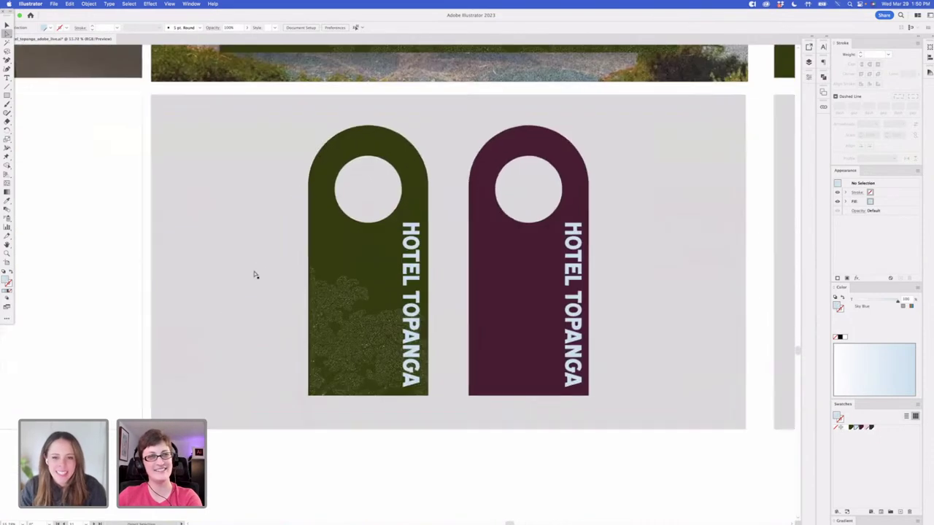
pyautogui.write('CONTACT')
pyautogui.moveTo(395, 282); pyautogui.dragTo(345, 246)
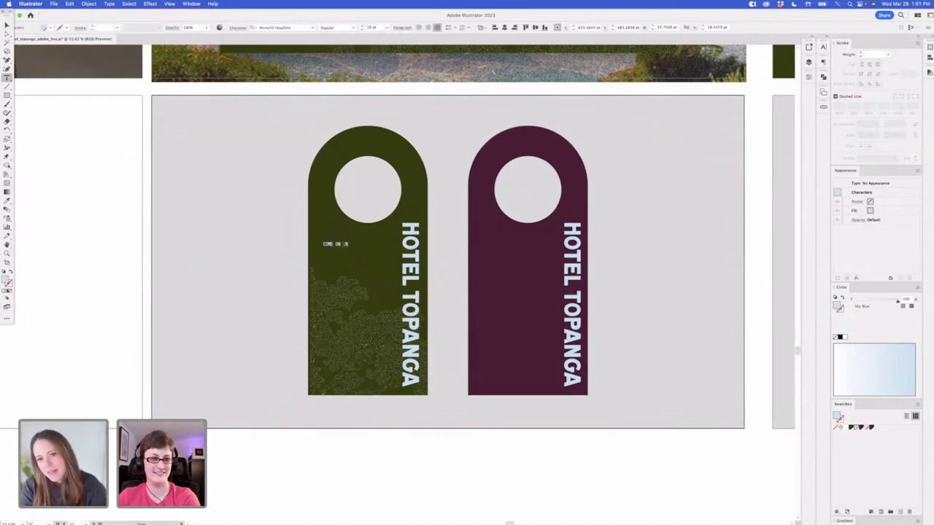
pyautogui.click(7, 26)
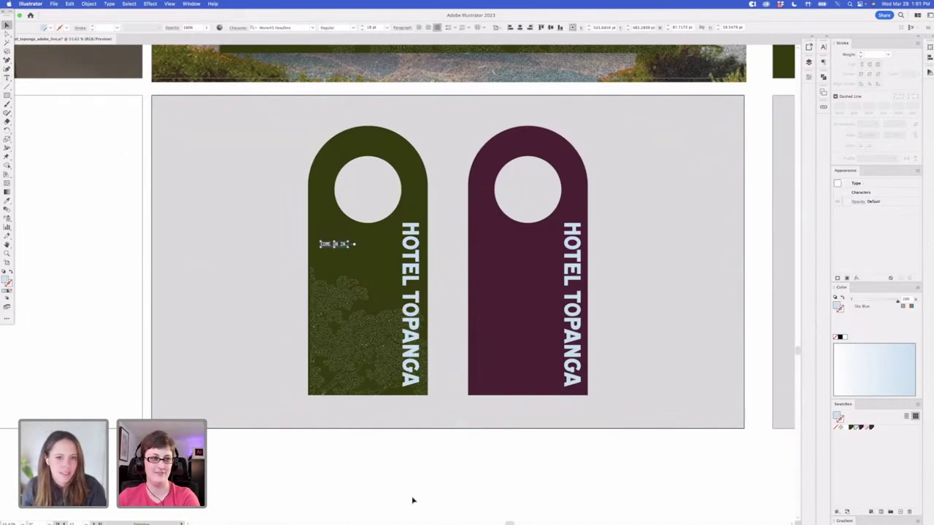
# Duplicate the foliage texture from the green door hanger onto the lower part of the maroon one
pyautogui.click(419, 504)
pyautogui.moveTo(358, 345); pyautogui.dragTo(521, 346)
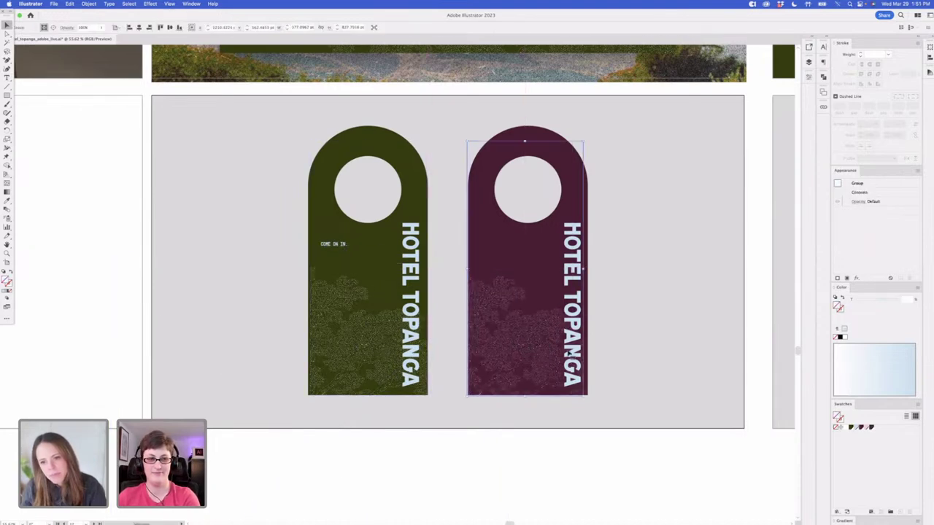
# Extend the maroon hanger's texture clipping path to the hanger's edge and shift the foliage inside it so it differs from the green one
pyautogui.click(583, 141)
pyautogui.moveTo(584, 396); pyautogui.dragTo(588, 396)
pyautogui.click(616, 453)
pyautogui.moveTo(617, 456); pyautogui.dragTo(537, 344)
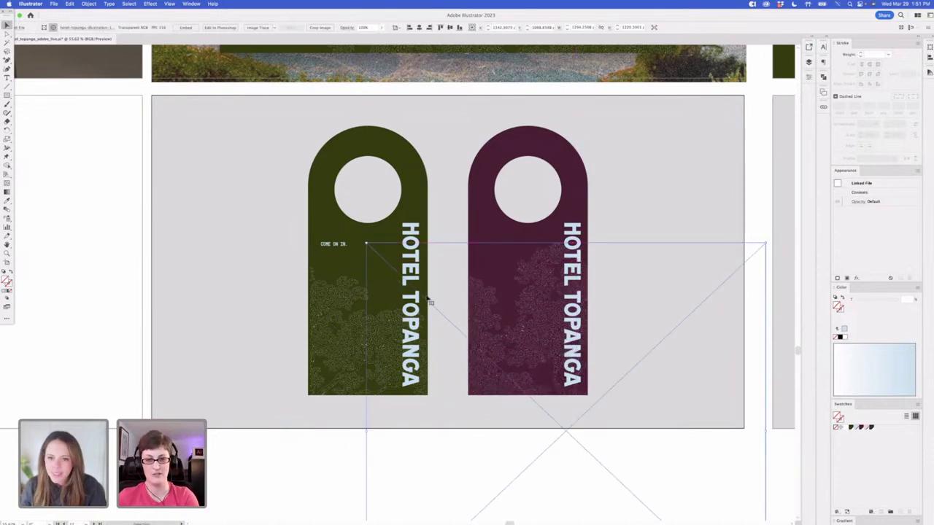
pyautogui.moveTo(362, 239); pyautogui.dragTo(325, 286)
pyautogui.moveTo(518, 335); pyautogui.dragTo(541, 352)
pyautogui.click(321, 442)
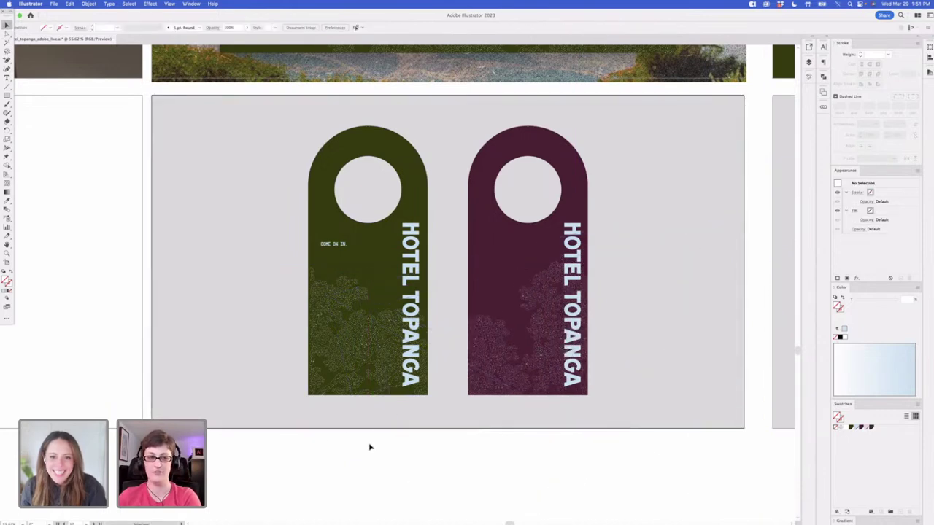
# Align the side and bottom edges of the green hanger's texture clipping path with the hanger's outline
pyautogui.click(317, 159)
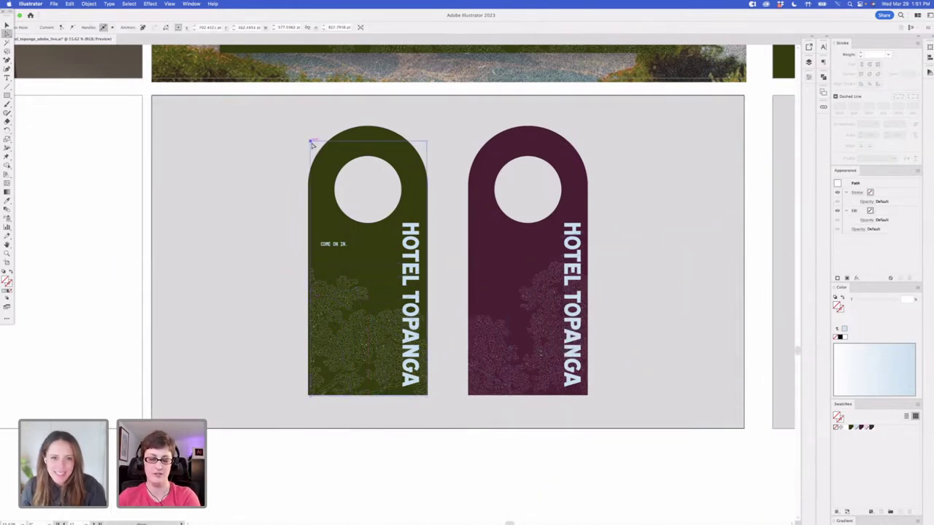
pyautogui.click(310, 142)
pyautogui.keyDown('shift'); pyautogui.click(311, 397); pyautogui.keyUp('shift')
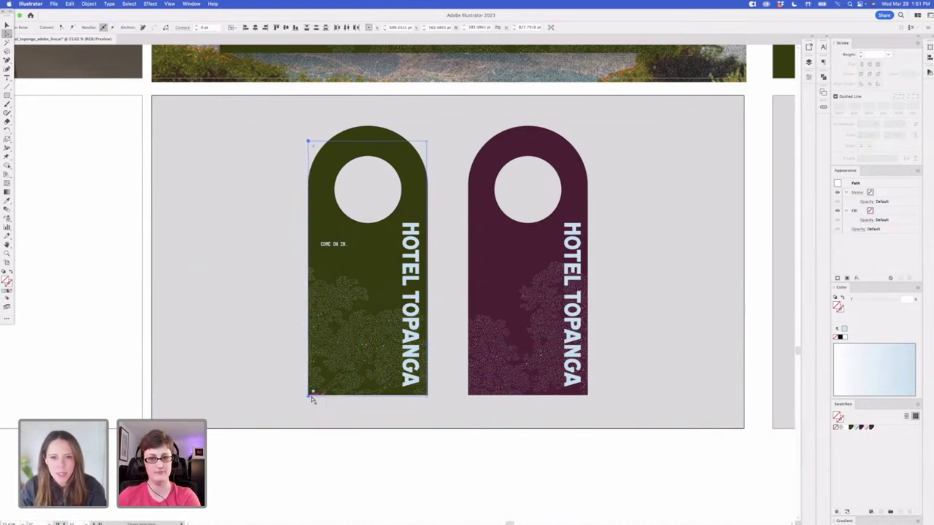
pyautogui.click(308, 396)
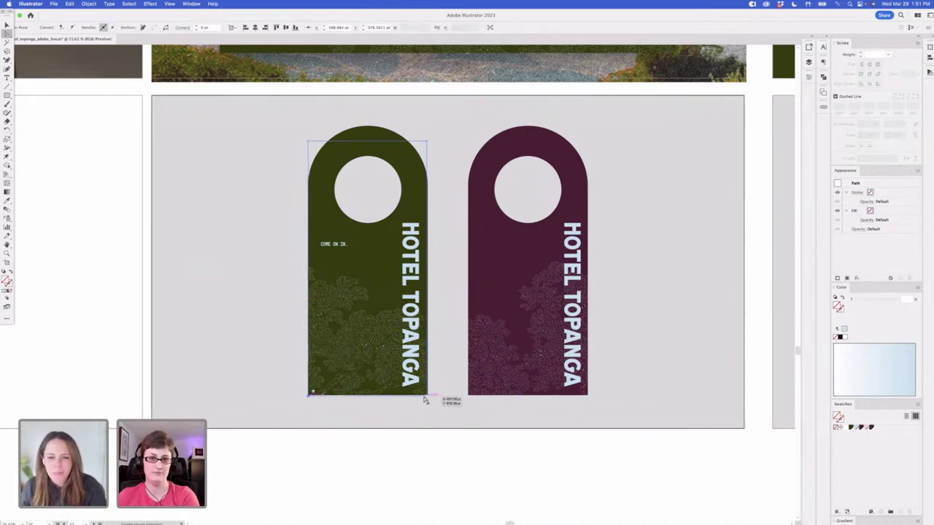
pyautogui.keyDown('shift'); pyautogui.click(426, 396); pyautogui.keyUp('shift')
pyautogui.moveTo(427, 399); pyautogui.dragTo(429, 399)
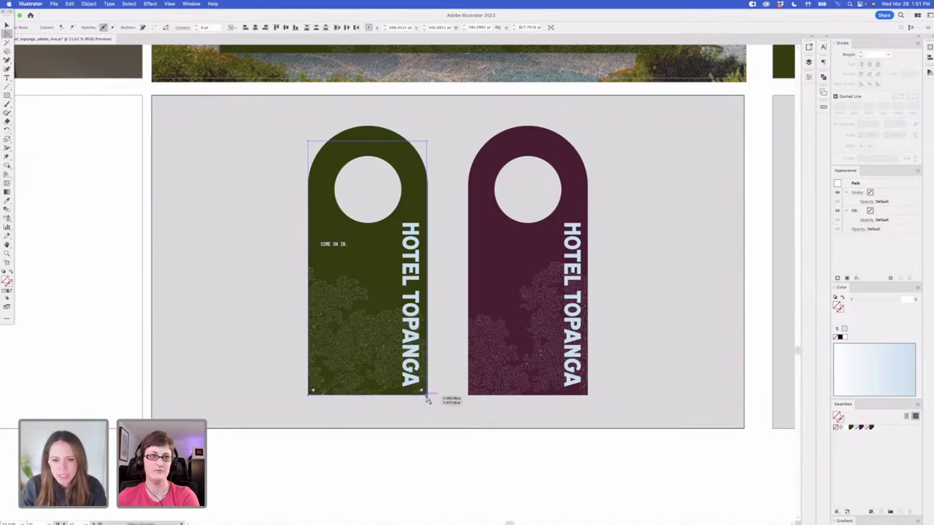
pyautogui.click(426, 142)
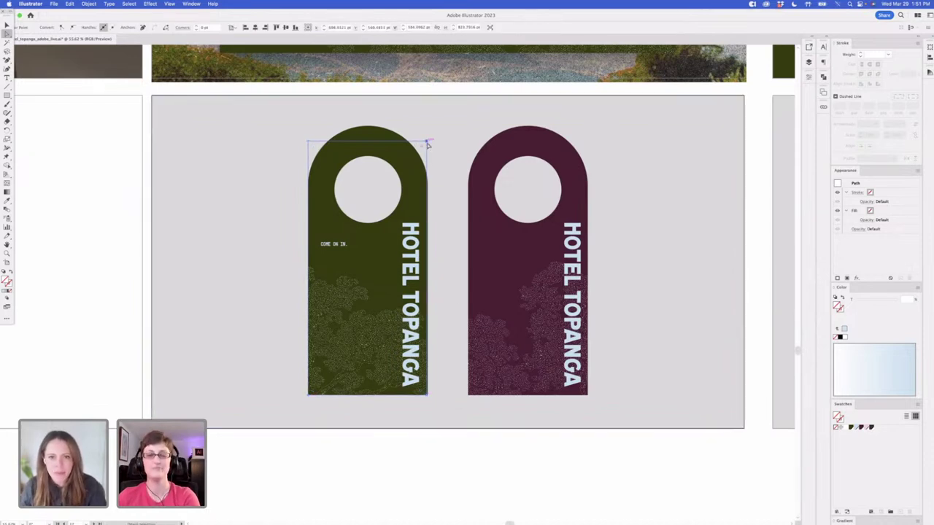
pyautogui.keyDown('shift'); pyautogui.click(427, 397); pyautogui.keyUp('shift')
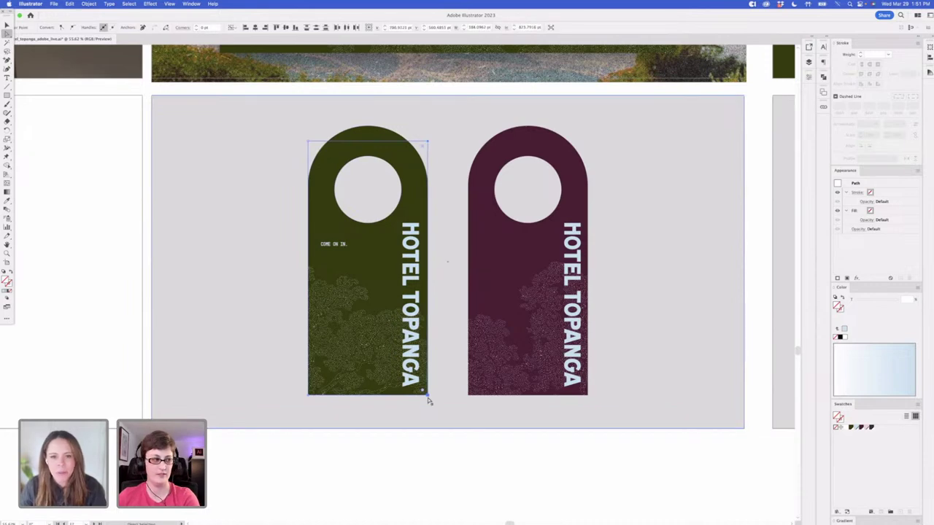
pyautogui.click(360, 440)
# Duplicate the COME ON IN. text onto the maroon hanger, change it to DO NOT DISTURB. and align it below the hole
pyautogui.press('v')
pyautogui.click(336, 248)
pyautogui.click(335, 247)
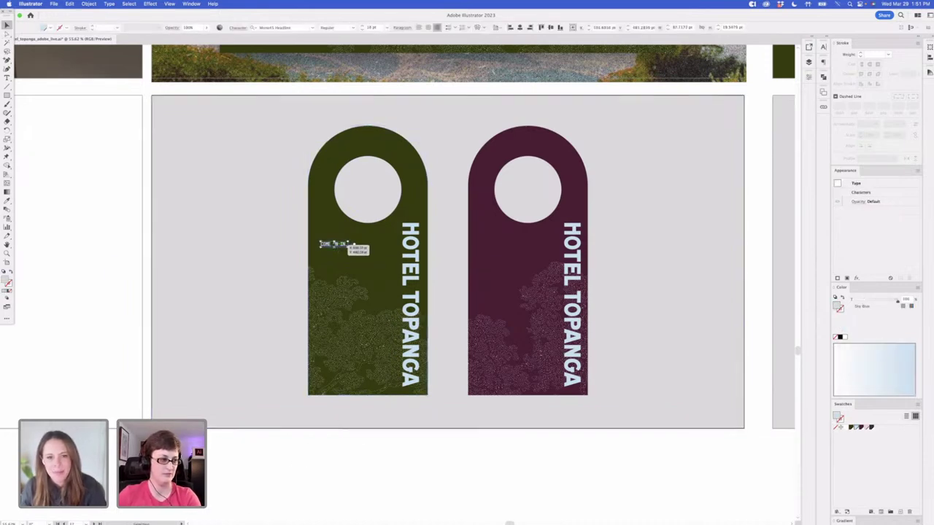
pyautogui.moveTo(329, 246); pyautogui.dragTo(497, 245)
pyautogui.tripleClick(500, 244)
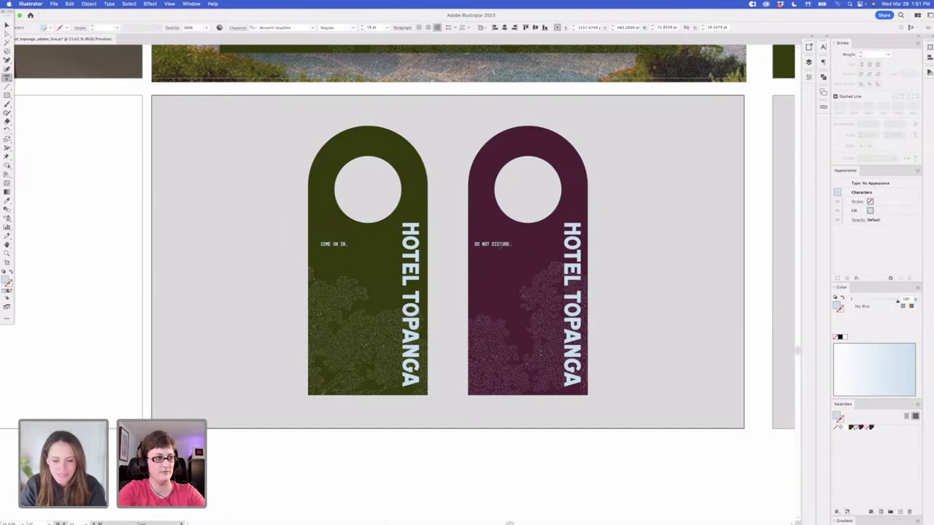
pyautogui.click(7, 25)
pyautogui.click(404, 462)
pyautogui.click(508, 245)
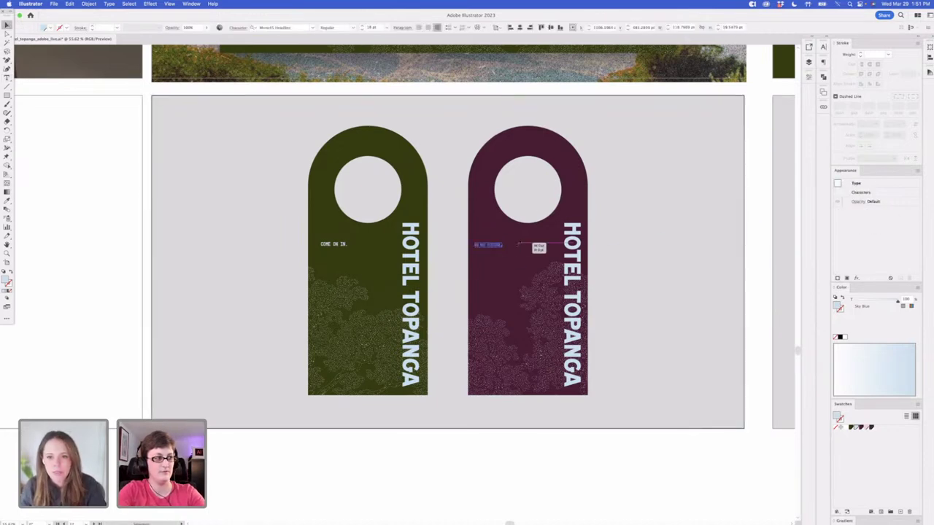
pyautogui.moveTo(505, 246); pyautogui.dragTo(509, 247)
pyautogui.click(667, 433)
# Move both vertical HOTEL TOPANGA wordmarks slightly closer to the lower right corners of their hangers
pyautogui.hscroll(2, 666, 441)
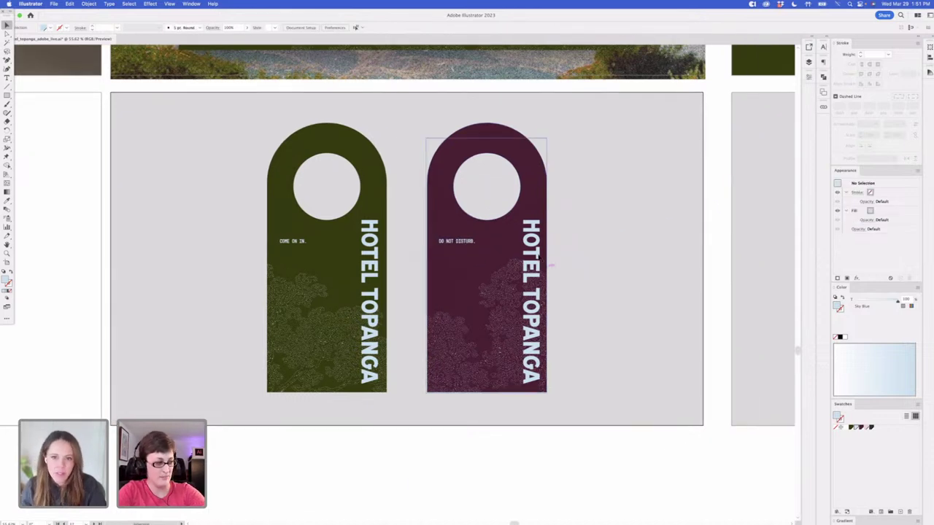
pyautogui.click(538, 234)
pyautogui.keyDown('shift'); pyautogui.click(367, 233); pyautogui.keyUp('shift')
pyautogui.moveTo(362, 230); pyautogui.dragTo(365, 233)
pyautogui.click(452, 87)
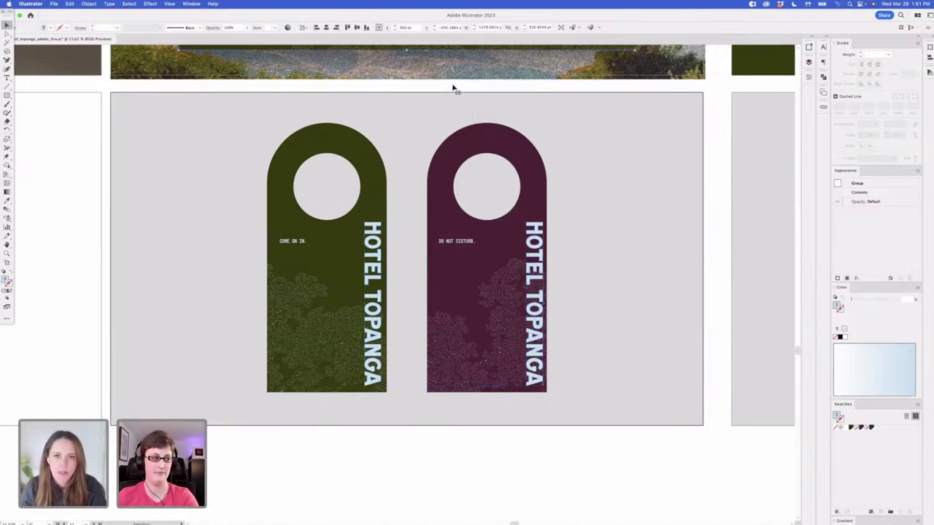
# Enlarge the COME ON IN. and DO NOT DISTURB. texts to 23 pt and adjust their placement on the hangers
pyautogui.scroll(-3, 453, 87)
pyautogui.moveTo(563, 313); pyautogui.dragTo(476, 376)
pyautogui.moveTo(531, 388); pyautogui.dragTo(487, 391)
pyautogui.hscroll(-6, 373, 408)
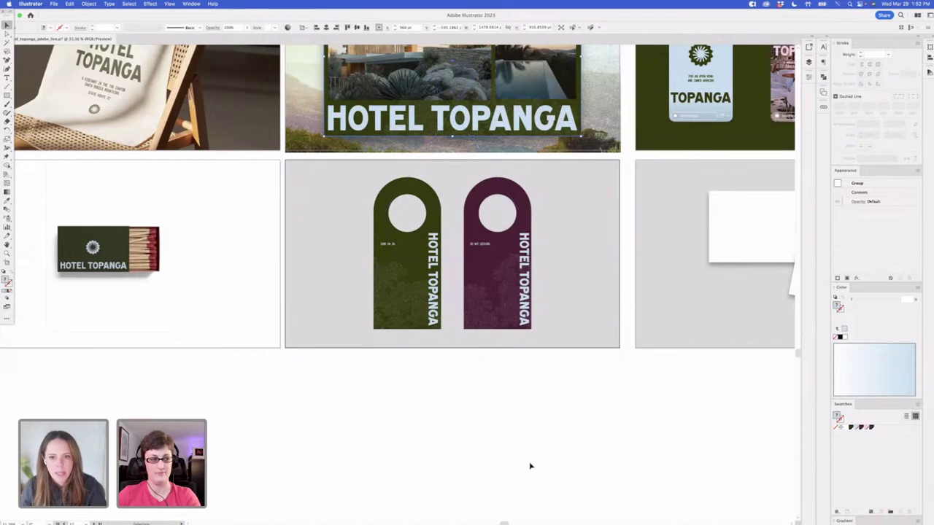
pyautogui.press('super+equal')
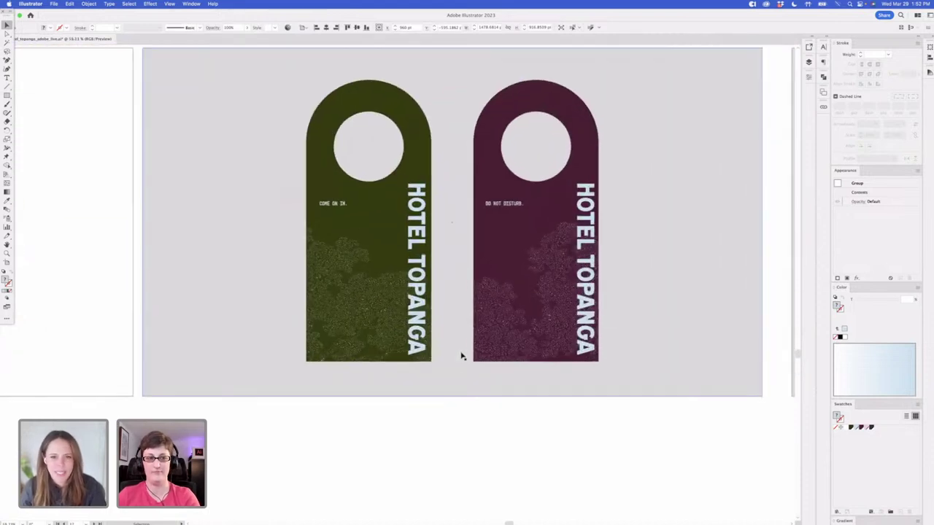
pyautogui.click(333, 200)
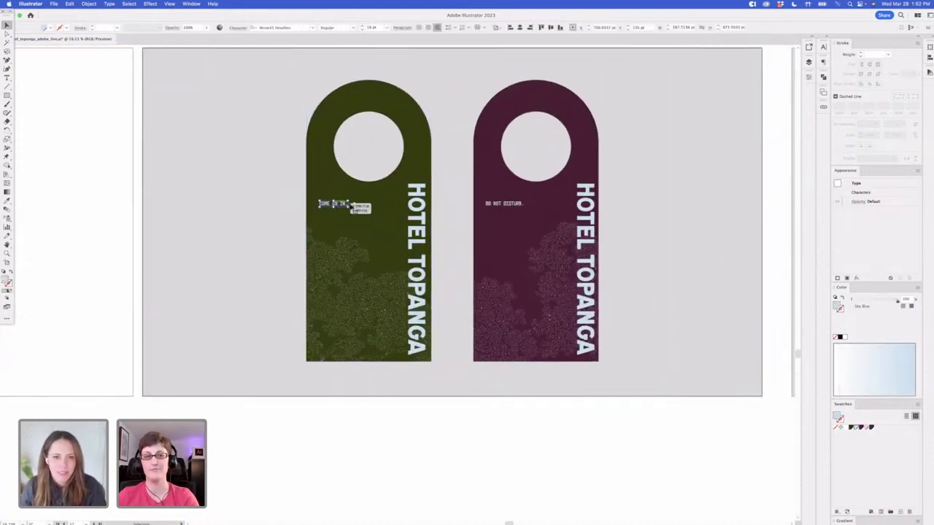
pyautogui.keyDown('shift'); pyautogui.click(511, 204); pyautogui.keyUp('shift')
pyautogui.click(363, 25)
pyautogui.click(363, 26)
pyautogui.click(364, 25)
pyautogui.click(363, 26)
pyautogui.click(363, 26)
pyautogui.moveTo(331, 207); pyautogui.dragTo(338, 205)
pyautogui.click(354, 228)
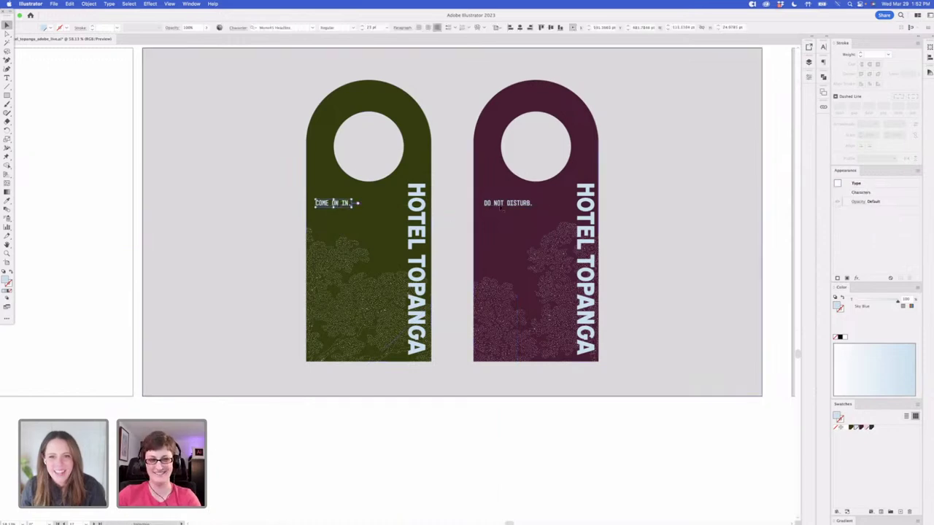
pyautogui.click(610, 98)
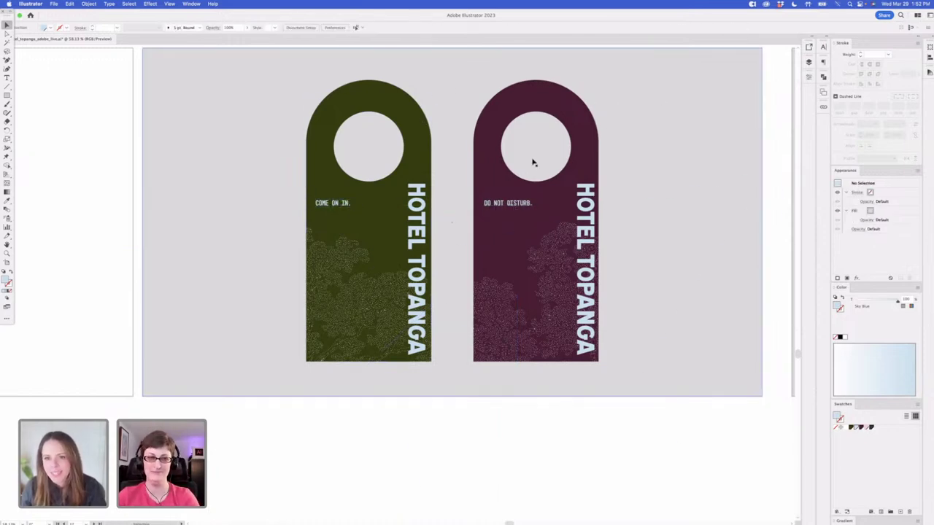
# Duplicate the website mockup's landscape photo as the background behind the door hangers and reposition the photo inside its mask
pyautogui.click(616, 372)
pyautogui.scroll(-5, 617, 372)
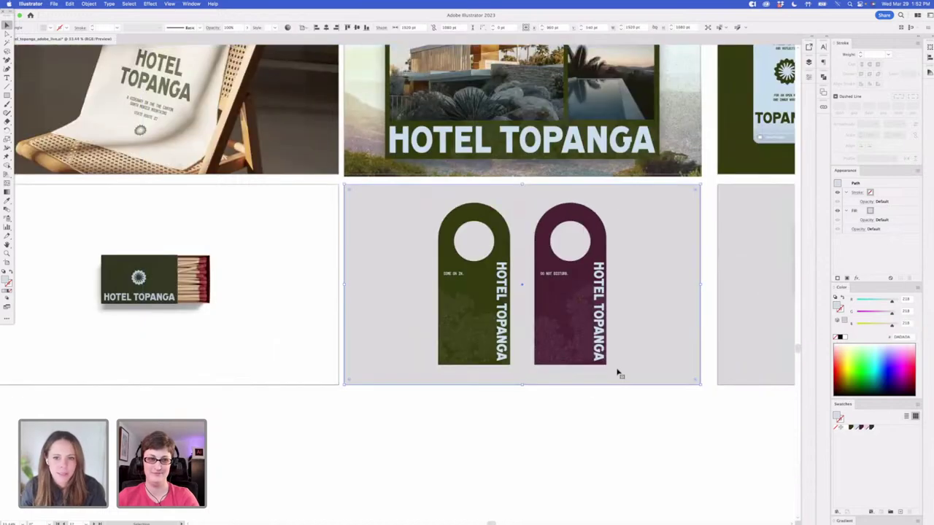
pyautogui.scroll(2, 617, 373)
pyautogui.click(538, 463)
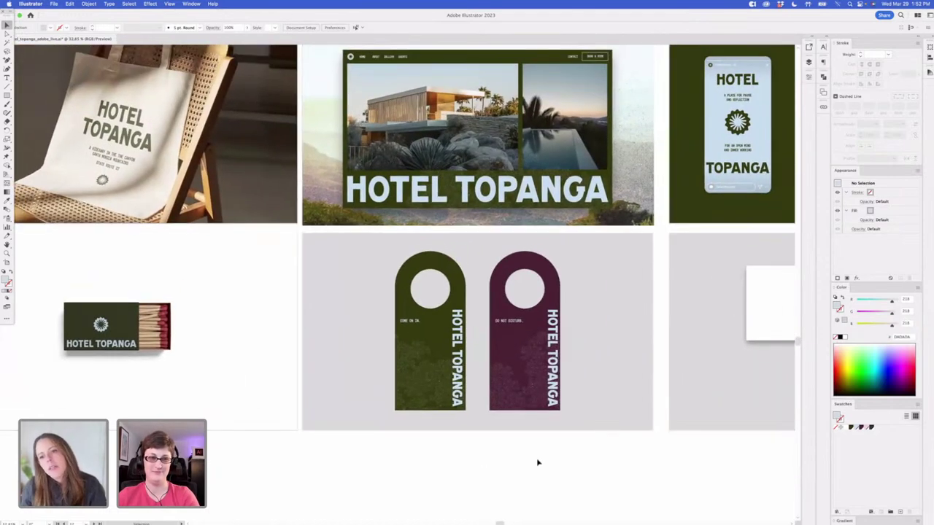
pyautogui.scroll(-5, 537, 462)
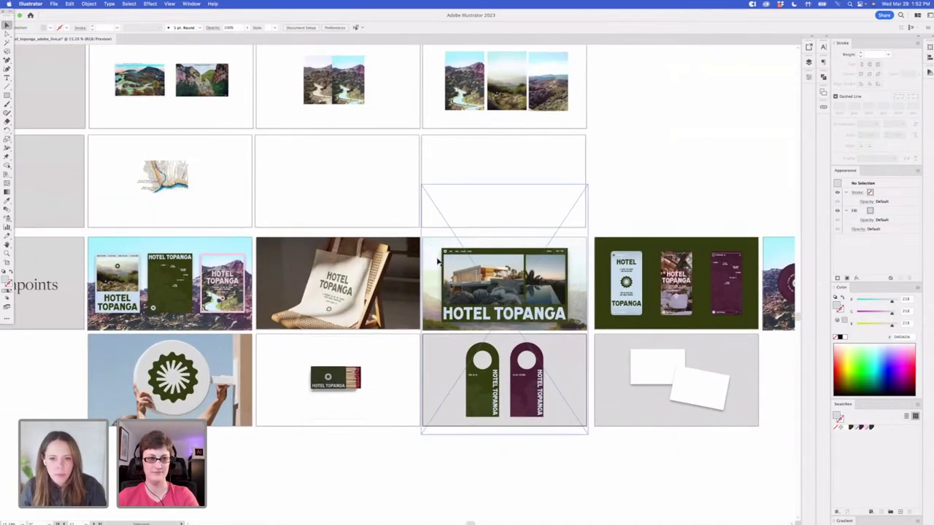
pyautogui.click(435, 256)
pyautogui.click(569, 494)
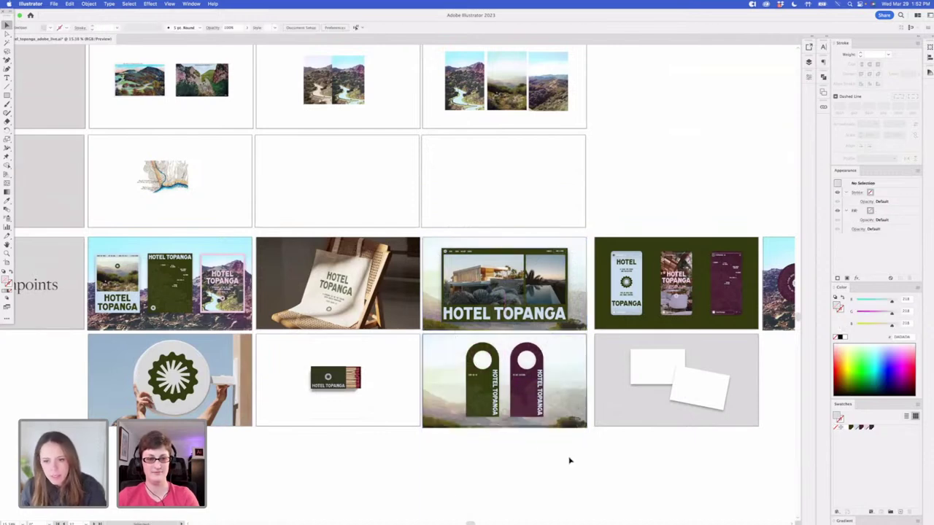
pyautogui.click(573, 405)
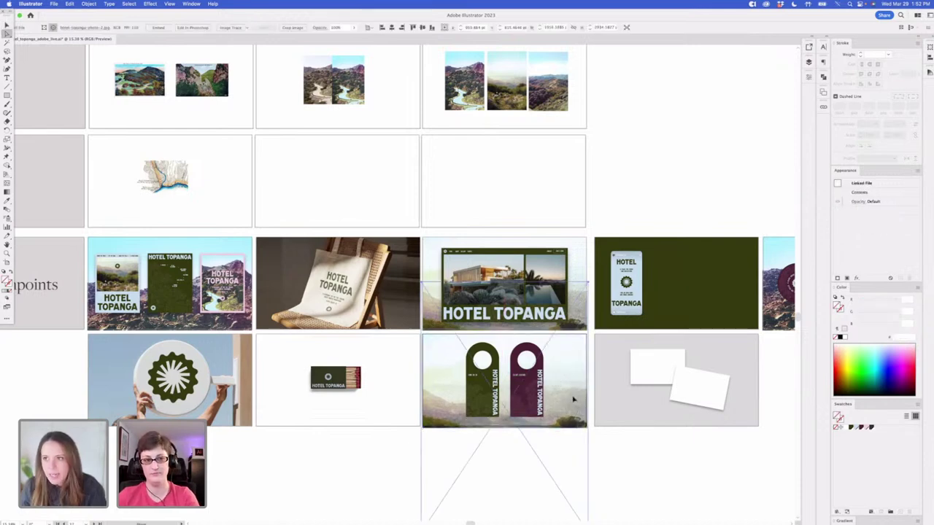
pyautogui.click(628, 462)
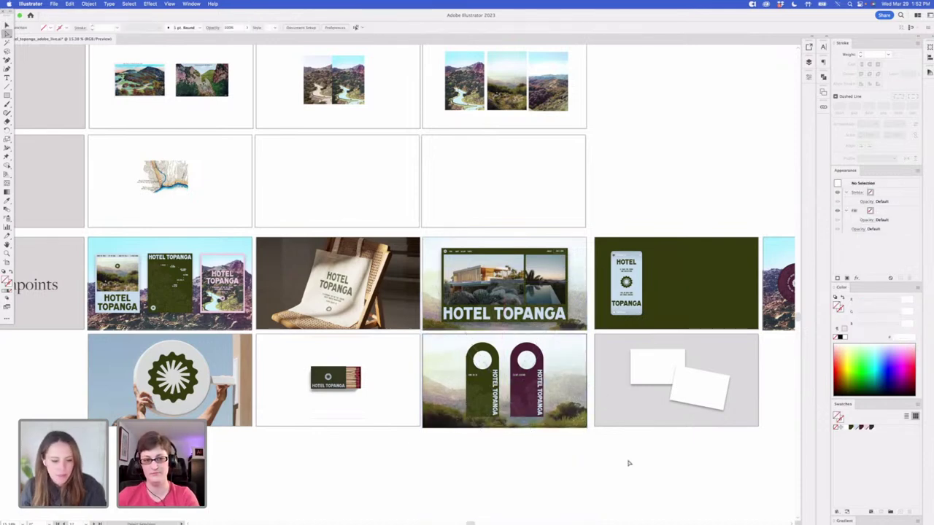
# Add sky blue background rectangles behind the wordmark, the flower icon and the stacked logo on the Logo artboards
pyautogui.hscroll(-5, 365, 190)
pyautogui.scroll(2, 365, 190)
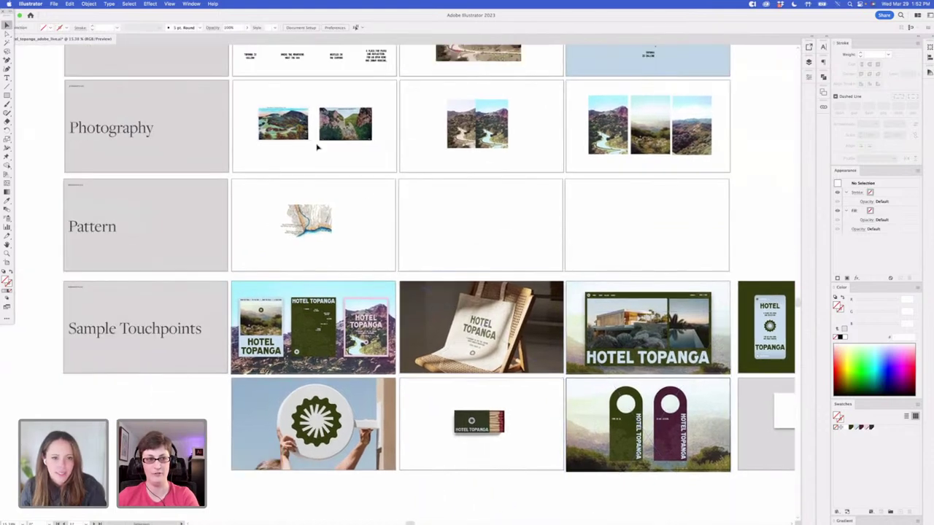
pyautogui.scroll(10, 364, 175)
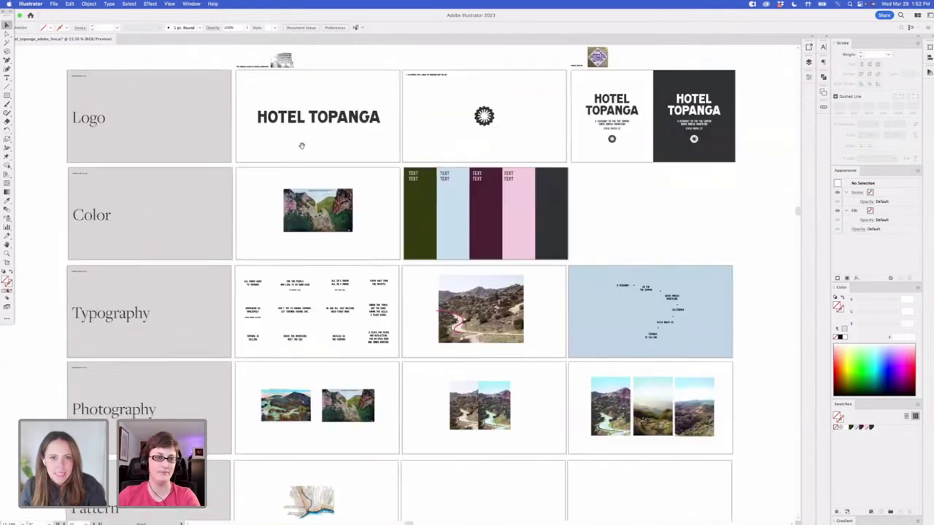
pyautogui.scroll(2, 301, 145)
pyautogui.moveTo(467, 293); pyautogui.dragTo(399, 179)
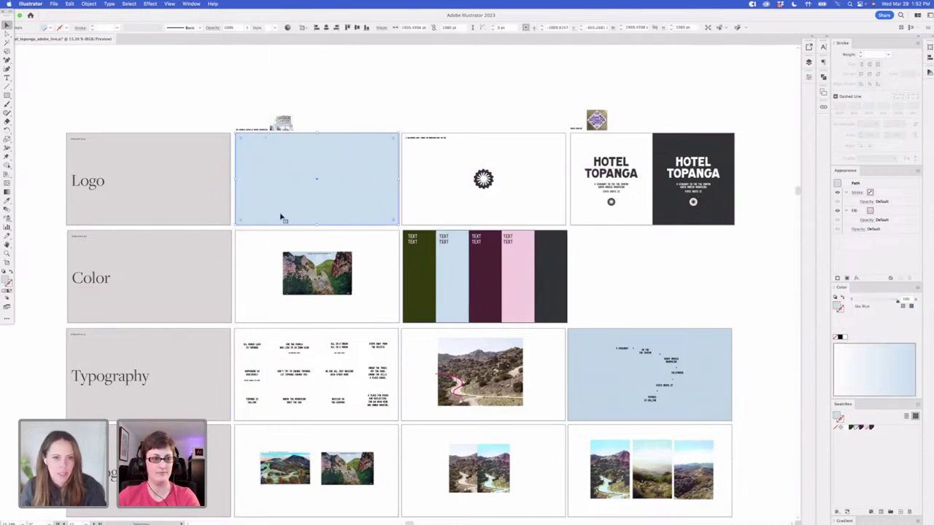
pyautogui.press('super+shift+bracketleft')
pyautogui.moveTo(309, 150); pyautogui.dragTo(436, 144)
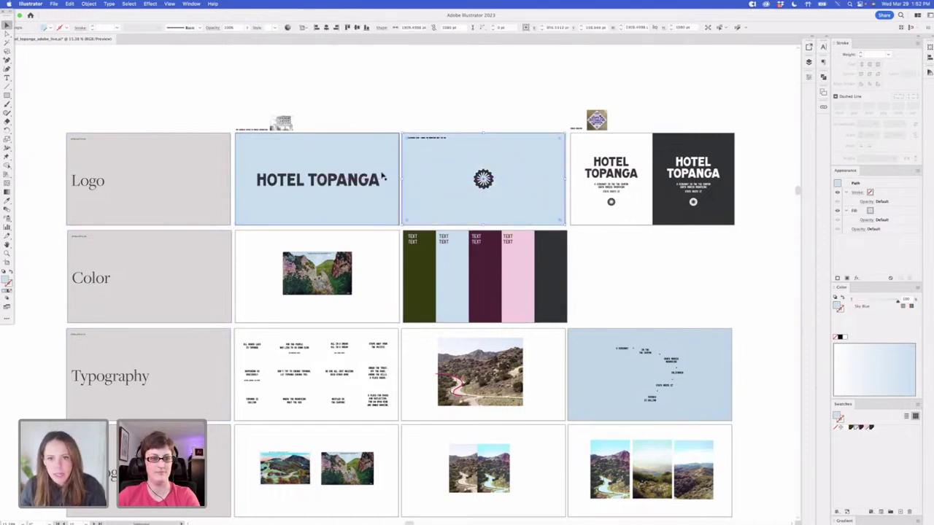
pyautogui.moveTo(399, 176); pyautogui.dragTo(550, 200)
pyautogui.click(430, 114)
pyautogui.hscroll(2, 430, 115)
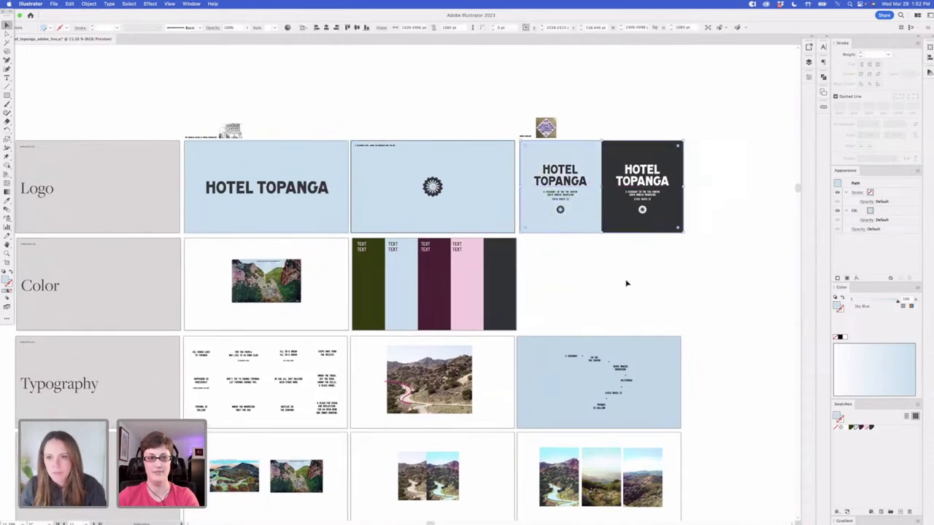
pyautogui.click(625, 284)
# Recolor the dark grey wordmark, flower icon, stacked logo and the dark logo panel with the palette's dark green
pyautogui.scroll(1, 625, 284)
pyautogui.click(276, 201)
pyautogui.keyDown('shift'); pyautogui.click(422, 198); pyautogui.keyUp('shift')
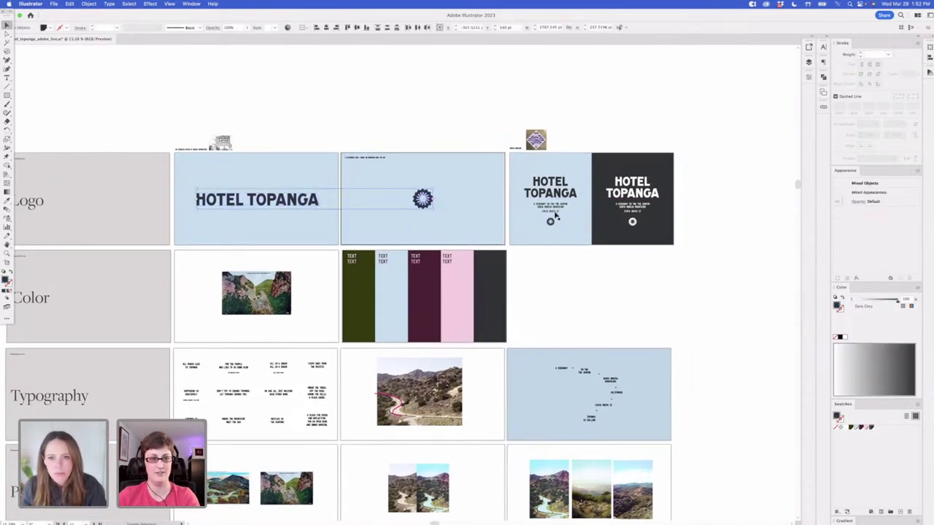
pyautogui.keyDown('shift'); pyautogui.click(573, 178); pyautogui.keyUp('shift')
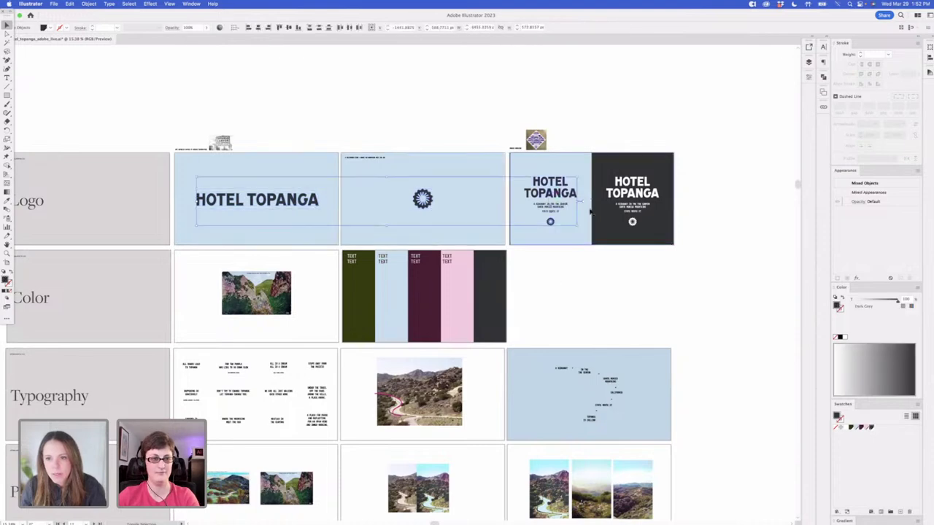
pyautogui.press('i')
pyautogui.click(359, 288)
pyautogui.press('v')
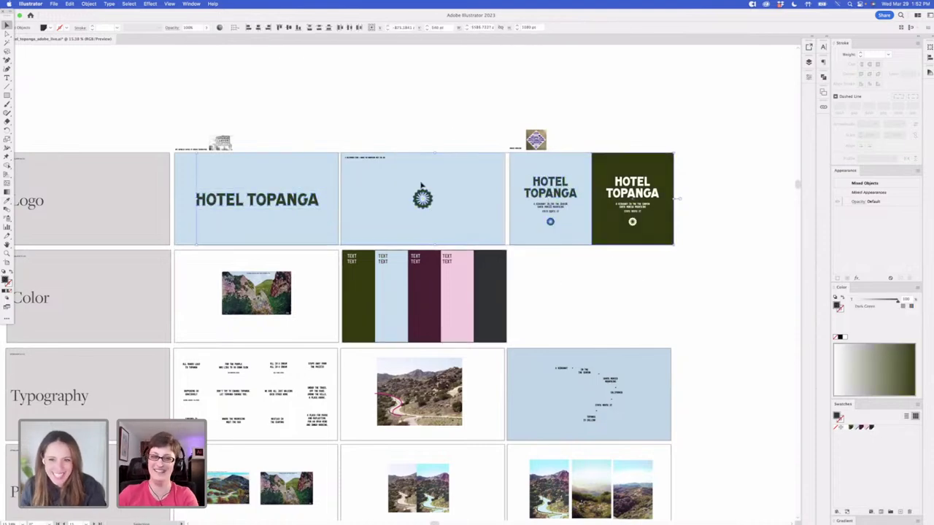
pyautogui.click(348, 119)
# Start Presentation Mode from the sky blue HOTEL TOPANGA wordmark artboard
pyautogui.hscroll(-3, 347, 119)
pyautogui.scroll(3, 159, 168)
pyautogui.click(431, 199)
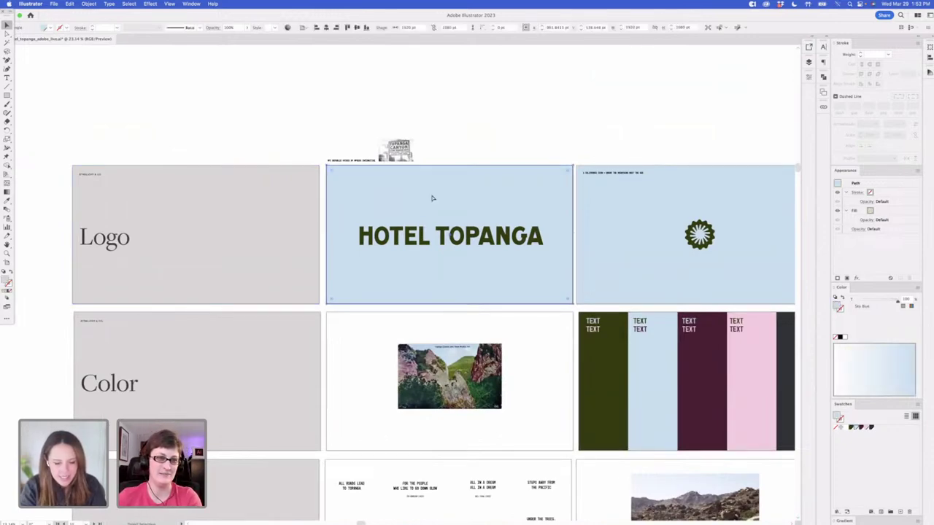
pyautogui.click(169, 5)
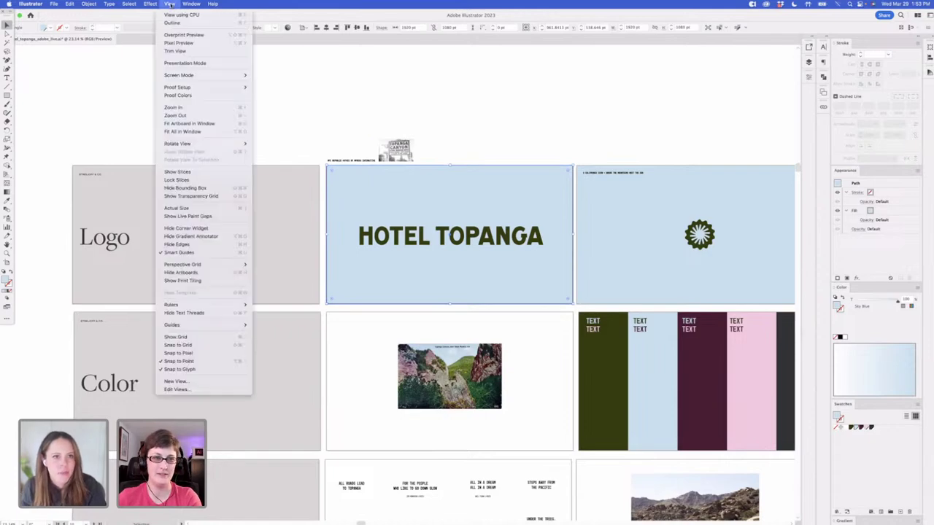
pyautogui.click(201, 62)
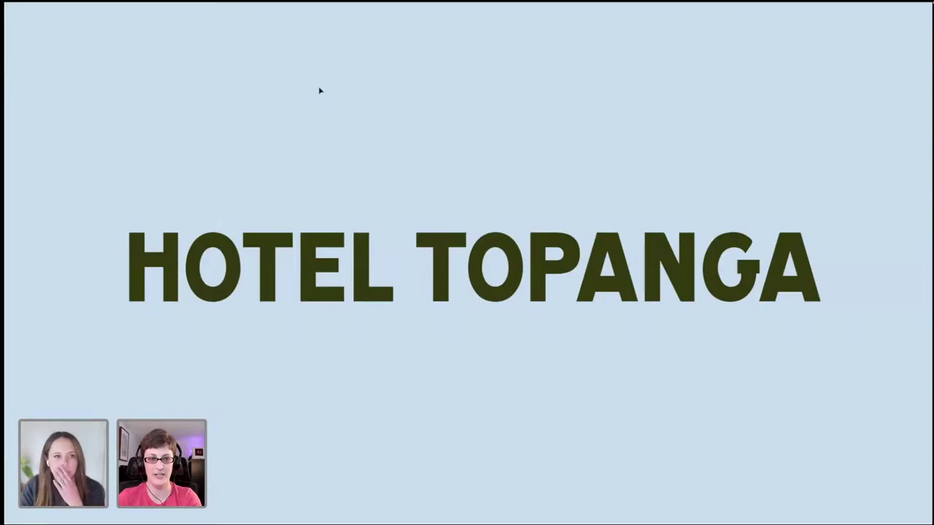